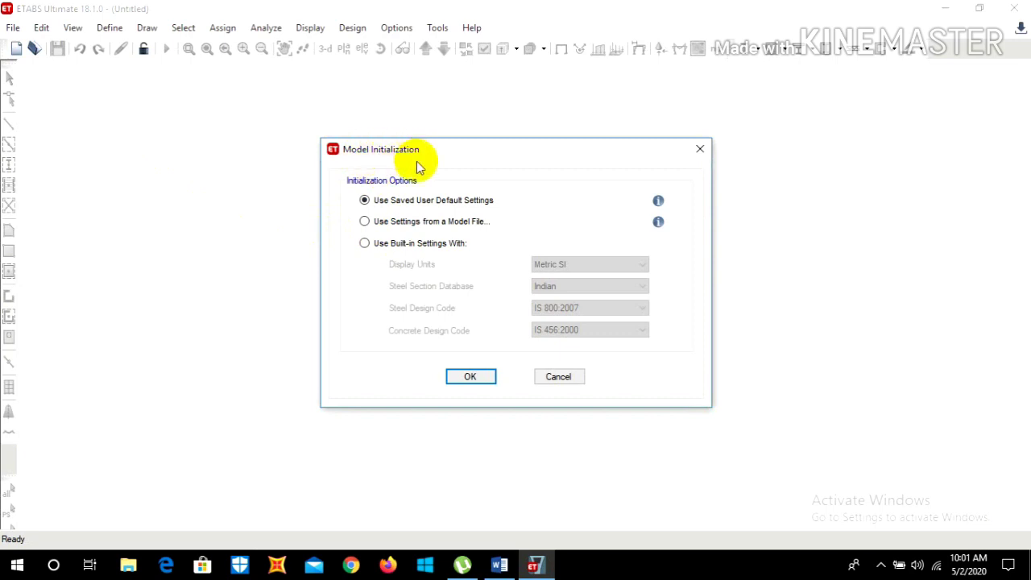
# Create a grid-only model using built-in Metric SI settings with Indian steel and concrete codes, custom grid spacing and custom story data.
pyautogui.click(364, 244)
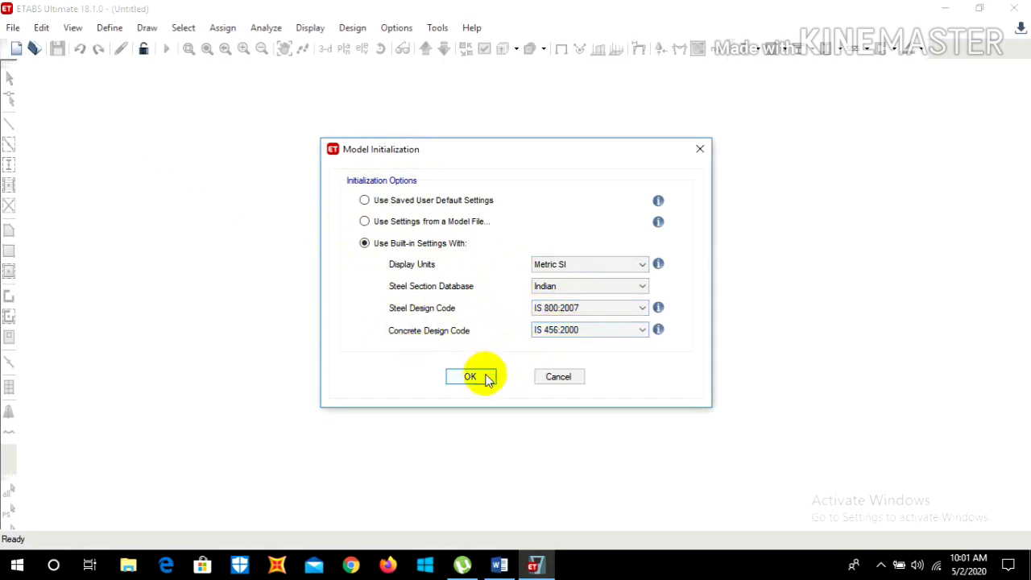
pyautogui.click(472, 376)
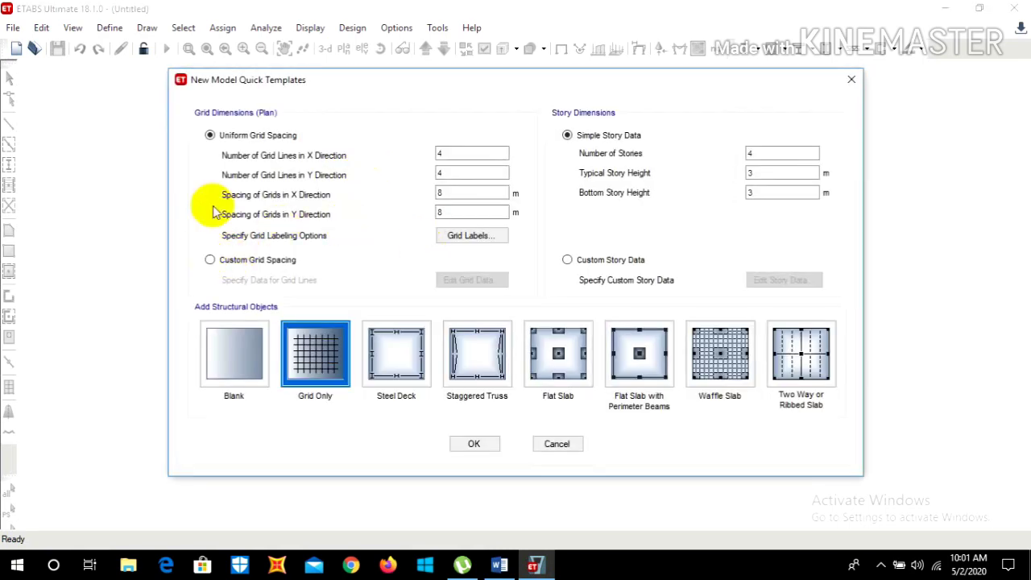
pyautogui.click(209, 261)
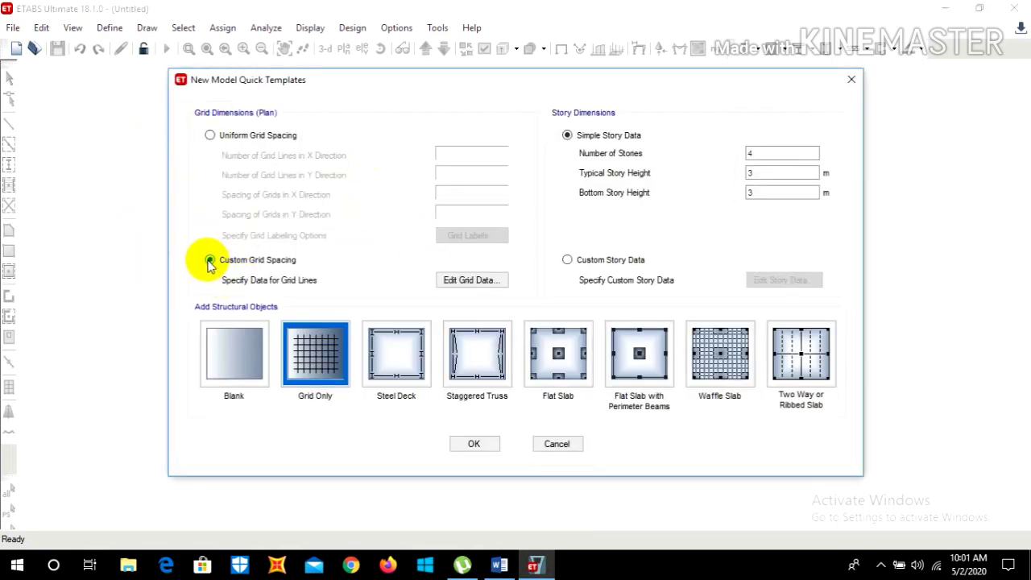
pyautogui.click(568, 261)
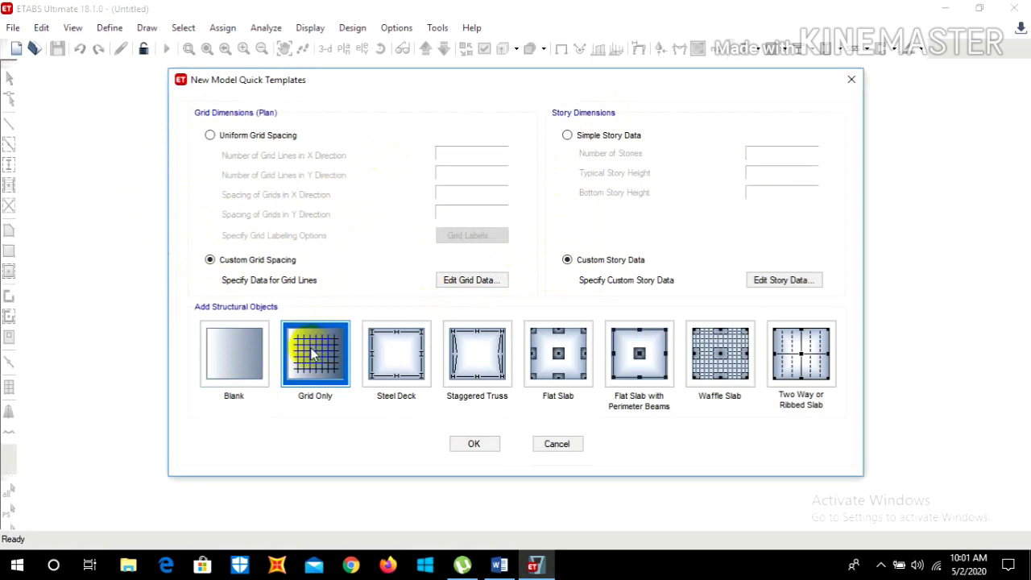
pyautogui.click(472, 442)
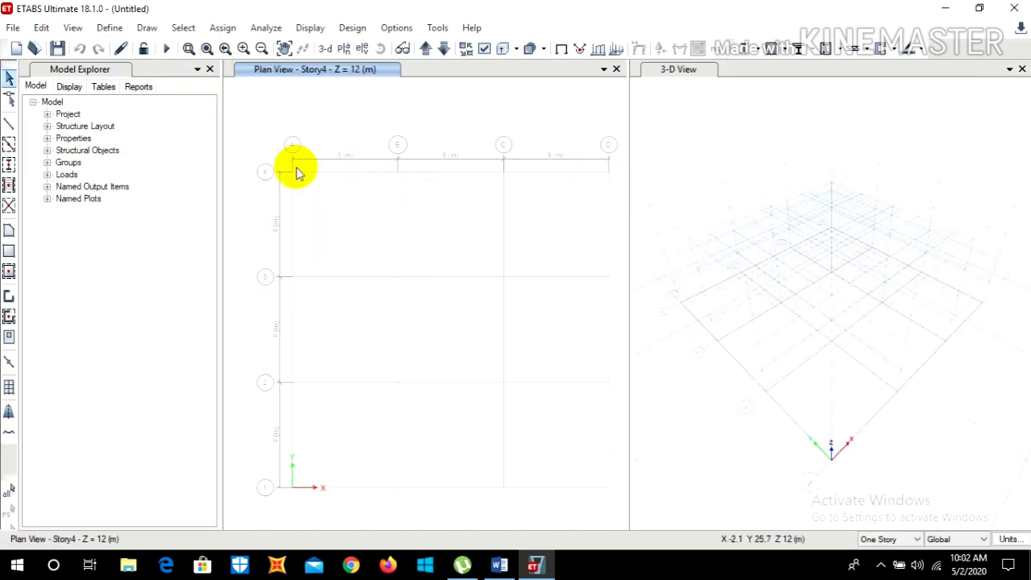
# Close the Model Explorer and the 3-D view so only the plan view fills the workspace.
pyautogui.click(210, 69)
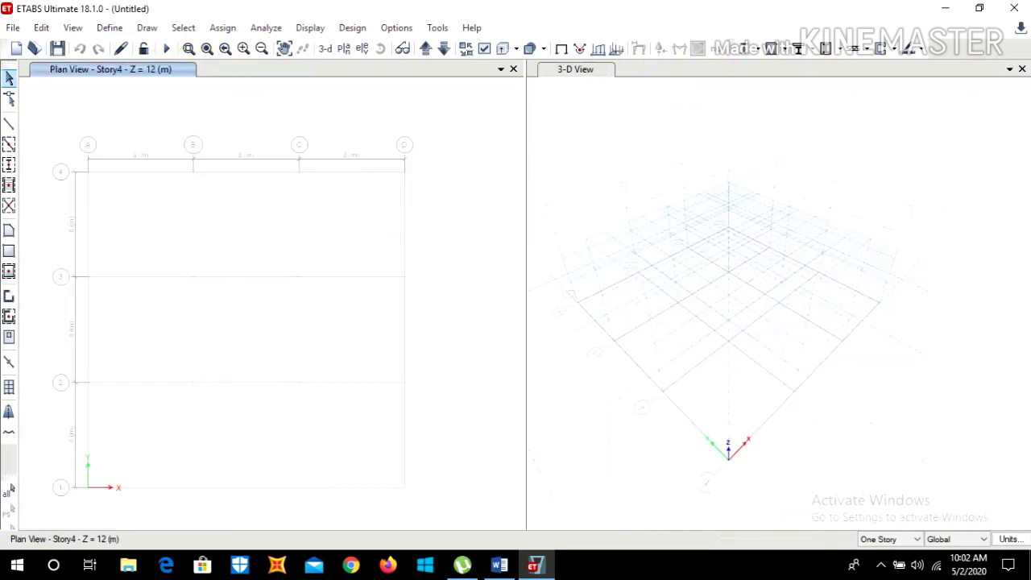
pyautogui.click(1021, 69)
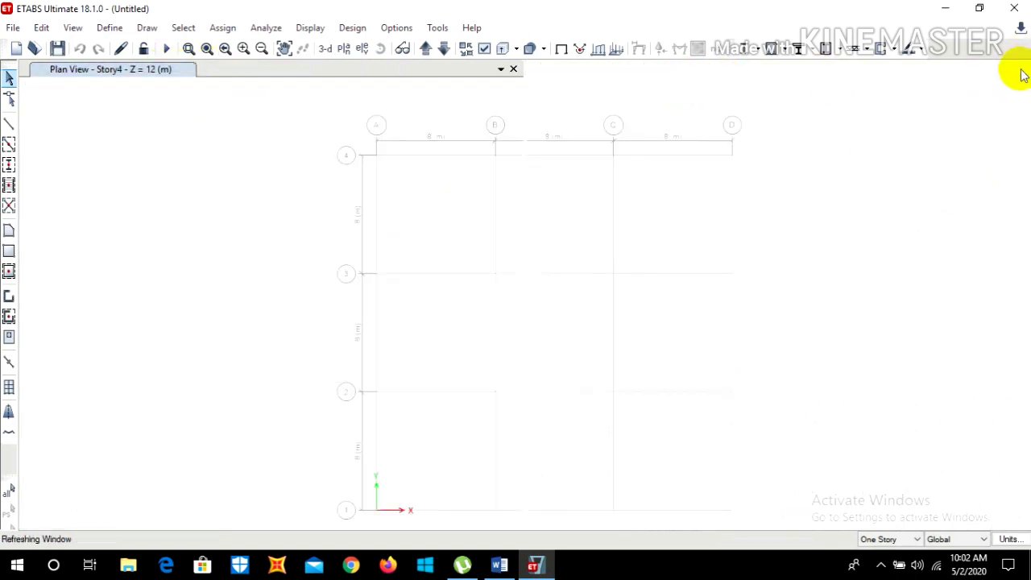
pyautogui.scroll(-3, 432, 215)
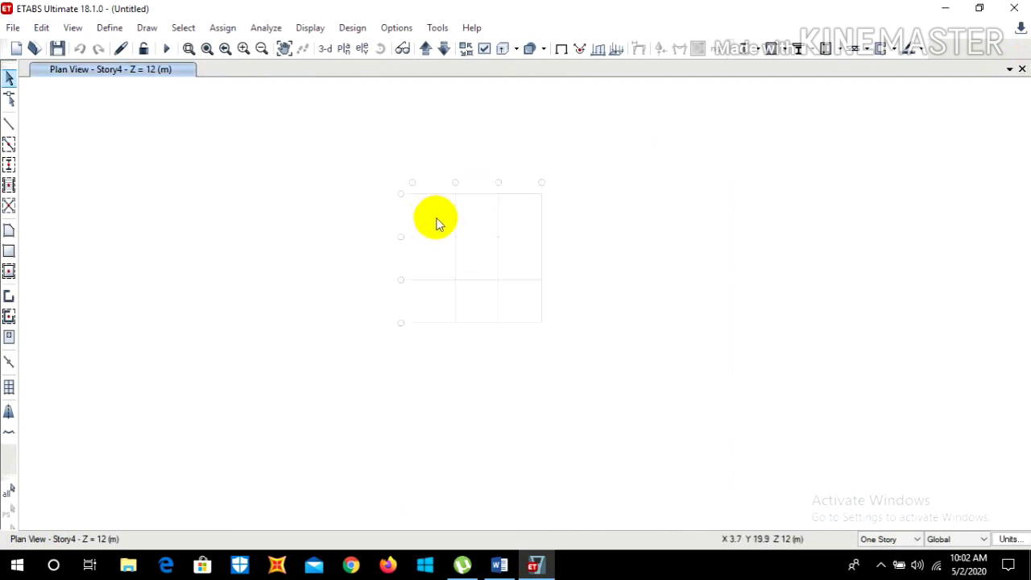
pyautogui.scroll(6, 440, 221)
pyautogui.scroll(-5, 440, 222)
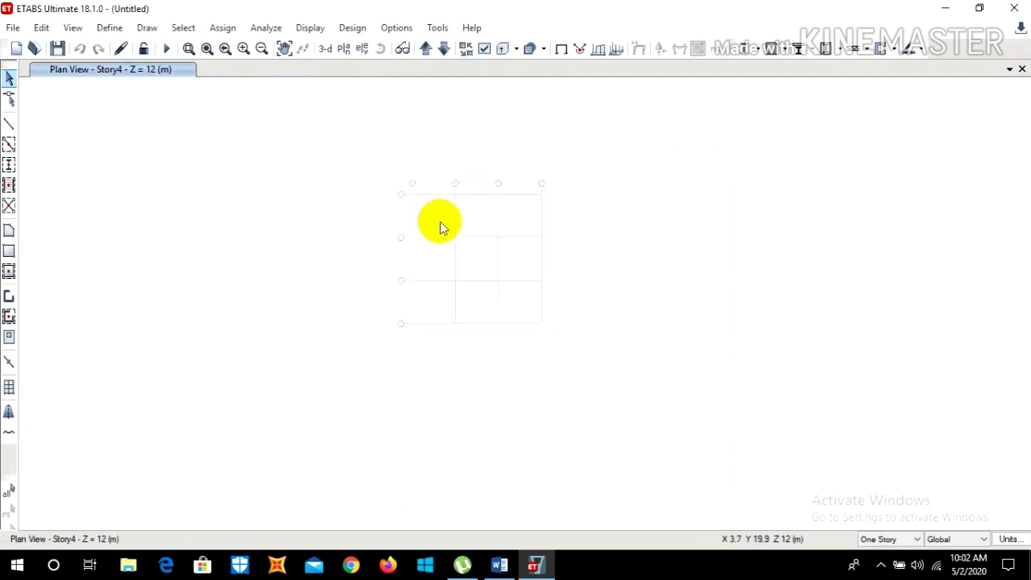
pyautogui.scroll(2, 440, 222)
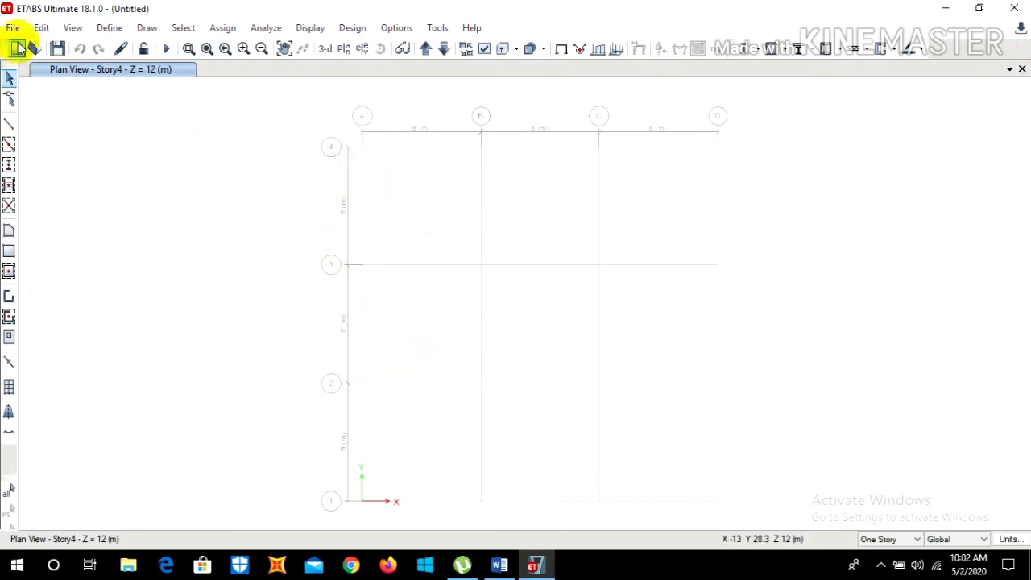
# Add a new Cartesian grid system named "Grid 1" in the story and grid system data.
pyautogui.click(40, 29)
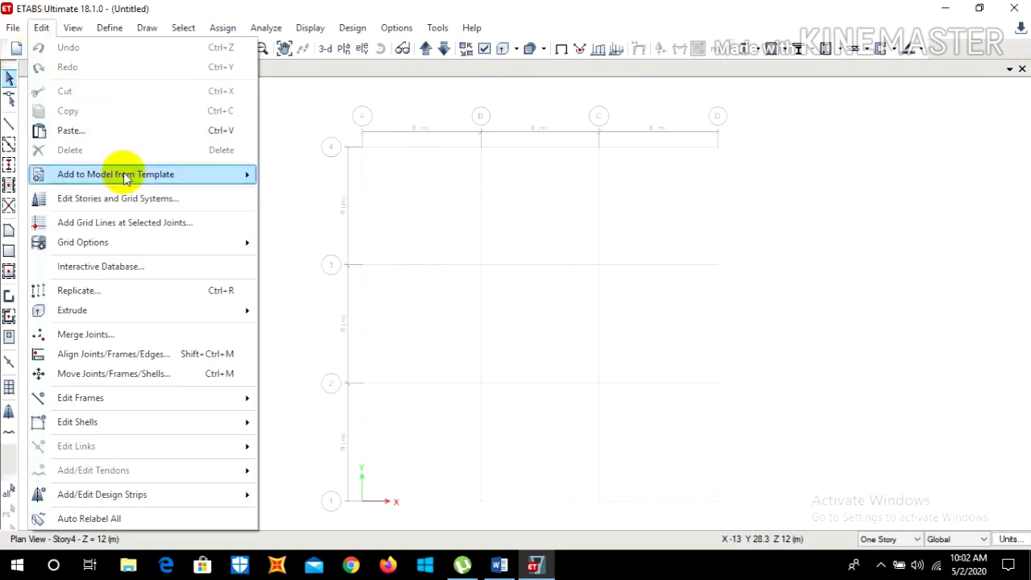
pyautogui.click(125, 201)
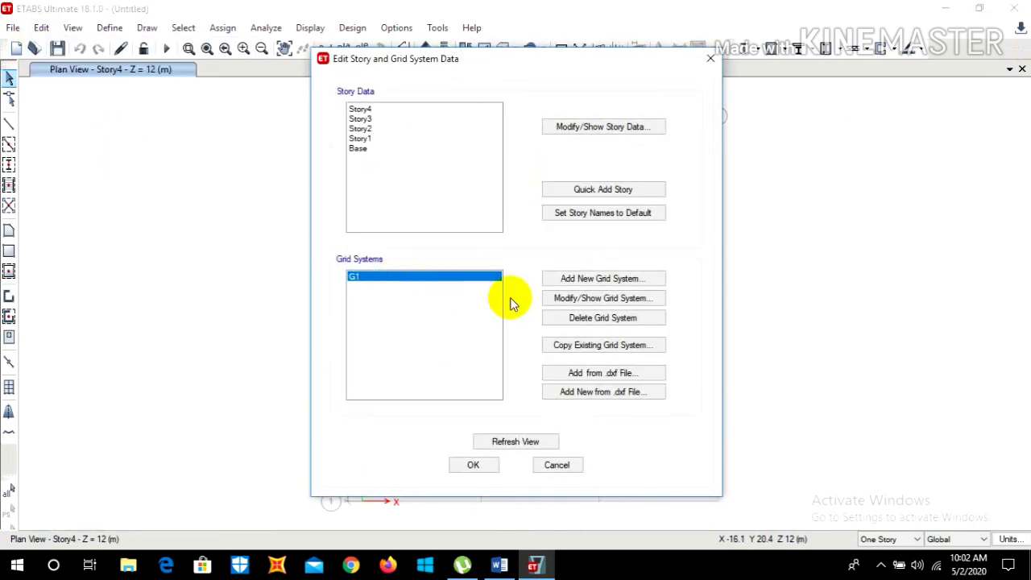
pyautogui.click(595, 278)
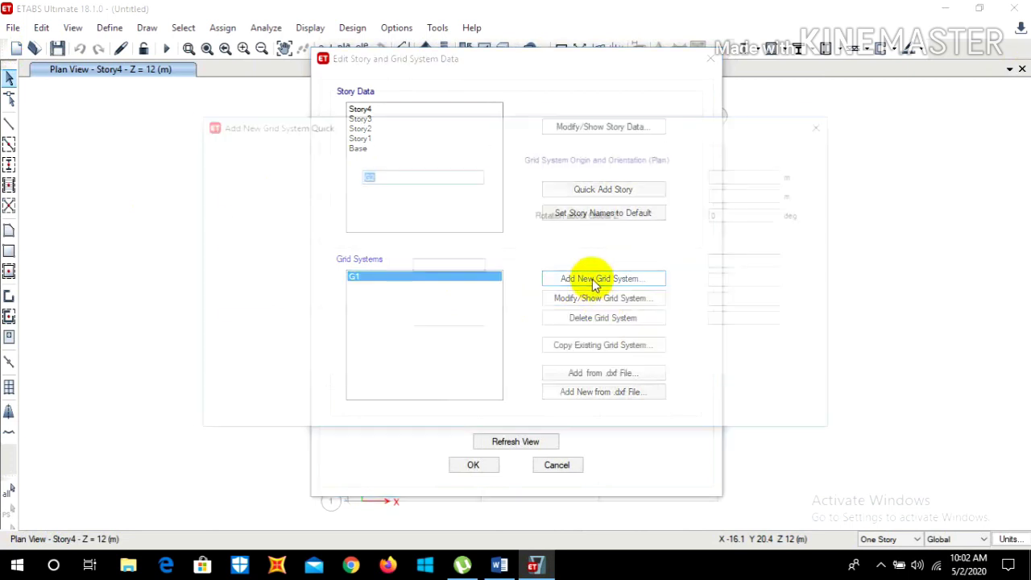
pyautogui.click(387, 173)
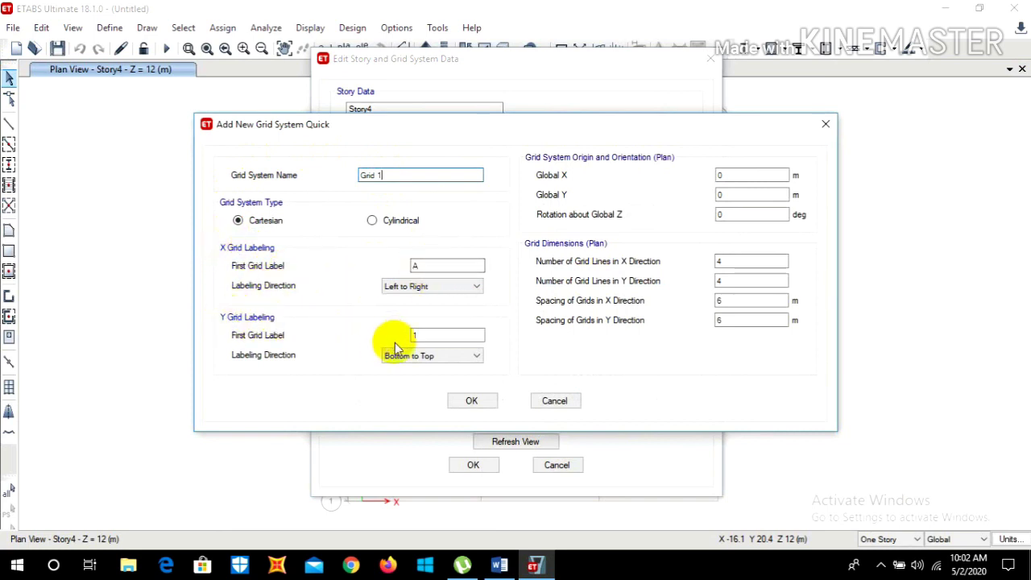
pyautogui.click(470, 401)
# Delete the default grid system G1 from the grid systems list.
pyautogui.click(361, 276)
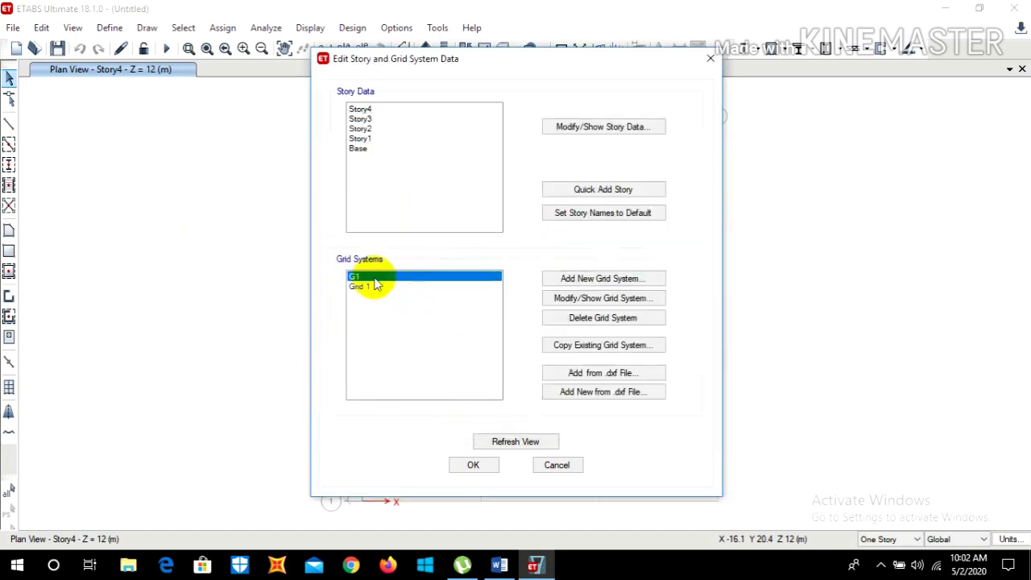
pyautogui.click(597, 319)
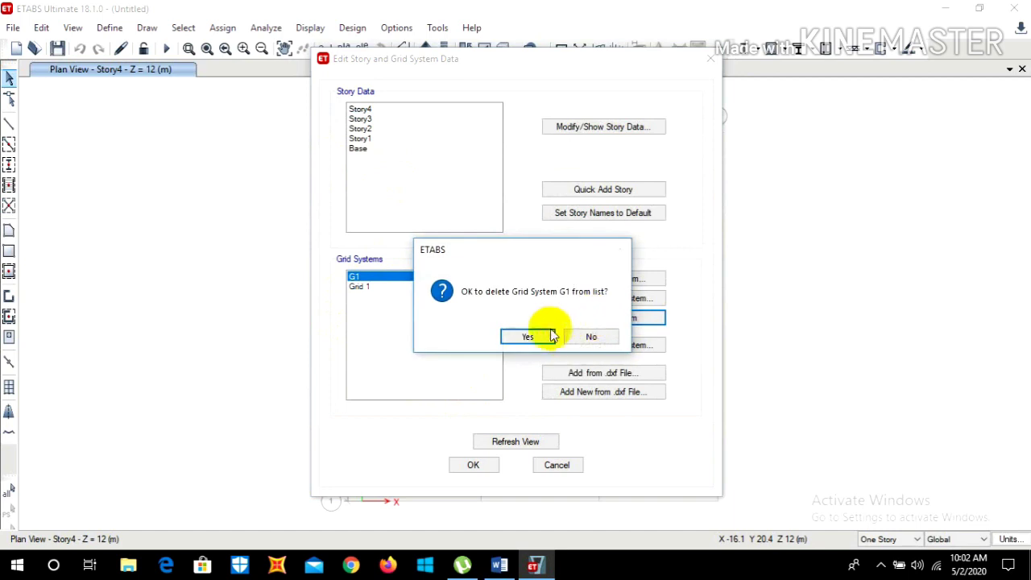
pyautogui.click(548, 336)
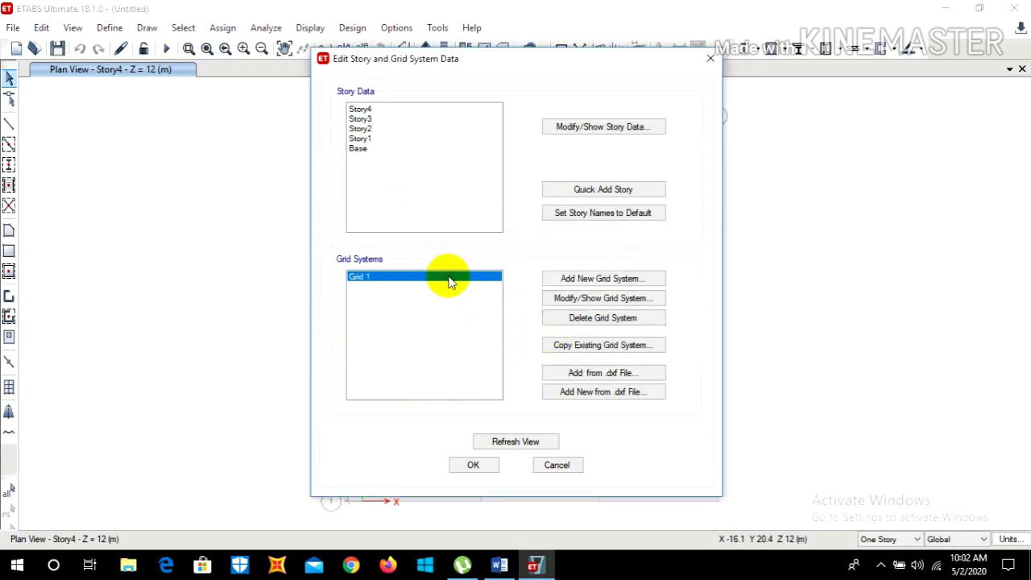
# Display Grid 1's data as spacing and check the x- and y-axis bay lengths in the Word document "For load calculation".
pyautogui.click(574, 301)
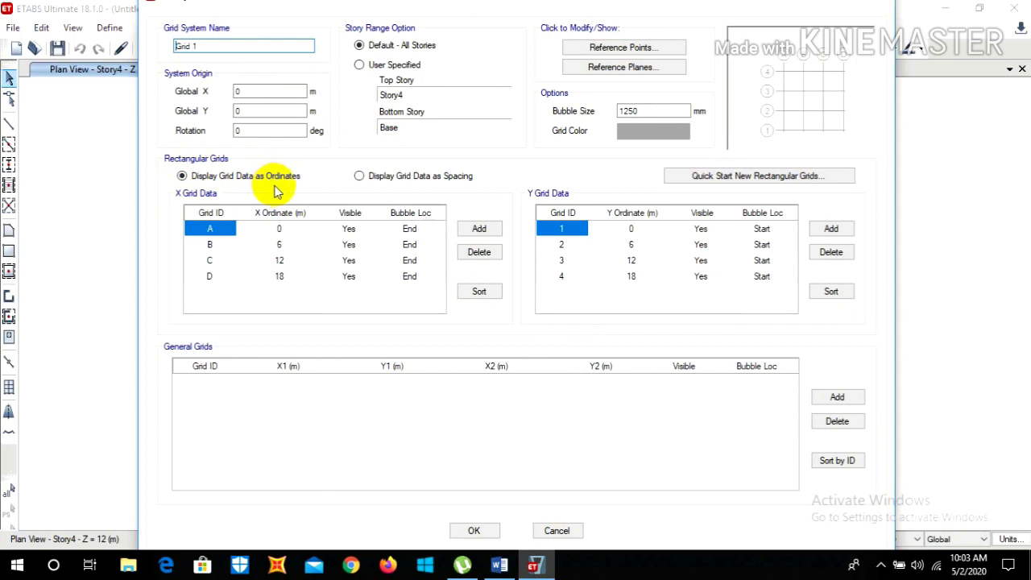
pyautogui.click(359, 177)
pyautogui.click(281, 230)
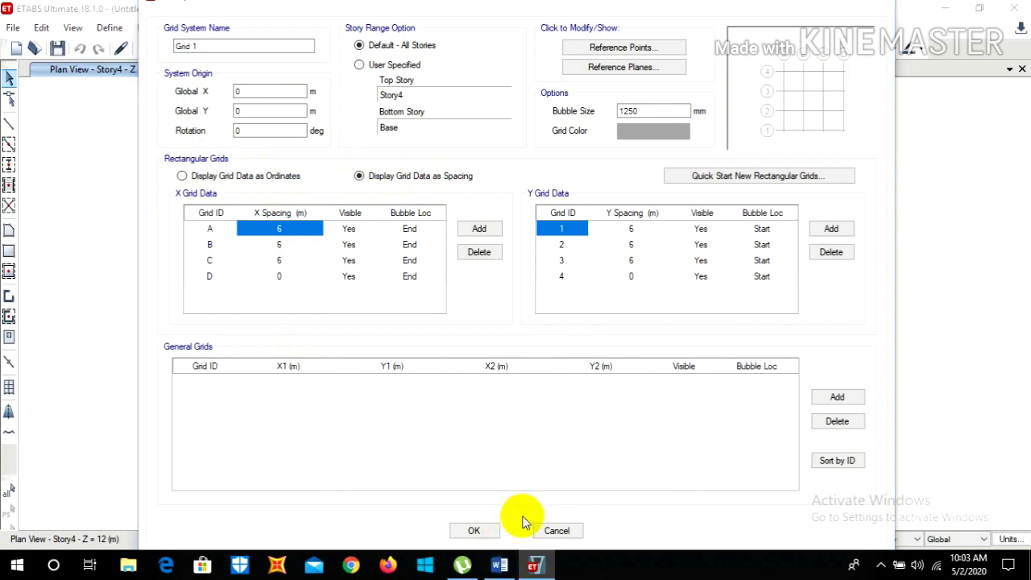
pyautogui.click(501, 565)
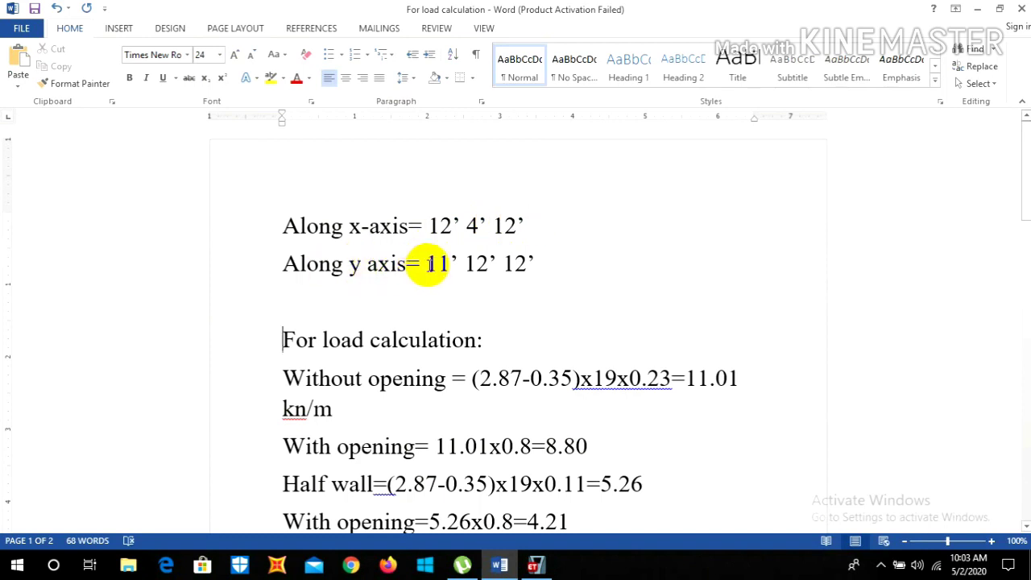
pyautogui.click(977, 8)
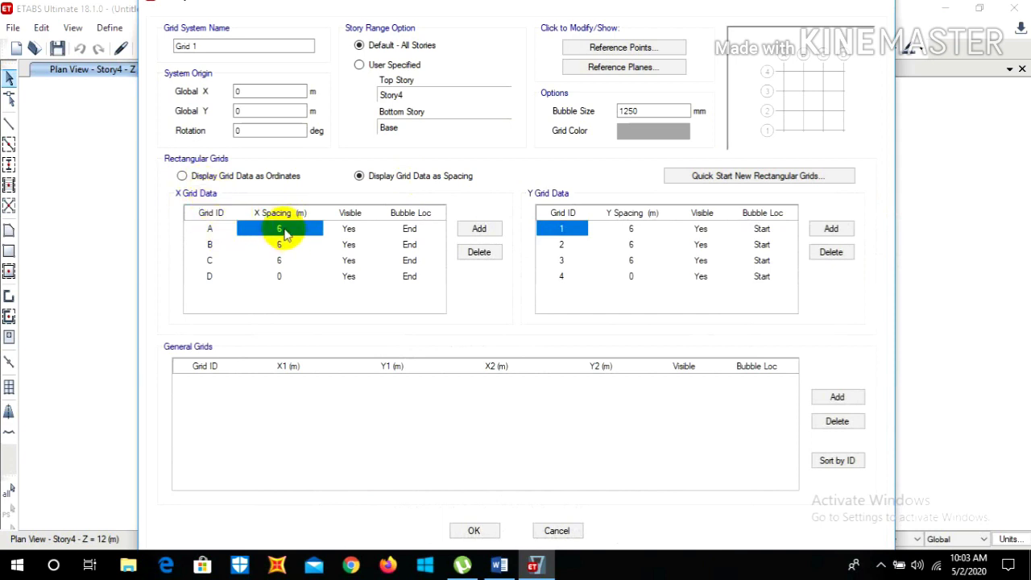
pyautogui.click(499, 567)
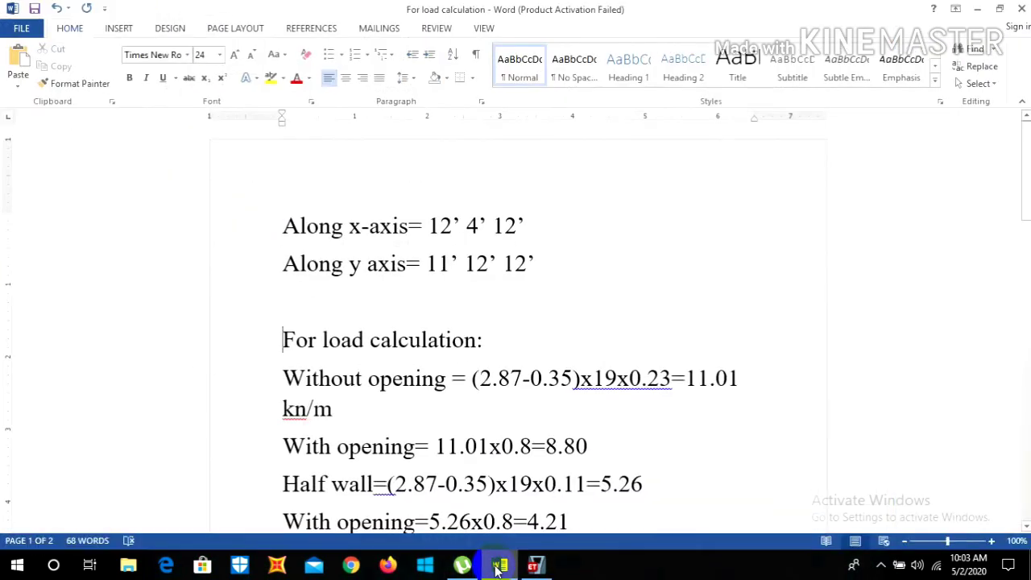
pyautogui.click(498, 569)
# Set the X spacings of grid lines A, B and C to 12', 4' and 12'.
pyautogui.click(283, 230)
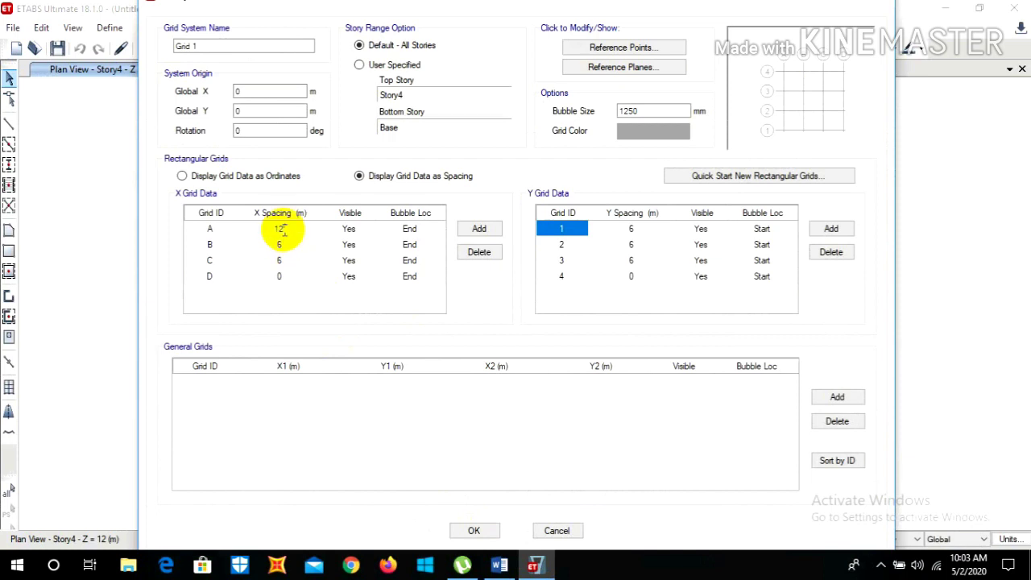
pyautogui.click(284, 244)
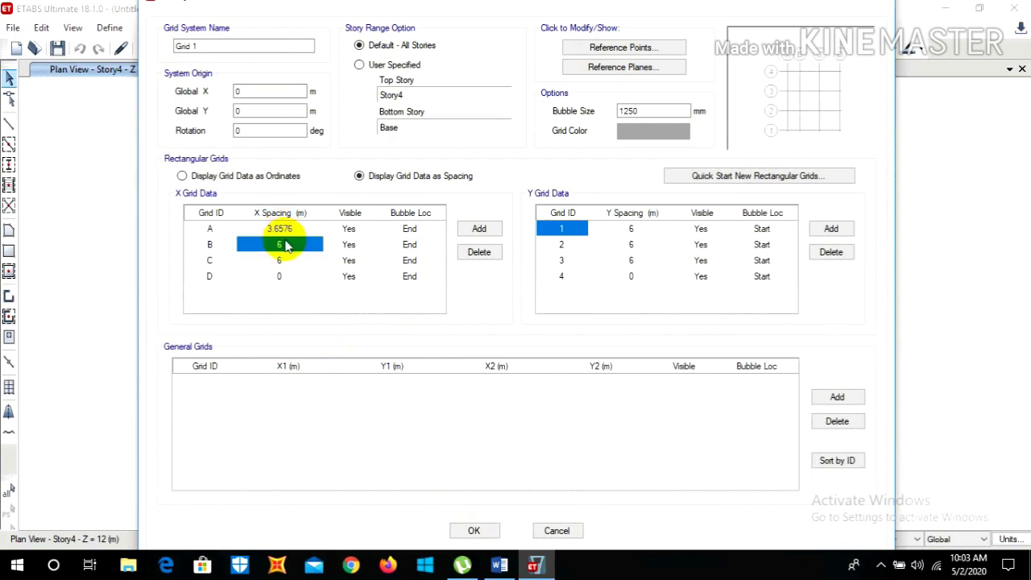
pyautogui.write('4')
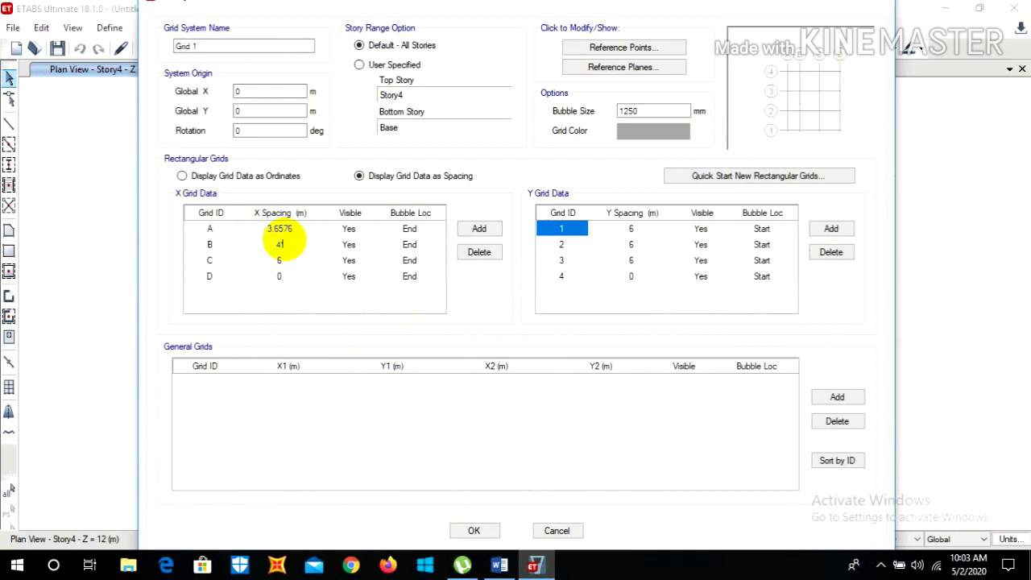
pyautogui.click(286, 260)
pyautogui.write("12'")
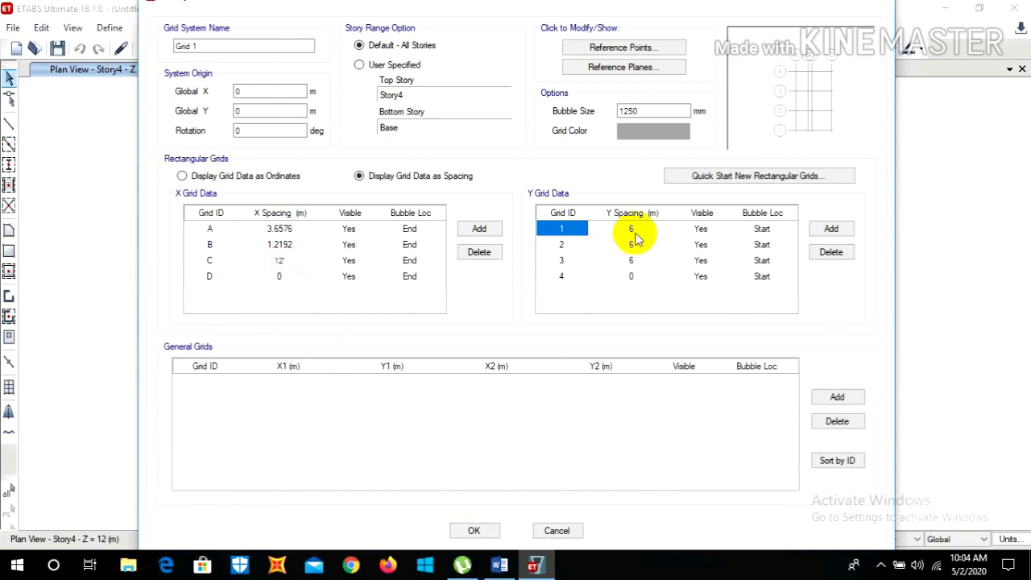
# Set the Y spacings of grid lines 1, 2 and 3 to 11', 12' and 12' per the Word document, and accept the grid data.
pyautogui.click(633, 232)
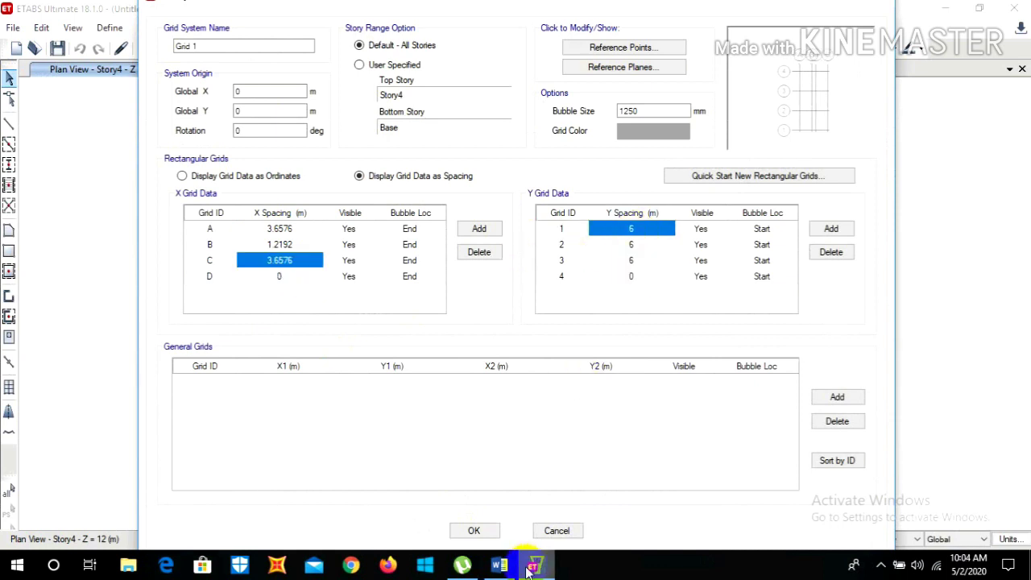
pyautogui.click(501, 566)
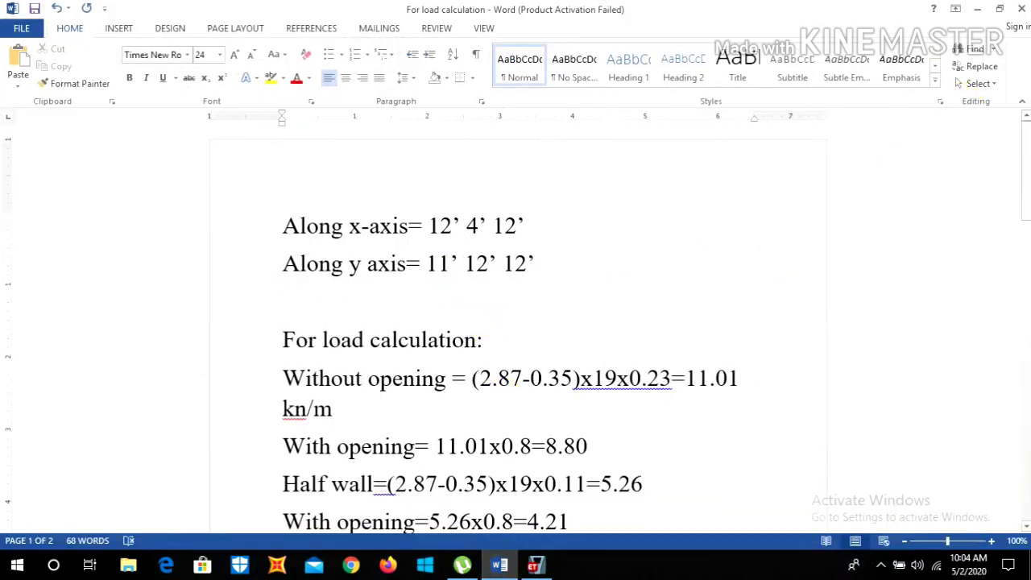
pyautogui.click(978, 9)
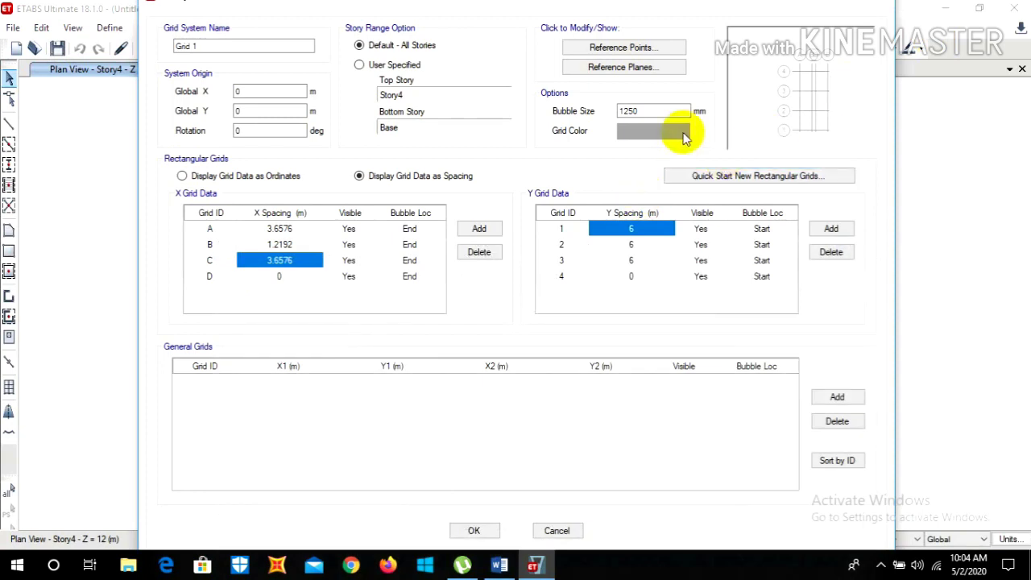
pyautogui.write("11'")
pyautogui.press('Return')
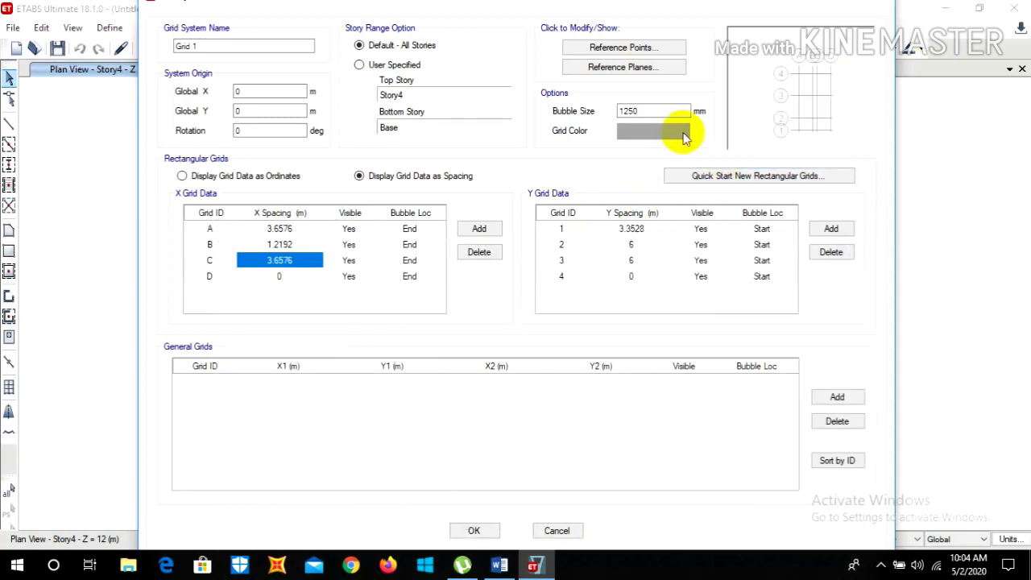
pyautogui.press('Down')
pyautogui.write("12'")
pyautogui.press('Return')
pyautogui.press('Down')
pyautogui.write('1')
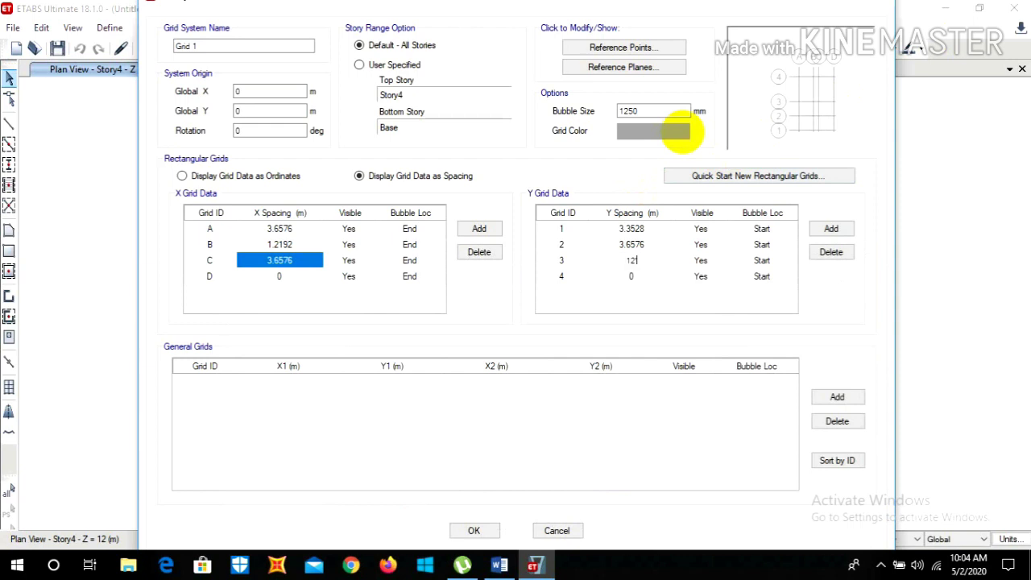
pyautogui.write("2'")
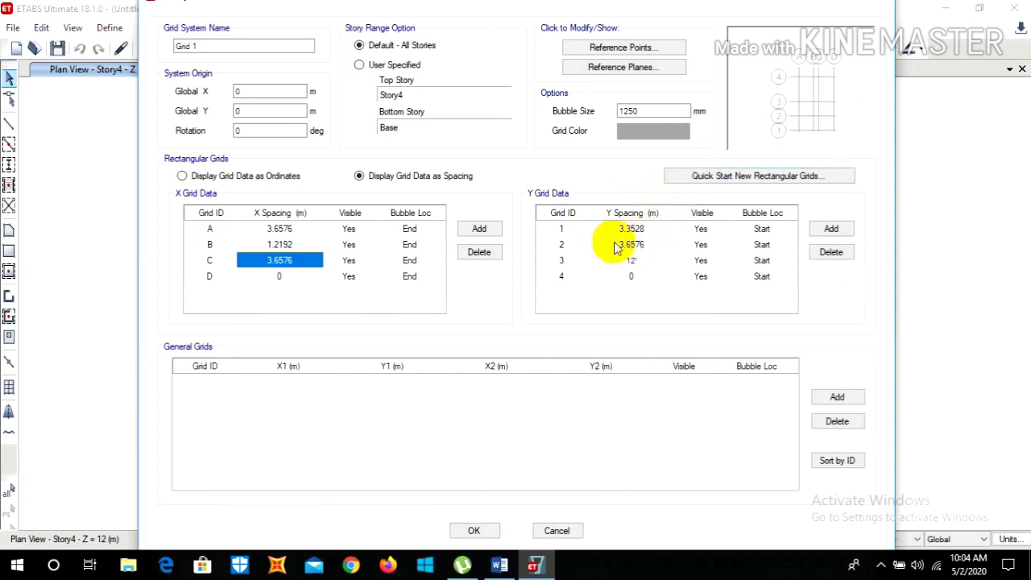
pyautogui.press('BackSpace')
pyautogui.click(474, 530)
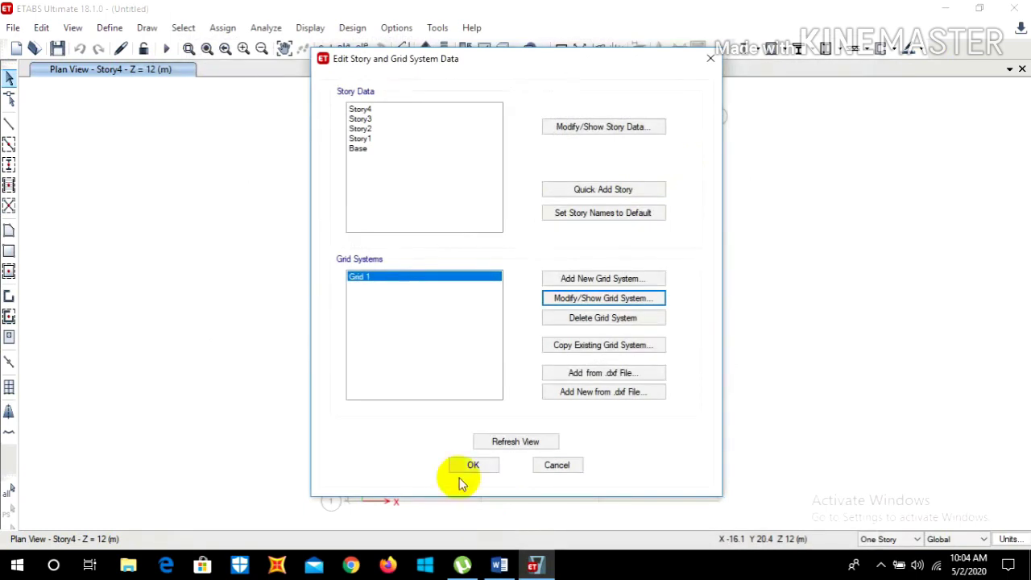
# In the story data, rename Story1 to ground floor, Story2 to Story1, Story3 to Story2 and Story4 to Story3.
pyautogui.click(604, 128)
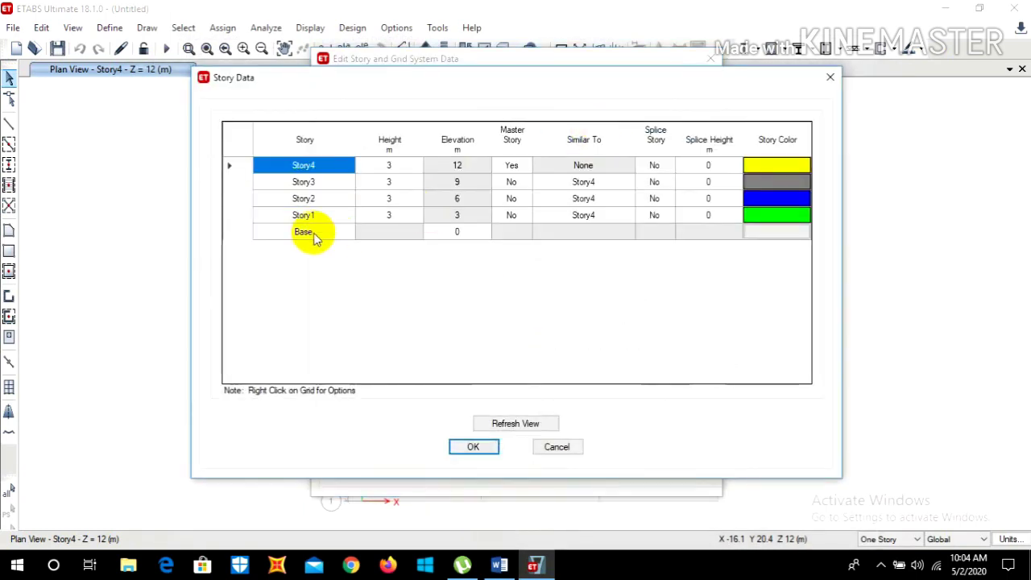
pyautogui.click(313, 233)
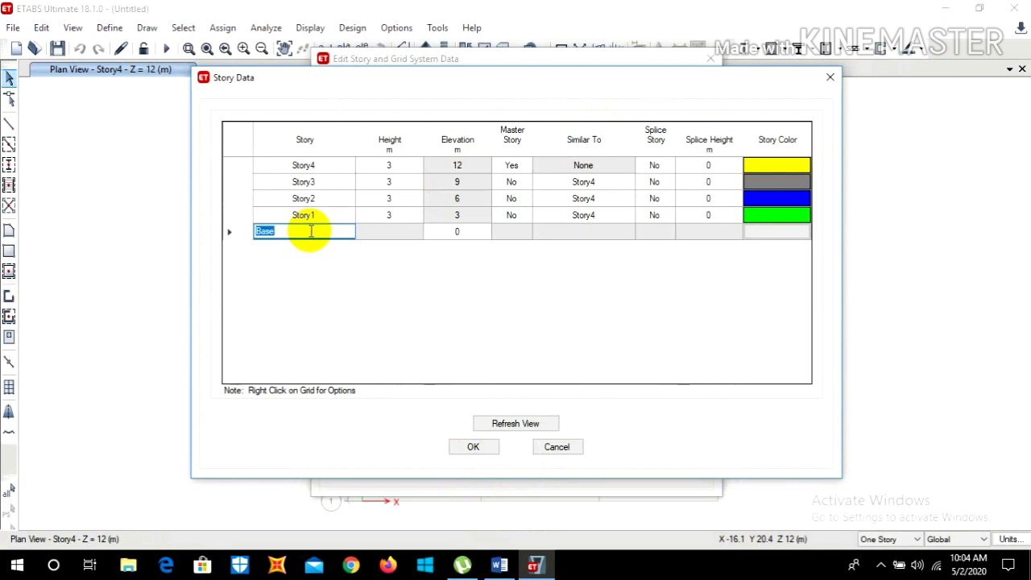
pyautogui.click(314, 214)
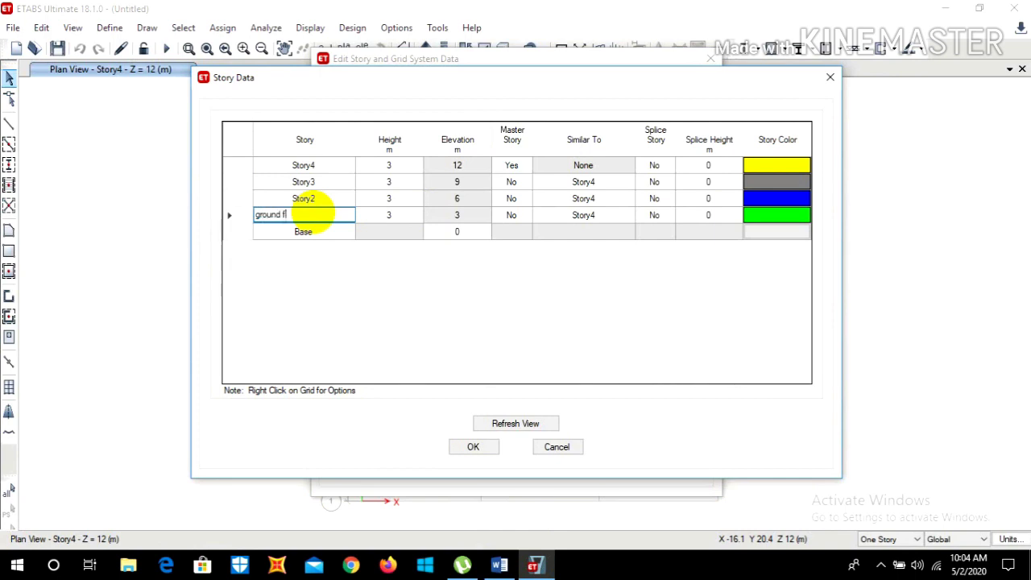
pyautogui.click(314, 199)
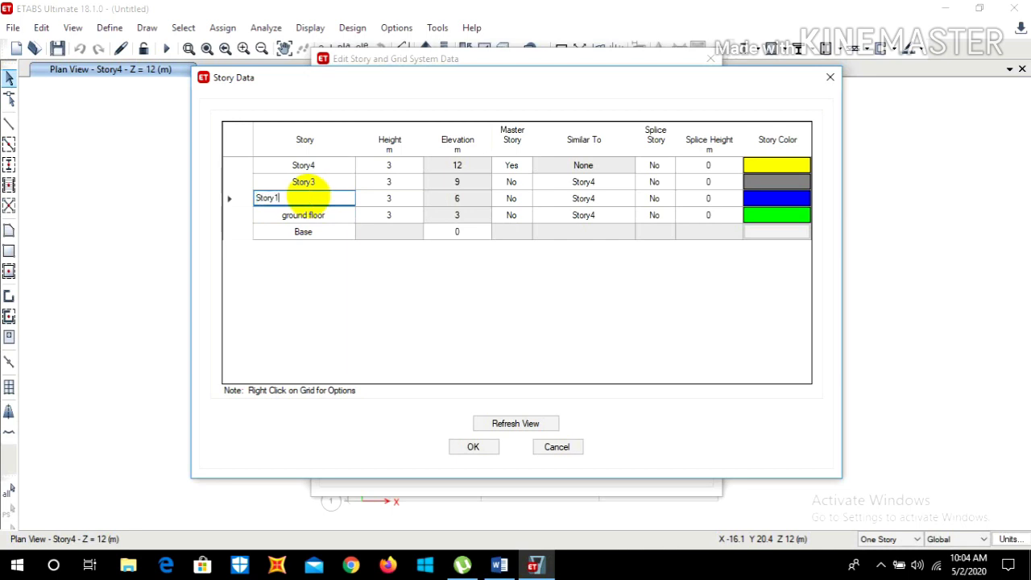
pyautogui.write('Story1')
pyautogui.click(315, 182)
pyautogui.click(310, 183)
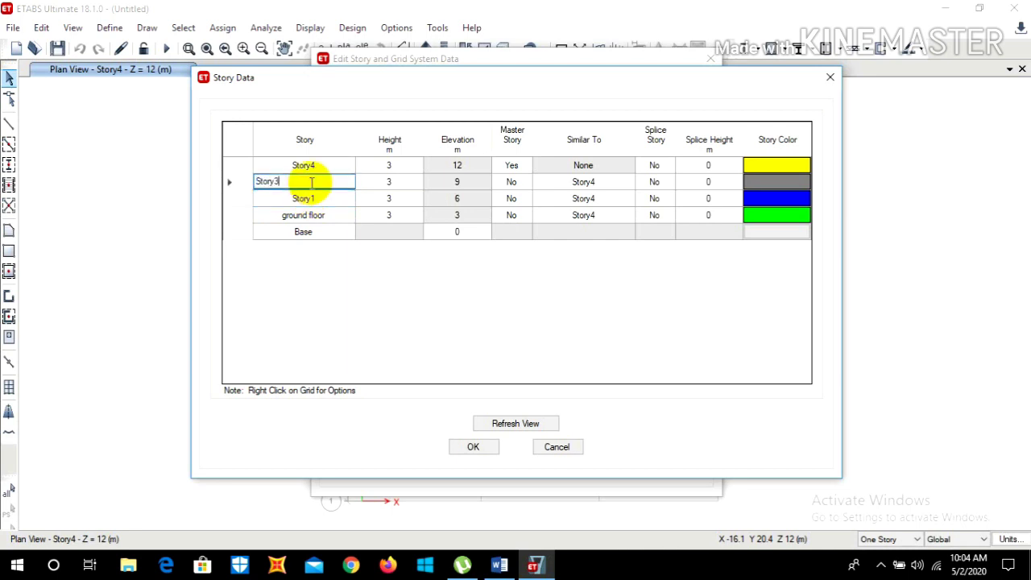
pyautogui.write('2')
pyautogui.click(314, 166)
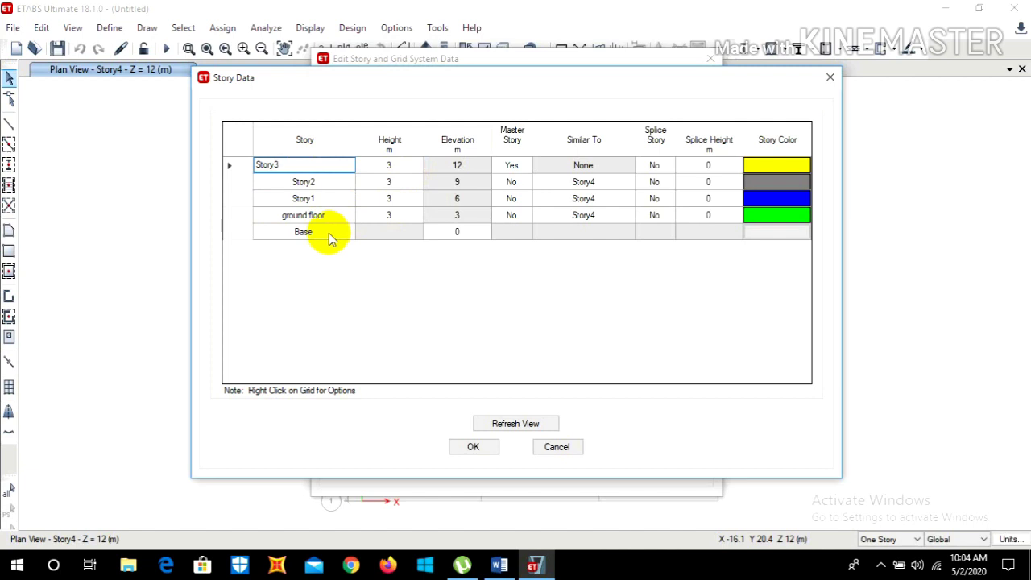
# Set the height of the ground floor story to 5'.
pyautogui.click(392, 215)
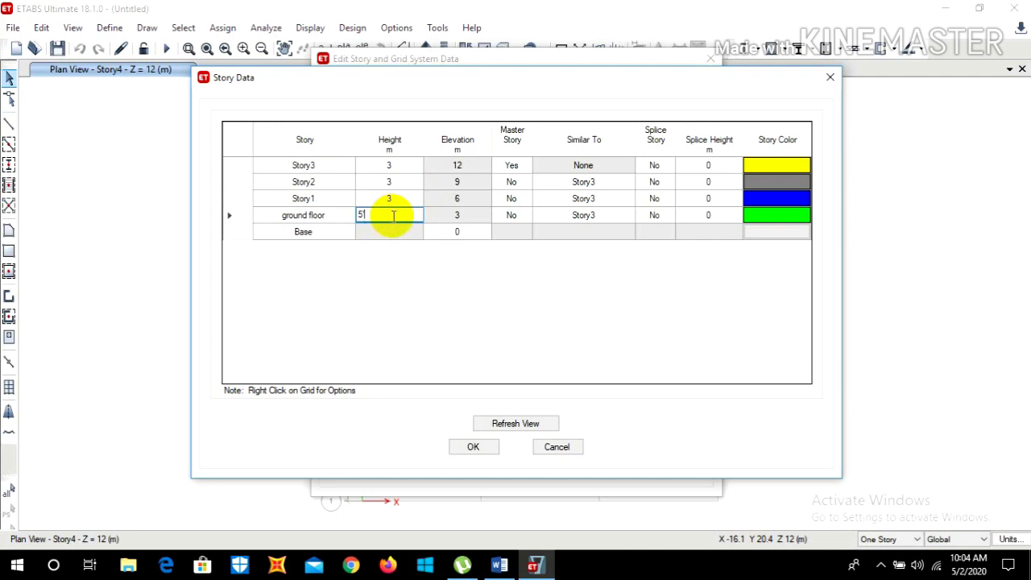
pyautogui.write("5'")
pyautogui.click(393, 197)
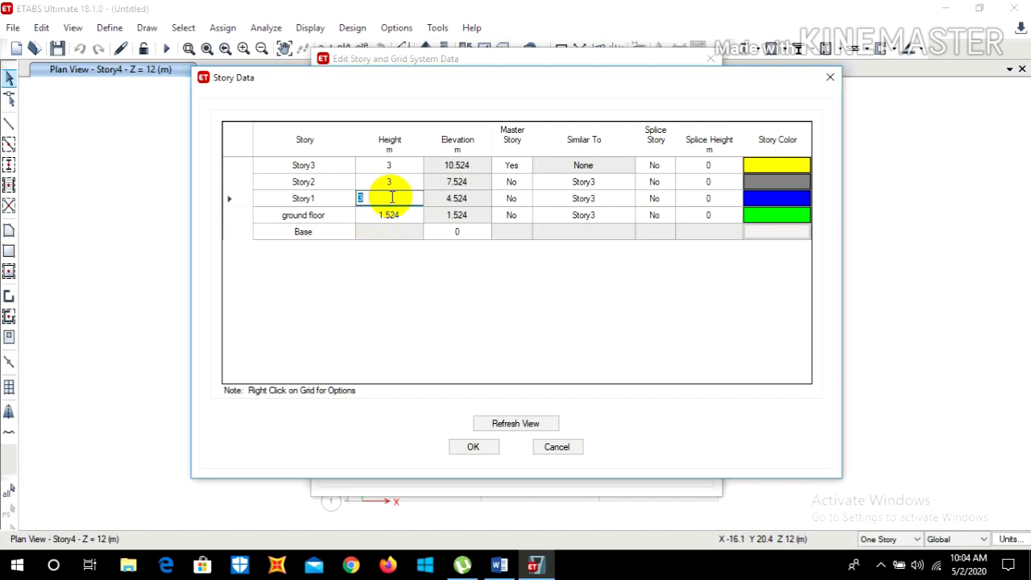
pyautogui.click(456, 166)
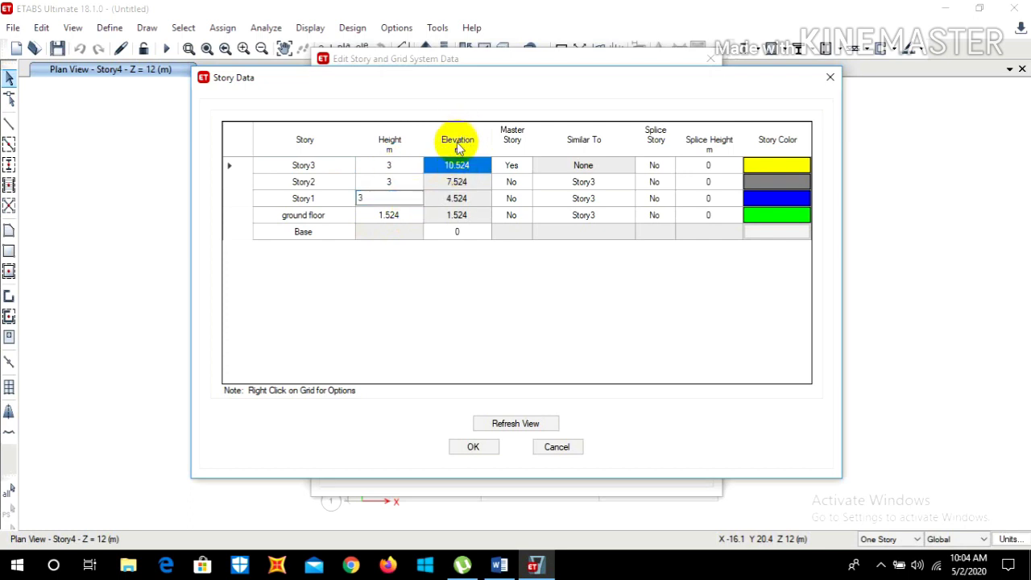
pyautogui.click(403, 181)
pyautogui.click(391, 165)
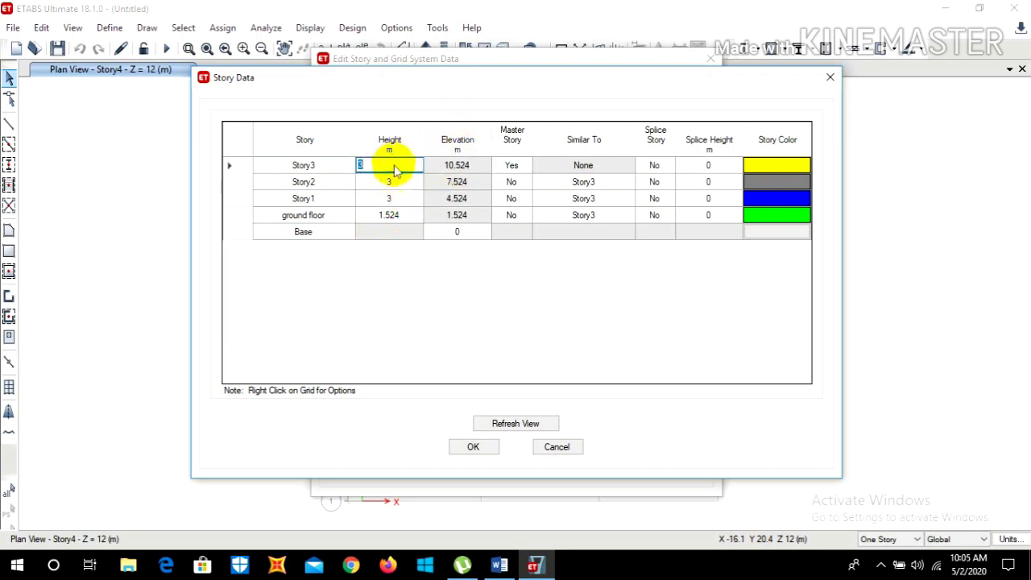
pyautogui.click(391, 199)
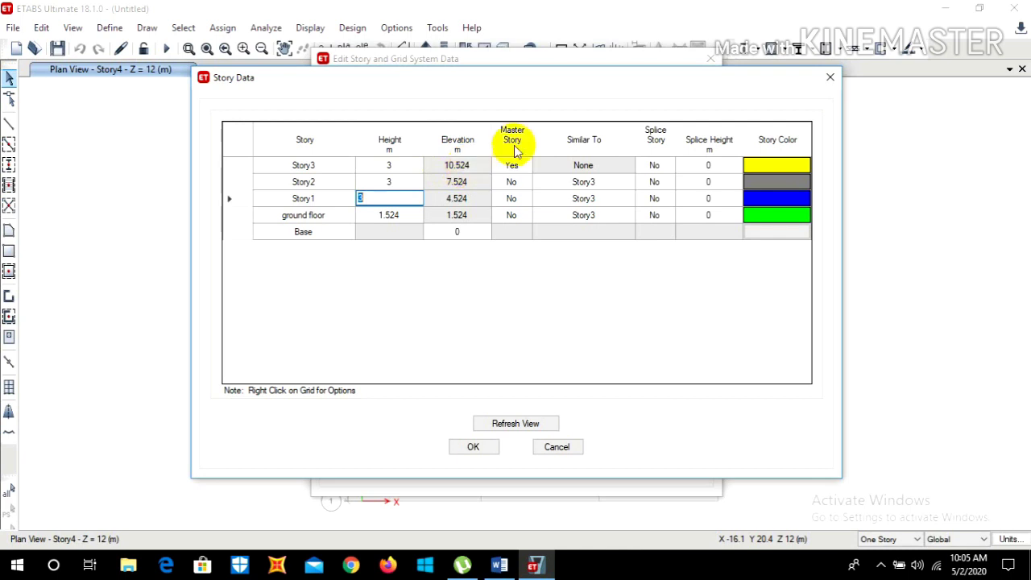
# Make the ground floor a master story.
pyautogui.click(508, 215)
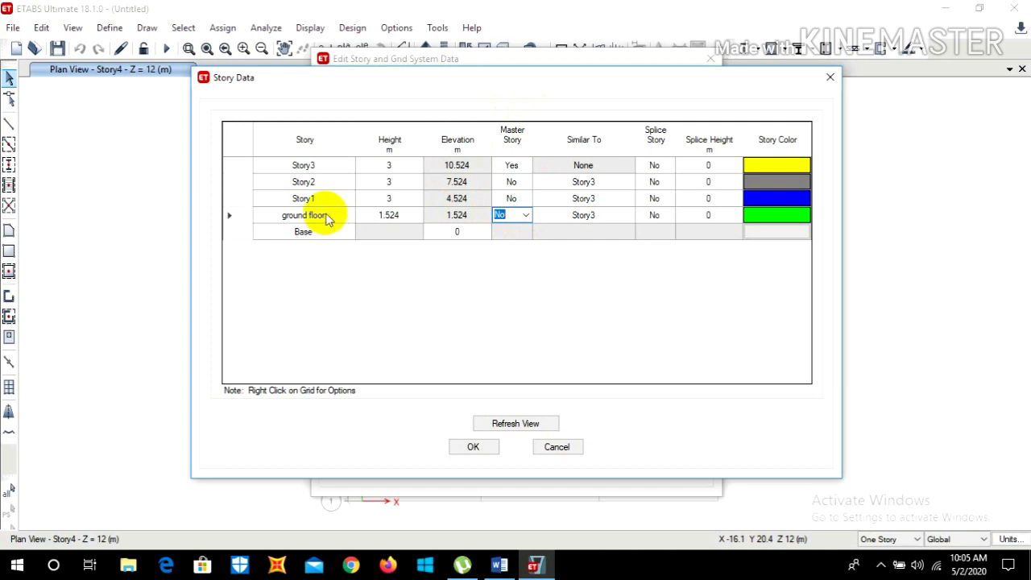
pyautogui.click(525, 216)
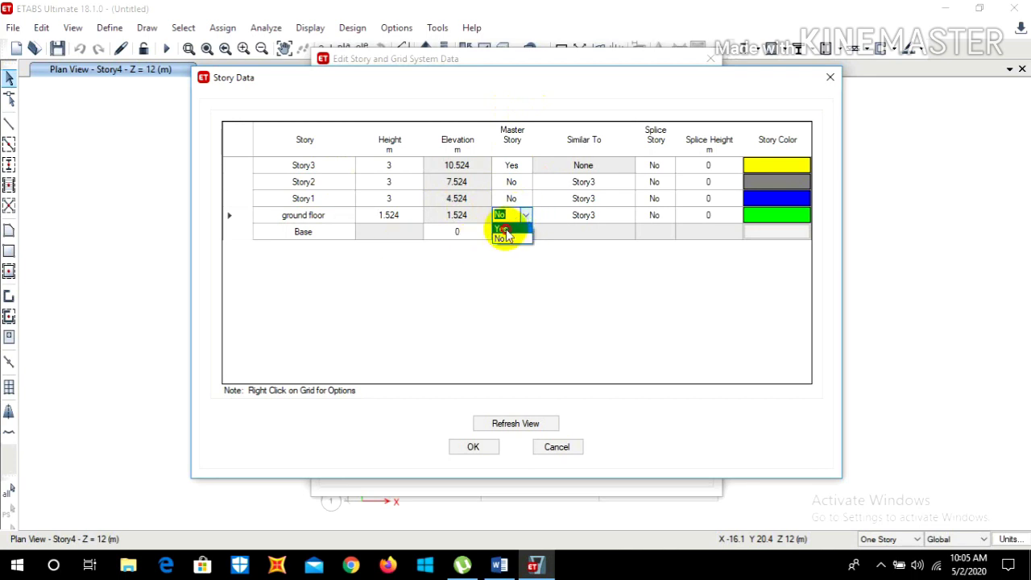
pyautogui.click(504, 229)
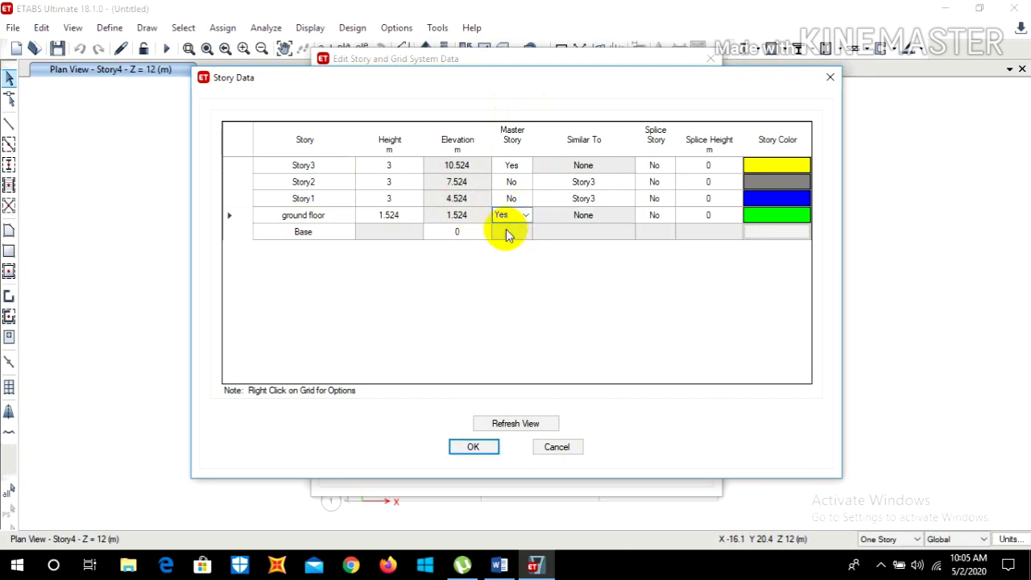
# Set Story1 and Story2 as similar to the ground floor.
pyautogui.click(587, 198)
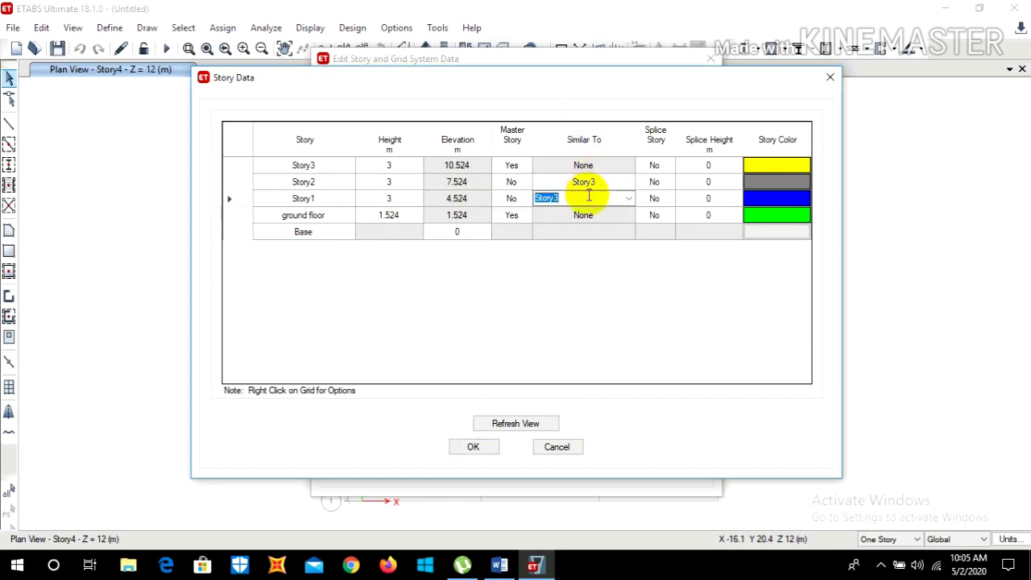
pyautogui.click(629, 198)
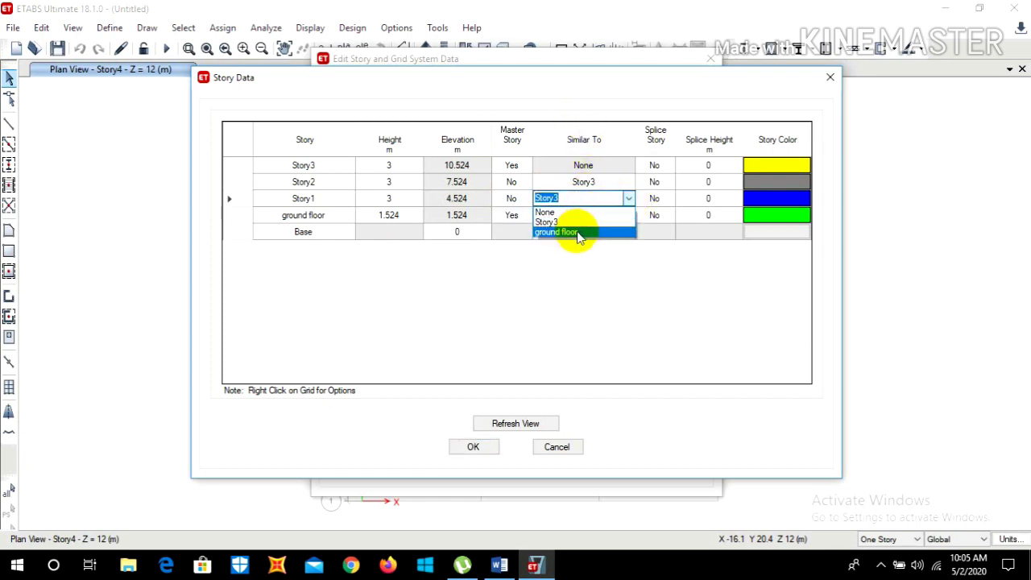
pyautogui.click(577, 232)
pyautogui.click(617, 182)
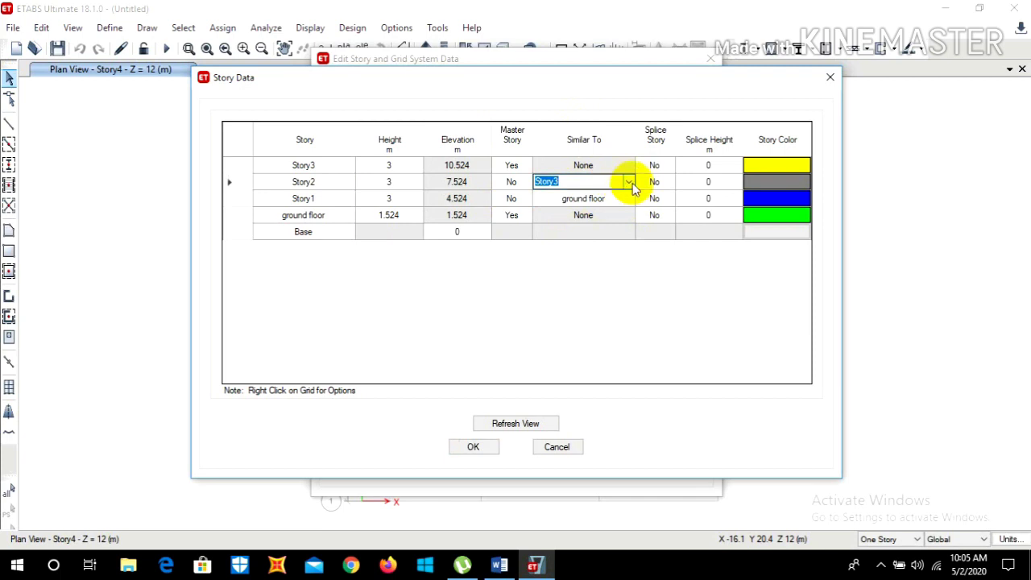
pyautogui.click(629, 182)
pyautogui.click(600, 215)
# Turn off the master story setting for Story3, make it similar to the ground floor, and accept the story and grid data.
pyautogui.click(514, 166)
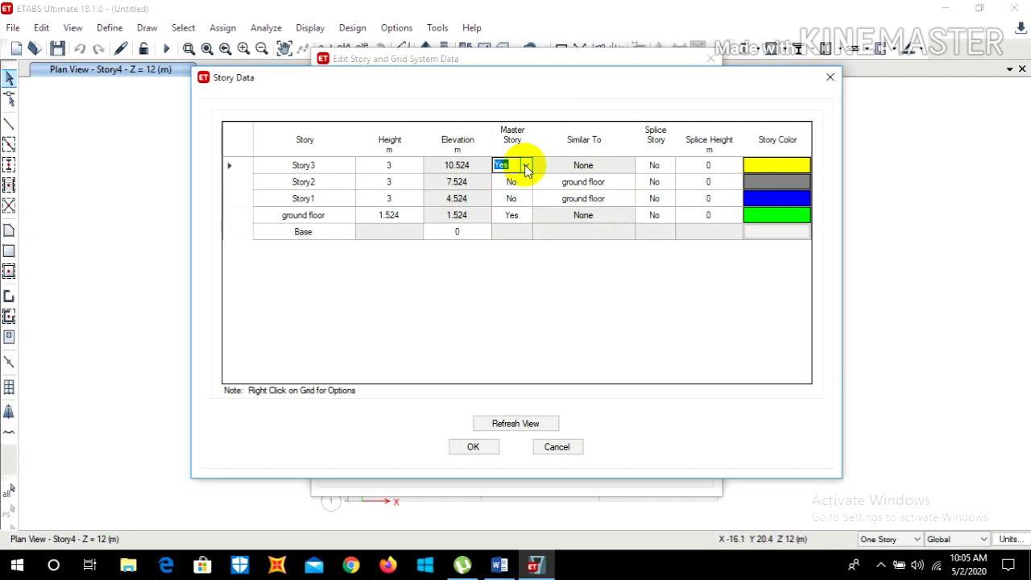
pyautogui.click(525, 166)
pyautogui.click(510, 187)
pyautogui.click(598, 165)
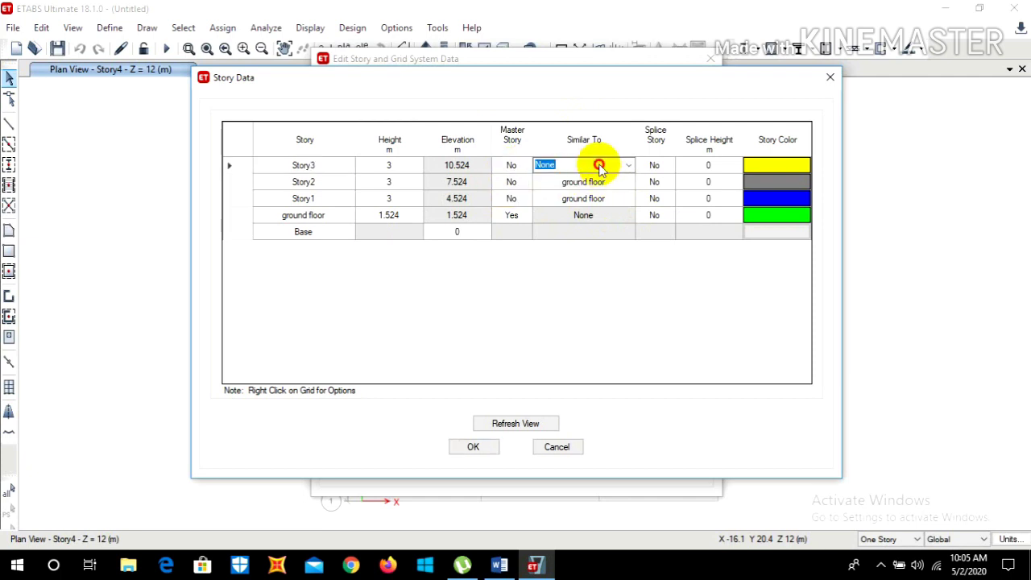
pyautogui.click(627, 166)
pyautogui.click(592, 191)
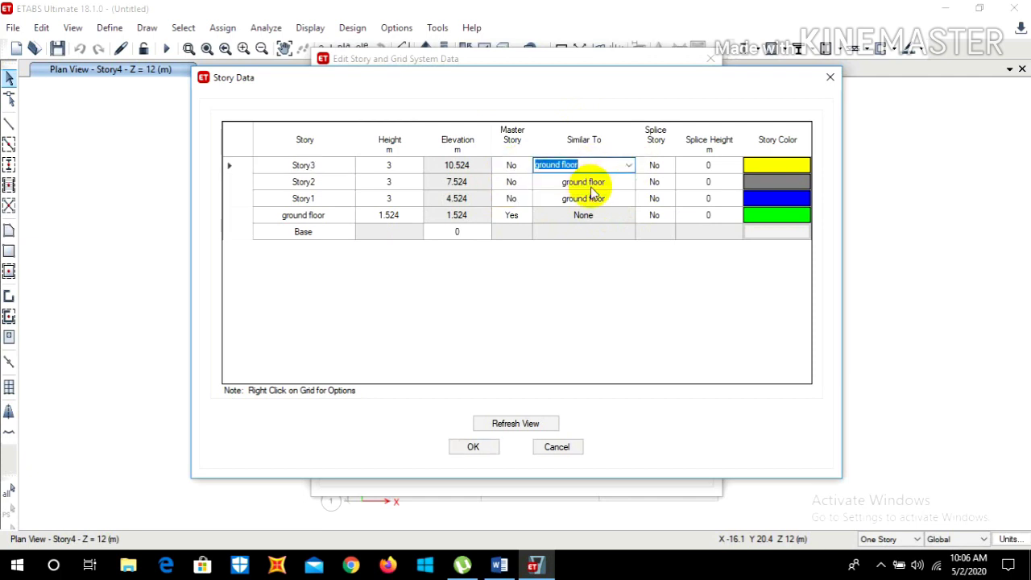
pyautogui.click(477, 448)
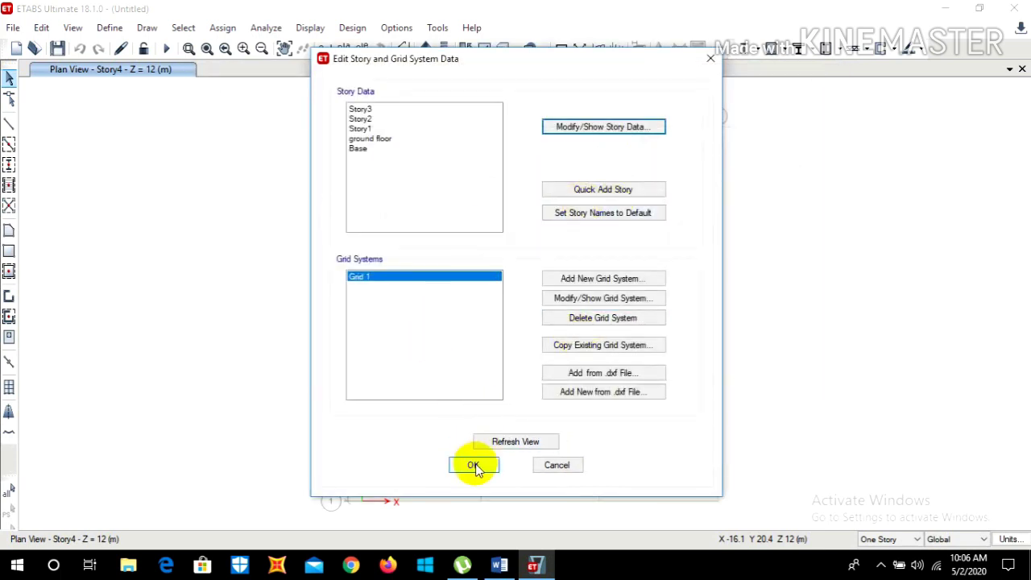
pyautogui.click(473, 465)
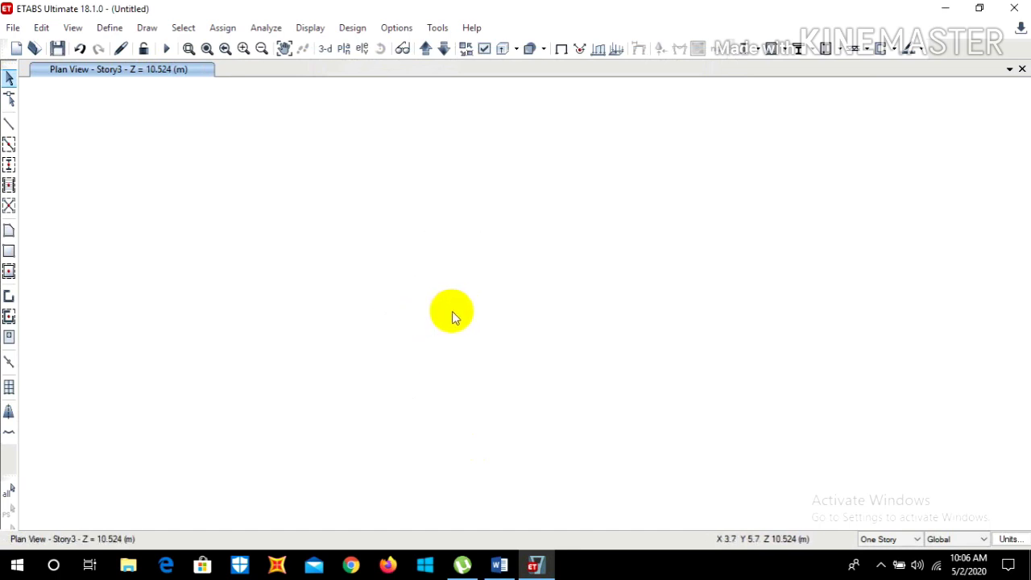
# Show the model in 3-D and rotate it to inspect the grid across the story levels.
pyautogui.click(325, 50)
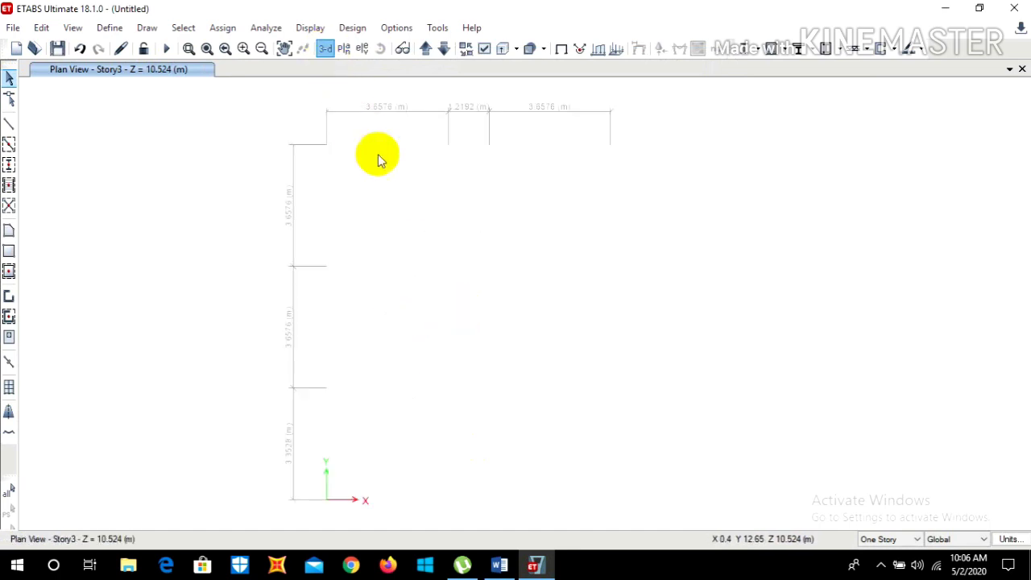
pyautogui.click(381, 48)
pyautogui.moveTo(564, 387); pyautogui.dragTo(601, 346)
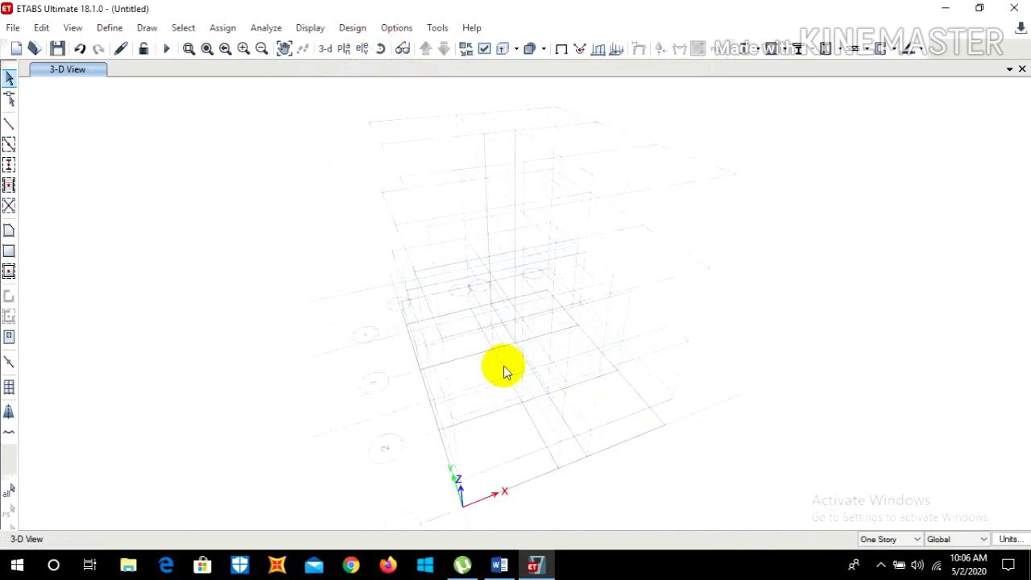
pyautogui.click(380, 49)
pyautogui.moveTo(455, 316); pyautogui.dragTo(476, 274)
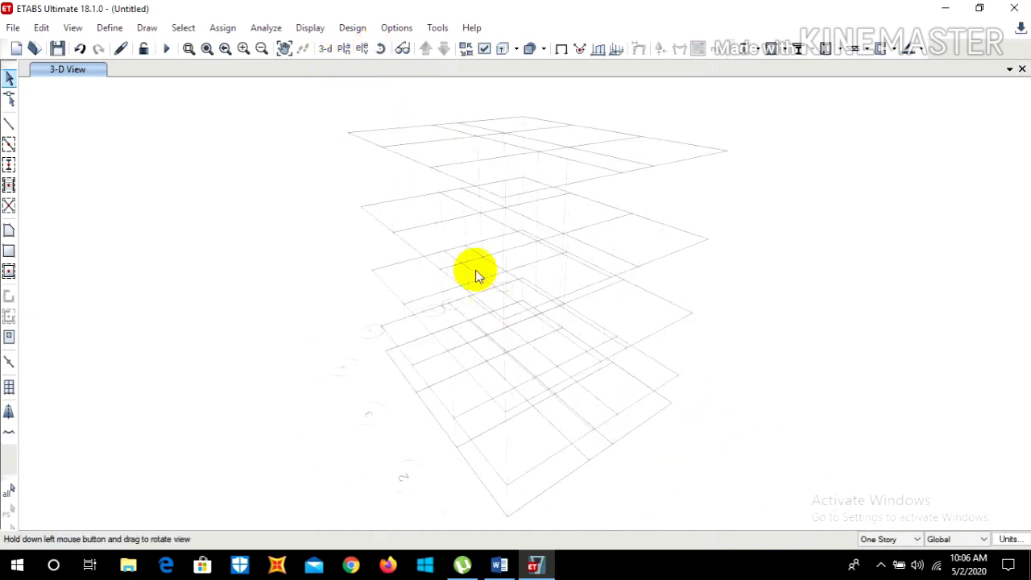
# Display the plan view of the ground floor.
pyautogui.click(343, 49)
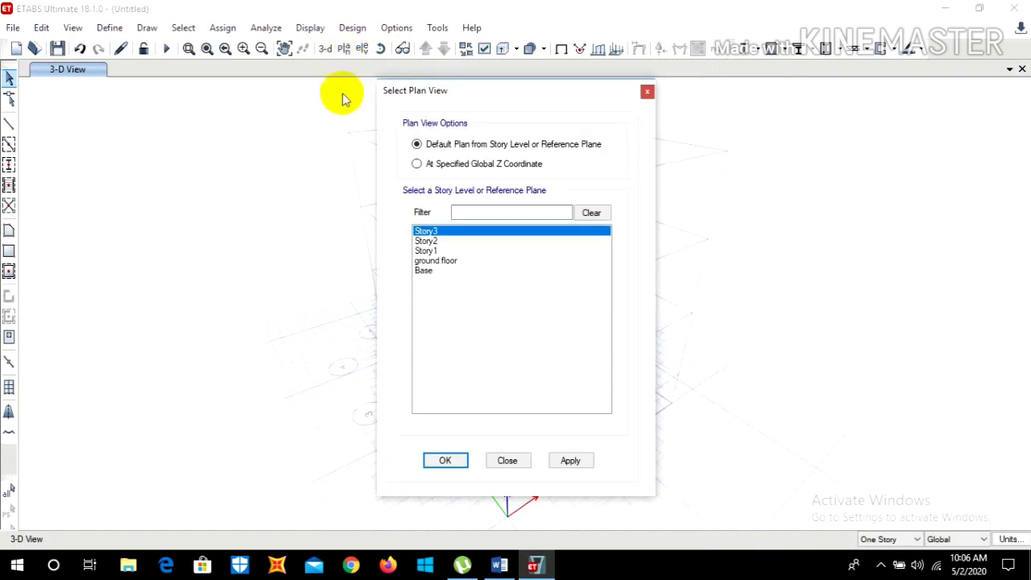
pyautogui.click(433, 260)
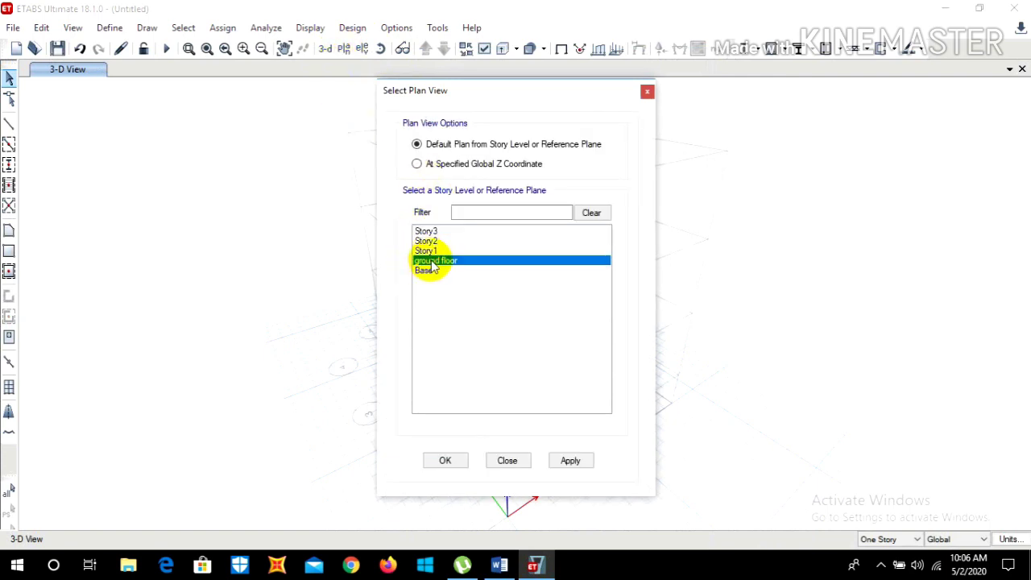
pyautogui.click(443, 460)
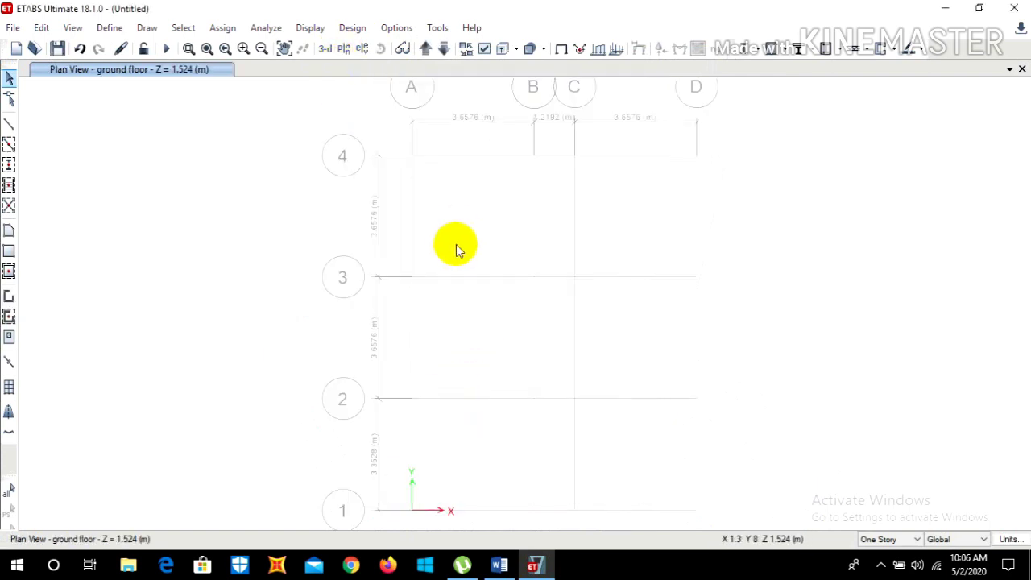
# Start a new material definition with region India, type Concrete, standard Indian and grade M25, and bring up its property data.
pyautogui.click(112, 31)
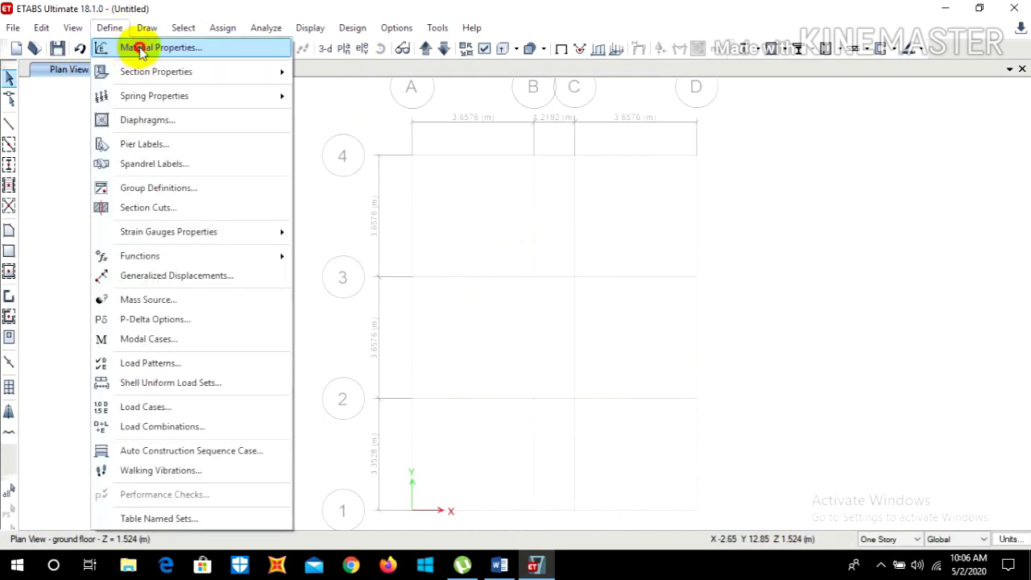
pyautogui.click(140, 48)
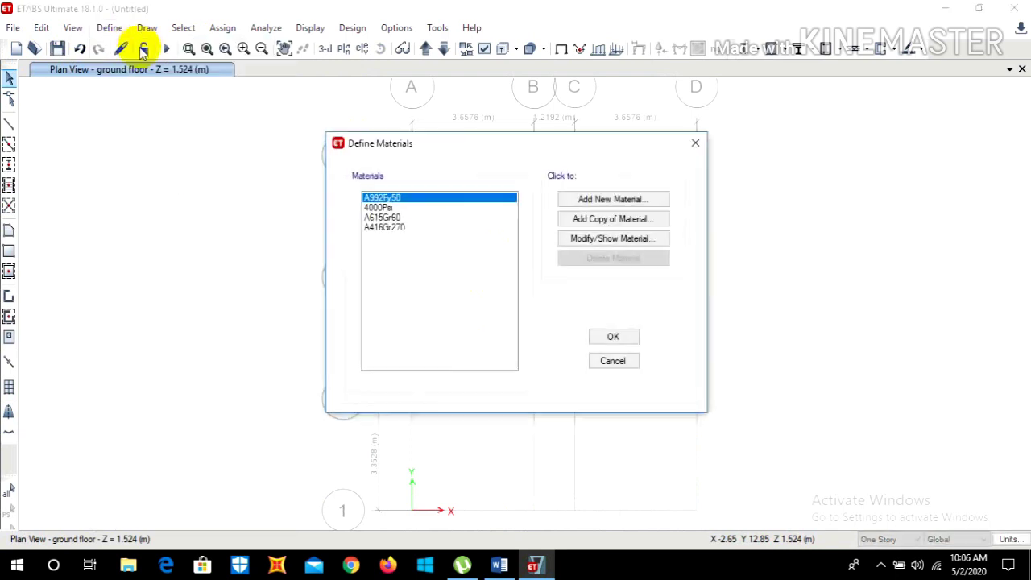
pyautogui.click(593, 203)
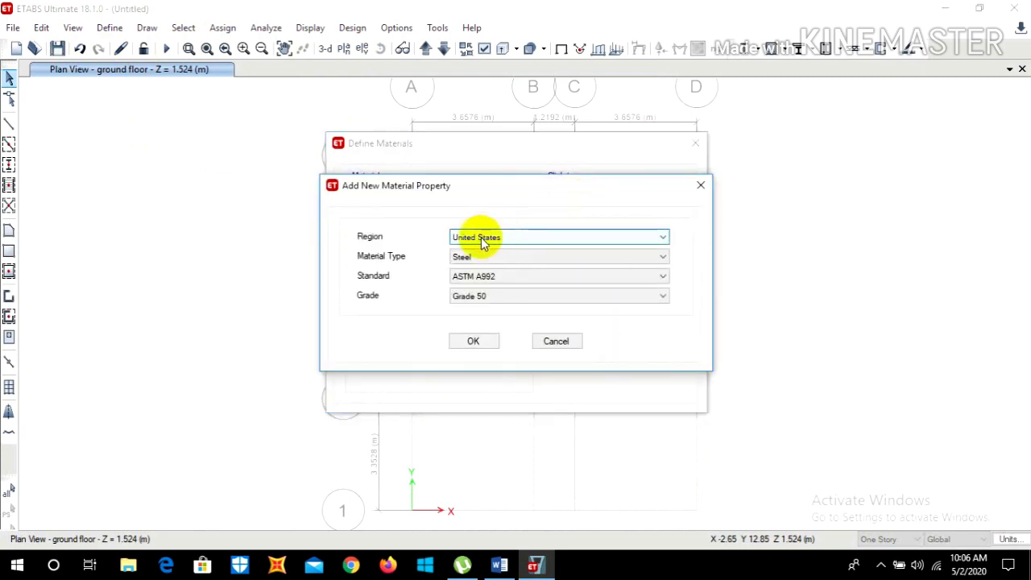
pyautogui.click(540, 238)
pyautogui.click(511, 271)
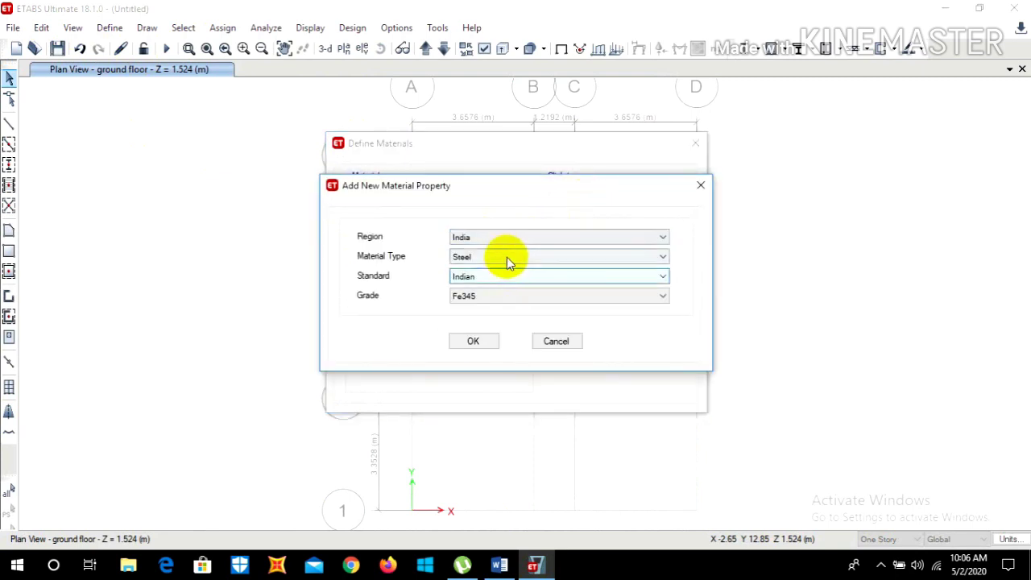
pyautogui.click(506, 257)
pyautogui.click(495, 280)
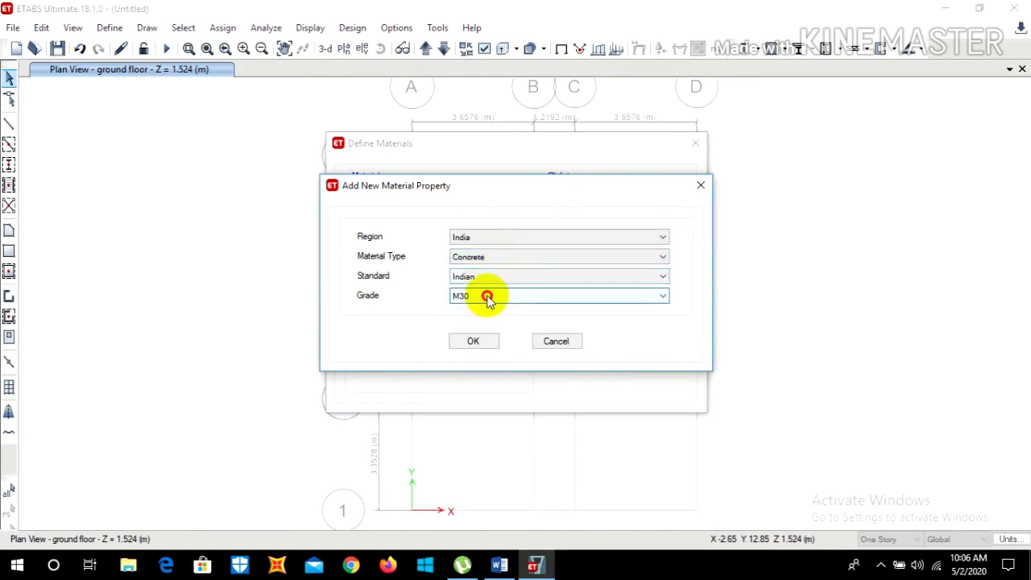
pyautogui.click(488, 297)
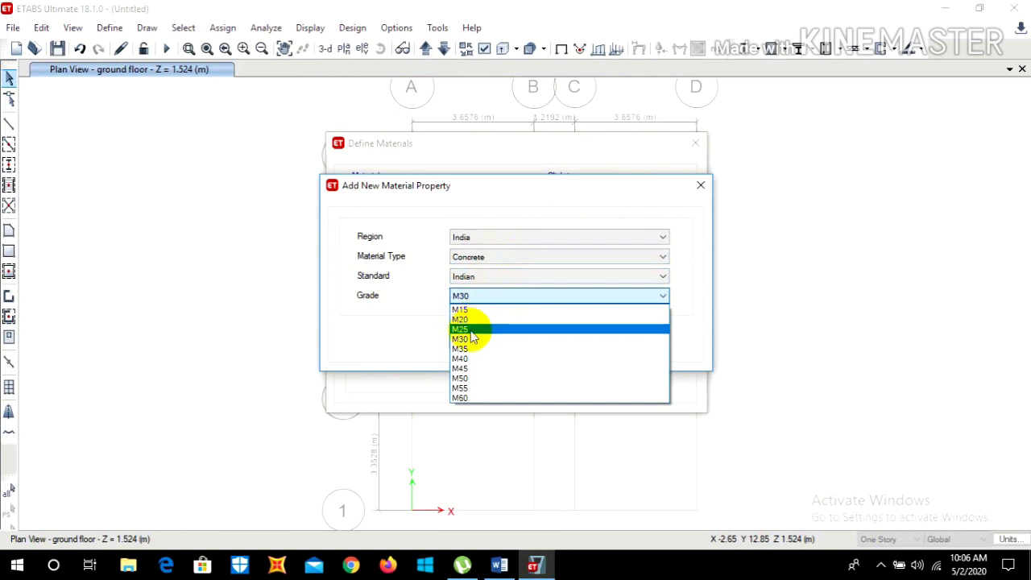
pyautogui.click(471, 330)
pyautogui.click(473, 342)
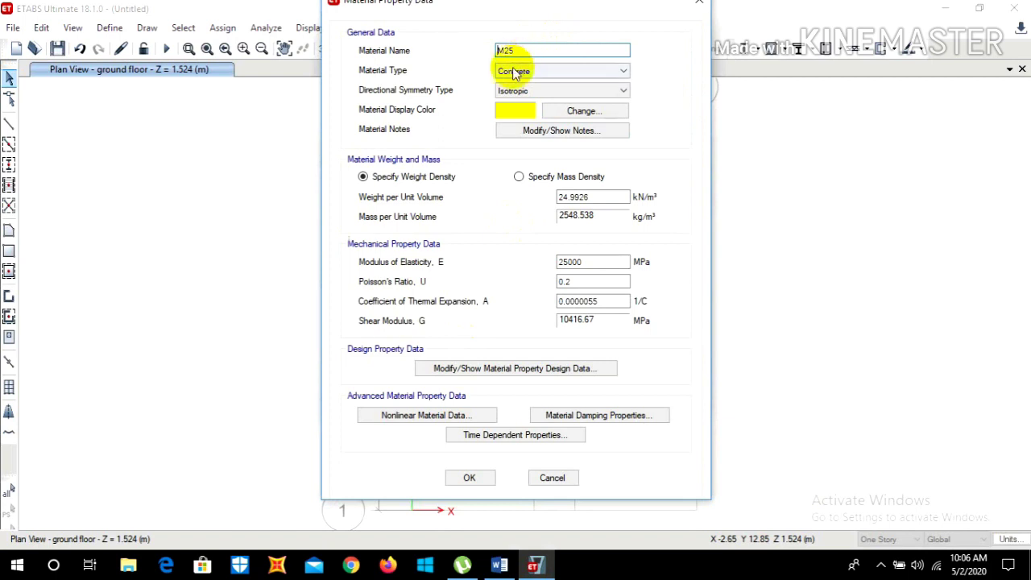
# Accept the M25 material and add another Indian concrete material of grade M20 with its default property data.
pyautogui.click(469, 478)
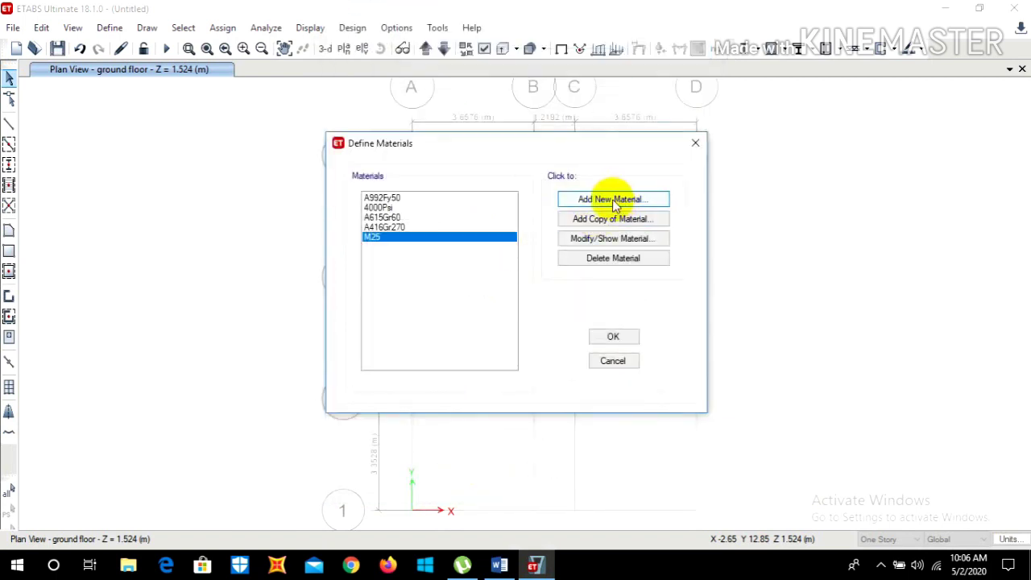
pyautogui.click(597, 202)
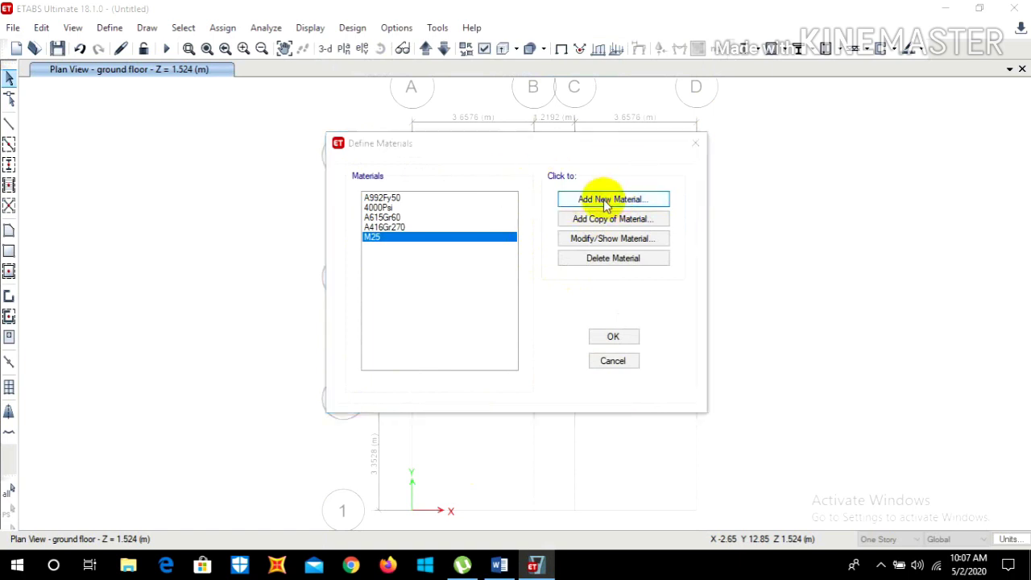
pyautogui.click(483, 295)
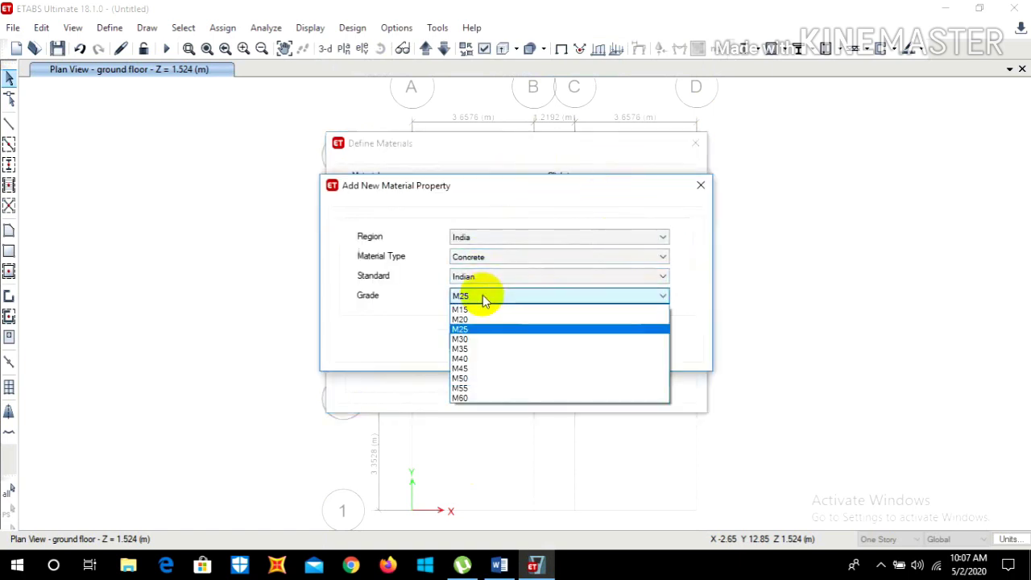
pyautogui.click(479, 320)
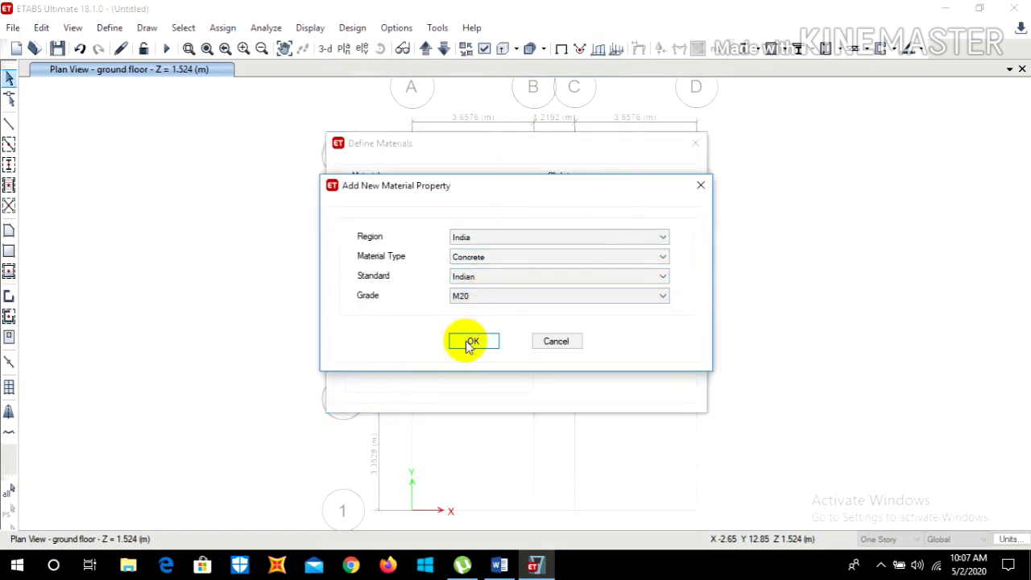
pyautogui.click(471, 341)
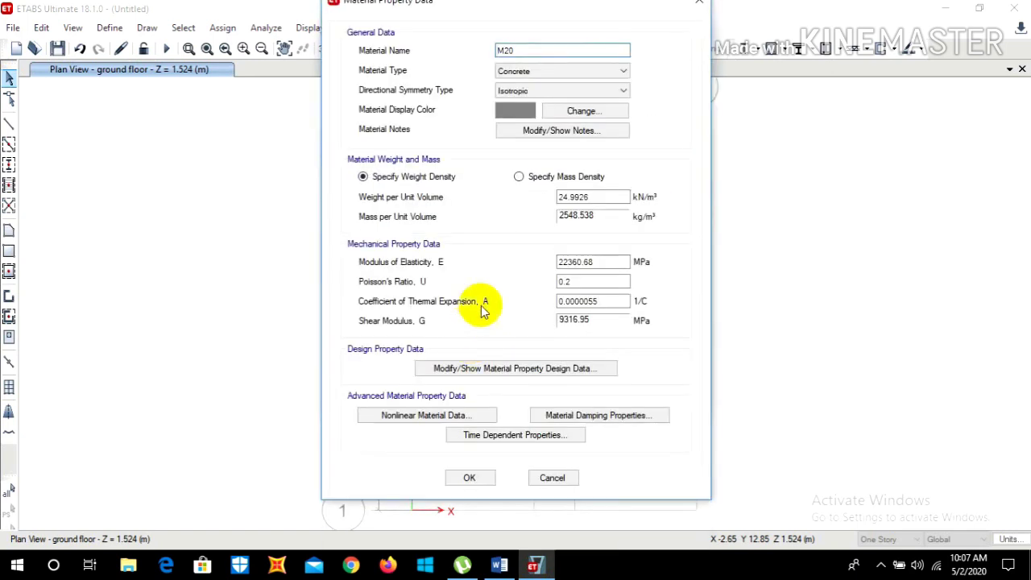
pyautogui.click(474, 477)
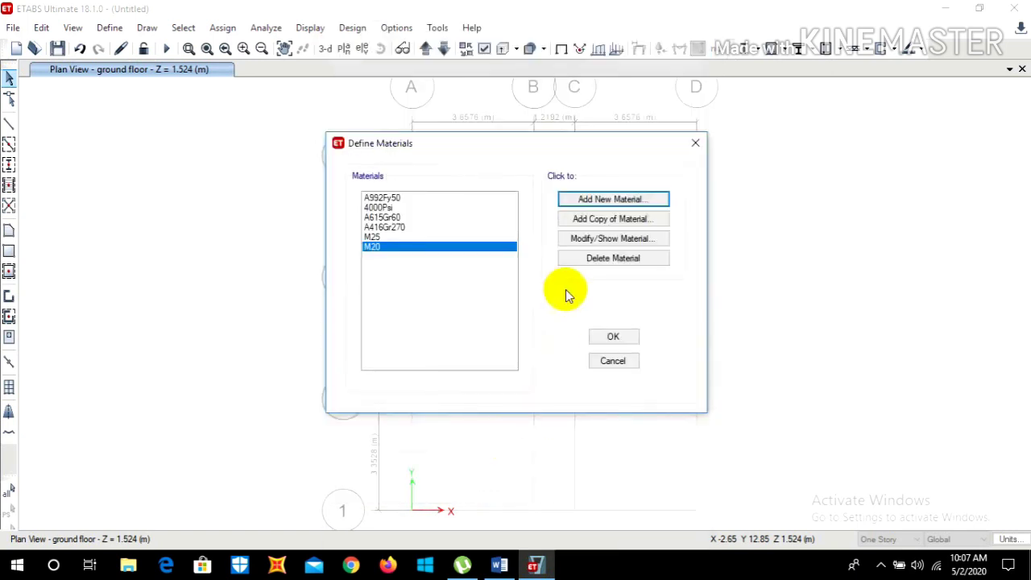
# Add an Indian rebar material of grade HYSD Grade 500 with default properties and accept the material definitions.
pyautogui.click(591, 200)
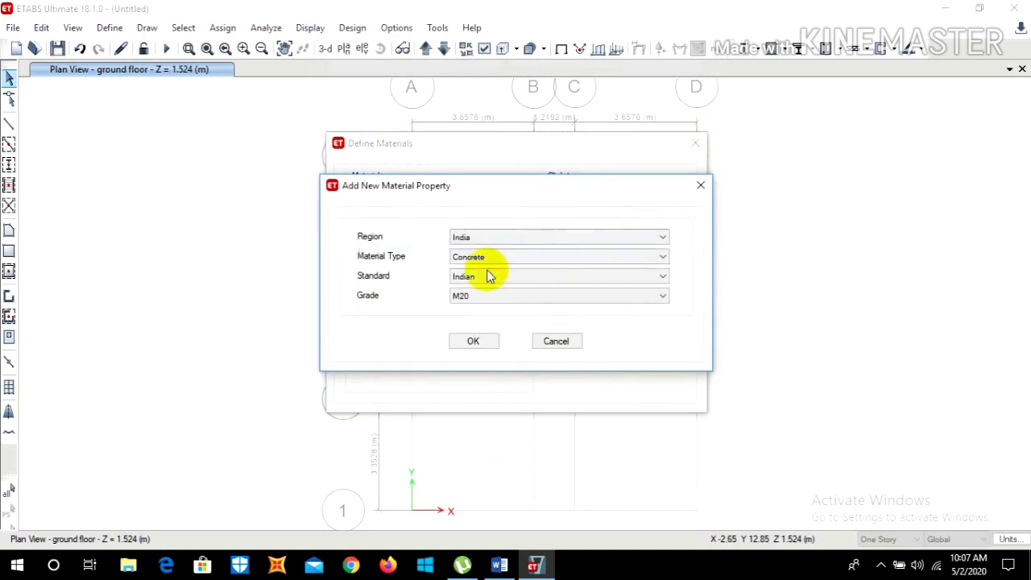
pyautogui.click(541, 256)
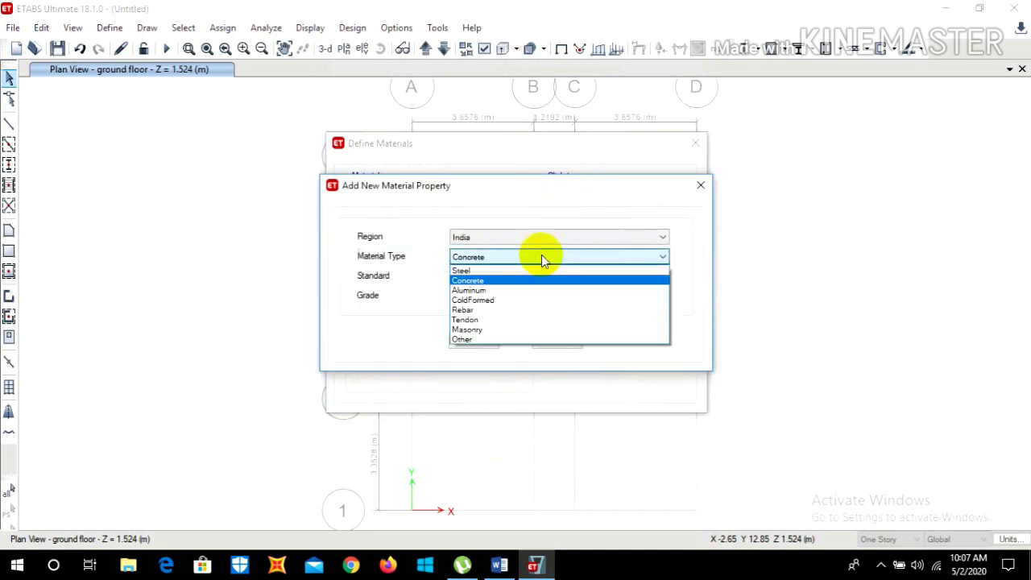
pyautogui.click(528, 310)
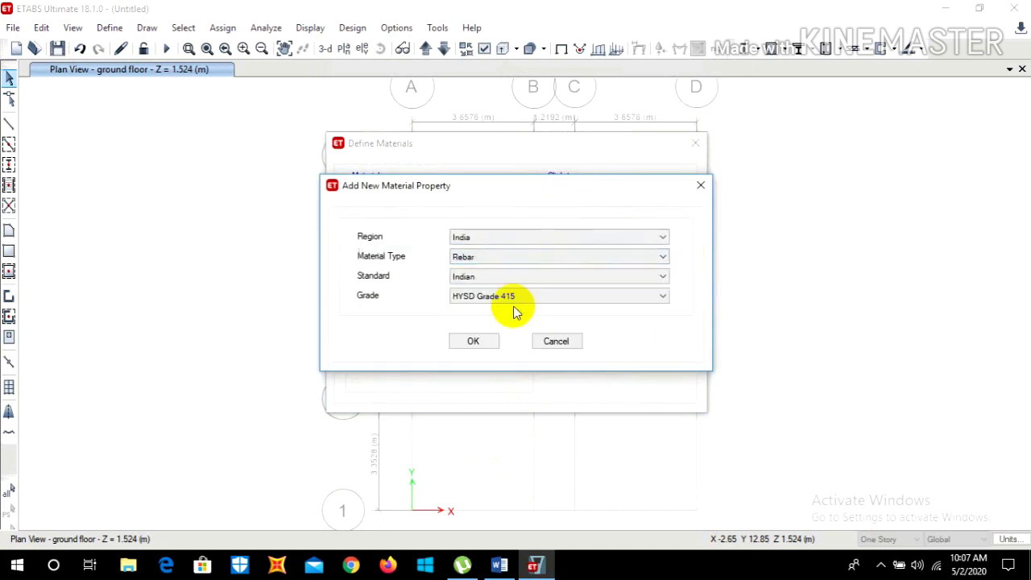
pyautogui.click(534, 300)
pyautogui.click(520, 328)
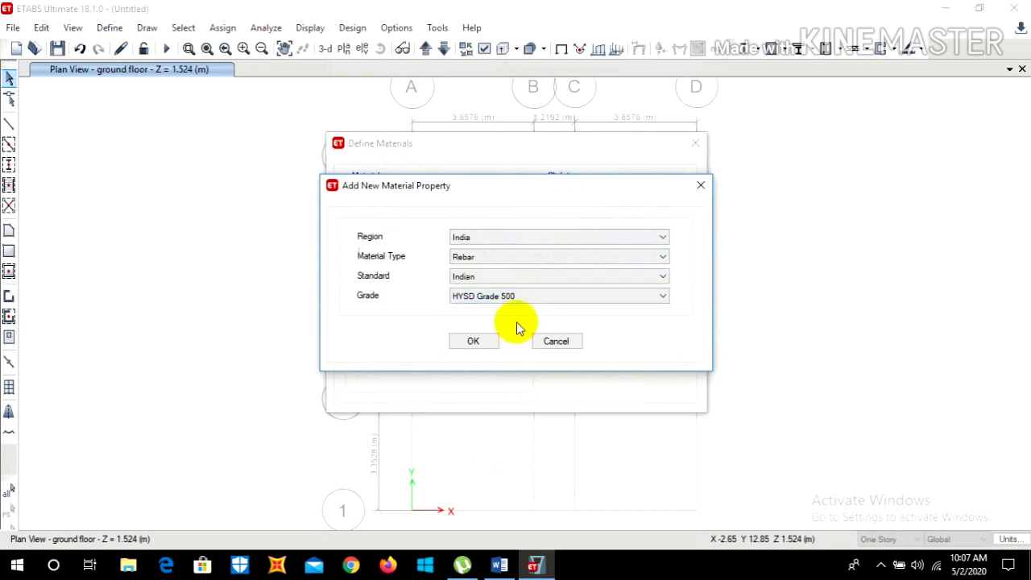
pyautogui.click(484, 341)
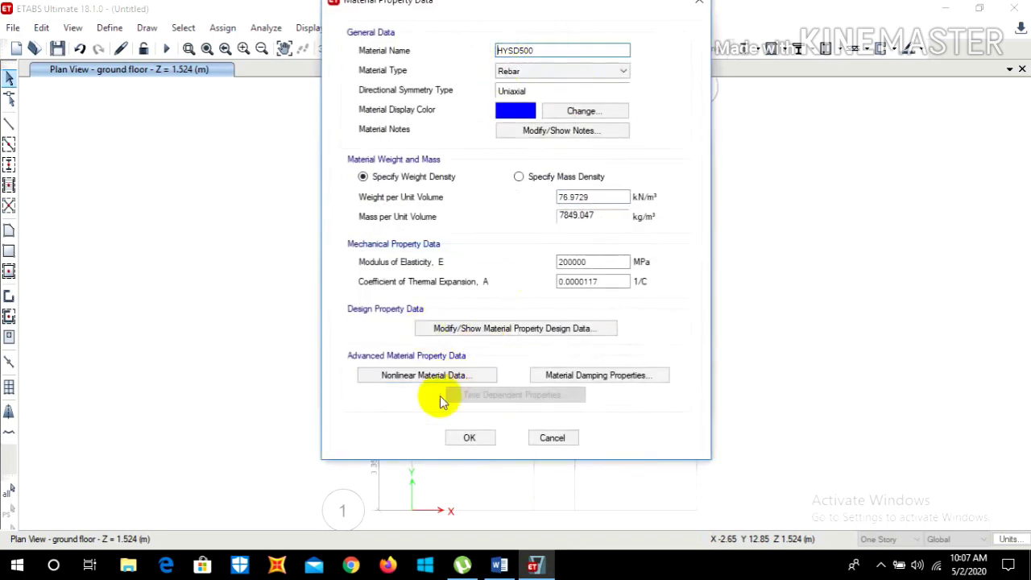
pyautogui.click(469, 438)
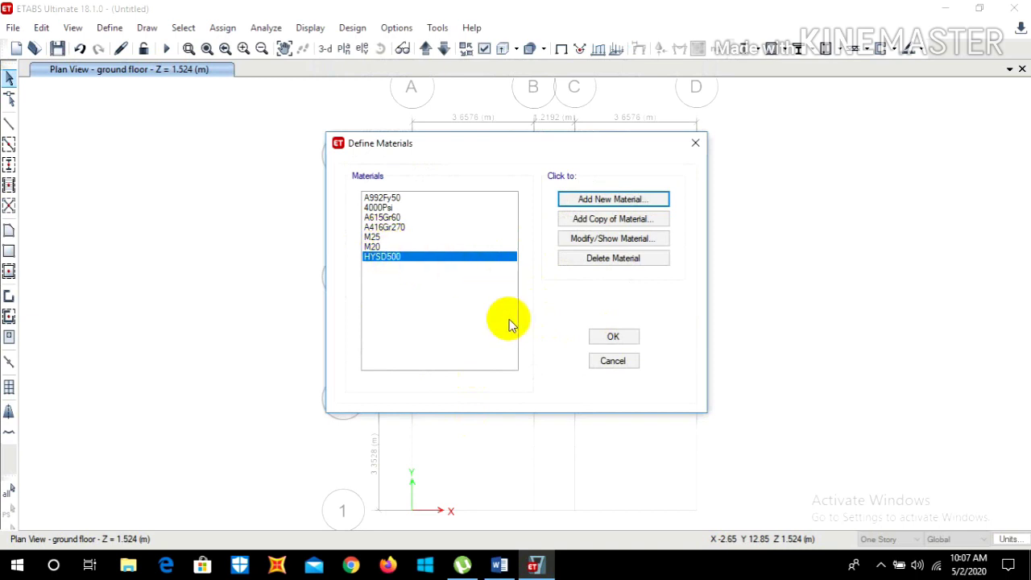
pyautogui.click(614, 338)
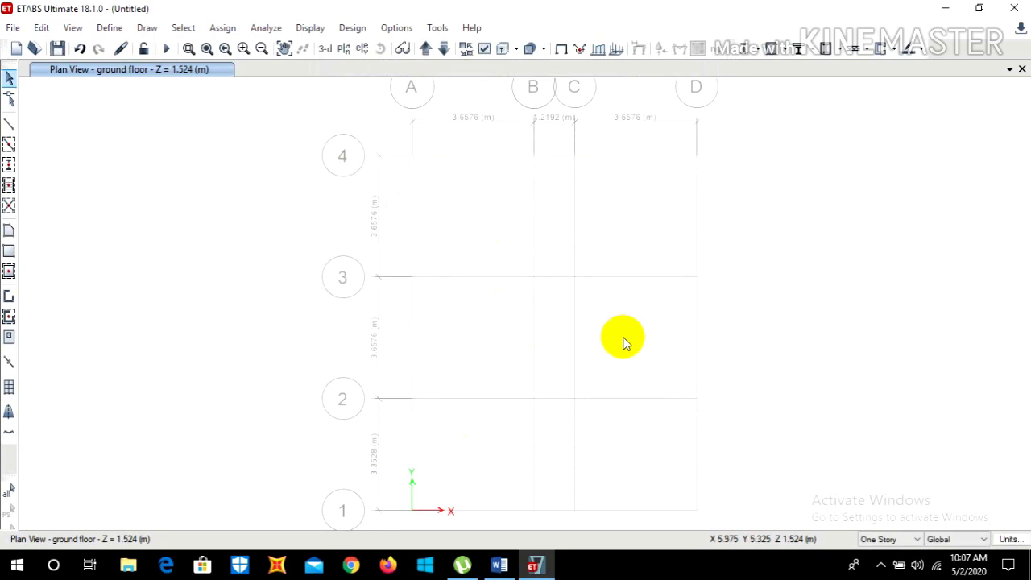
# In the frame section properties, delete all the predefined sections in one go, leaving only ISLB600.
pyautogui.click(108, 29)
pyautogui.click(118, 72)
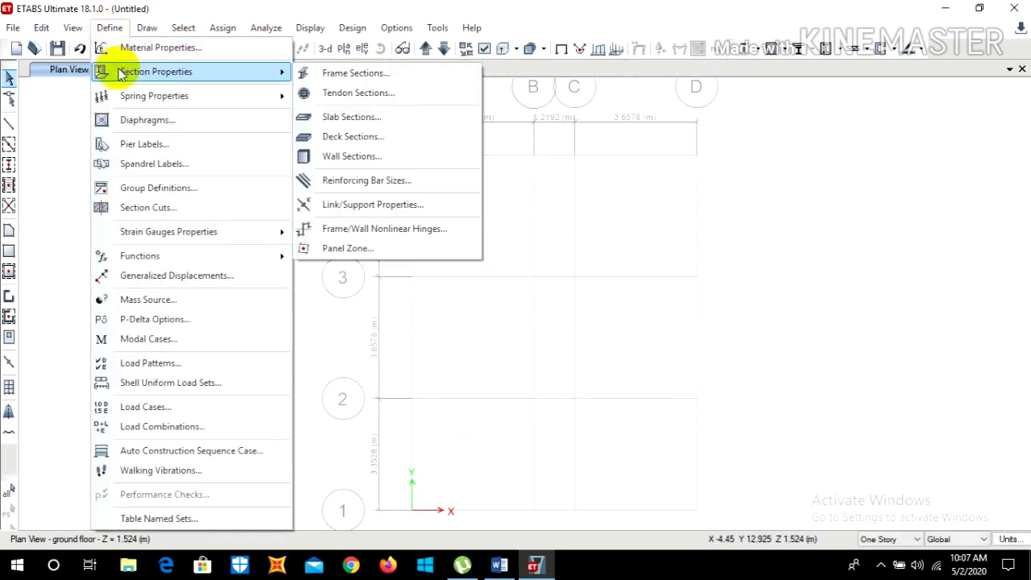
pyautogui.click(348, 74)
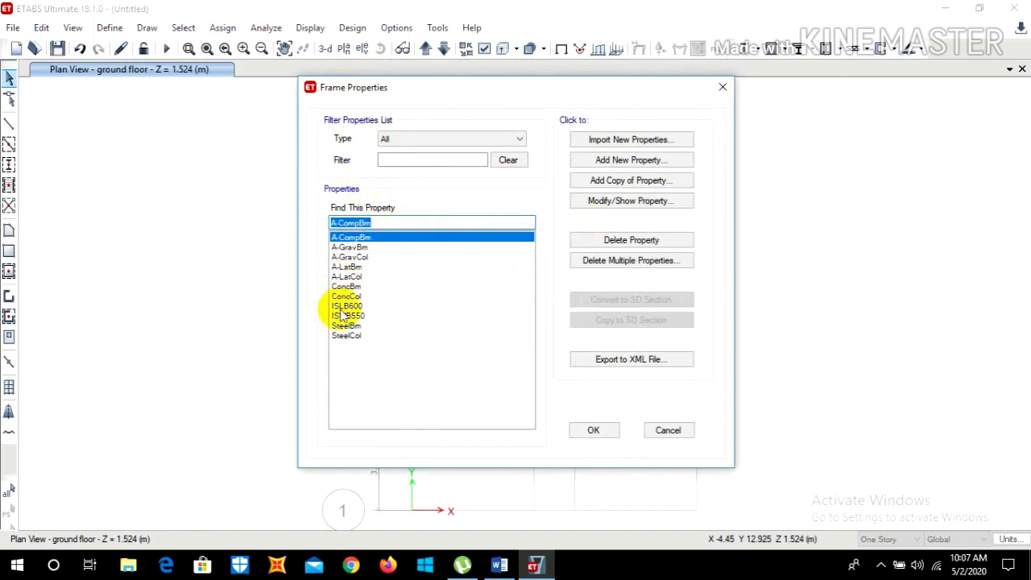
pyautogui.click(621, 264)
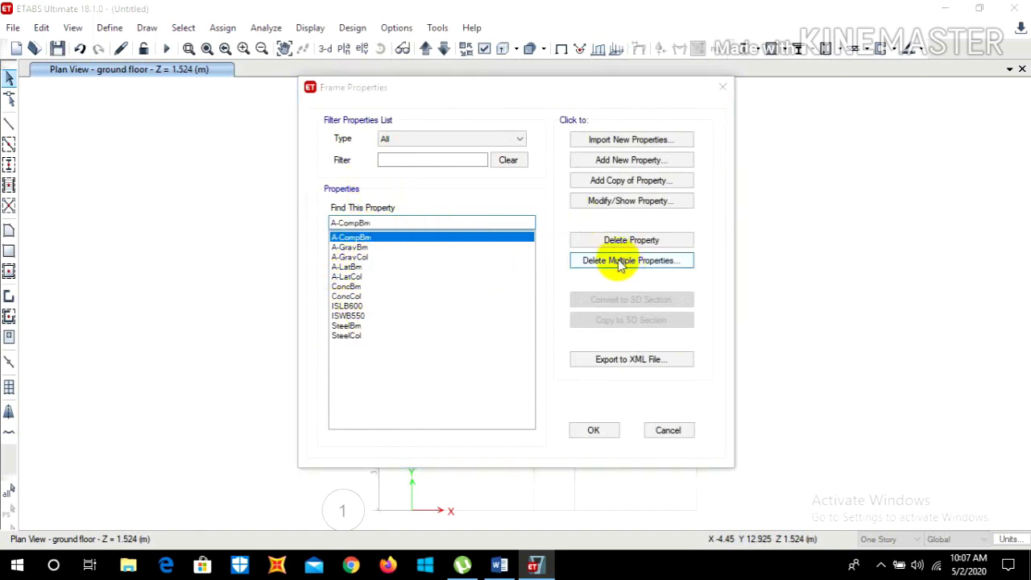
pyautogui.moveTo(451, 232)
pyautogui.mouseDown()
pyautogui.moveTo(445, 215)
pyautogui.moveTo(455, 213)
pyautogui.mouseUp()
pyautogui.click(495, 398)
pyautogui.click(492, 401)
pyautogui.click(475, 444)
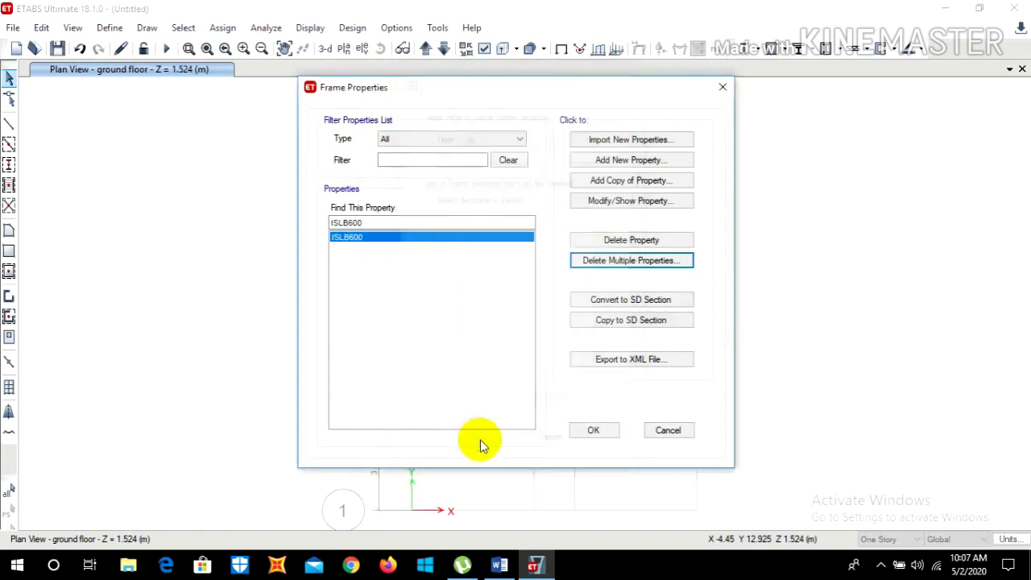
# Add a Concrete Rectangular frame section named beam(9x14) and assign it the M20 material.
pyautogui.click(625, 161)
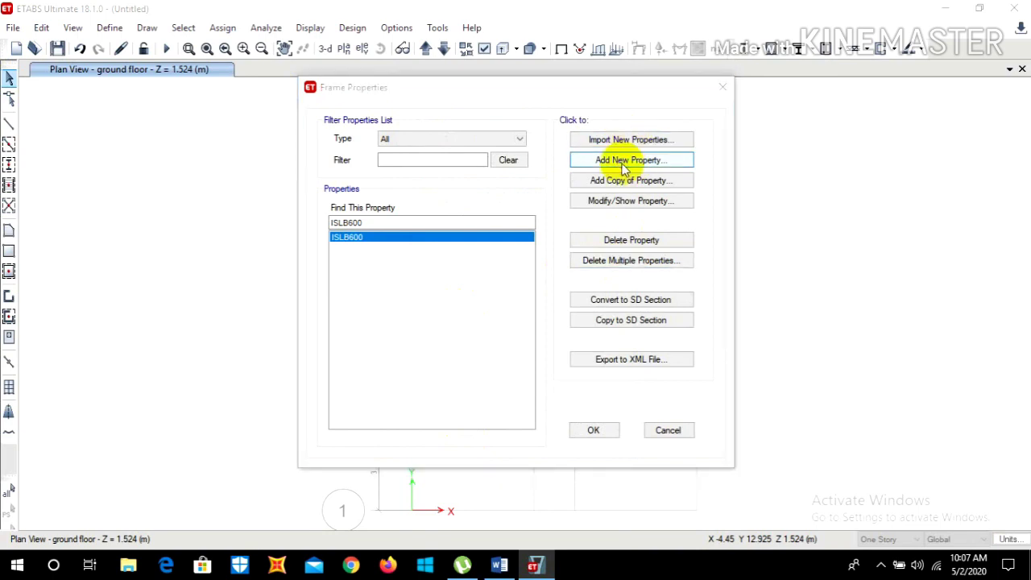
pyautogui.press('Escape')
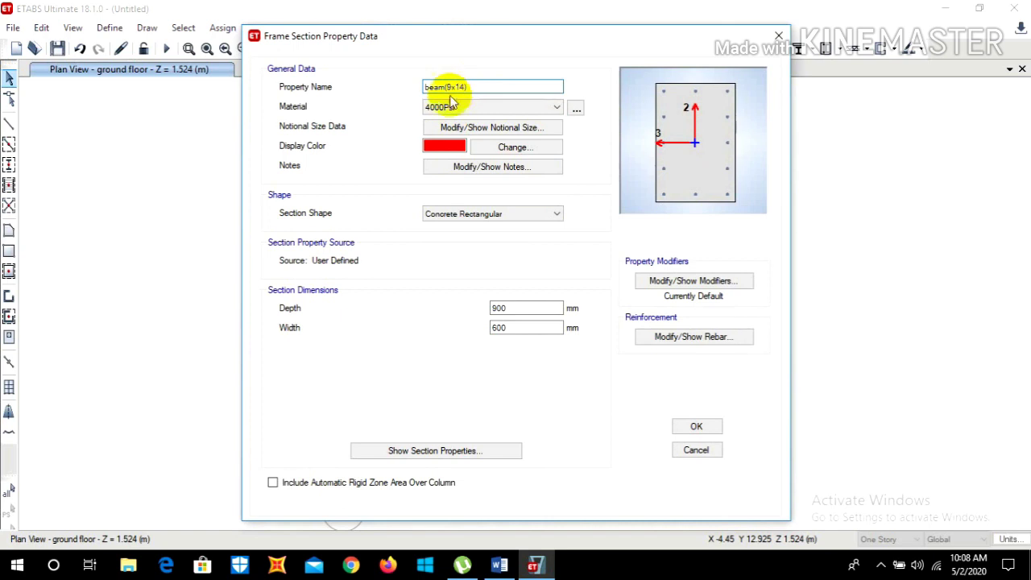
pyautogui.click(446, 108)
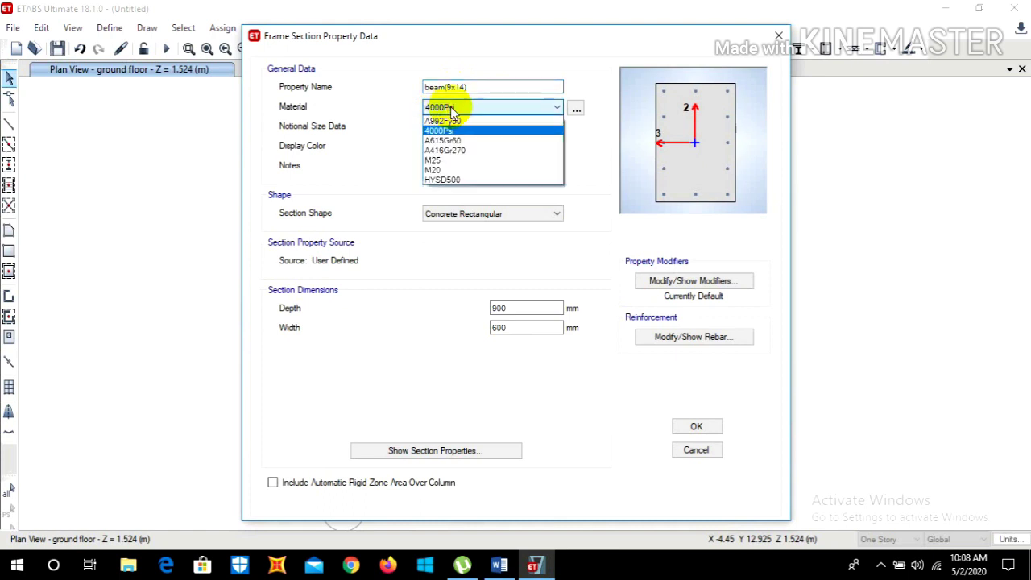
pyautogui.click(454, 171)
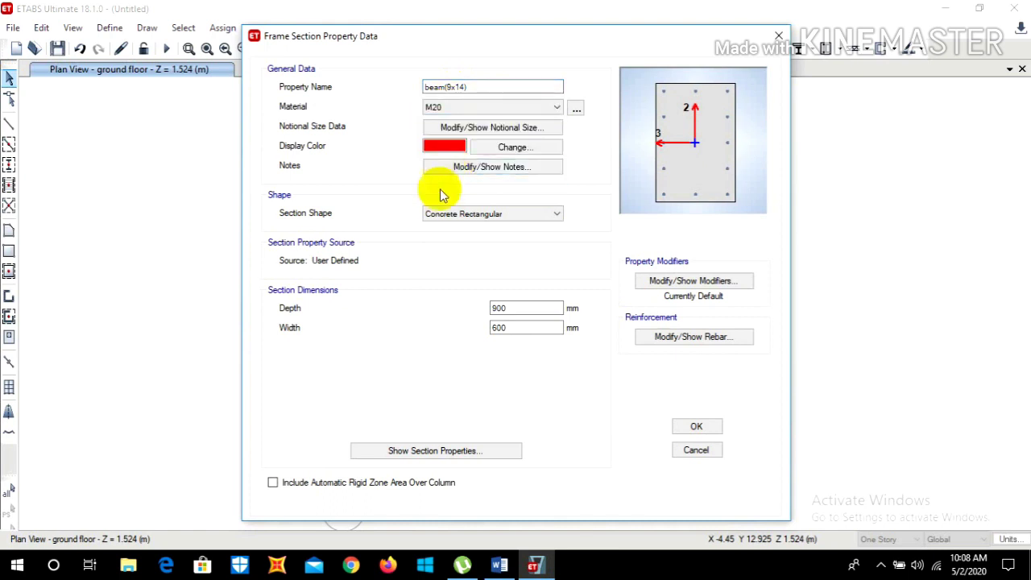
# Set the beam section's depth to 14" and its width to 9".
pyautogui.doubleClick(511, 309)
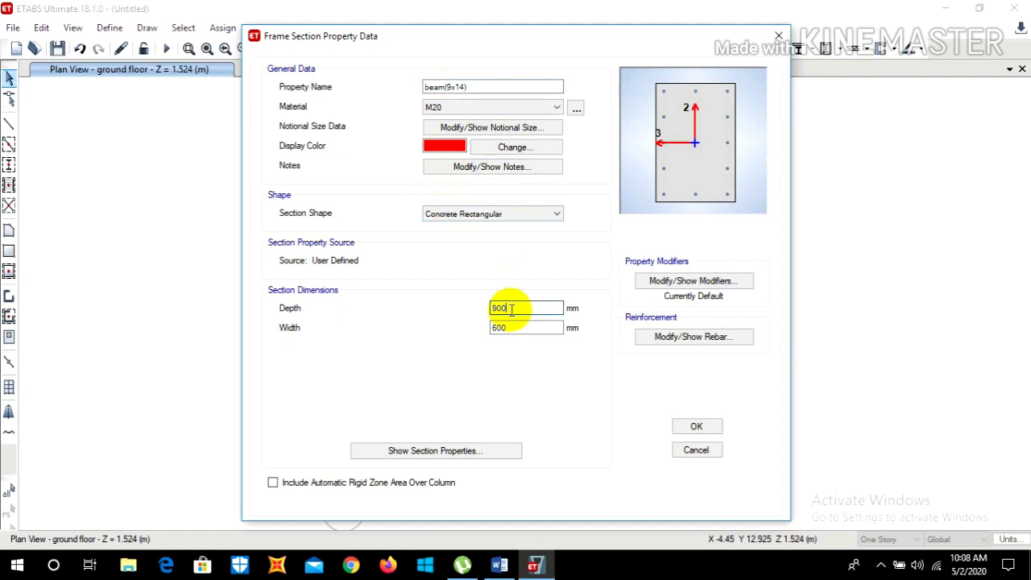
pyautogui.moveTo(511, 309); pyautogui.dragTo(478, 309)
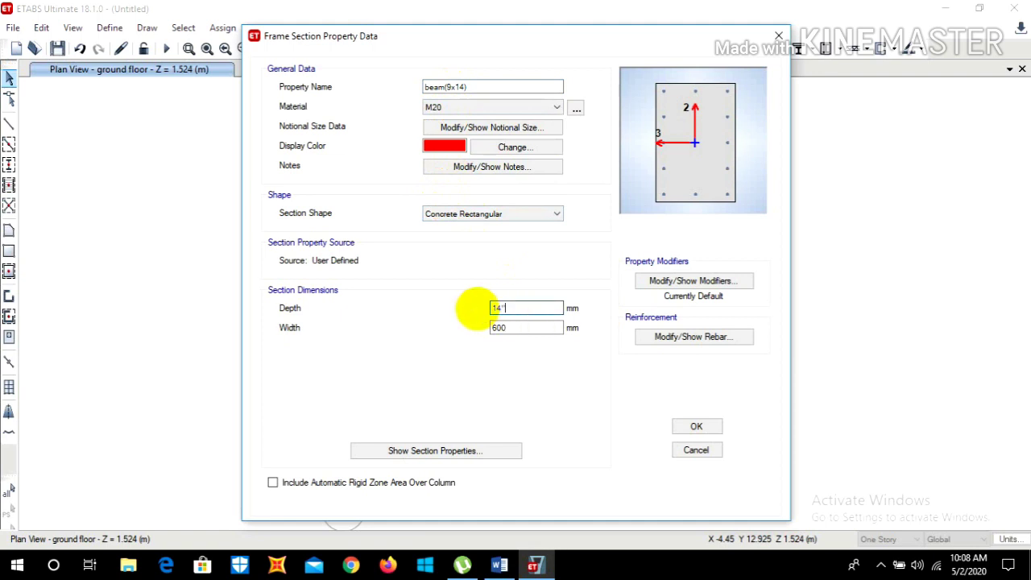
pyautogui.click(512, 327)
pyautogui.moveTo(511, 327); pyautogui.dragTo(476, 332)
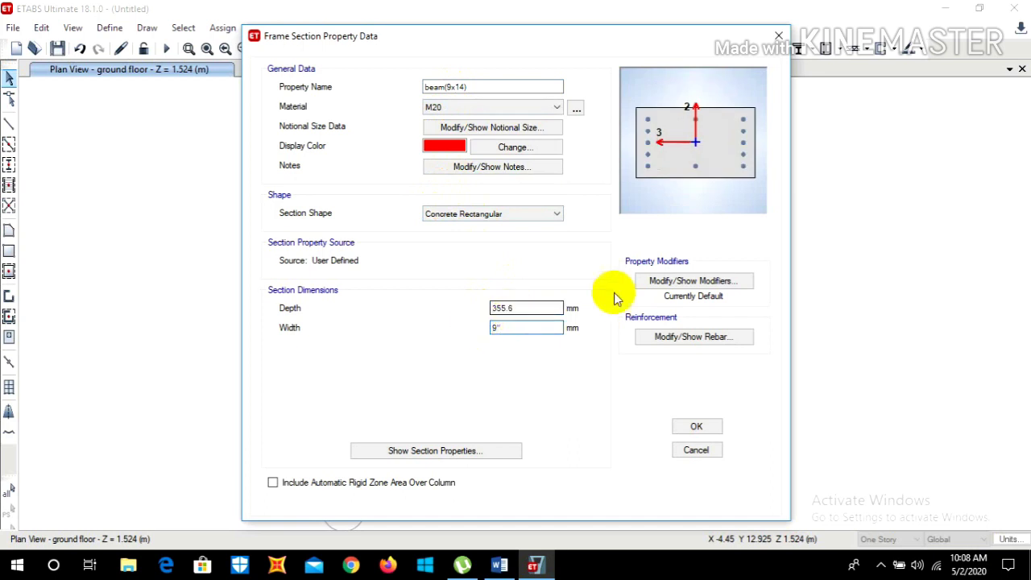
# Set the beam's stiffness modifiers to 0.01 for the torsional constant and 0.35 for the moments of inertia about the 2 and 3 axes.
pyautogui.click(664, 284)
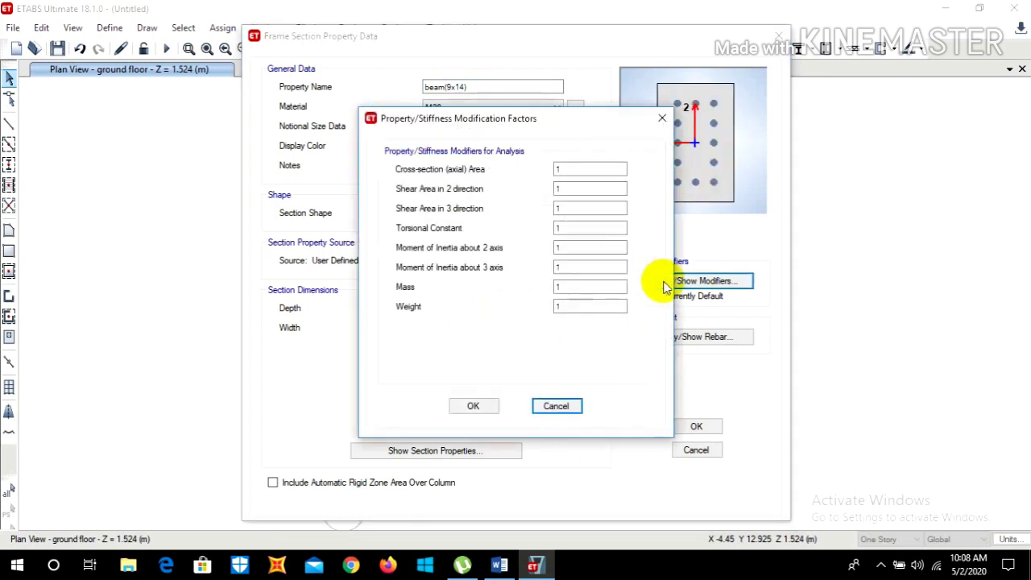
pyautogui.moveTo(562, 229); pyautogui.dragTo(536, 228)
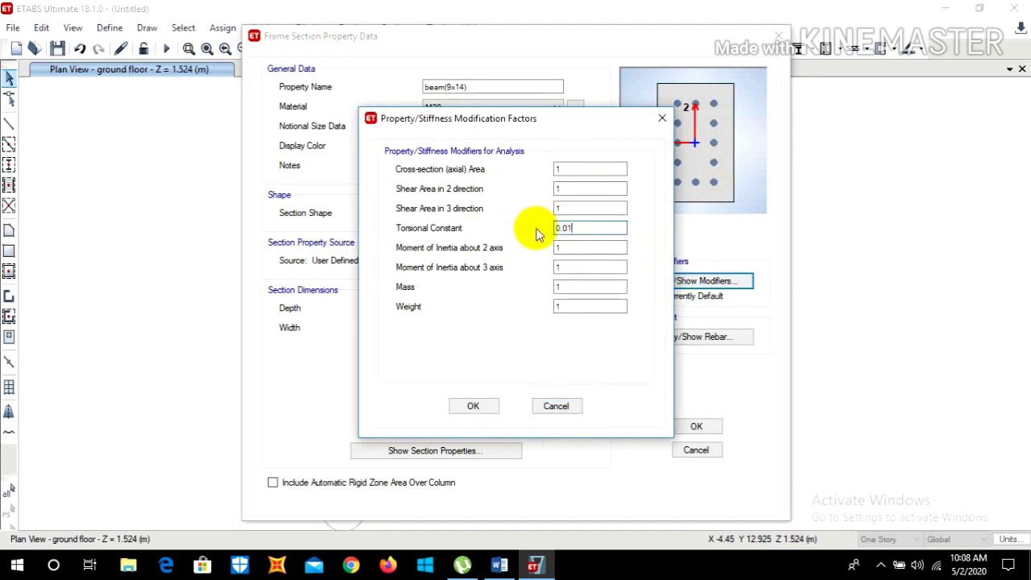
pyautogui.write('0.01')
pyautogui.click(568, 248)
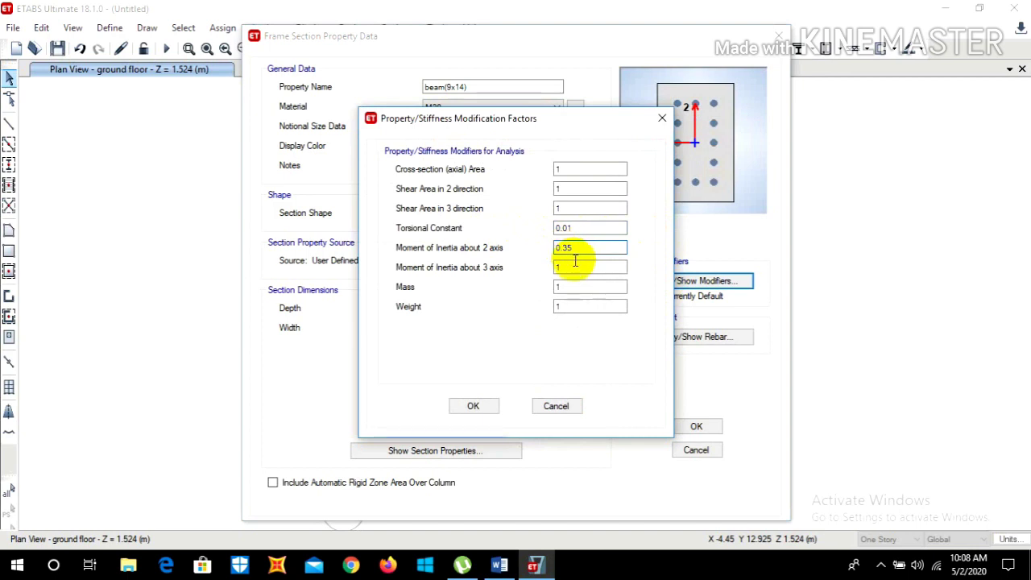
pyautogui.click(574, 267)
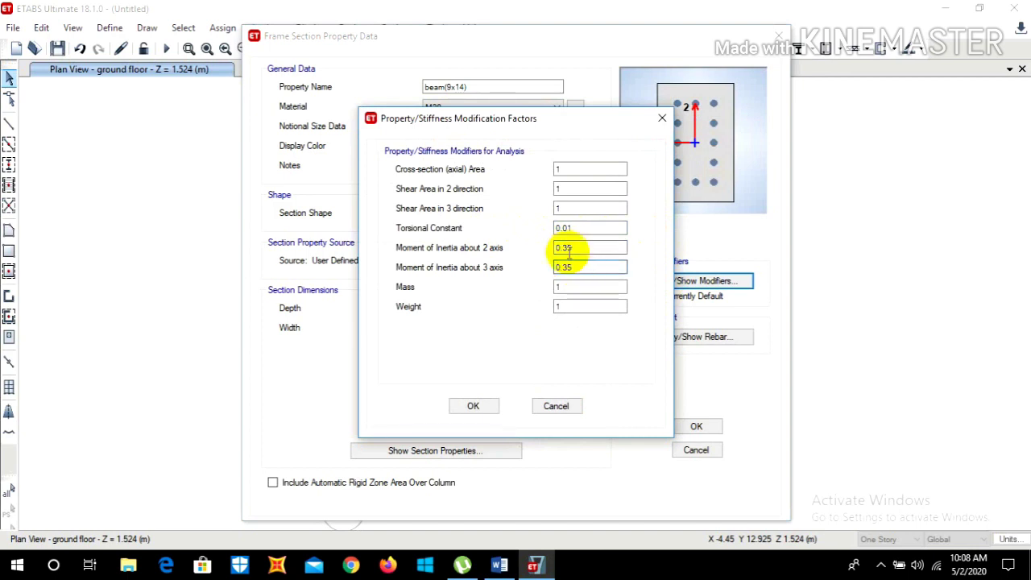
pyautogui.click(473, 406)
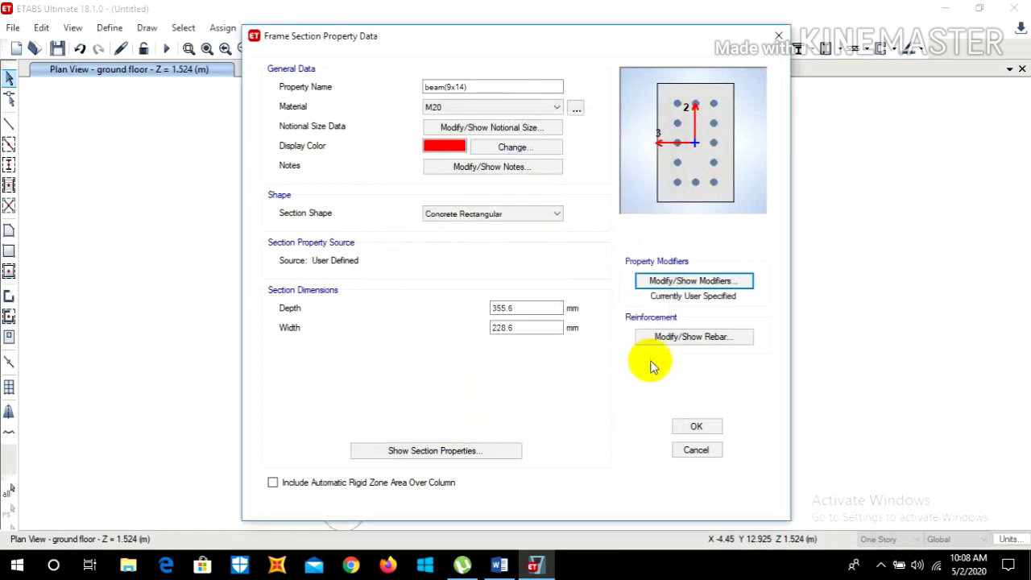
# Set the beam's reinforcement to M3 Design Only, with HYSD500 longitudinal bars and ties and 32.5 mm cover for top and bottom bars.
pyautogui.click(681, 339)
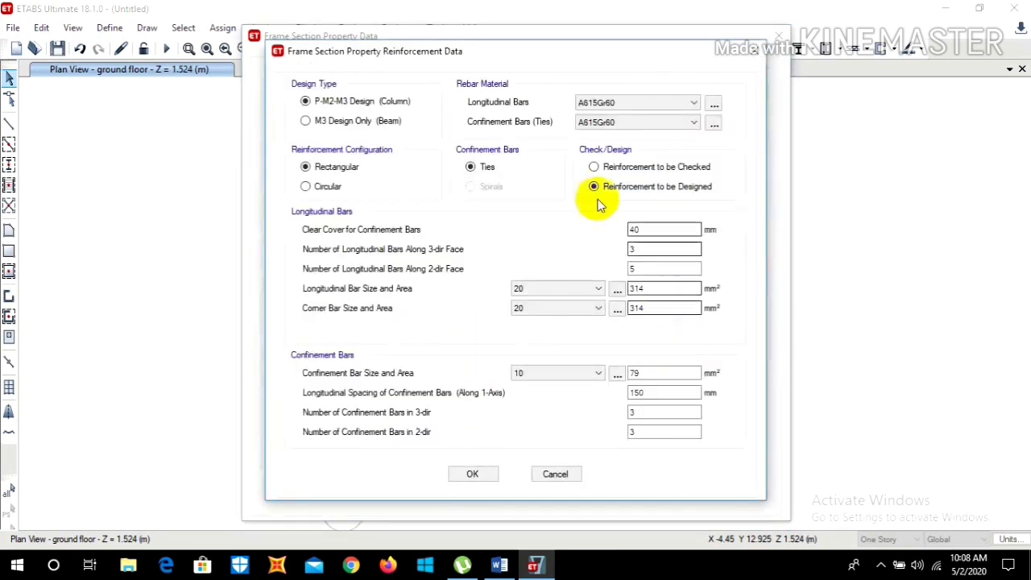
pyautogui.click(306, 120)
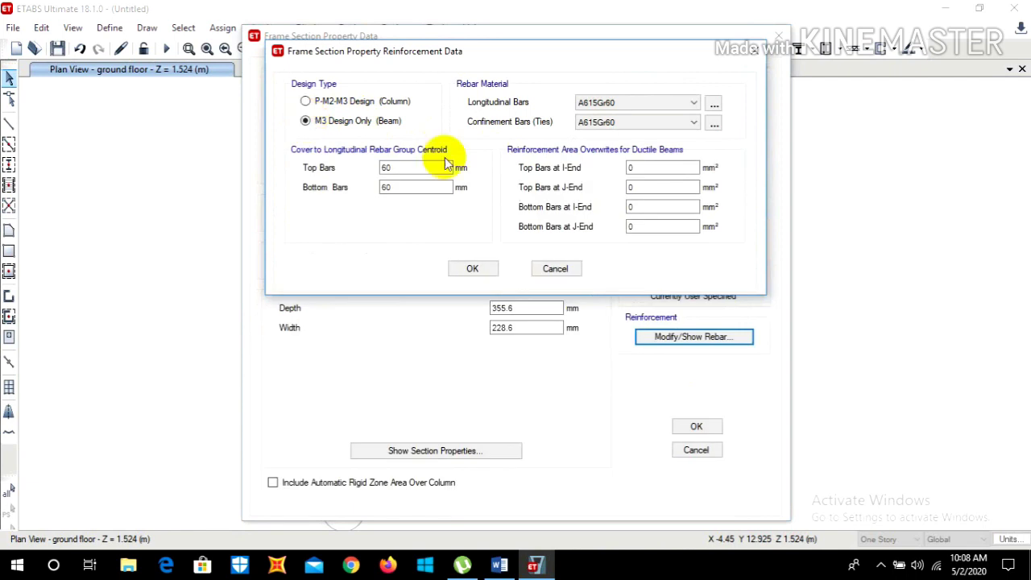
pyautogui.click(633, 105)
pyautogui.click(623, 129)
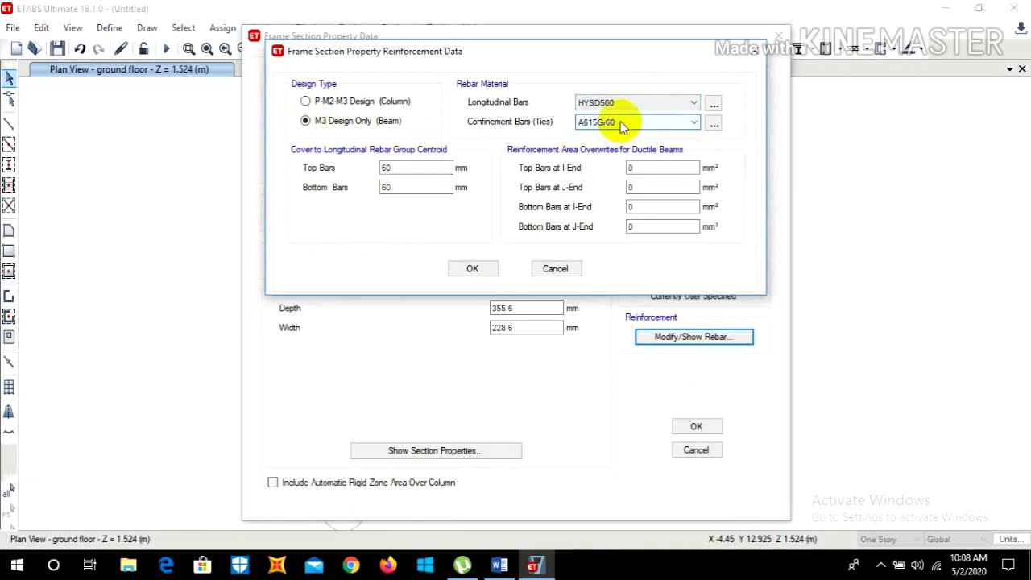
pyautogui.click(618, 125)
pyautogui.click(606, 142)
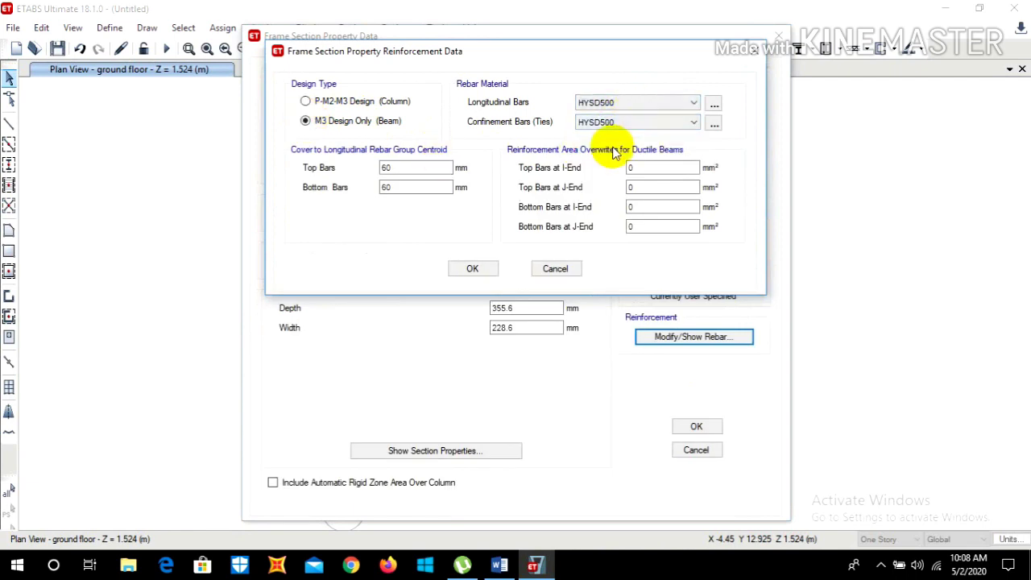
pyautogui.doubleClick(395, 168)
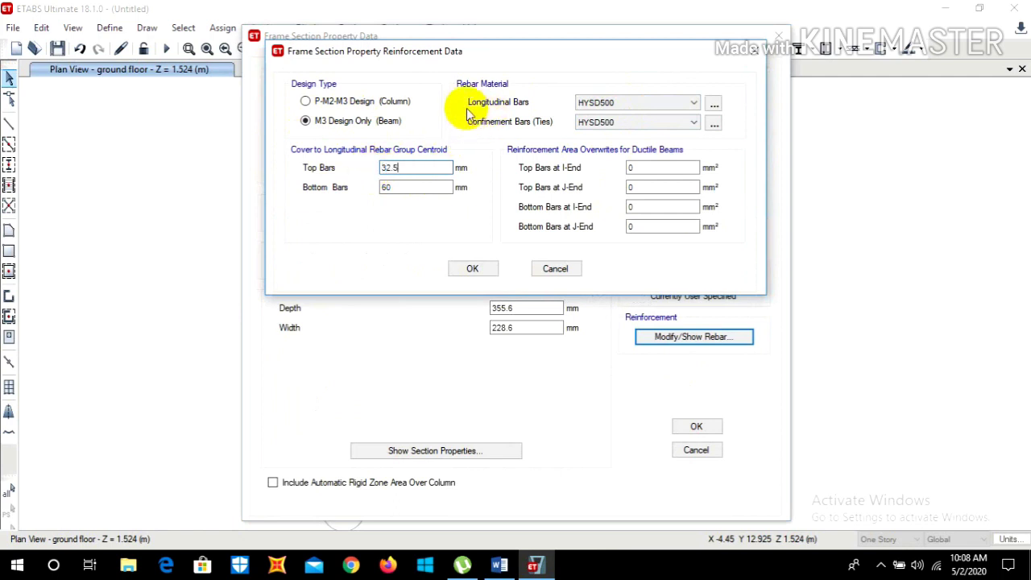
pyautogui.click(414, 187)
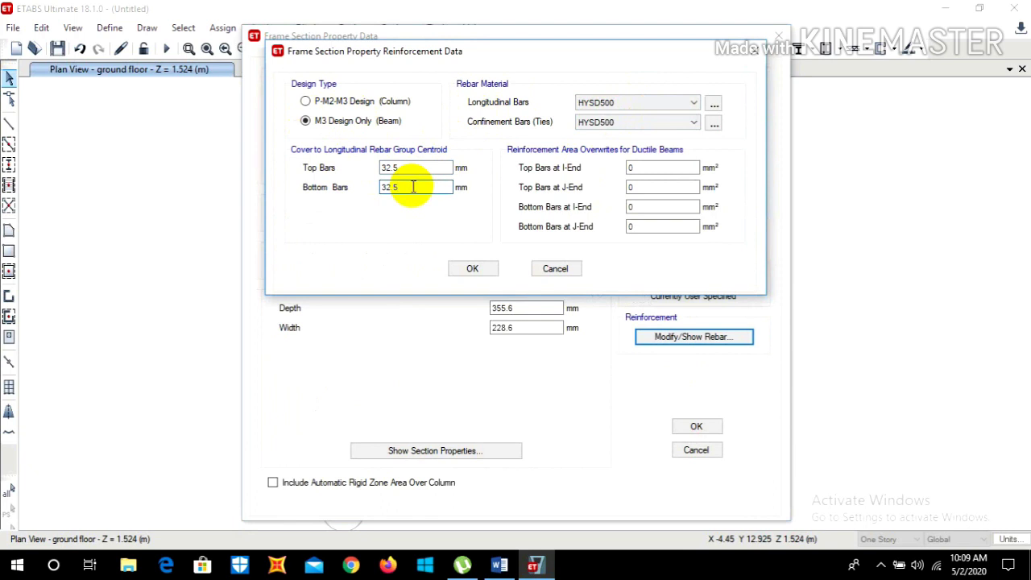
# Save the beam(9x14) section and delete the ISLB600 section from the frame properties.
pyautogui.click(468, 268)
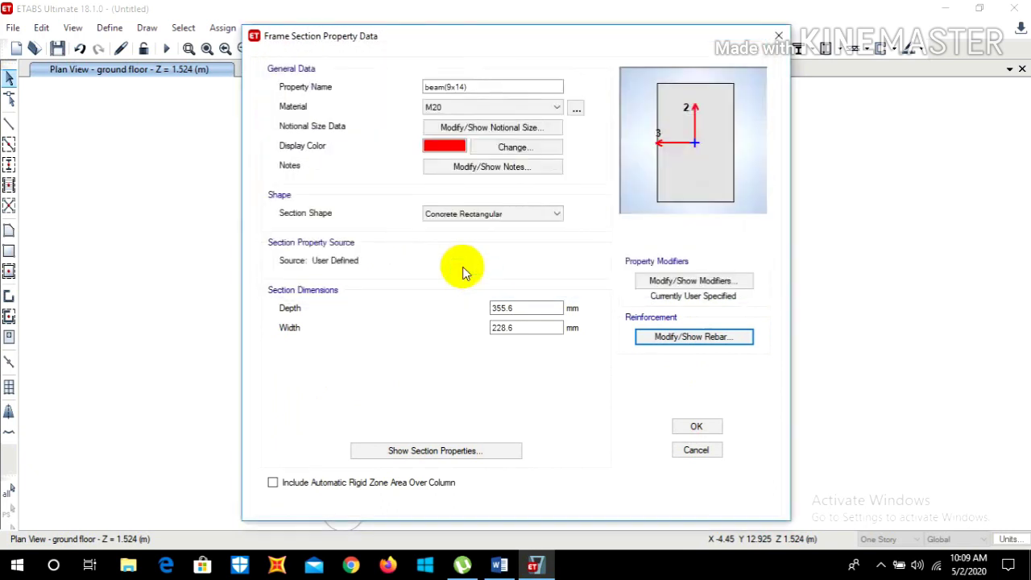
pyautogui.click(692, 434)
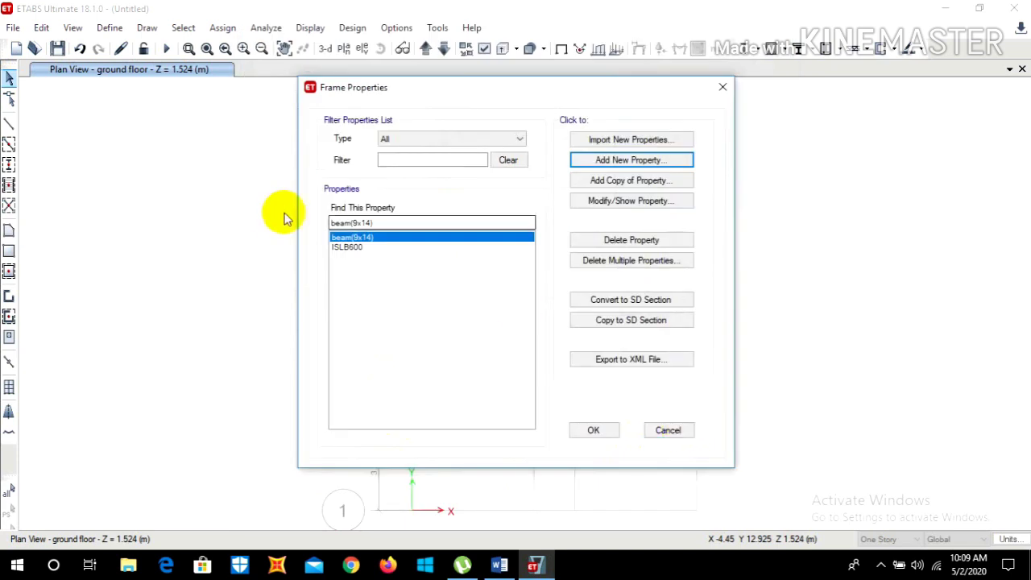
pyautogui.click(341, 247)
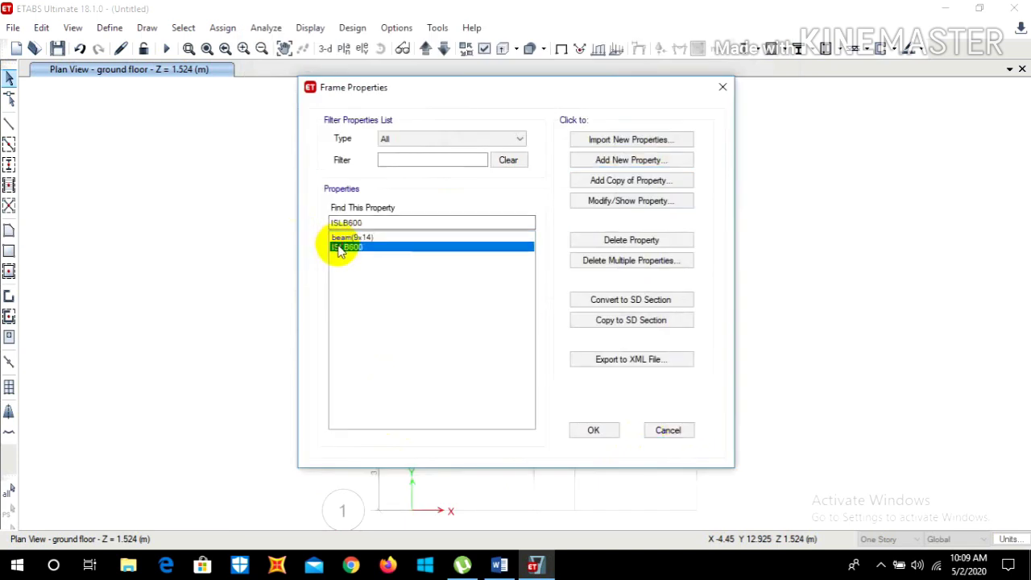
pyautogui.click(619, 242)
pyautogui.click(561, 335)
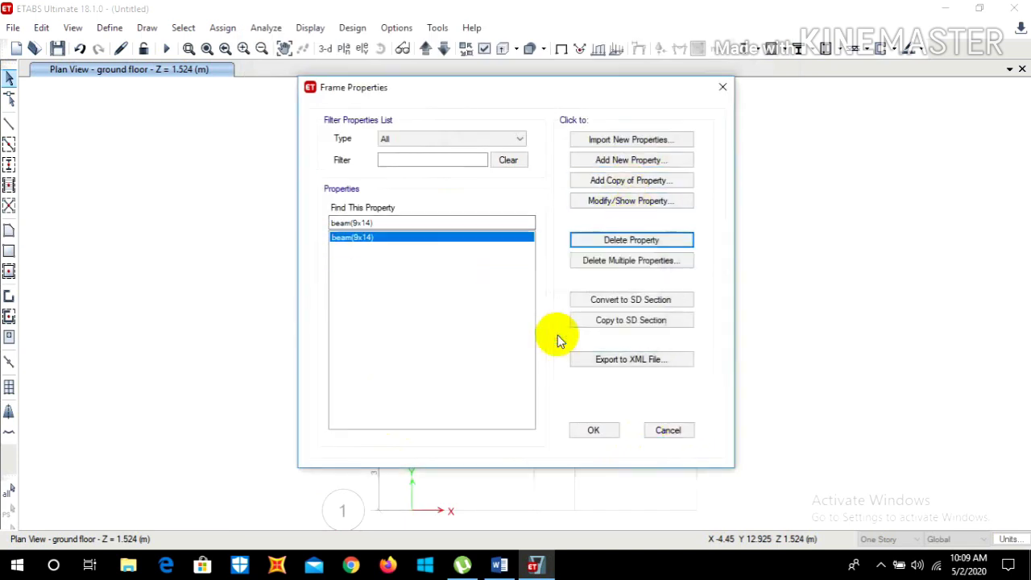
# Add a Concrete Rectangular frame section named column 12x12 and assign it the M25 material.
pyautogui.click(639, 161)
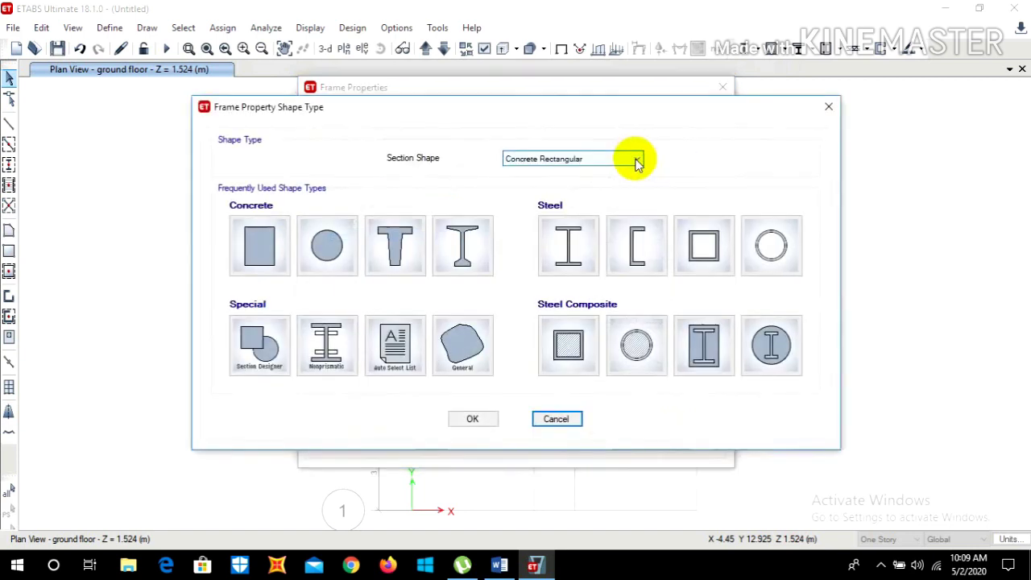
pyautogui.click(257, 240)
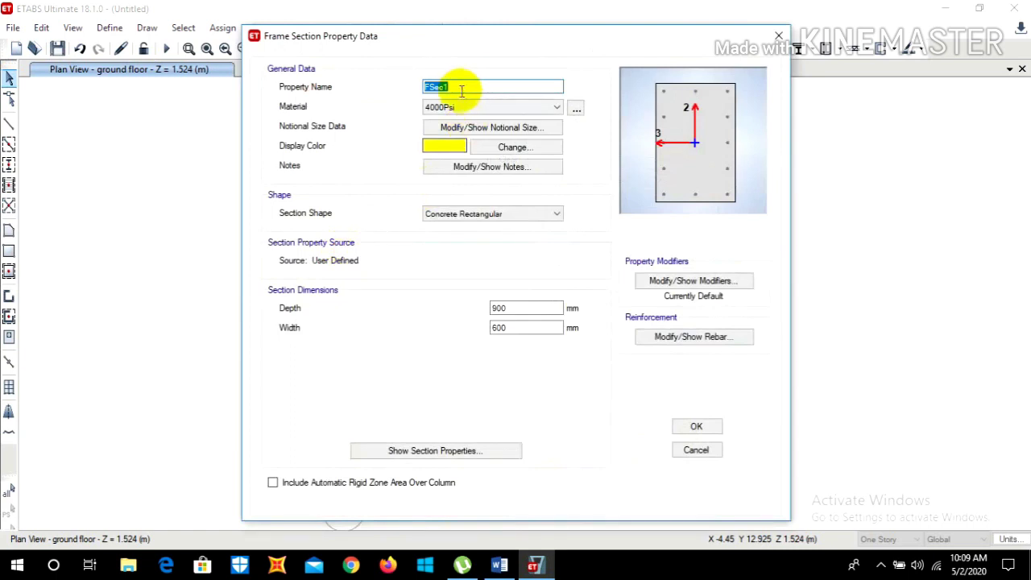
pyautogui.click(458, 88)
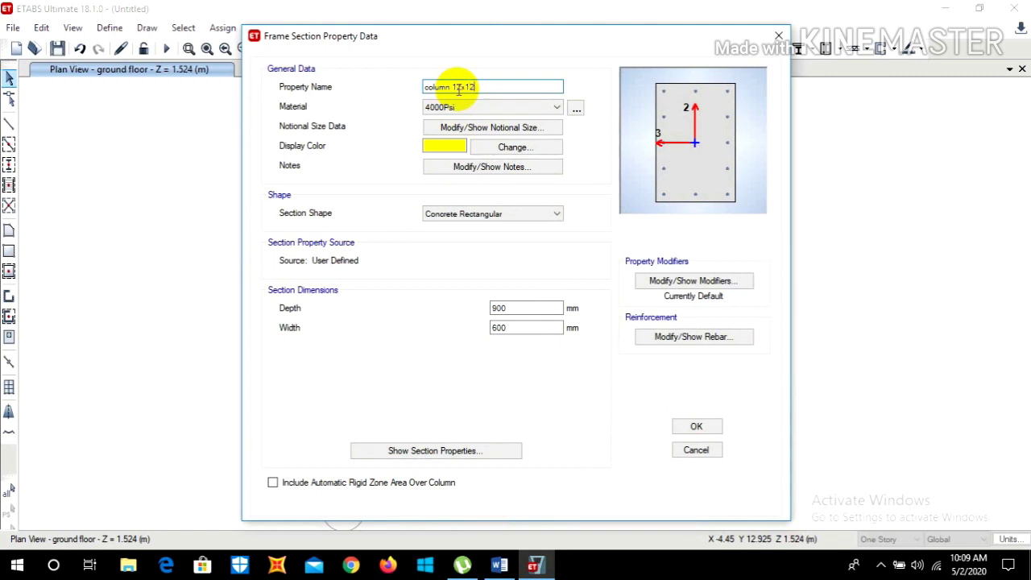
pyautogui.click(472, 107)
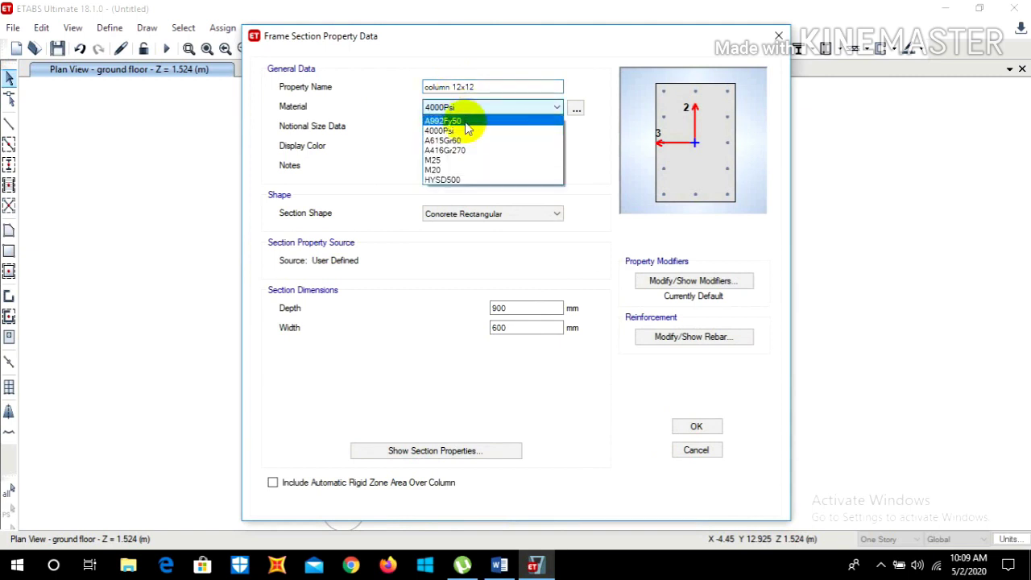
pyautogui.click(447, 160)
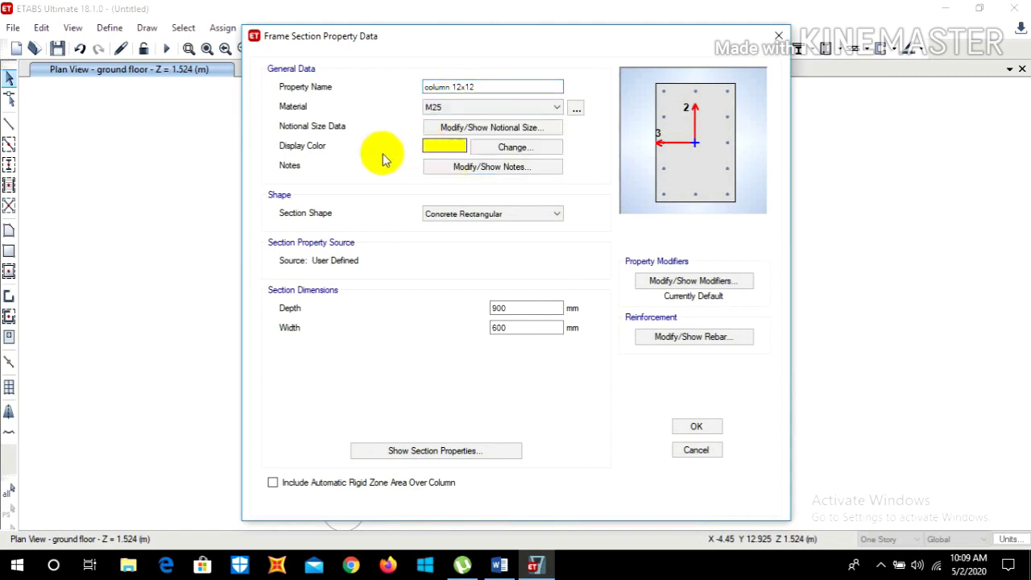
# Set the column section's depth and width to 12" each.
pyautogui.doubleClick(518, 307)
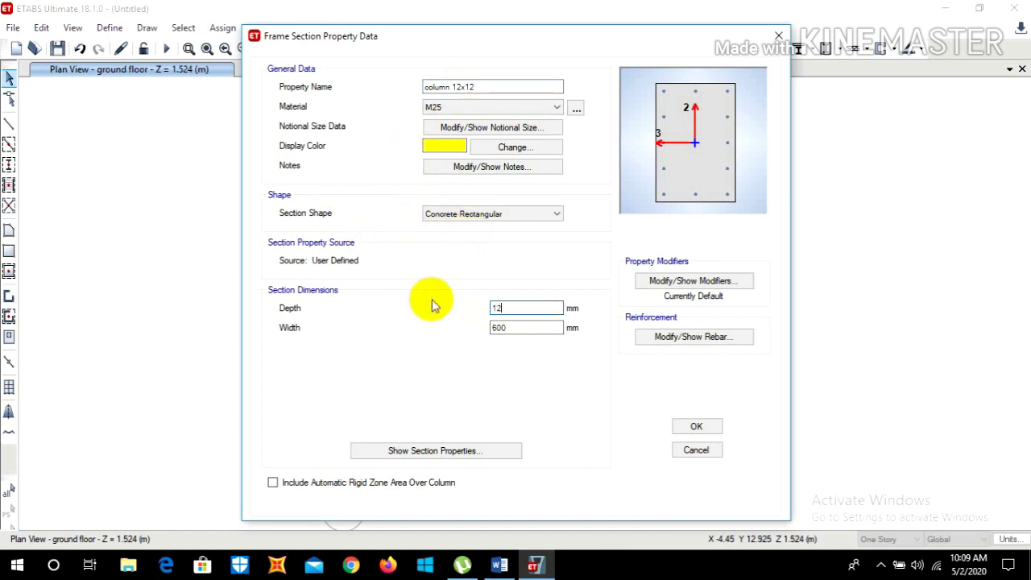
pyautogui.doubleClick(518, 328)
pyautogui.write('12')
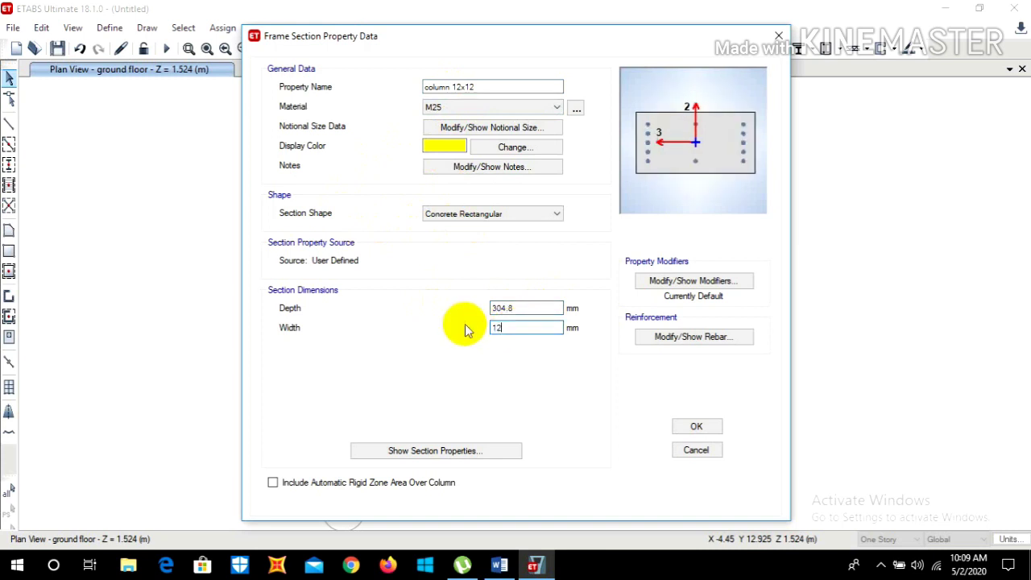
pyautogui.write('"')
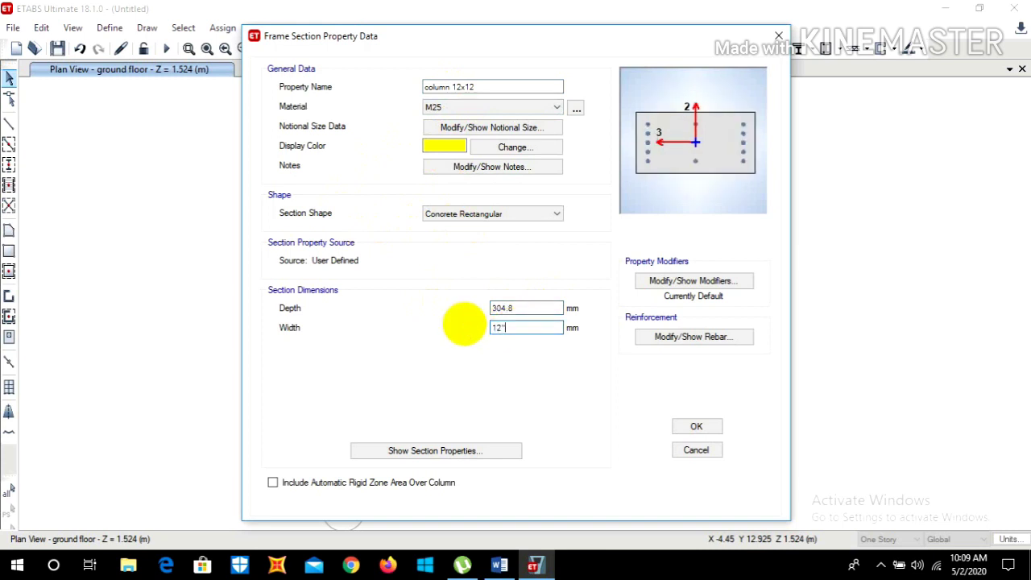
# Set the column's stiffness modifiers to 0.01 for the torsional constant and 0.7 for the moments of inertia about the 2 and 3 axes.
pyautogui.click(679, 282)
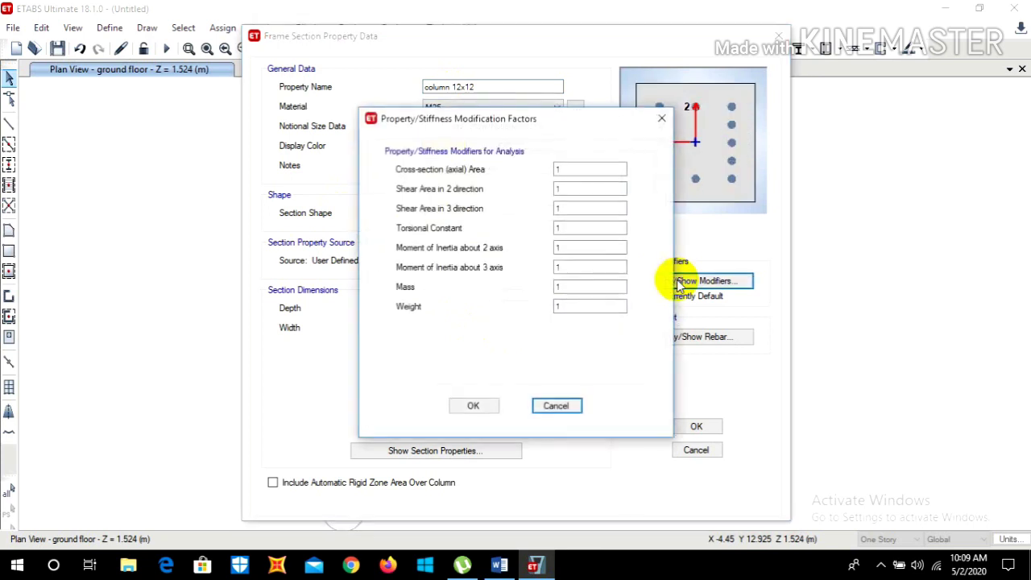
pyautogui.click(578, 228)
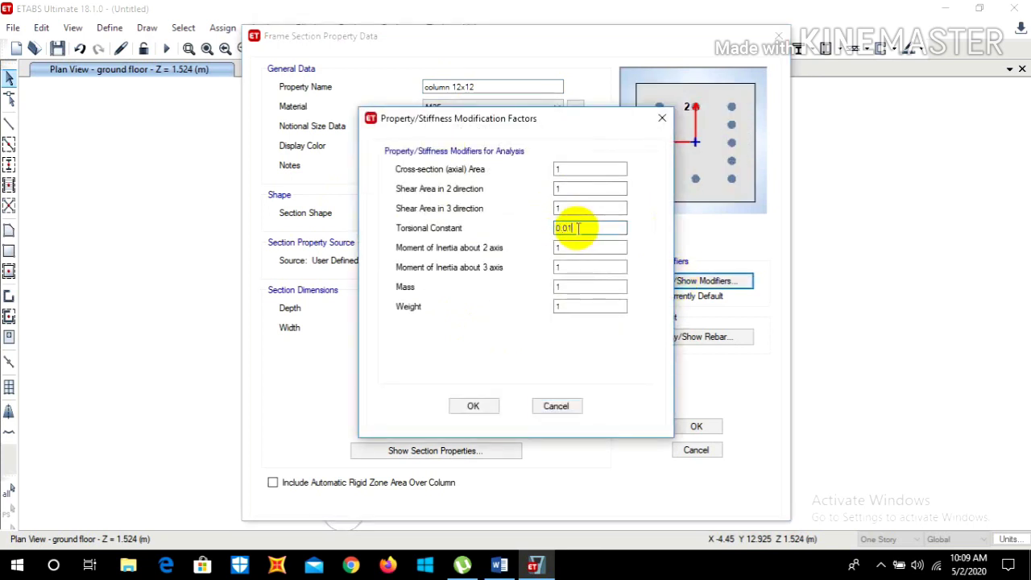
pyautogui.click(570, 248)
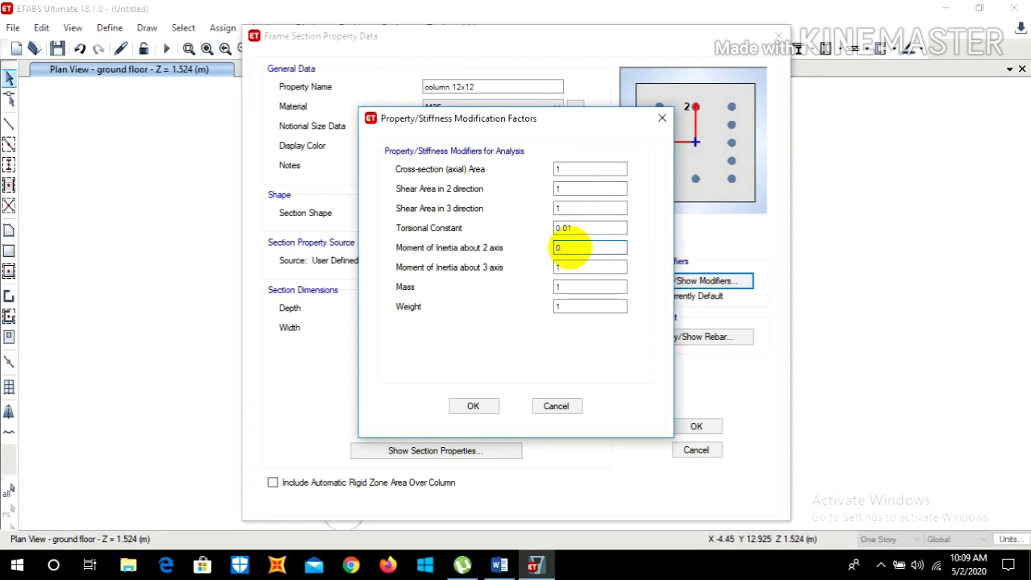
pyautogui.click(562, 268)
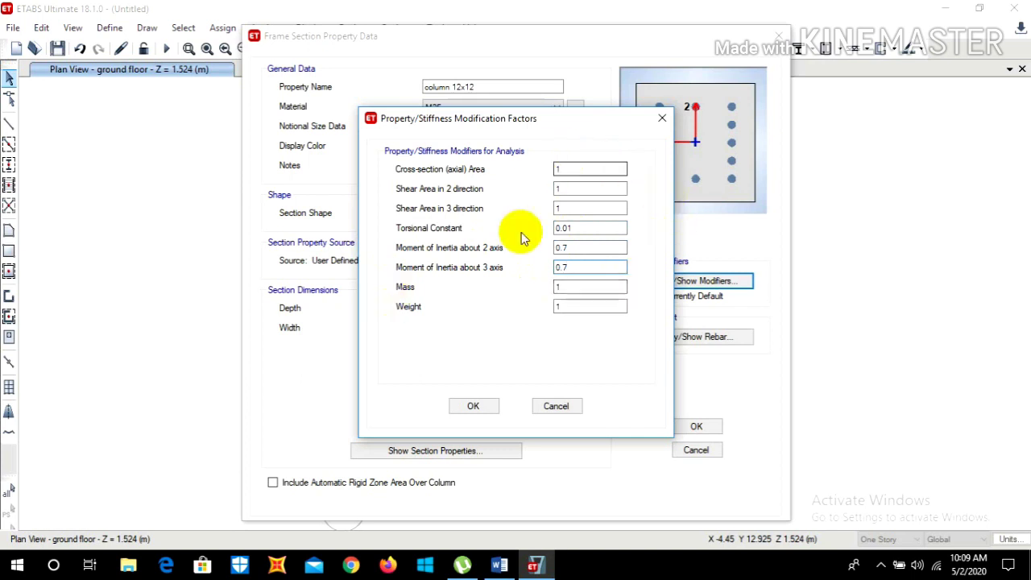
pyautogui.click(475, 407)
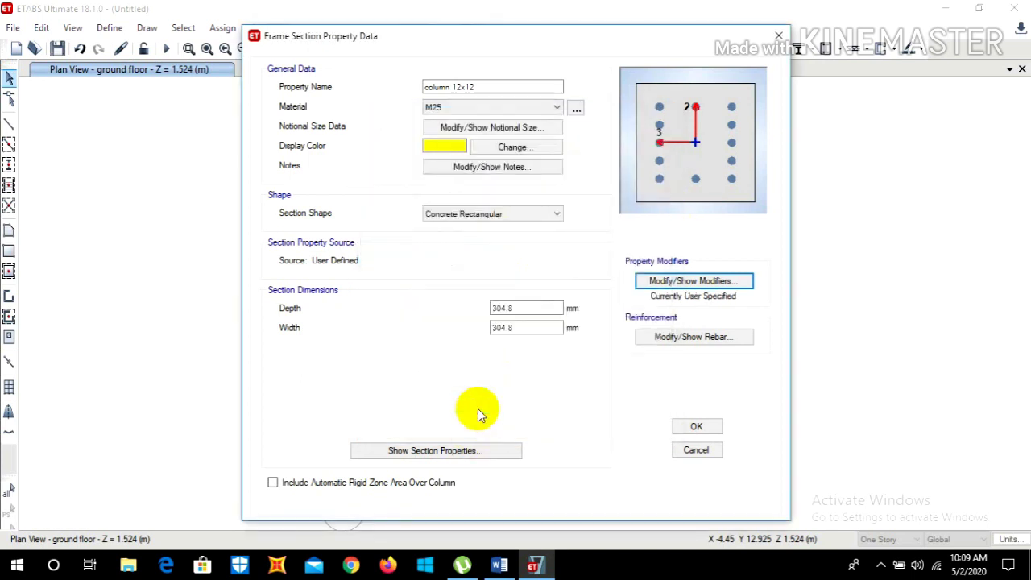
# Assign HYSD500 to the column's longitudinal bars and confinement ties, then save the section and finish the frame property definitions.
pyautogui.click(695, 343)
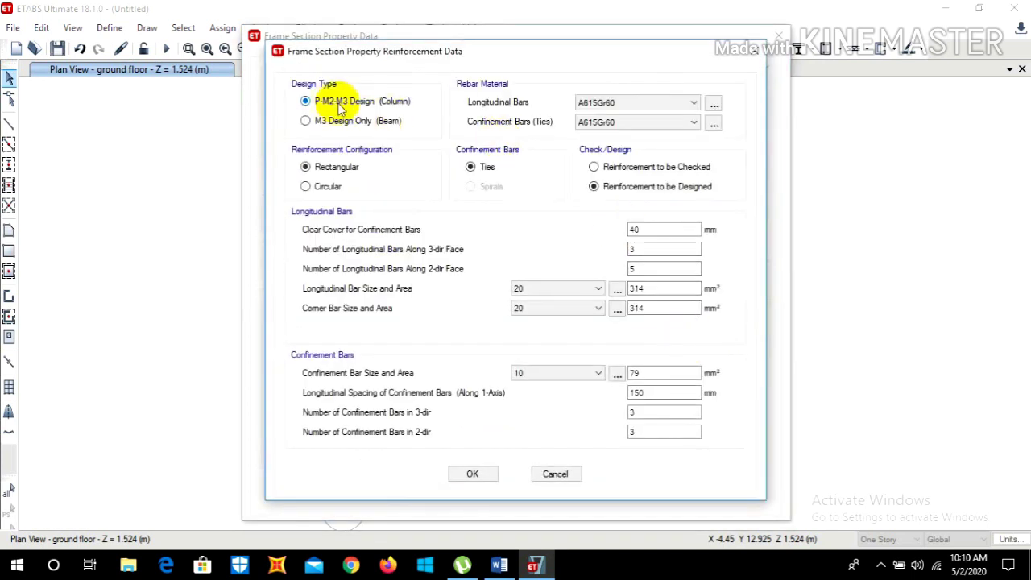
pyautogui.click(661, 104)
pyautogui.click(641, 116)
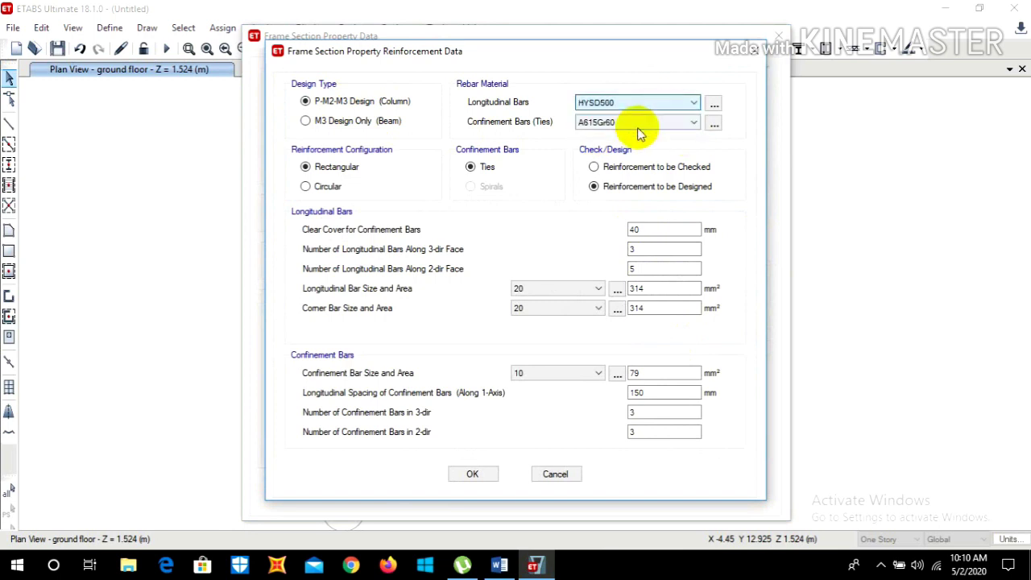
pyautogui.click(628, 122)
pyautogui.click(620, 145)
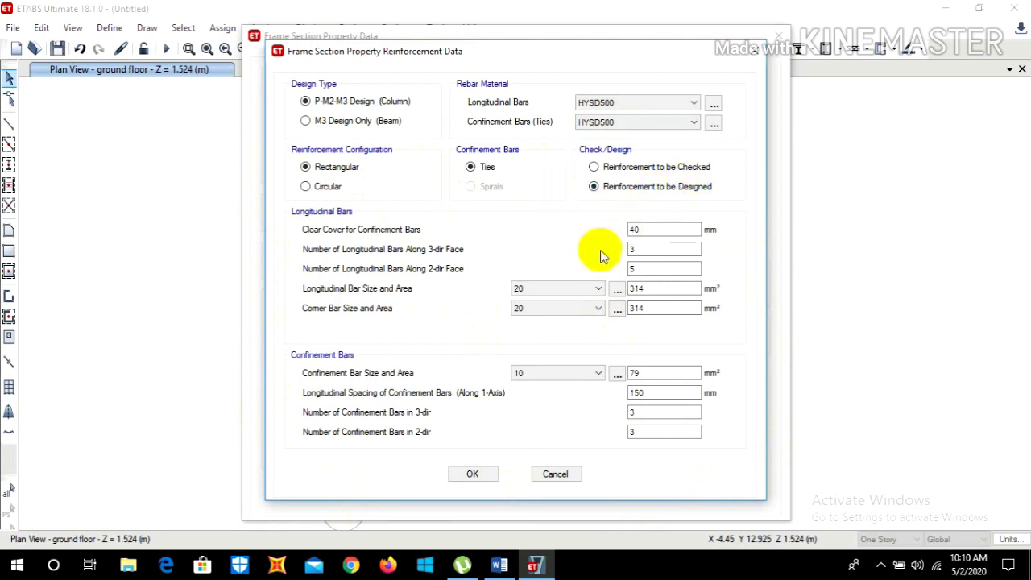
pyautogui.click(472, 474)
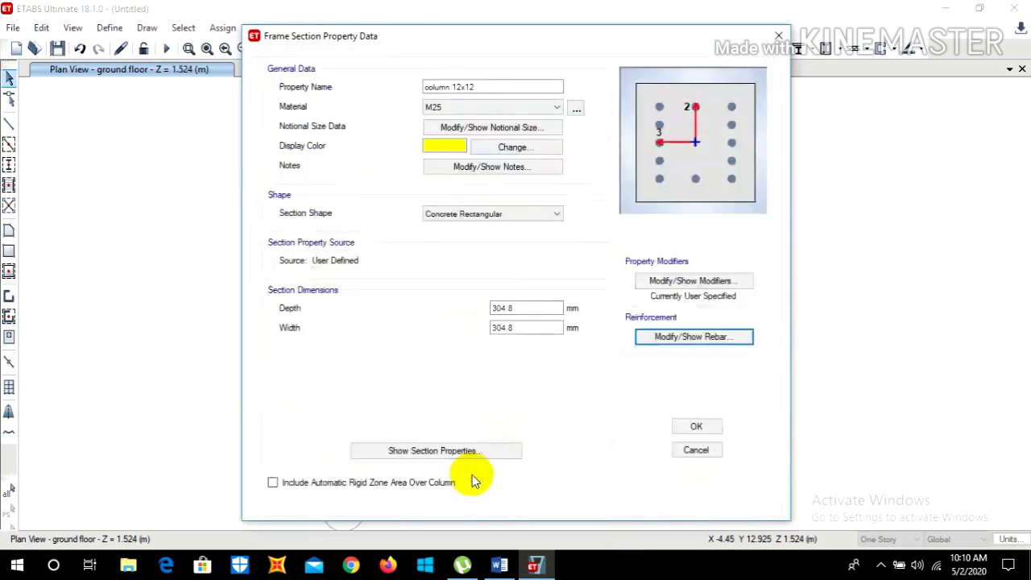
pyautogui.click(710, 429)
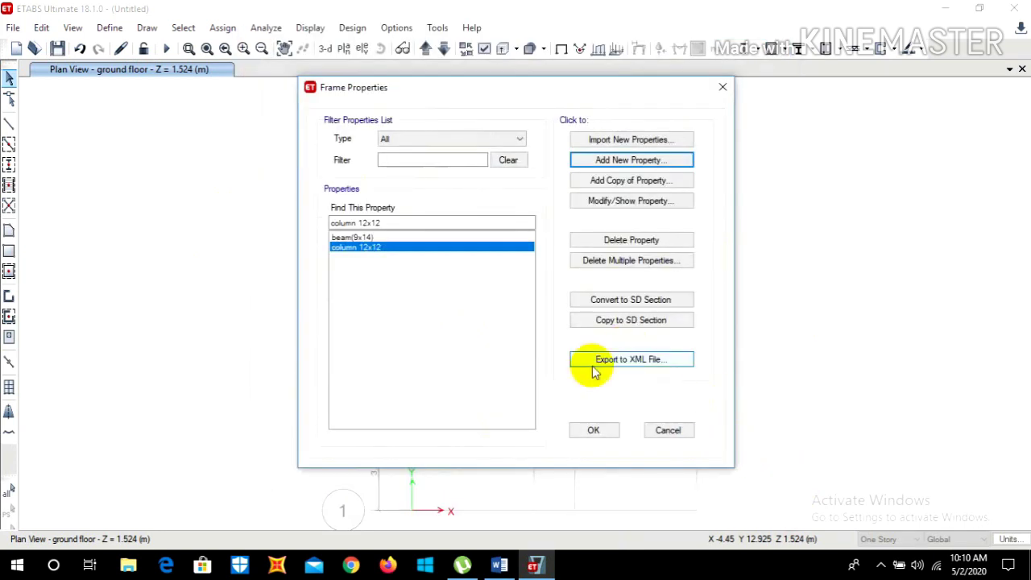
pyautogui.click(593, 431)
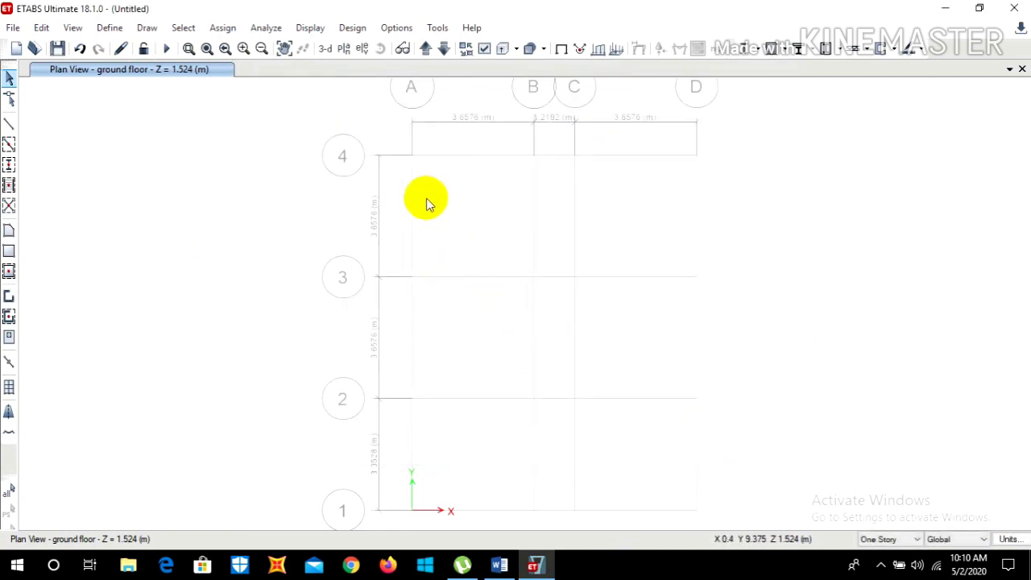
# Make drawing in the ground floor plan view apply to Similar Stories.
pyautogui.click(442, 52)
pyautogui.click(425, 50)
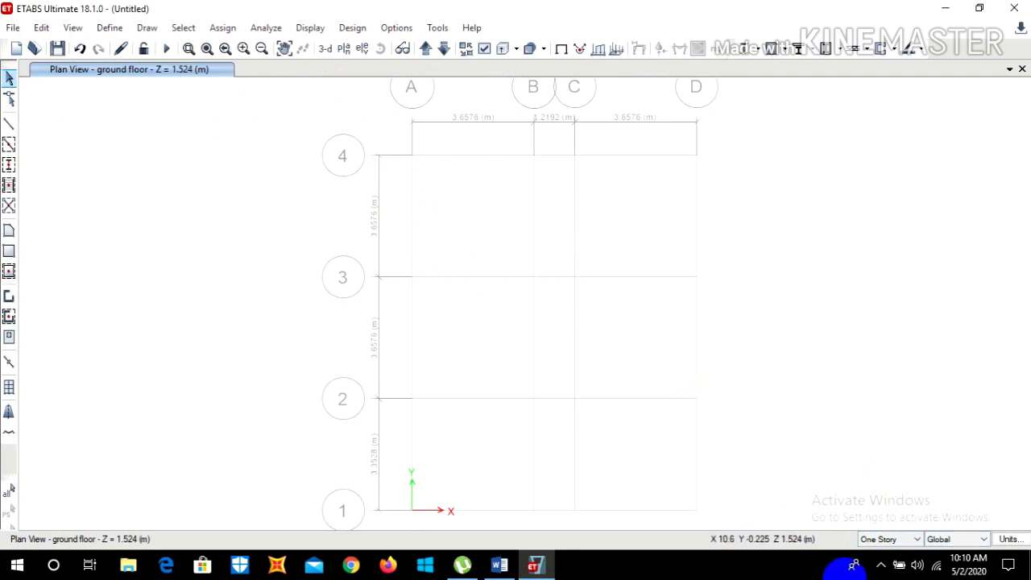
pyautogui.click(887, 539)
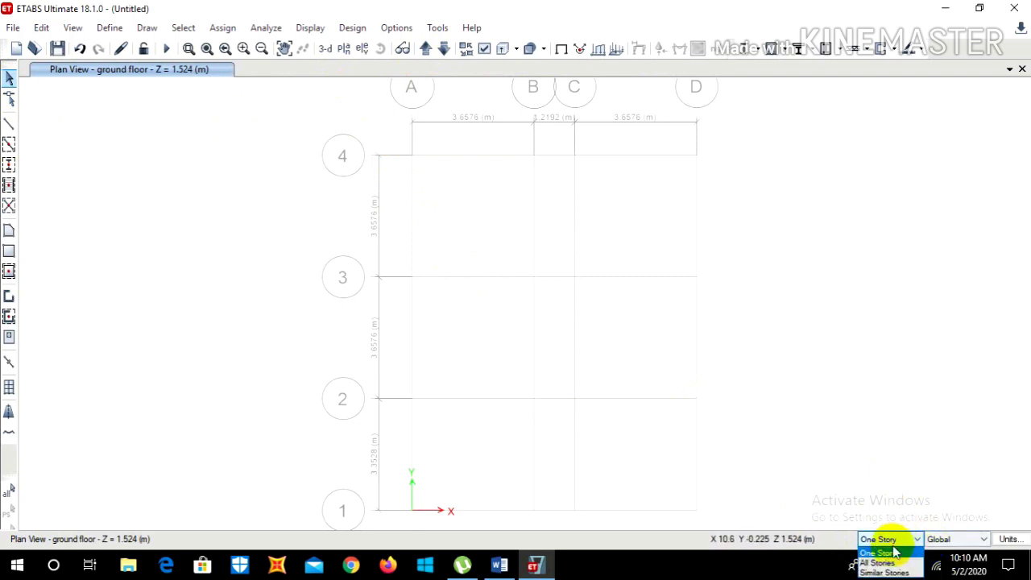
pyautogui.click(887, 572)
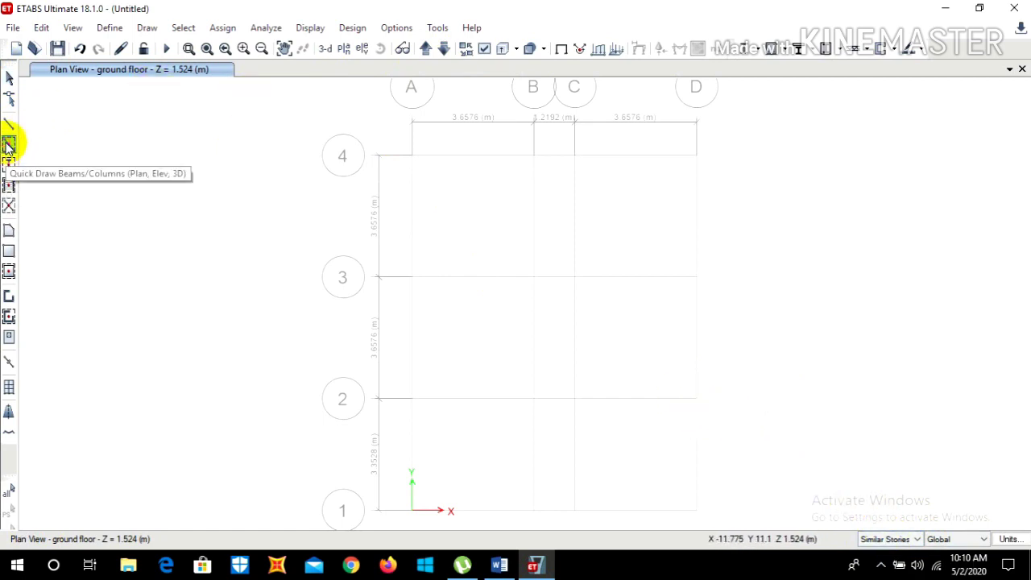
# Quick-draw beam(9x14) beams along grid line 4 from A to D.
pyautogui.click(9, 145)
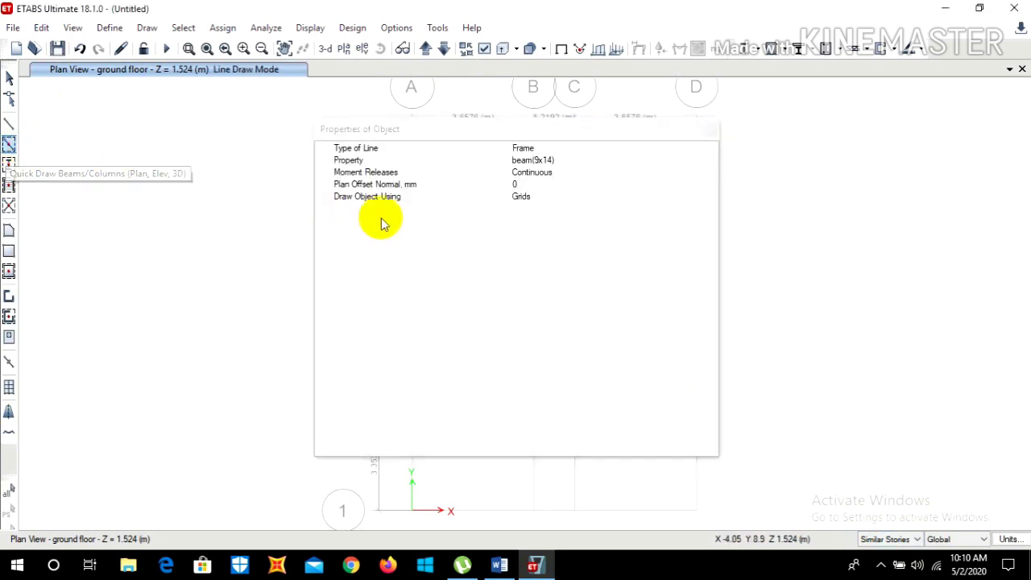
pyautogui.click(553, 161)
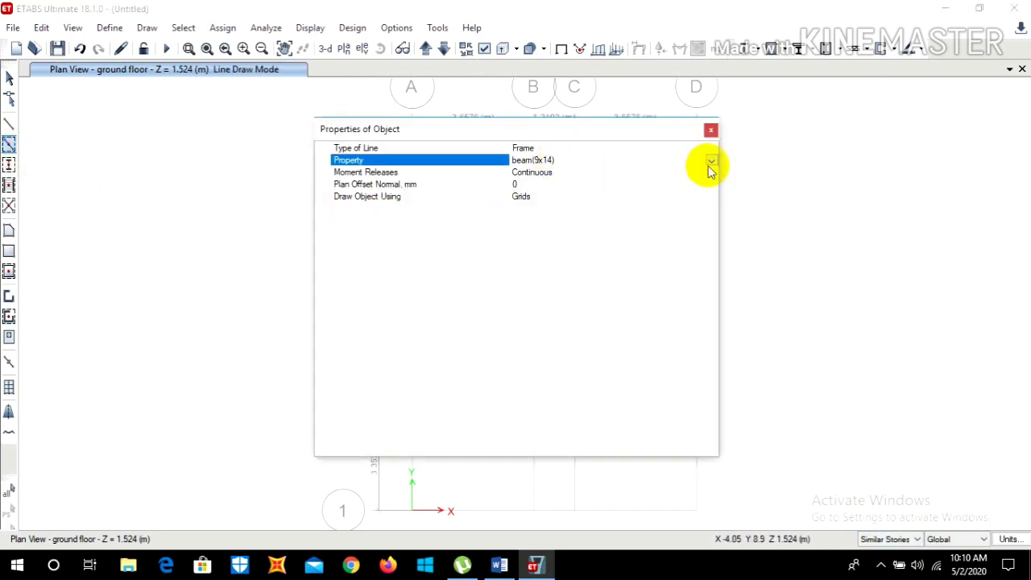
pyautogui.click(711, 130)
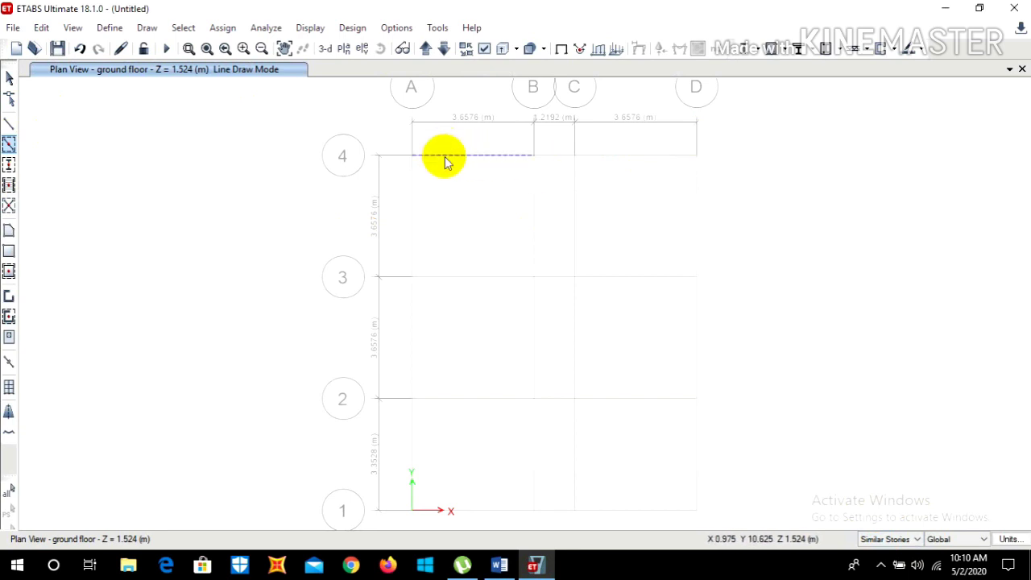
pyautogui.click(482, 156)
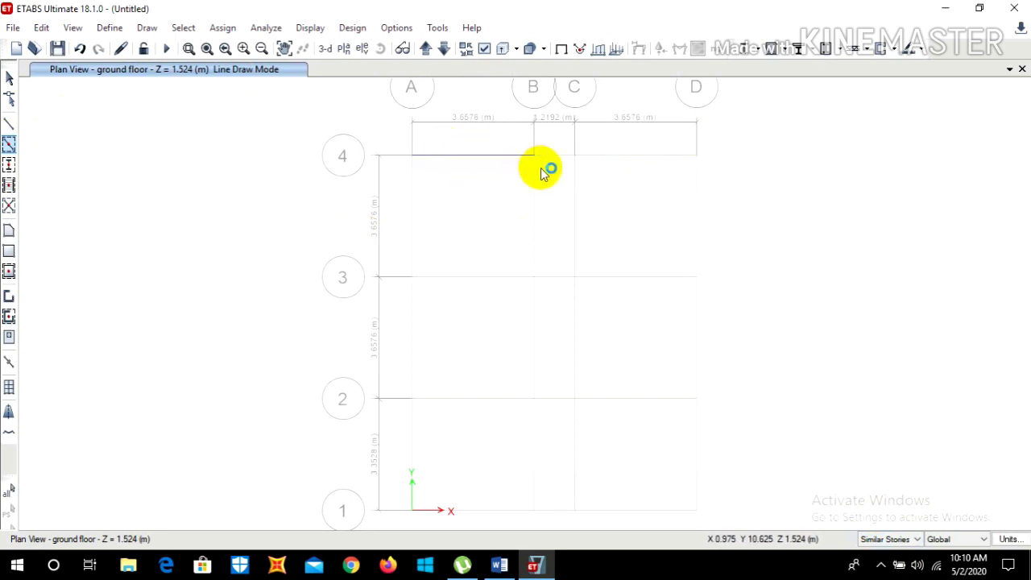
pyautogui.click(554, 155)
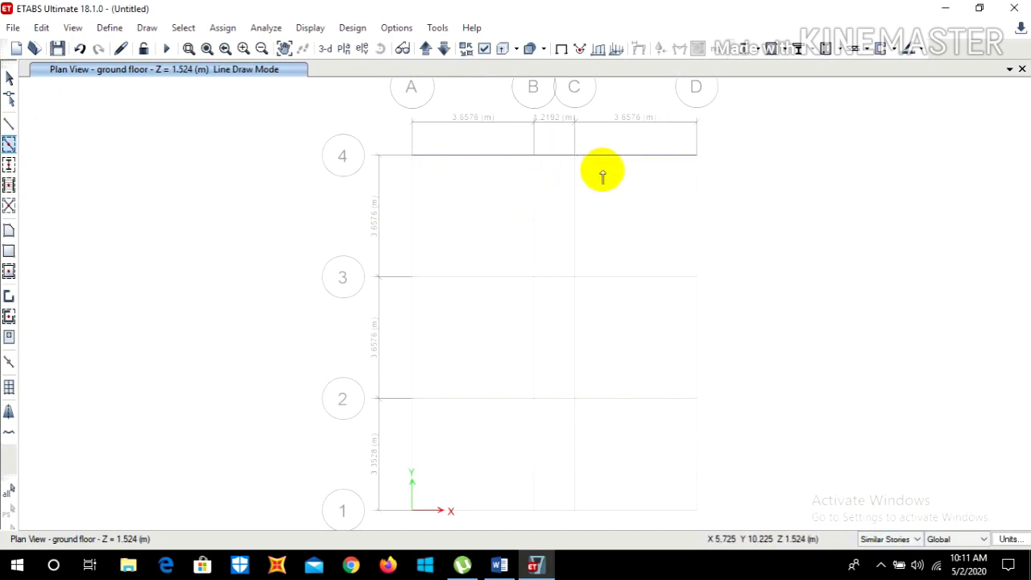
# Quick-draw beam(9x14) beams along grid lines A, B, C and D between 3 and 4, and along grid line 3 from A to D.
pyautogui.scroll(-3, 602, 173)
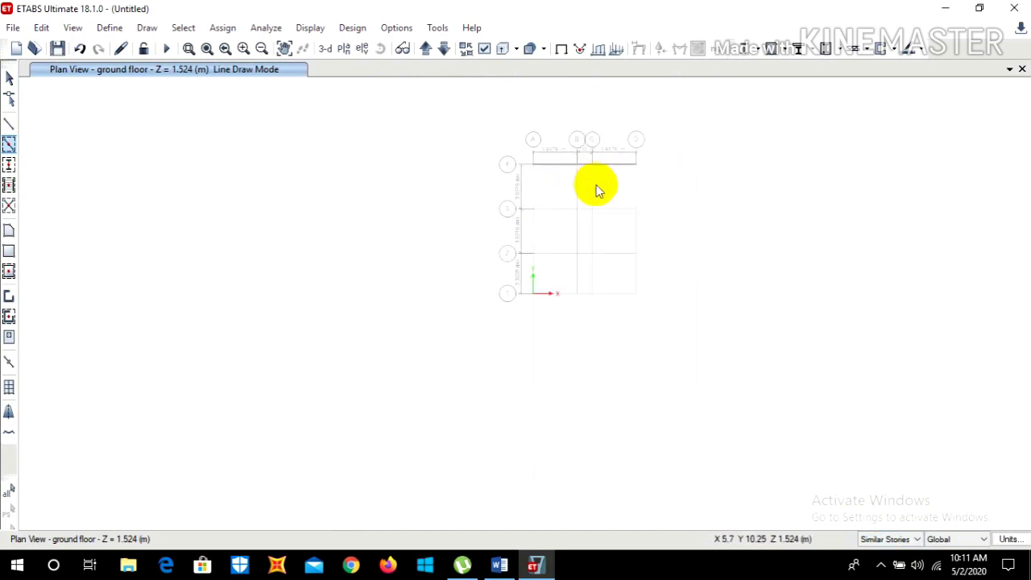
pyautogui.scroll(3, 596, 189)
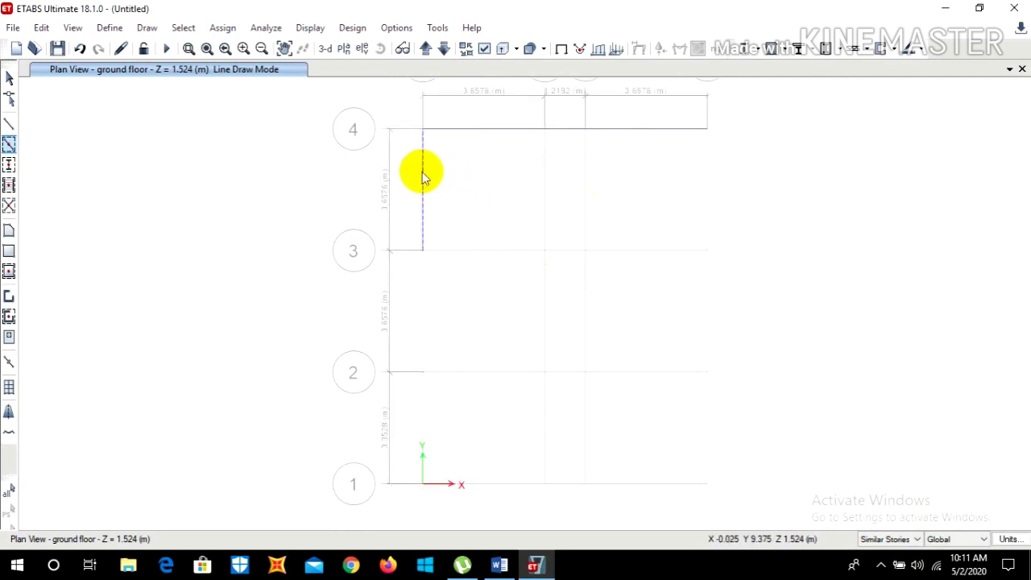
pyautogui.click(423, 176)
pyautogui.click(456, 250)
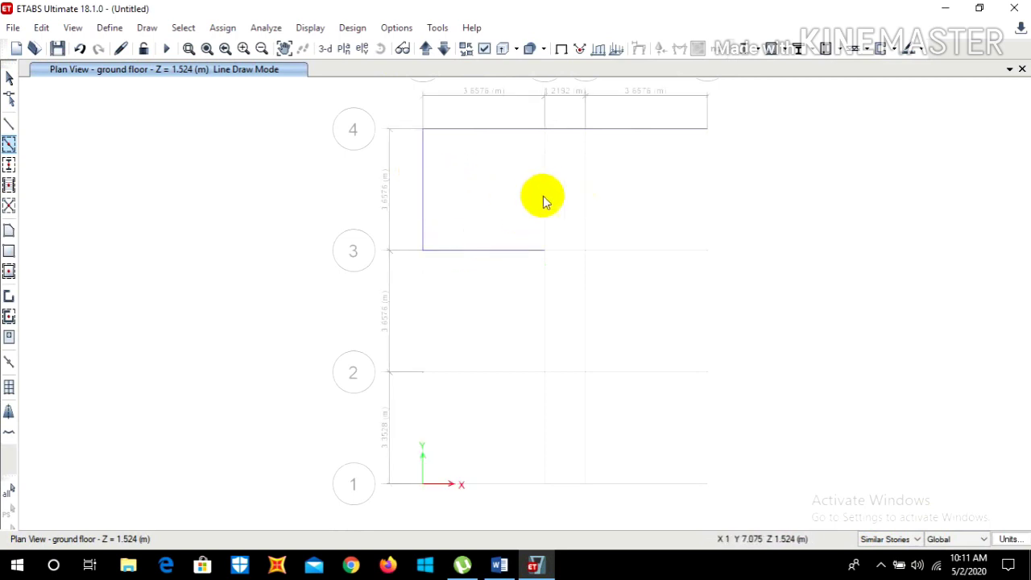
pyautogui.click(543, 196)
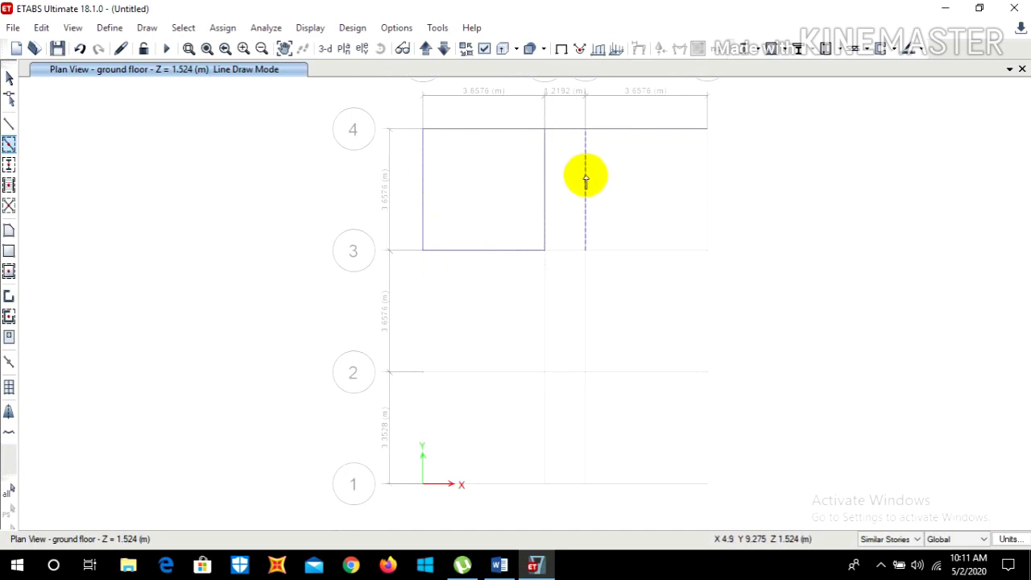
pyautogui.click(587, 178)
pyautogui.click(566, 251)
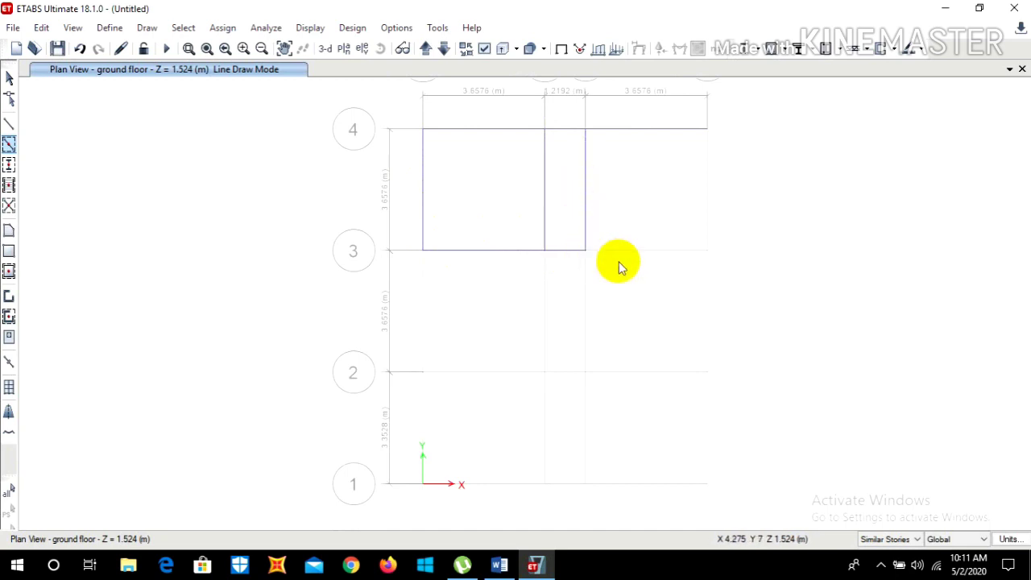
pyautogui.click(640, 250)
pyautogui.click(707, 197)
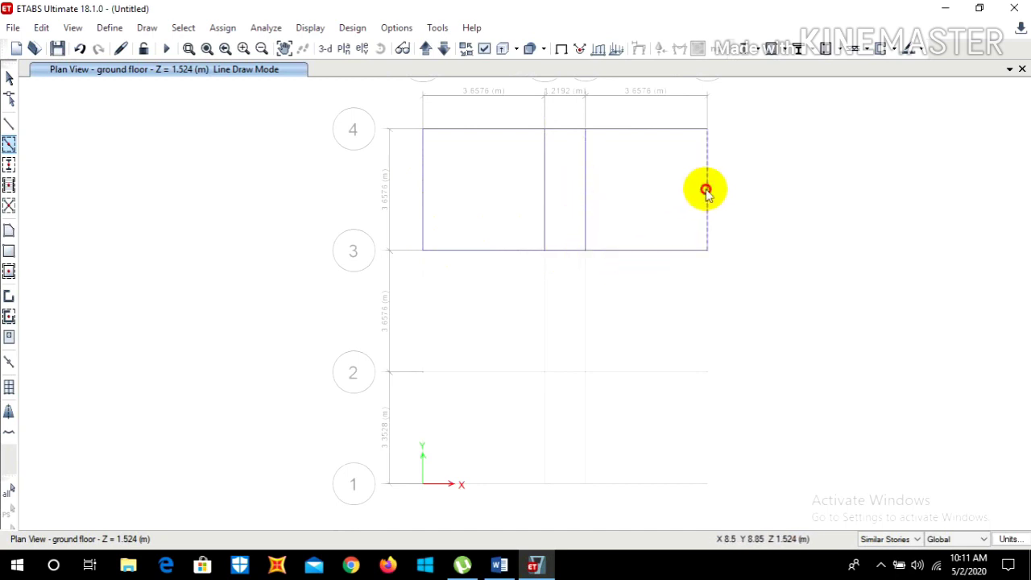
# Quick-draw beams along grid lines A, B, C and D between 2 and 3, and along grid line 2 from A to D.
pyautogui.click(427, 297)
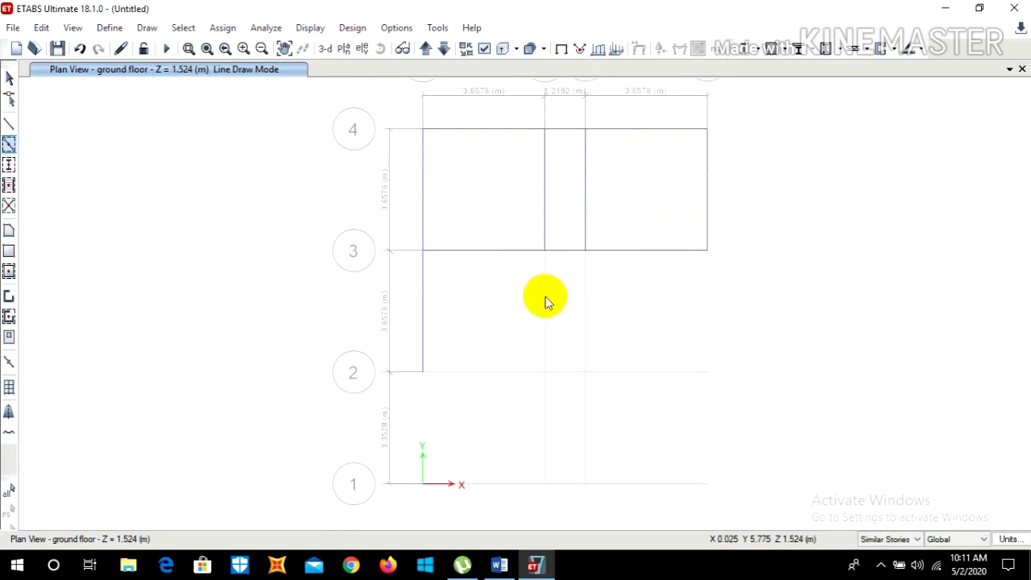
pyautogui.click(546, 299)
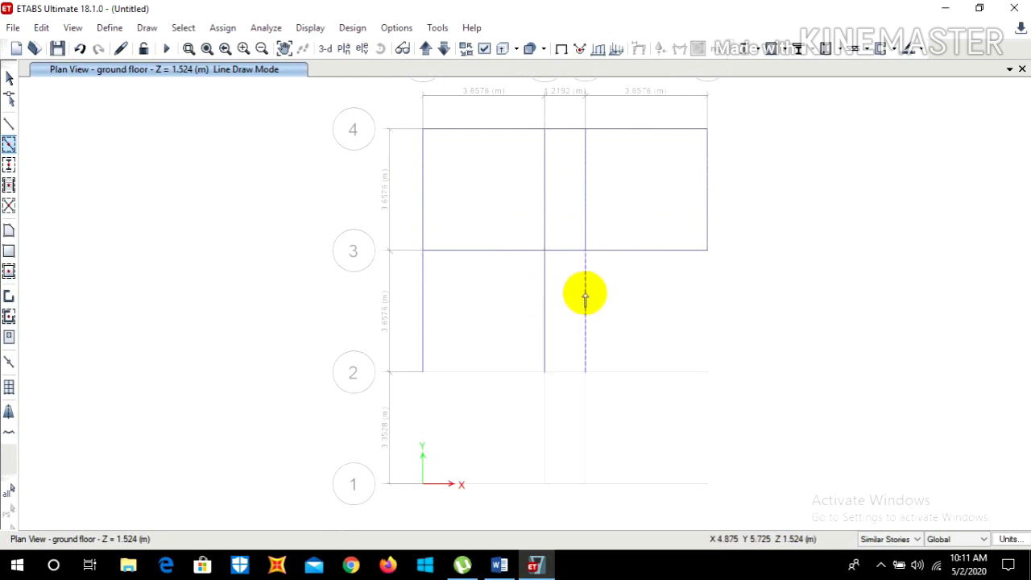
pyautogui.click(585, 298)
pyautogui.click(706, 293)
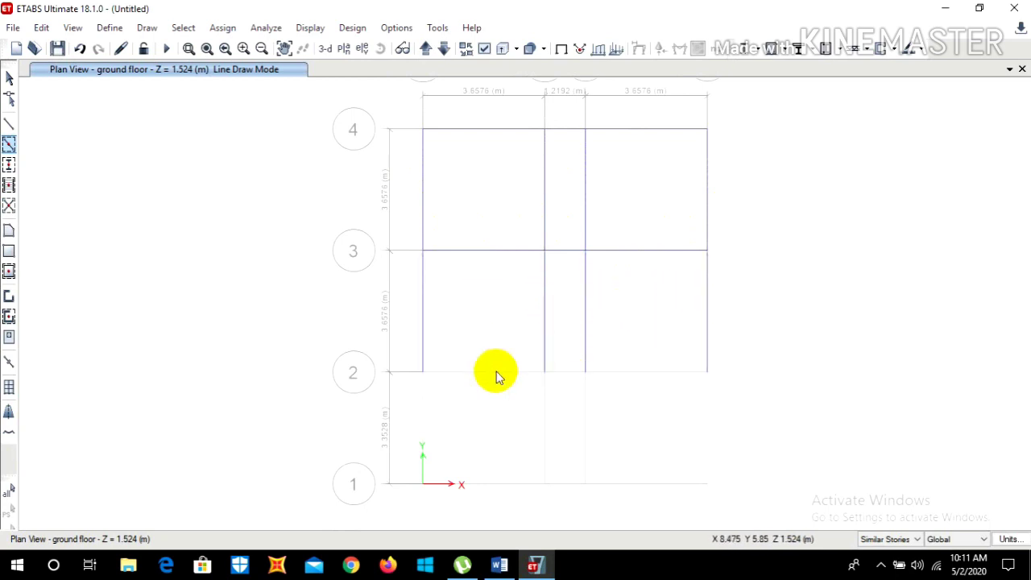
pyautogui.click(471, 373)
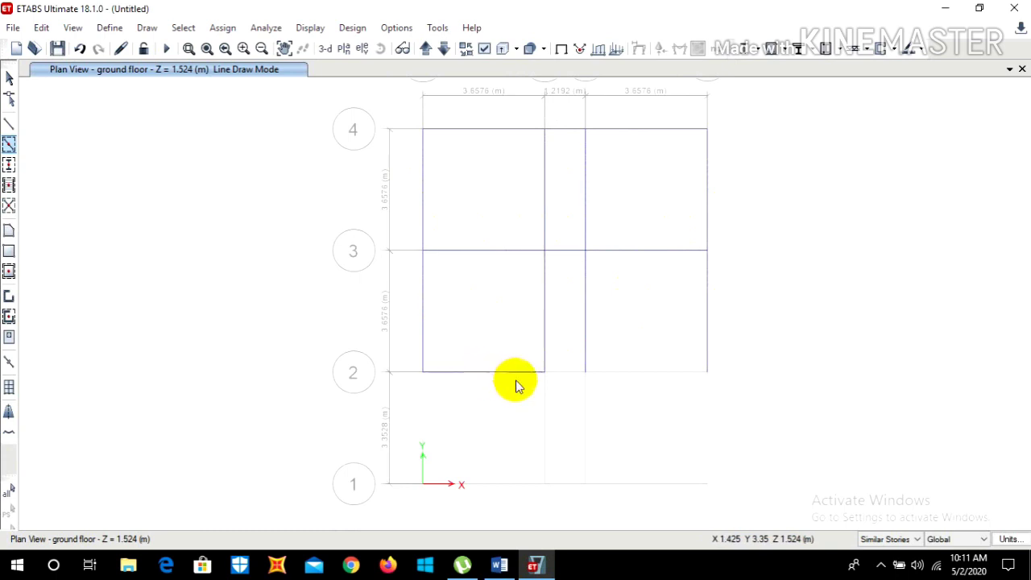
pyautogui.click(576, 376)
pyautogui.click(614, 373)
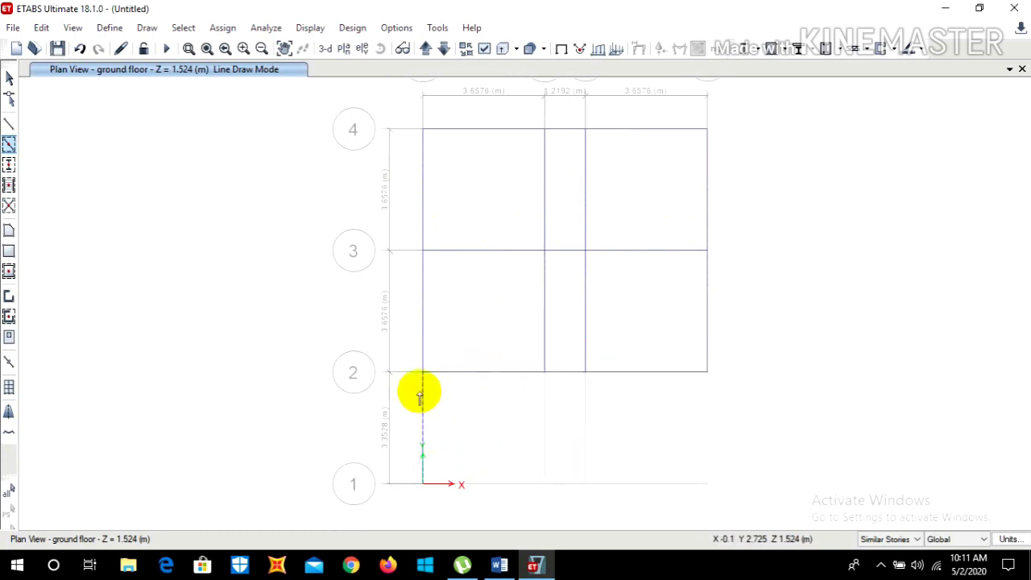
# Quick-draw beams along grid line 1 from A to D and along grid lines A, B, C and D between 1 and 2.
pyautogui.moveTo(411, 388); pyautogui.dragTo(764, 493)
pyautogui.moveTo(768, 456); pyautogui.dragTo(411, 403)
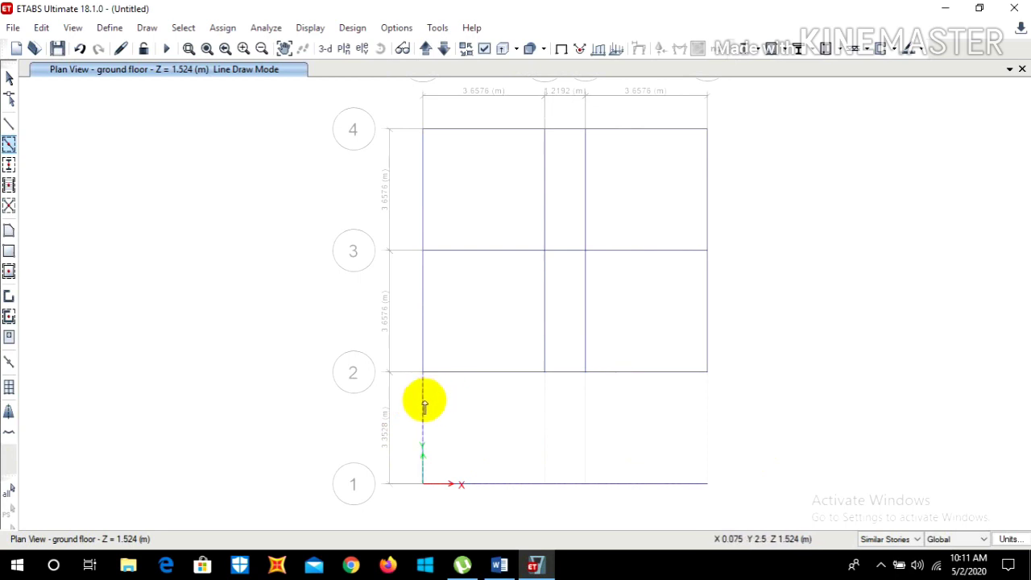
pyautogui.moveTo(409, 394); pyautogui.dragTo(799, 445)
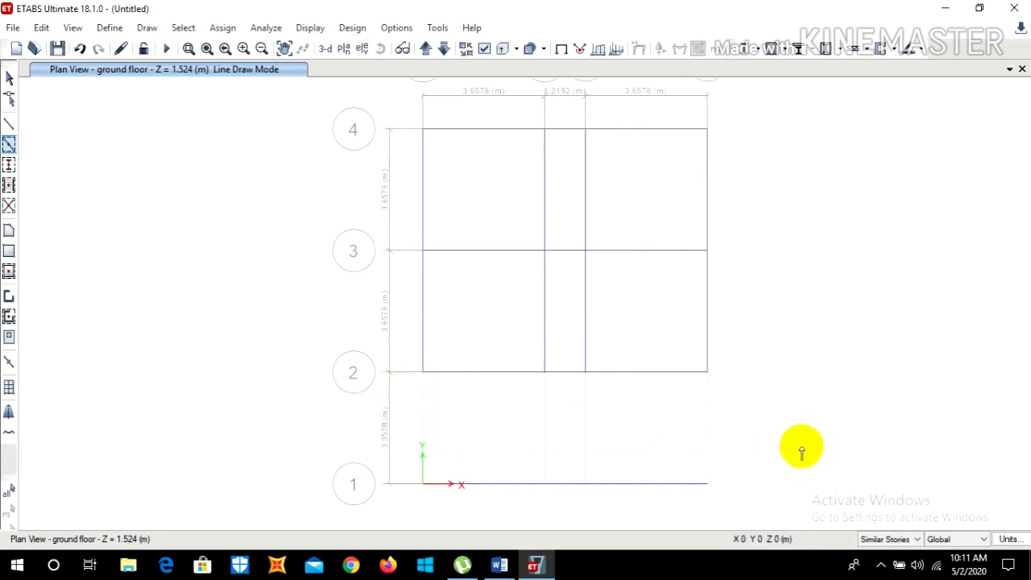
pyautogui.click(421, 404)
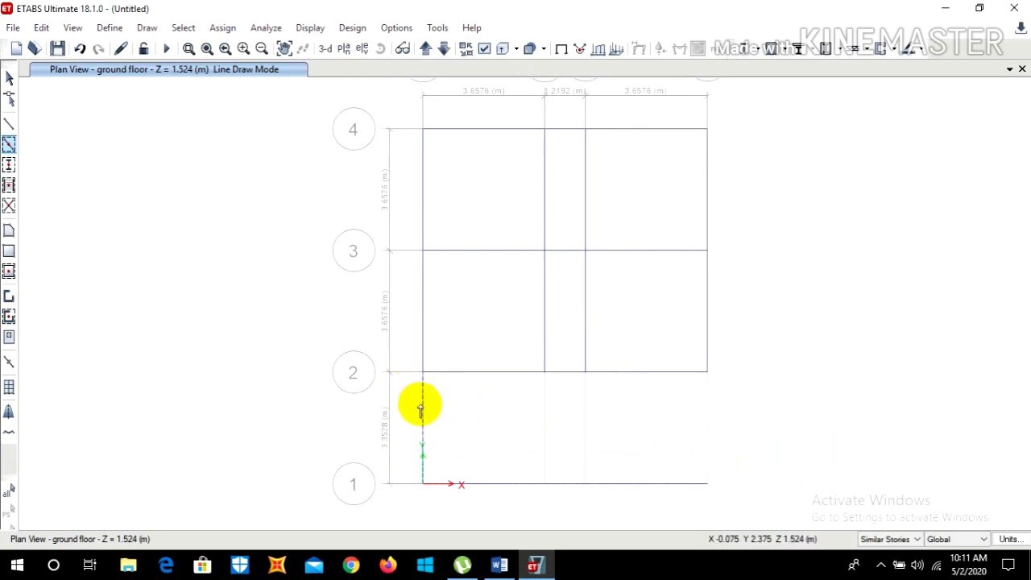
pyautogui.click(545, 419)
pyautogui.click(585, 410)
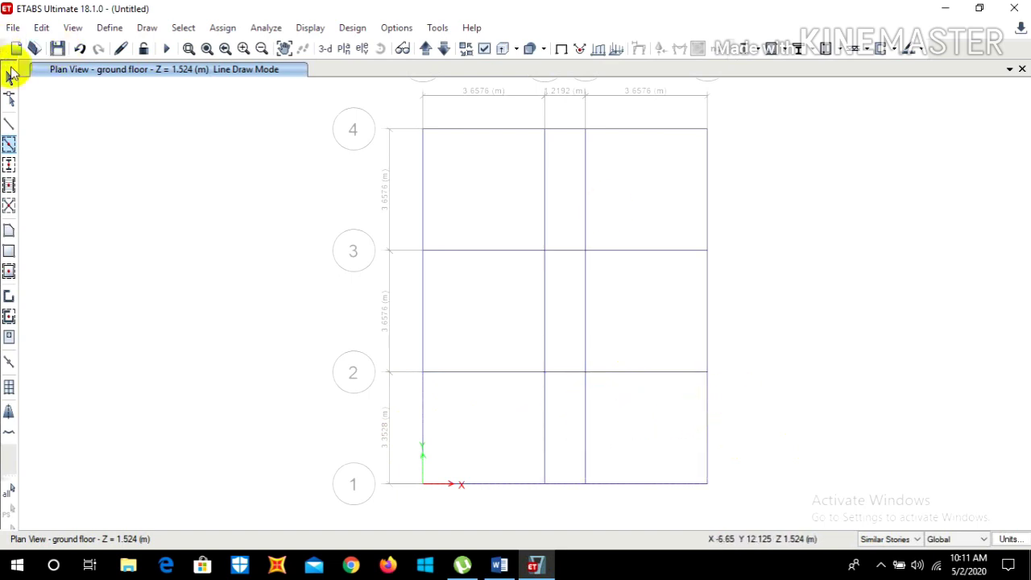
pyautogui.click(9, 76)
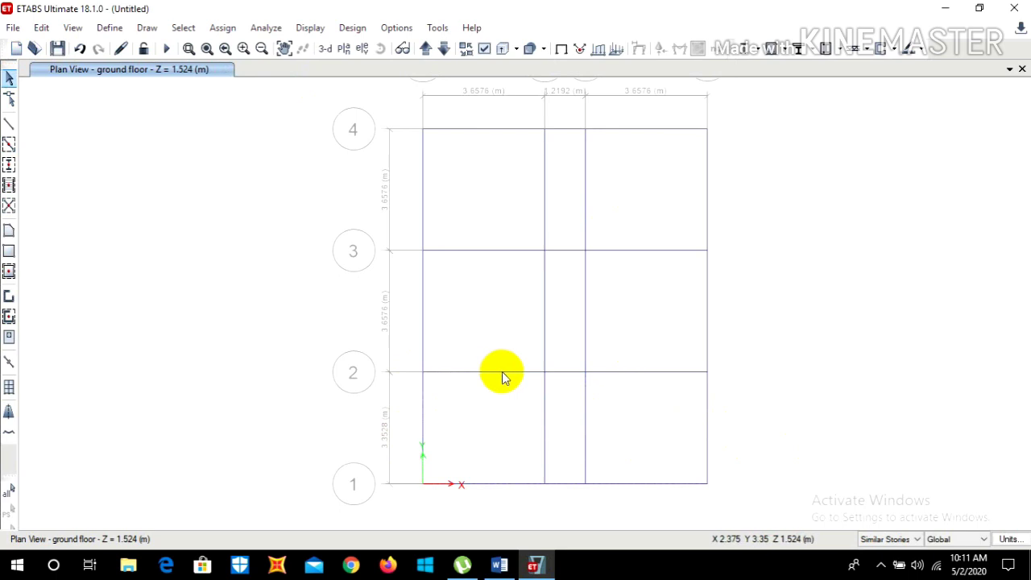
pyautogui.click(505, 372)
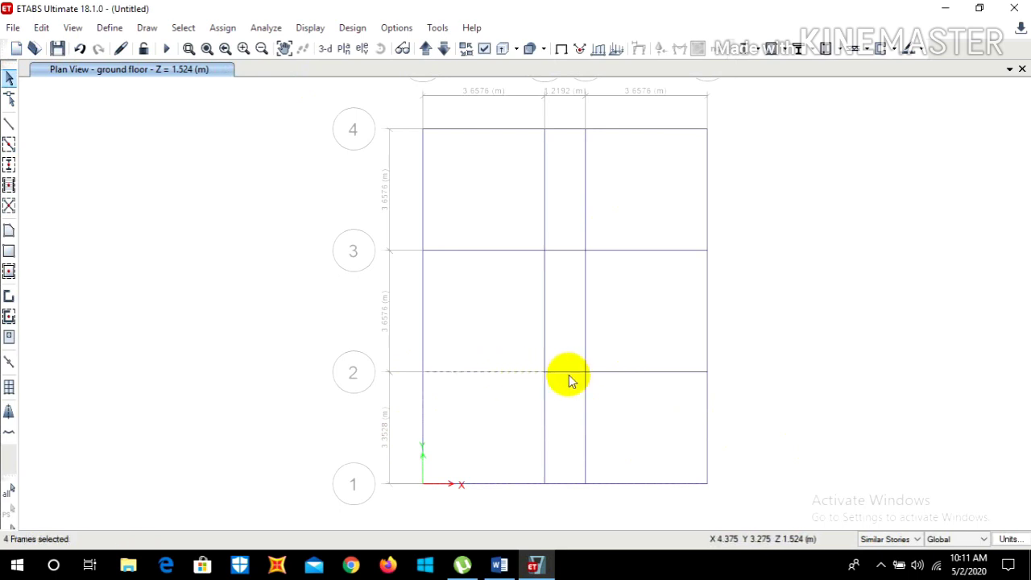
pyautogui.click(611, 373)
pyautogui.press('Escape')
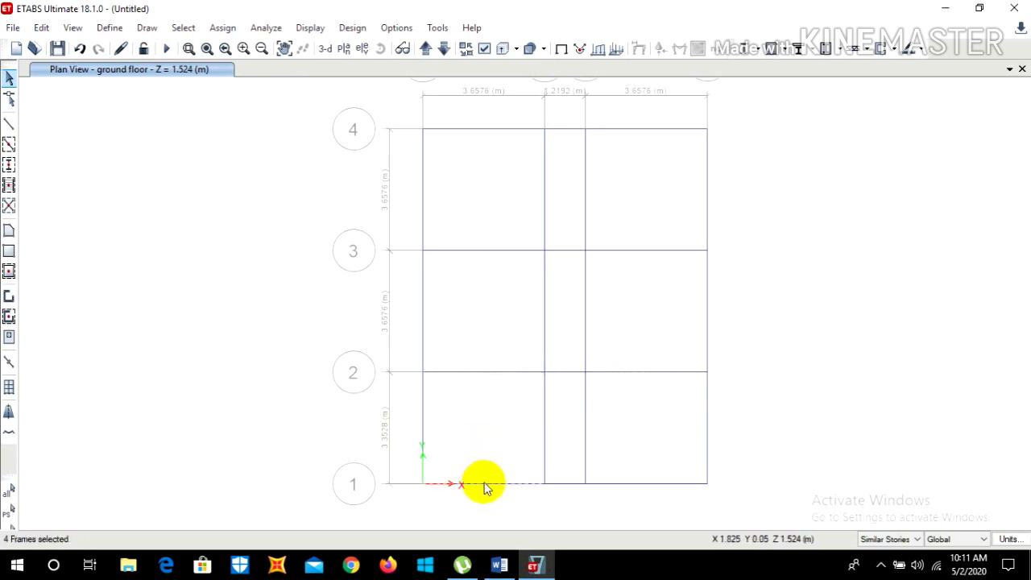
pyautogui.click(565, 485)
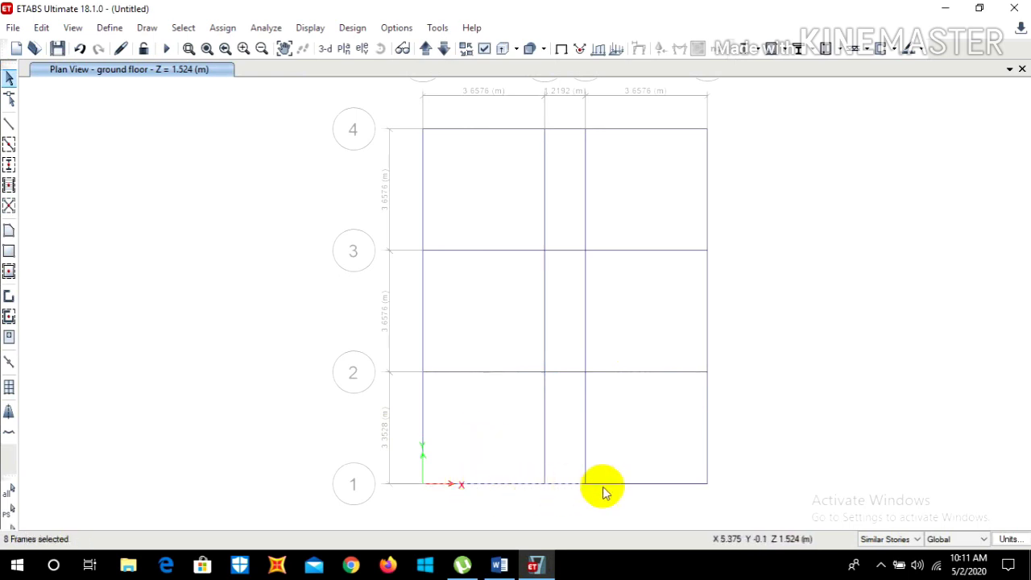
pyautogui.press('Escape')
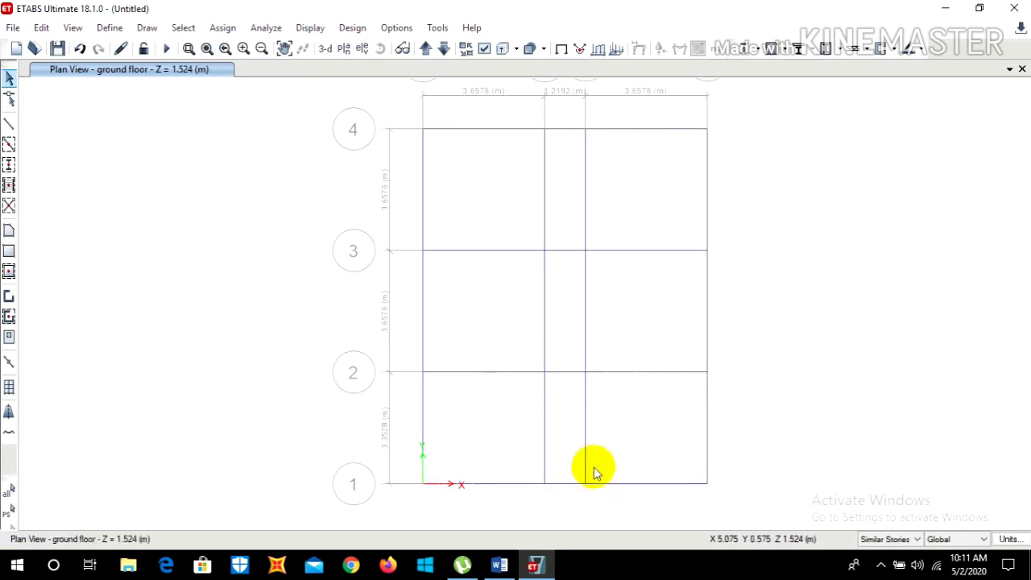
pyautogui.click(586, 442)
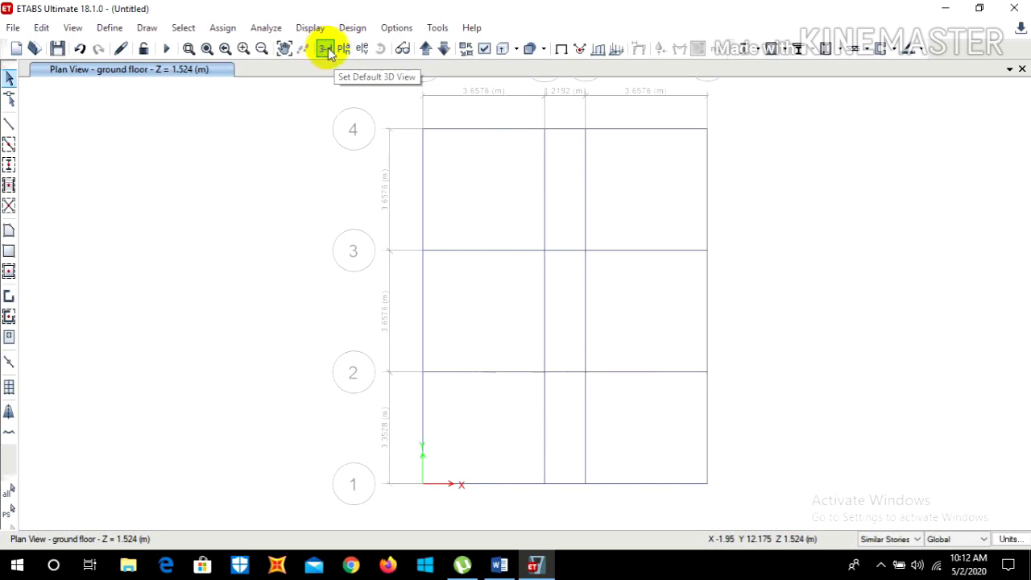
# Delete the three beams along grid line 2 between A and D.
pyautogui.click(632, 373)
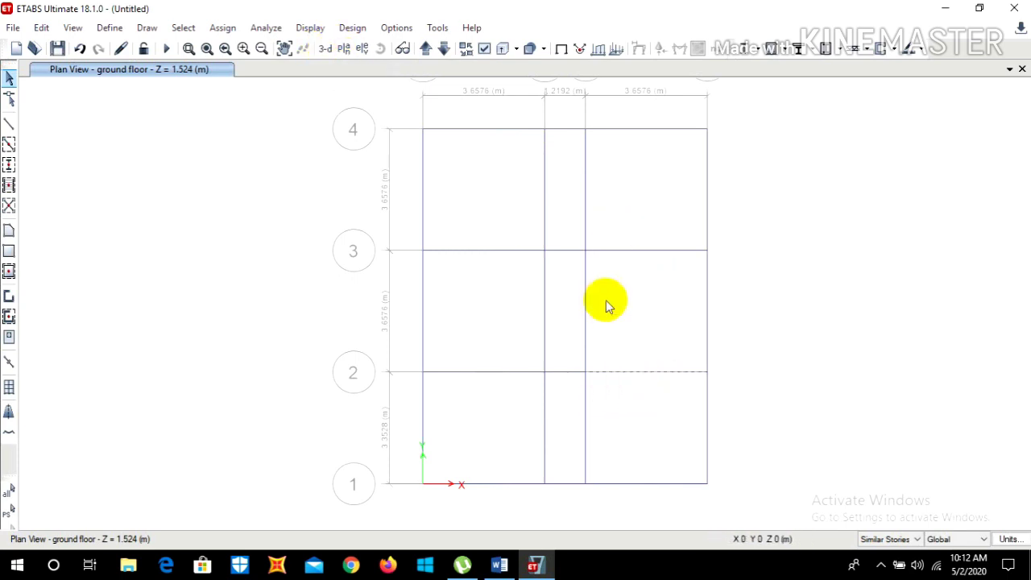
pyautogui.press('Delete')
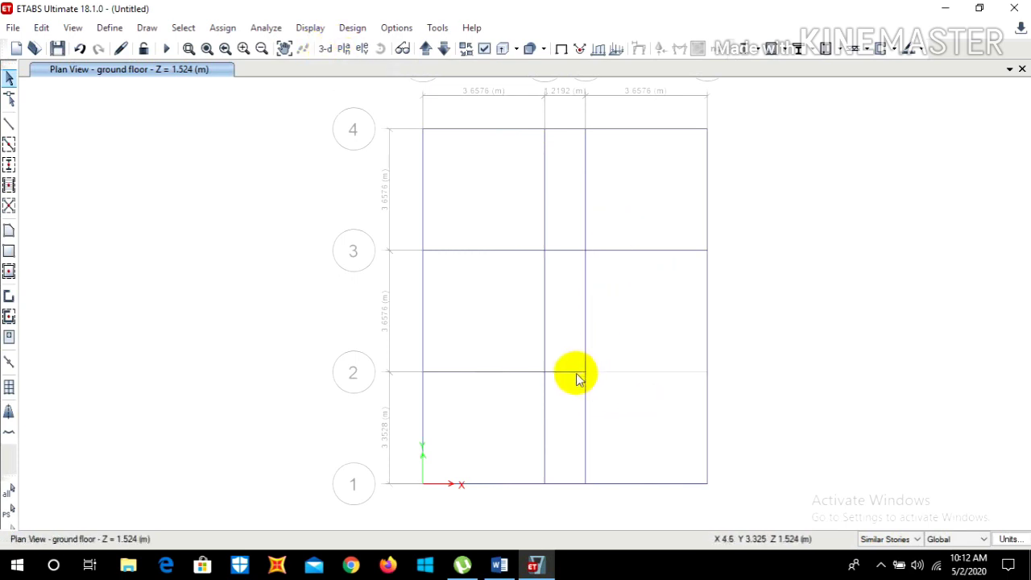
pyautogui.click(568, 367)
pyautogui.press('Delete')
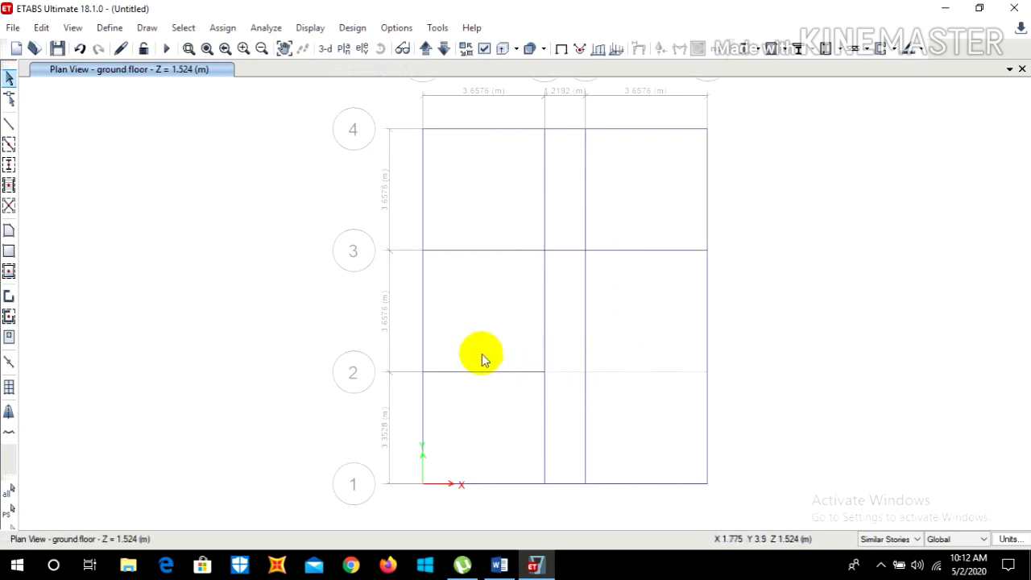
pyautogui.press('Delete')
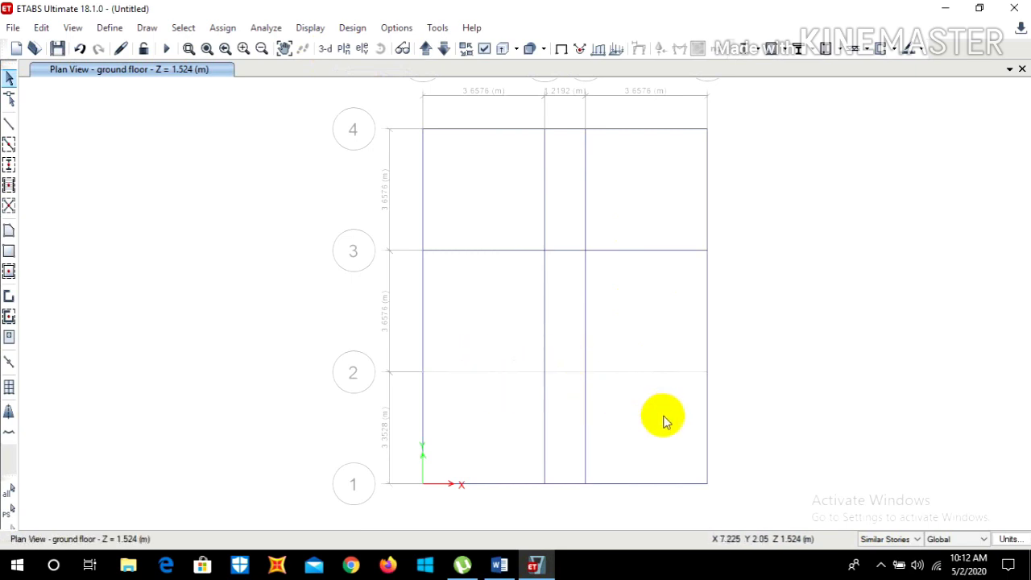
# Quick-draw beam(9x14) beams along grid line 2 from A to D again and return to selection mode.
pyautogui.click(8, 145)
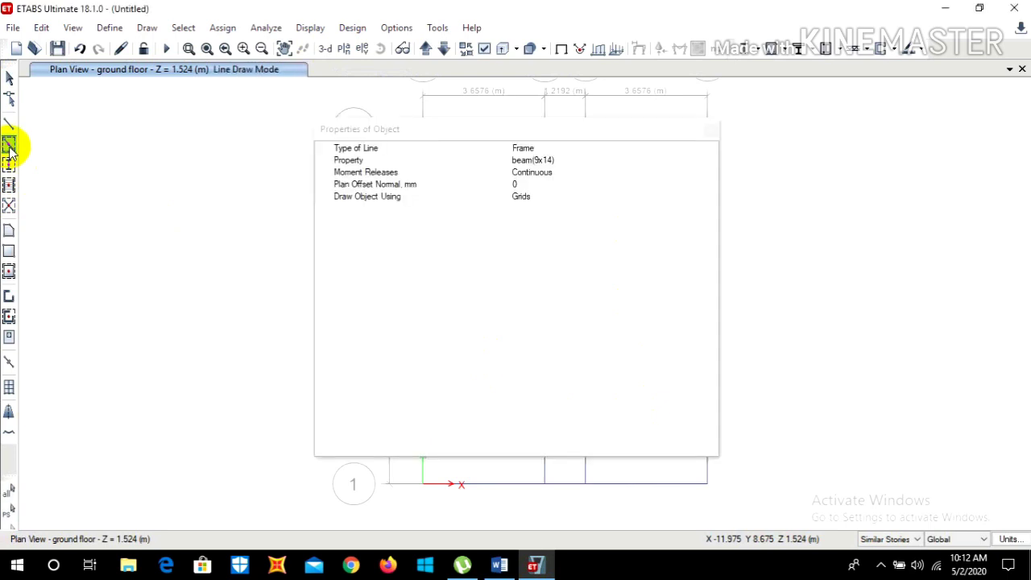
pyautogui.click(710, 131)
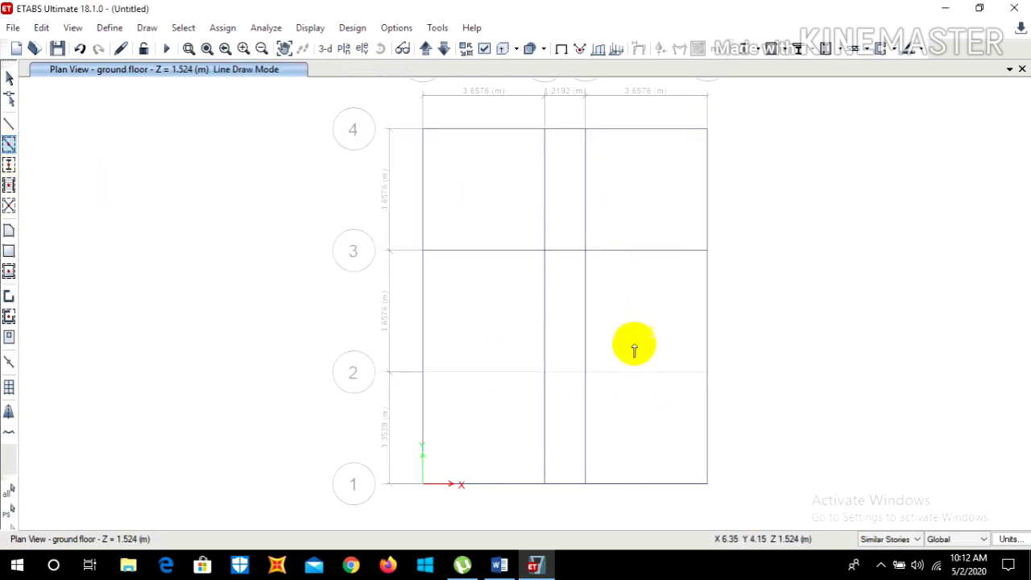
pyautogui.moveTo(654, 400); pyautogui.dragTo(462, 334)
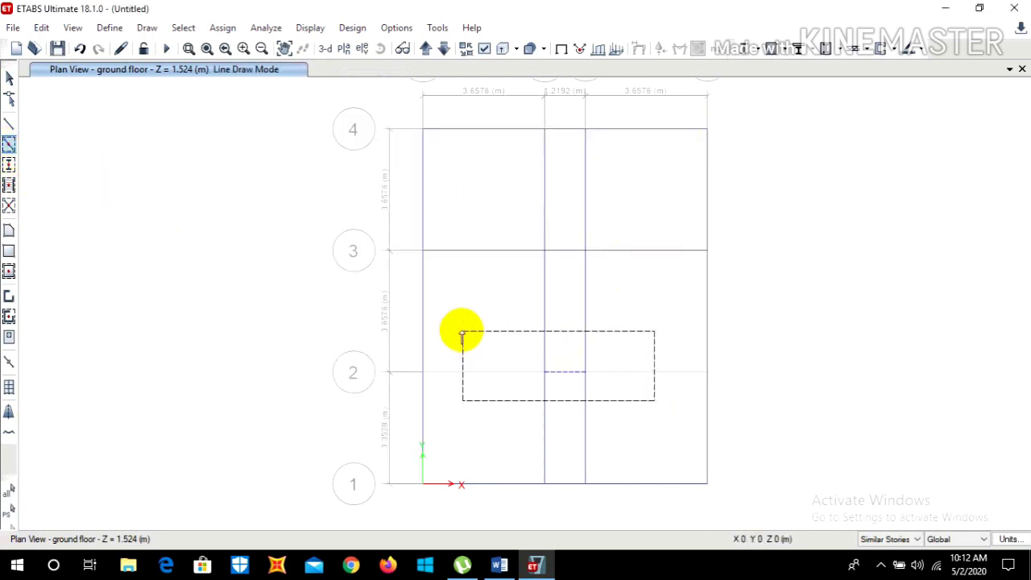
pyautogui.click(493, 375)
pyautogui.moveTo(615, 329); pyautogui.dragTo(661, 421)
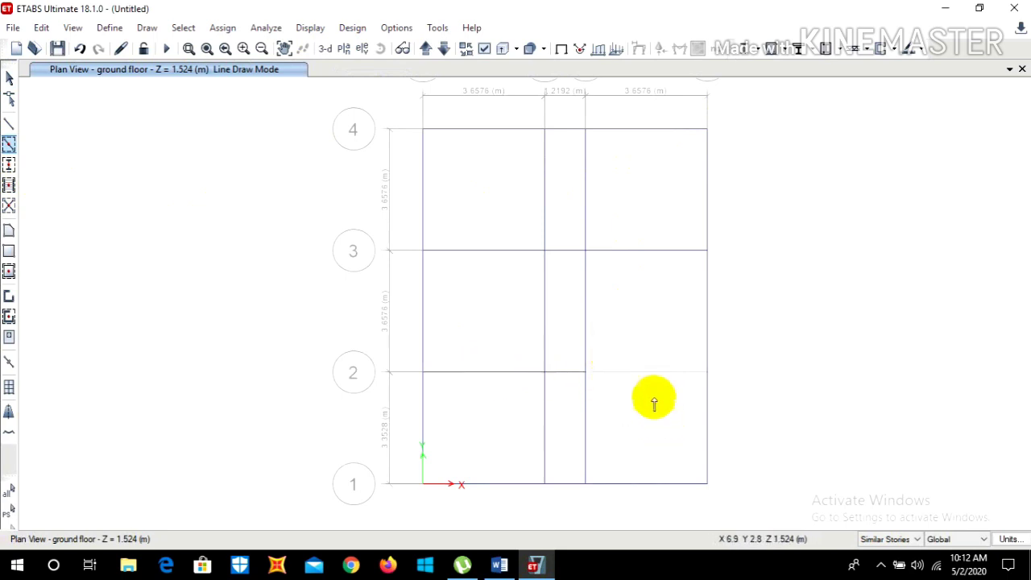
pyautogui.click(648, 374)
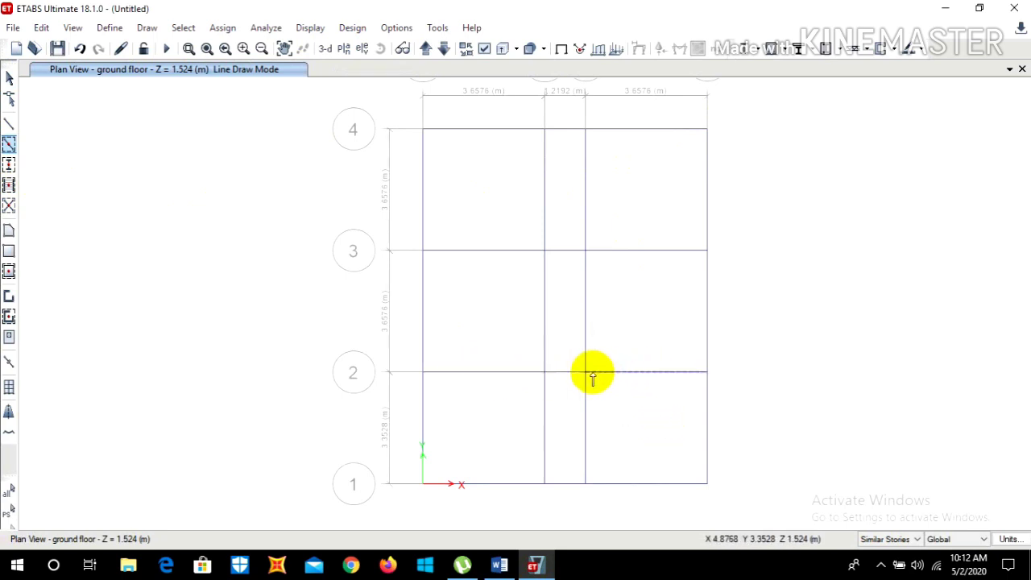
pyautogui.click(9, 77)
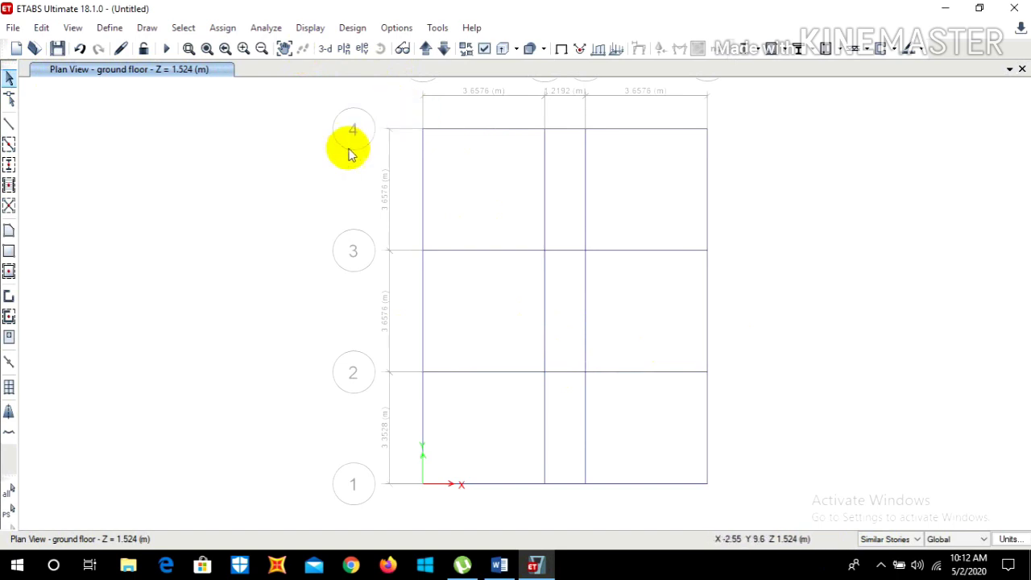
# Examine the beams of all stories in the default 3D view, and return to the ground floor plan view.
pyautogui.click(326, 49)
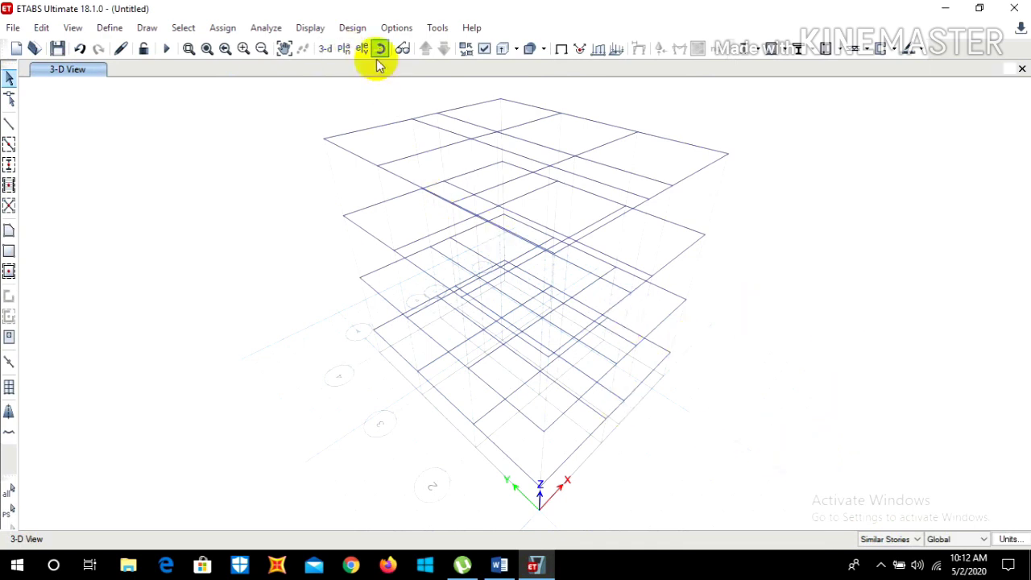
pyautogui.click(344, 50)
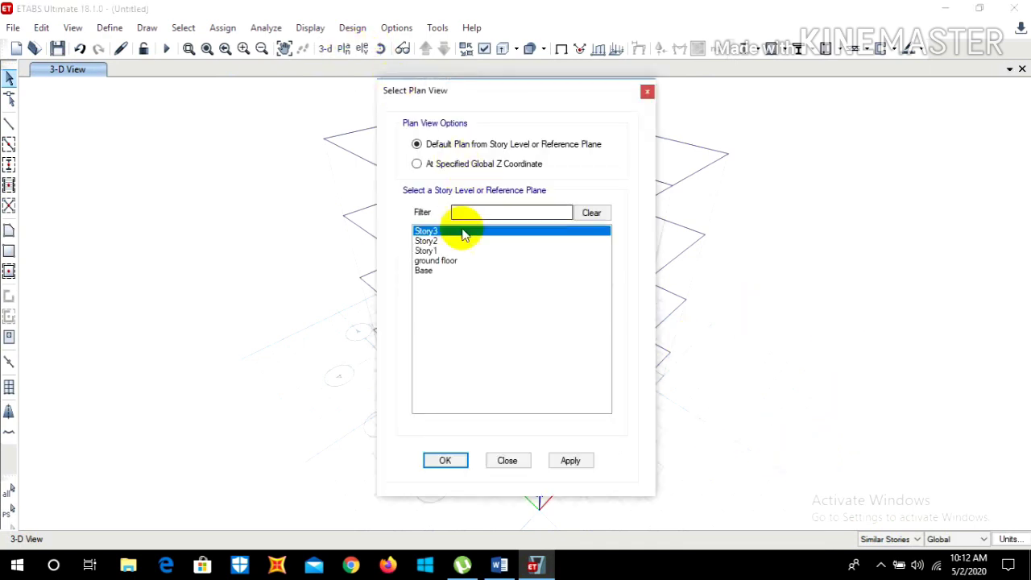
pyautogui.click(435, 261)
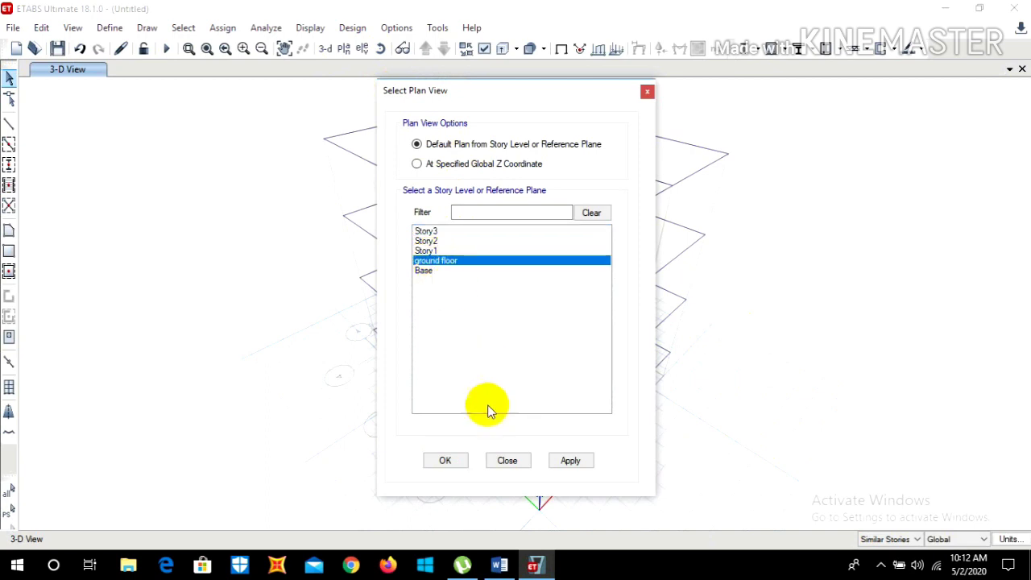
pyautogui.click(451, 463)
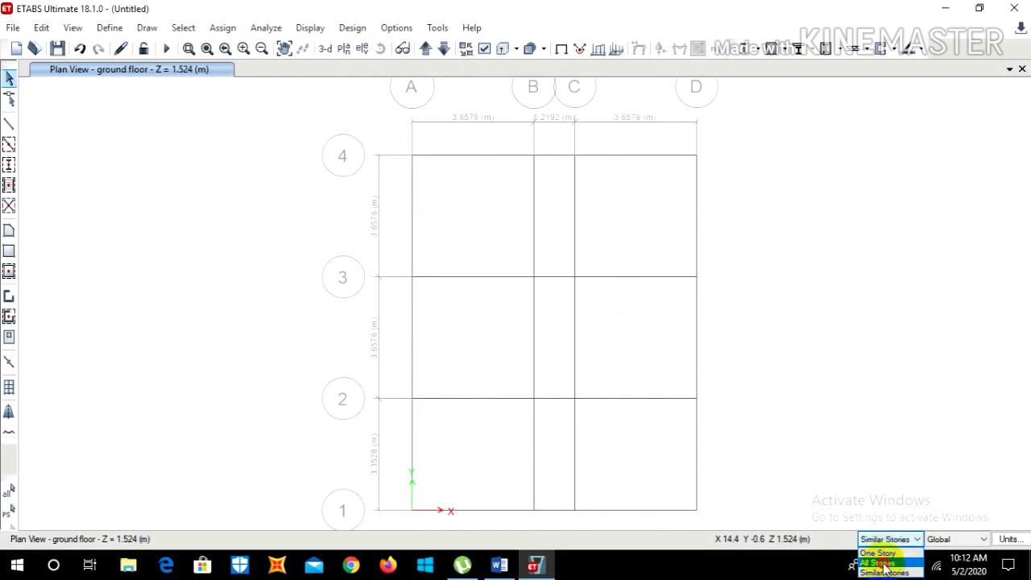
# Apply drawing to all stories and start quick-drawing columns with the column 12x12 section.
pyautogui.click(880, 563)
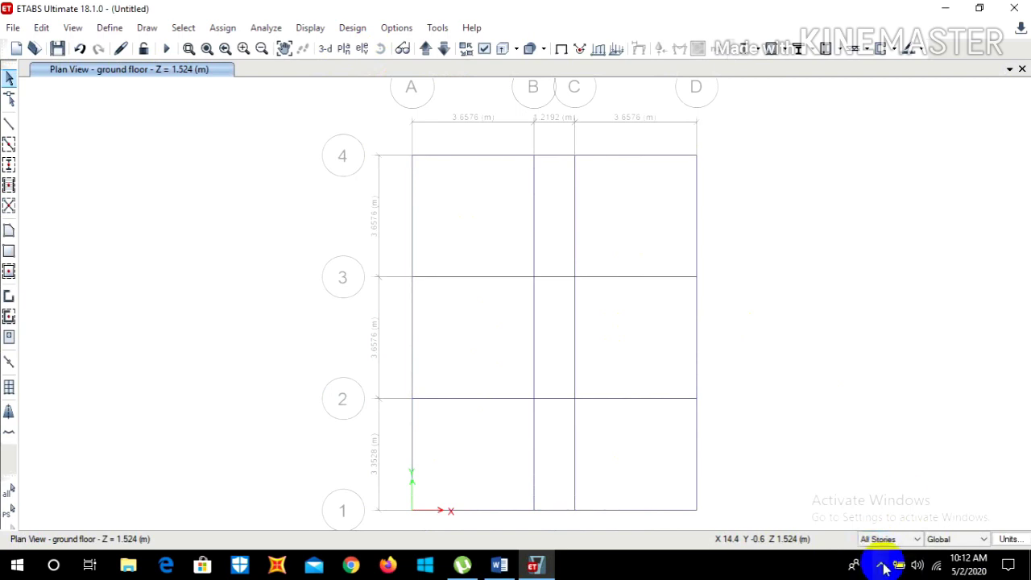
pyautogui.click(10, 167)
pyautogui.click(558, 149)
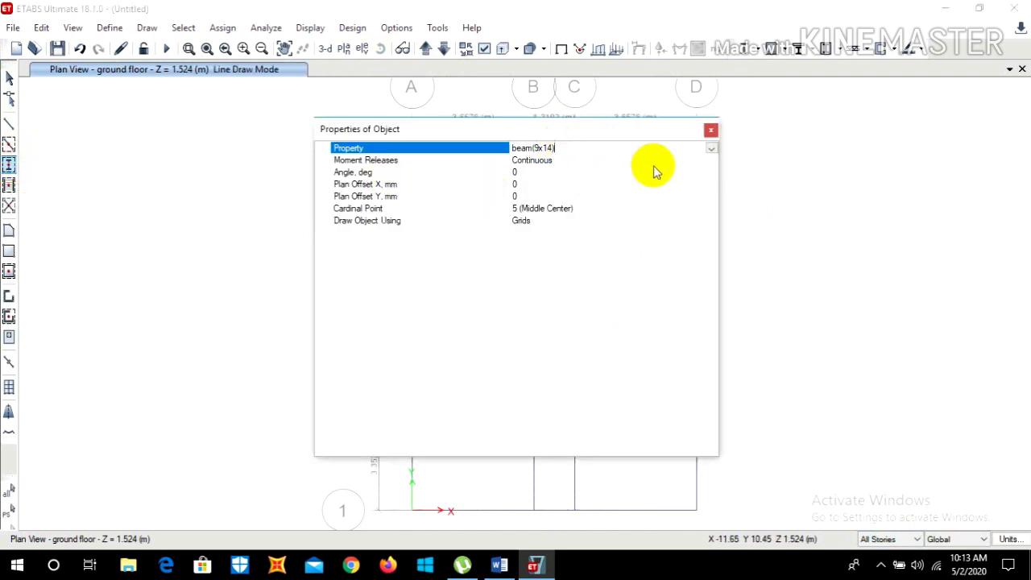
pyautogui.click(712, 150)
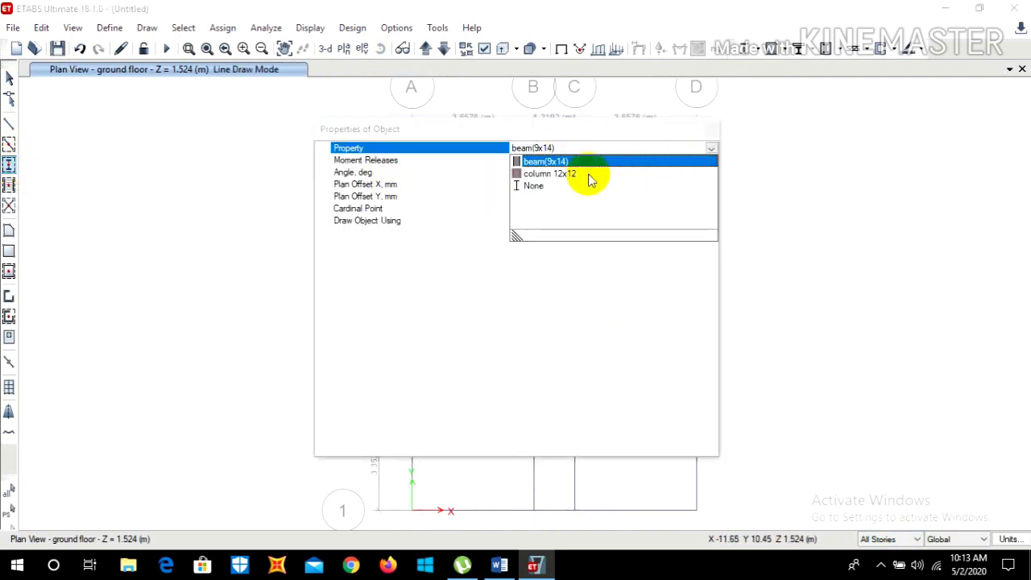
pyautogui.click(574, 174)
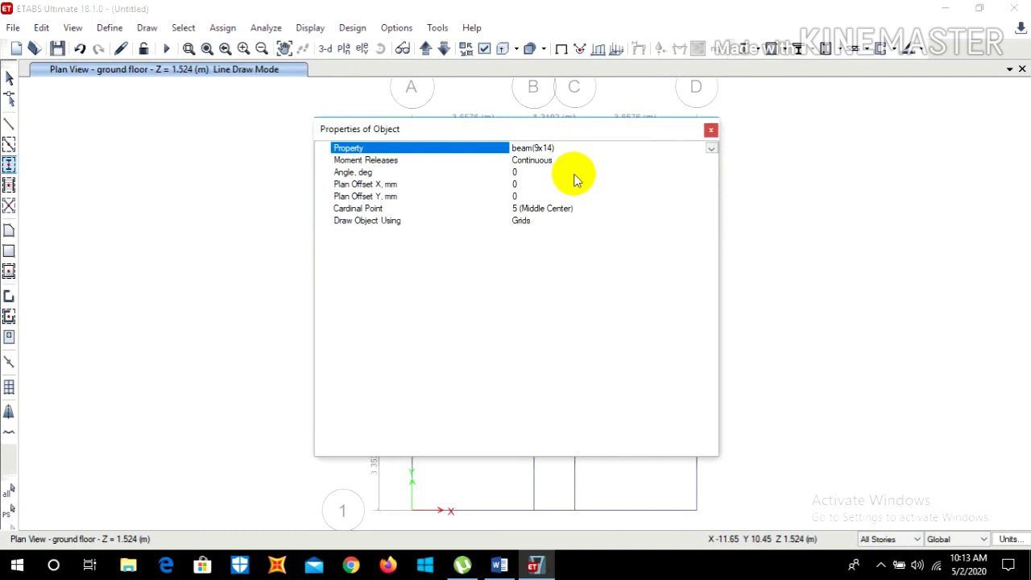
pyautogui.click(711, 131)
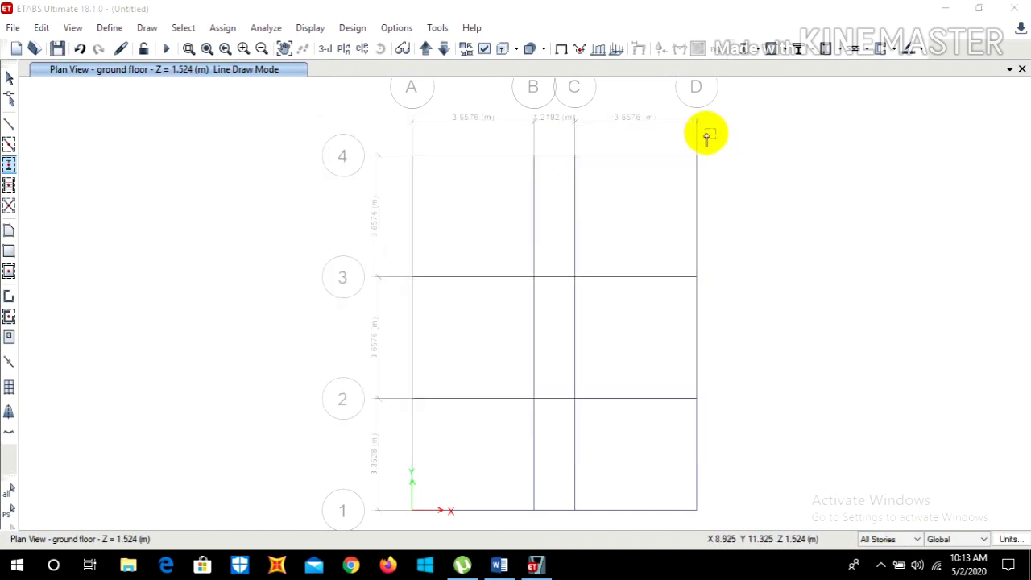
# Place columns at the intersections of grid lines A, B, C and D with grid lines 4 and 3.
pyautogui.click(412, 155)
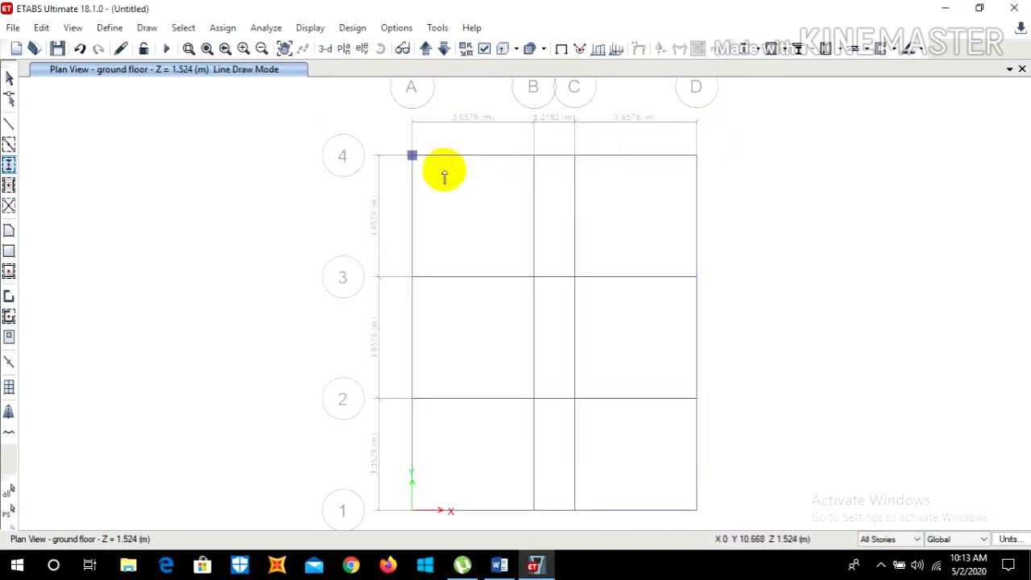
pyautogui.click(534, 156)
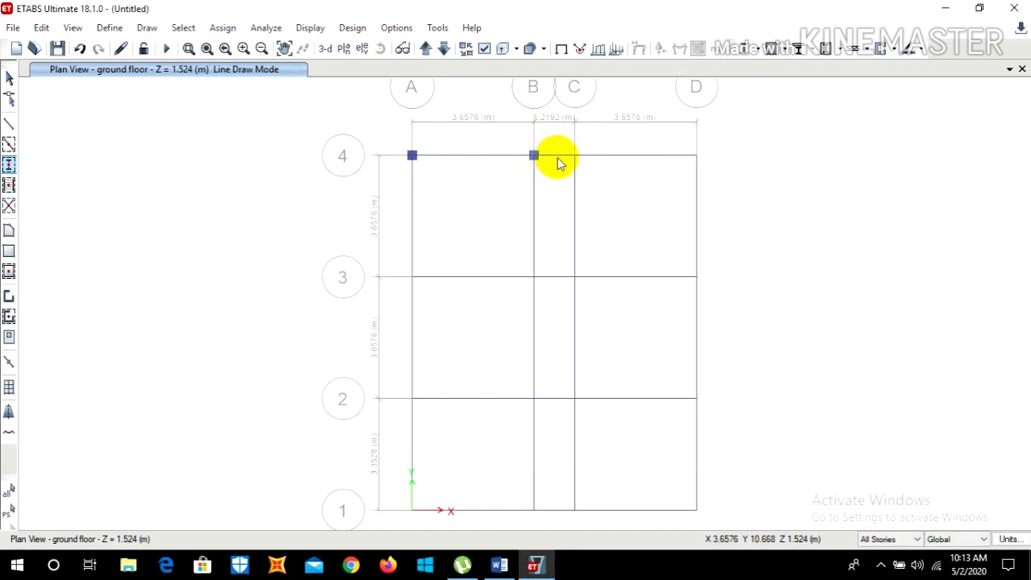
pyautogui.click(574, 155)
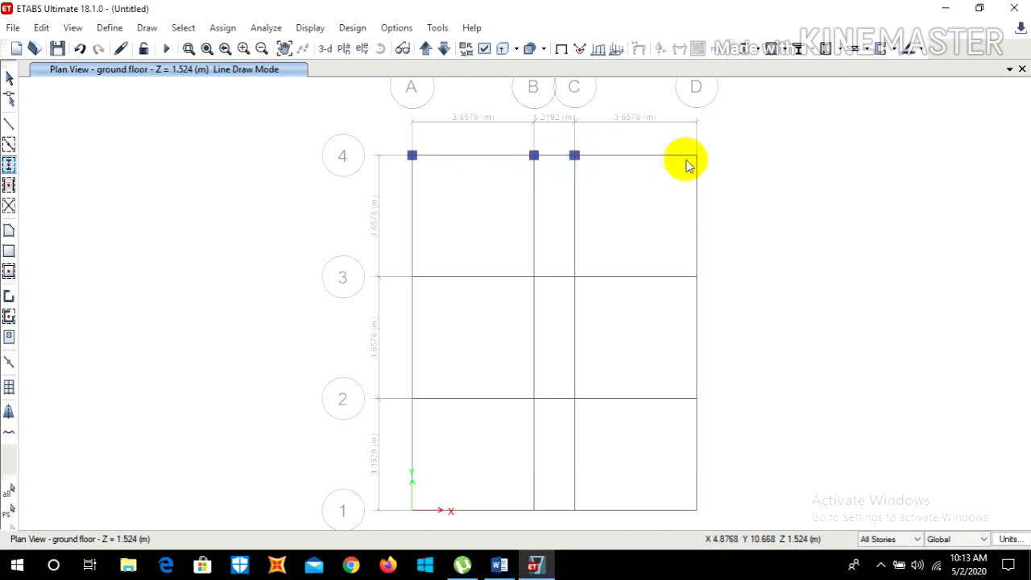
pyautogui.click(696, 155)
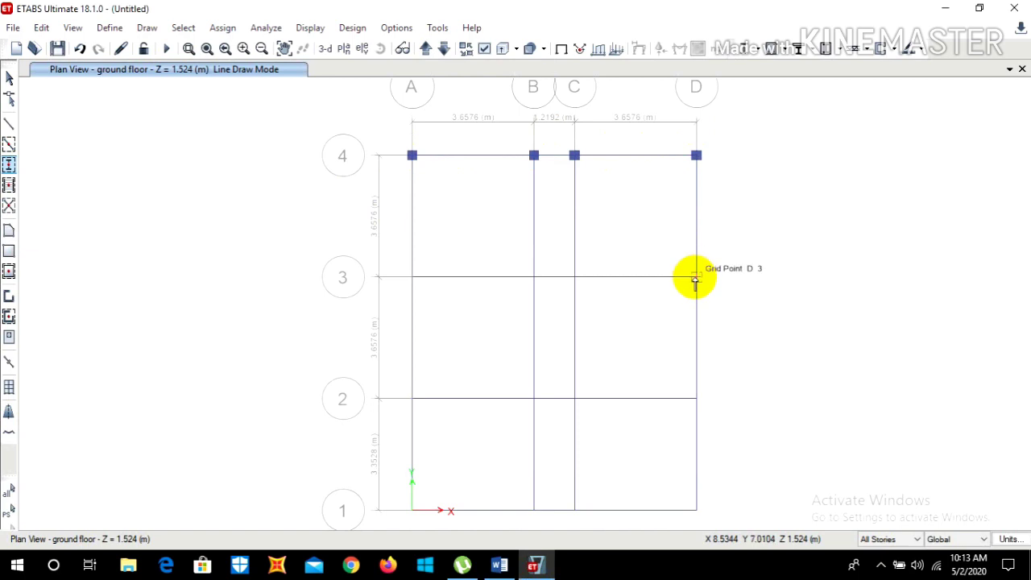
pyautogui.click(696, 277)
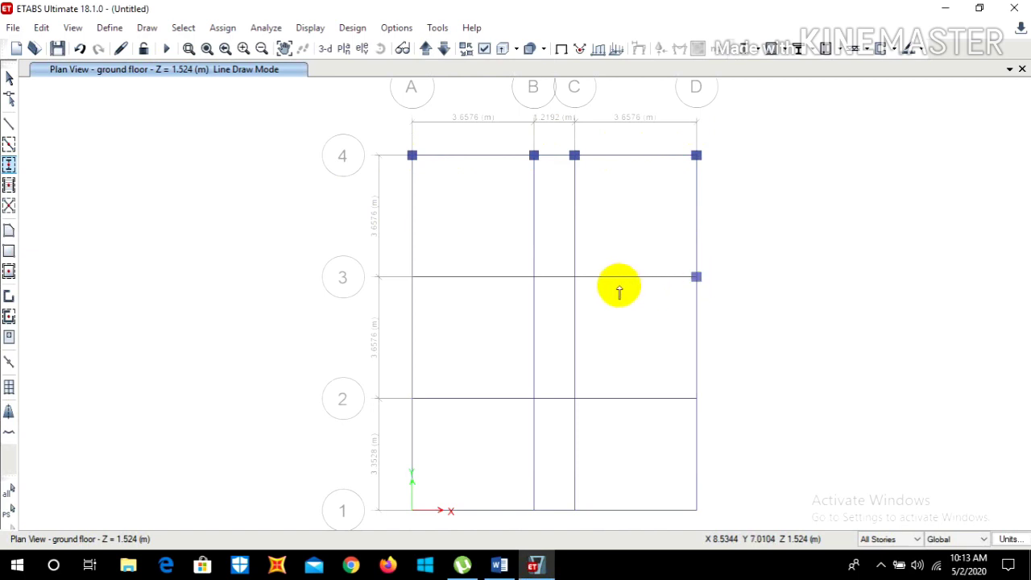
pyautogui.click(574, 277)
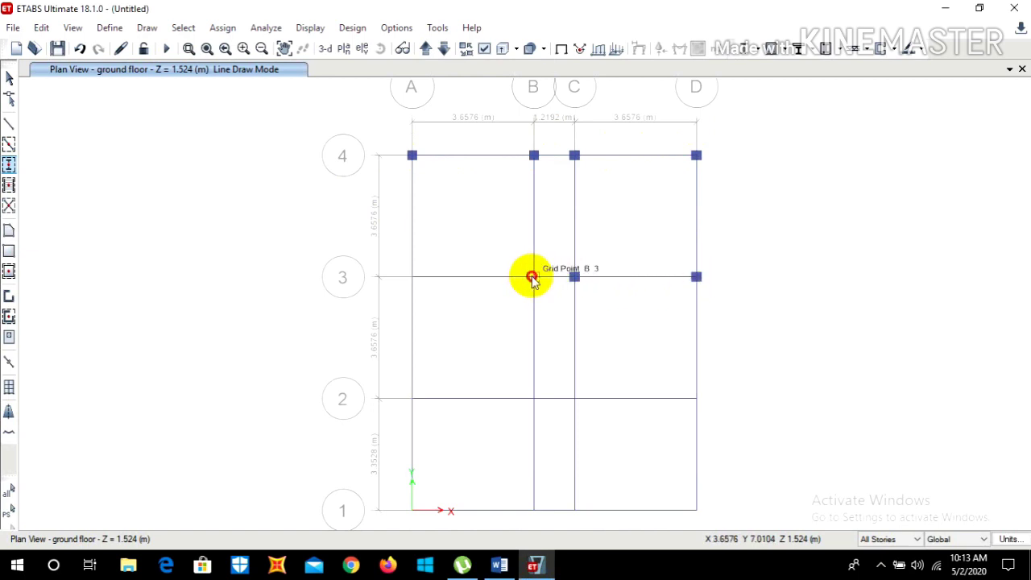
pyautogui.click(533, 277)
pyautogui.click(411, 277)
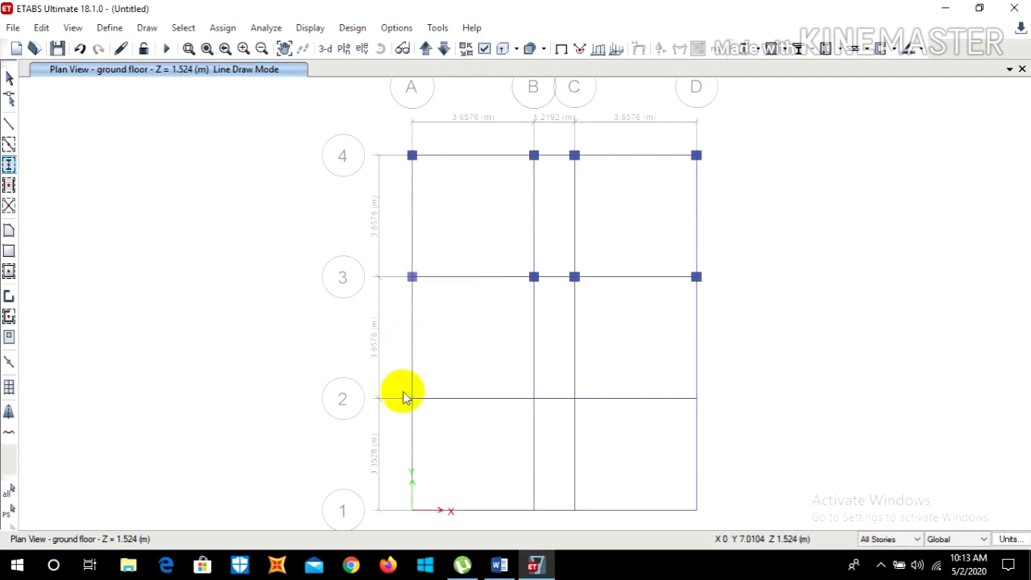
# Place columns at the intersections of grid lines A to D with grid lines 2 and 1, and return to selection mode.
pyautogui.click(411, 399)
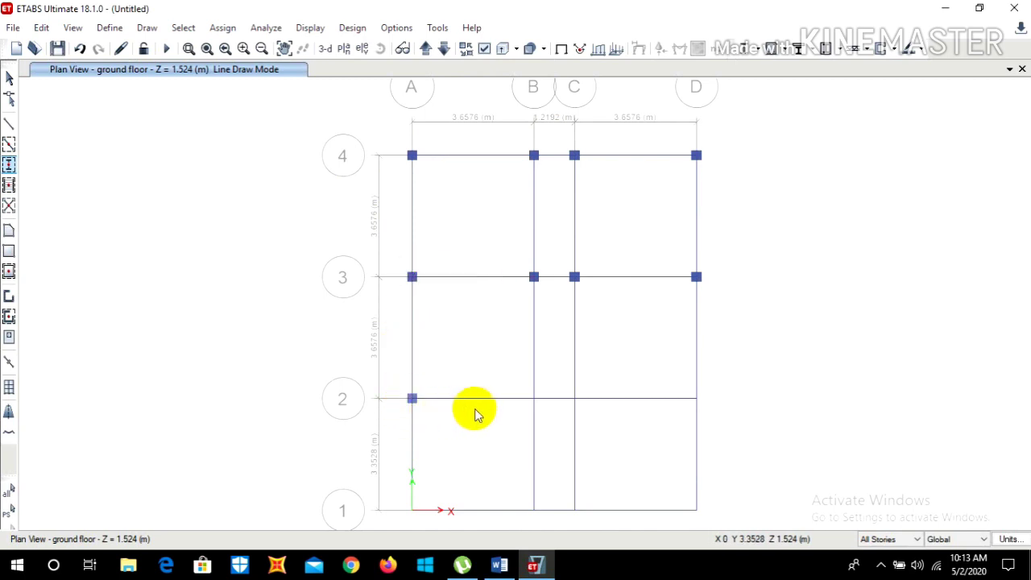
pyautogui.click(534, 398)
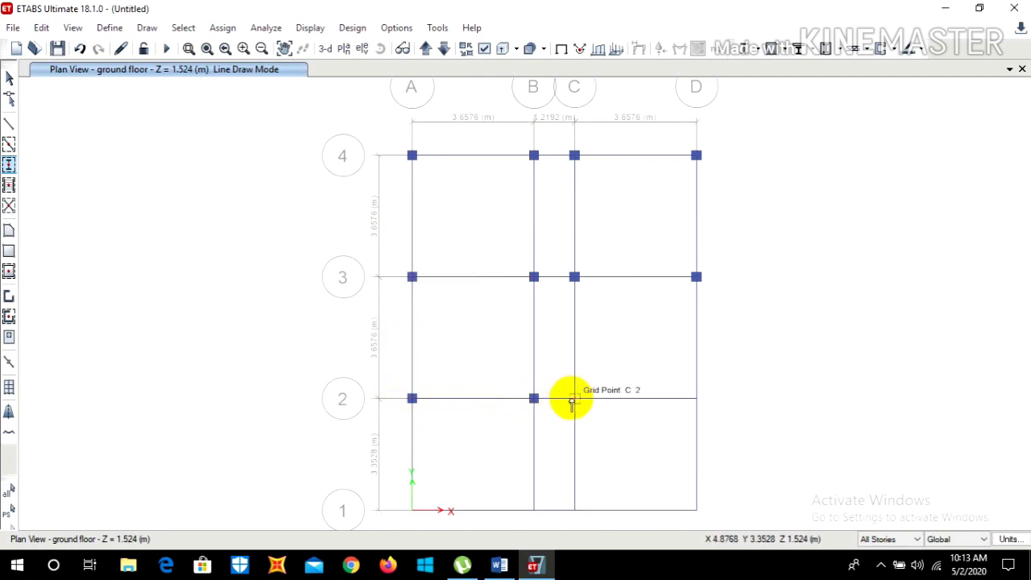
pyautogui.click(574, 399)
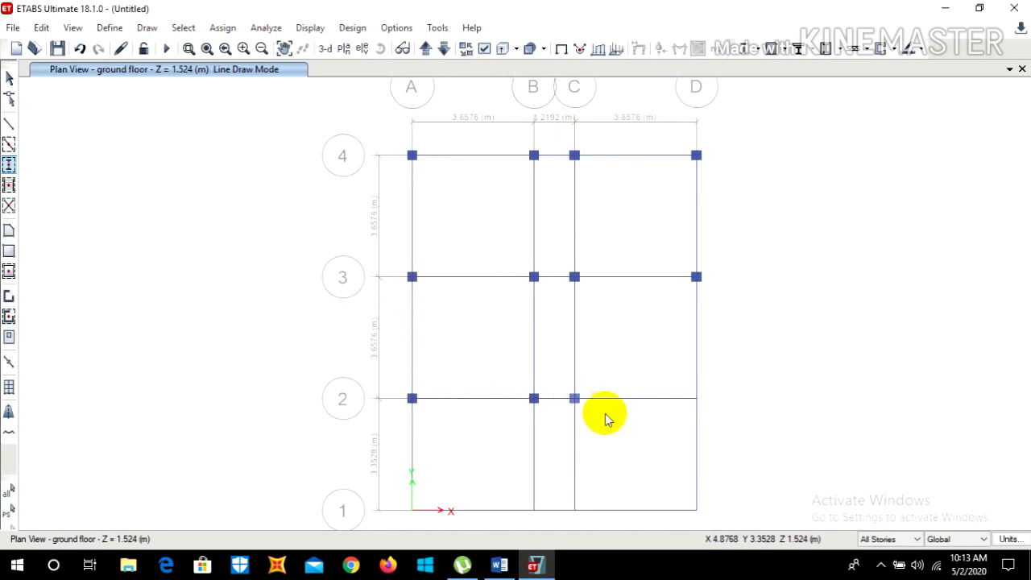
pyautogui.click(696, 399)
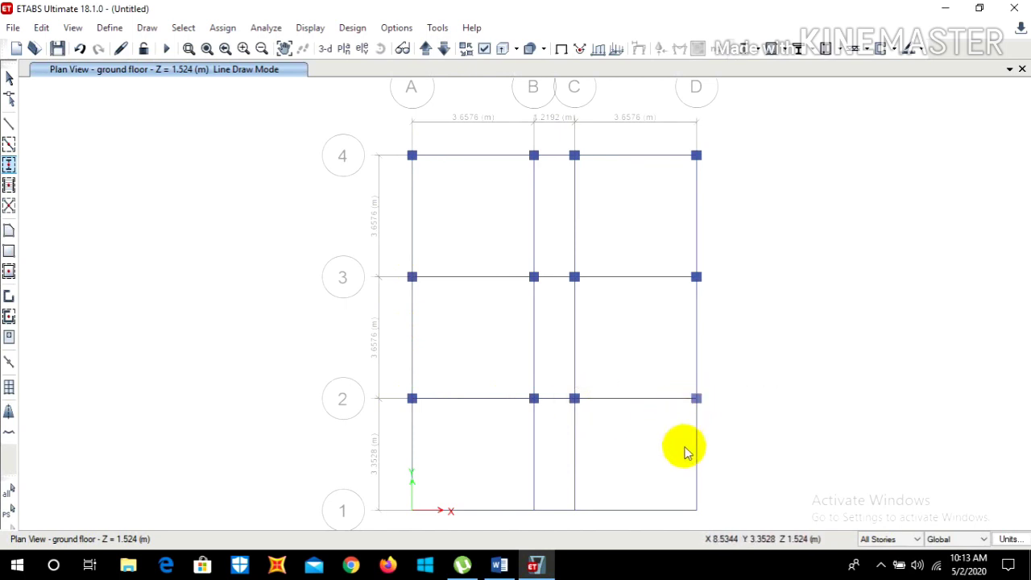
pyautogui.click(696, 510)
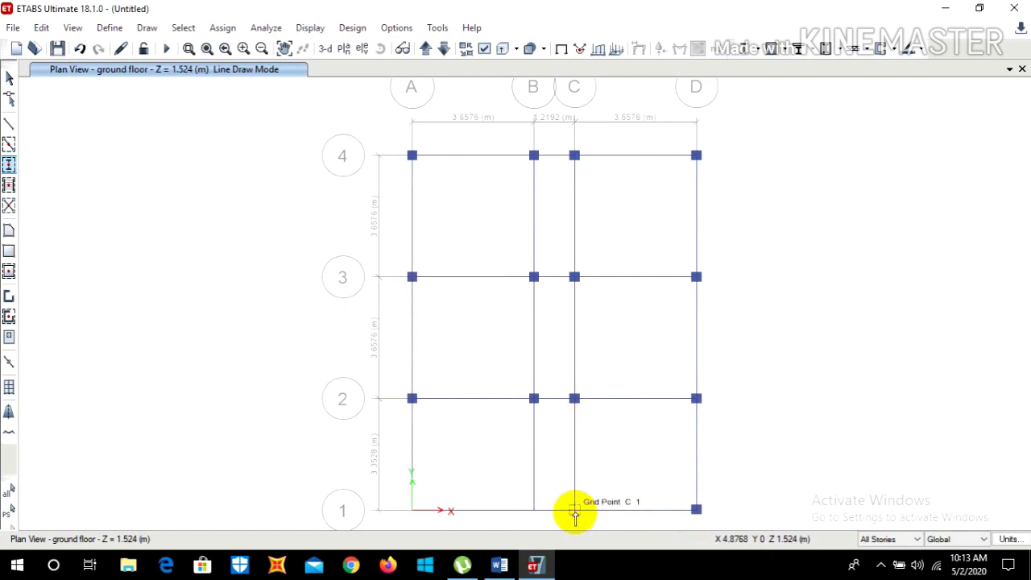
pyautogui.click(574, 510)
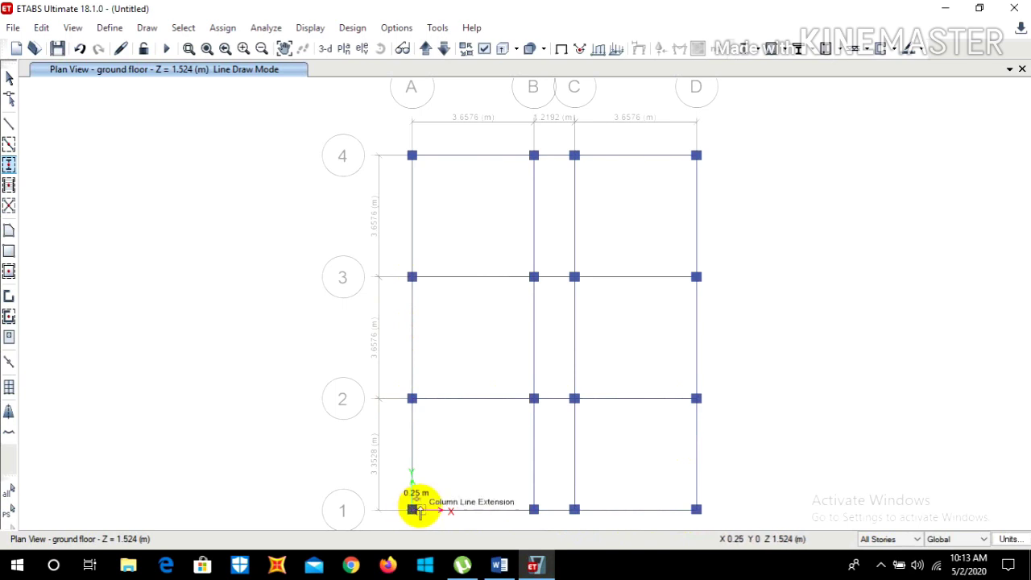
pyautogui.click(8, 80)
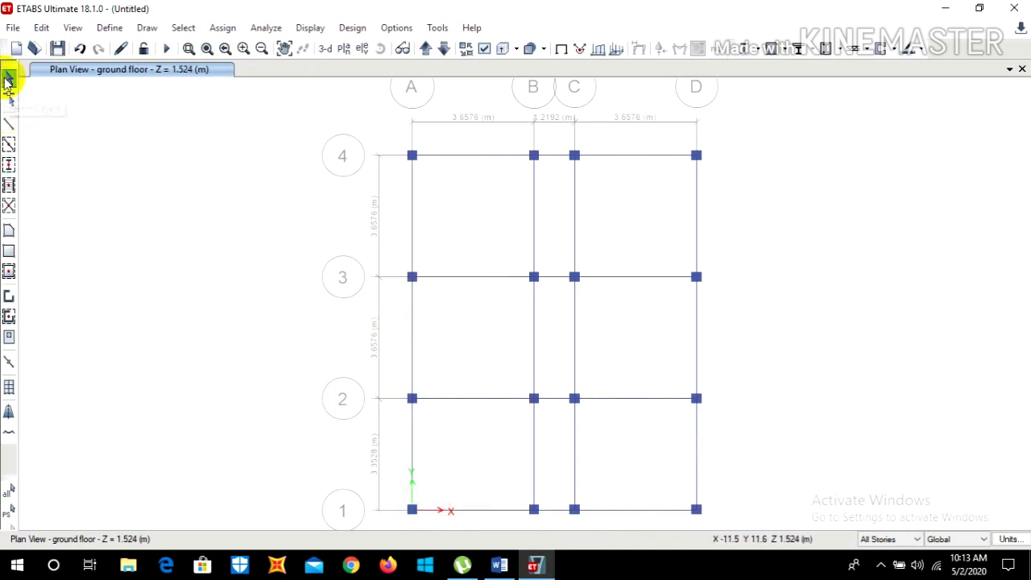
# Examine the columns of all stories in the 3D view from a rotated angle.
pyautogui.click(325, 50)
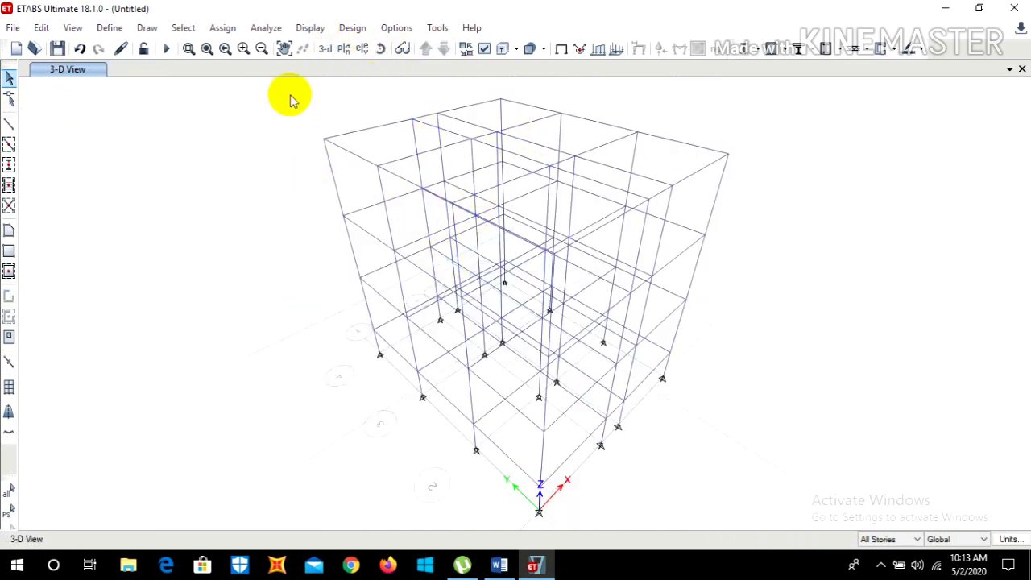
pyautogui.click(382, 50)
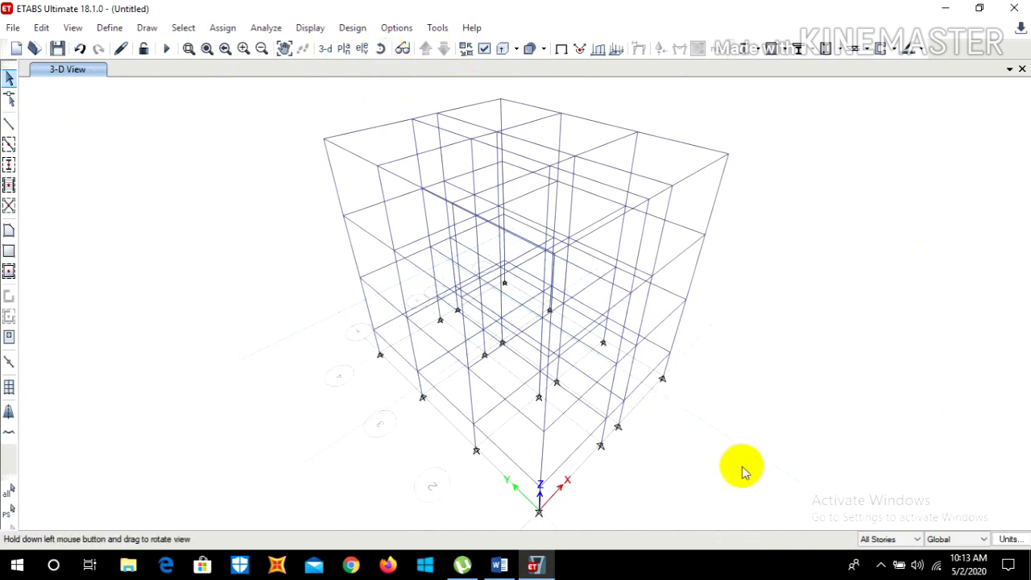
pyautogui.moveTo(717, 395); pyautogui.dragTo(651, 421)
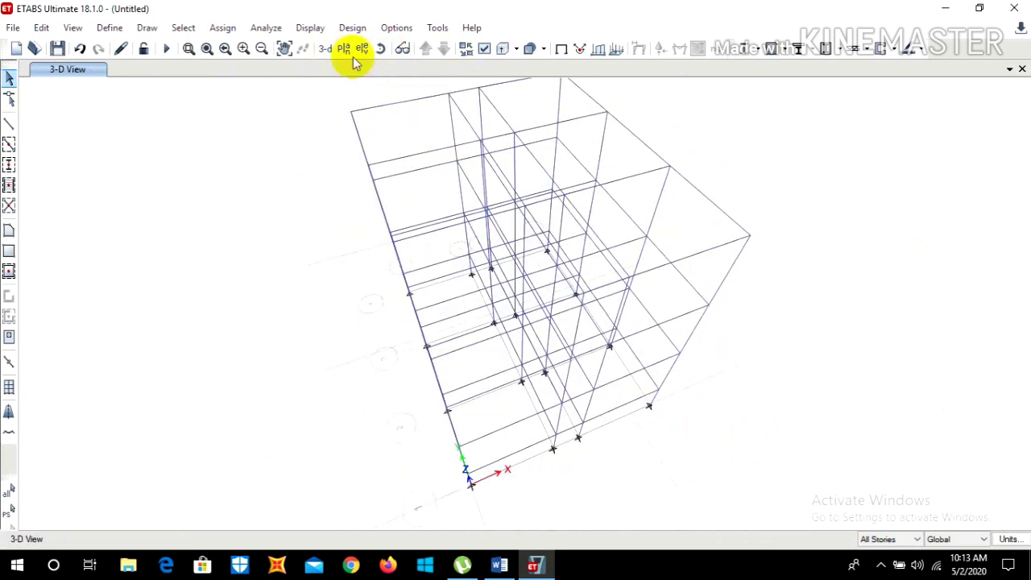
# In the Base plan view with One Story active, assign fixed restraints in all translations and rotations to all the base joints.
pyautogui.click(344, 49)
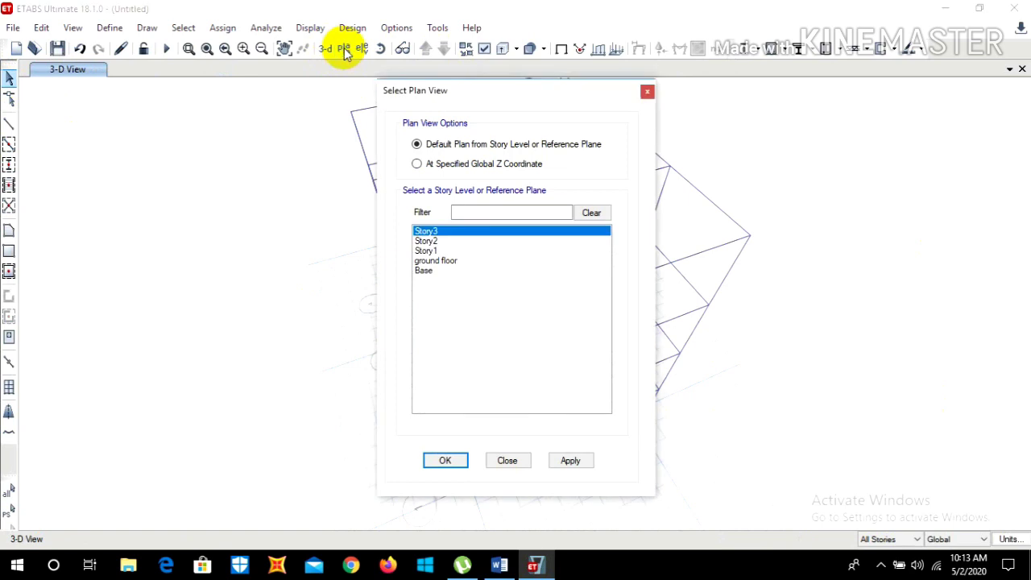
pyautogui.click(425, 273)
pyautogui.click(448, 460)
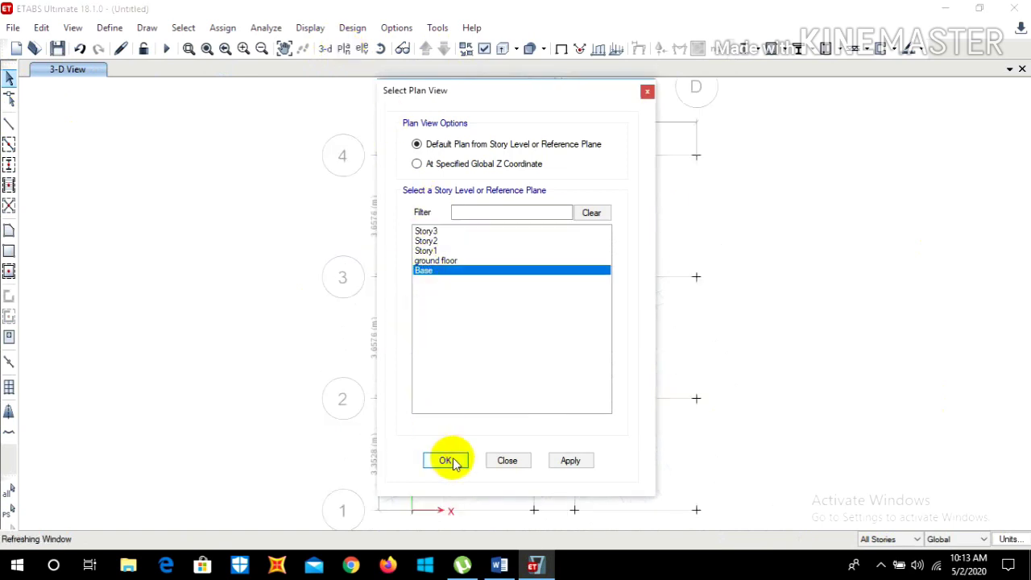
pyautogui.click(880, 539)
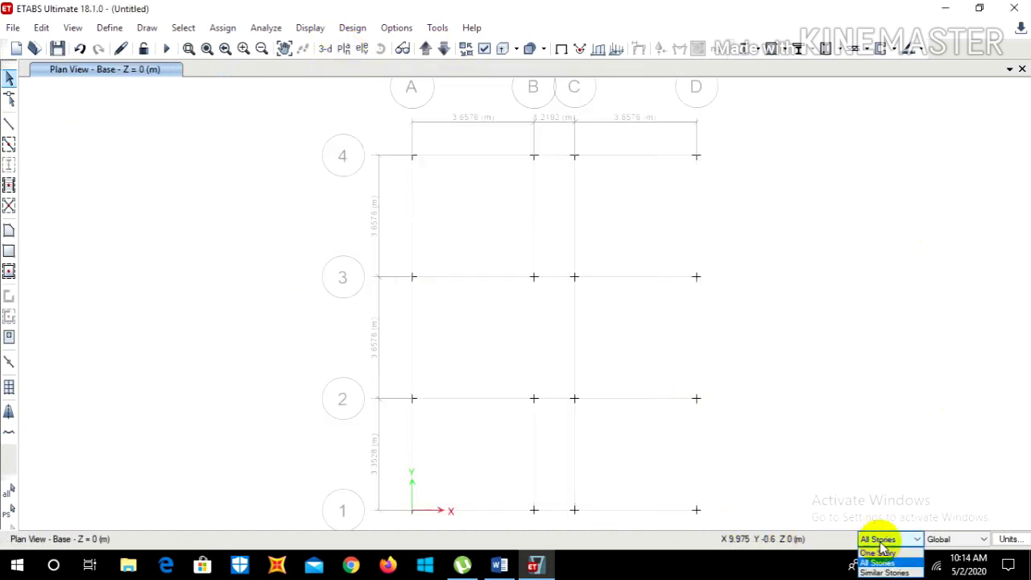
pyautogui.click(879, 554)
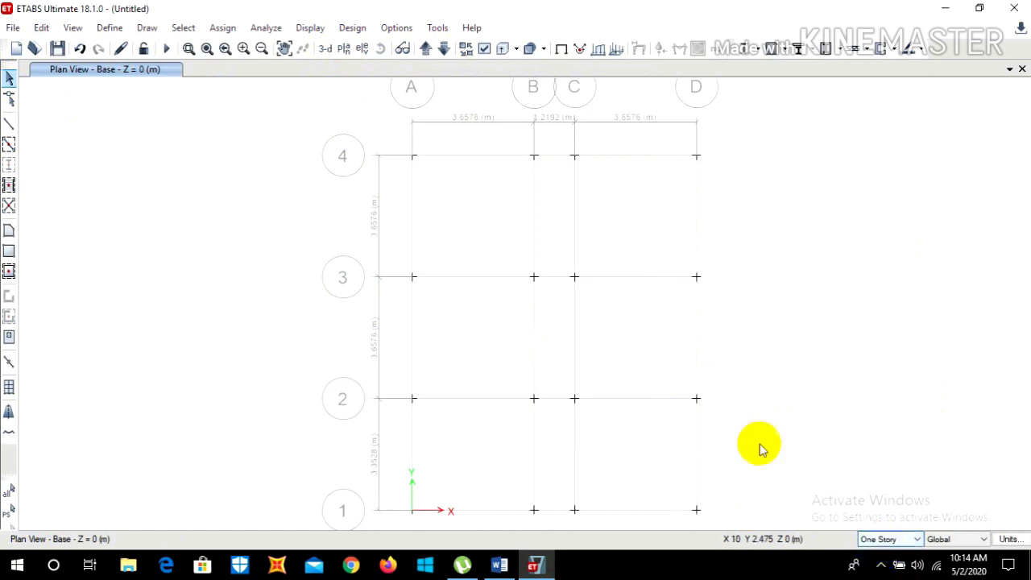
pyautogui.moveTo(300, 100); pyautogui.dragTo(804, 528)
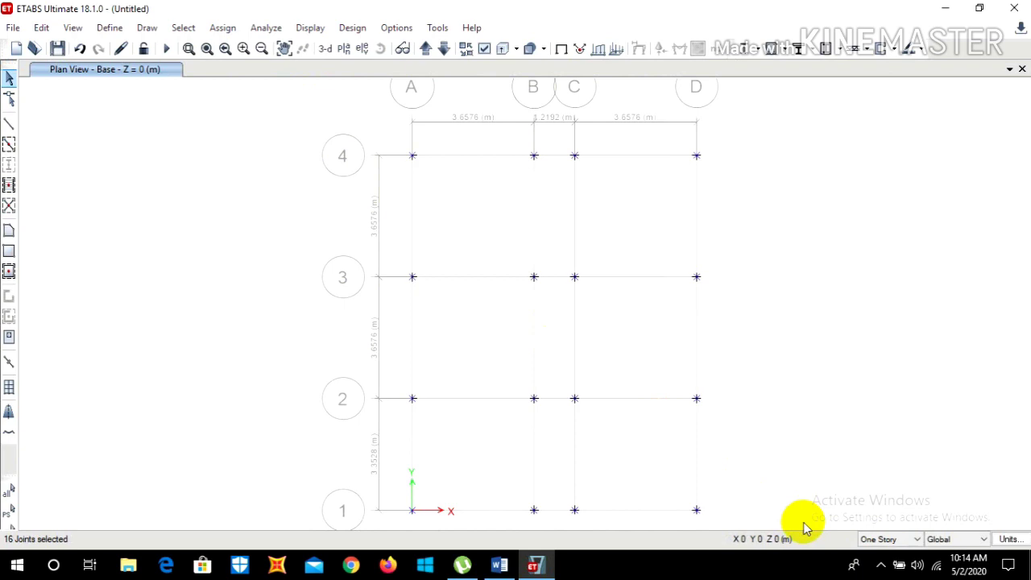
pyautogui.click(224, 27)
pyautogui.moveTo(242, 49)
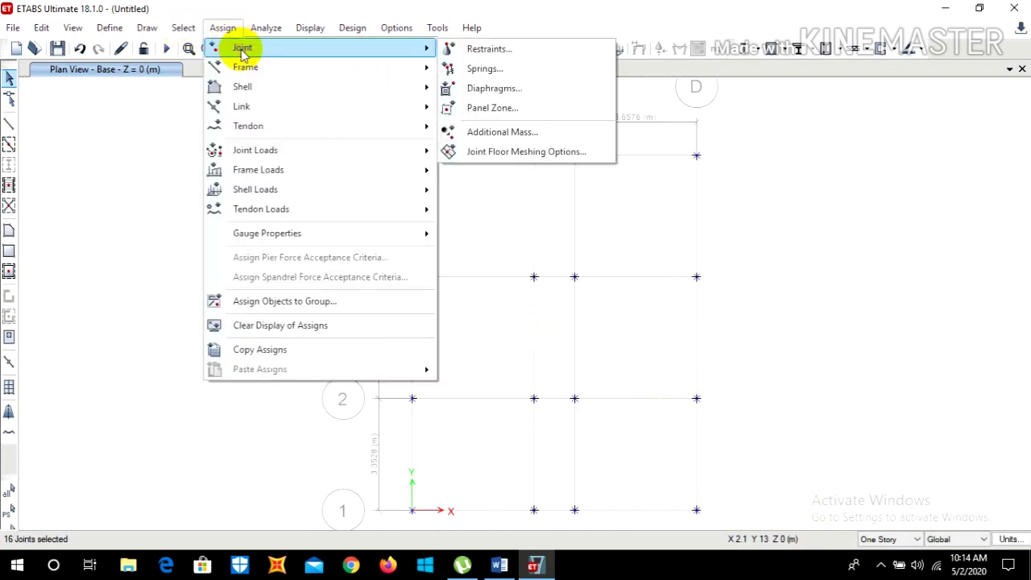
pyautogui.click(493, 47)
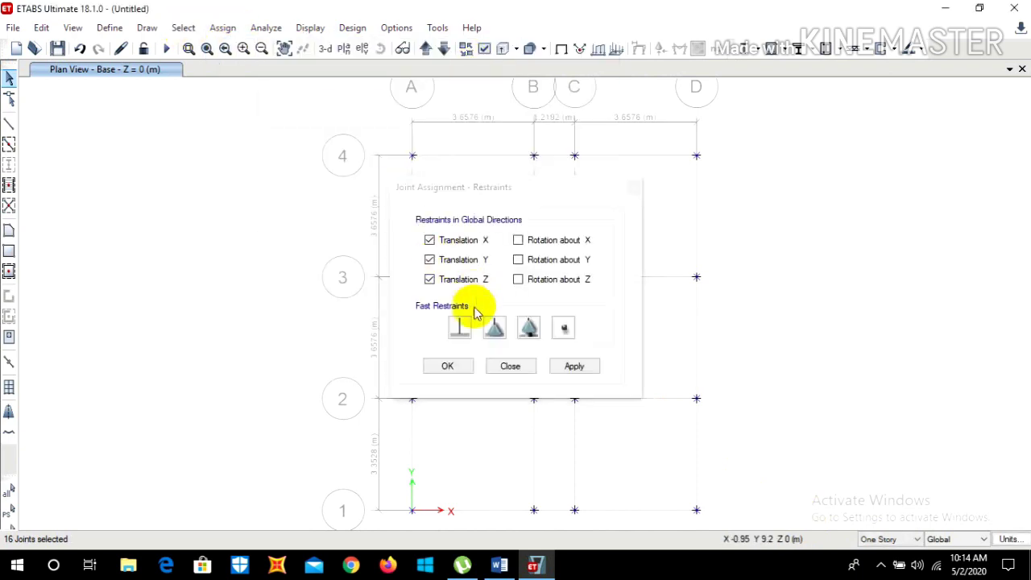
pyautogui.click(460, 328)
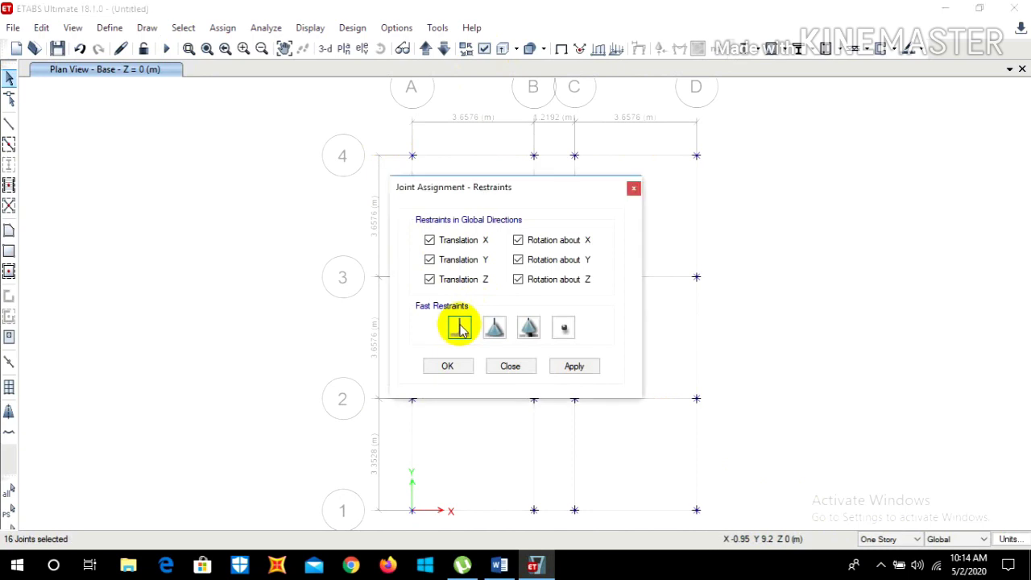
pyautogui.click(444, 366)
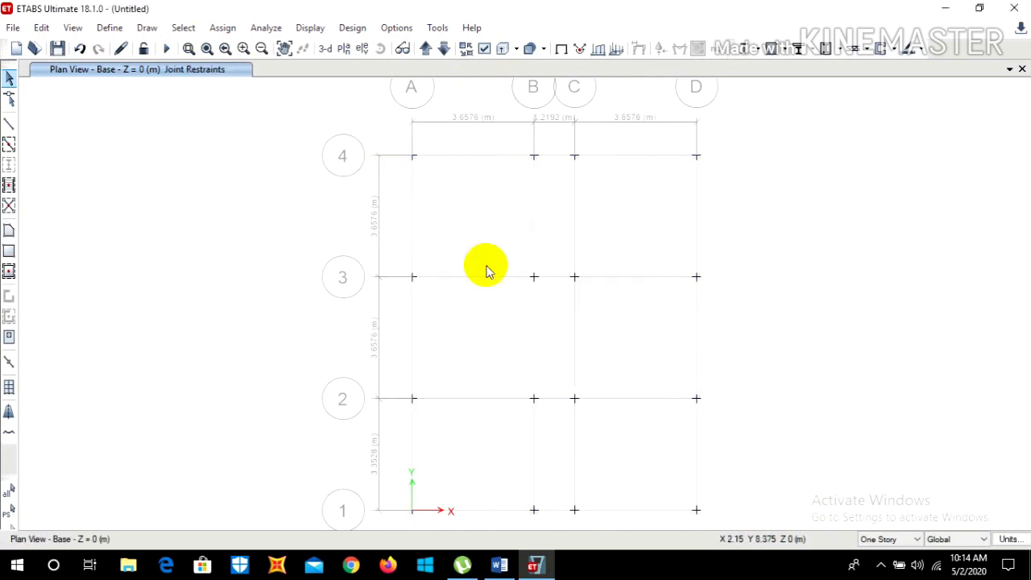
# Check the base supports in the default 3D view, and return to the ground floor plan view.
pyautogui.click(325, 50)
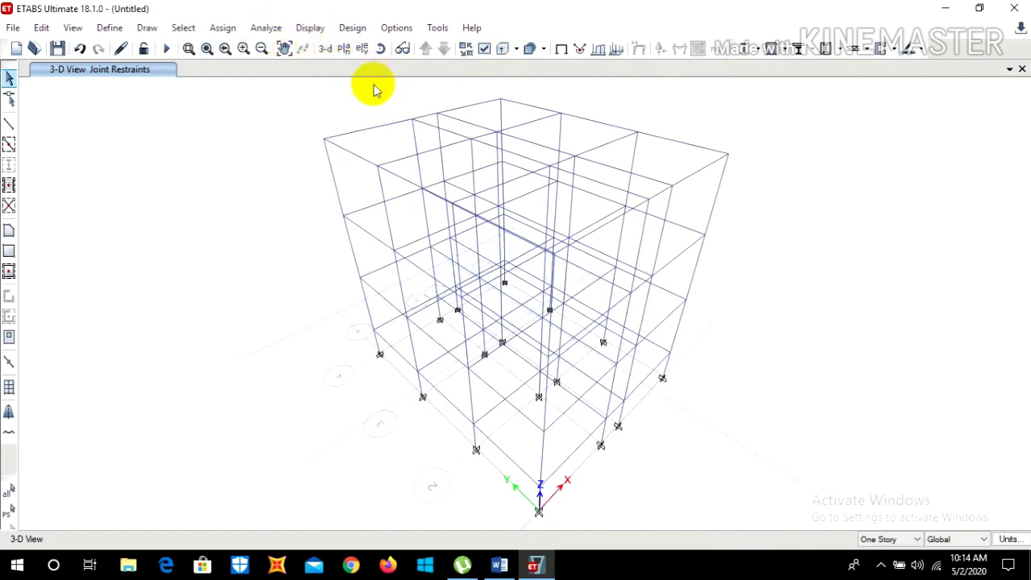
pyautogui.click(344, 50)
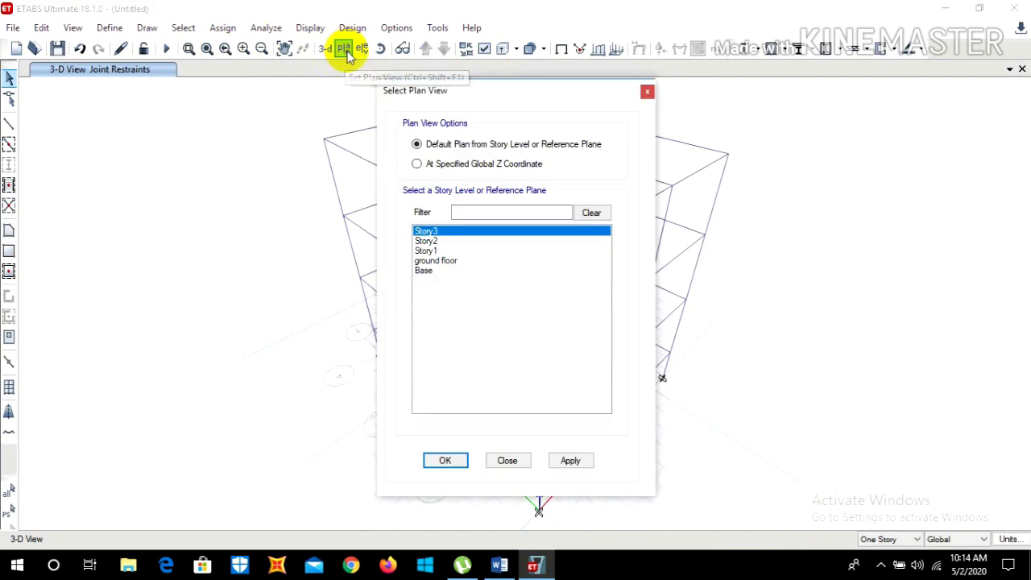
pyautogui.click(431, 260)
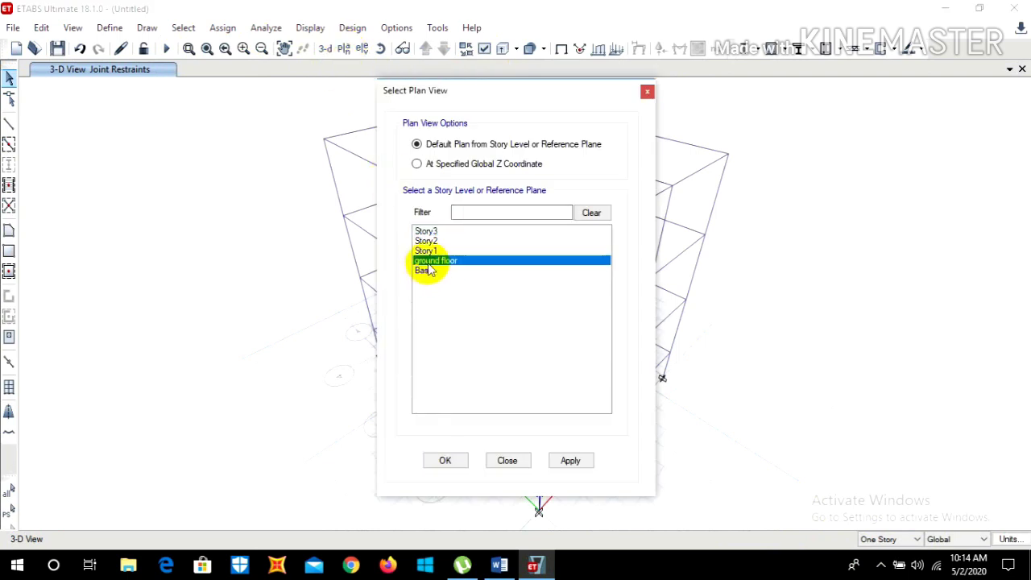
pyautogui.click(440, 459)
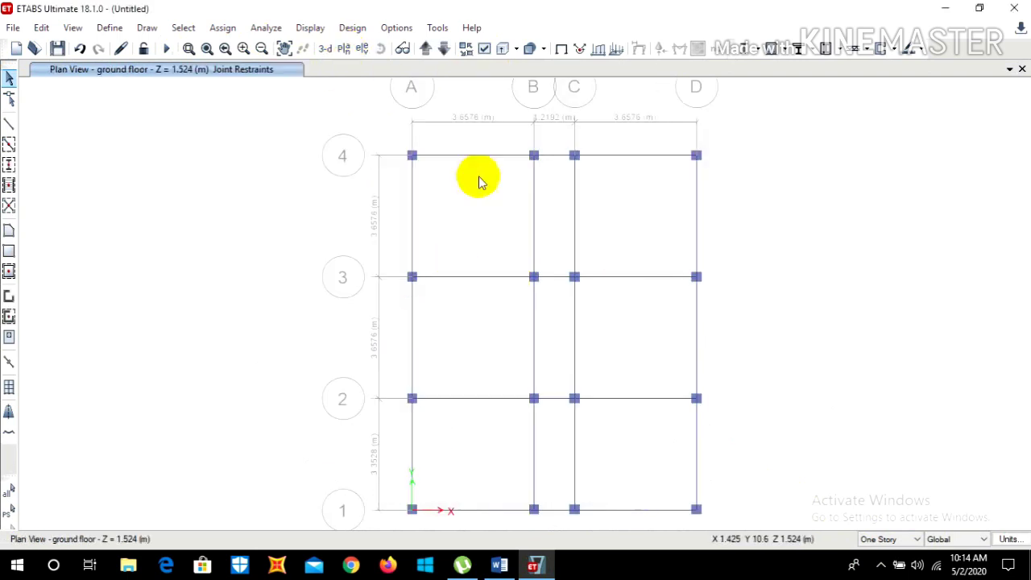
# Display the frame section names on the beams in the ground floor plan view.
pyautogui.click(484, 50)
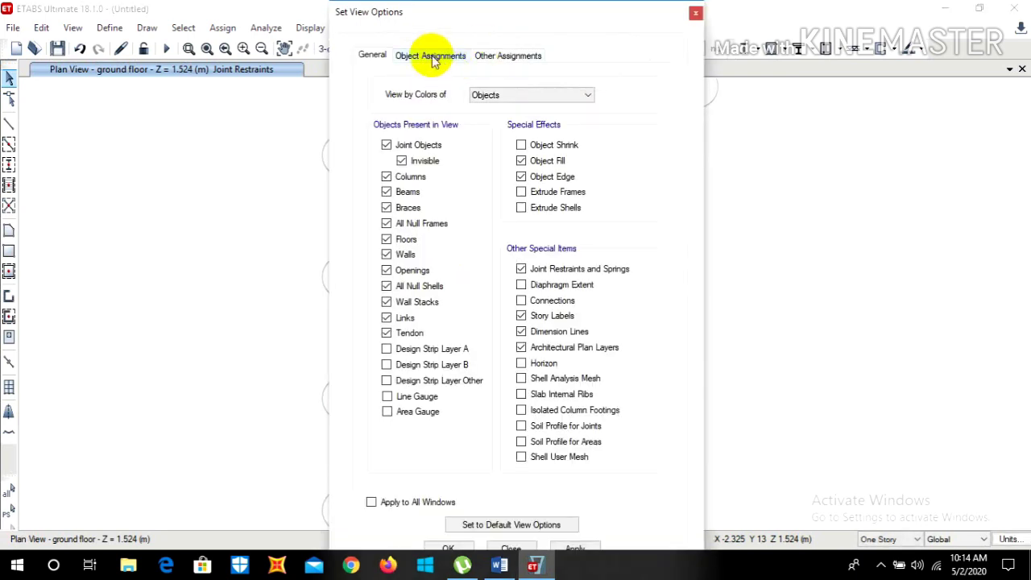
pyautogui.click(434, 58)
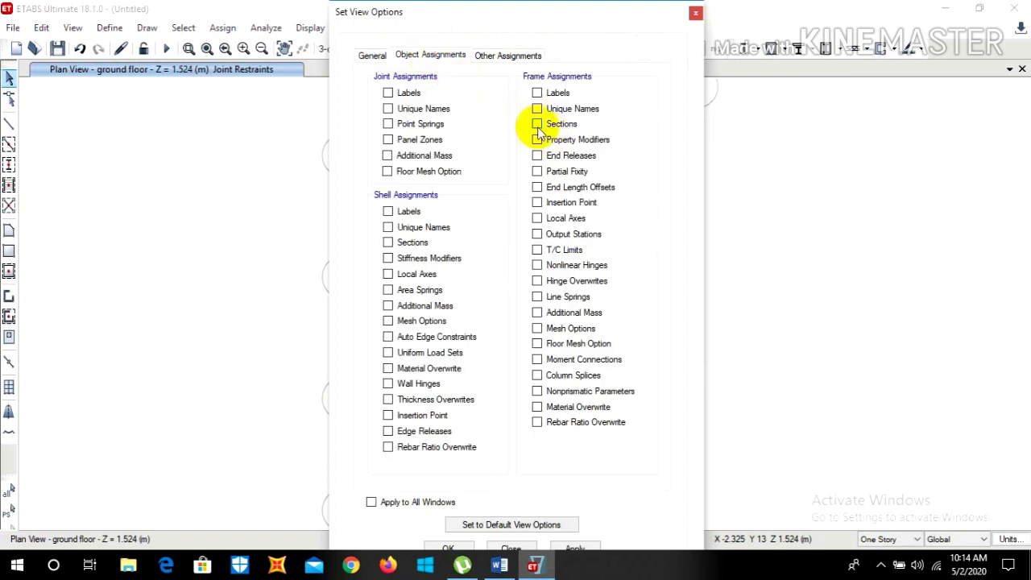
pyautogui.click(576, 550)
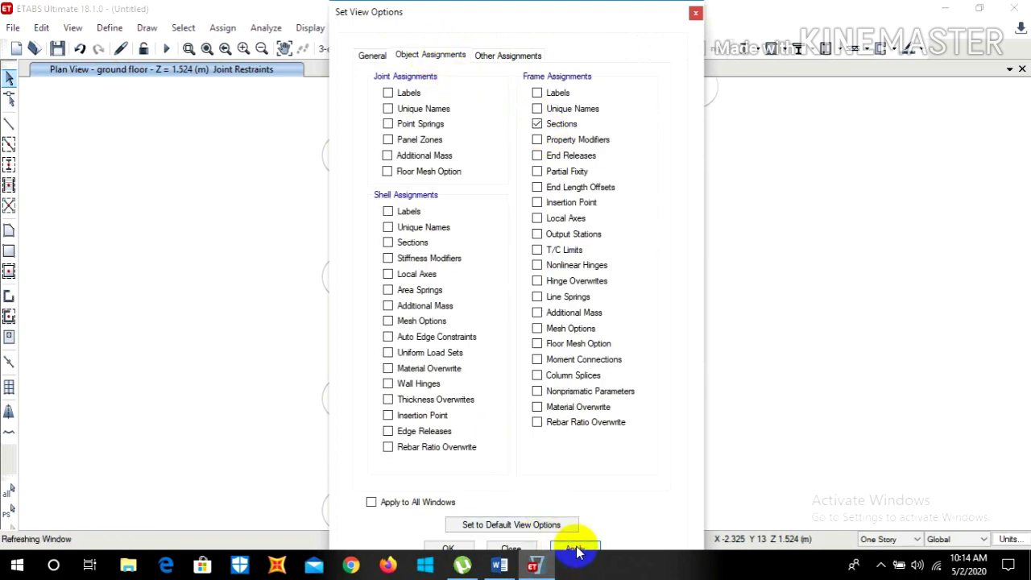
pyautogui.click(444, 547)
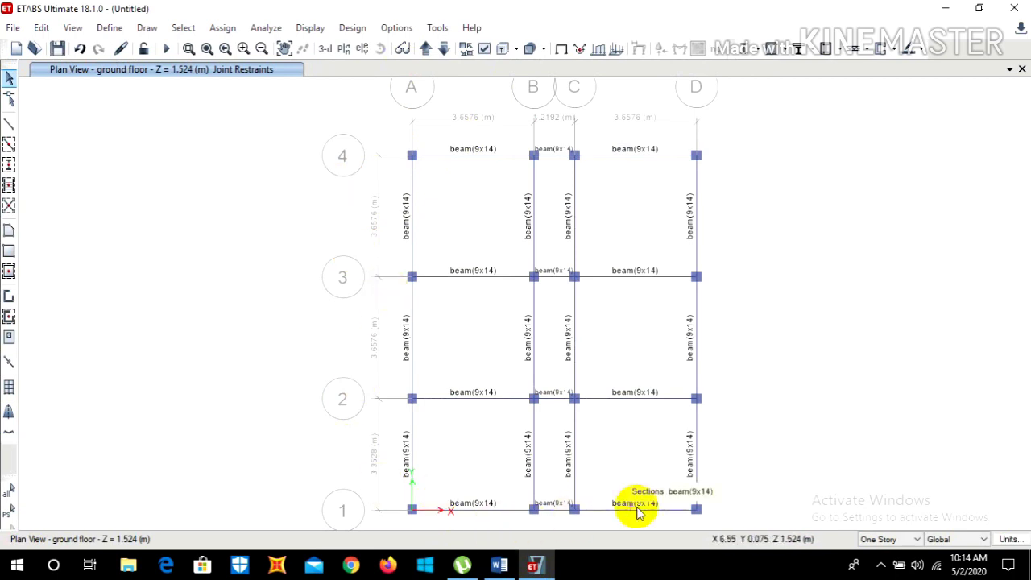
# Check the beam section names in the plan view of each story, cycling back to the ground floor.
pyautogui.click(425, 50)
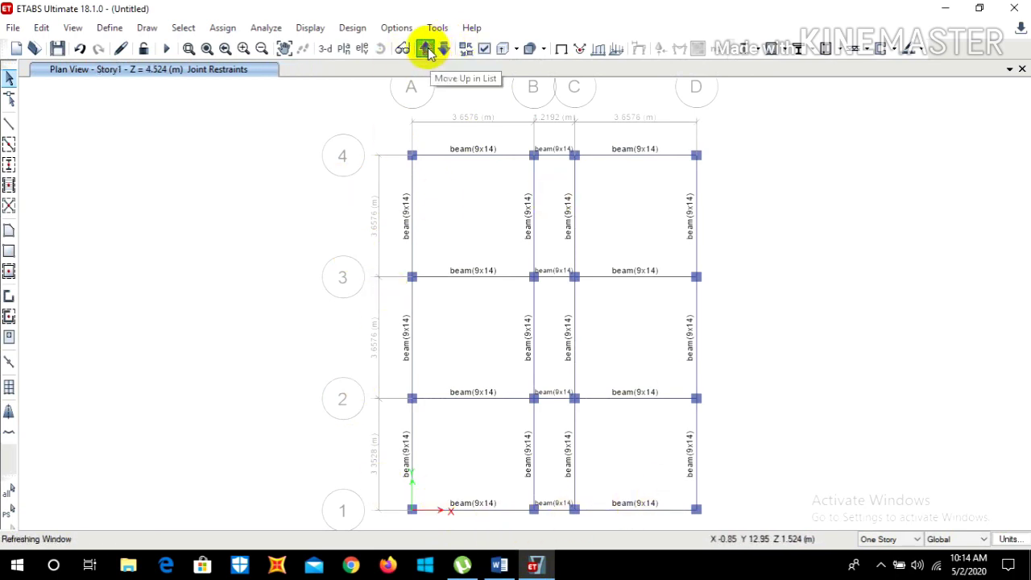
pyautogui.click(425, 49)
pyautogui.click(425, 49)
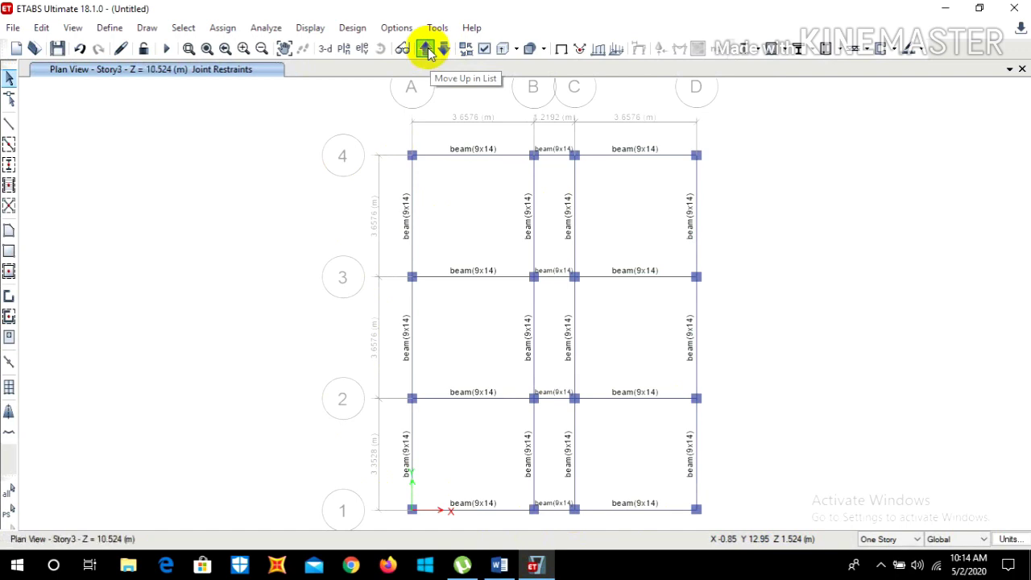
pyautogui.click(425, 49)
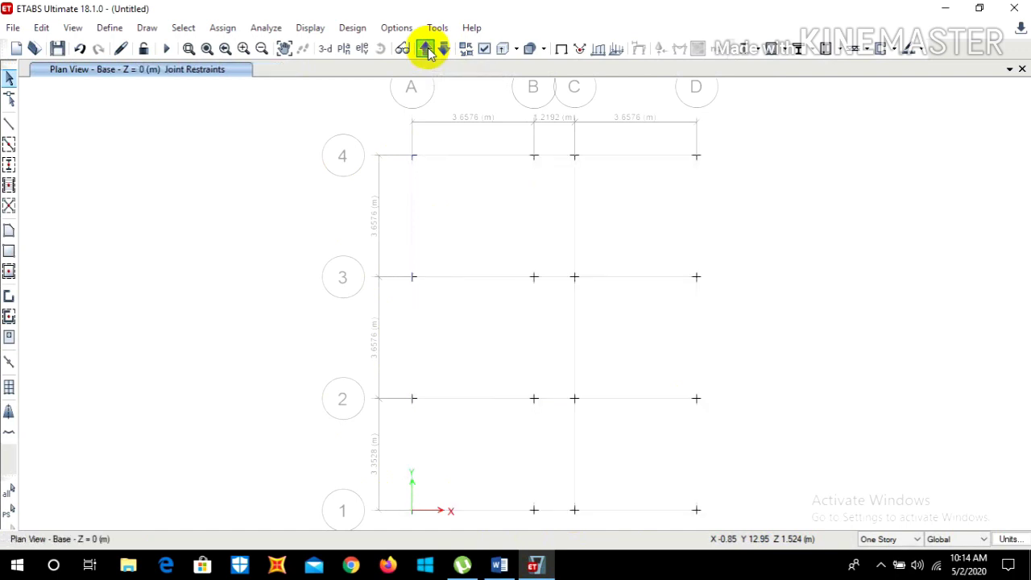
pyautogui.click(426, 49)
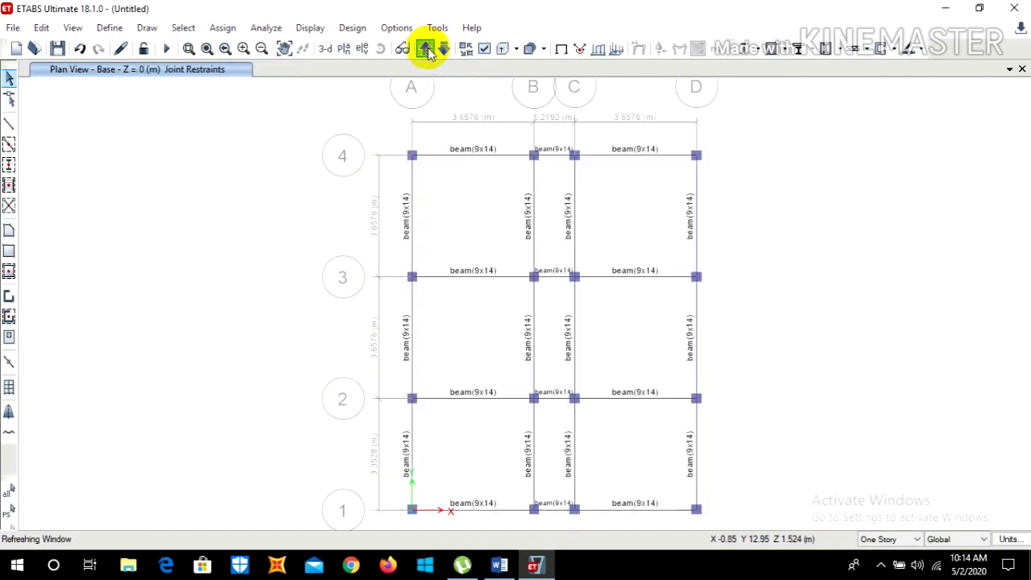
# Check the beam and column section names in the elevation views from grid line A through grid line 1.
pyautogui.click(361, 50)
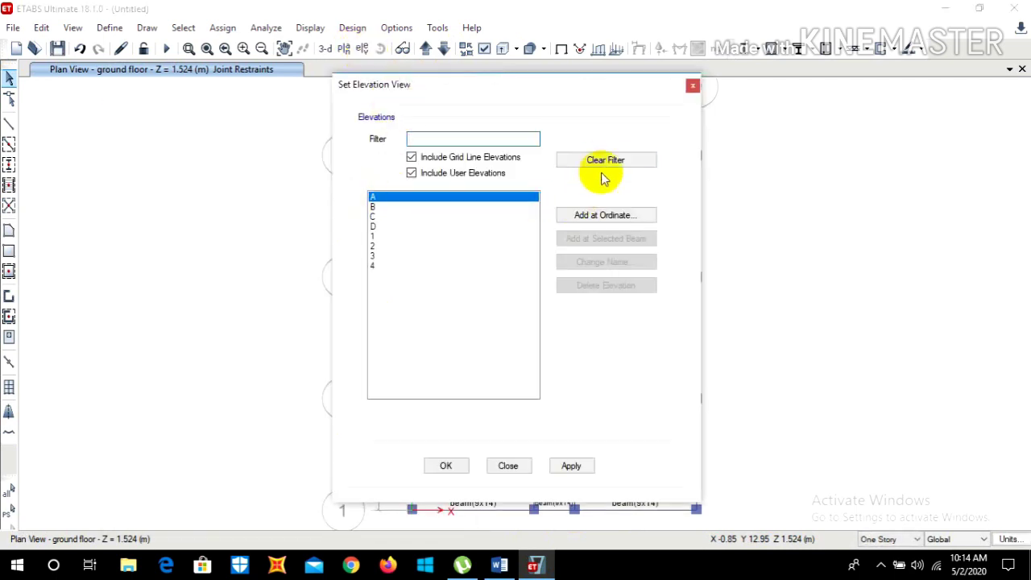
pyautogui.click(449, 467)
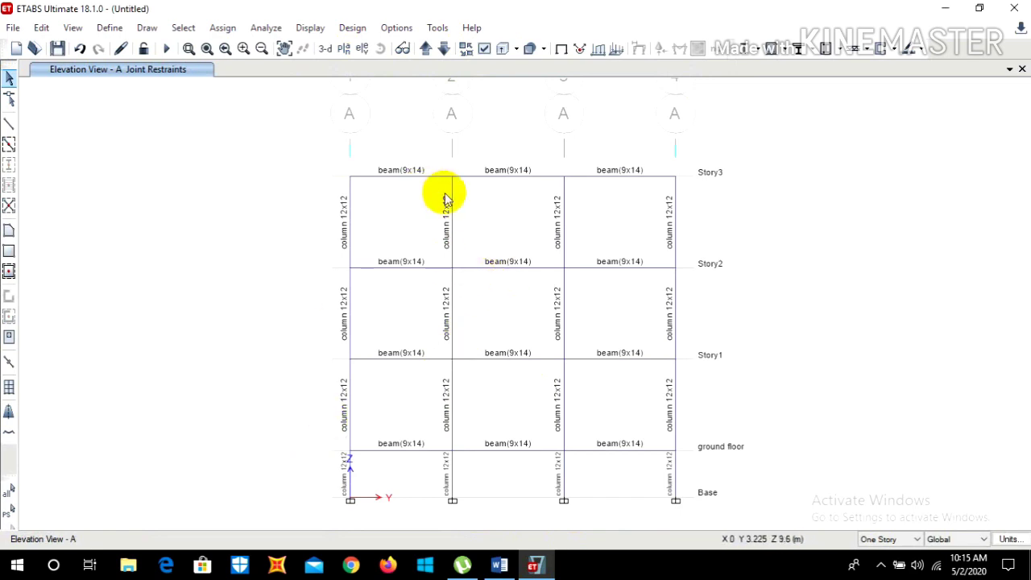
pyautogui.click(425, 50)
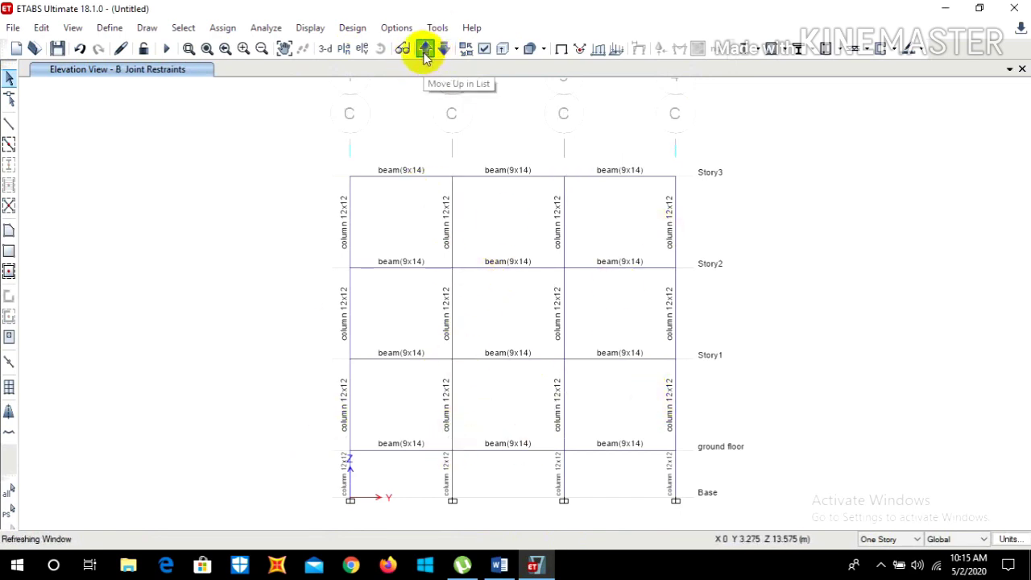
pyautogui.click(425, 50)
pyautogui.click(424, 50)
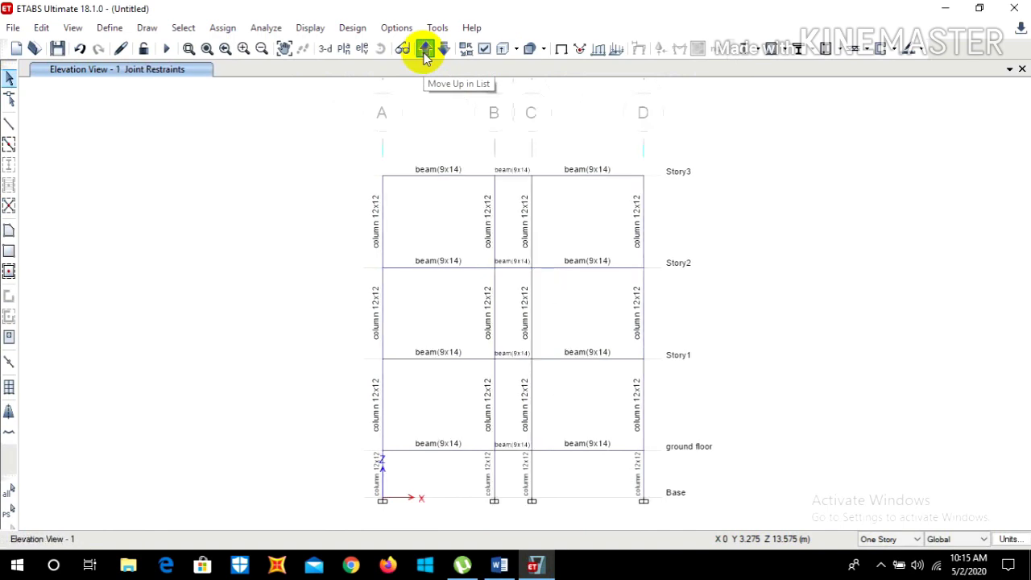
# Hide the frame section names in the elevation view of grid line 1.
pyautogui.click(485, 51)
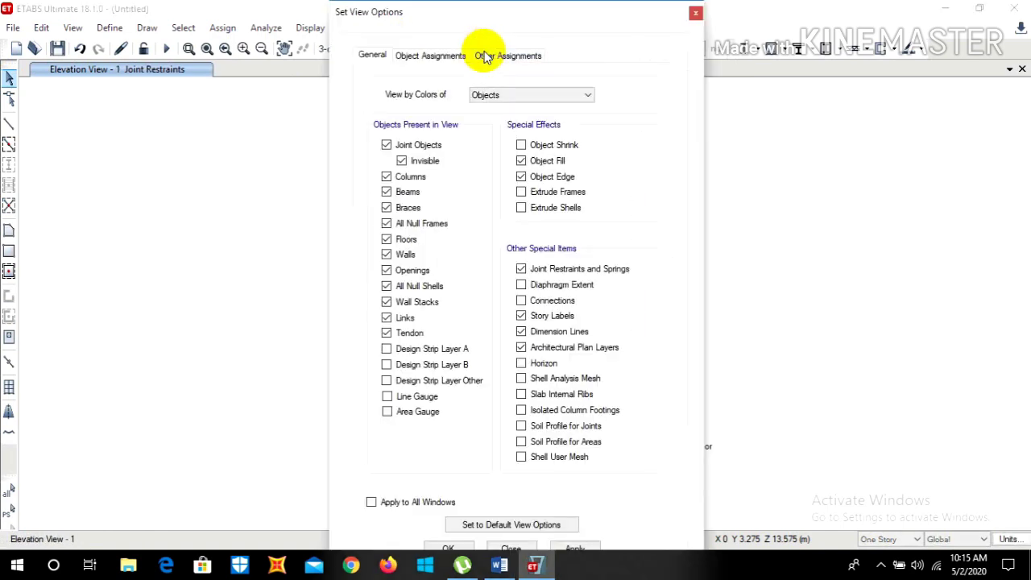
pyautogui.click(431, 54)
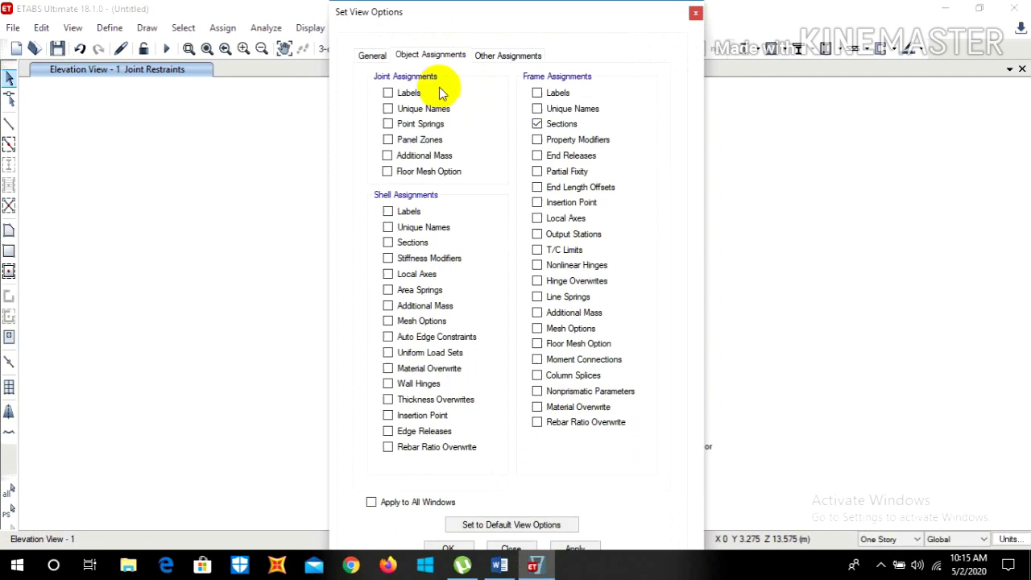
pyautogui.click(537, 123)
pyautogui.click(572, 549)
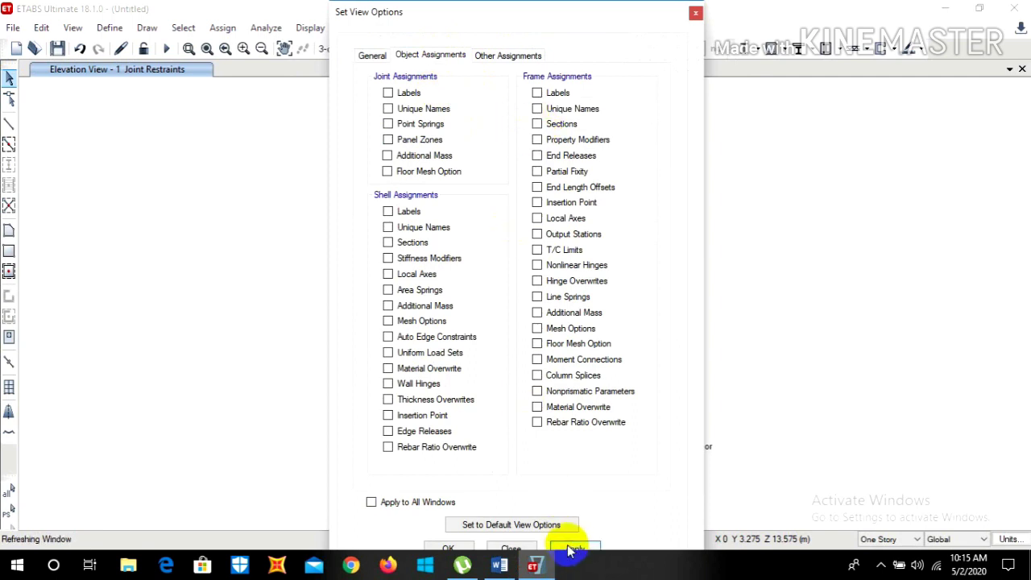
pyautogui.click(441, 549)
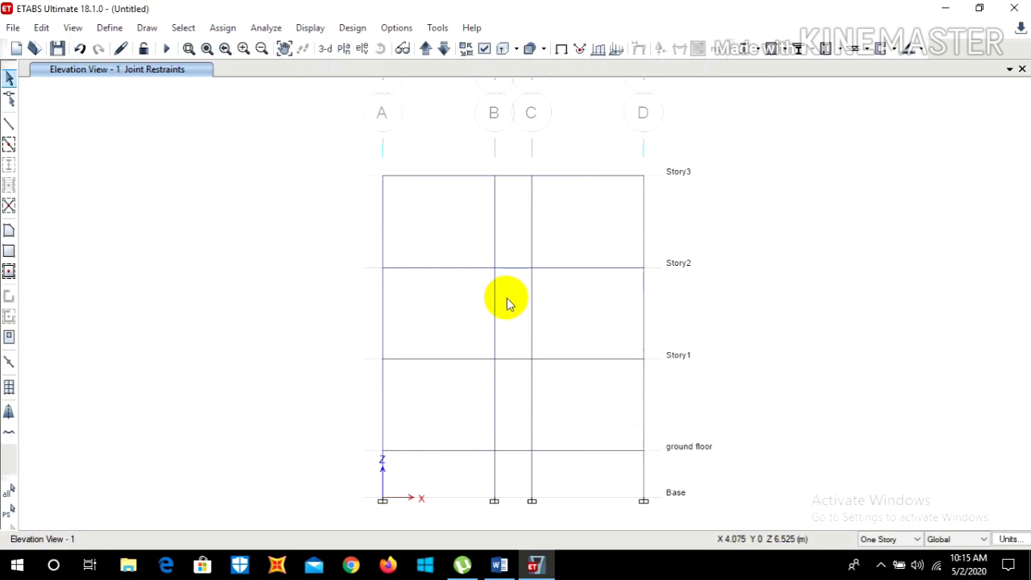
# Show the plan view of Story1.
pyautogui.click(345, 49)
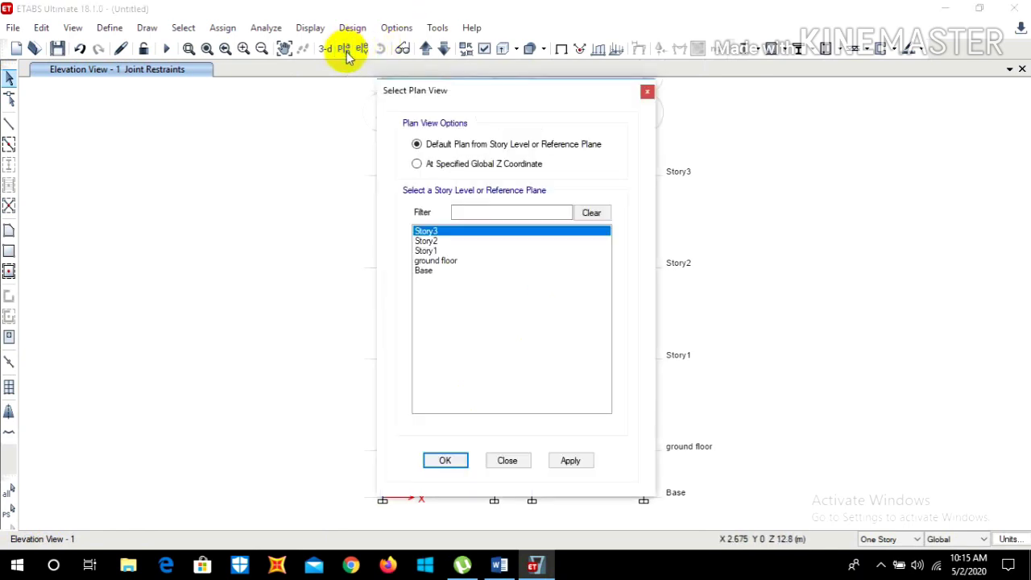
pyautogui.click(428, 250)
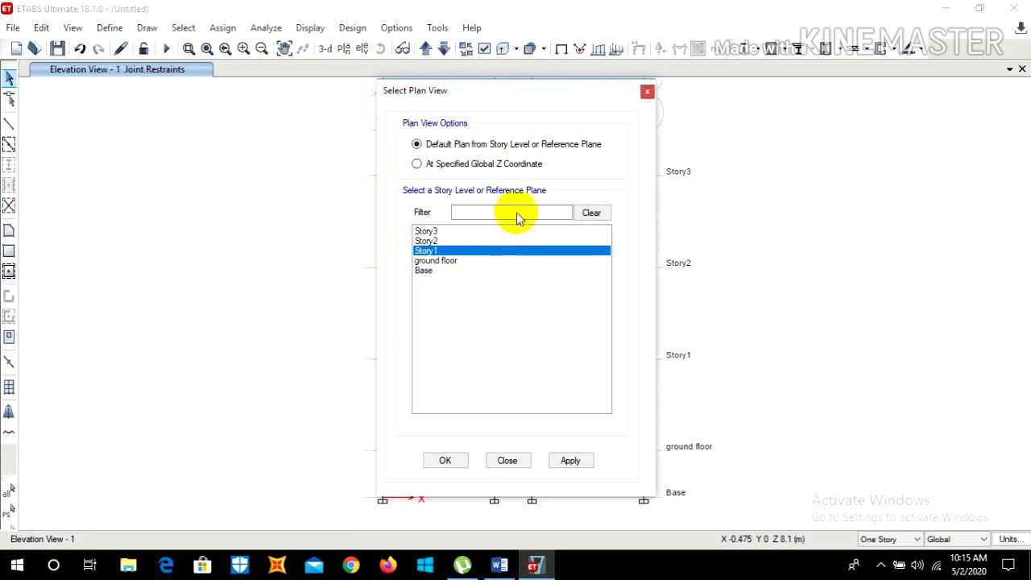
pyautogui.click(454, 461)
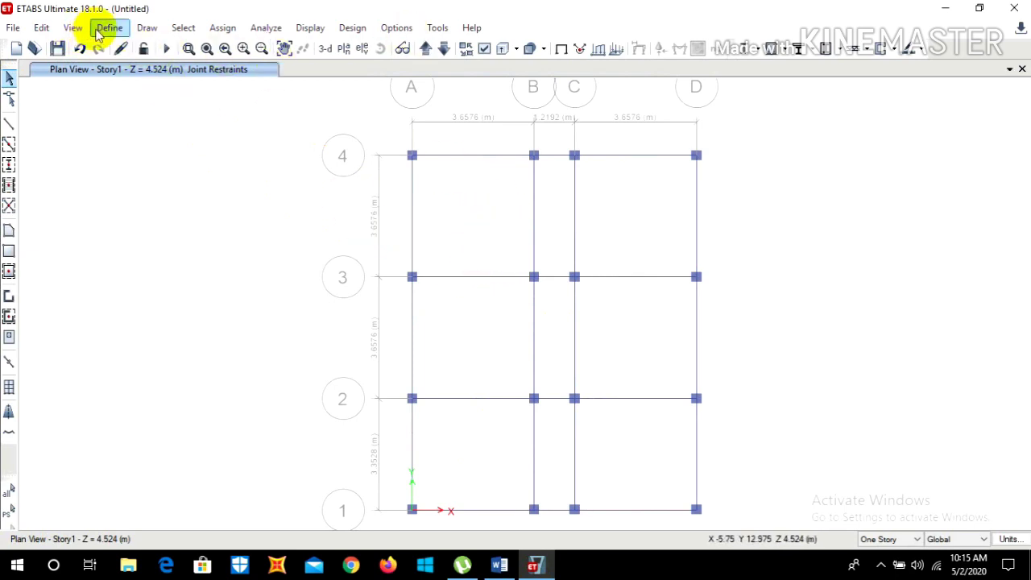
# In the story data, remove the ground floor as master story and make Story1 the master story.
pyautogui.click(41, 29)
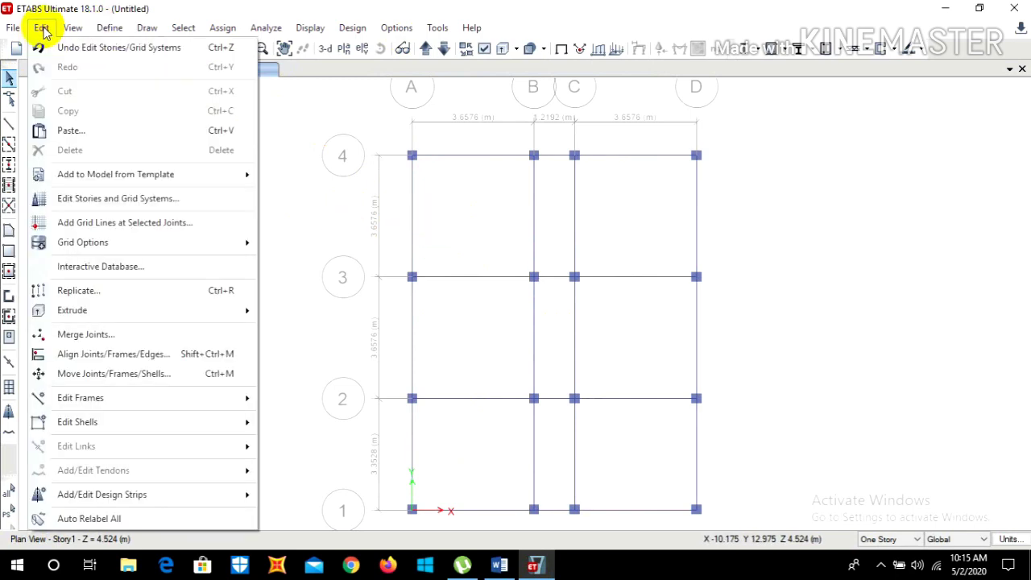
pyautogui.click(103, 199)
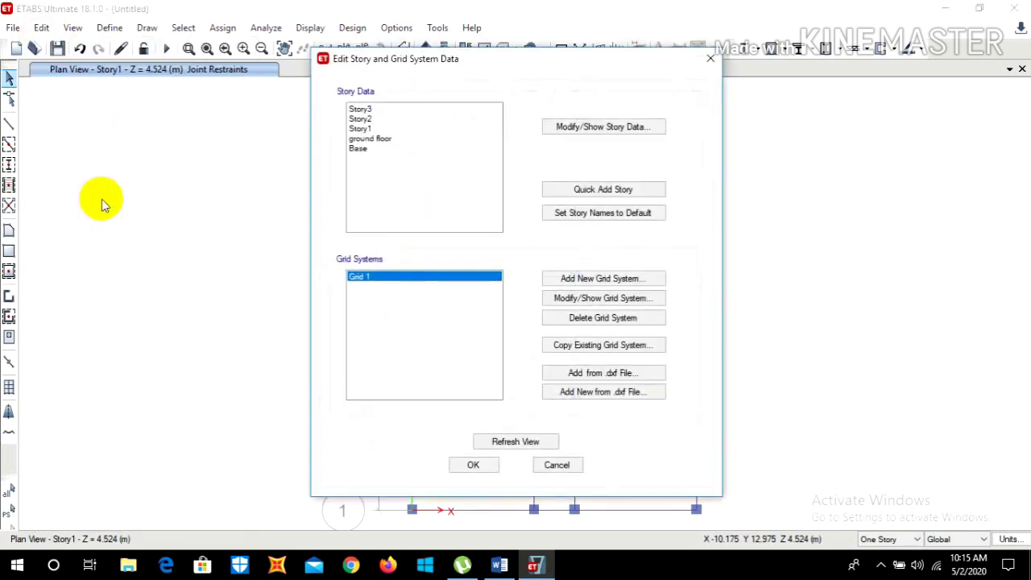
pyautogui.click(594, 127)
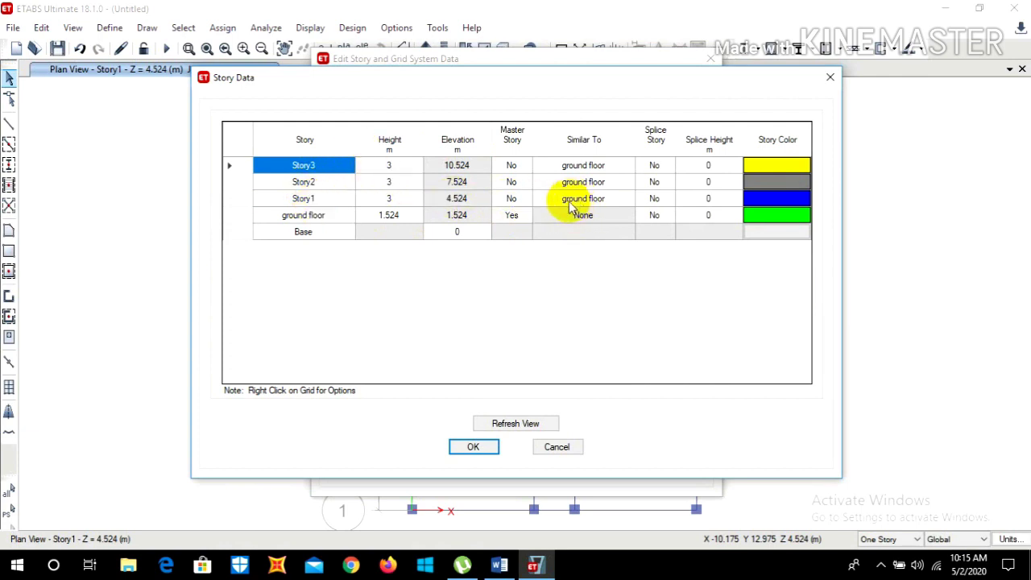
pyautogui.click(512, 215)
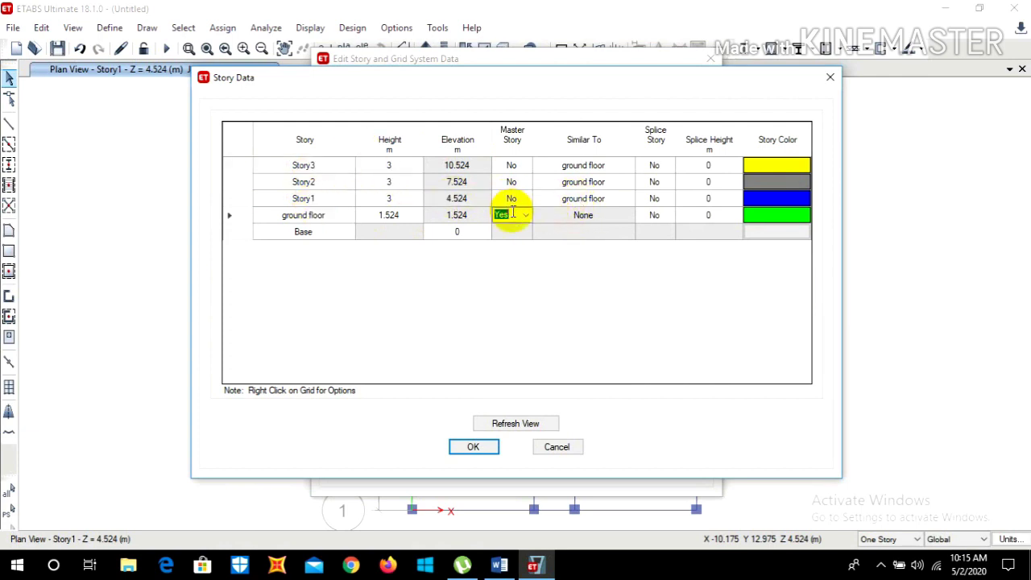
pyautogui.click(525, 216)
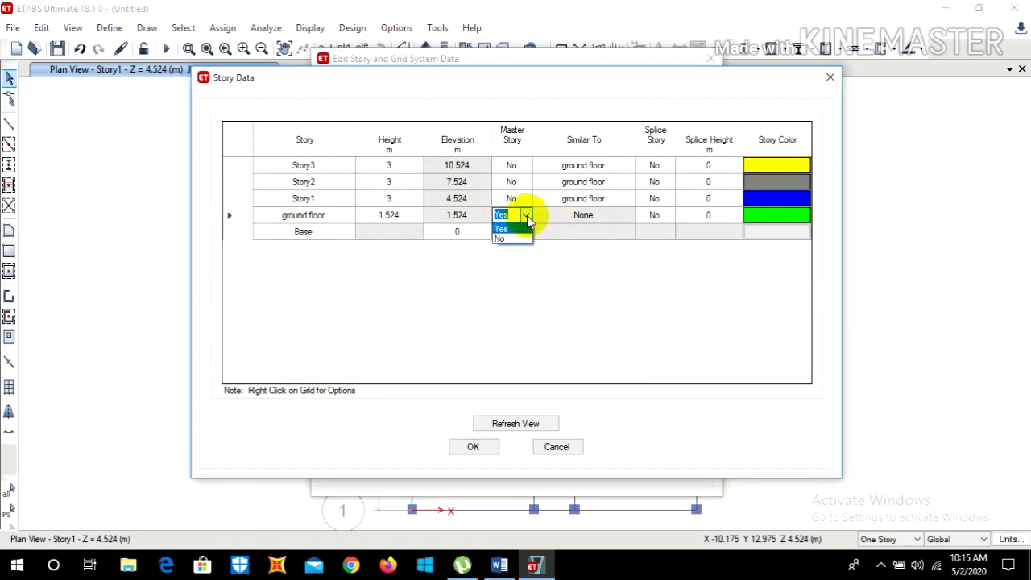
pyautogui.click(516, 240)
pyautogui.click(511, 198)
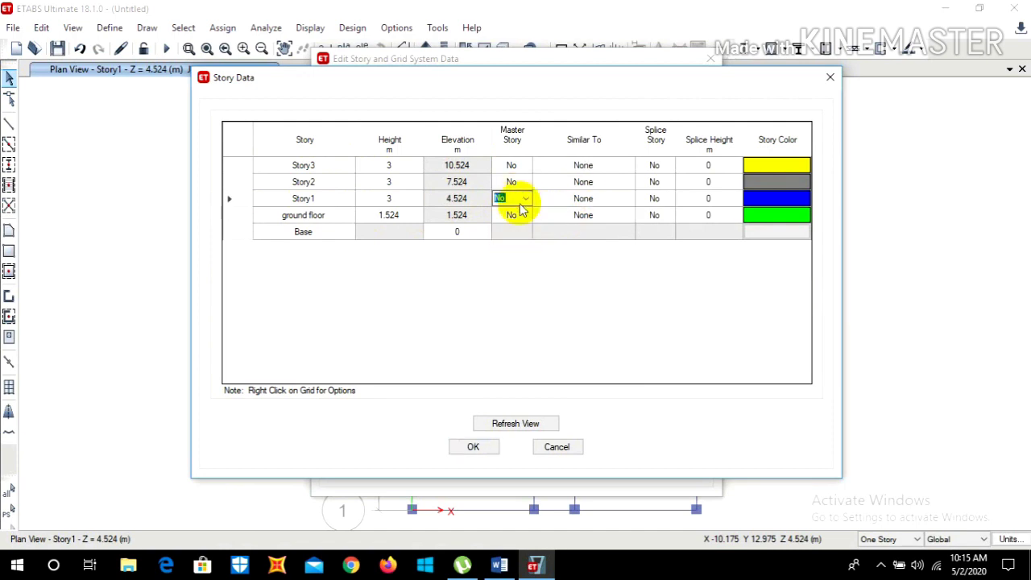
pyautogui.click(525, 199)
pyautogui.click(518, 212)
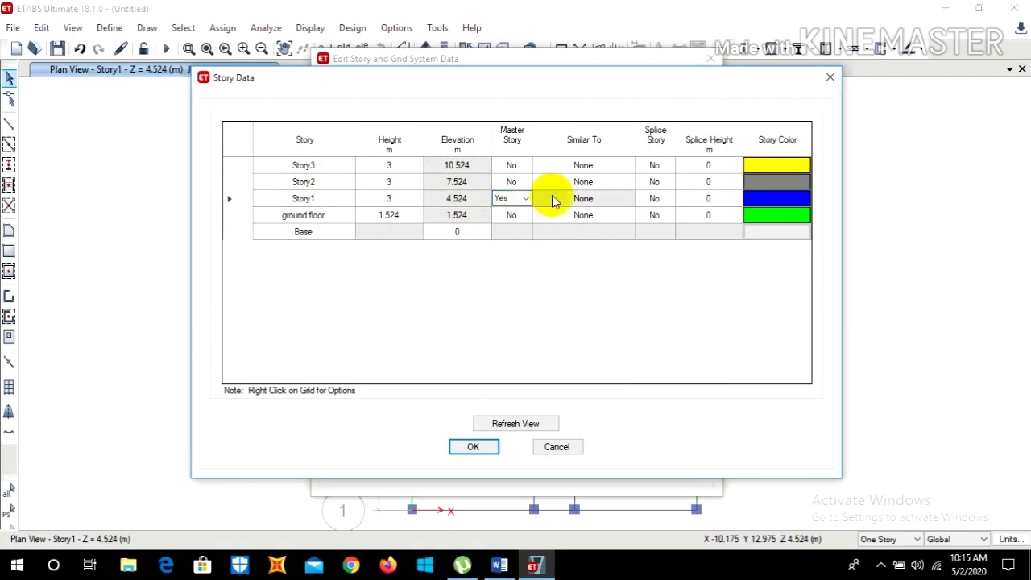
# Set Story2 and Story3 as similar to Story1, accept the story data, and switch the drawing scope to Similar Stories.
pyautogui.click(591, 182)
pyautogui.click(628, 182)
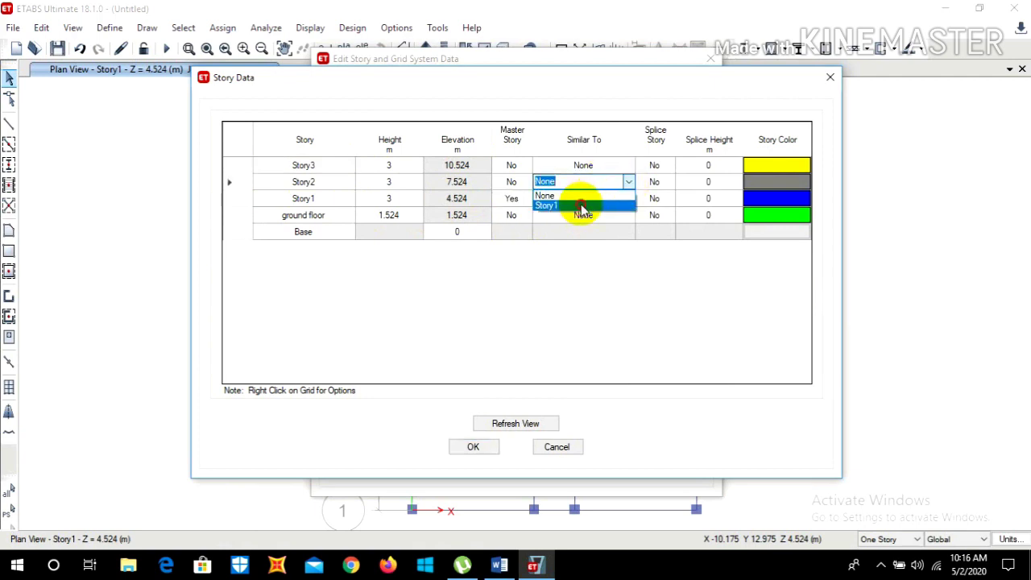
pyautogui.click(584, 206)
pyautogui.click(589, 166)
pyautogui.click(630, 166)
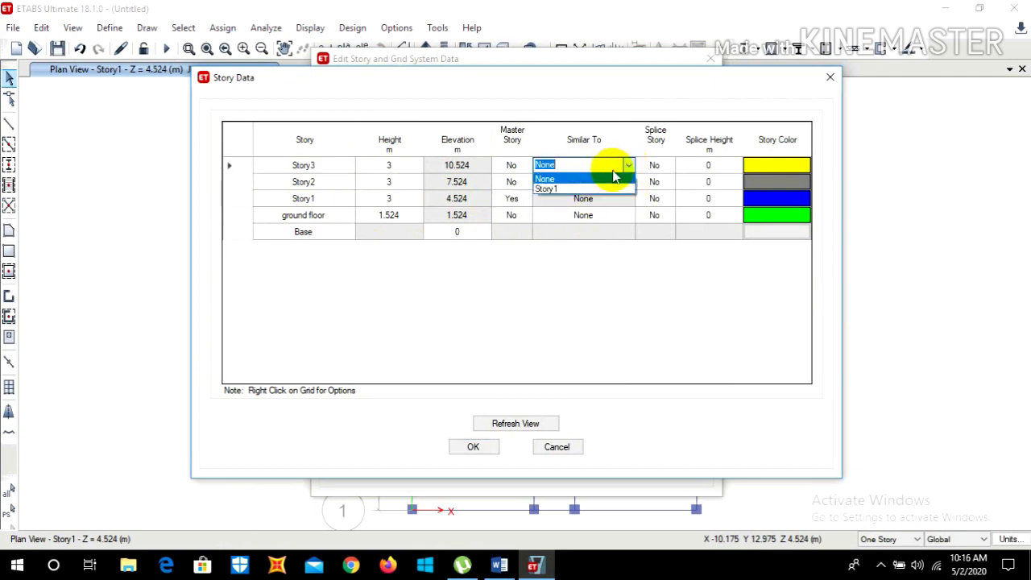
pyautogui.click(584, 189)
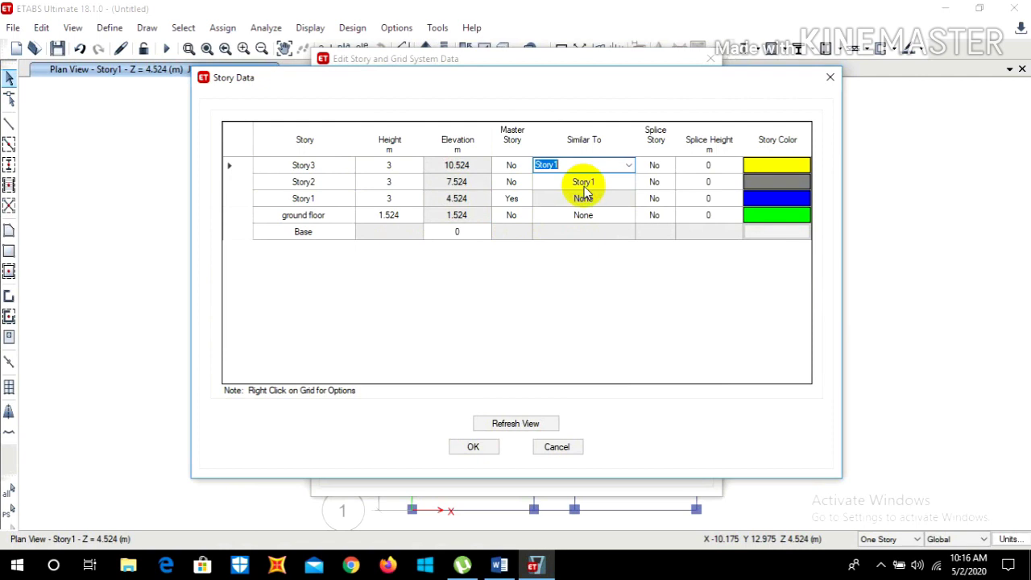
pyautogui.click(487, 445)
pyautogui.click(473, 466)
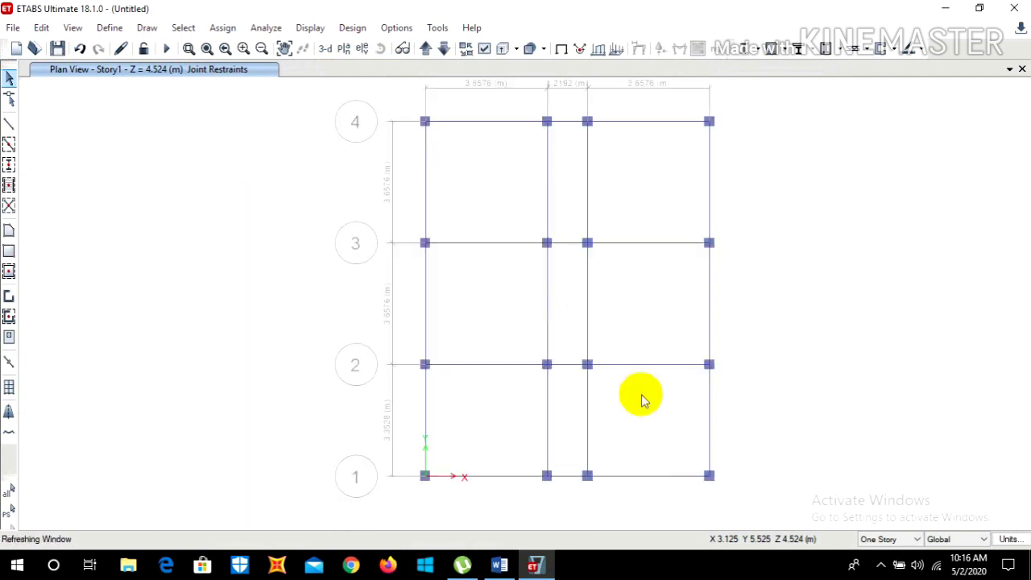
pyautogui.click(903, 540)
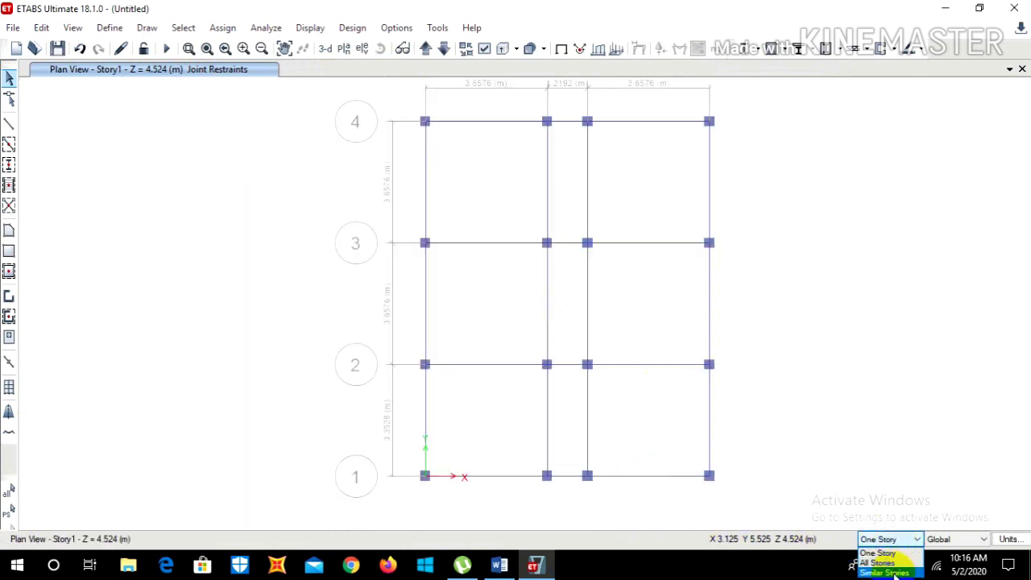
pyautogui.click(886, 573)
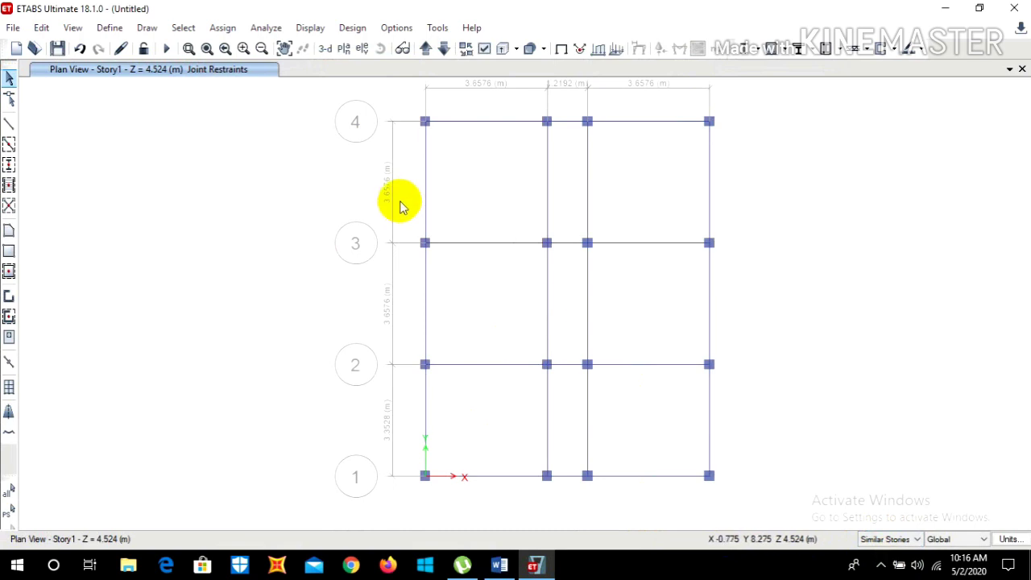
# Start drawing rectangular floor areas, check the slab properties available for them, and close the object properties.
pyautogui.click(10, 252)
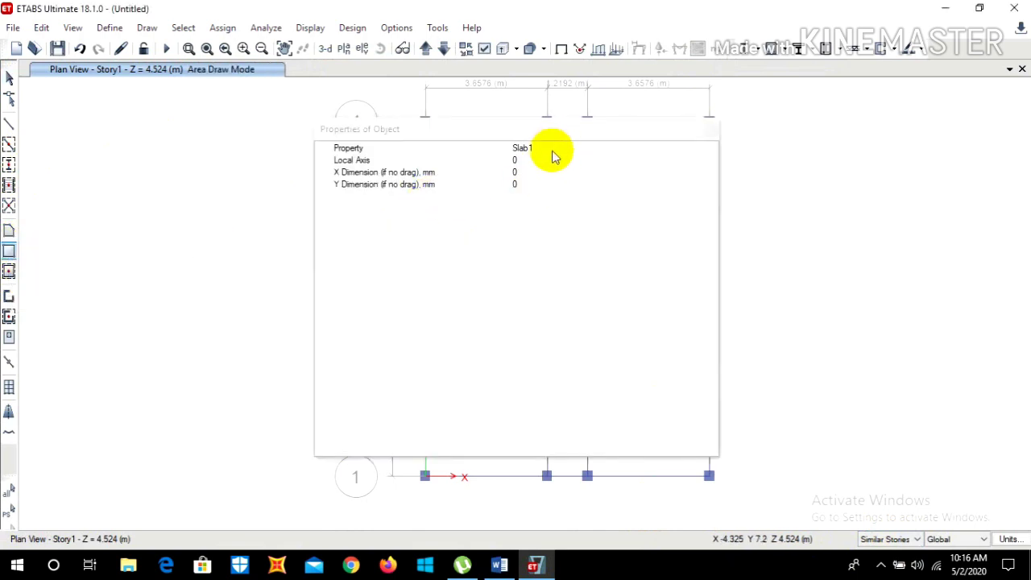
pyautogui.click(553, 151)
pyautogui.click(711, 149)
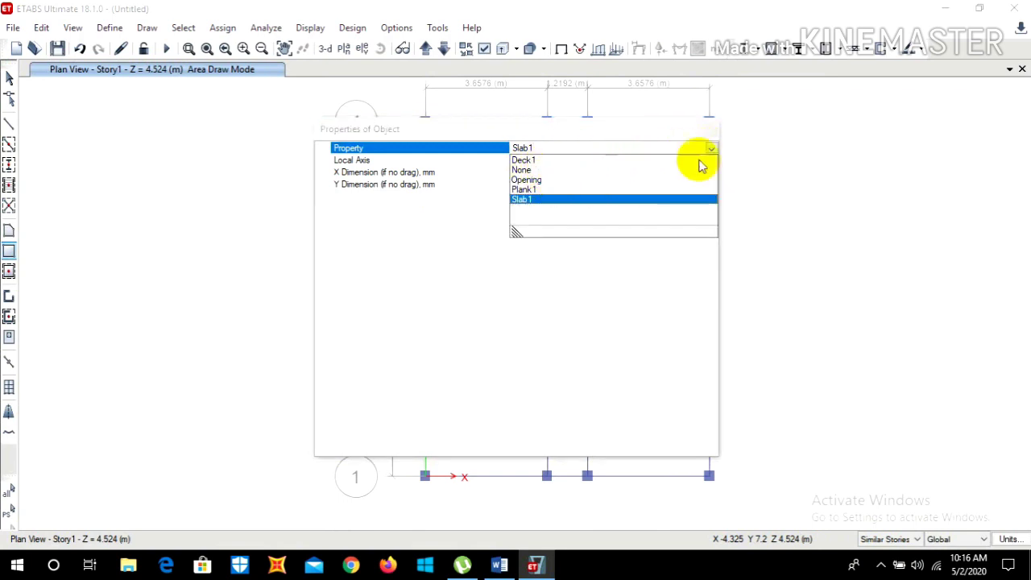
pyautogui.click(712, 135)
pyautogui.click(711, 132)
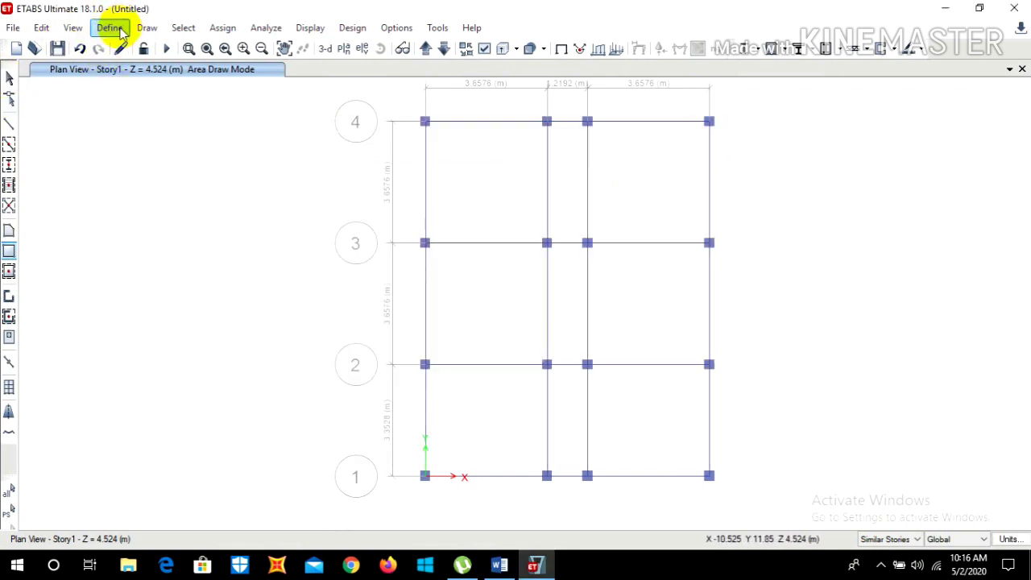
# Leave area drawing and delete the Plank1 property from the slab section properties.
pyautogui.click(9, 77)
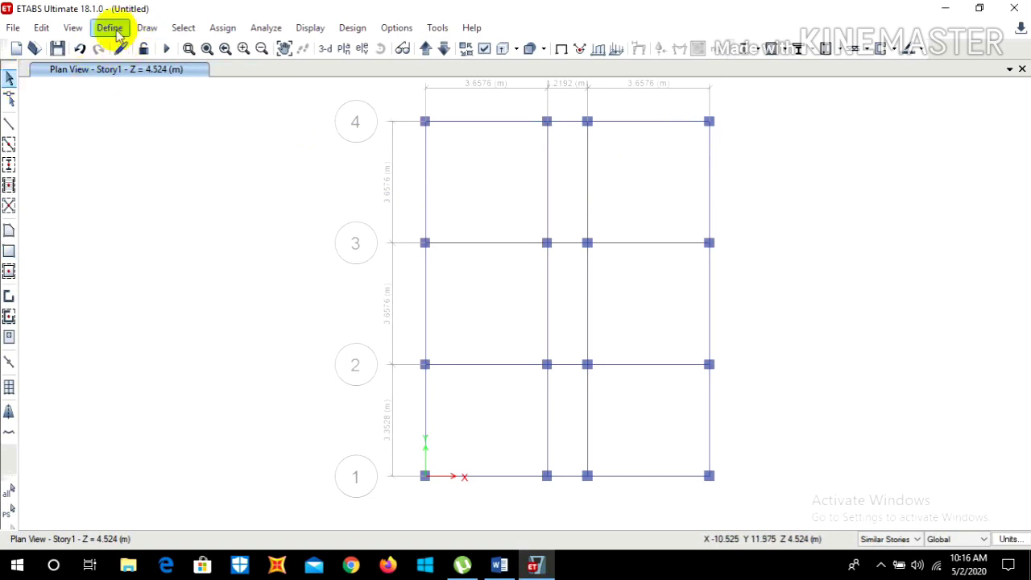
pyautogui.click(109, 28)
pyautogui.moveTo(140, 72)
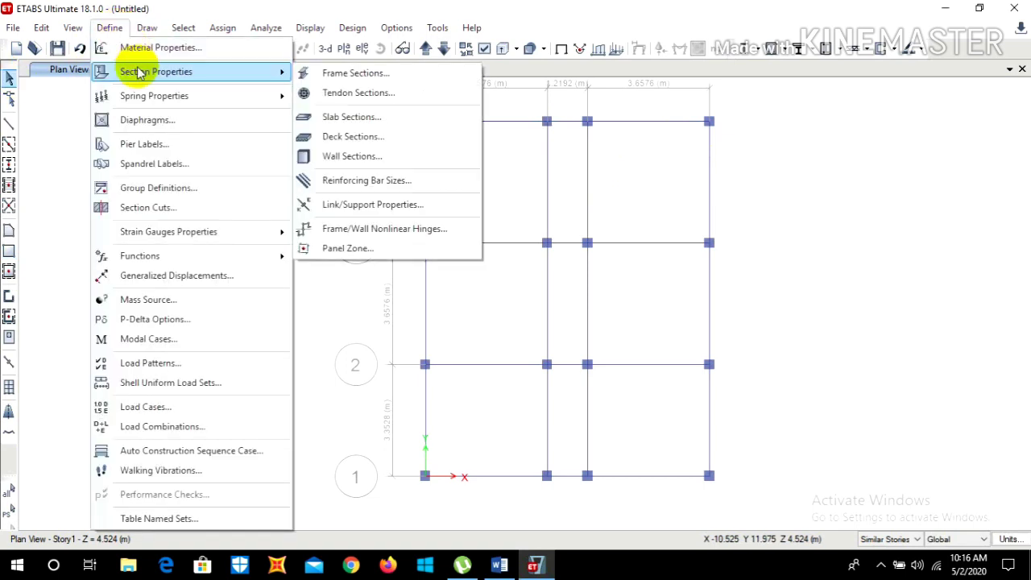
pyautogui.click(370, 116)
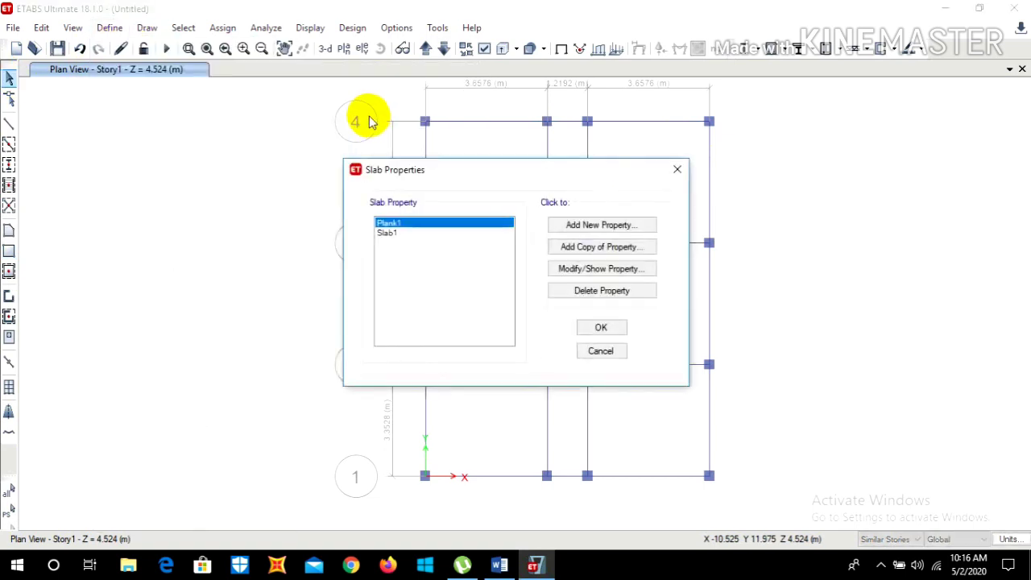
pyautogui.click(386, 233)
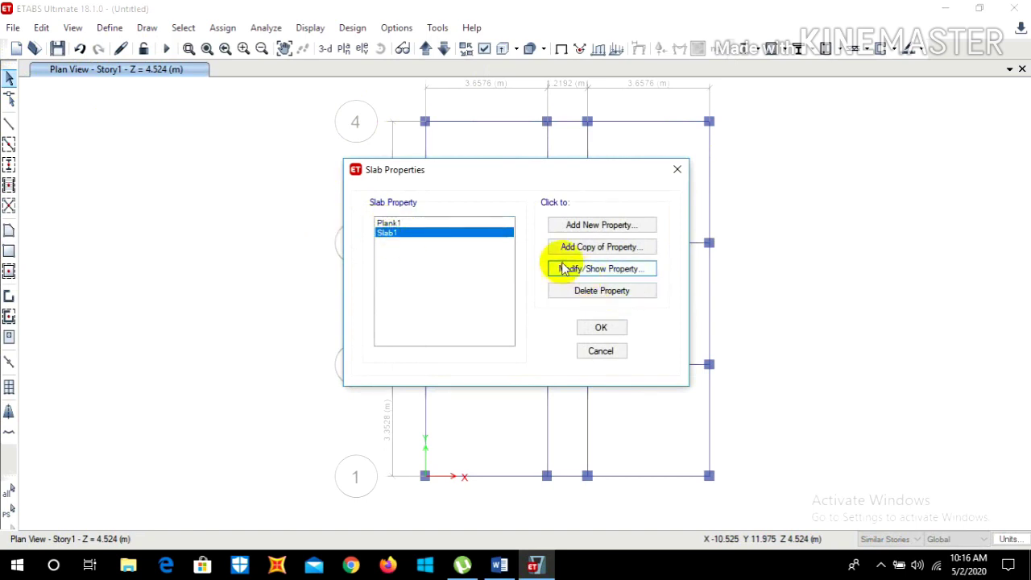
pyautogui.click(425, 222)
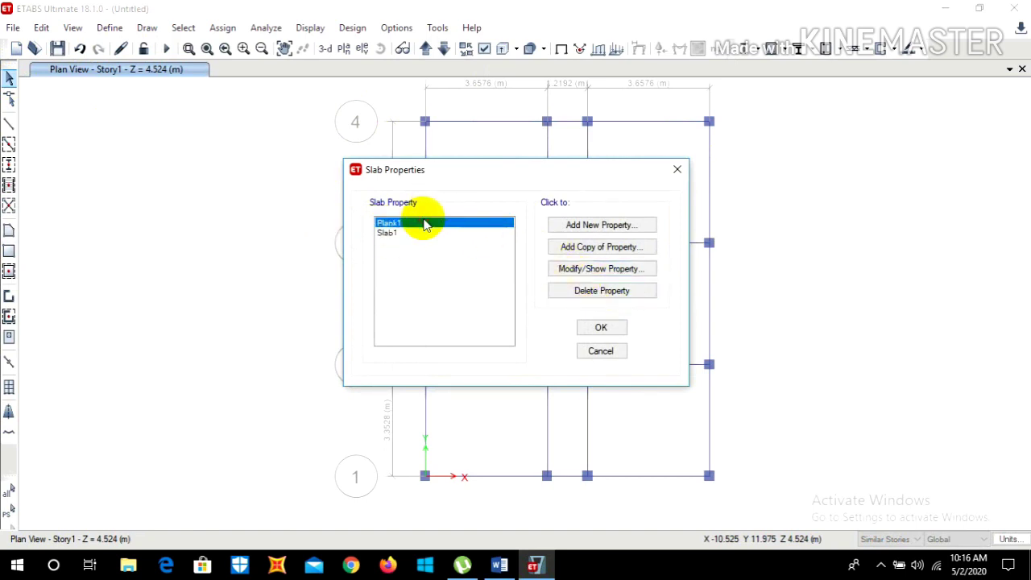
pyautogui.click(592, 291)
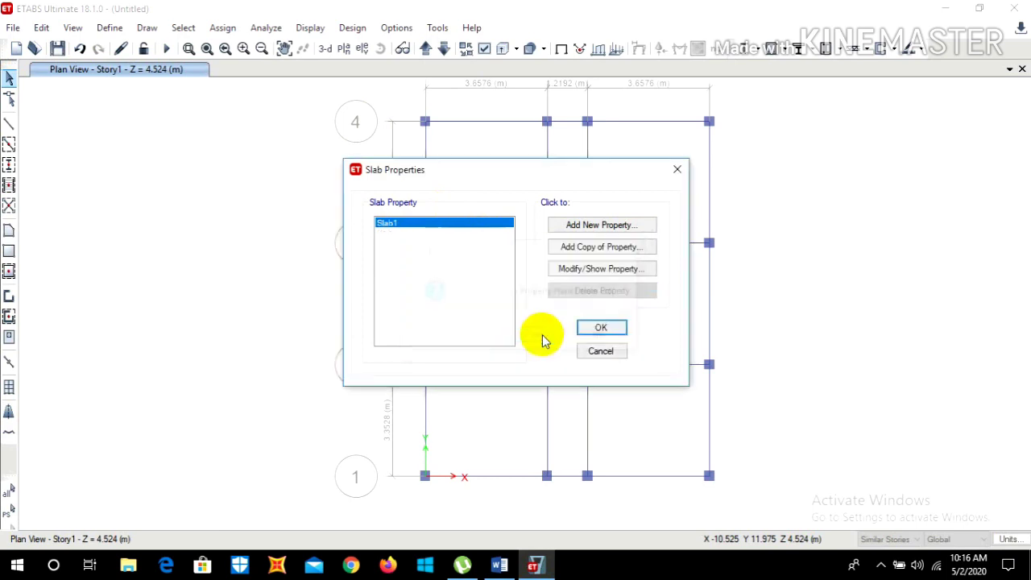
pyautogui.click(539, 337)
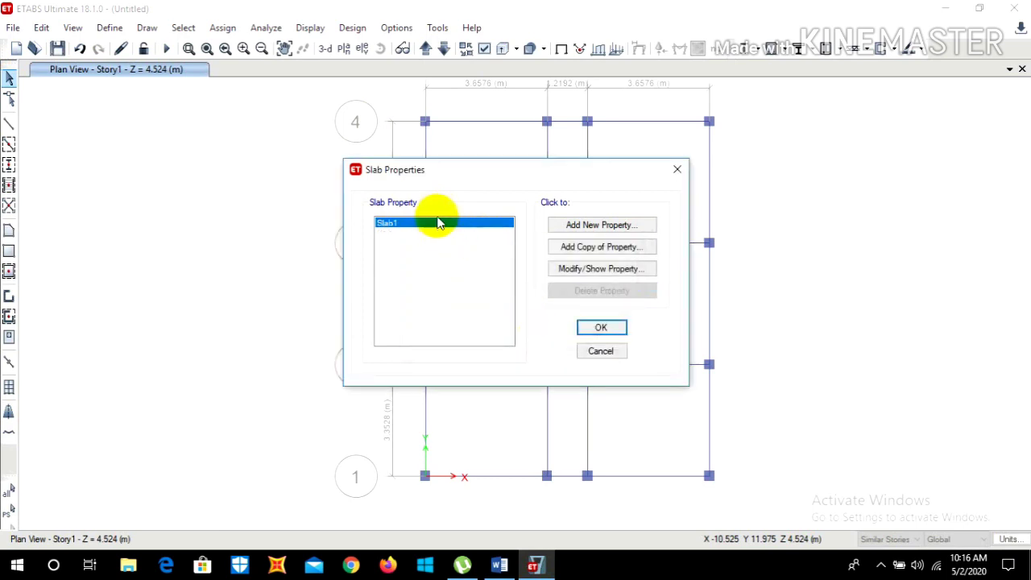
# Rename the Slab1 property Slab with M20 material, Shell-Thin modeling and 125 mm thickness, and accept the slab properties.
pyautogui.click(591, 270)
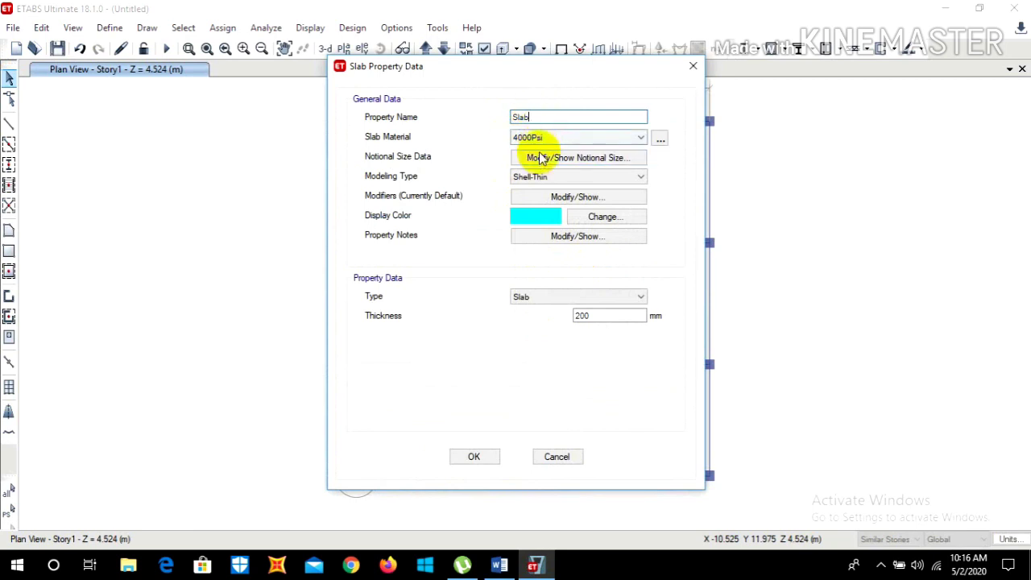
pyautogui.click(553, 138)
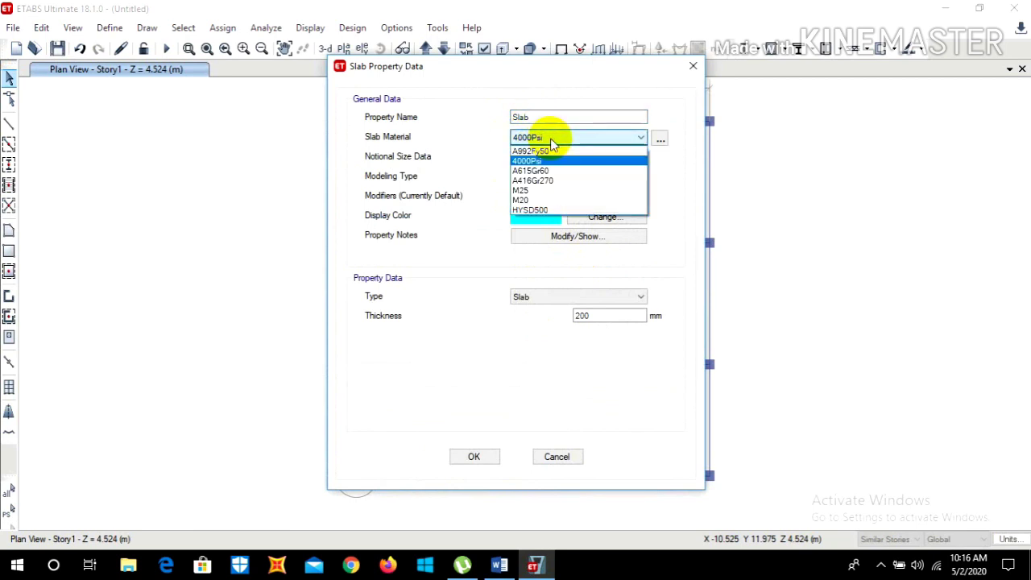
pyautogui.click(543, 201)
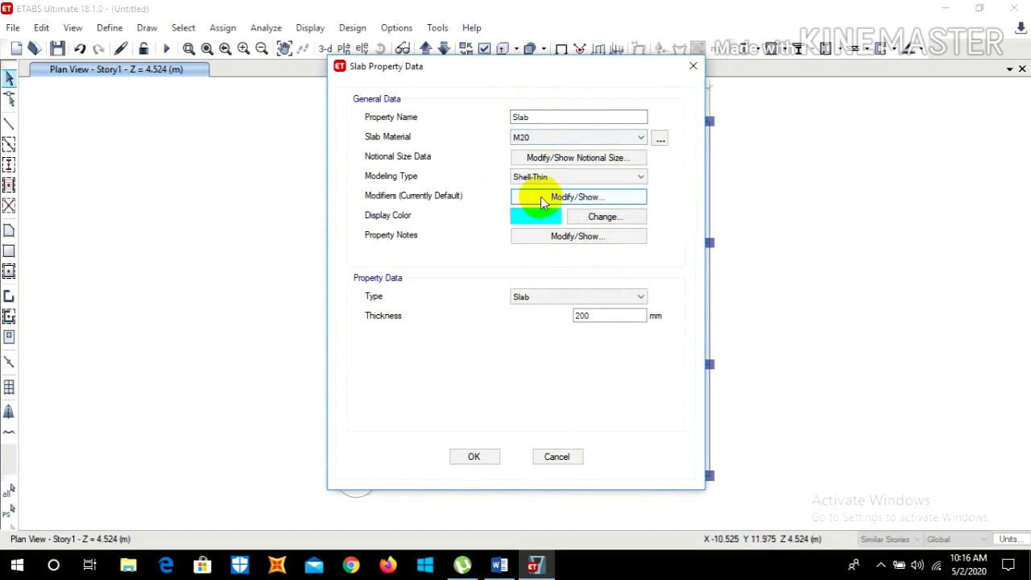
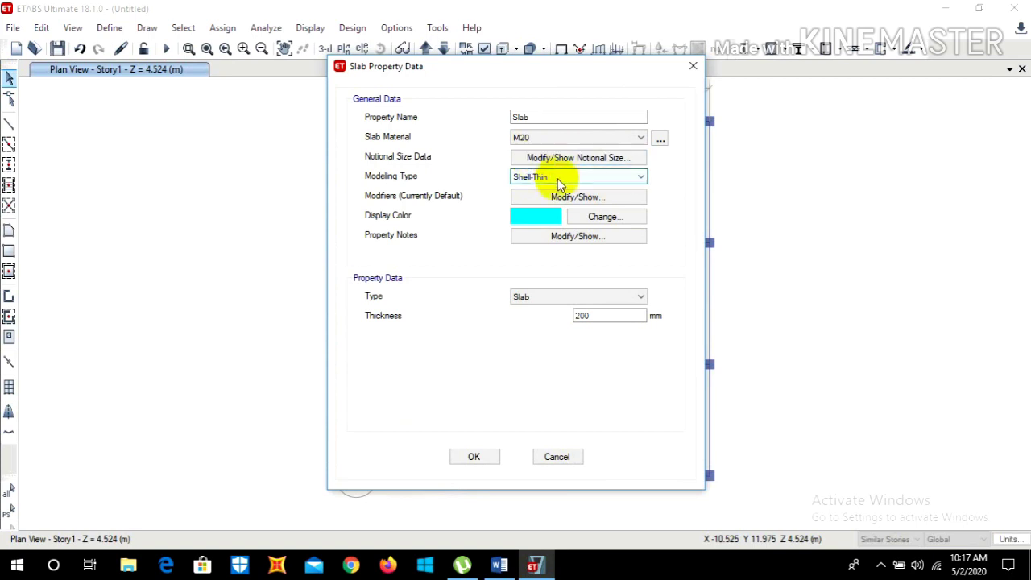
pyautogui.click(556, 178)
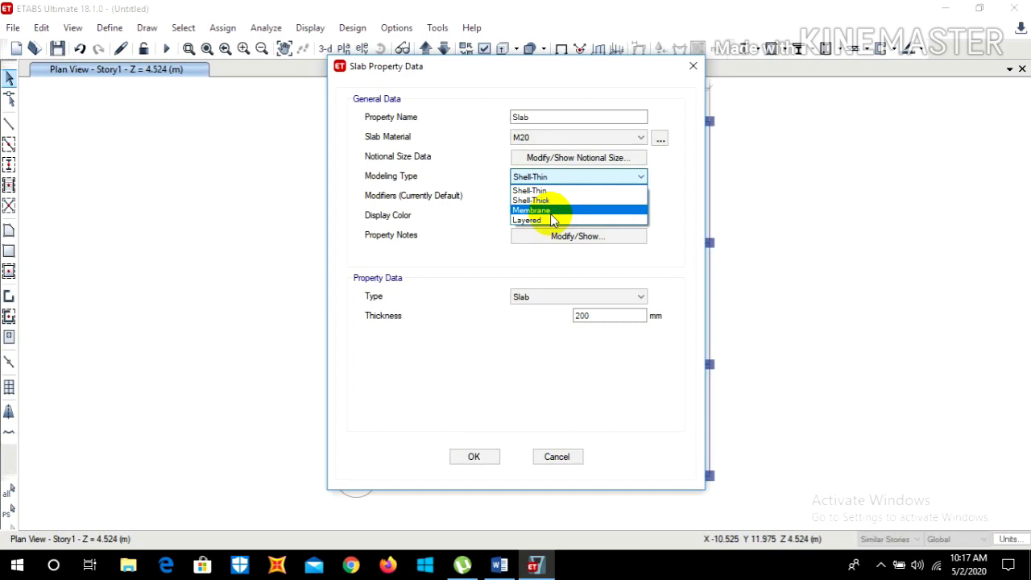
pyautogui.click(551, 192)
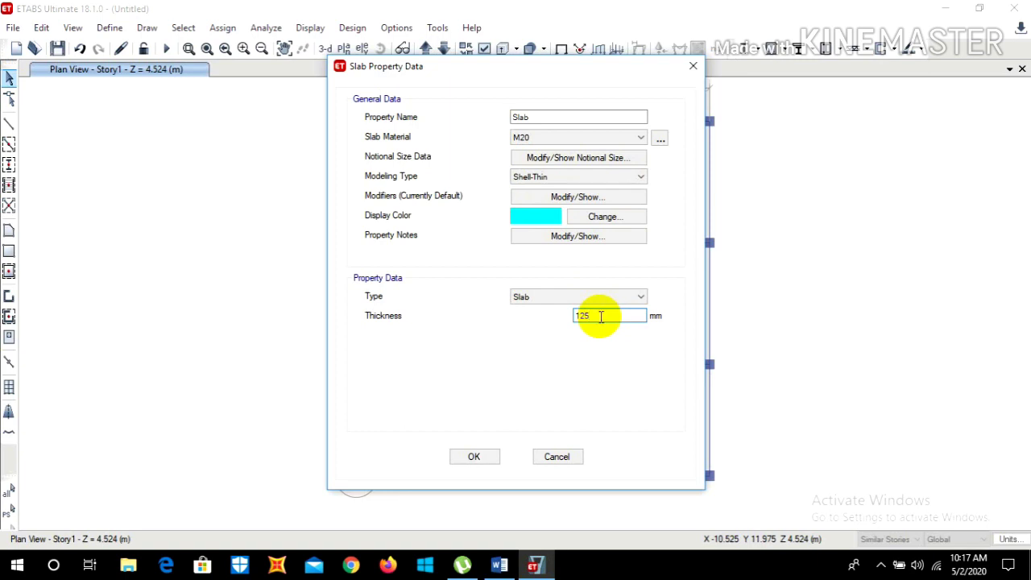
pyautogui.click(475, 456)
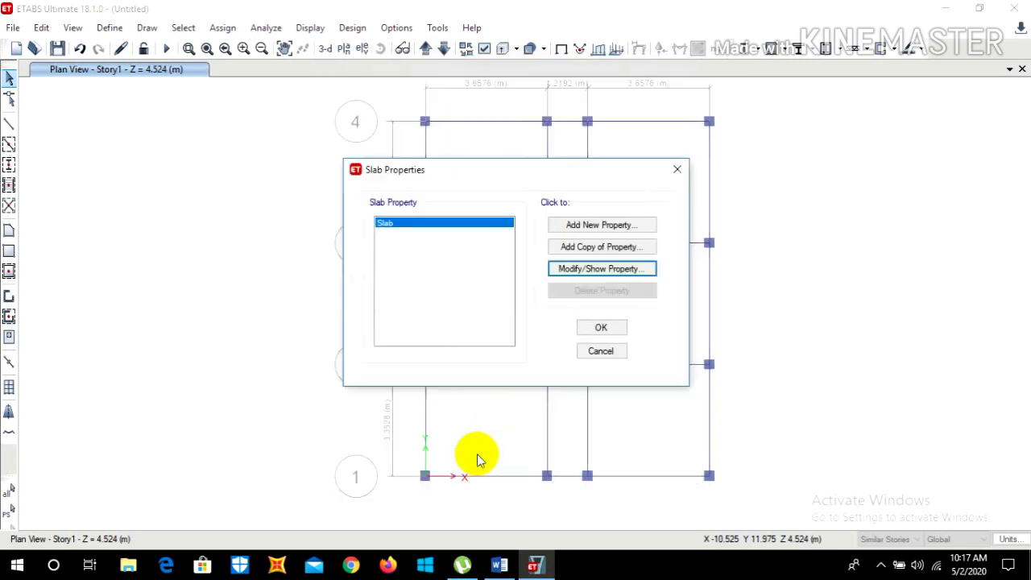
pyautogui.click(602, 326)
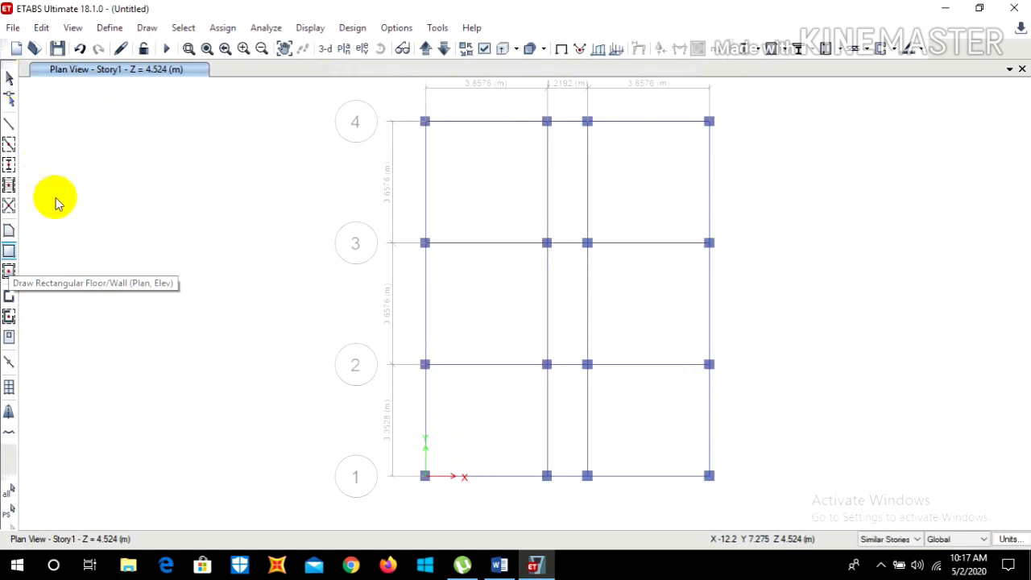
# Start drawing rectangular floor areas with the Slab property assigned, and close the object properties.
pyautogui.click(9, 252)
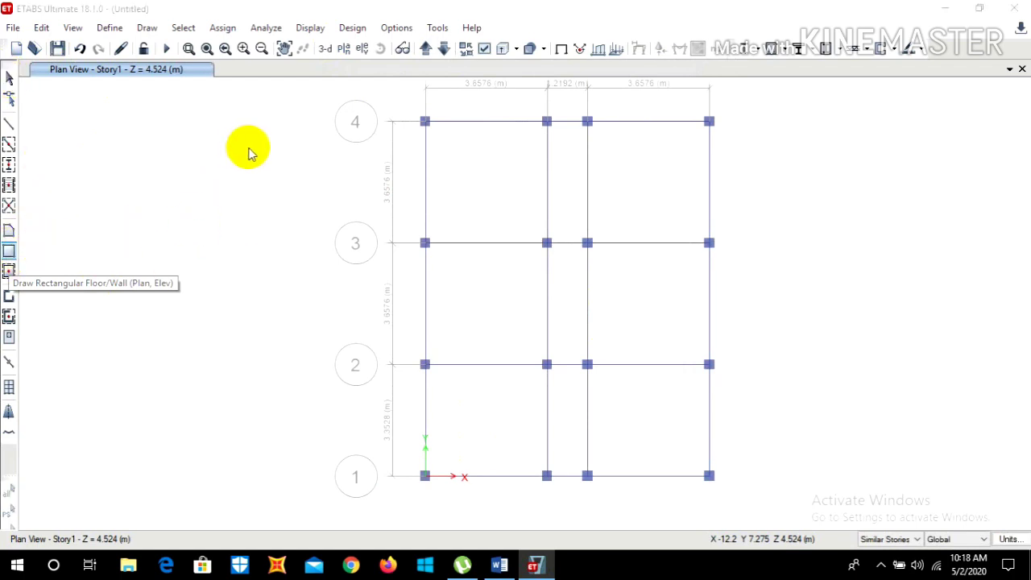
pyautogui.press('Escape')
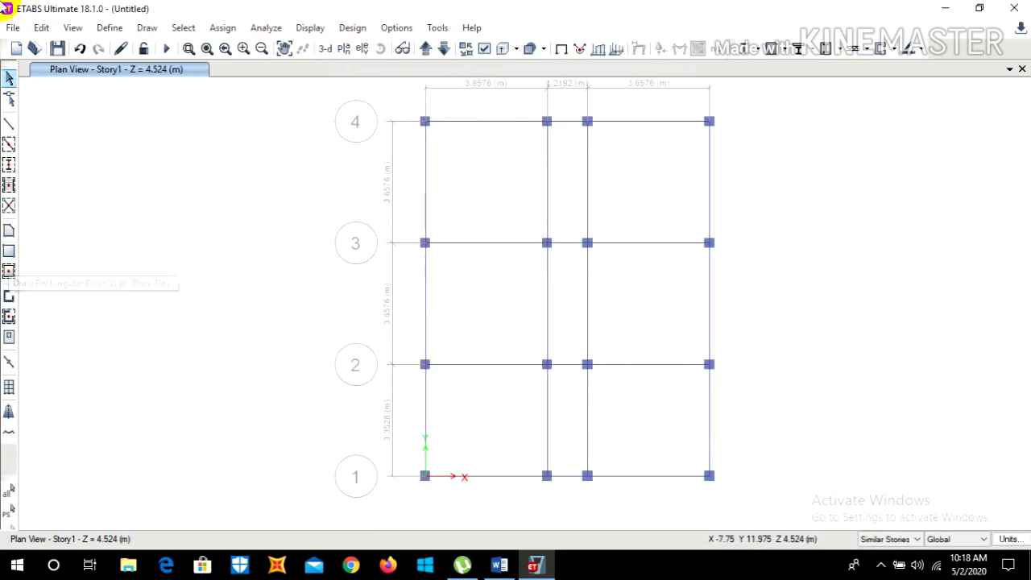
pyautogui.click(9, 252)
pyautogui.click(569, 149)
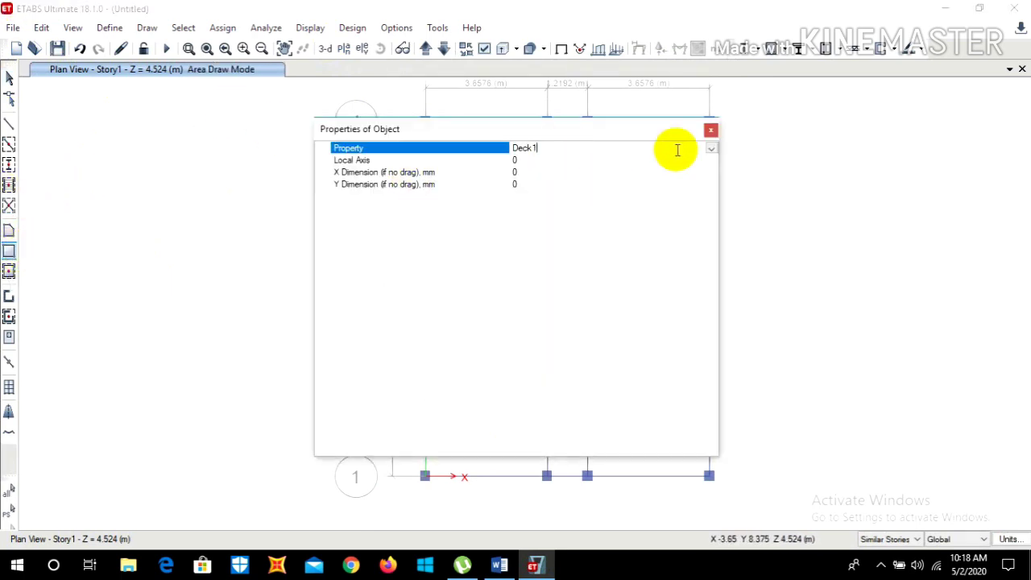
pyautogui.click(711, 149)
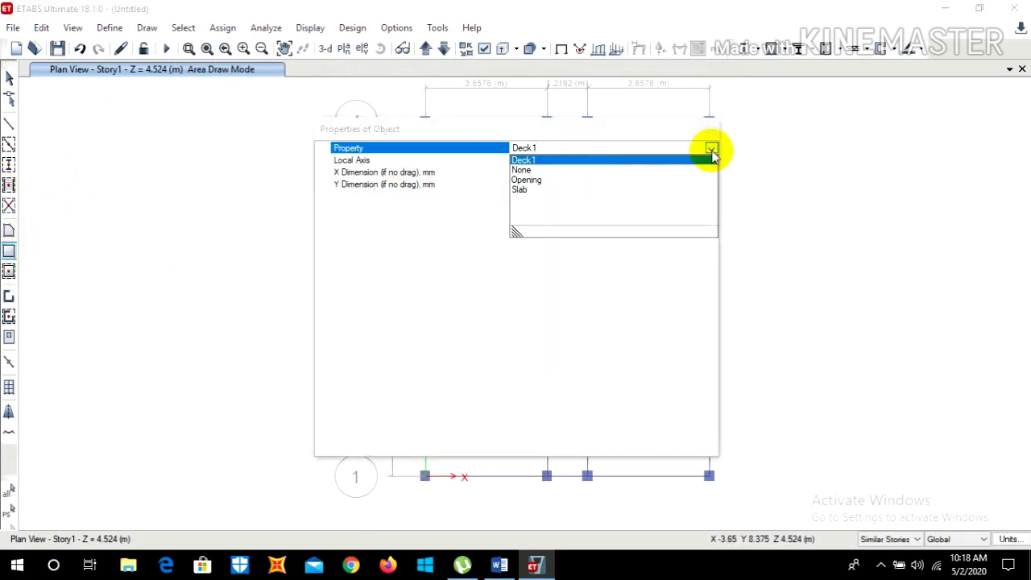
pyautogui.click(519, 190)
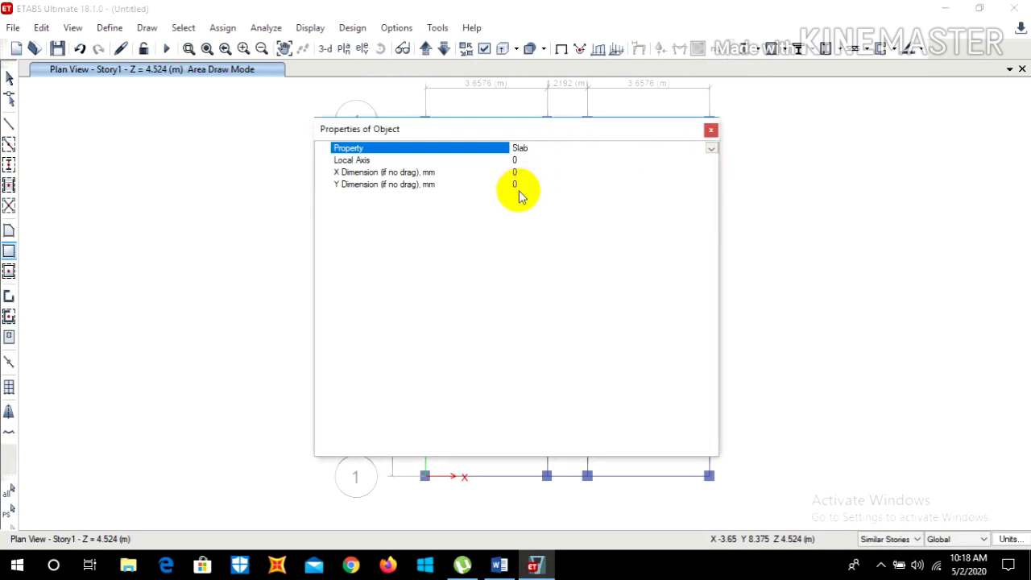
pyautogui.click(710, 132)
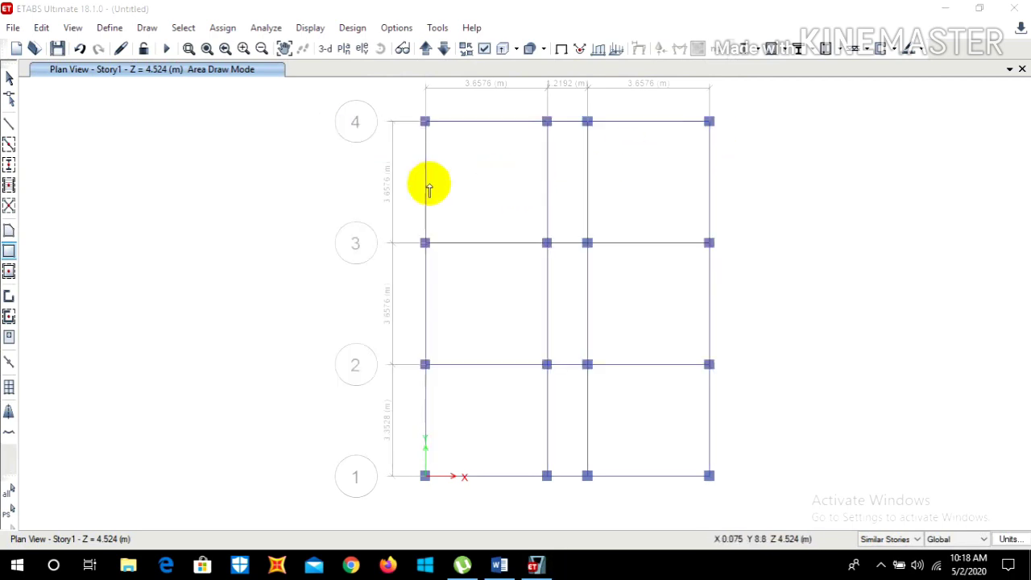
# Draw rectangular slabs over the three bays between grid lines 4 and 3 on Story1.
pyautogui.click(425, 122)
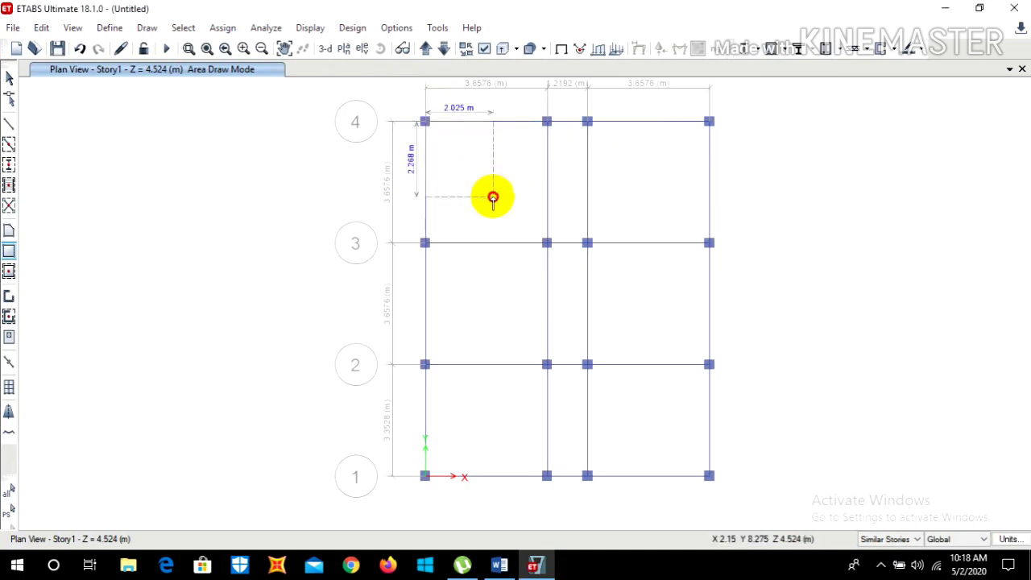
pyautogui.click(547, 243)
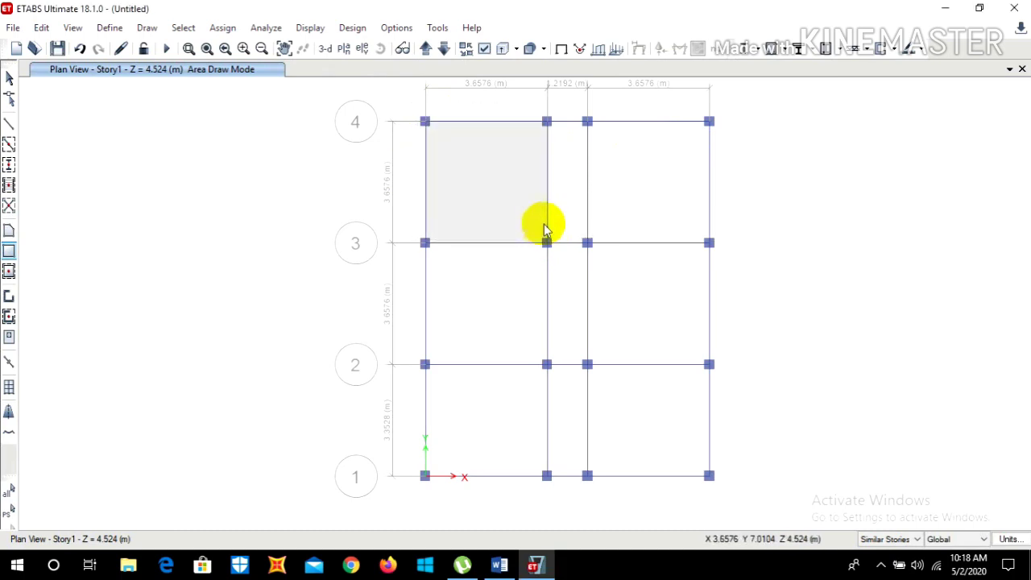
pyautogui.click(546, 122)
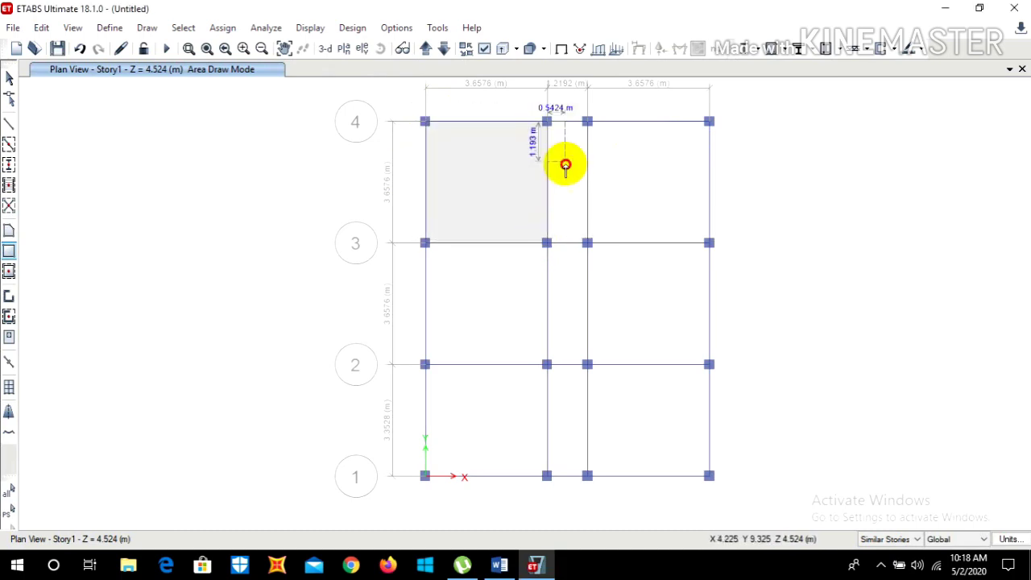
pyautogui.click(587, 243)
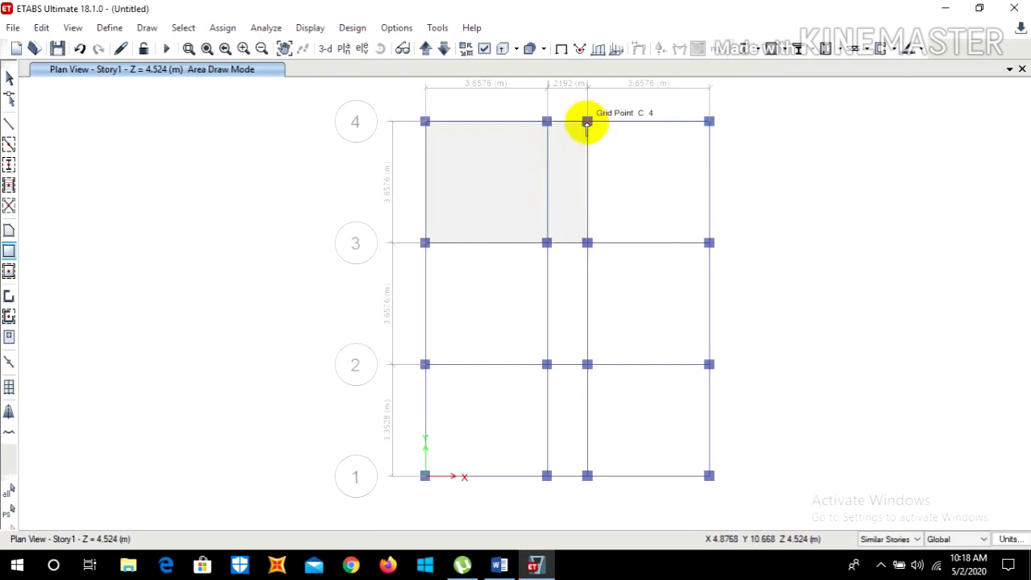
pyautogui.click(587, 122)
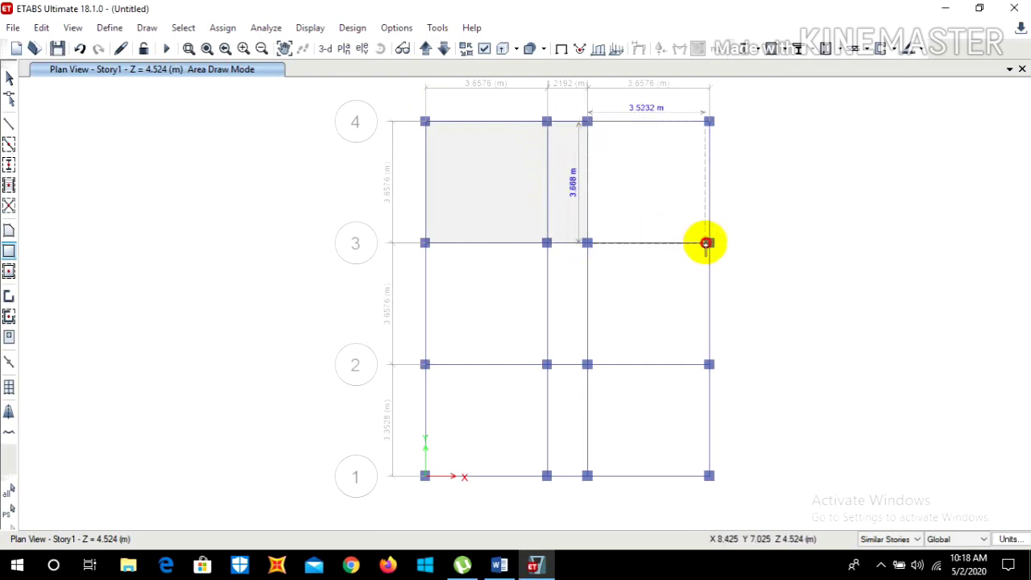
pyautogui.click(710, 243)
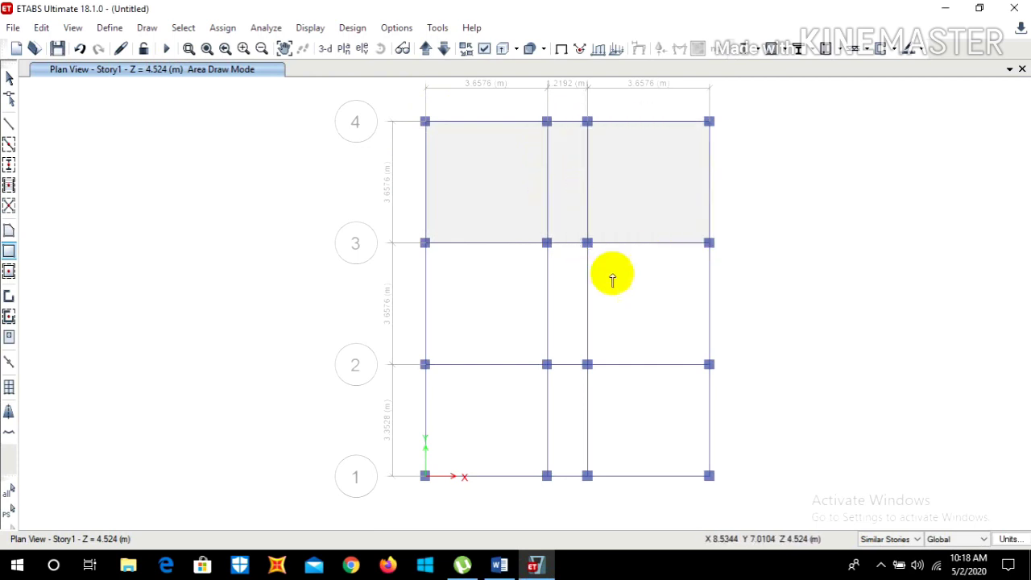
# Draw rectangular slabs over the three bays between grid lines 3 and 2, redrawing the narrow middle one exactly to the grid points.
pyautogui.click(425, 242)
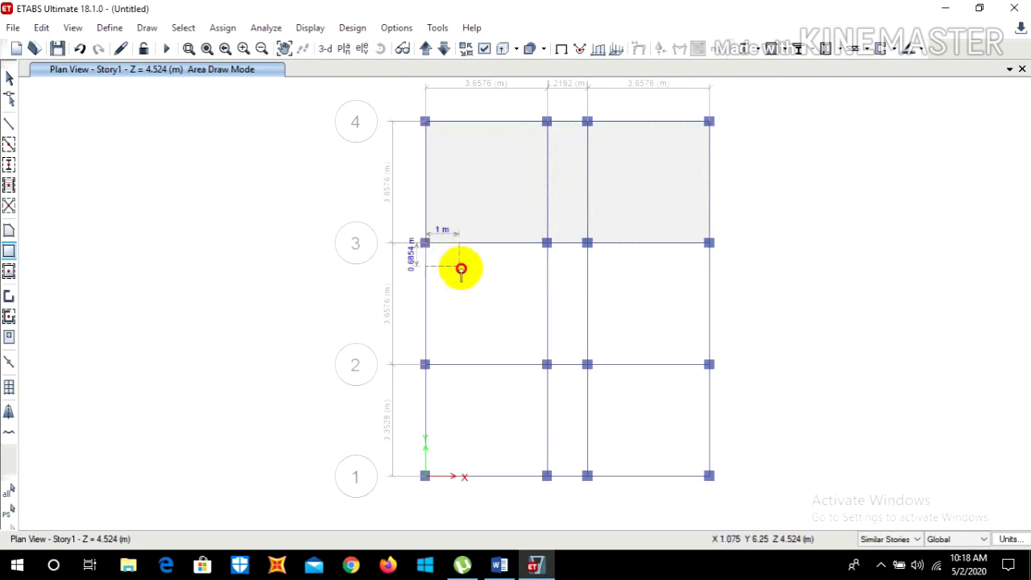
pyautogui.click(547, 364)
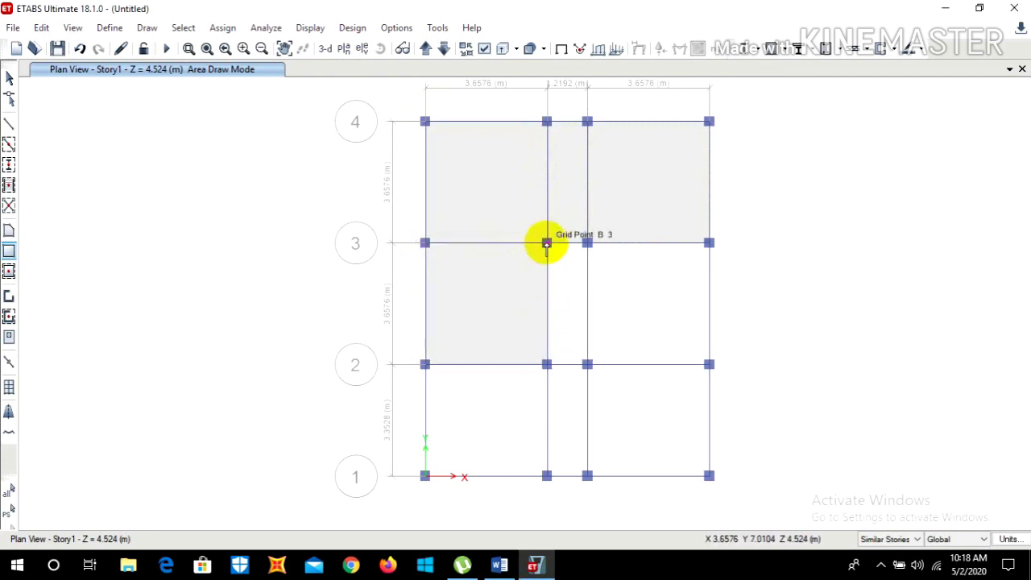
pyautogui.click(548, 249)
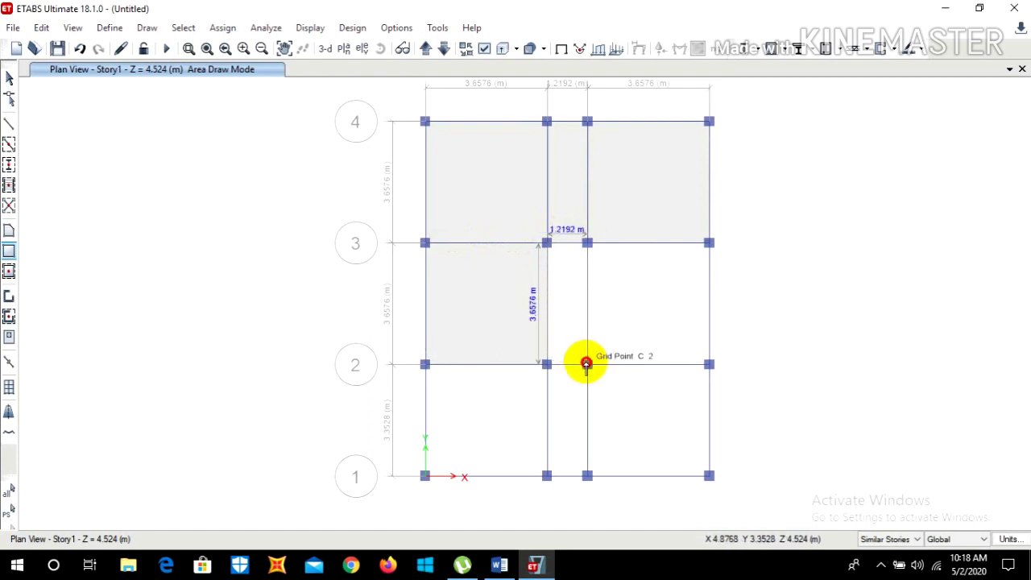
pyautogui.click(587, 364)
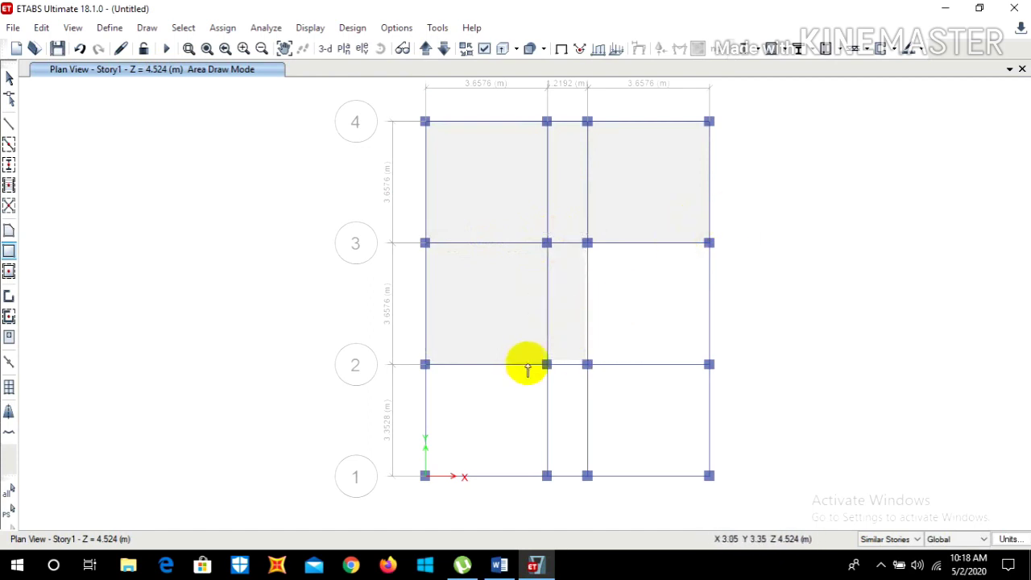
pyautogui.click(547, 243)
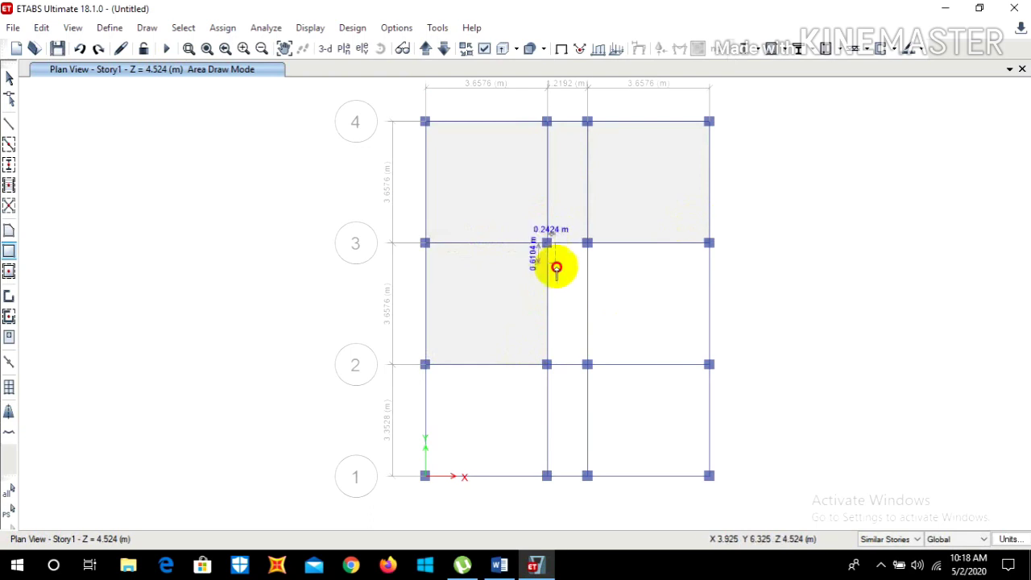
pyautogui.click(587, 365)
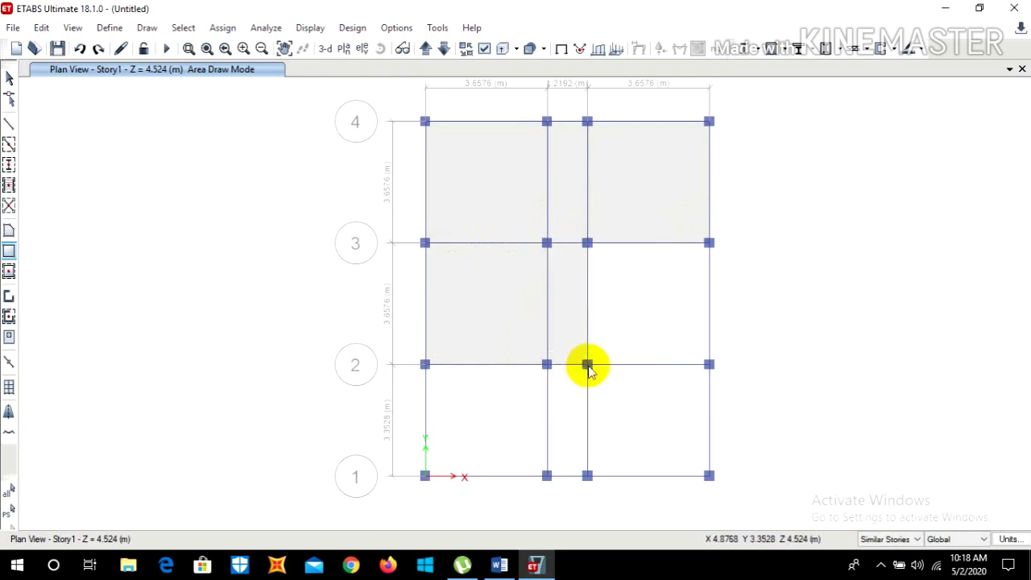
pyautogui.click(587, 243)
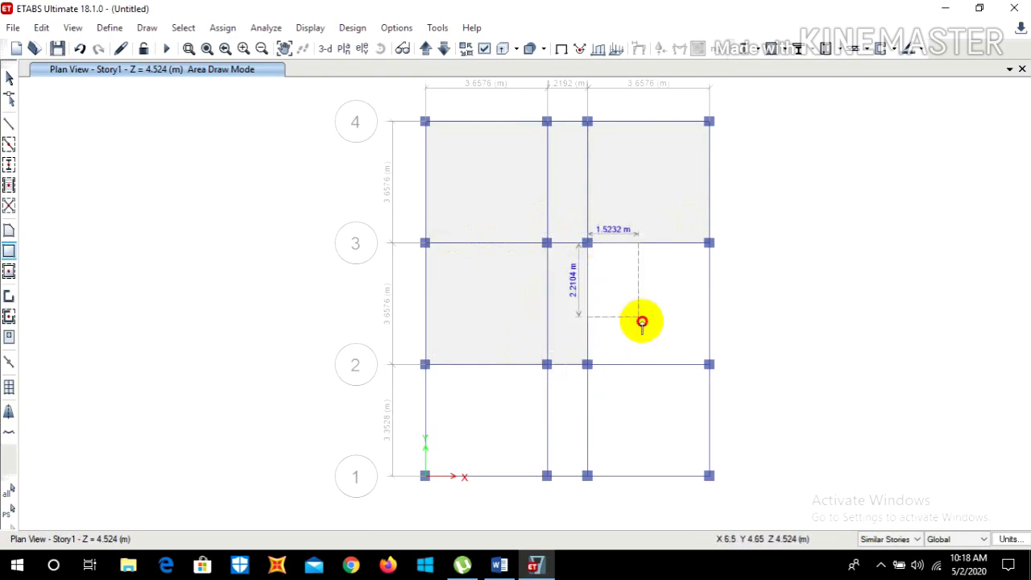
pyautogui.click(709, 364)
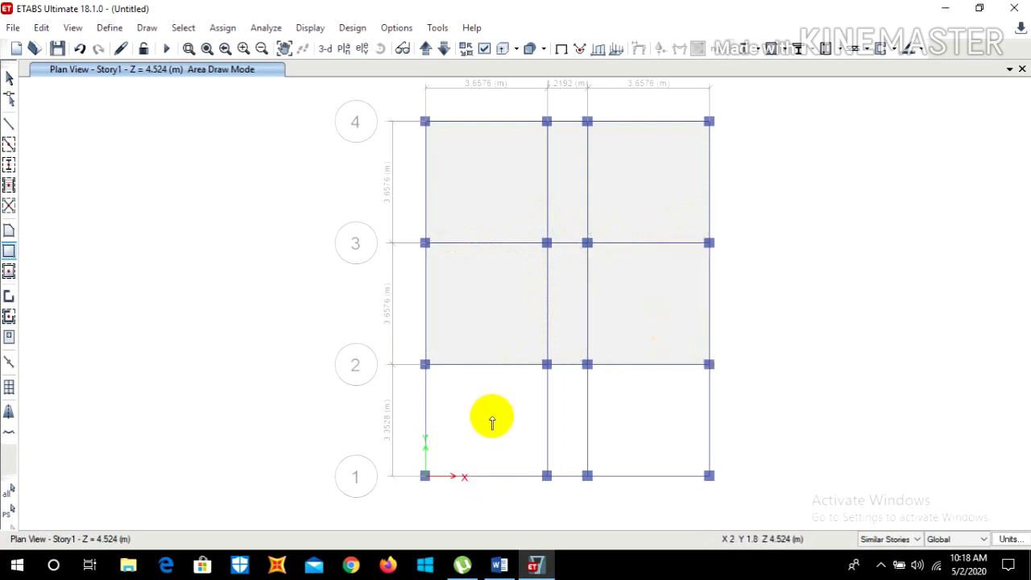
pyautogui.click(408, 387)
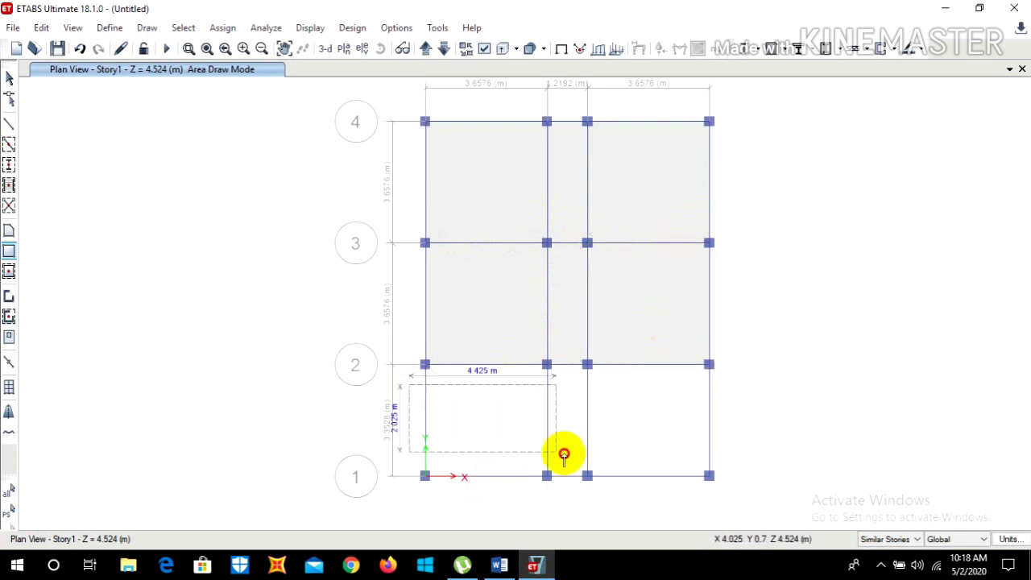
pyautogui.click(756, 460)
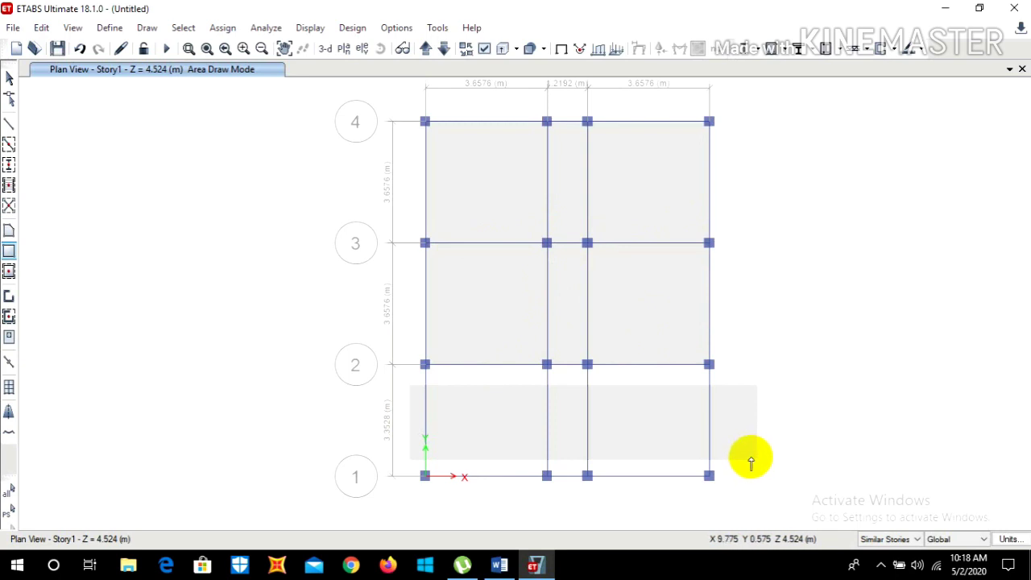
pyautogui.hotkey('ctrl', 'z')
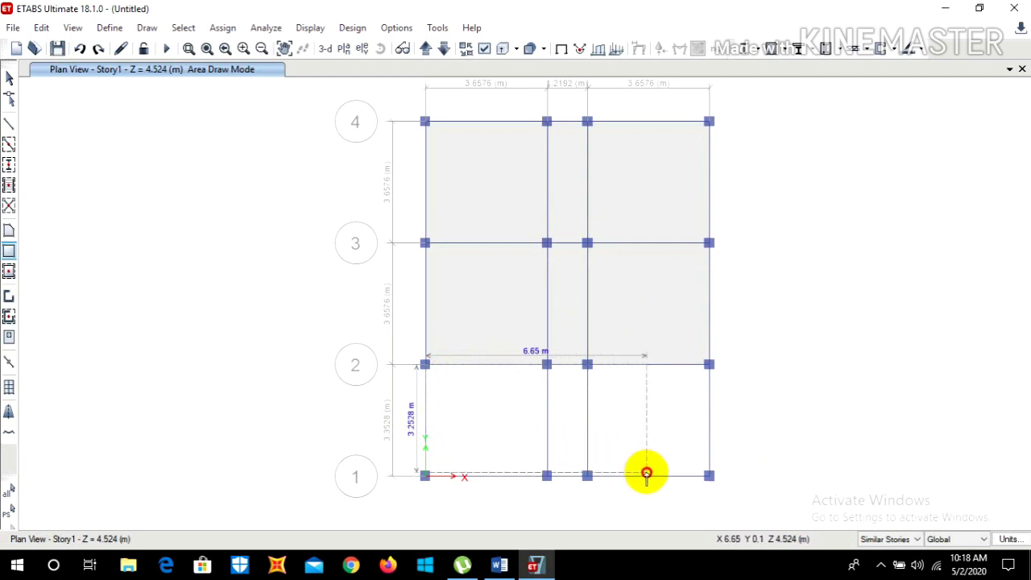
# Draw one rectangular slab across all three bays between grid lines 2 and 1, snapped to the outer grid points, and end area drawing.
pyautogui.click(709, 477)
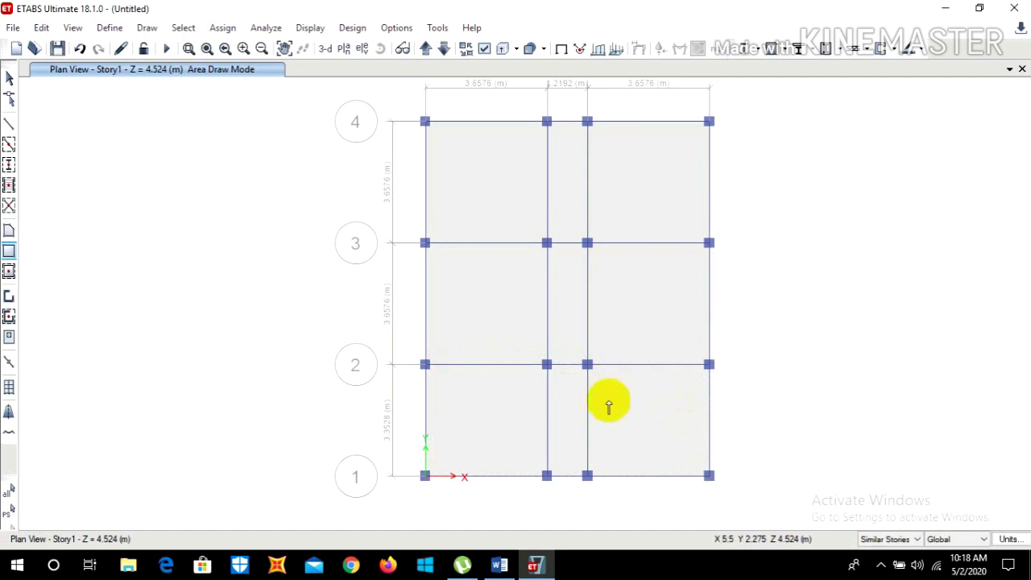
pyautogui.click(10, 78)
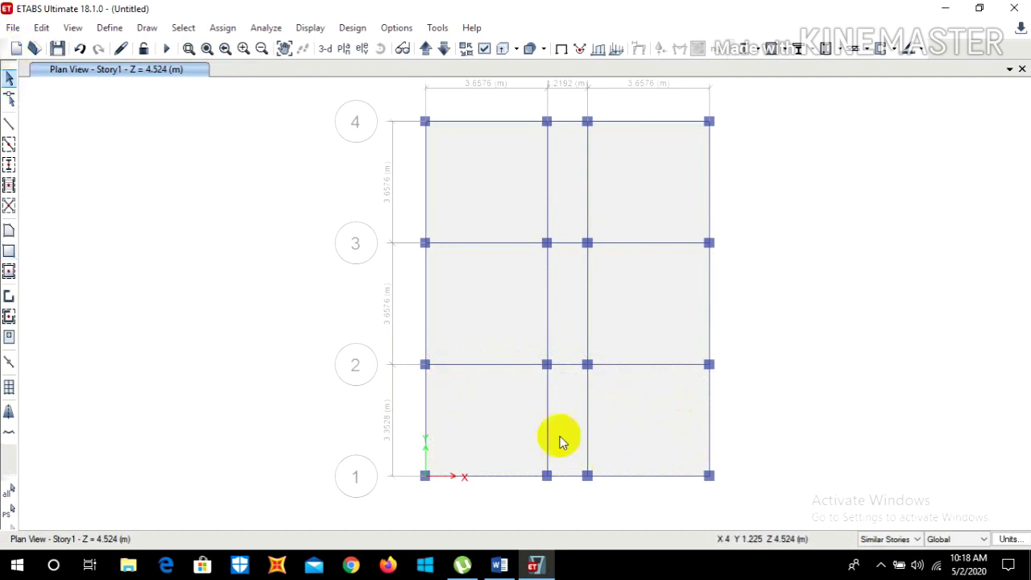
# Select the slab between grid lines 2 and 1 together with the two interior beams crossing it, ready for an edit operation.
pyautogui.click(527, 419)
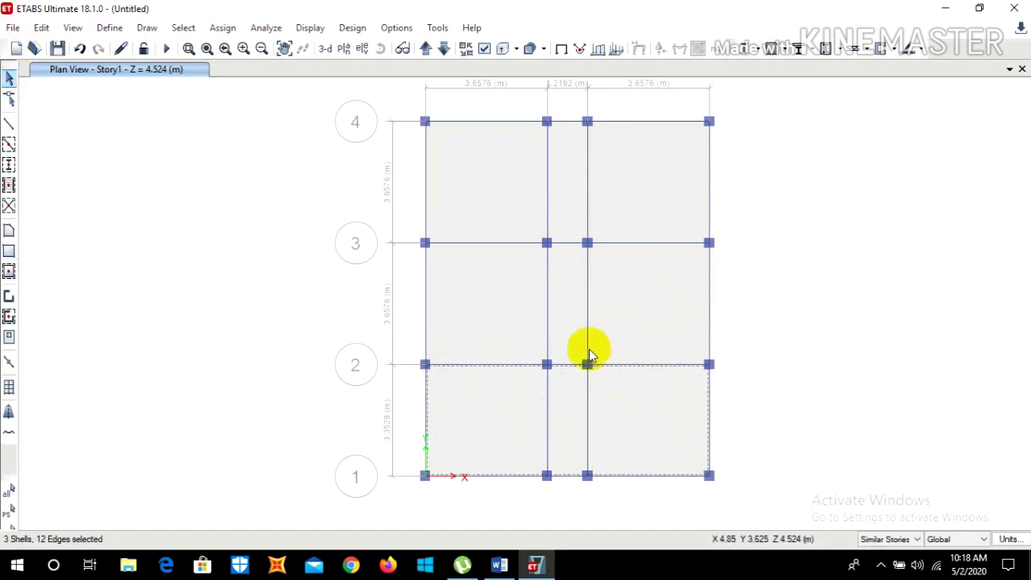
pyautogui.click(547, 414)
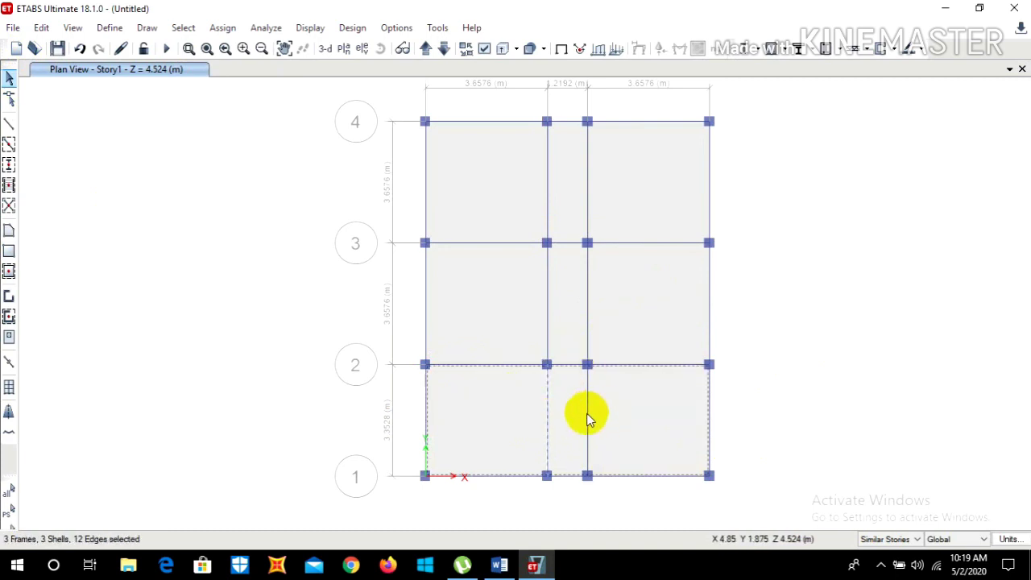
pyautogui.click(41, 28)
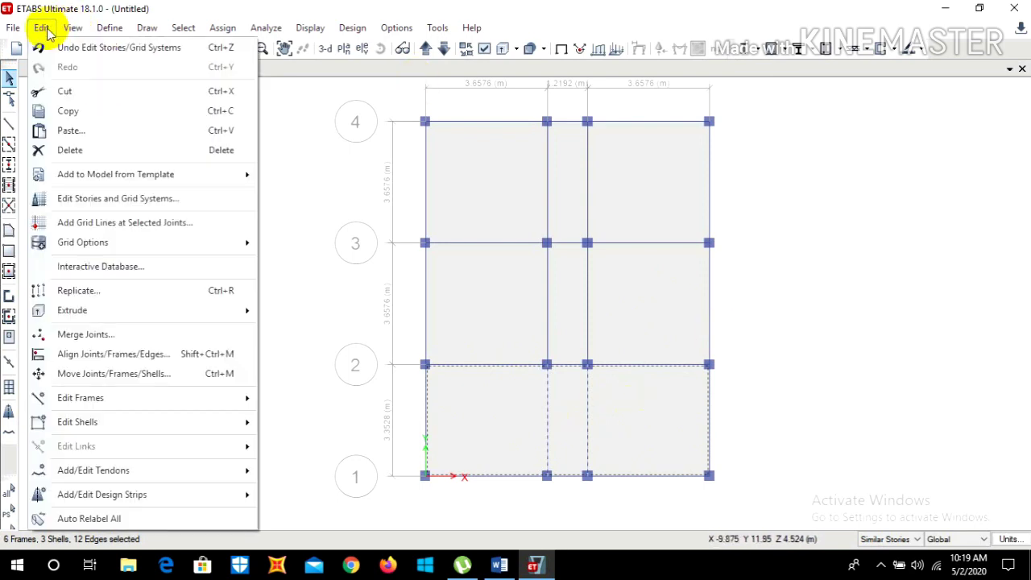
# Divide the selected shells by cookie-cutting floor objects at the selected frame objects, extending frames to shell edges.
pyautogui.moveTo(115, 431)
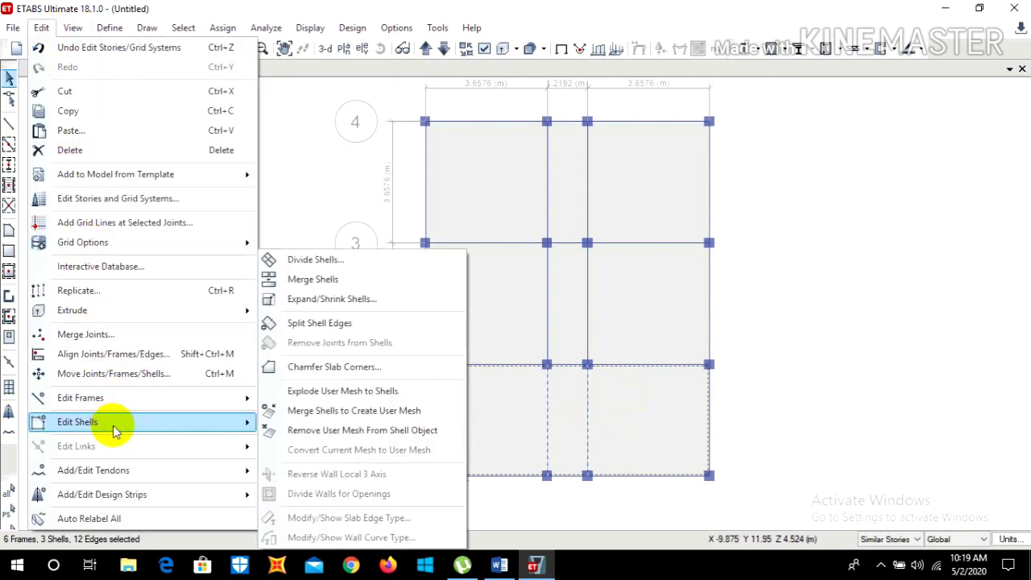
pyautogui.click(338, 260)
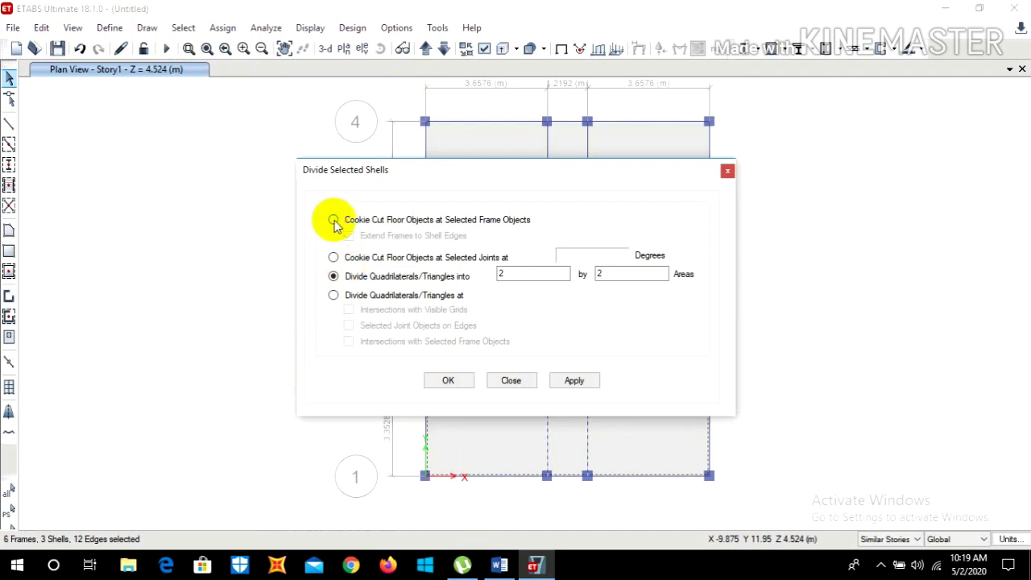
pyautogui.click(334, 220)
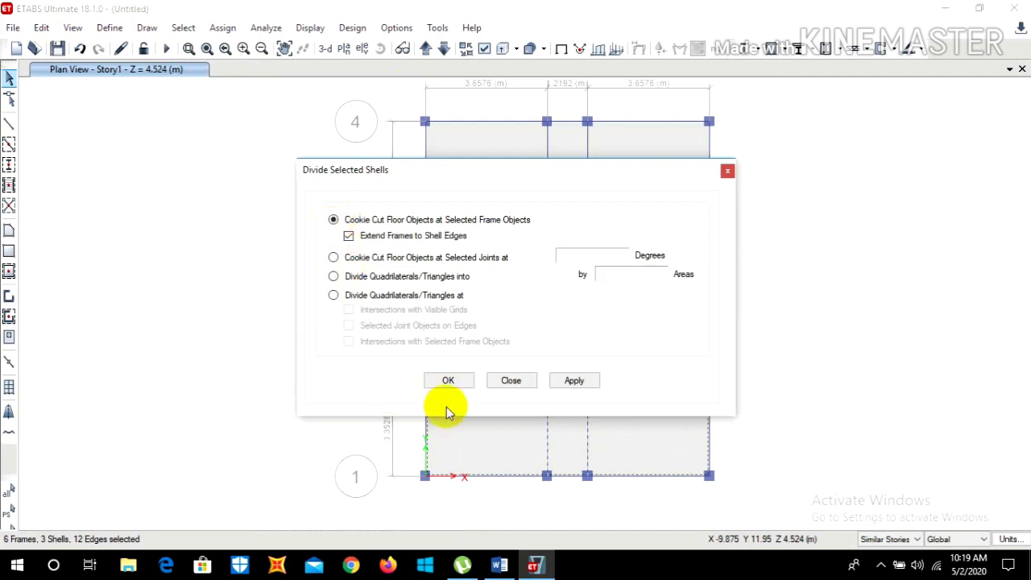
pyautogui.click(456, 384)
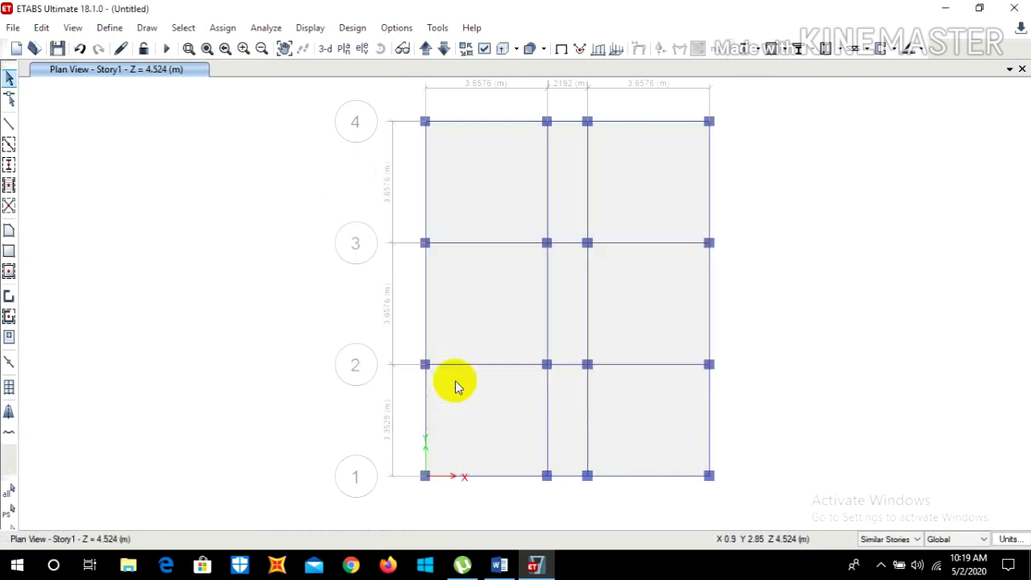
# Check the divided bottom-row panels by selecting them, then delete the slab panel between grids A–B and 3–4.
pyautogui.click(478, 400)
pyautogui.click(572, 399)
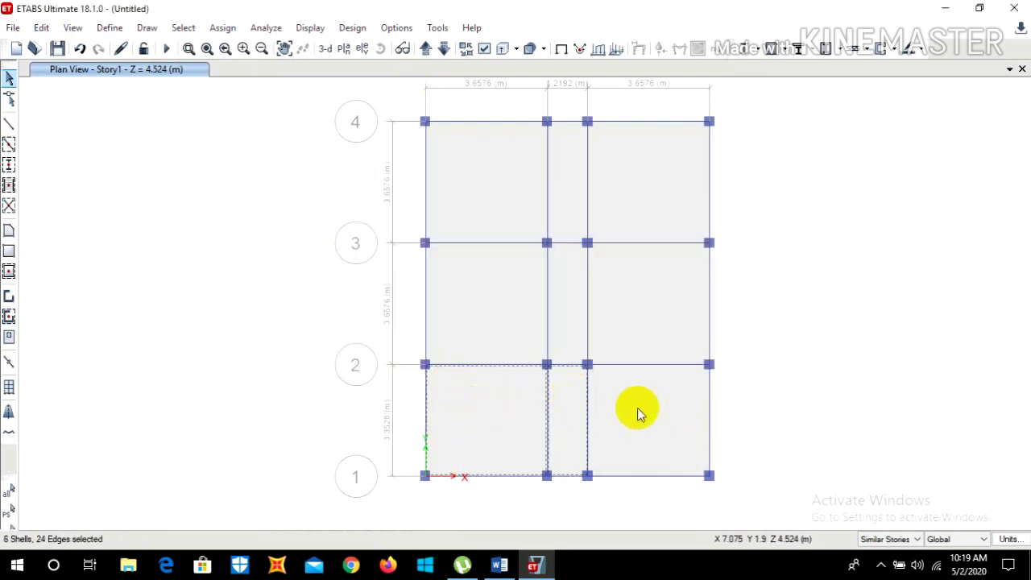
pyautogui.click(673, 417)
pyautogui.press('Escape')
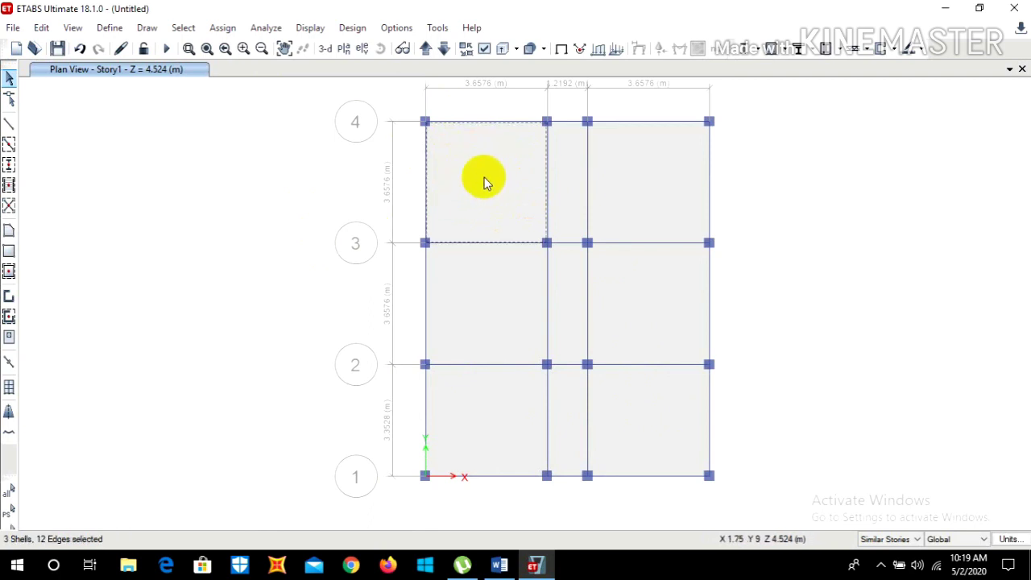
pyautogui.press('Delete')
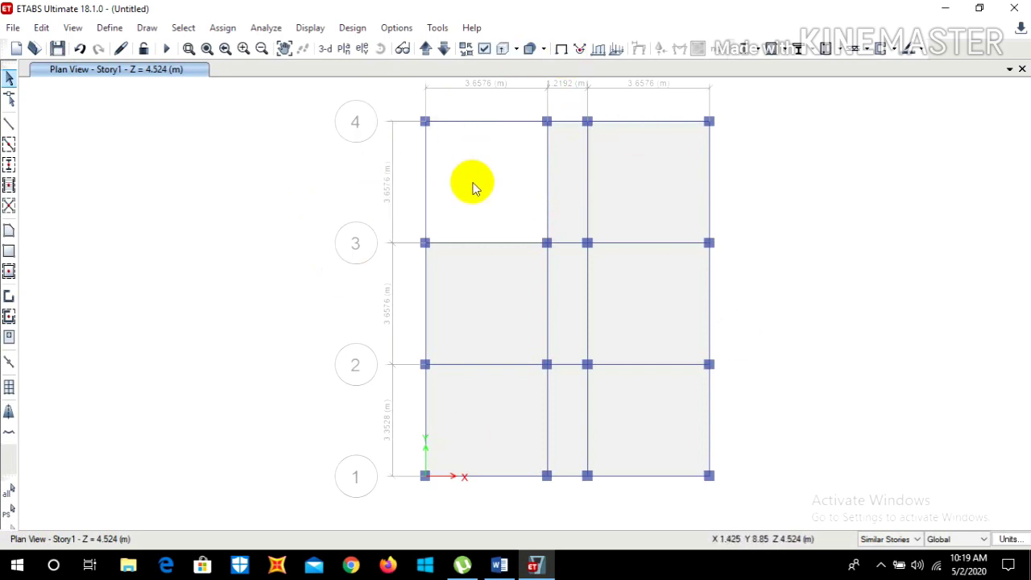
# Inspect the model in 3D and return to the Story1 plan view.
pyautogui.click(325, 49)
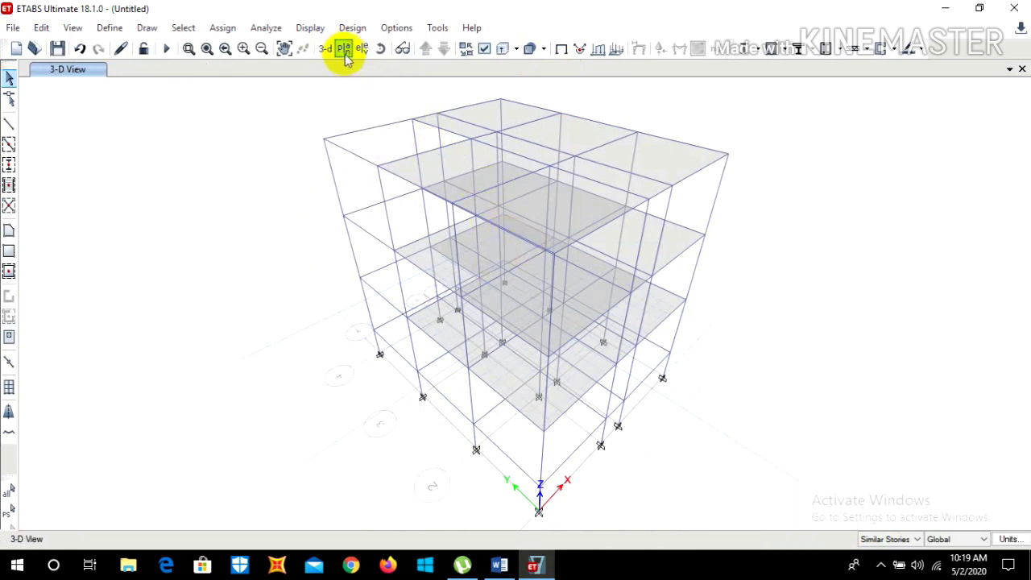
pyautogui.click(345, 52)
pyautogui.click(435, 251)
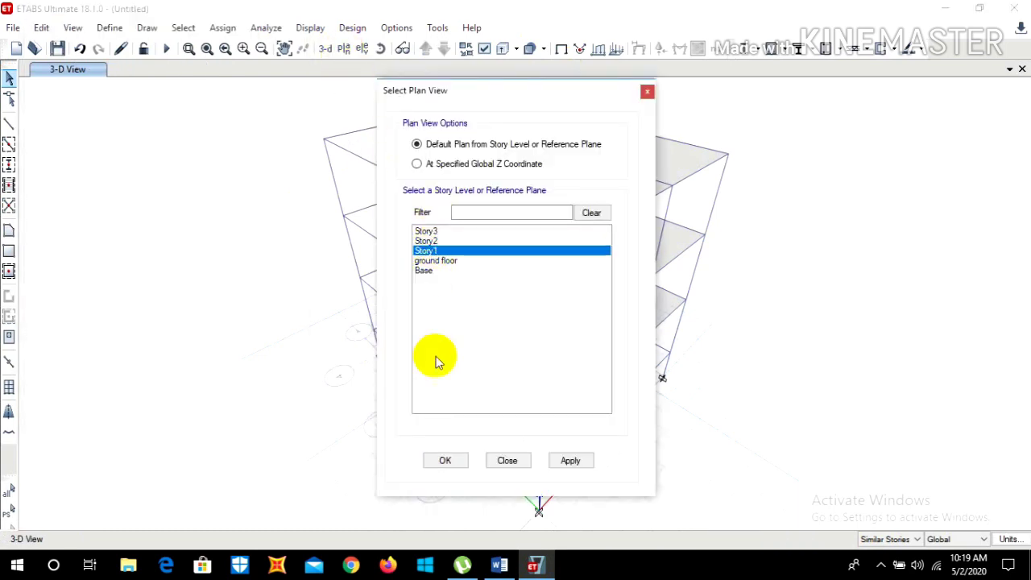
pyautogui.click(446, 460)
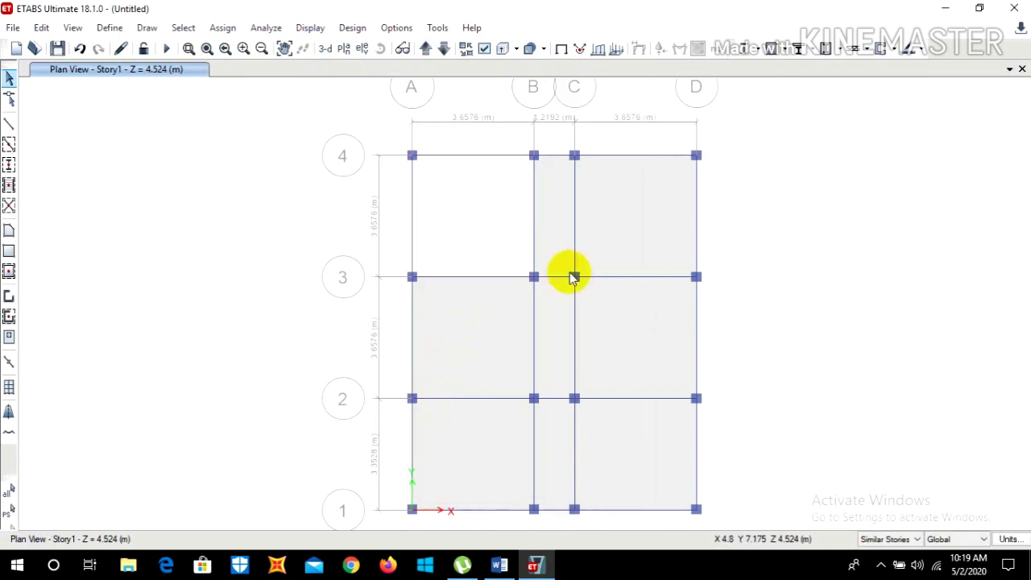
pyautogui.scroll(-3, 552, 210)
pyautogui.scroll(6, 553, 224)
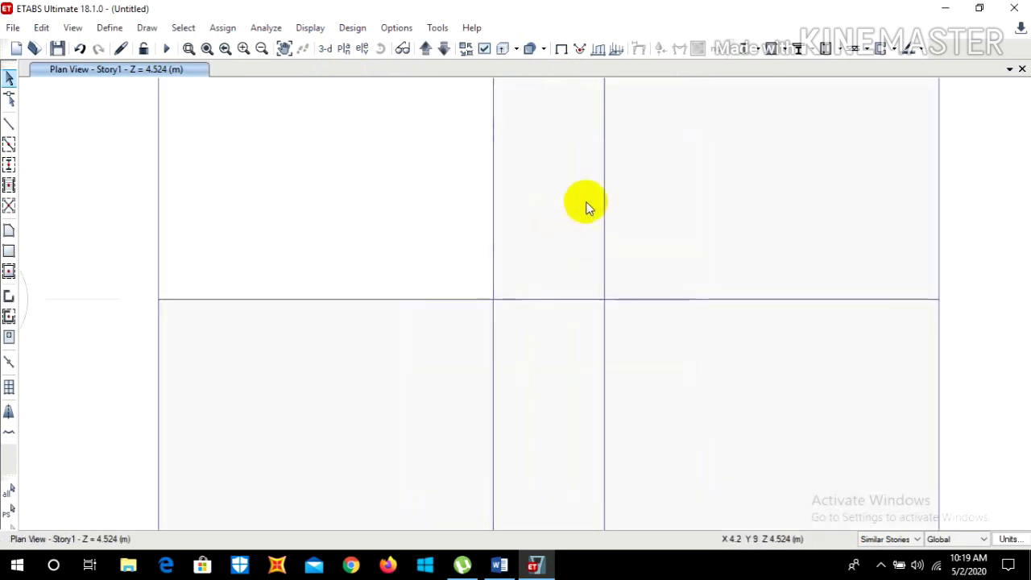
pyautogui.scroll(-3, 585, 207)
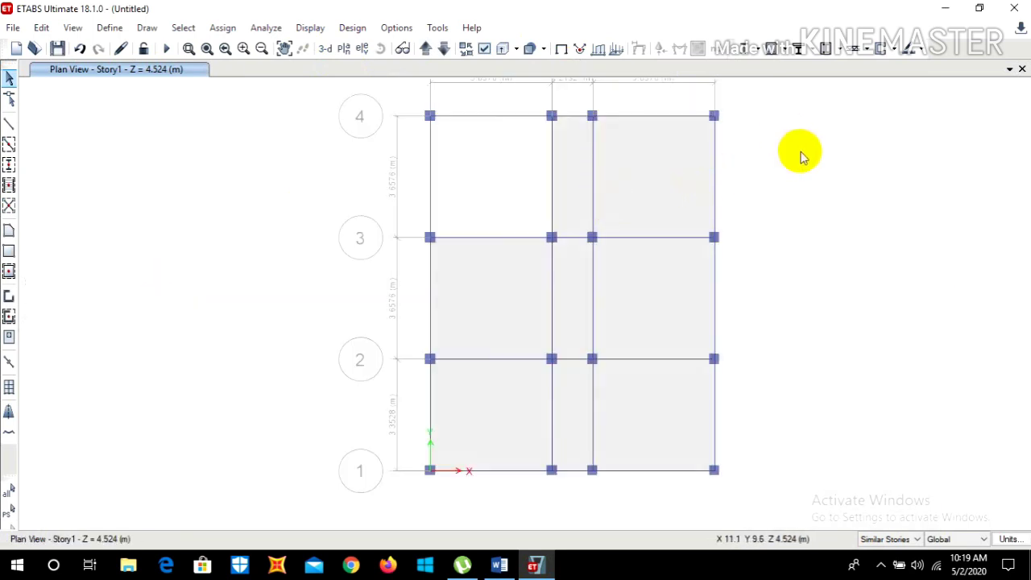
# Try to replicate the three beams along grid D linearly once with dx 0 and dy 0.6 m.
pyautogui.click(715, 164)
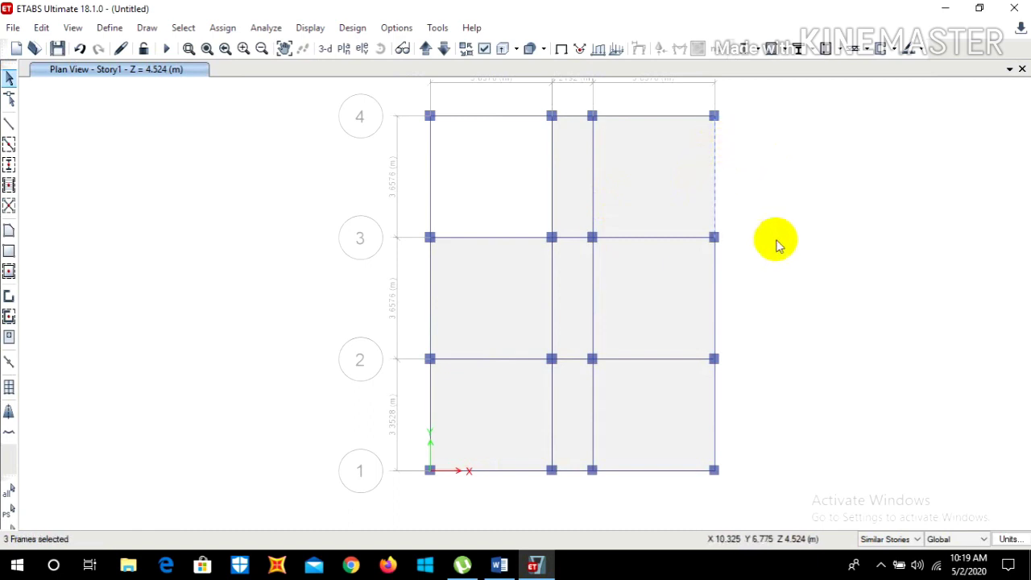
pyautogui.click(716, 287)
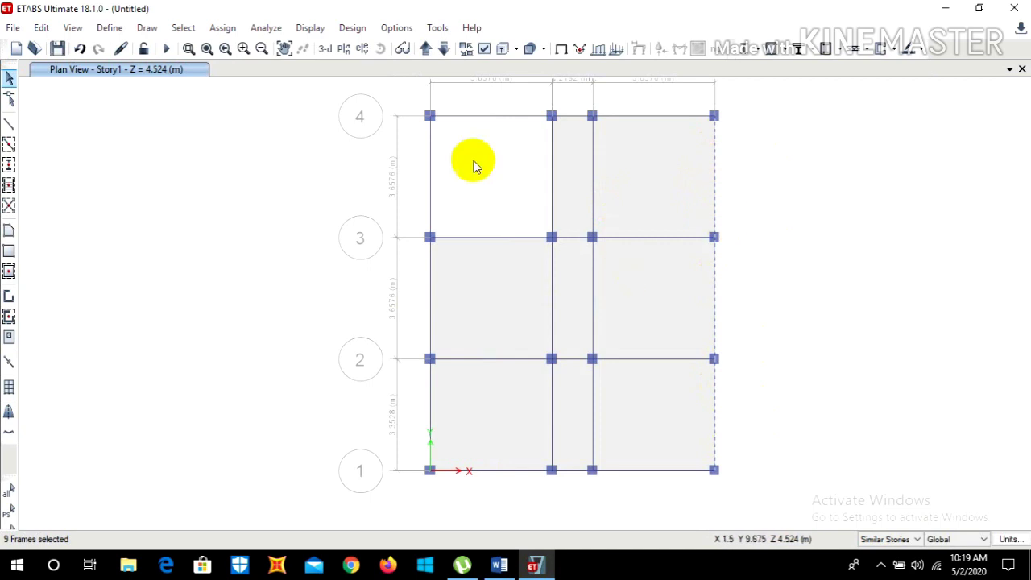
pyautogui.click(42, 28)
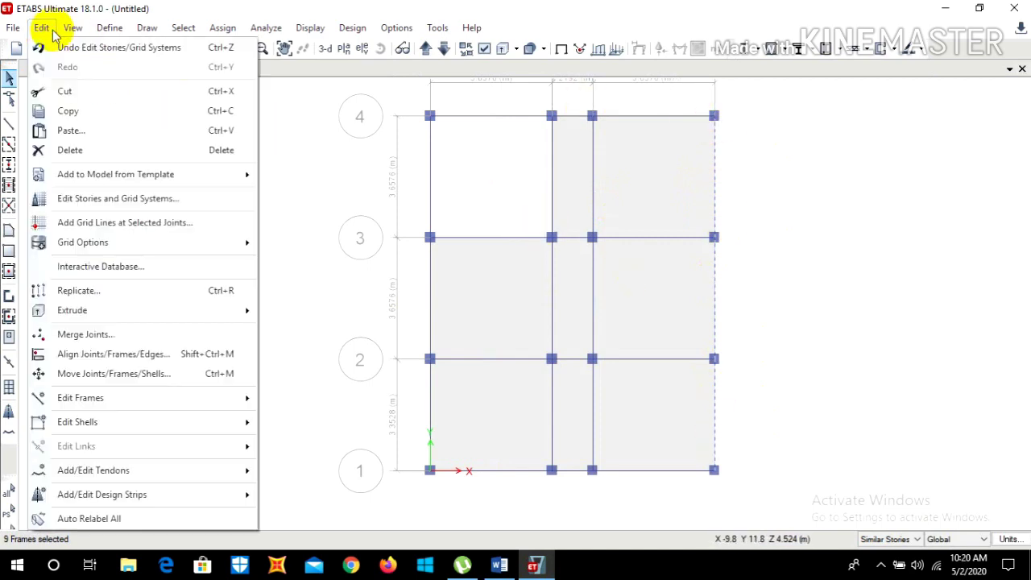
pyautogui.click(51, 33)
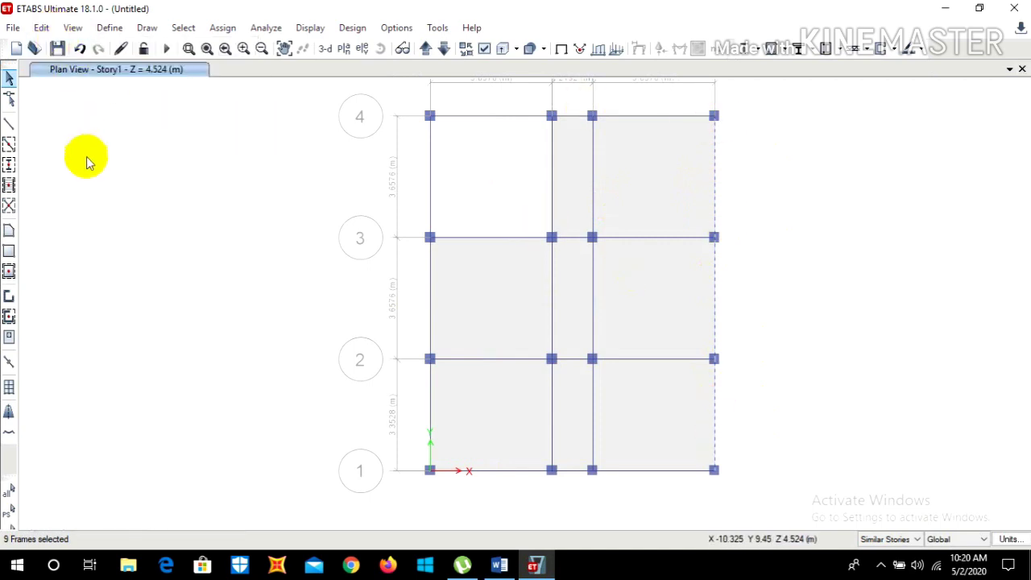
pyautogui.click(45, 29)
pyautogui.click(76, 290)
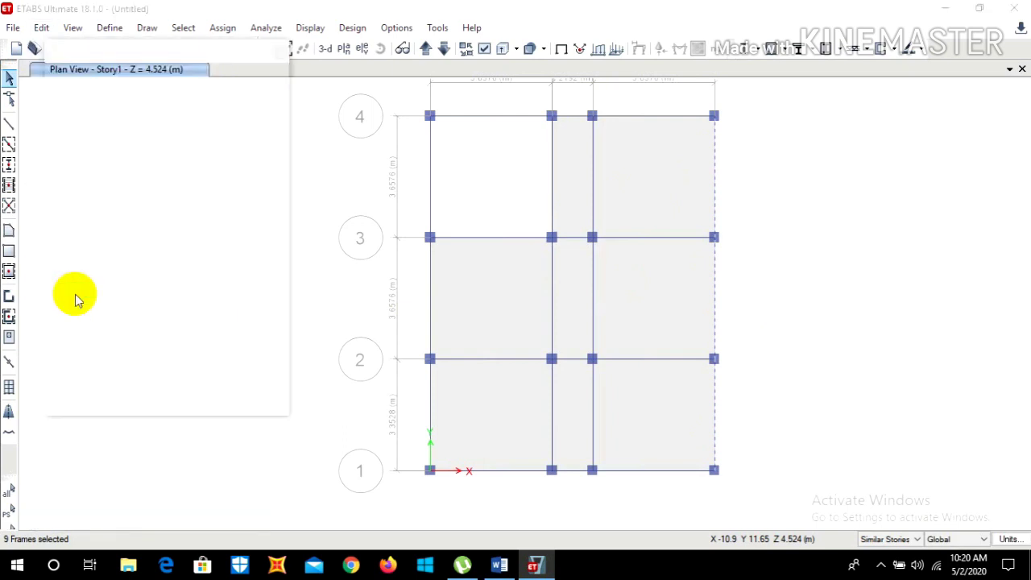
pyautogui.moveTo(488, 111); pyautogui.dragTo(186, 94)
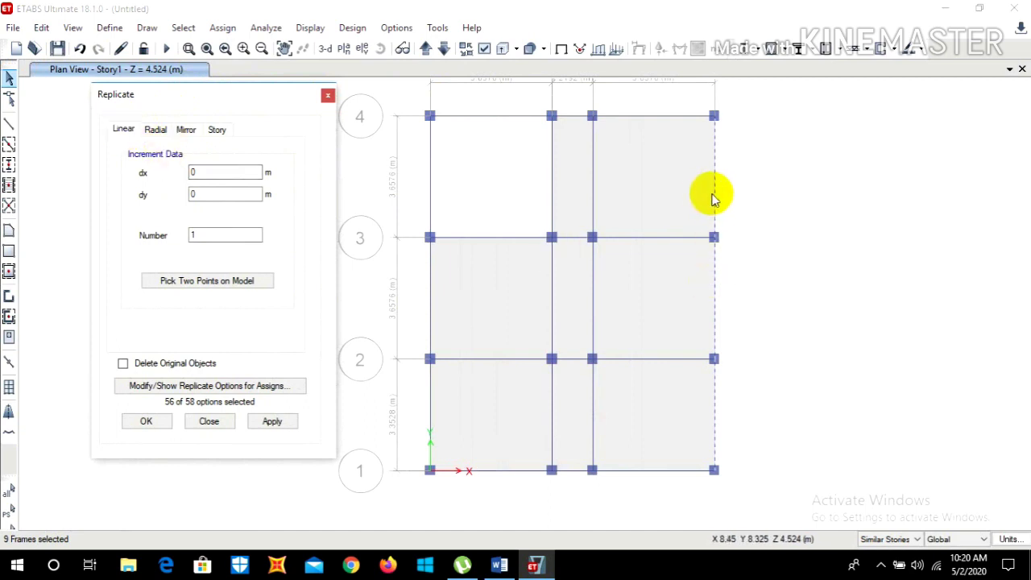
pyautogui.click(220, 193)
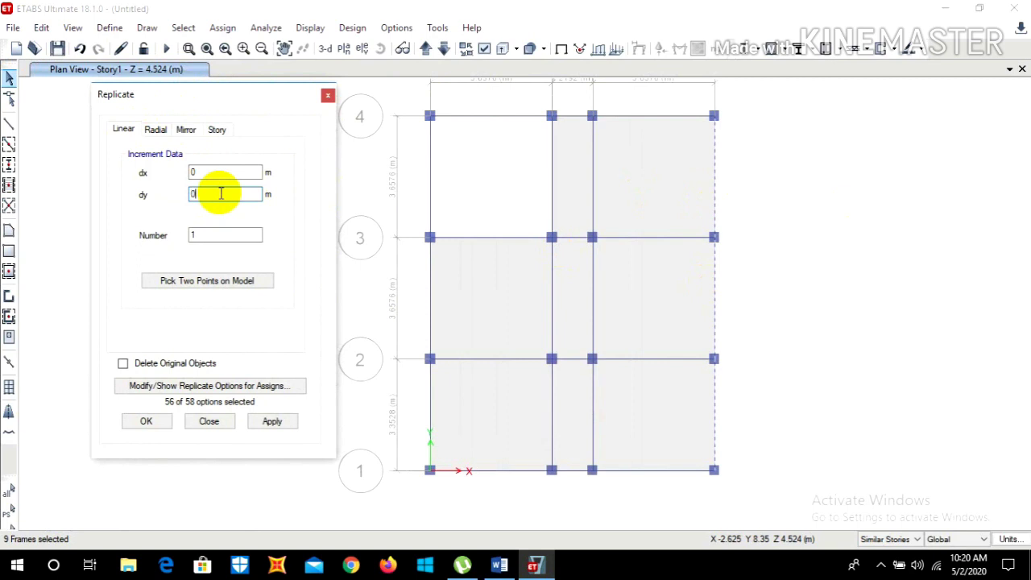
pyautogui.click(272, 420)
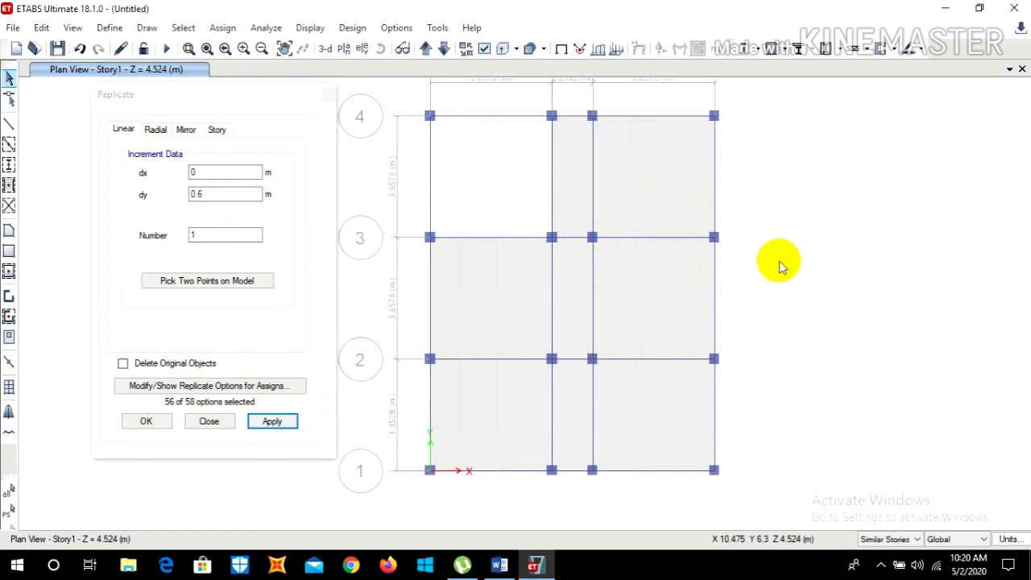
# Undo the last replication and delete the restored slab panel between grids A–B and 3–4.
pyautogui.click(216, 194)
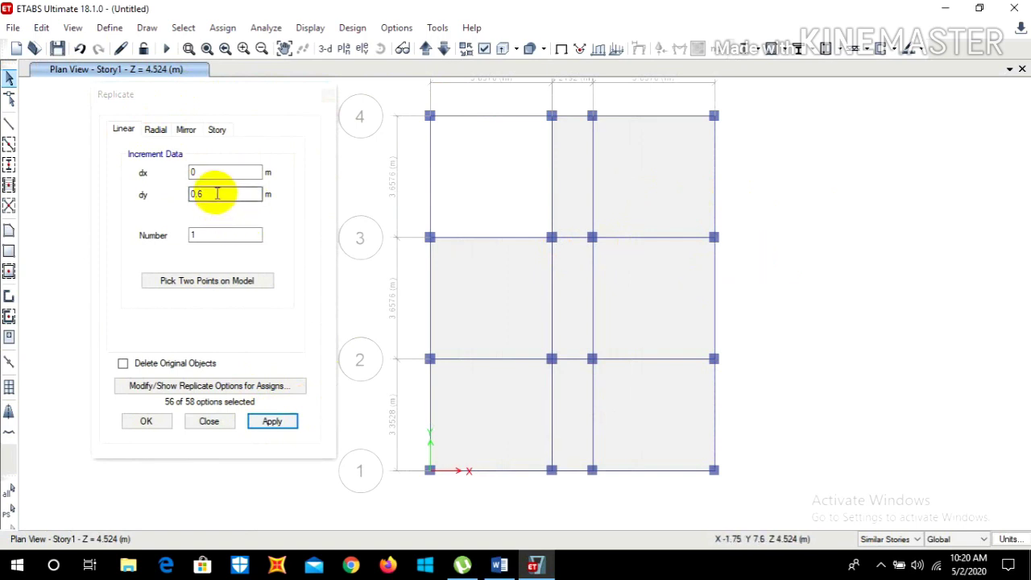
pyautogui.press('Return')
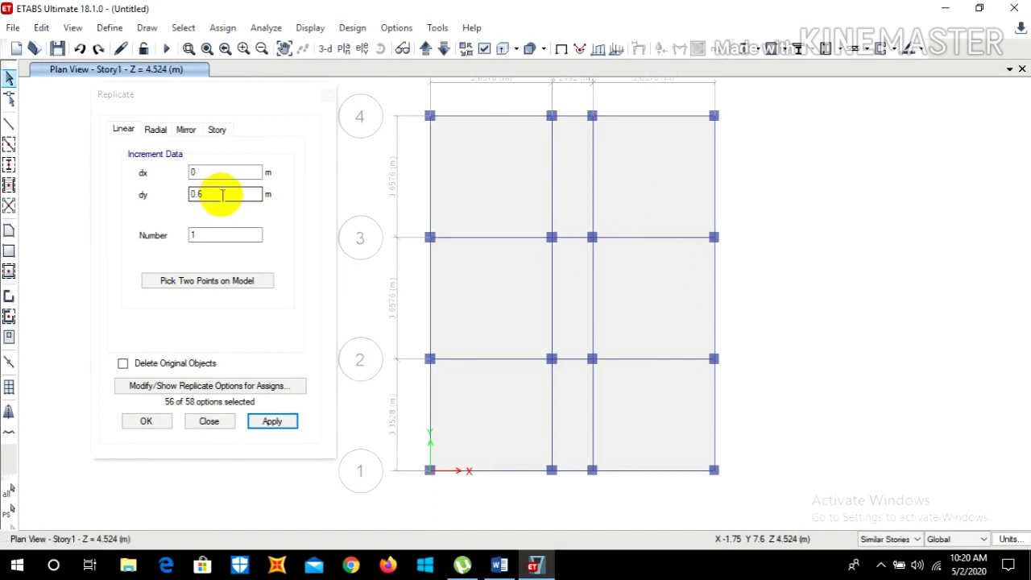
pyautogui.click(509, 181)
pyautogui.press('Delete')
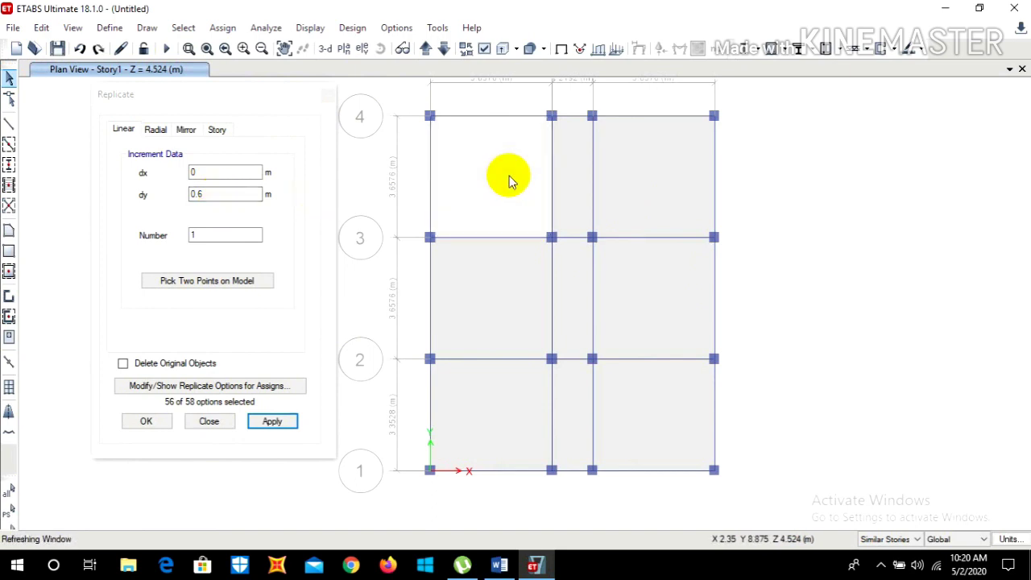
# Replicate the three beams along grid D once with dx 0.6 m and dy 0.
pyautogui.click(211, 194)
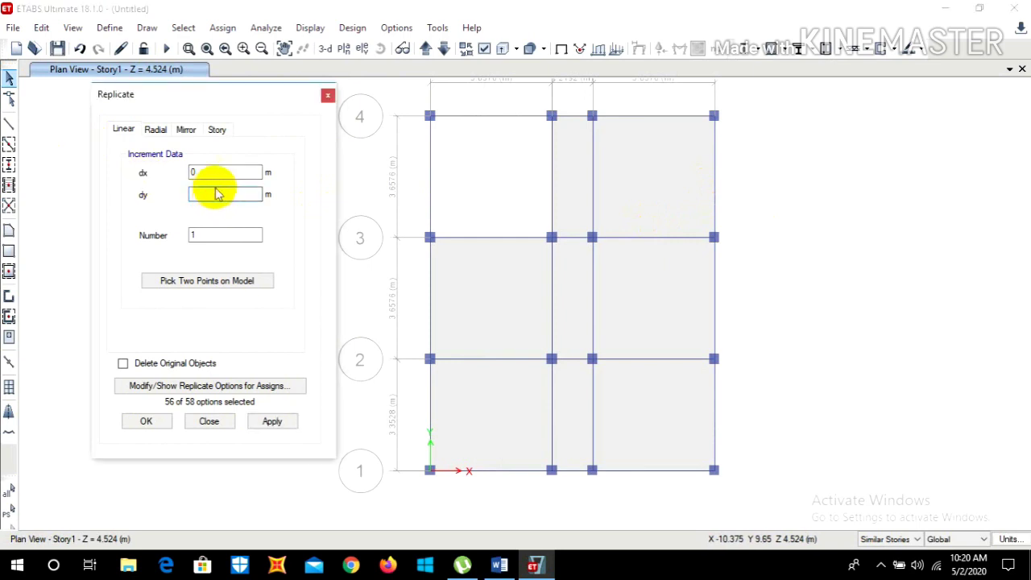
pyautogui.write('0')
pyautogui.click(208, 170)
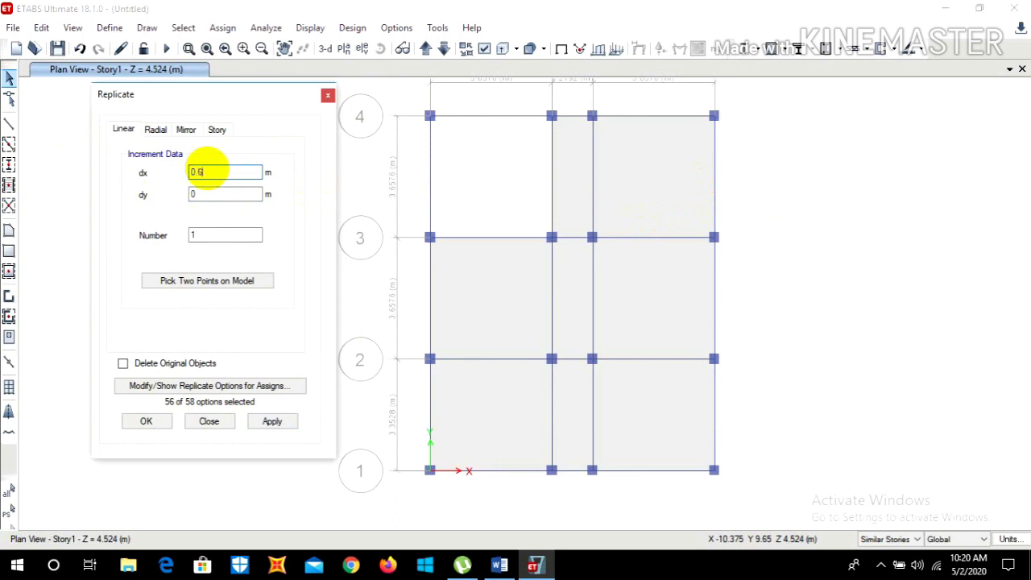
pyautogui.click(272, 421)
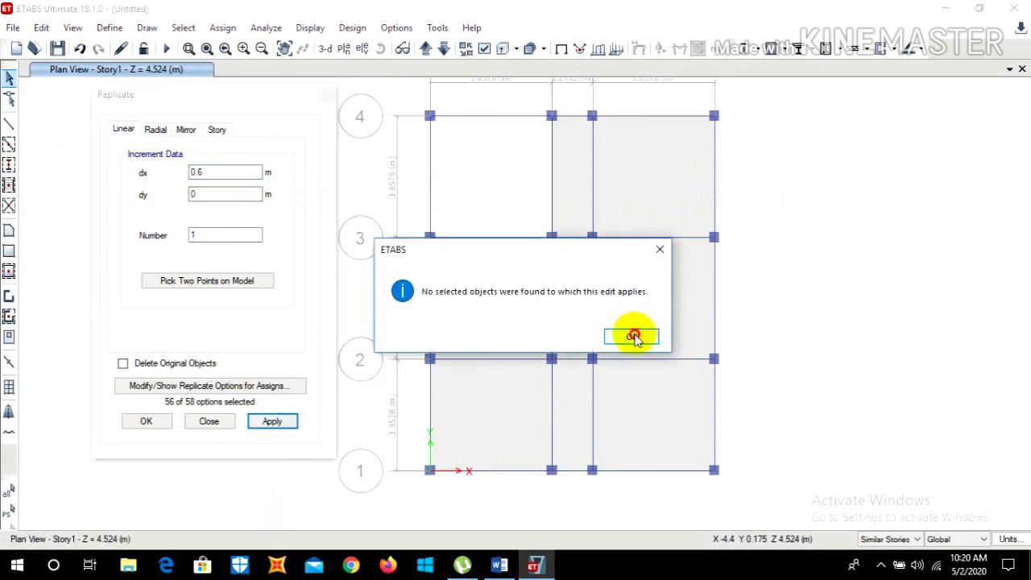
pyautogui.click(633, 337)
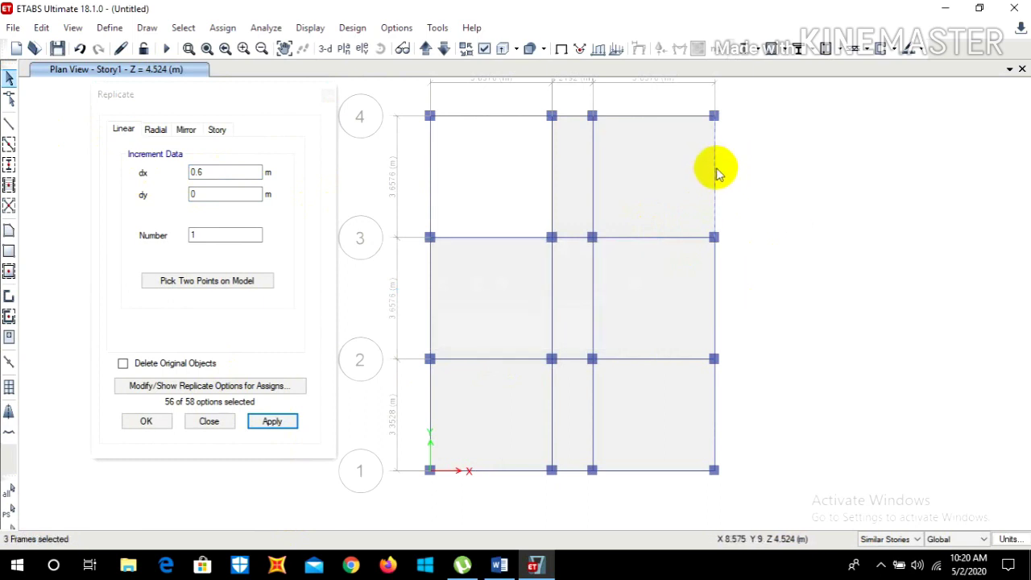
pyautogui.click(715, 289)
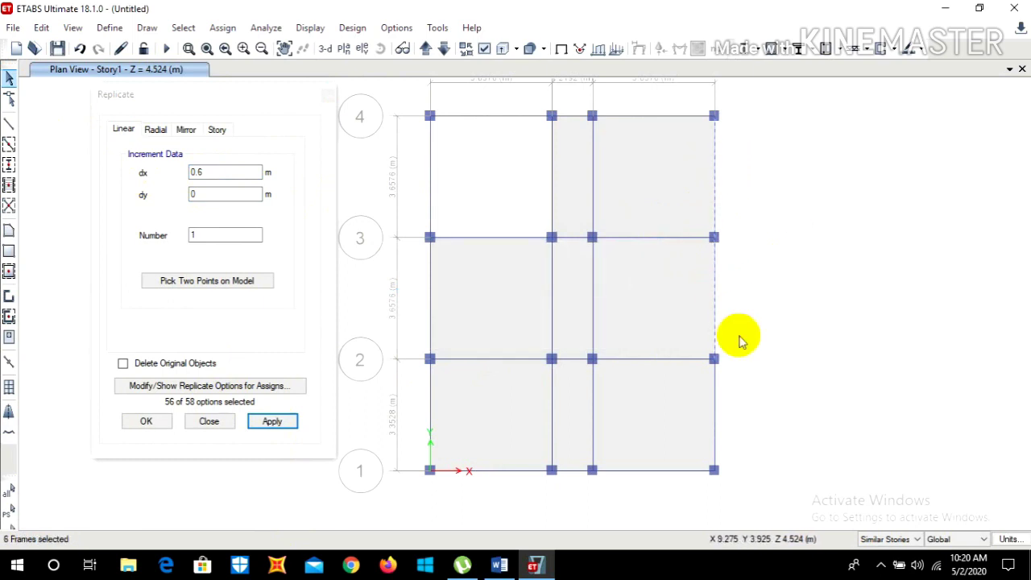
pyautogui.click(716, 415)
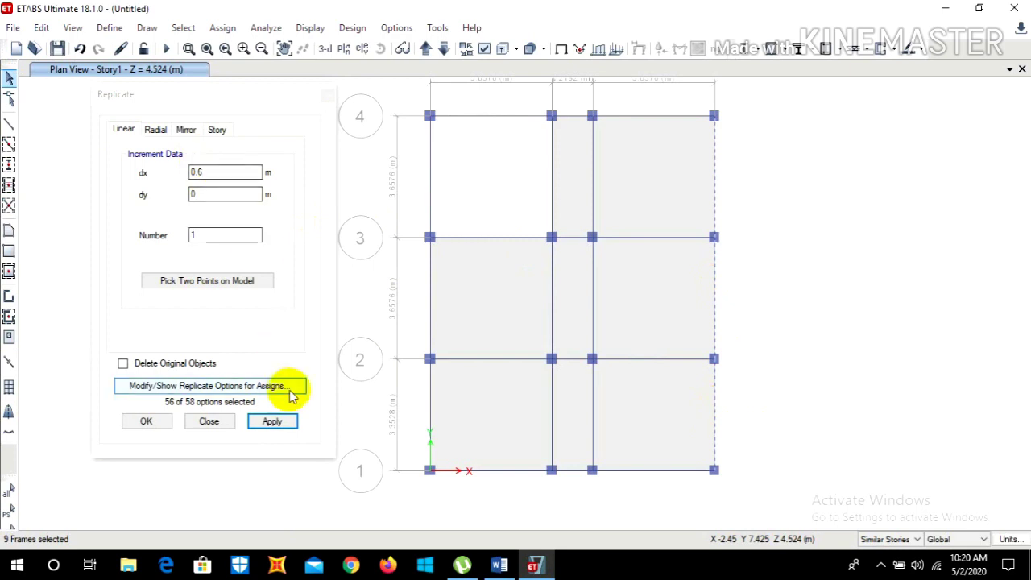
pyautogui.click(276, 422)
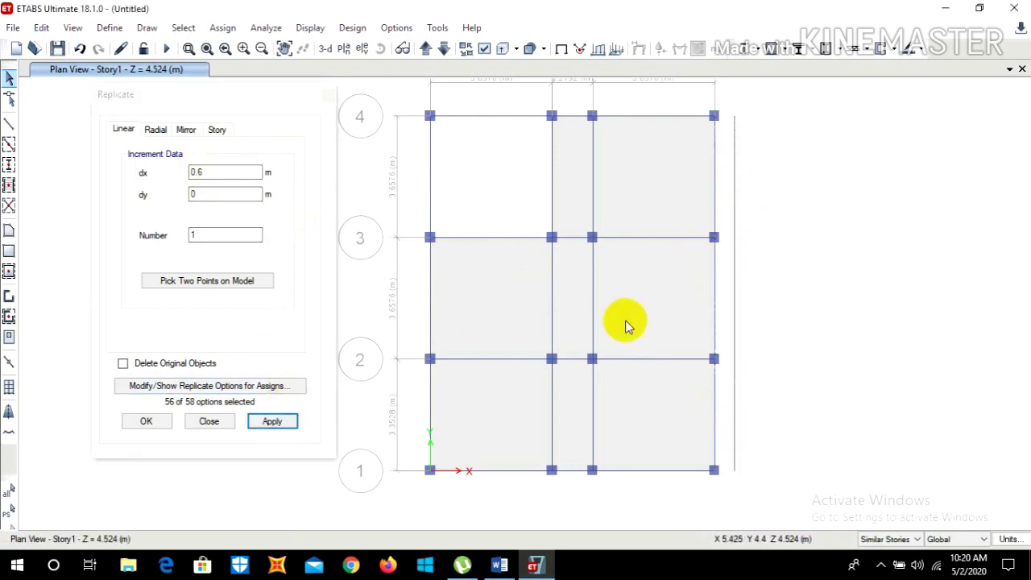
# Replicate the two grid A beams between grids 1 and 3 once with dx -0.6 m and dy 0.
pyautogui.click(431, 290)
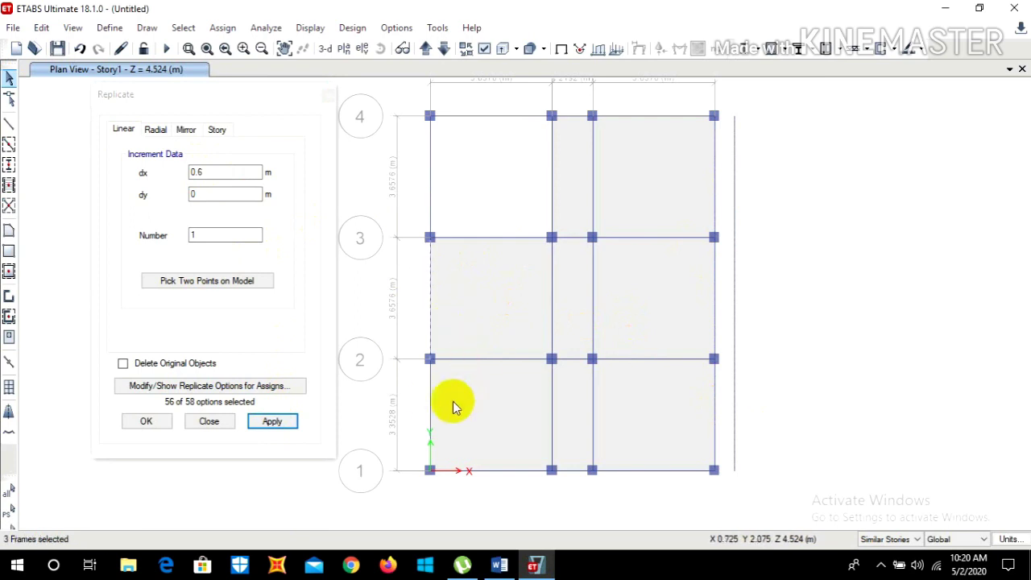
pyautogui.click(192, 174)
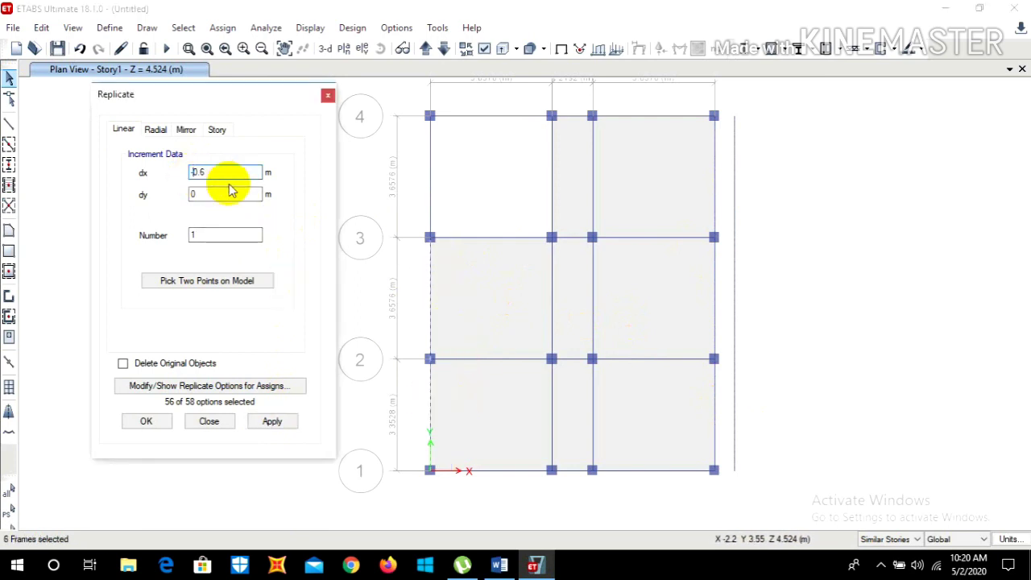
pyautogui.click(272, 421)
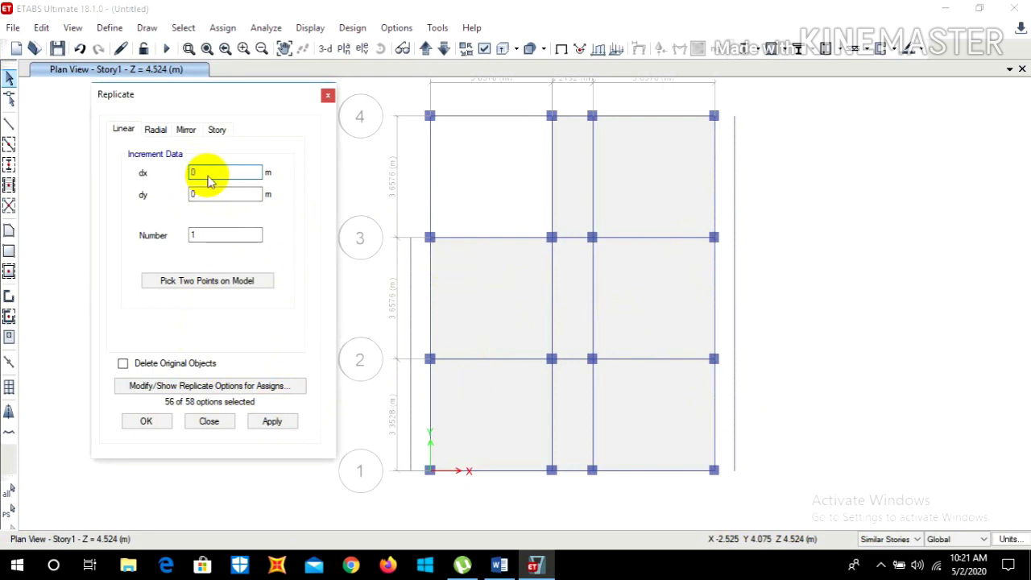
# Replicate the three beams along grid 4 once with dx 0 and dy 0.6 m.
pyautogui.click(209, 193)
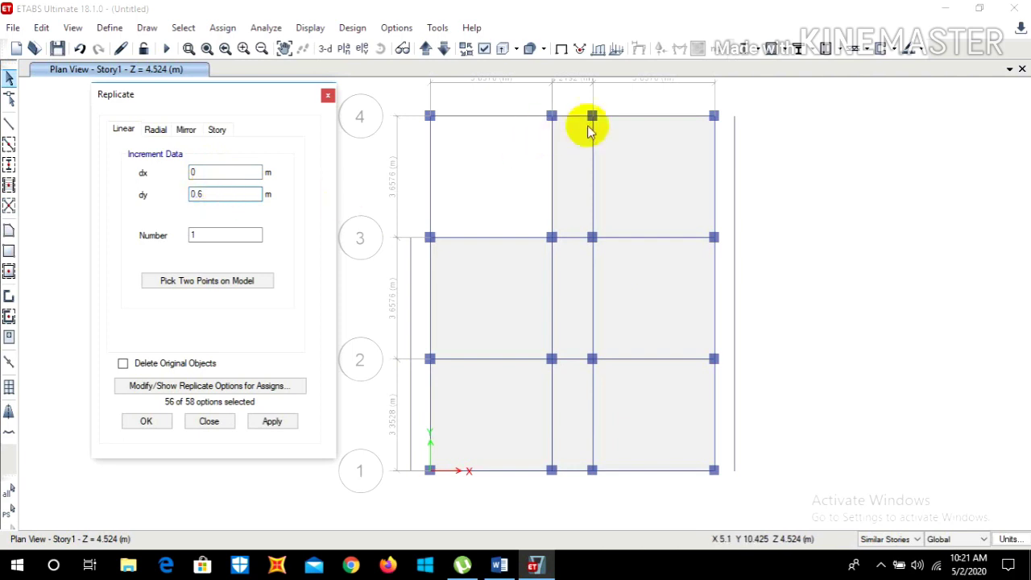
pyautogui.click(479, 116)
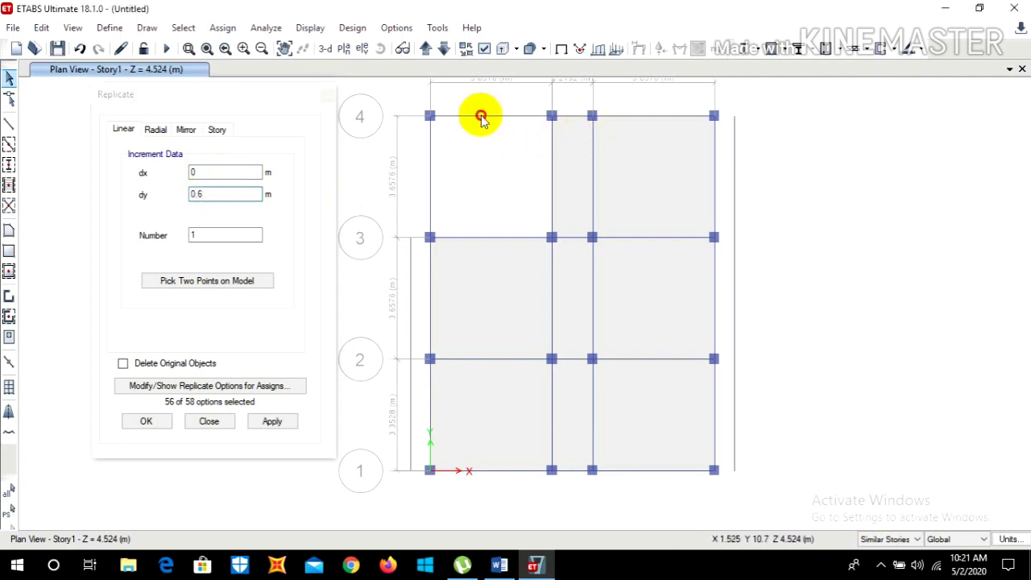
pyautogui.click(585, 117)
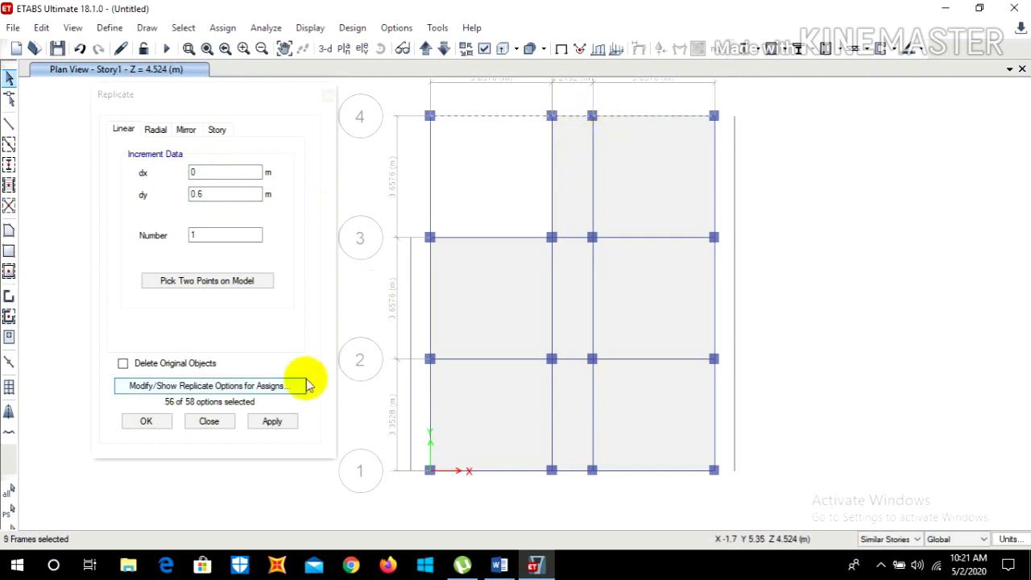
pyautogui.click(271, 422)
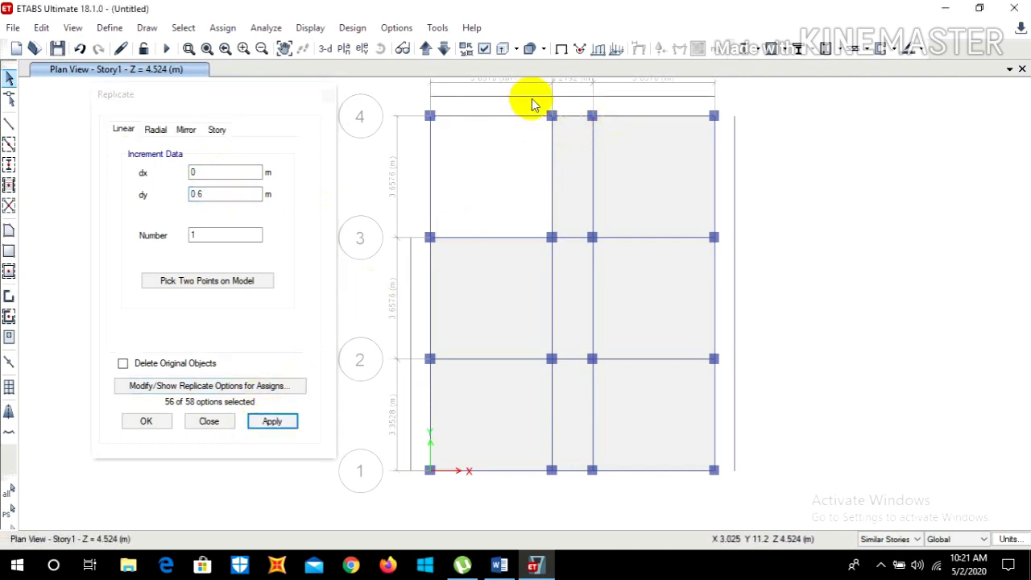
# Replicate the three beams along grid 1 once with dx 0 and dy -0.6 m, and close the Replicate dialog.
pyautogui.click(193, 195)
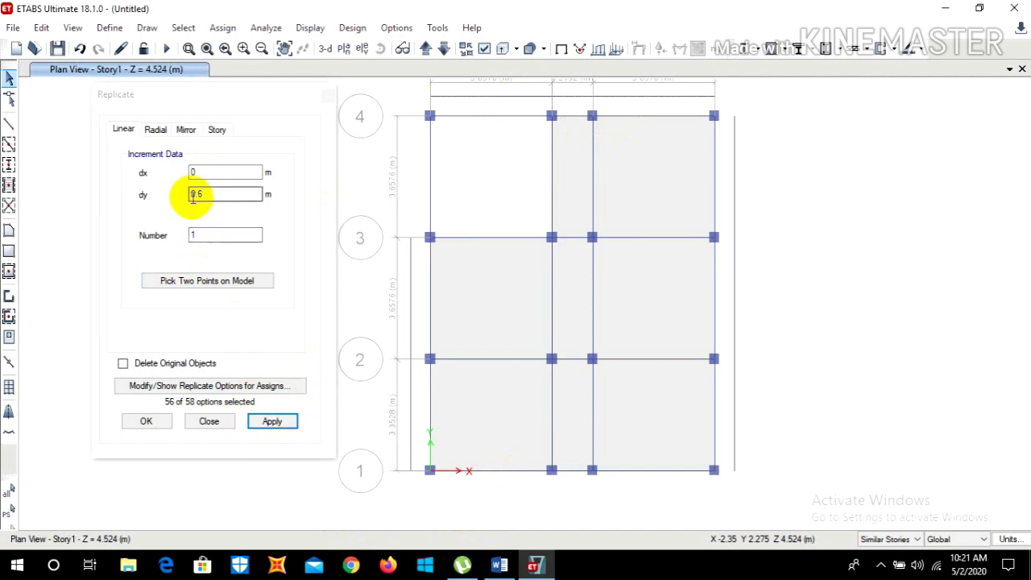
pyautogui.write('-')
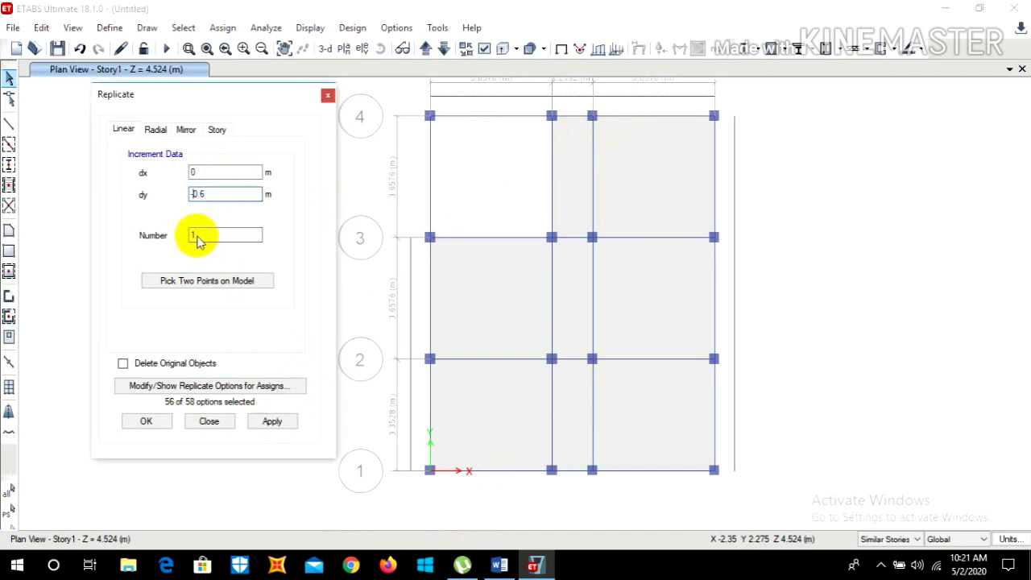
pyautogui.click(520, 482)
pyautogui.click(566, 472)
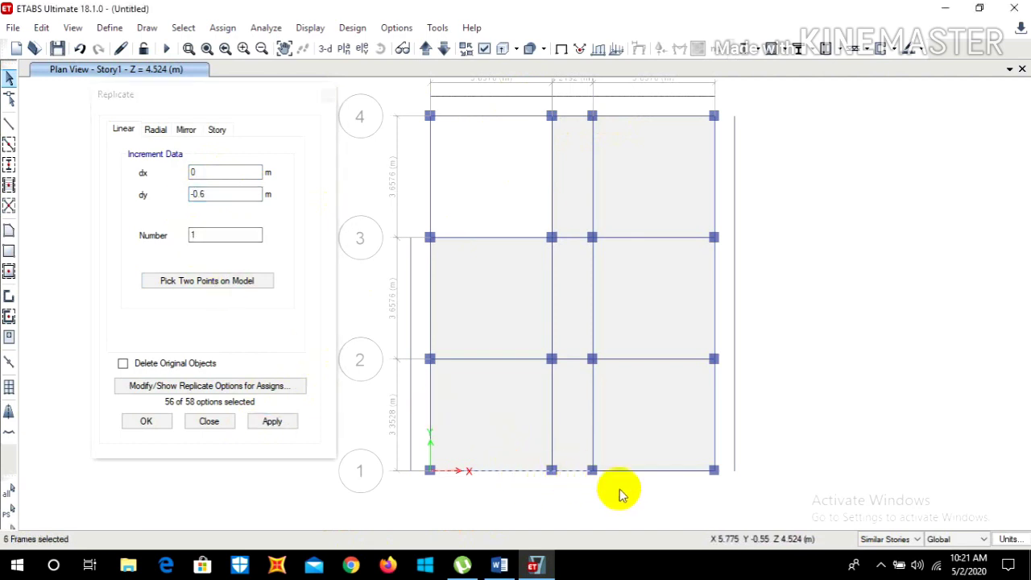
pyautogui.click(271, 422)
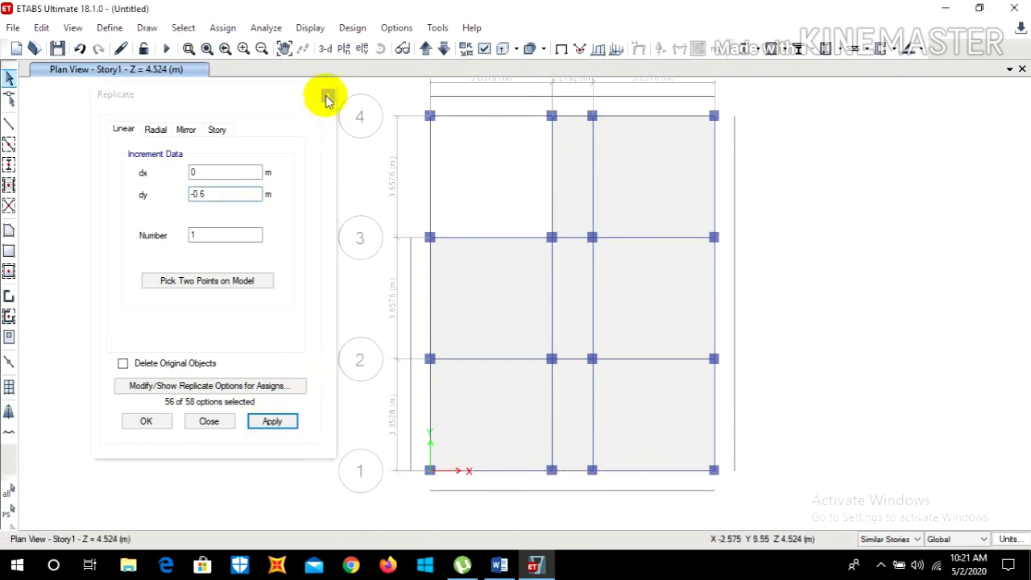
pyautogui.click(146, 422)
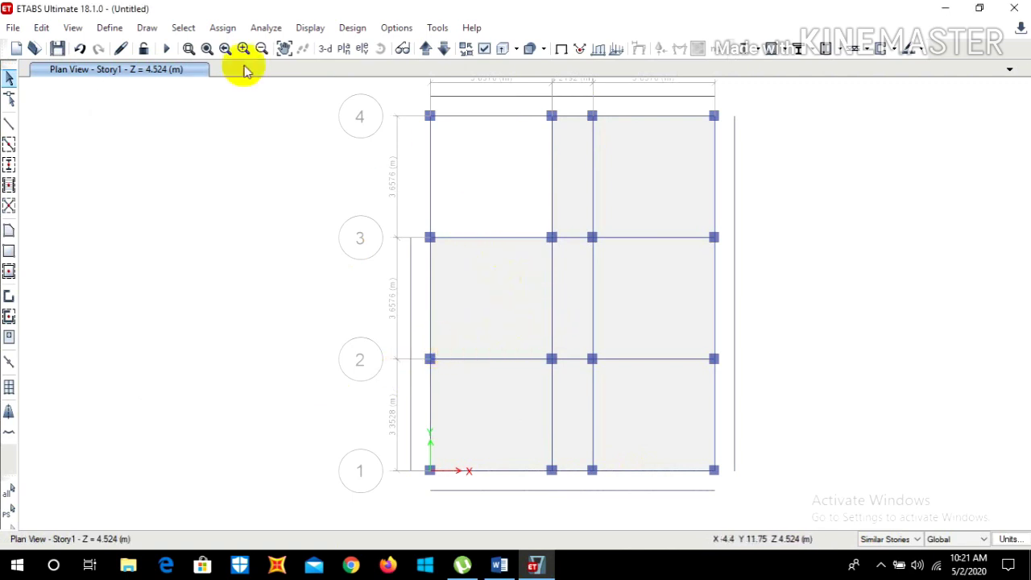
# Draw rectangular slabs with the Slab property over the overhang strips outside grid 4 and grid D, out to the replicated beams.
pyautogui.click(8, 251)
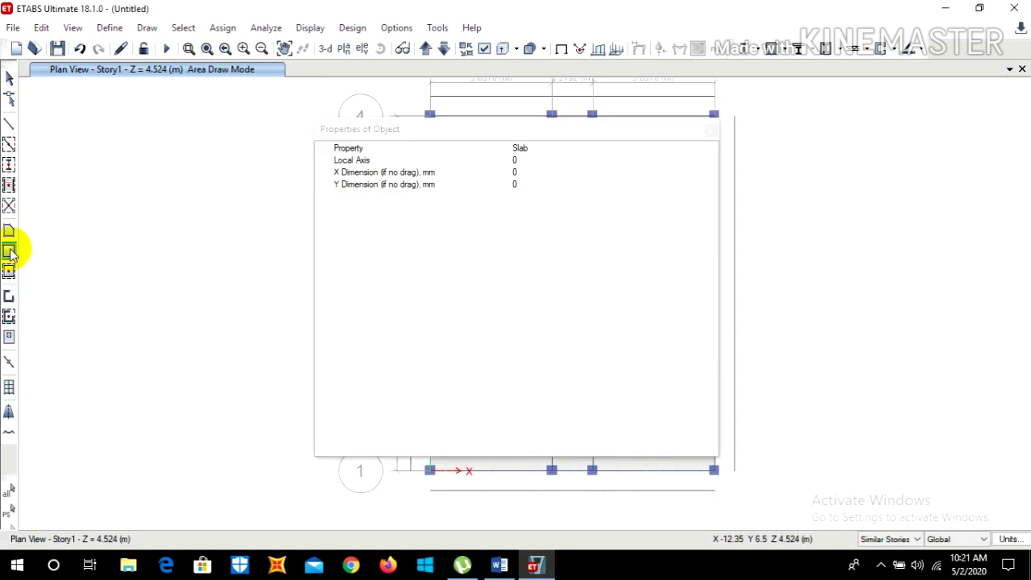
pyautogui.click(711, 129)
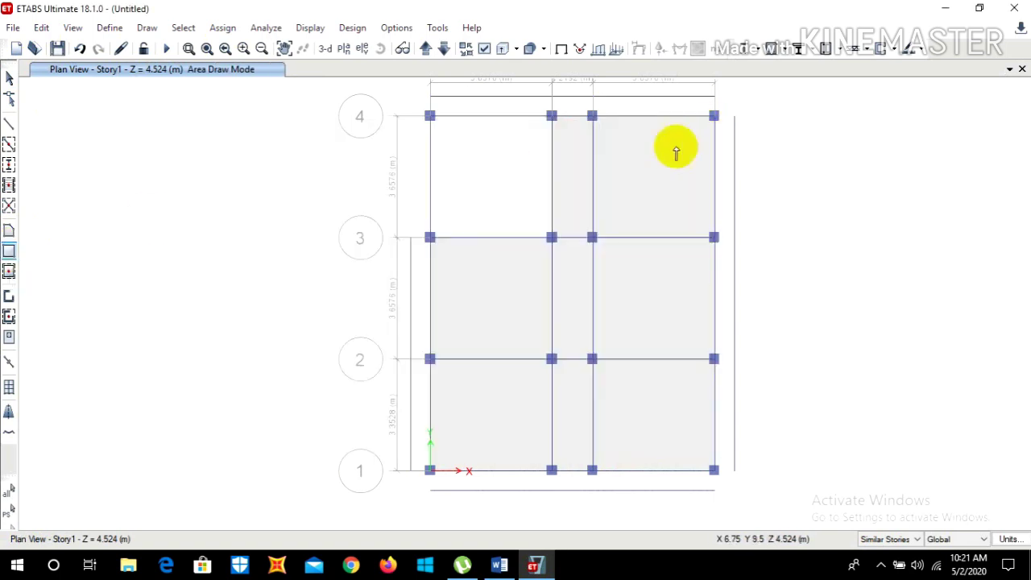
pyautogui.click(430, 97)
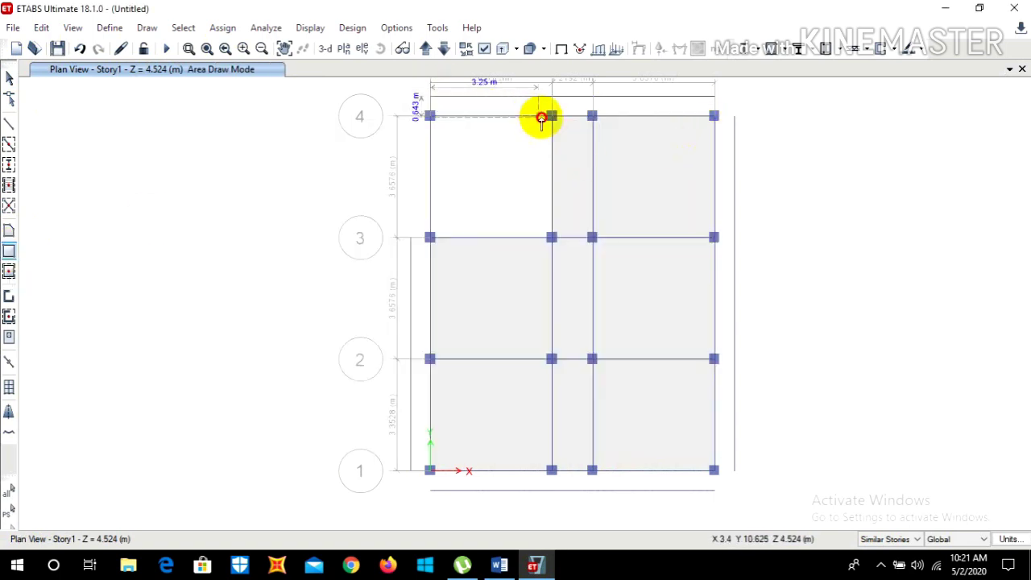
pyautogui.click(714, 117)
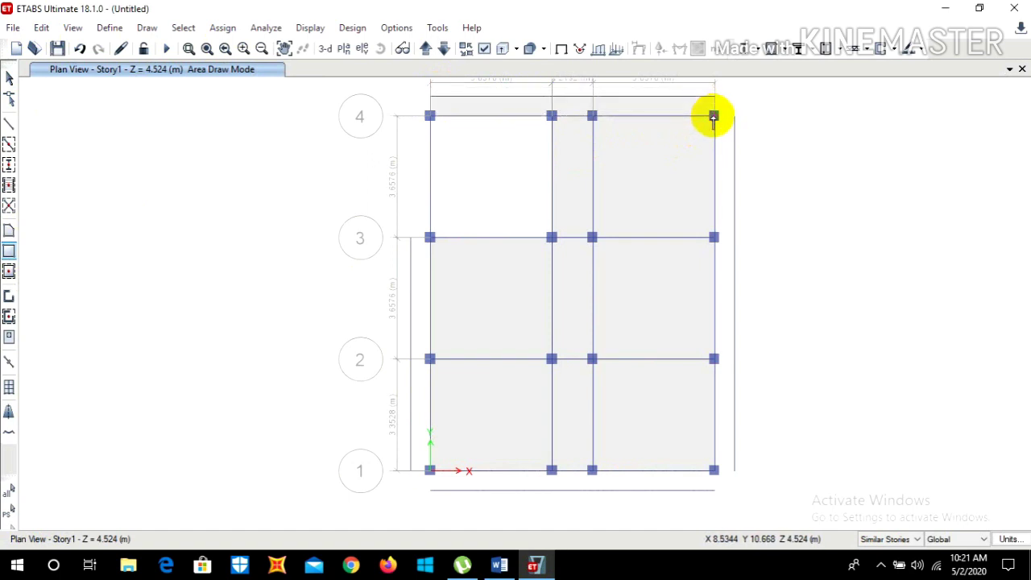
pyautogui.click(714, 118)
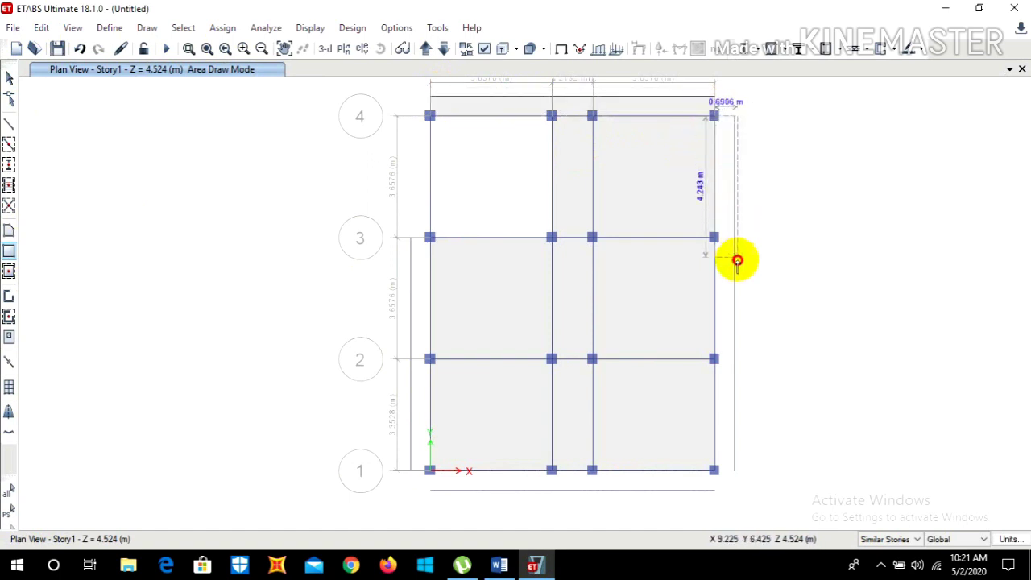
pyautogui.click(735, 470)
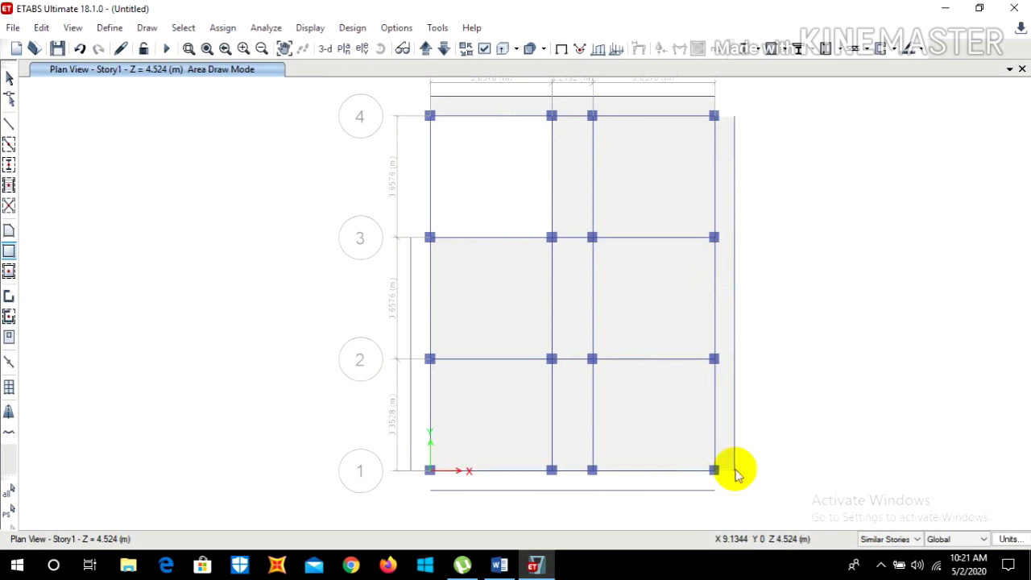
# Draw rectangular slabs over the overhang strips outside grid 1 and outside grid A between grids 1 and 3.
pyautogui.click(430, 472)
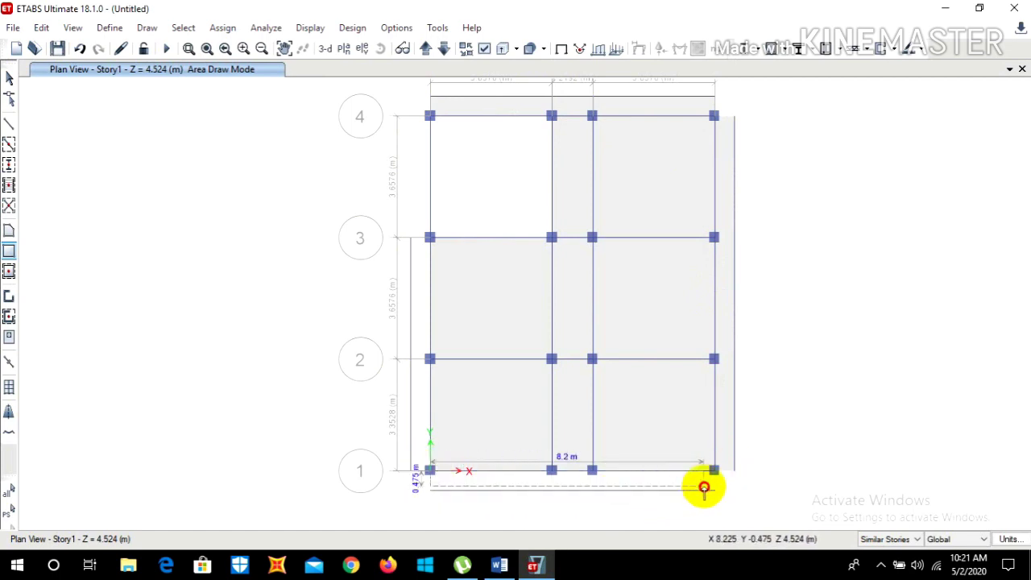
pyautogui.click(712, 491)
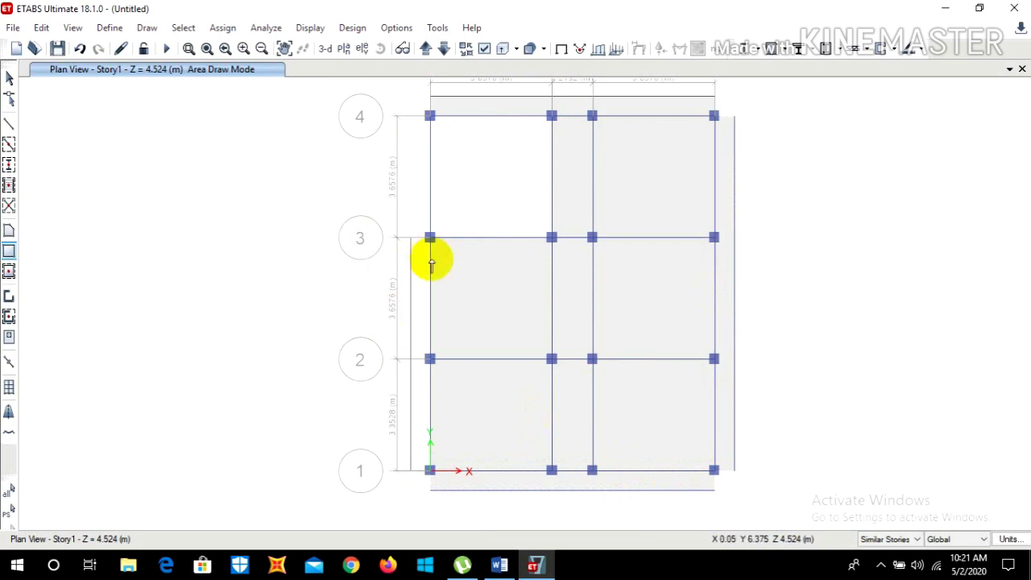
pyautogui.click(411, 238)
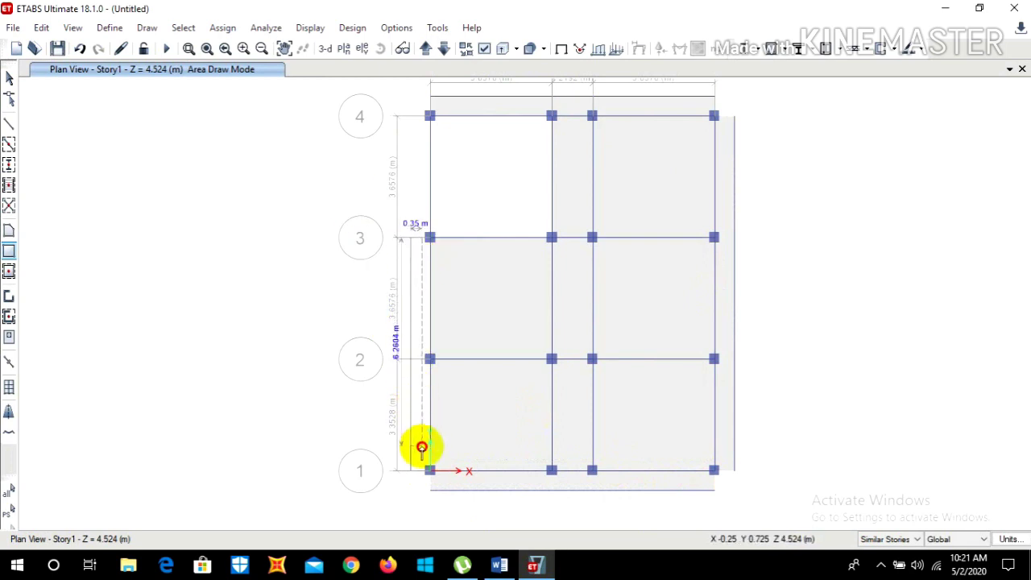
pyautogui.click(430, 471)
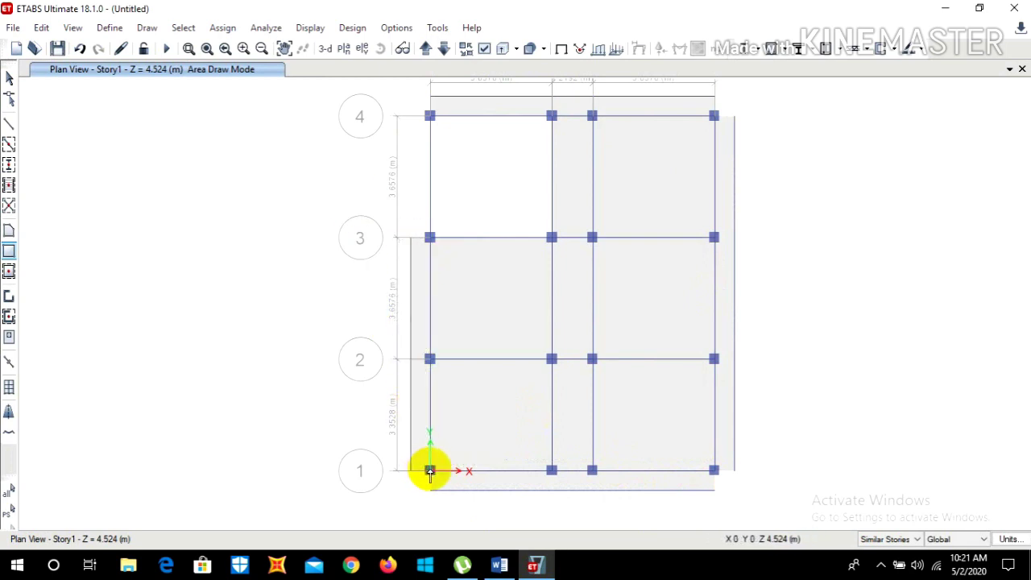
# Delete the replicated beams along the outer slab edges beyond grid D and grid 1.
pyautogui.click(10, 75)
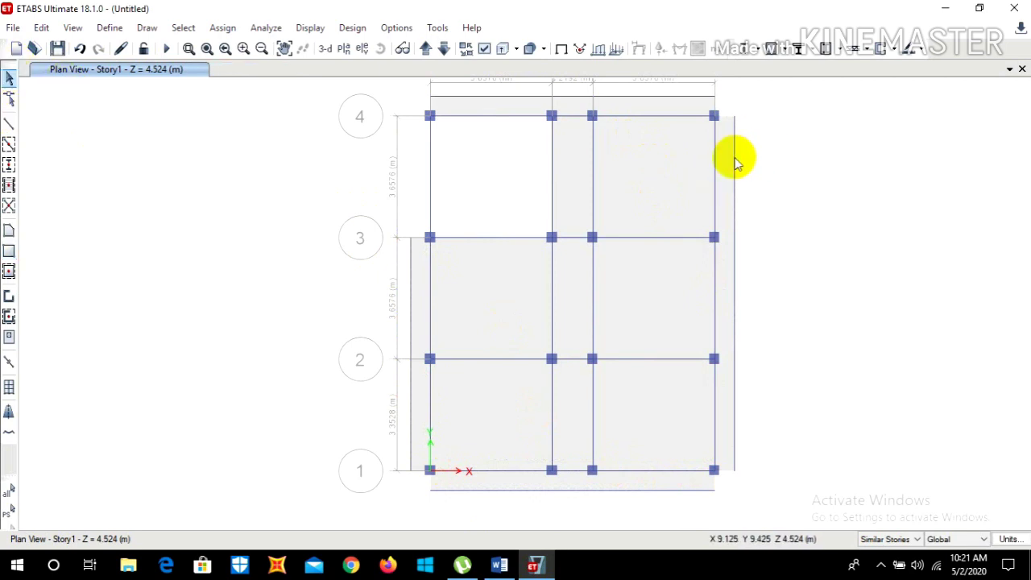
pyautogui.click(735, 273)
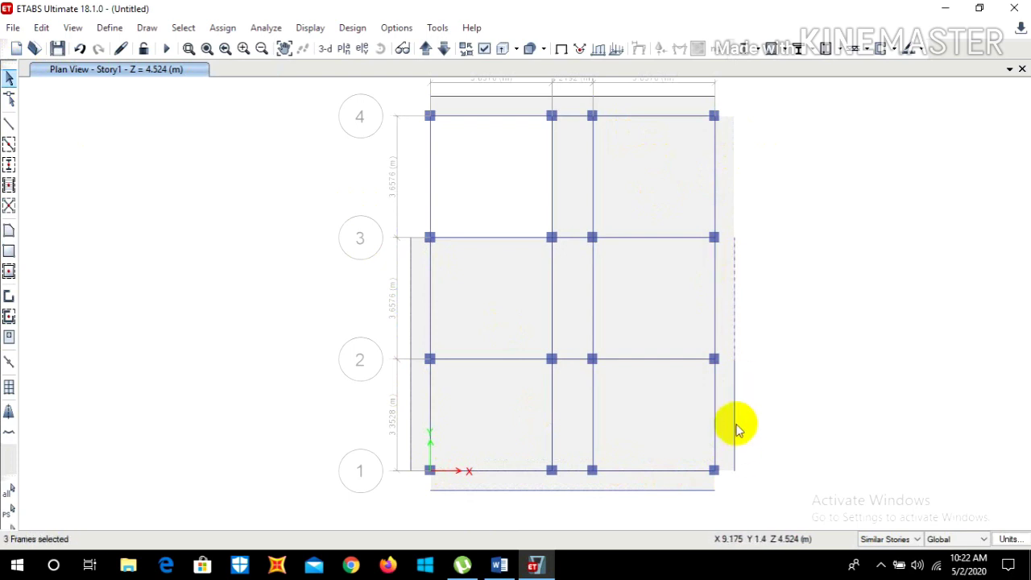
pyautogui.press('Delete')
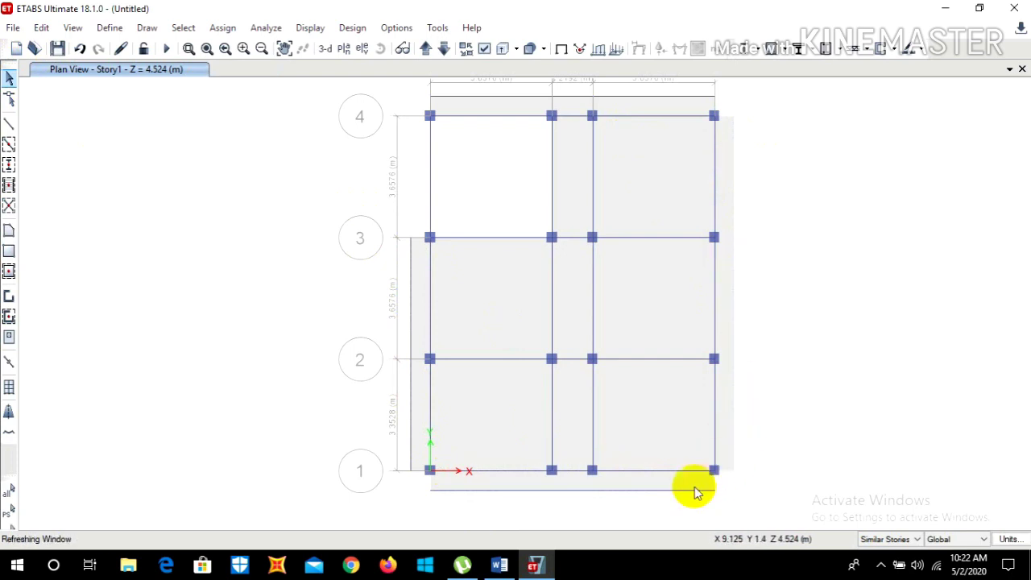
pyautogui.press('Delete')
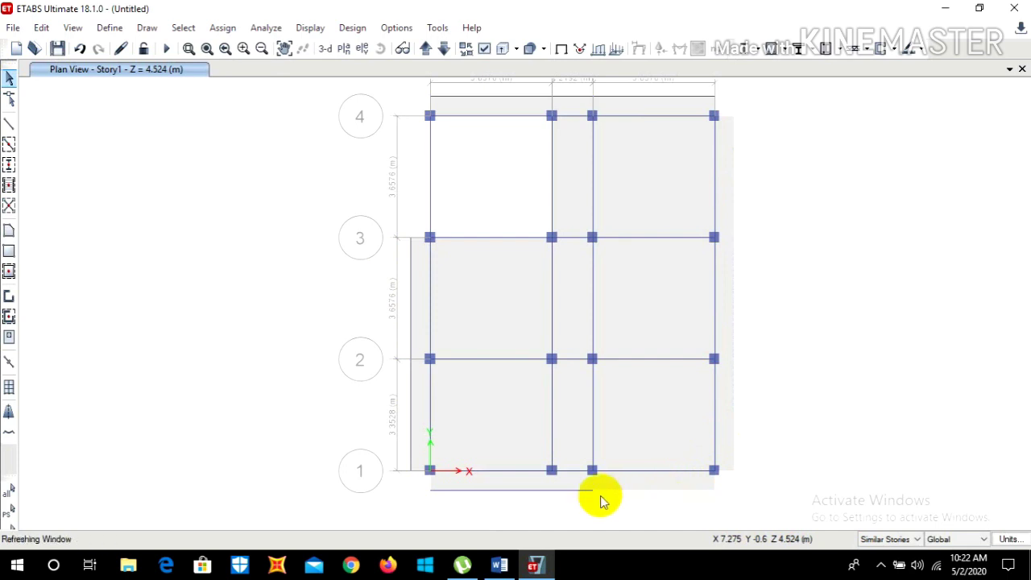
pyautogui.press('Delete')
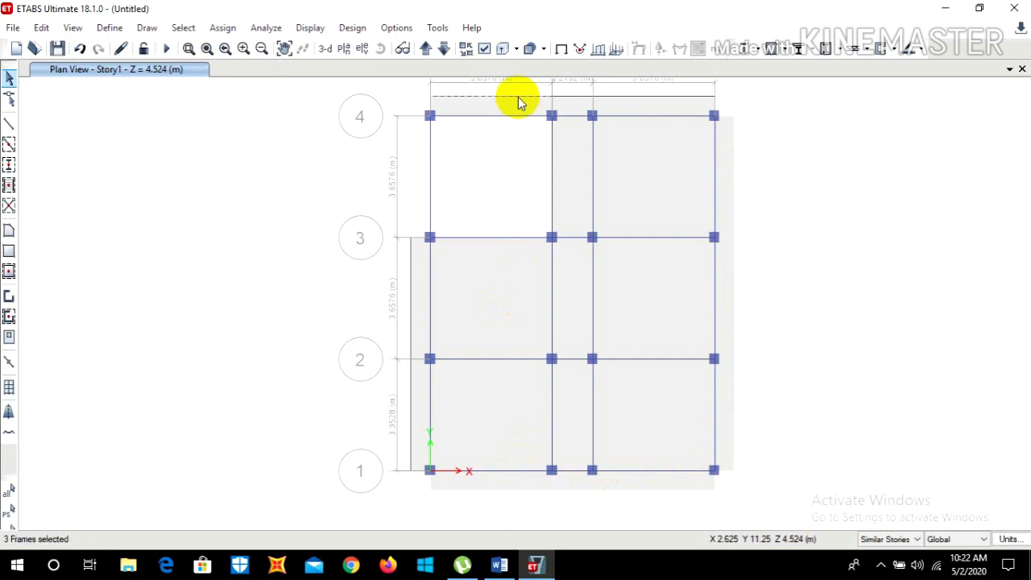
# Delete the three replicated beams along the outer slab edge beyond grid 4.
pyautogui.press('Delete')
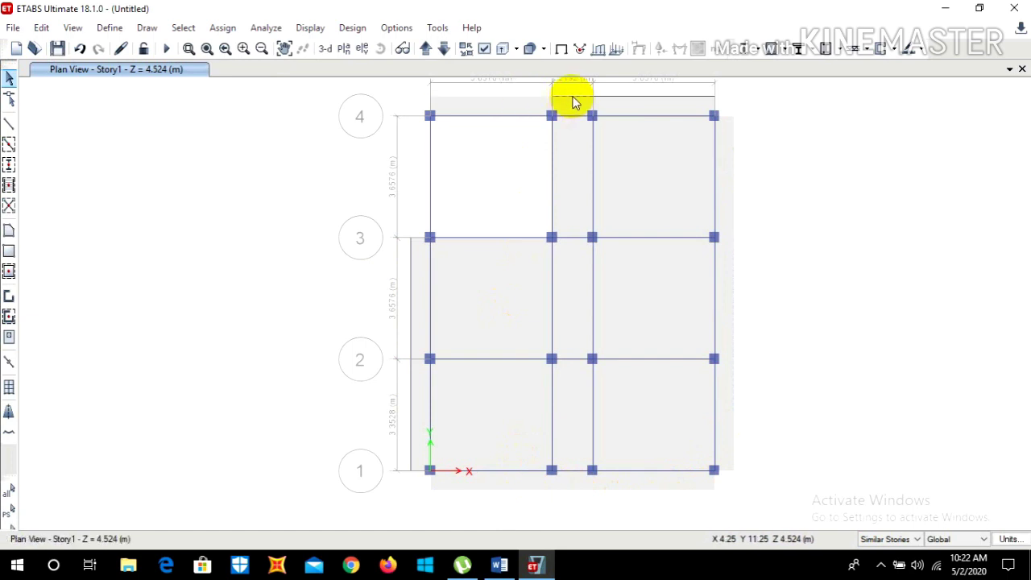
pyautogui.click(573, 97)
pyautogui.press('Delete')
pyautogui.click(647, 97)
pyautogui.press('Delete')
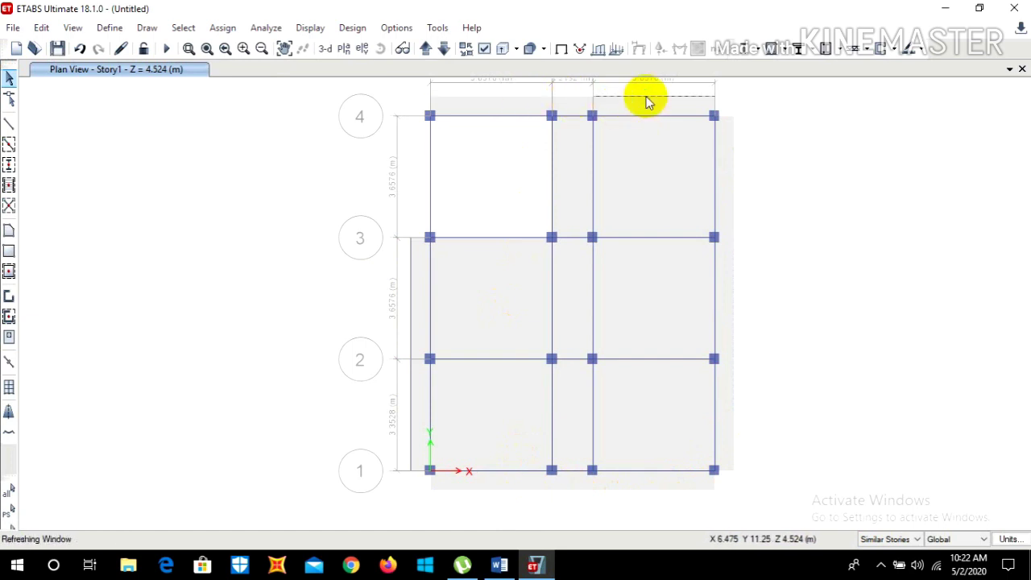
# In the 3D view's story data, add one 3 m story above Story3, replicated from Story3 and keeping existing story heights.
pyautogui.click(324, 48)
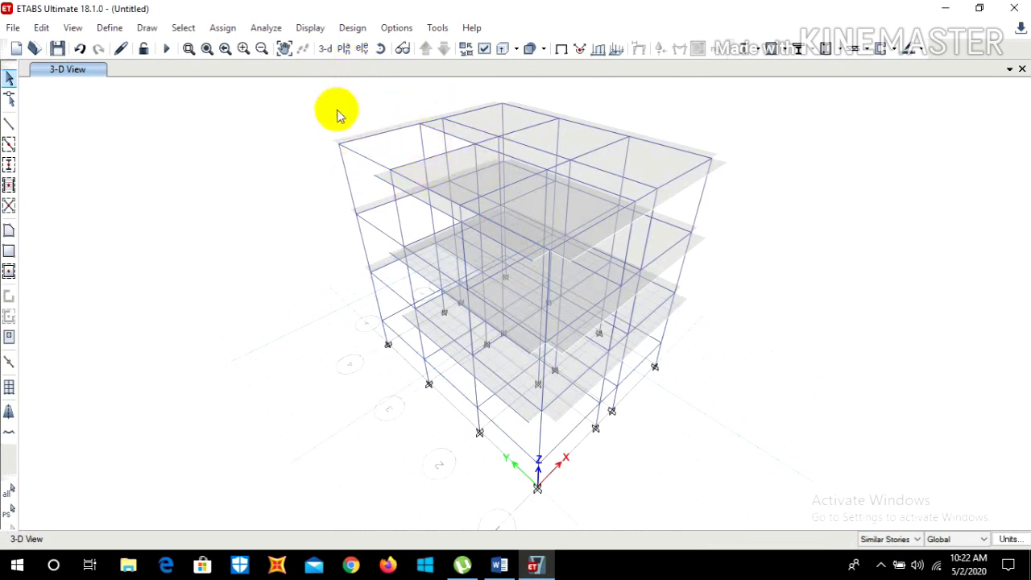
pyautogui.rightClick(264, 148)
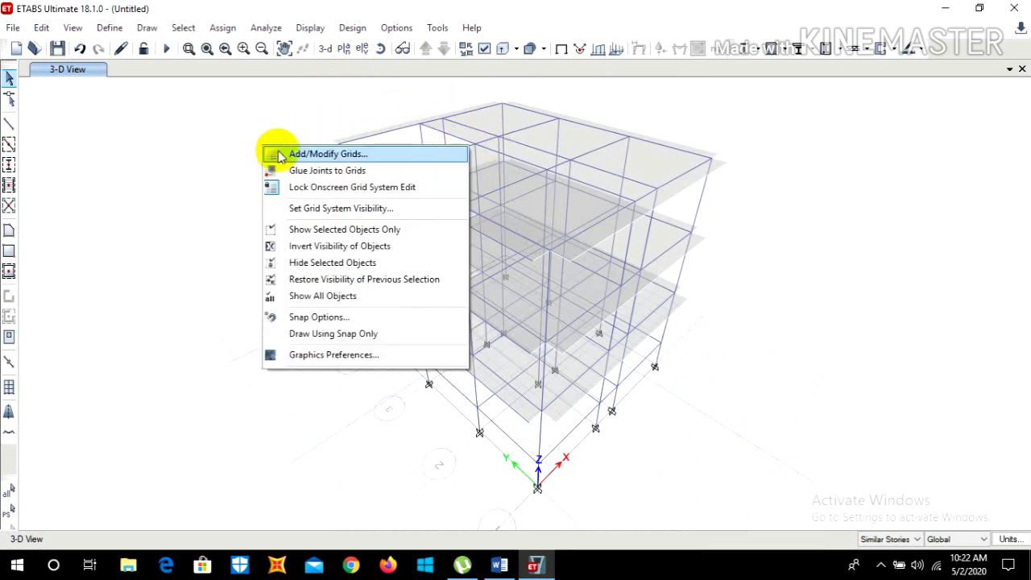
pyautogui.click(307, 156)
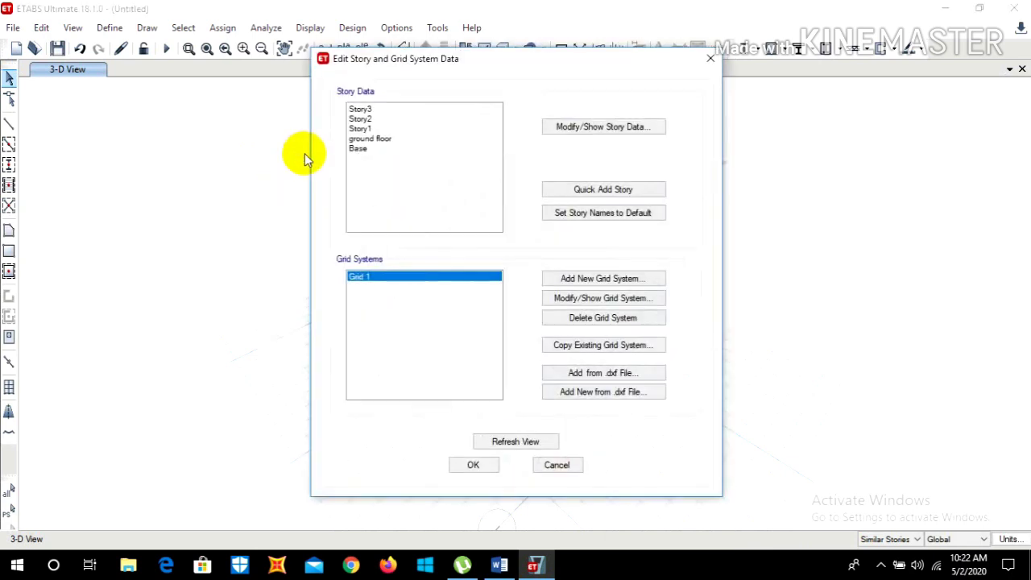
pyautogui.click(629, 129)
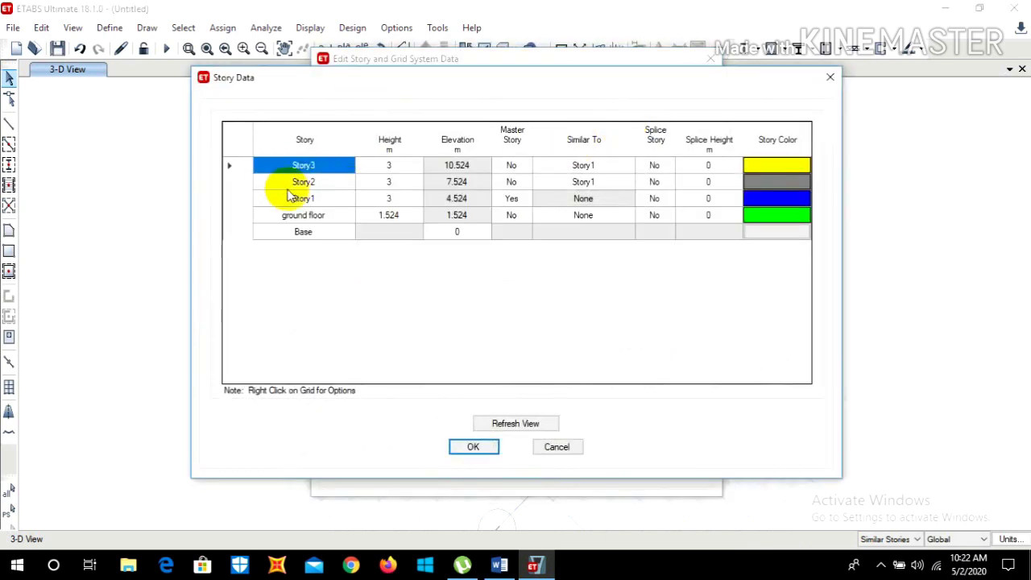
pyautogui.click(231, 166)
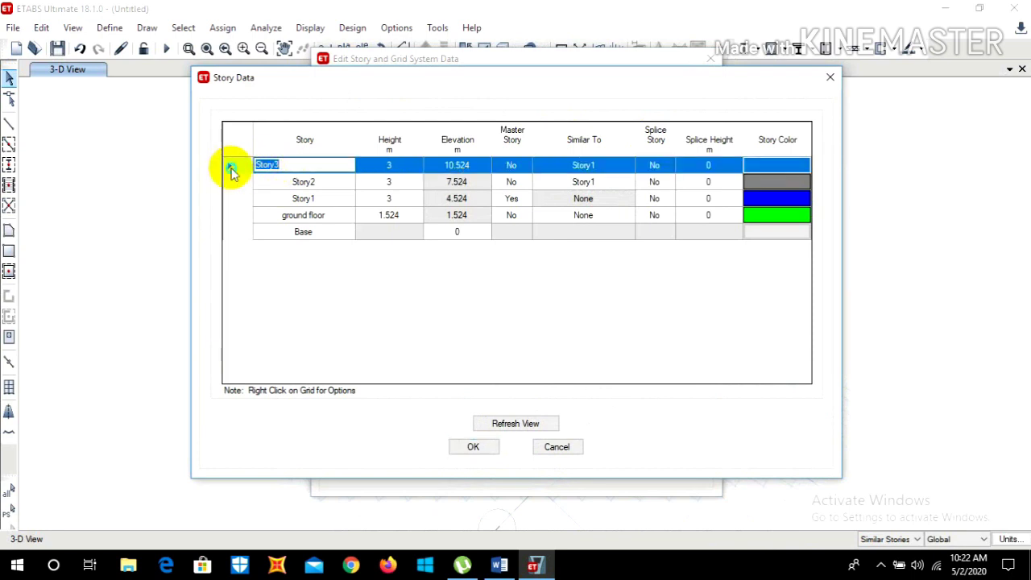
pyautogui.rightClick(231, 167)
pyautogui.moveTo(274, 218)
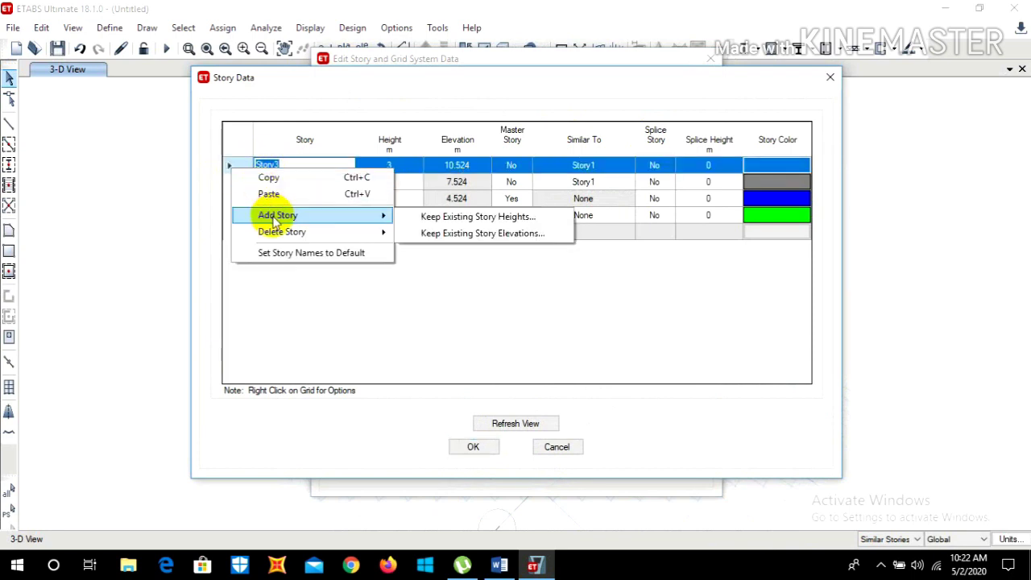
pyautogui.click(430, 217)
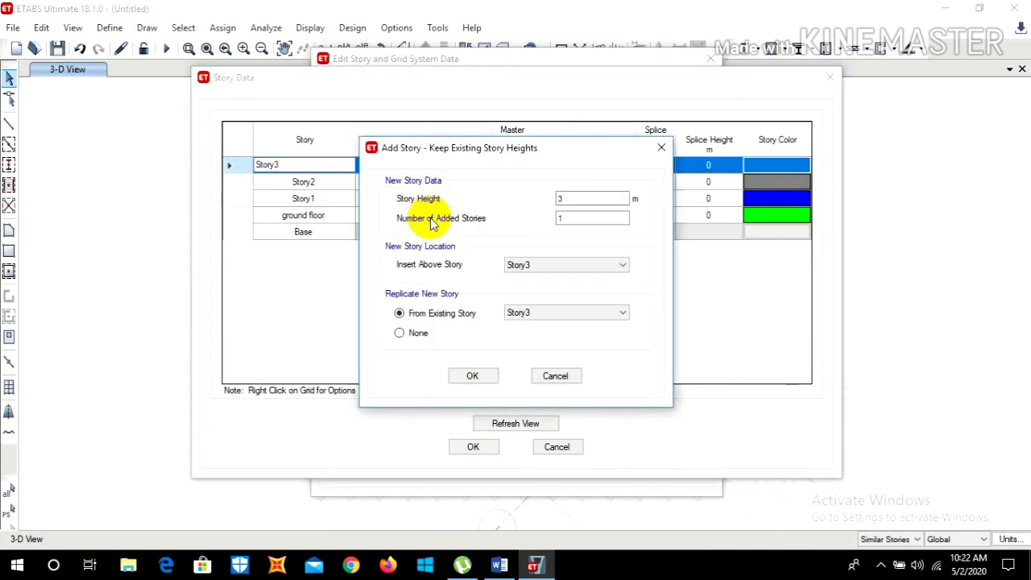
pyautogui.click(563, 222)
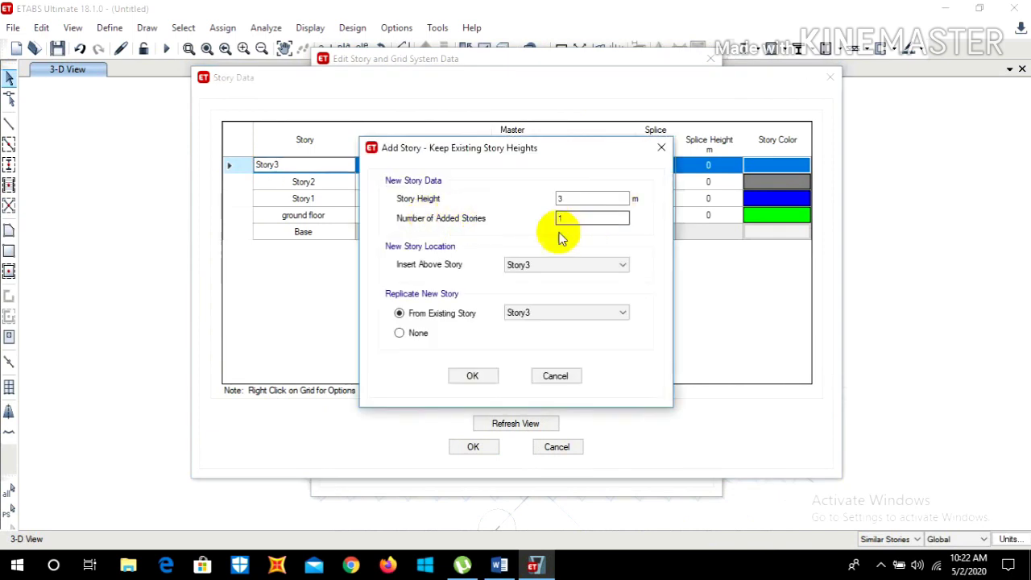
pyautogui.click(473, 377)
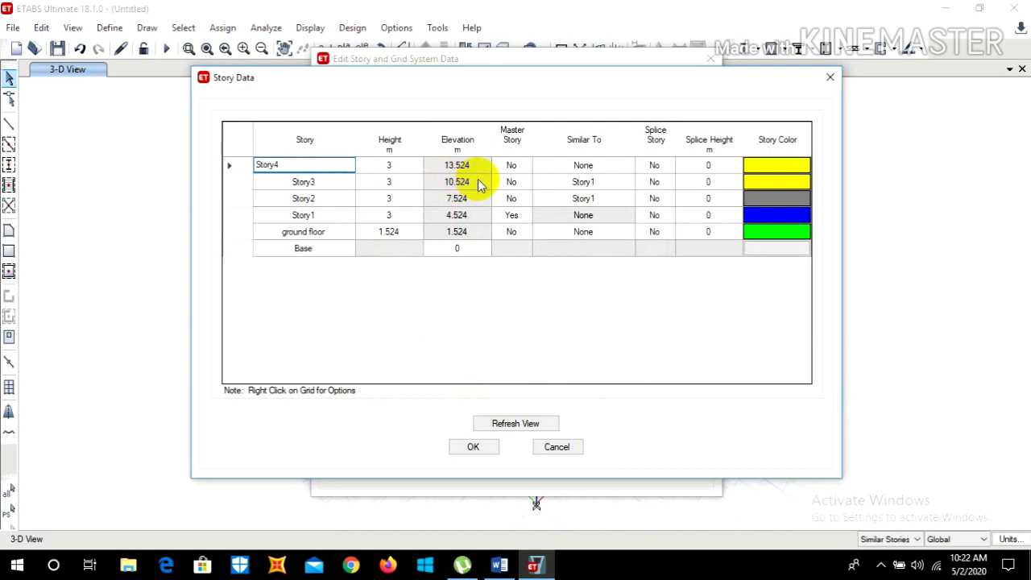
# Accept the story data containing Story4 and limit editing to One Story.
pyautogui.click(475, 447)
pyautogui.click(475, 466)
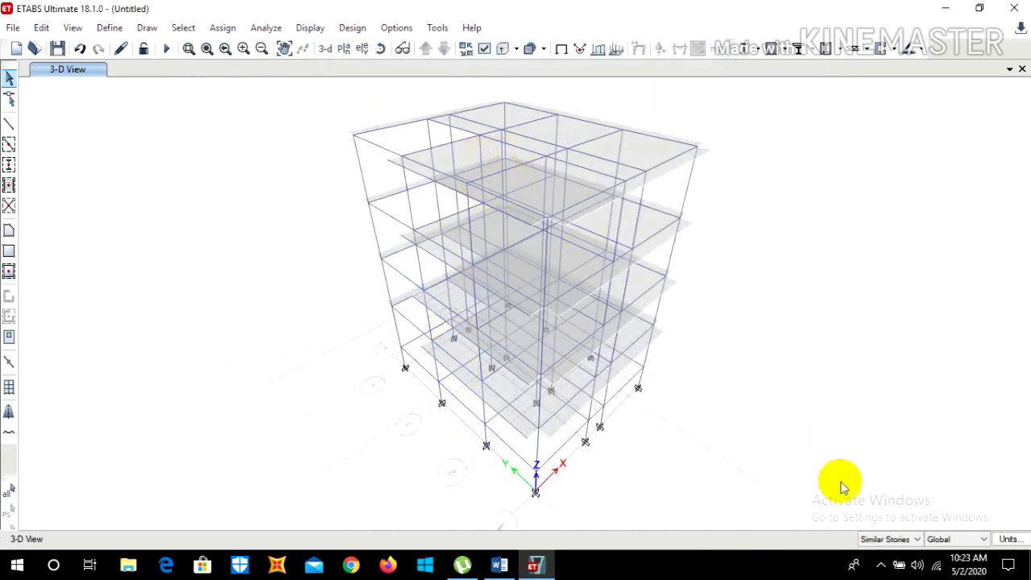
pyautogui.click(886, 539)
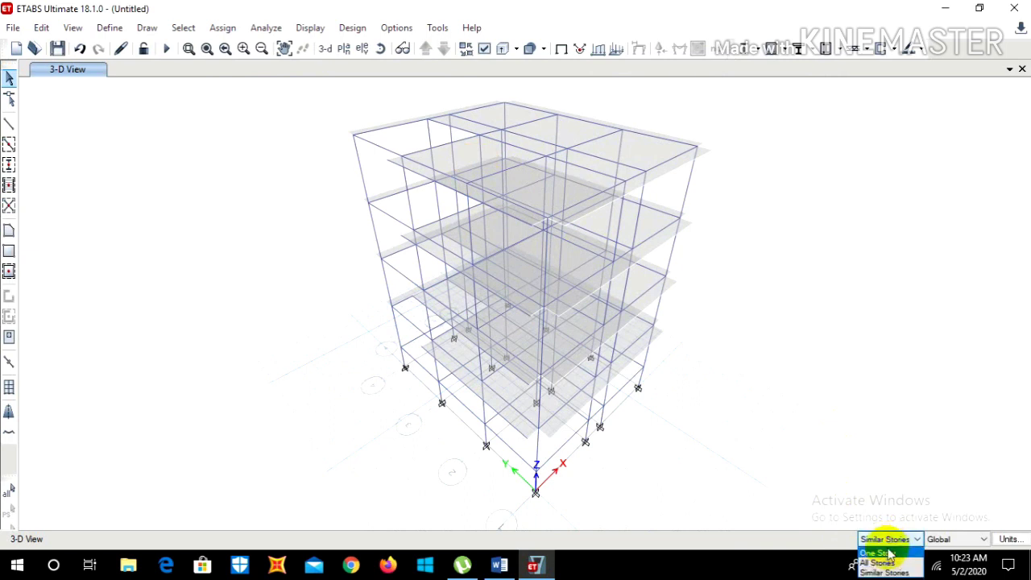
pyautogui.click(880, 553)
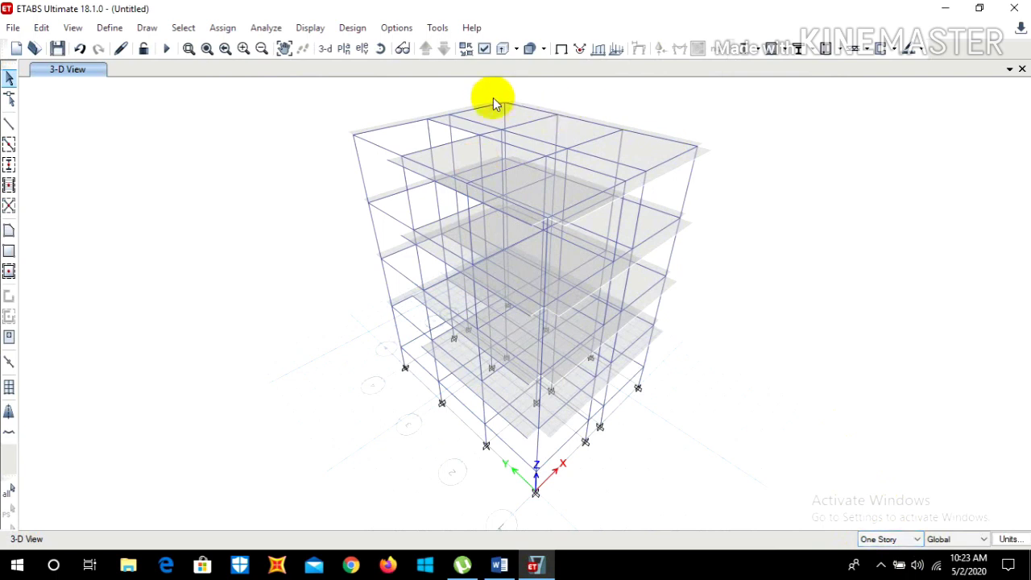
# In the Story4 plan view, delete everything outside the bay between grids A and B and grids 3 and 4.
pyautogui.click(344, 48)
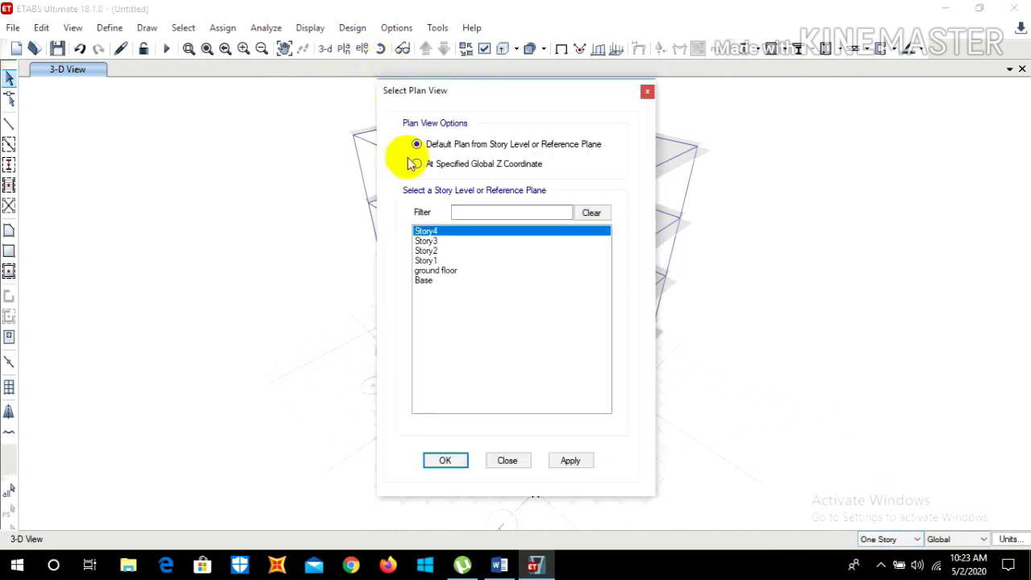
pyautogui.click(445, 460)
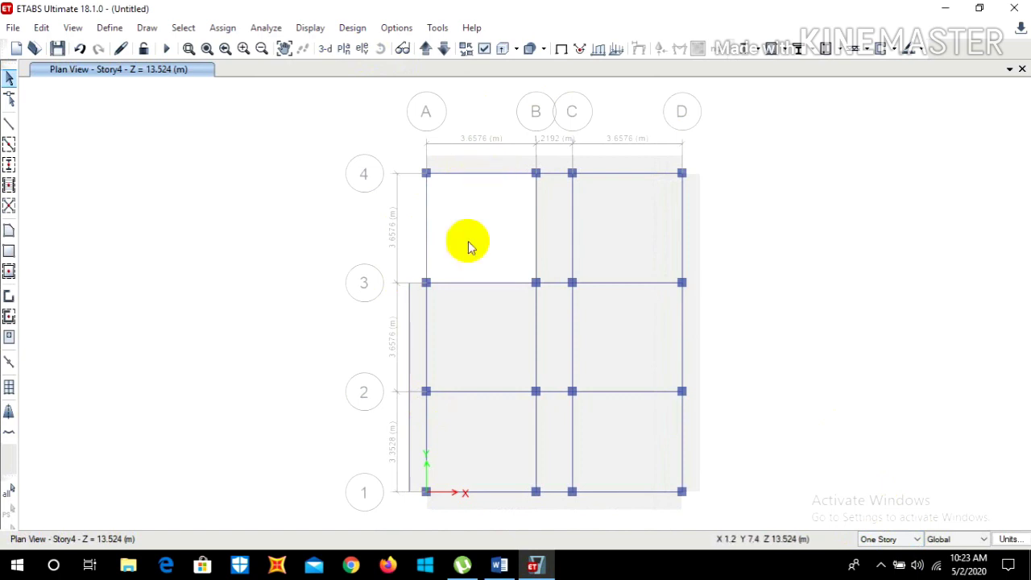
pyautogui.moveTo(716, 511); pyautogui.dragTo(406, 329)
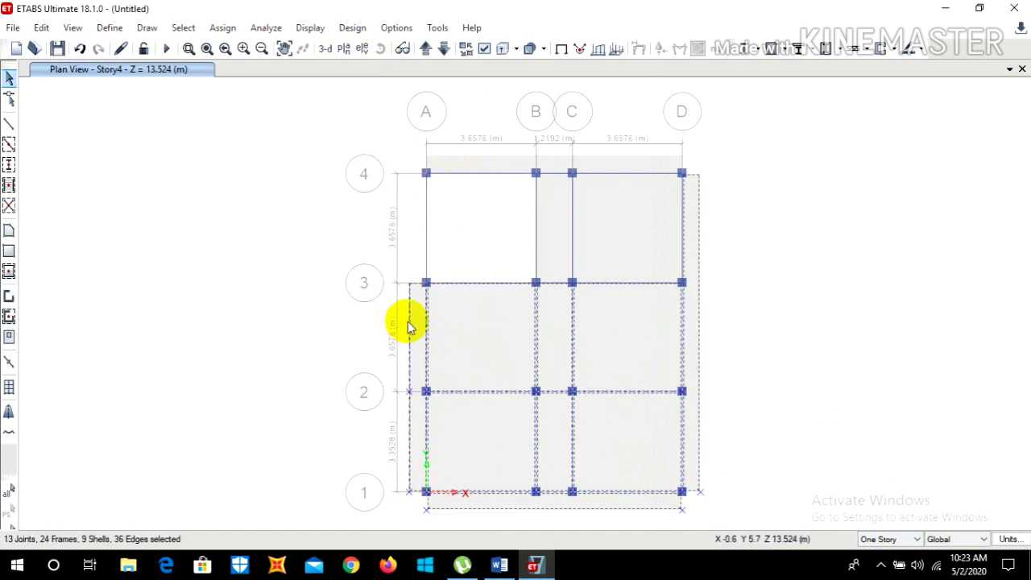
pyautogui.press('Delete')
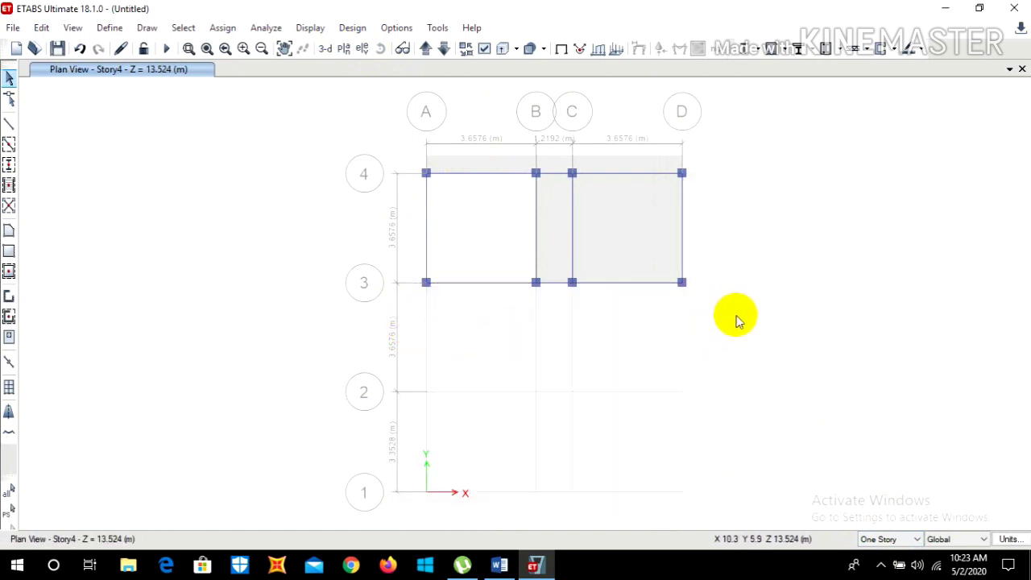
pyautogui.moveTo(736, 318); pyautogui.dragTo(566, 151)
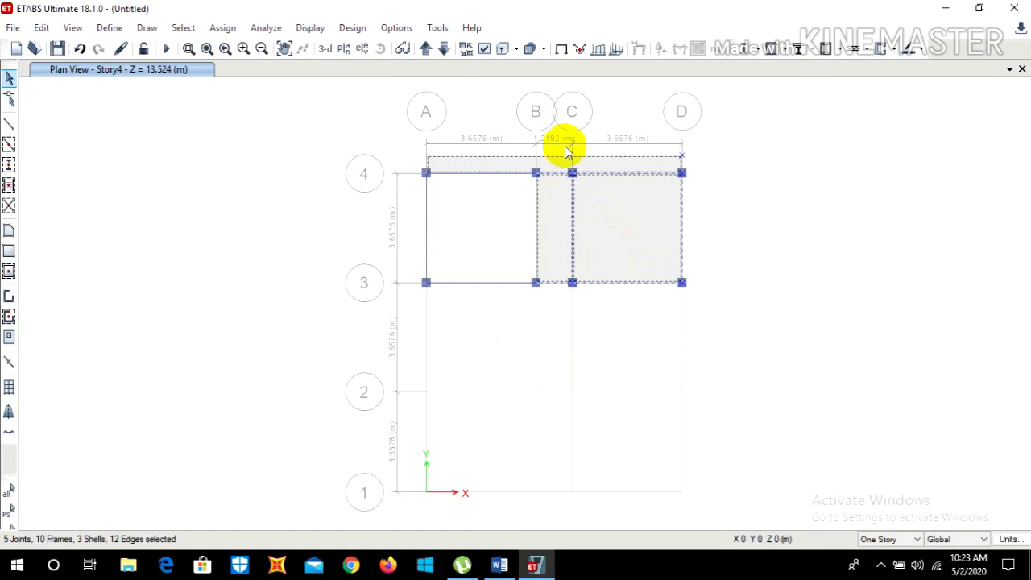
pyautogui.press('Delete')
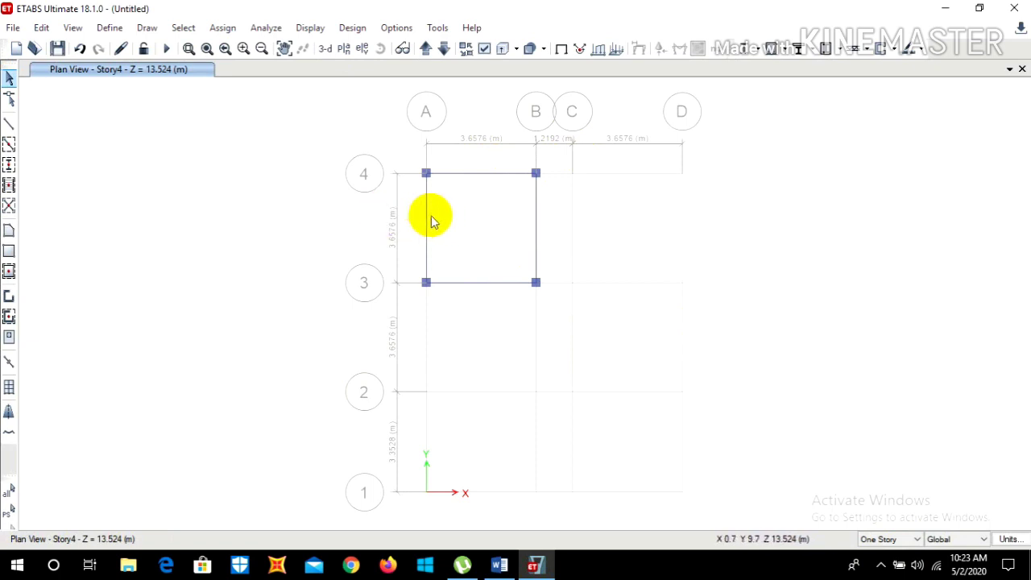
# Replicate the Story4 beam on grid 3 between grids A and B once, with dx 0 and dy -0.6 m.
pyautogui.click(46, 30)
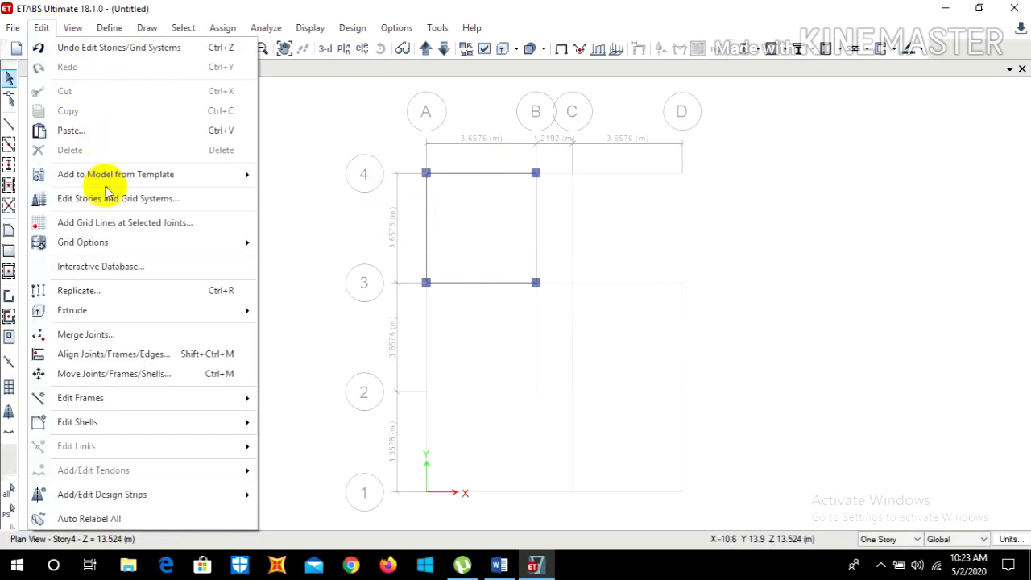
pyautogui.click(92, 290)
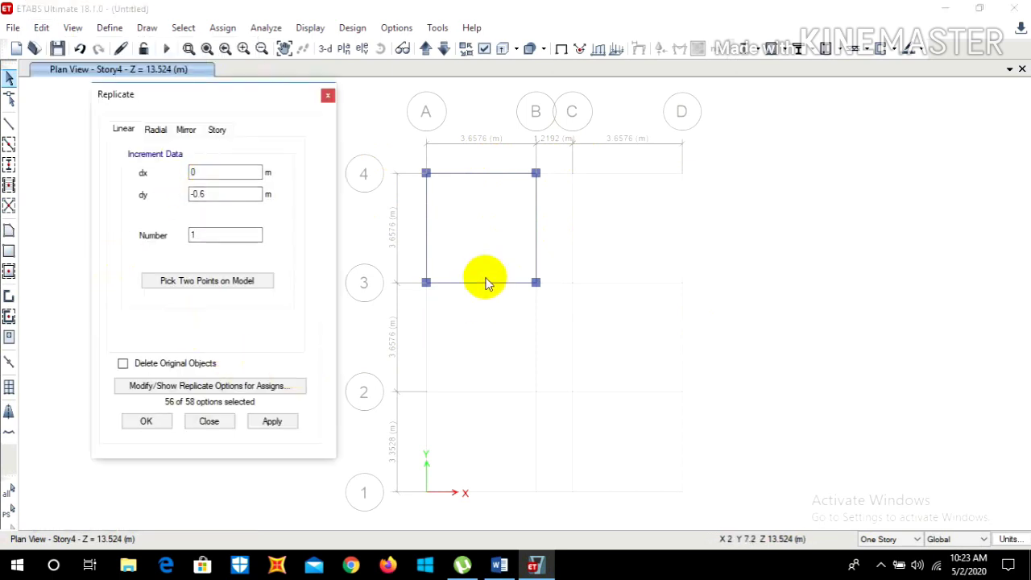
pyautogui.click(428, 205)
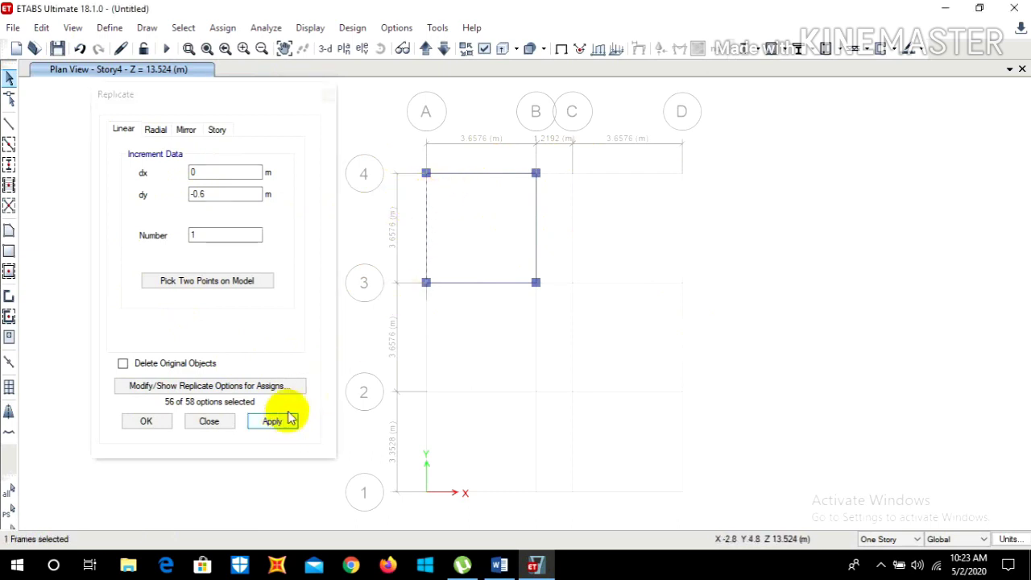
pyautogui.click(428, 227)
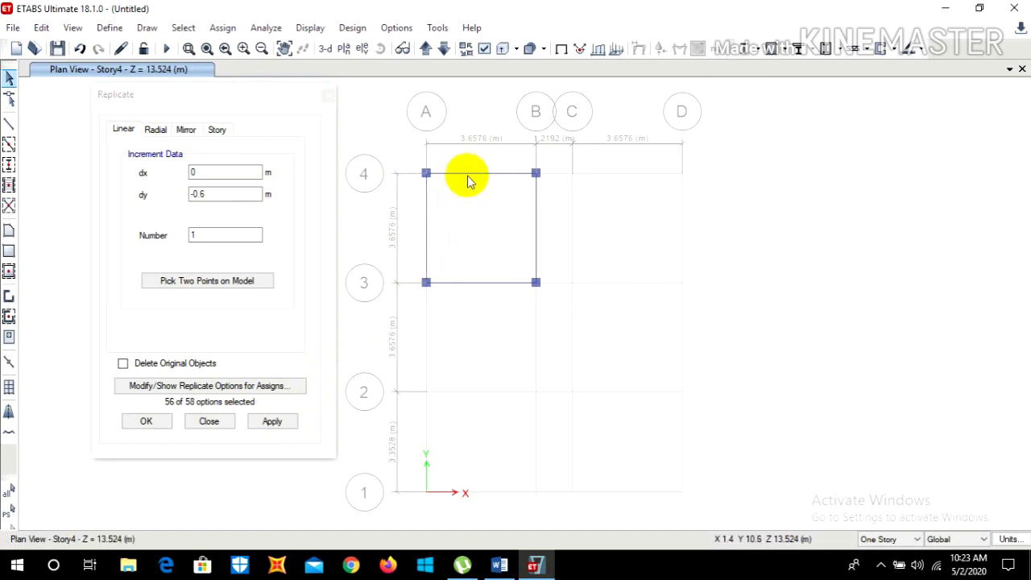
pyautogui.click(453, 285)
pyautogui.click(273, 420)
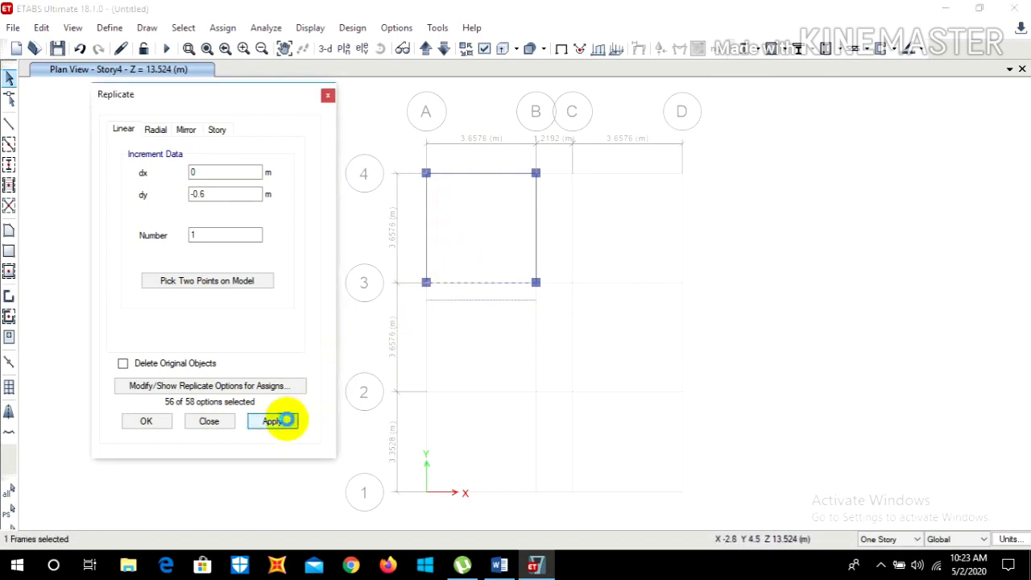
# Replicate the beam on grid 4 between grids A and B outward with dy 0.6 m.
pyautogui.click(476, 174)
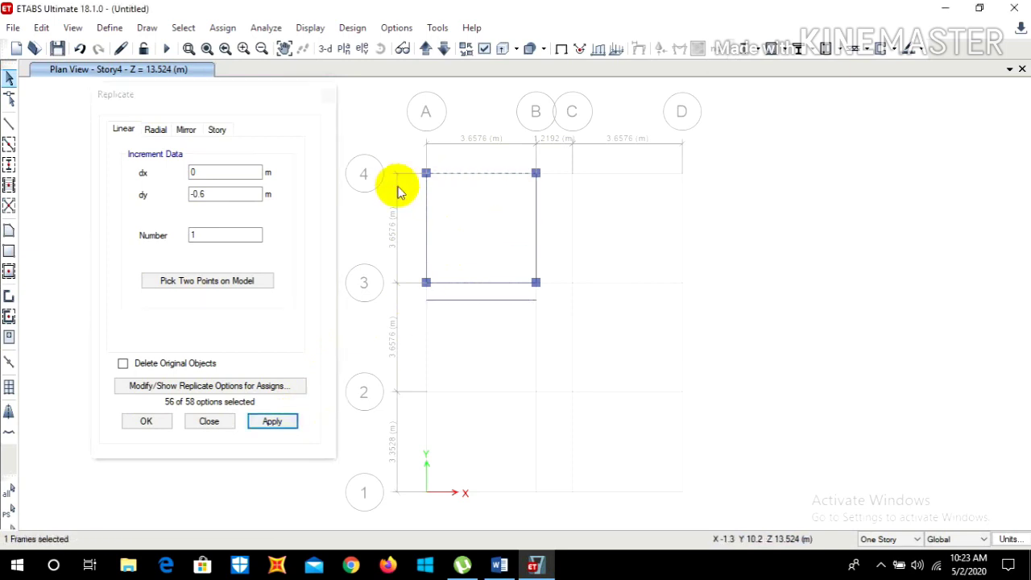
pyautogui.click(196, 194)
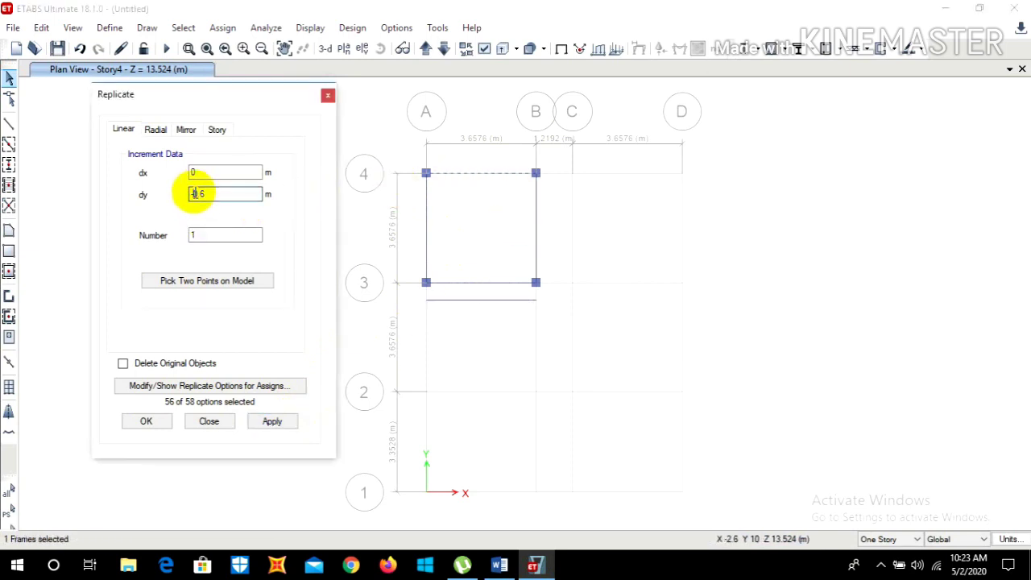
pyautogui.click(272, 421)
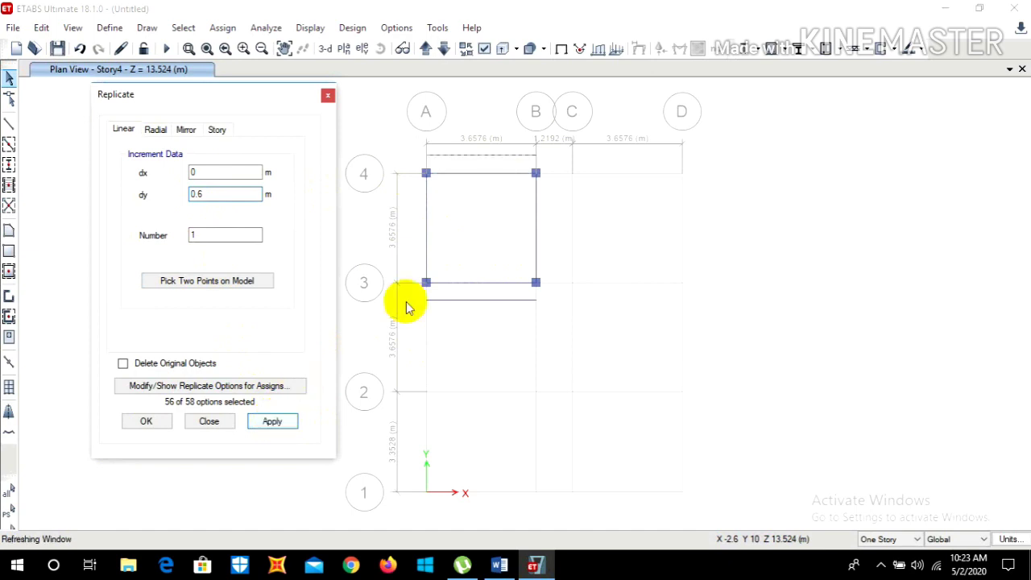
# Replicate the beam on grid B between grids 3 and 4 with dx 0.6 m and dy 0.
pyautogui.click(538, 238)
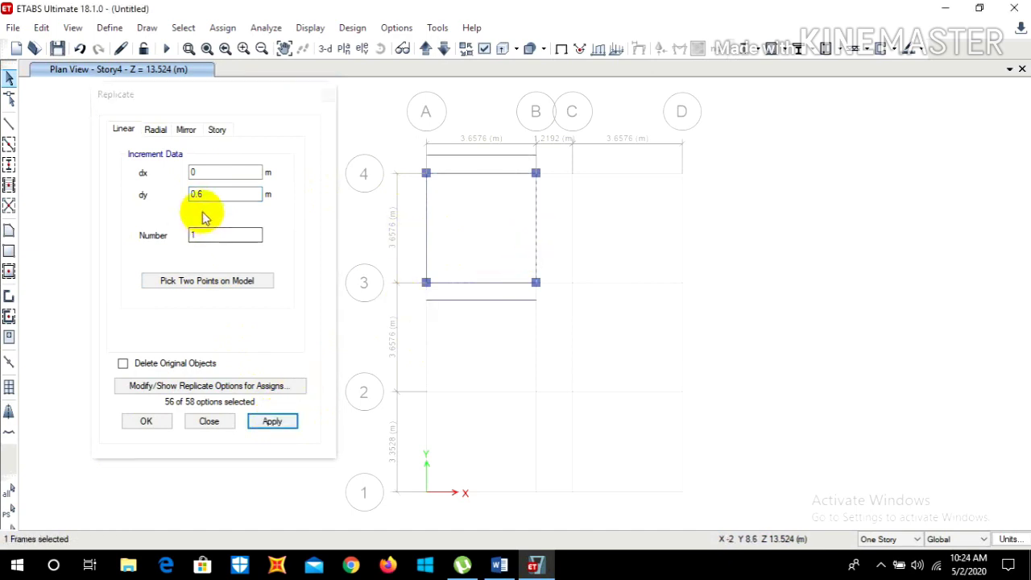
pyautogui.moveTo(207, 195); pyautogui.dragTo(179, 193)
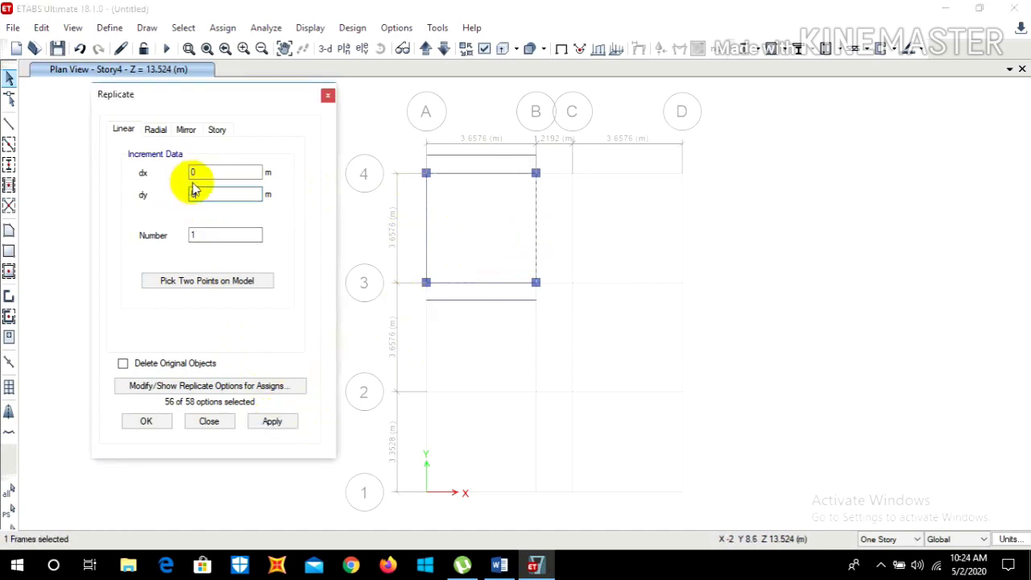
pyautogui.write('0')
pyautogui.click(200, 172)
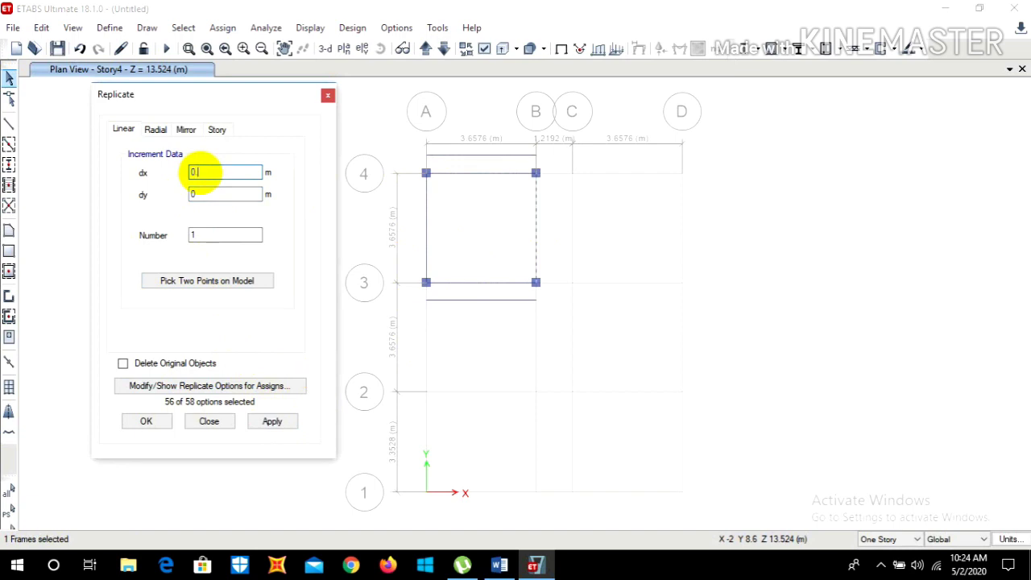
pyautogui.write('.6')
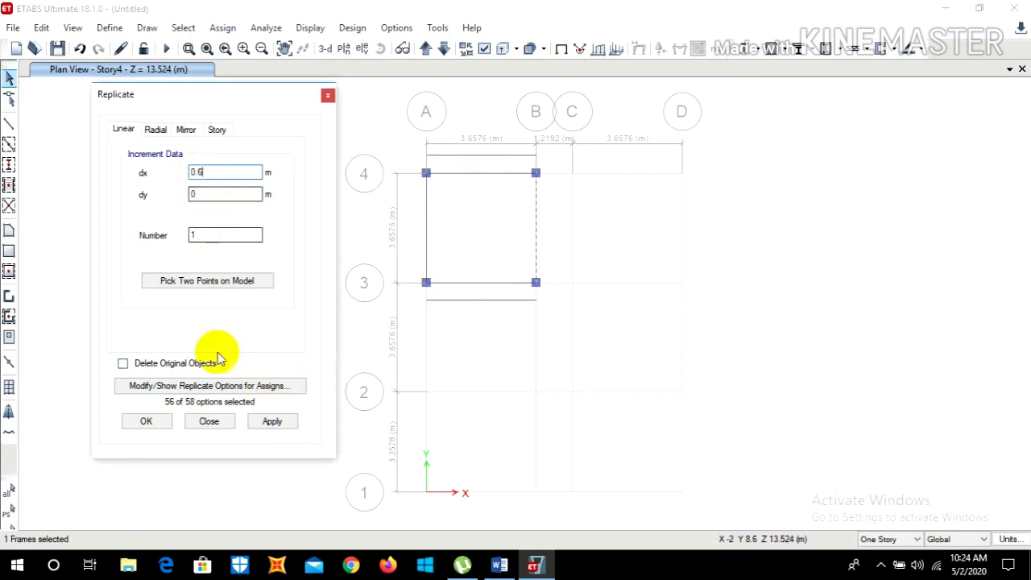
pyautogui.click(272, 421)
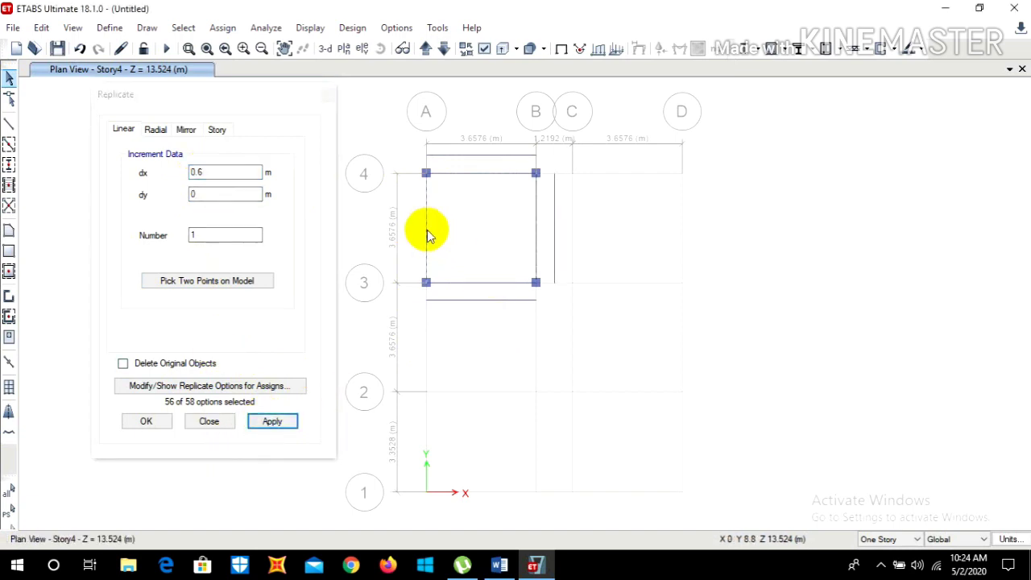
# Replicate the beam on grid A between grids 3 and 4 with dx -0.6 m and finish replicating.
pyautogui.click(192, 172)
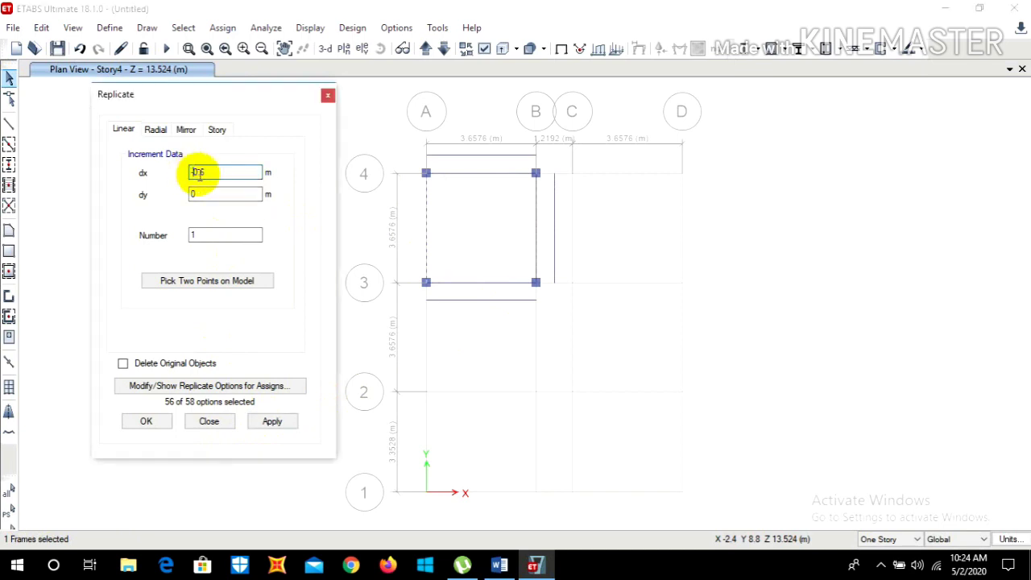
pyautogui.write('-')
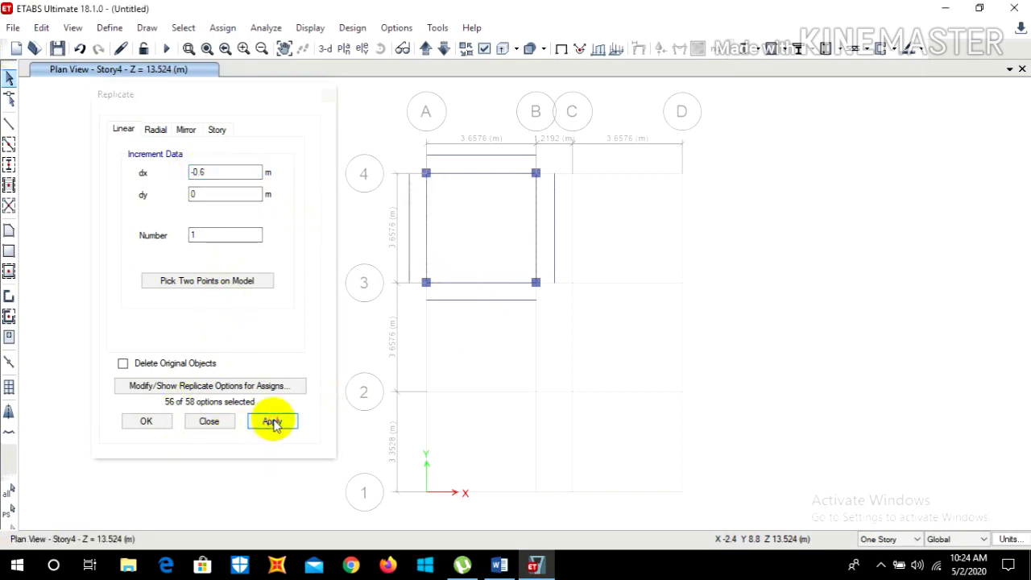
pyautogui.click(145, 422)
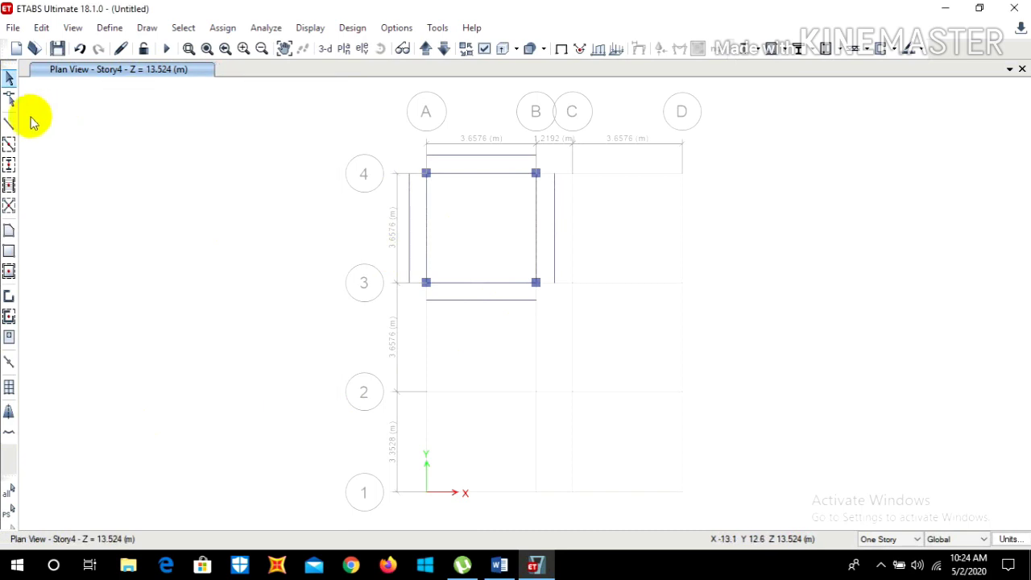
# Draw rectangular slabs over the four 0.6 m overhang strips outside grids 4, B, 3 and A around the Story4 bay.
pyautogui.click(9, 251)
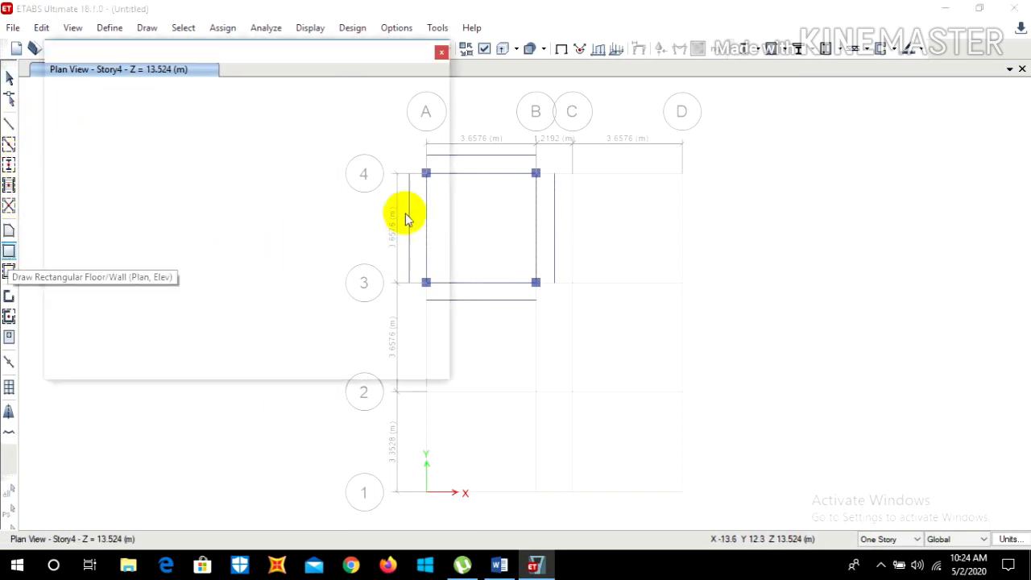
pyautogui.click(711, 129)
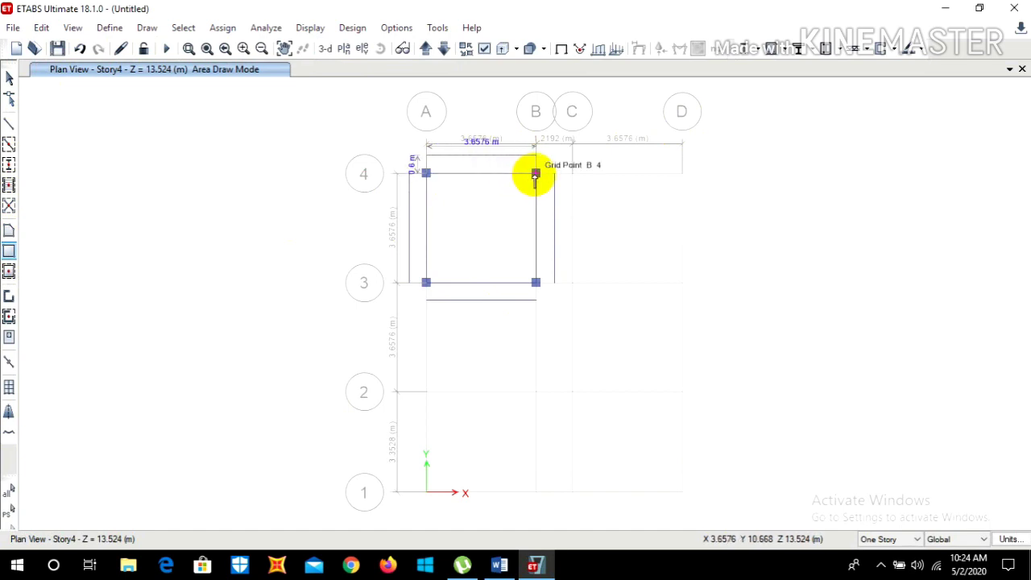
pyautogui.click(536, 174)
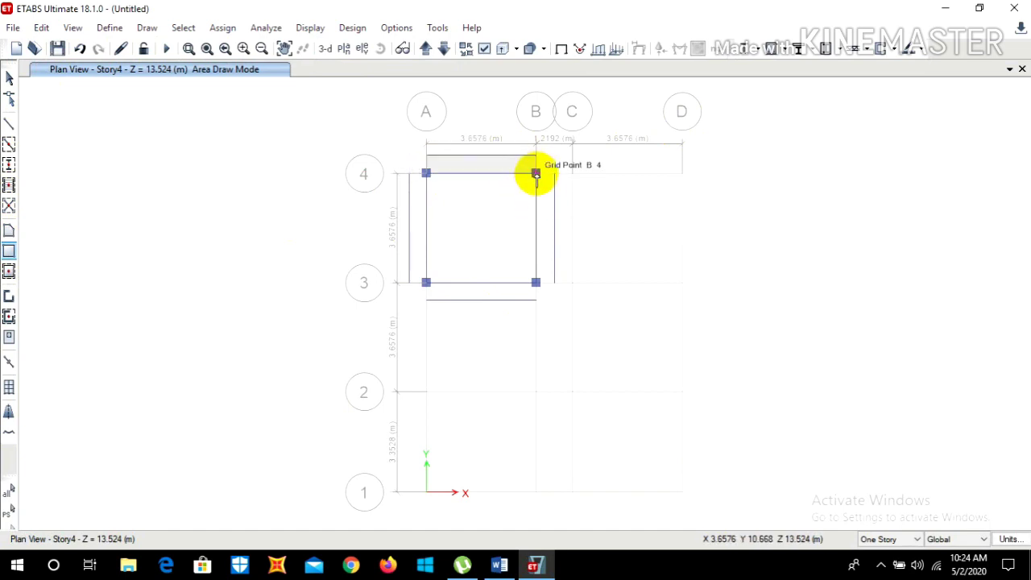
pyautogui.click(536, 173)
pyautogui.click(554, 282)
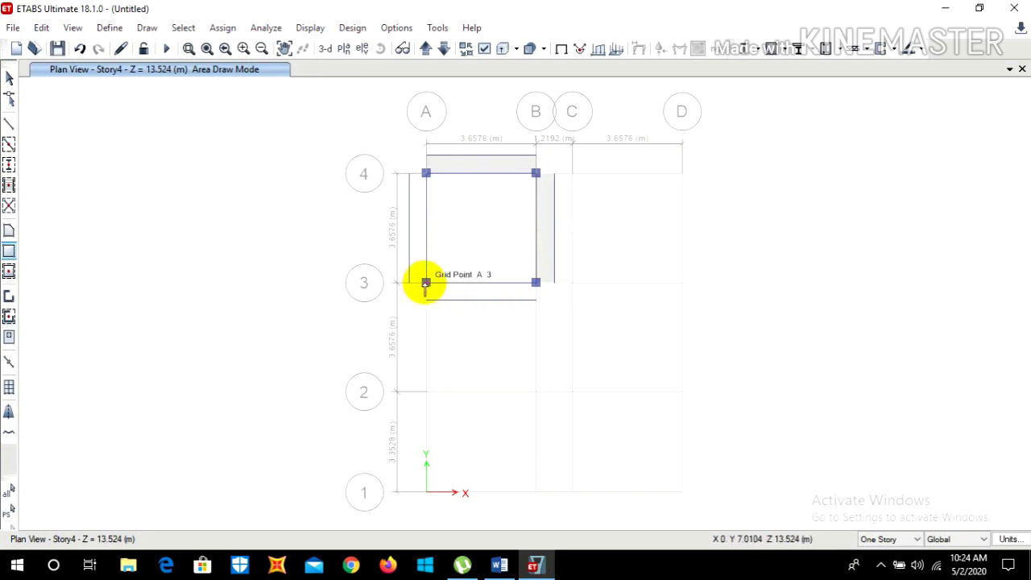
pyautogui.click(426, 282)
pyautogui.click(536, 298)
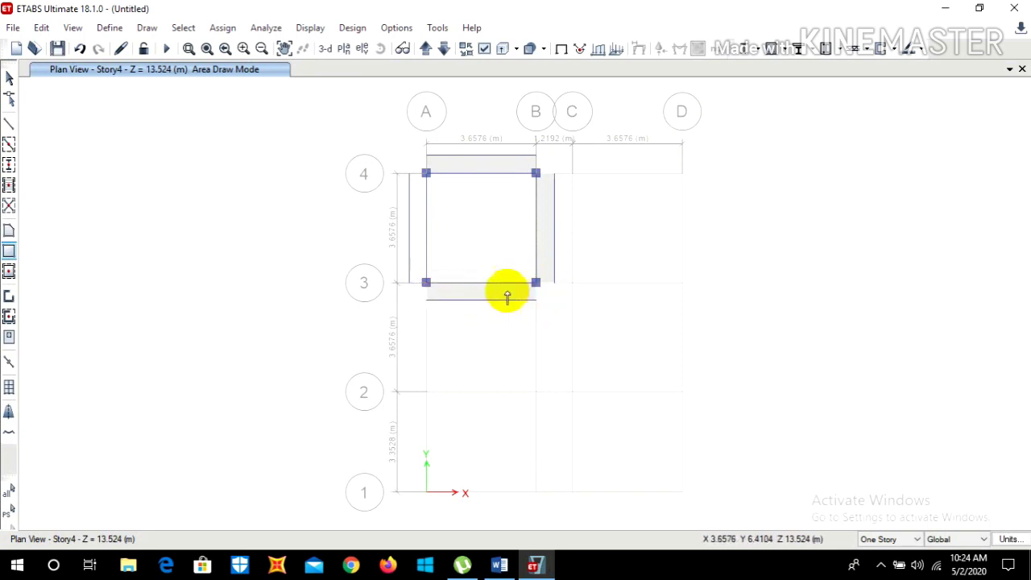
pyautogui.click(409, 174)
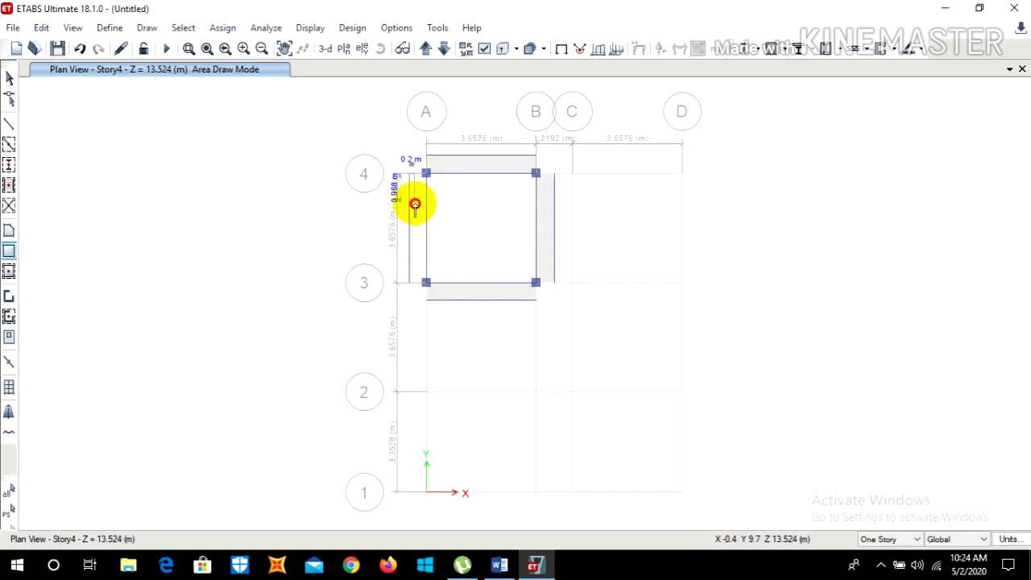
pyautogui.click(427, 282)
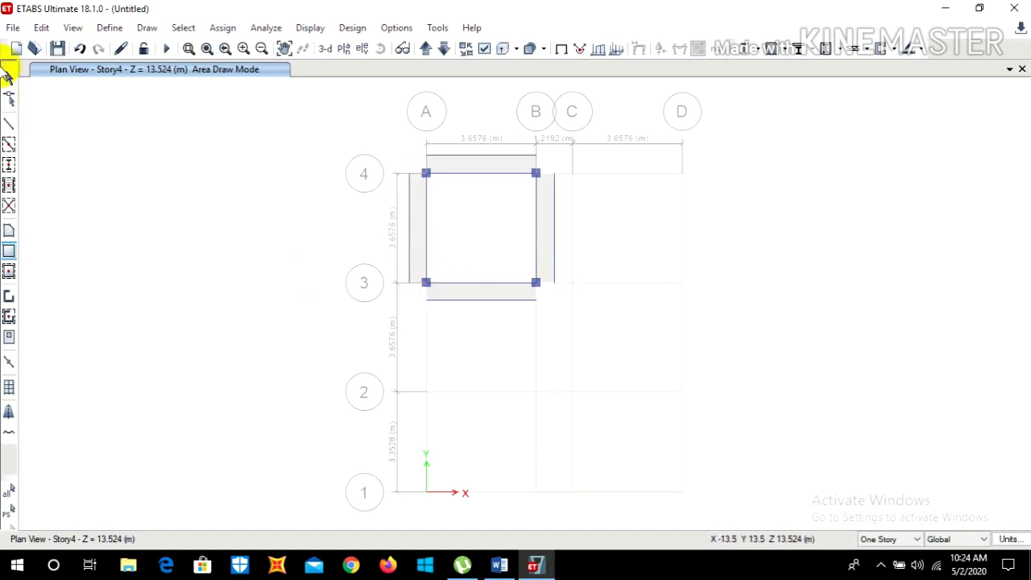
# Delete the replicated beams along the outer slab edges beyond grid 4 and grid B on Story4.
pyautogui.click(8, 77)
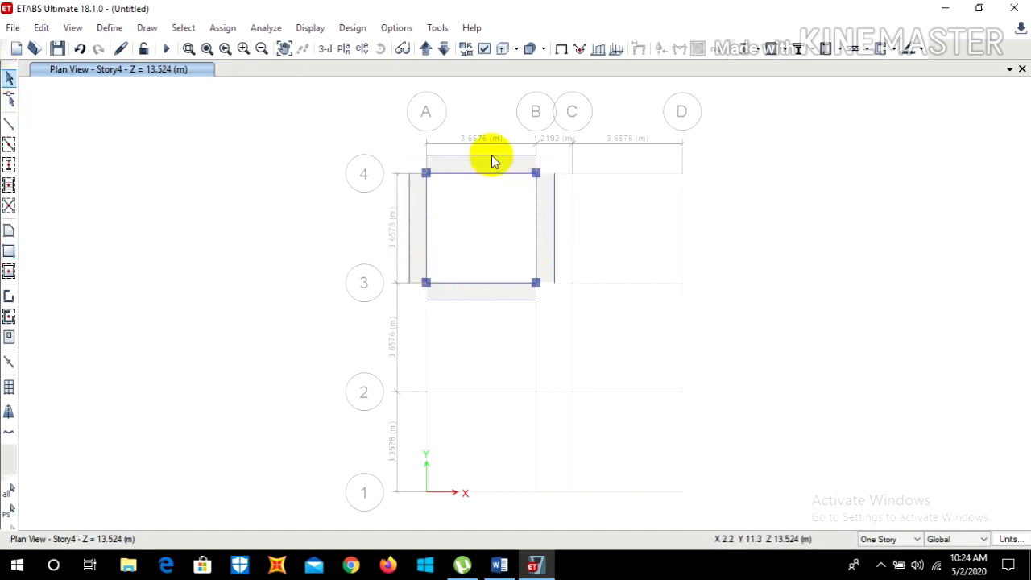
pyautogui.press('Delete')
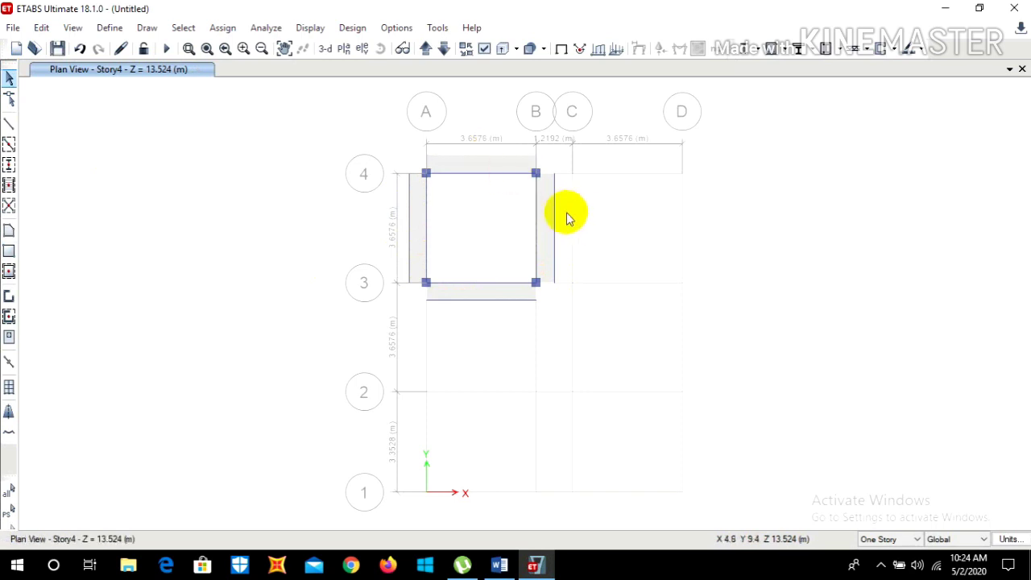
pyautogui.click(555, 211)
pyautogui.press('Delete')
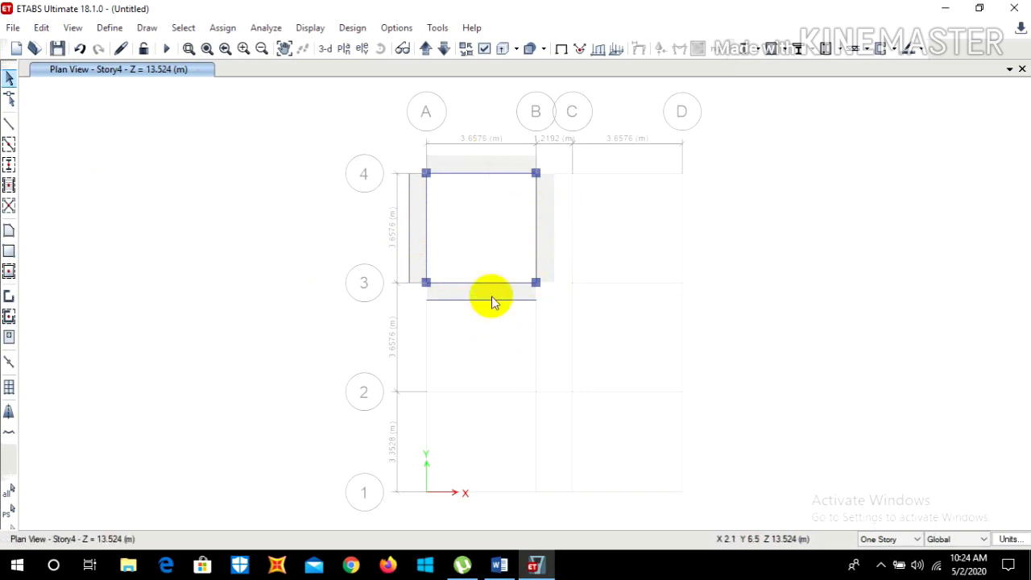
# Delete the replicated beams along the outer slab edges beyond grid 3 and grid A on Story4.
pyautogui.click(489, 300)
pyautogui.press('Delete')
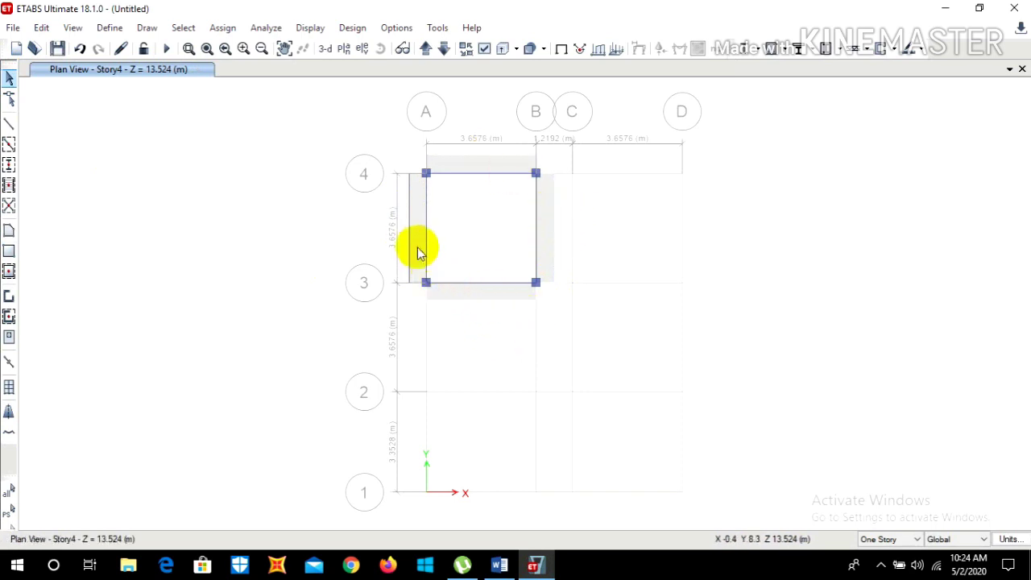
pyautogui.press('Delete')
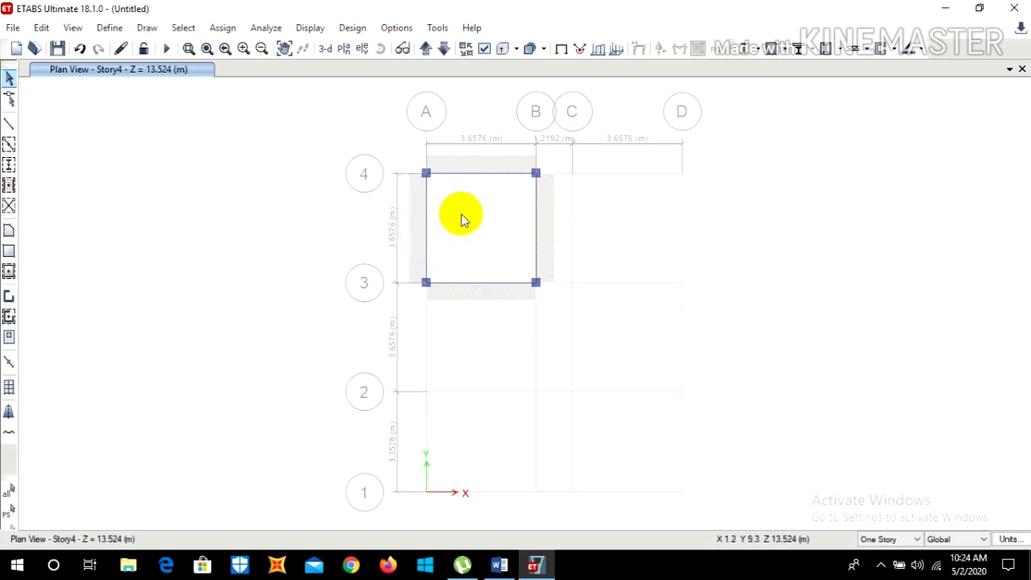
# Draw a rectangular slab over the Story4 bay between grids A and B and grids 3 and 4, and show the model in 3D.
pyautogui.click(9, 250)
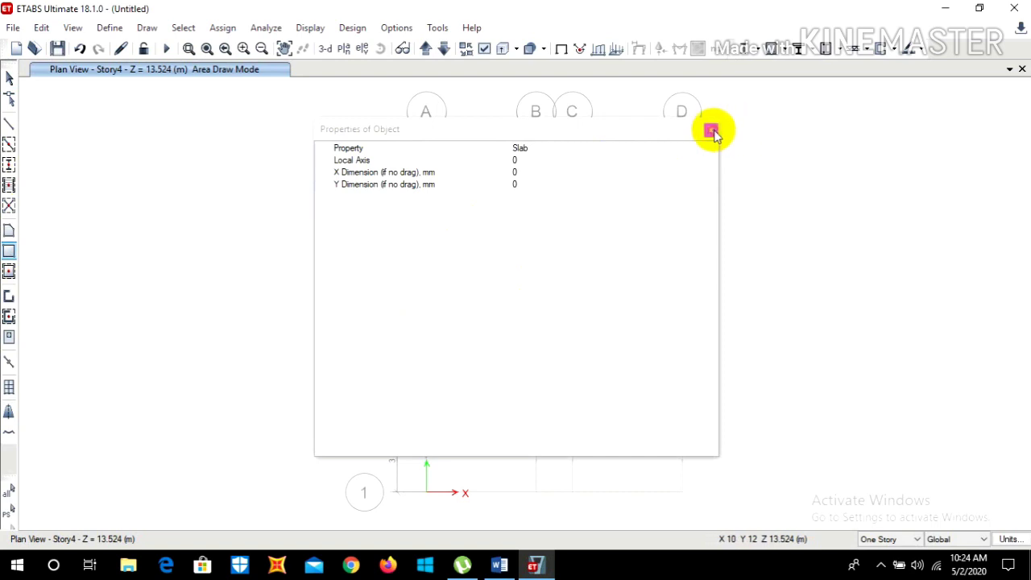
pyautogui.click(711, 130)
pyautogui.click(426, 174)
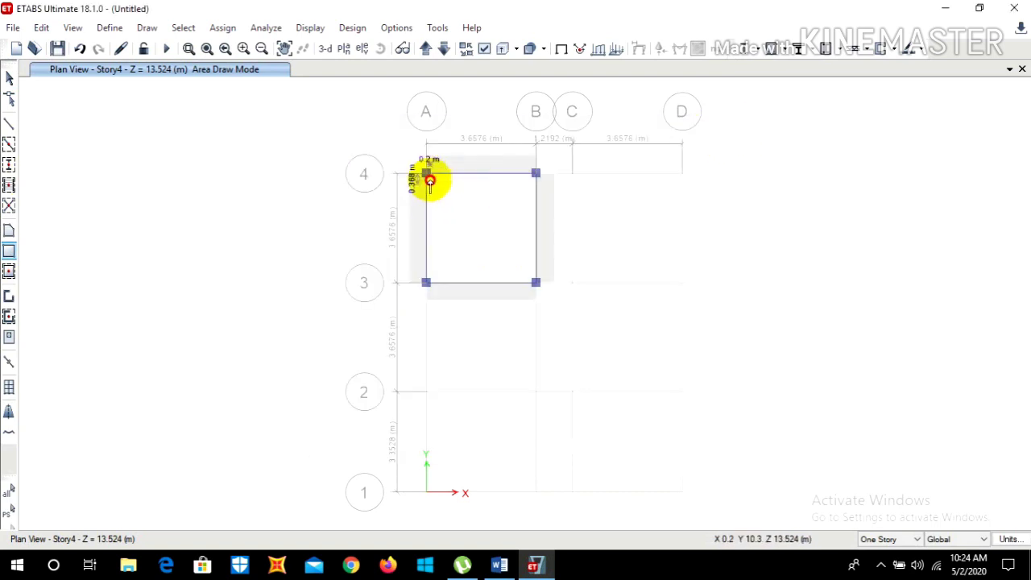
pyautogui.click(535, 284)
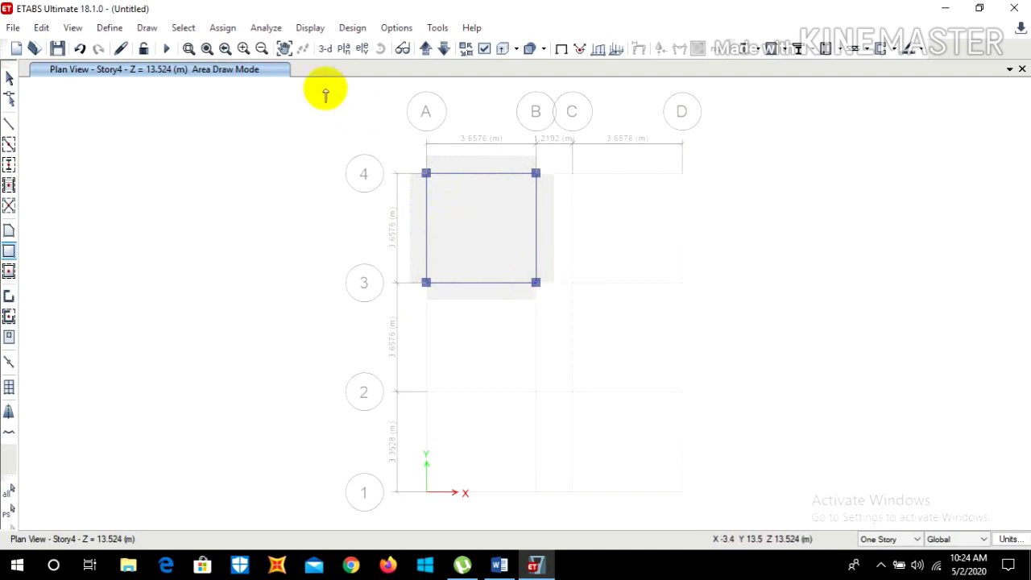
pyautogui.click(325, 48)
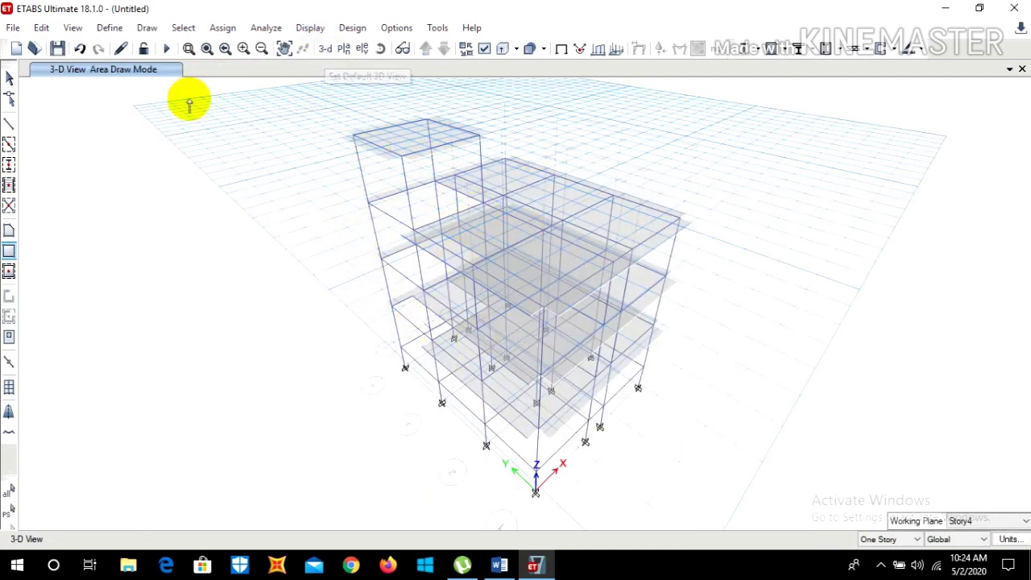
pyautogui.click(43, 28)
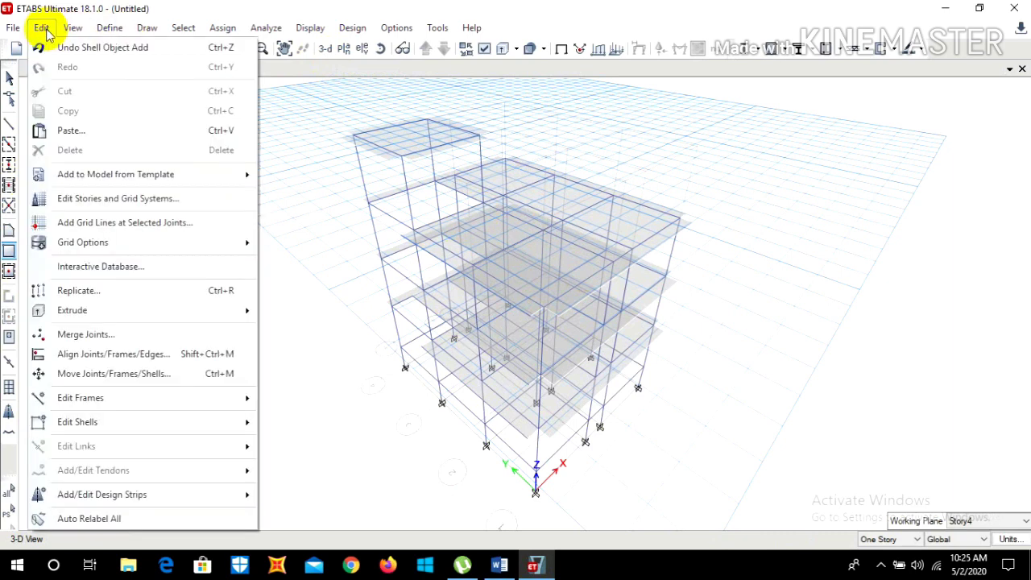
pyautogui.click(42, 28)
pyautogui.click(73, 29)
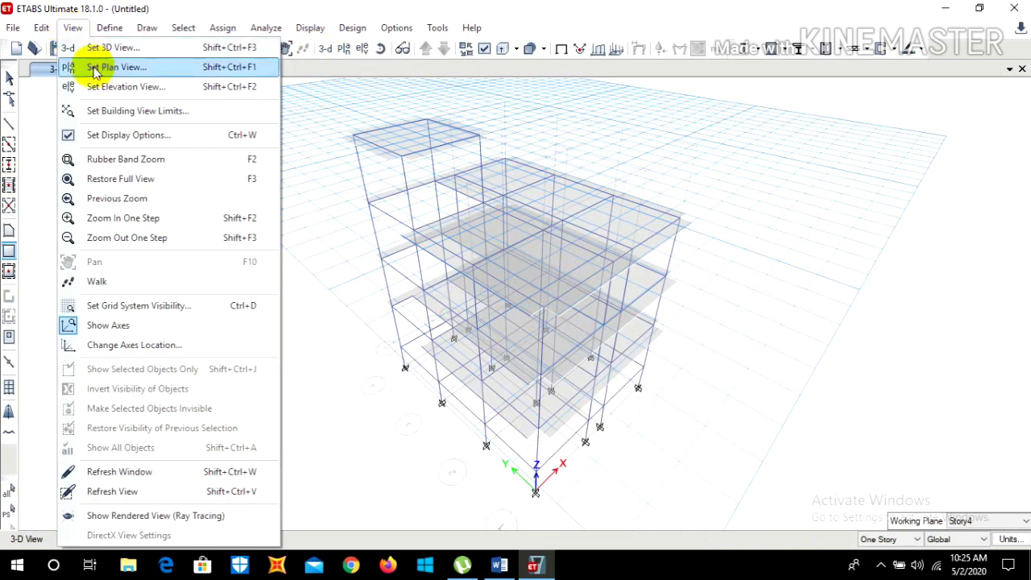
pyautogui.click(121, 135)
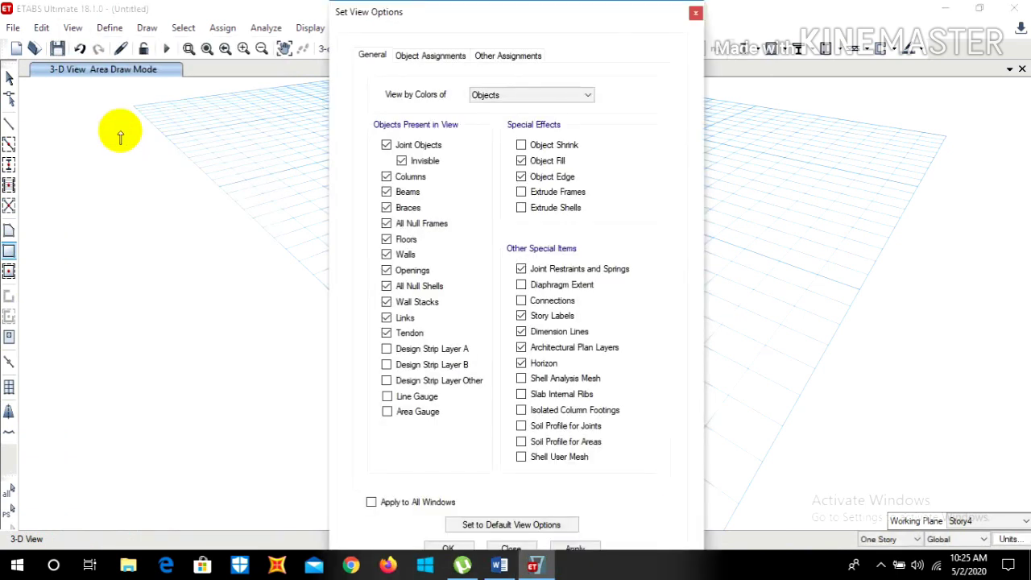
pyautogui.click(698, 15)
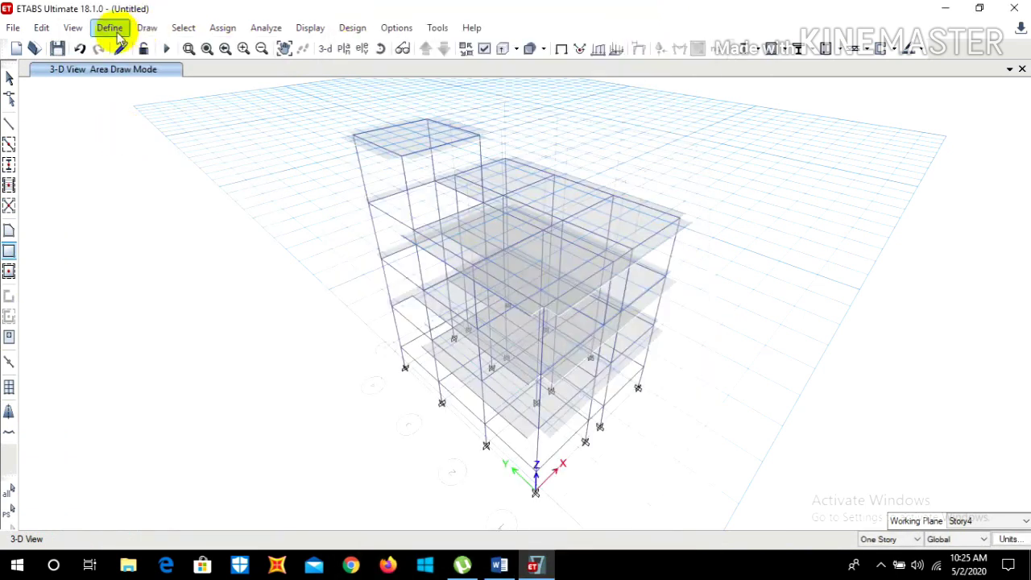
pyautogui.click(73, 28)
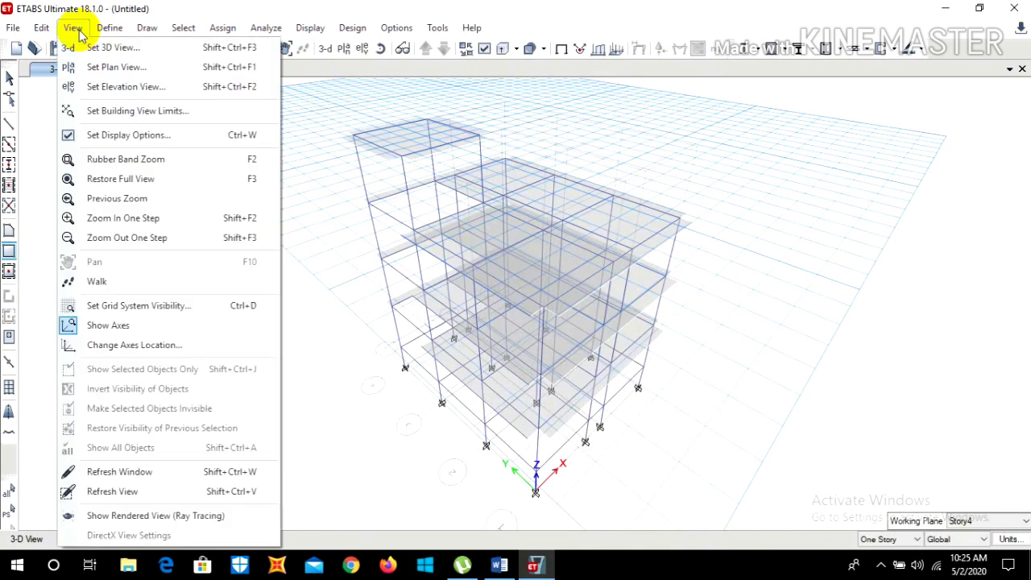
pyautogui.click(97, 308)
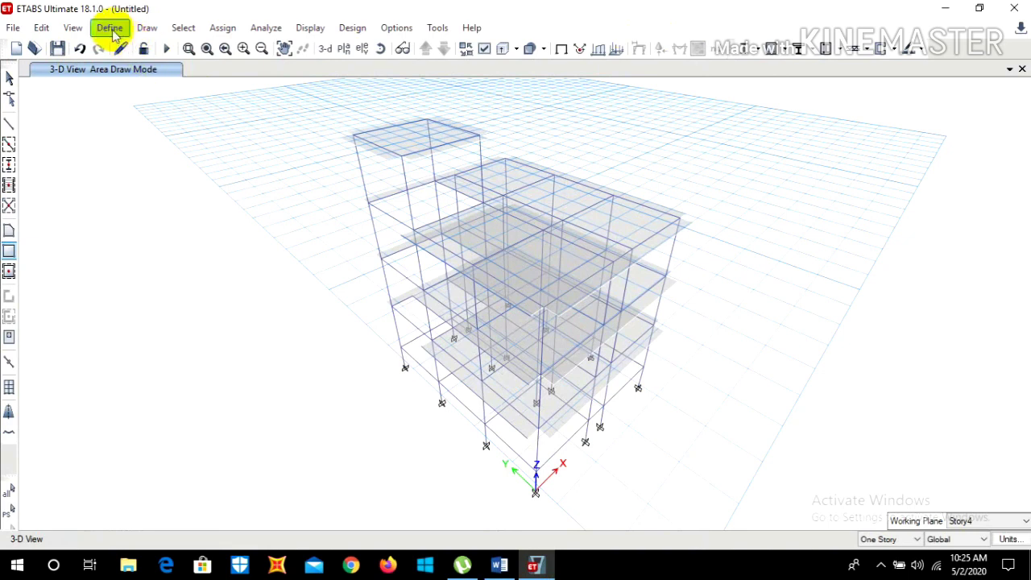
pyautogui.click(80, 29)
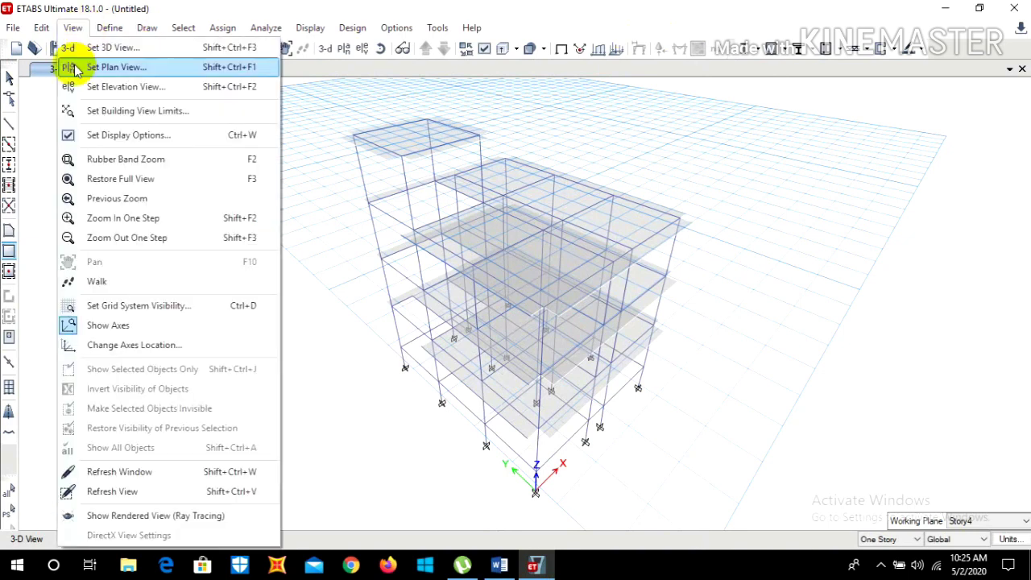
pyautogui.click(118, 307)
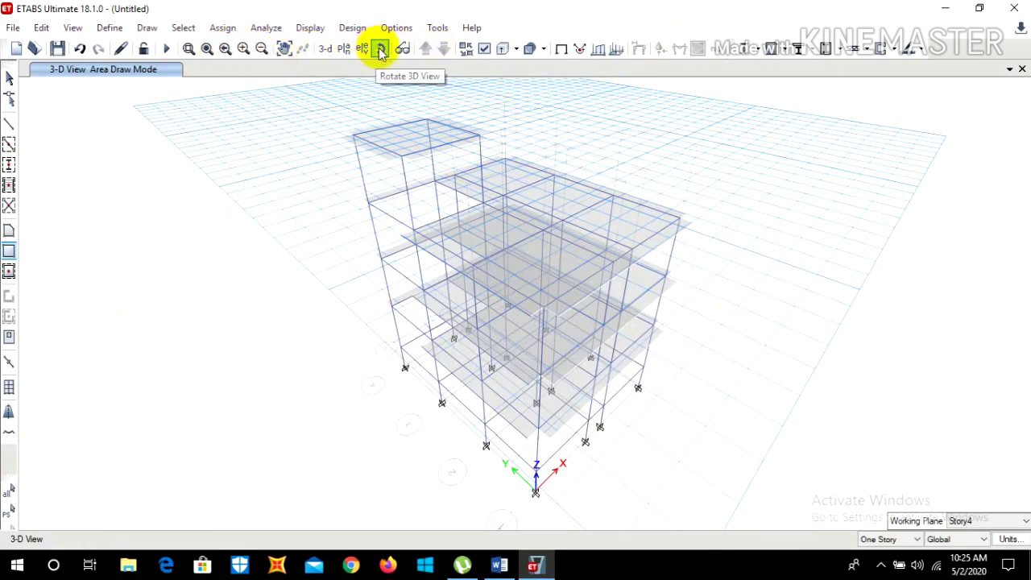
pyautogui.click(284, 48)
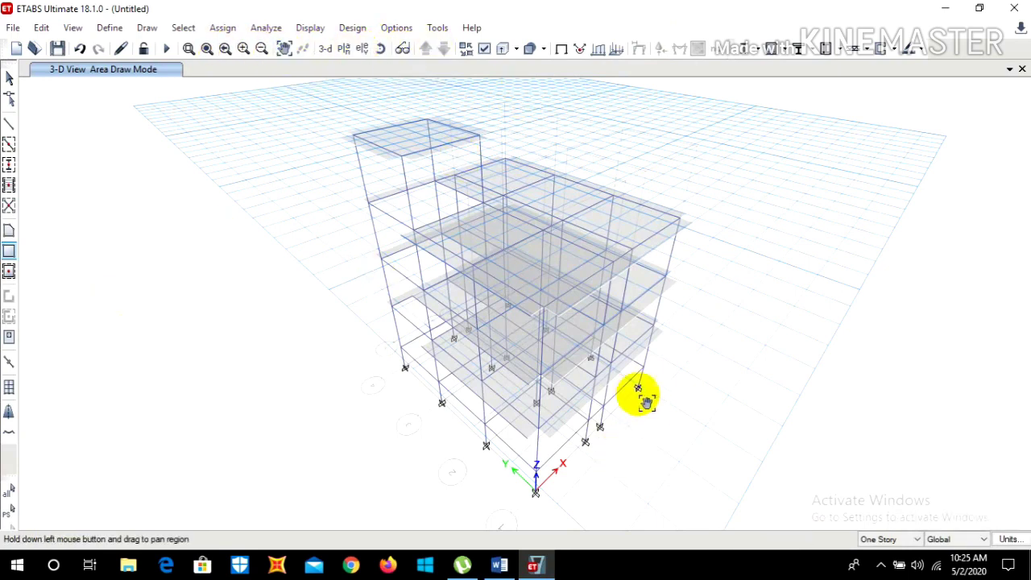
pyautogui.moveTo(639, 396); pyautogui.dragTo(438, 397)
pyautogui.click(438, 396)
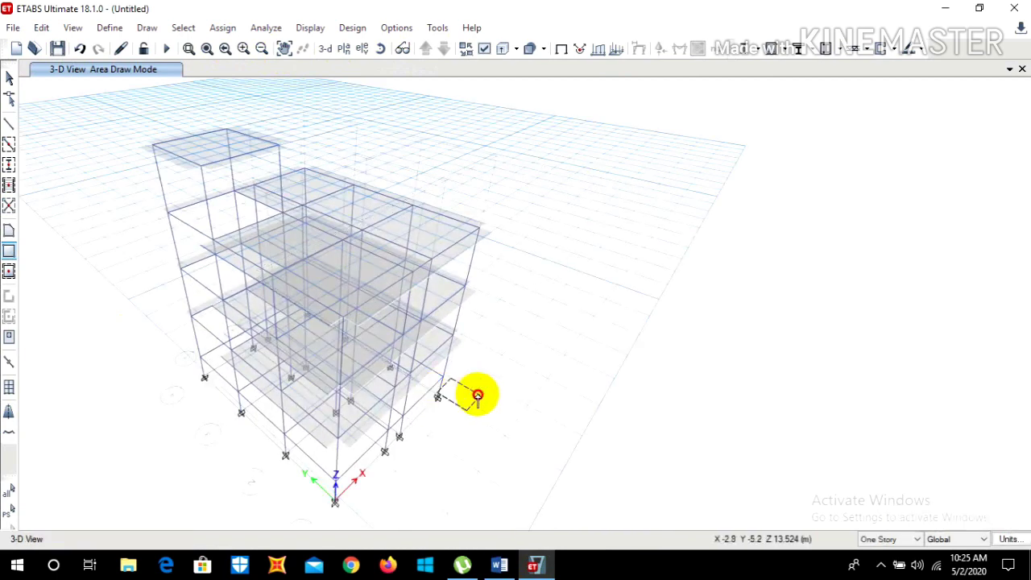
pyautogui.click(492, 397)
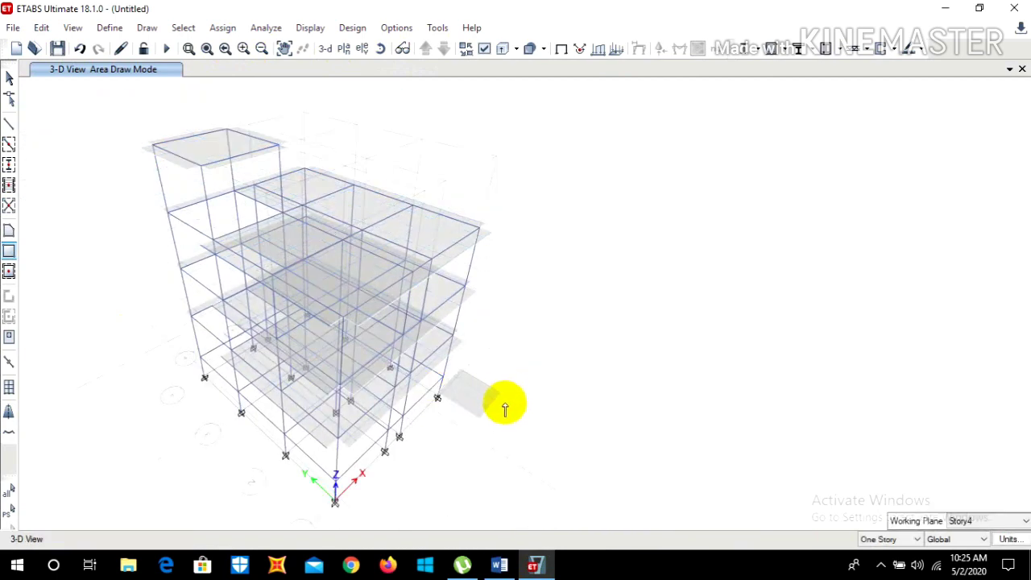
pyautogui.hotkey('ctrl', 'z')
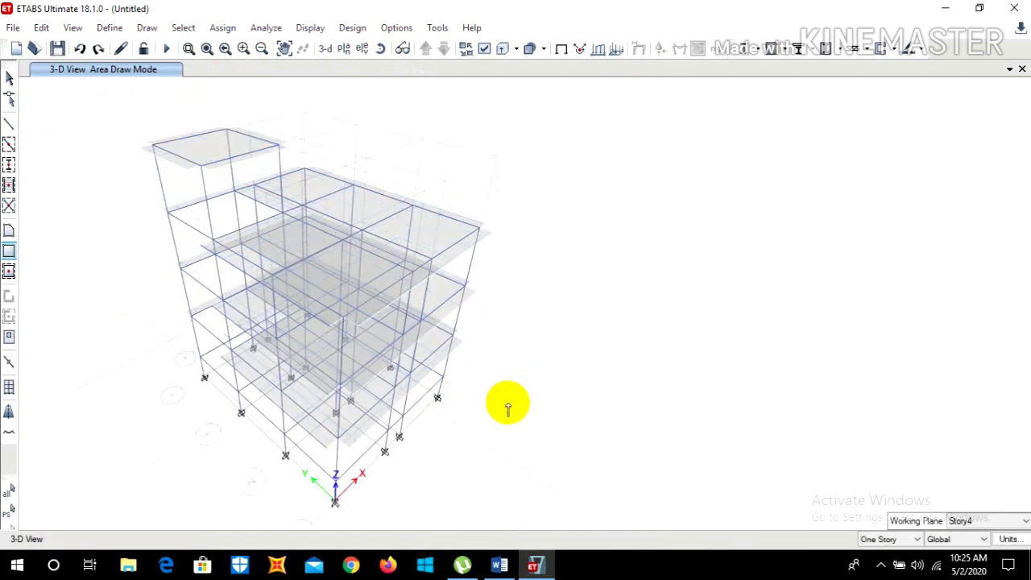
pyautogui.click(9, 79)
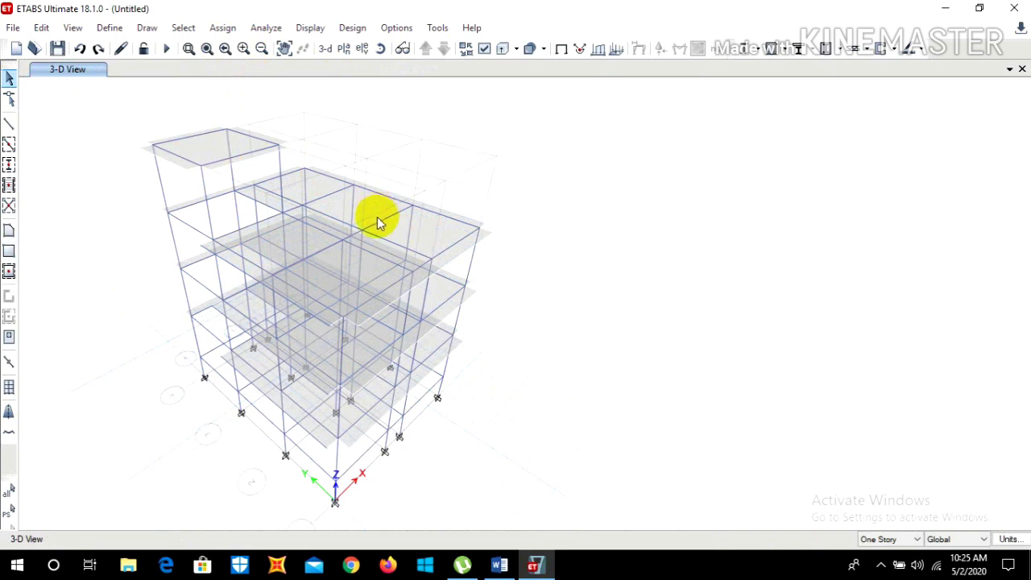
# Switch to the plan view of the ground floor.
pyautogui.click(343, 50)
pyautogui.click(450, 271)
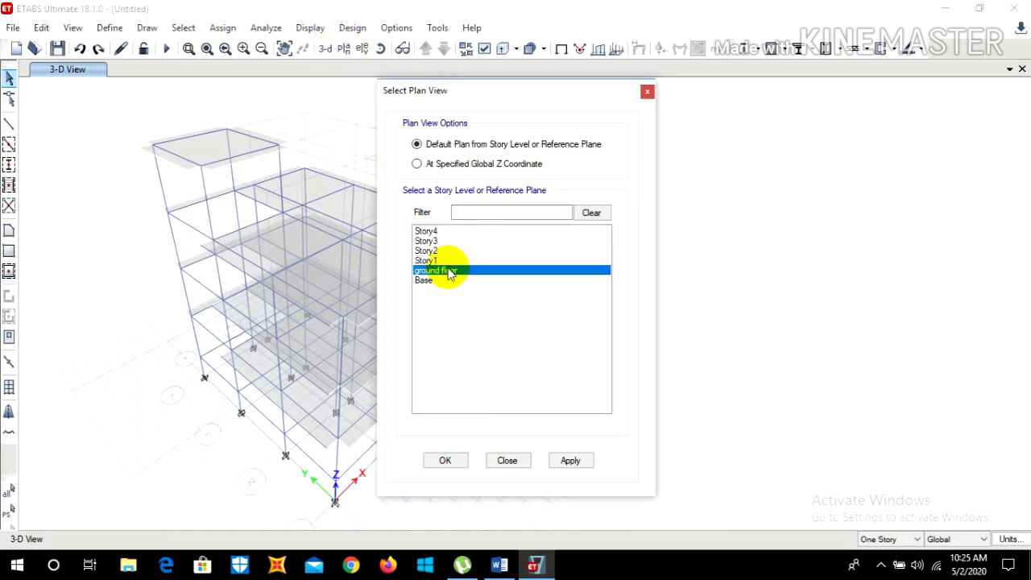
pyautogui.click(445, 460)
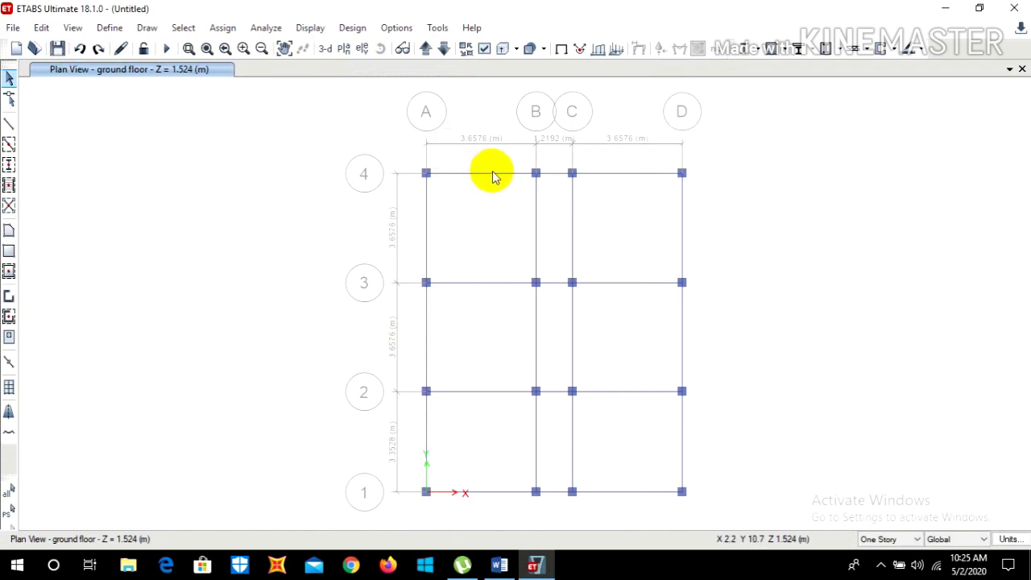
# Define a new load pattern named pwl with type Dead and self weight multiplier 0.
pyautogui.click(110, 29)
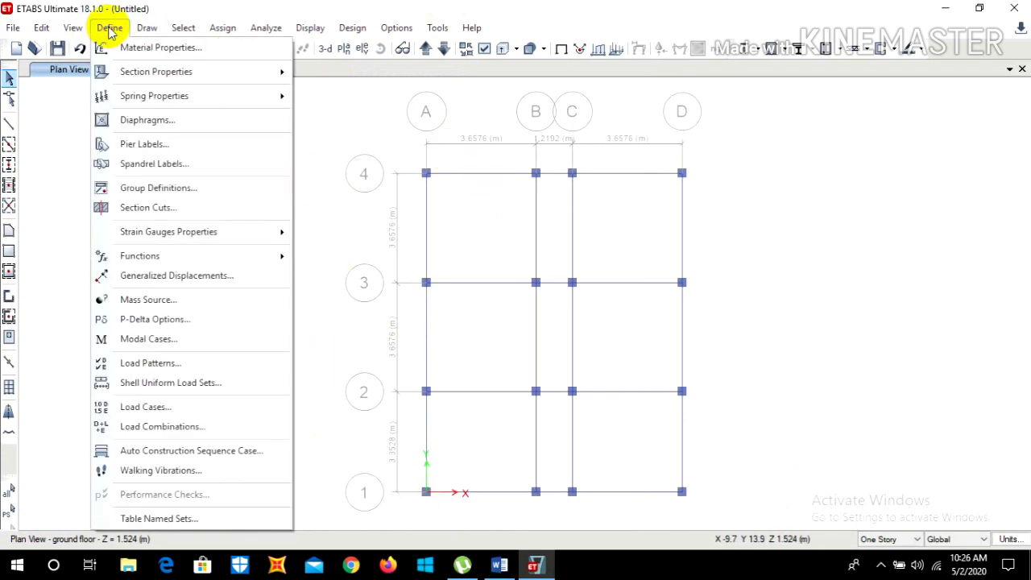
pyautogui.moveTo(135, 75)
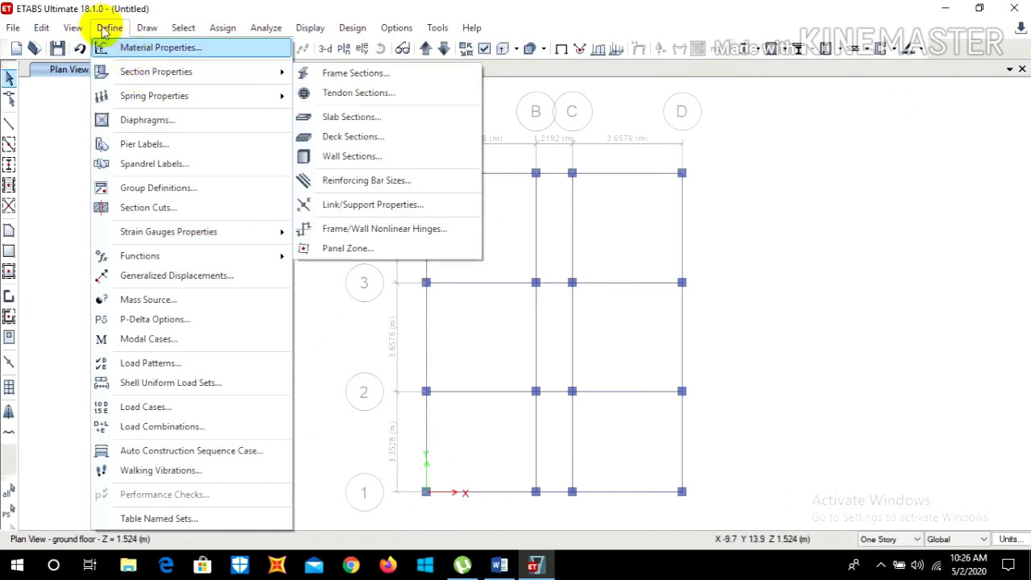
pyautogui.click(152, 365)
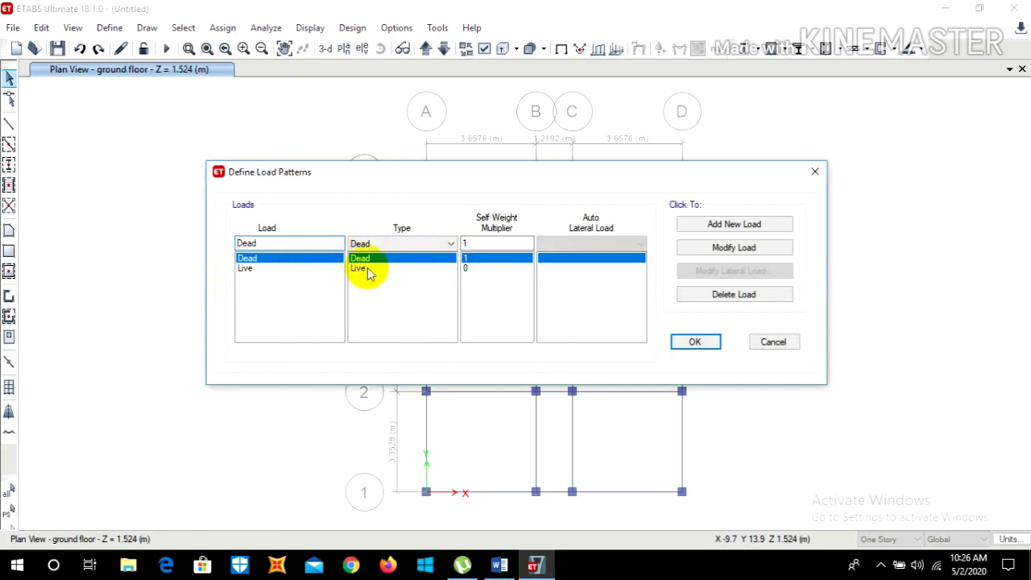
pyautogui.click(304, 243)
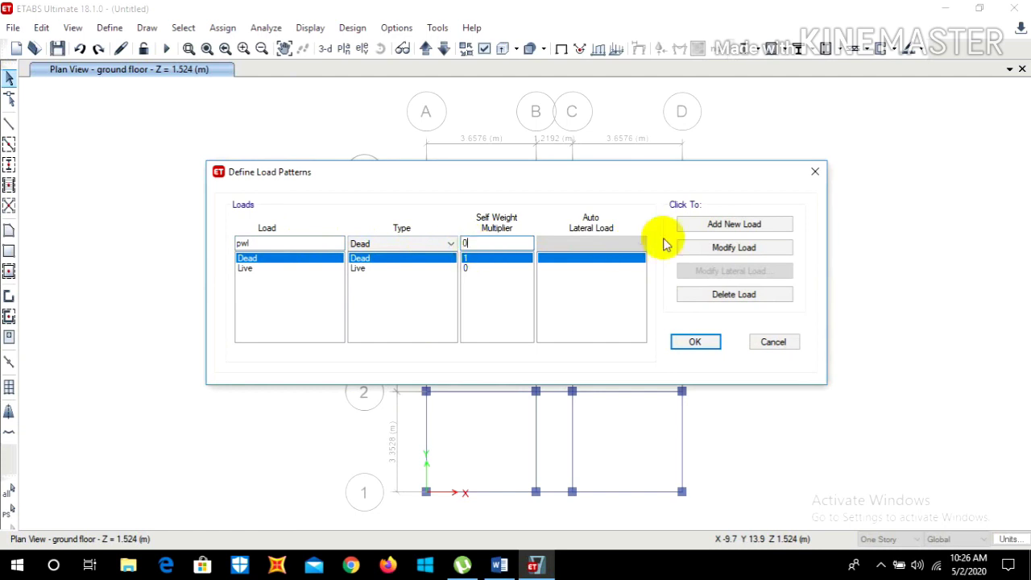
pyautogui.click(693, 224)
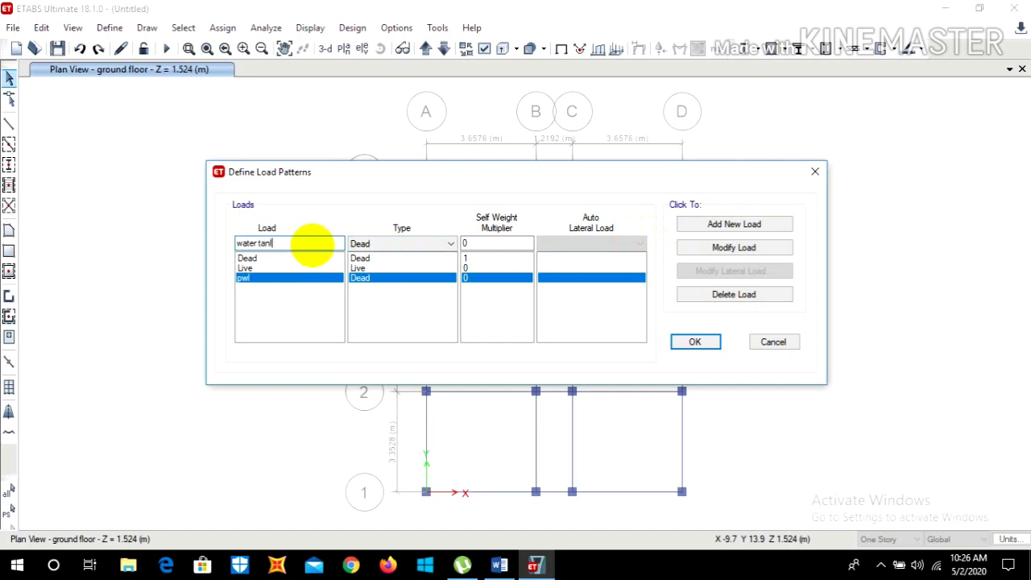
# Add two more Dead load patterns named water tanl and ff, each with self weight multiplier 0.
pyautogui.click(714, 224)
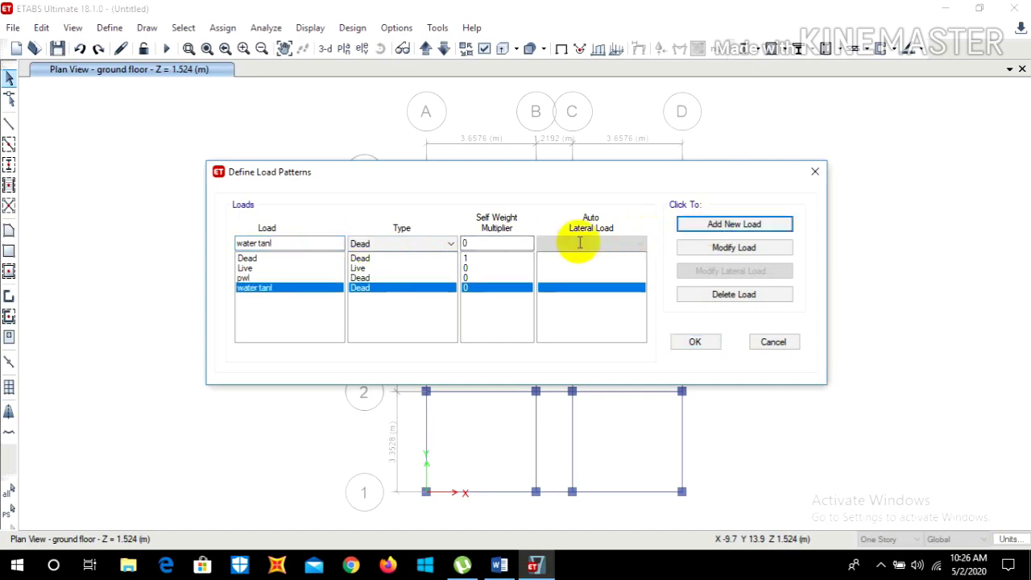
pyautogui.click(289, 243)
pyautogui.moveTo(289, 242); pyautogui.dragTo(226, 243)
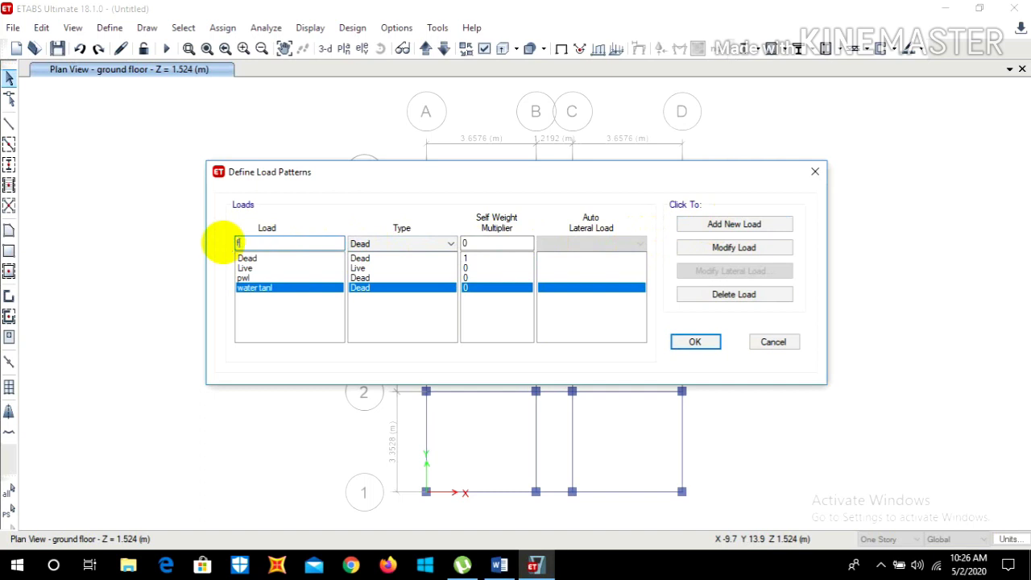
pyautogui.click(745, 229)
pyautogui.click(279, 243)
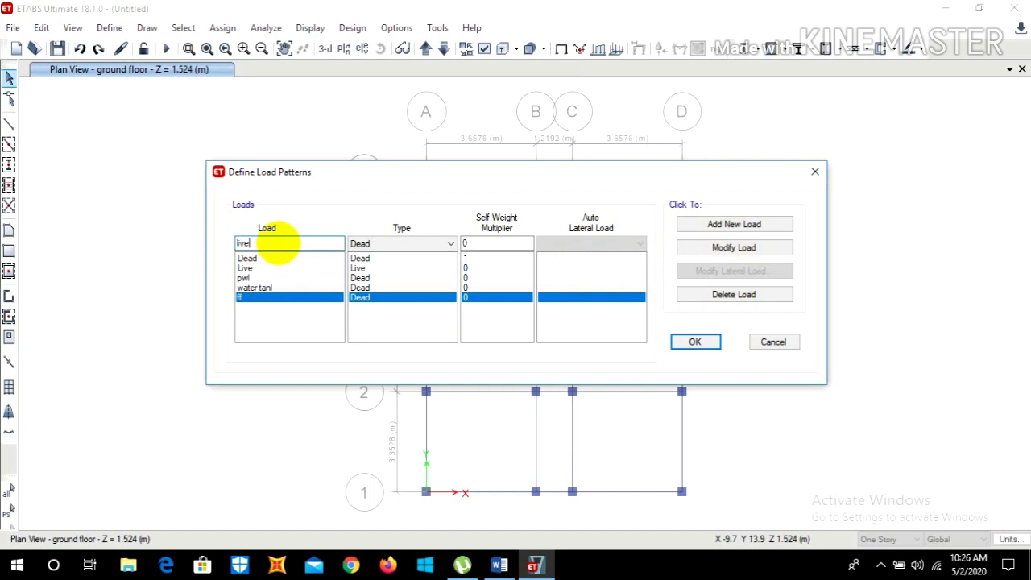
pyautogui.click(427, 243)
pyautogui.click(401, 276)
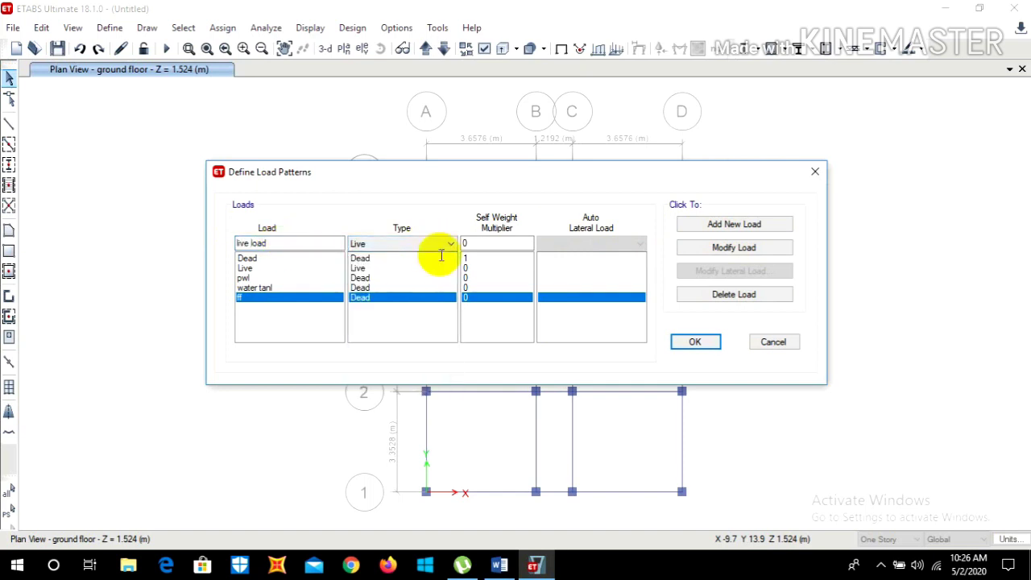
pyautogui.click(713, 226)
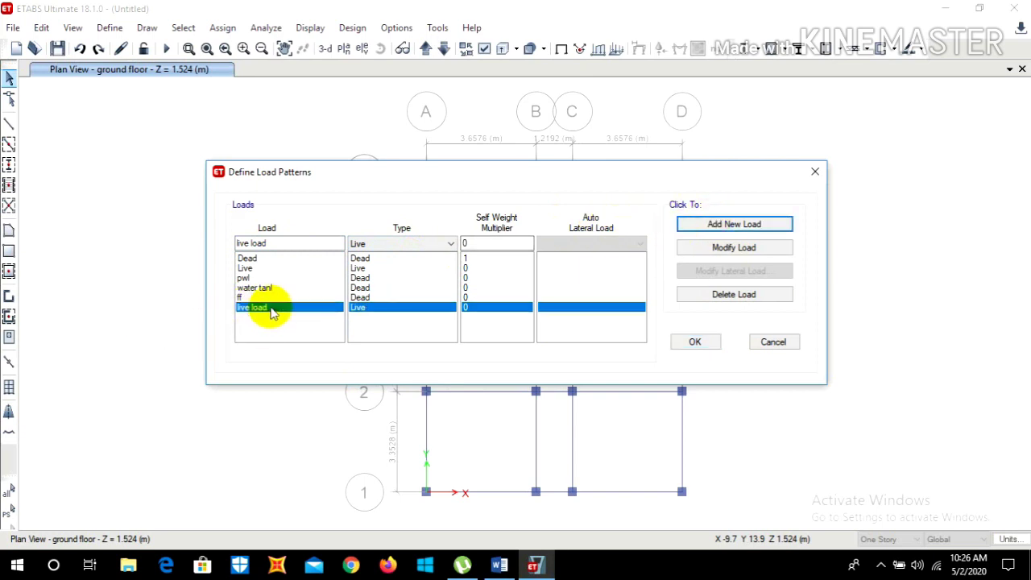
pyautogui.click(709, 295)
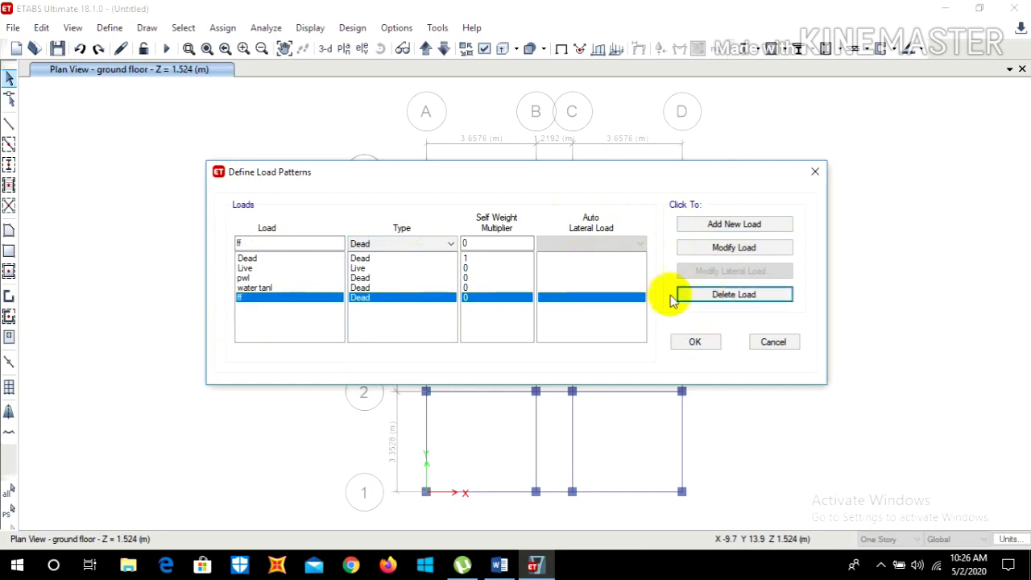
pyautogui.click(286, 244)
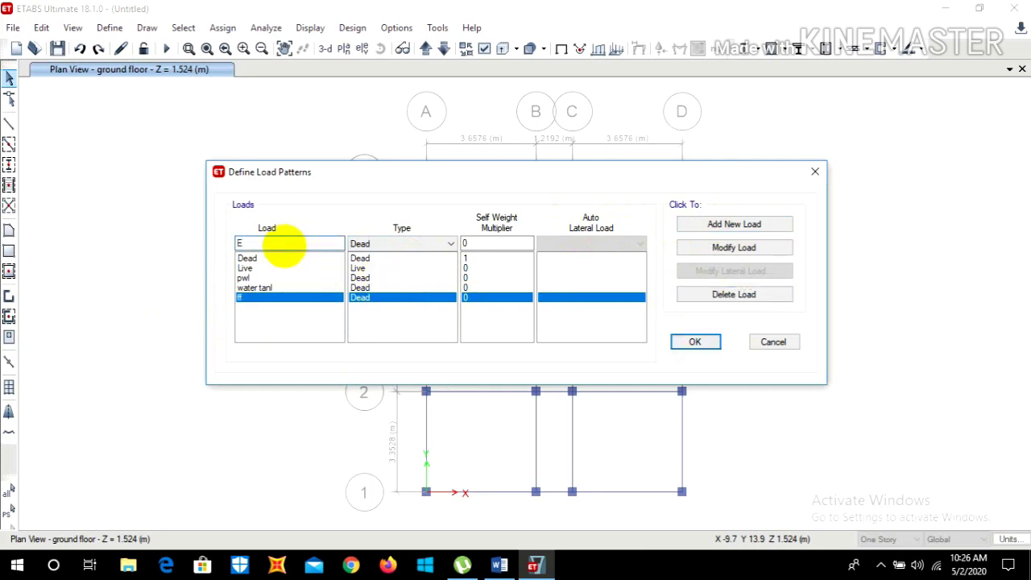
pyautogui.write('Eqx')
pyautogui.click(408, 244)
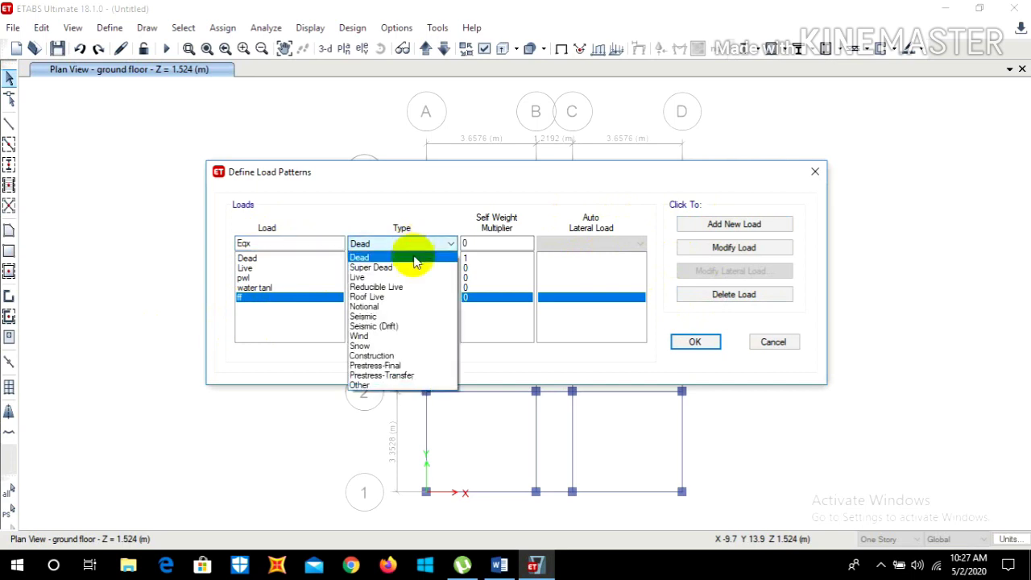
pyautogui.click(374, 316)
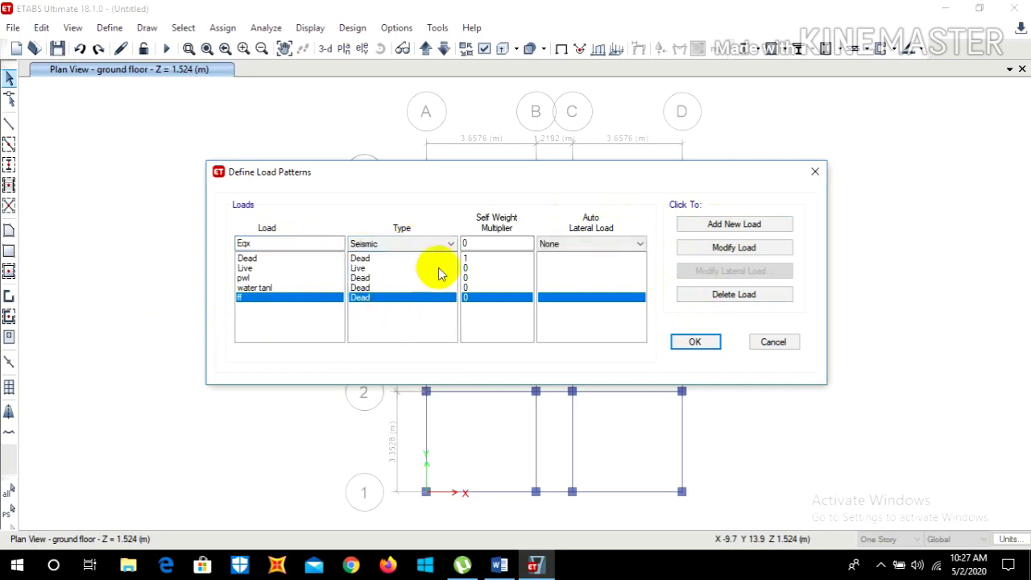
pyautogui.click(565, 248)
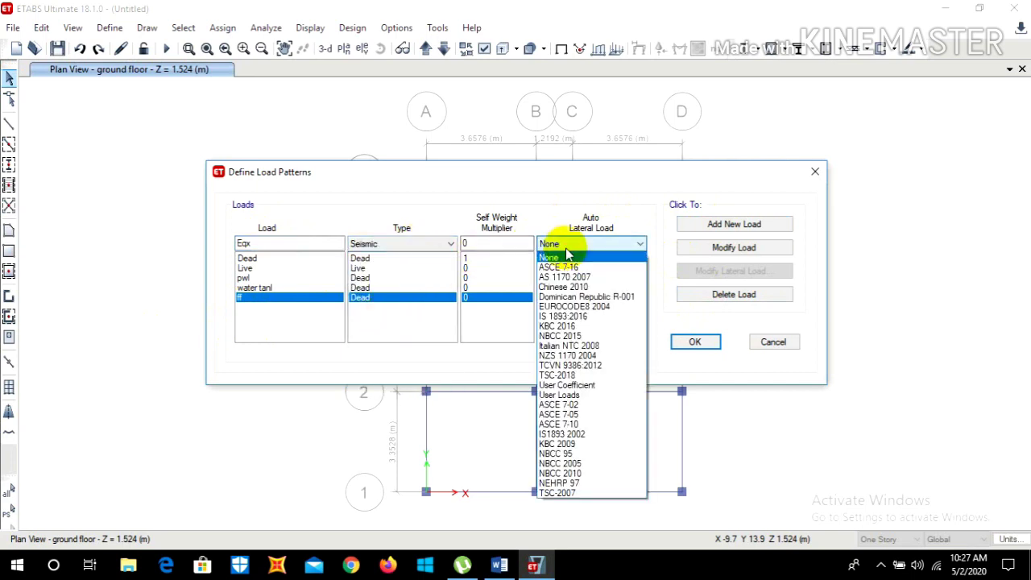
pyautogui.click(569, 434)
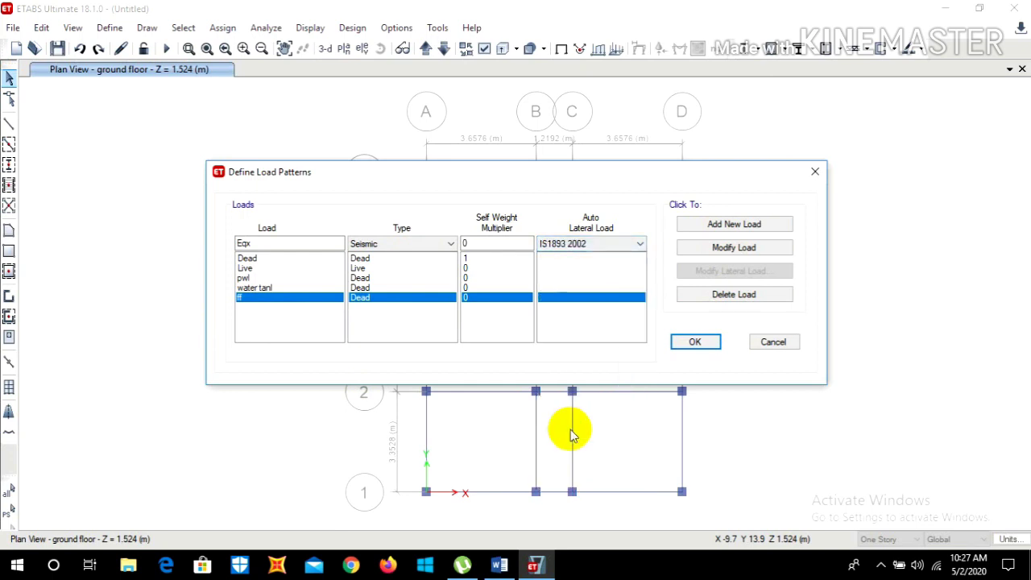
# Accept the load pattern list and discard the Eqx entry that has not been added.
pyautogui.click(706, 345)
pyautogui.click(509, 337)
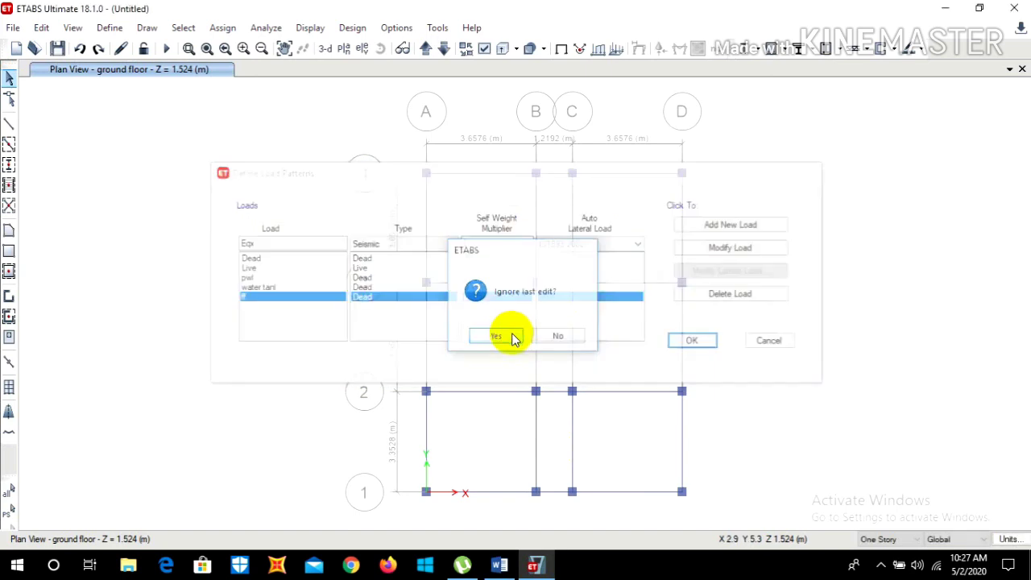
# Add two Seismic load patterns named eqx and eqy, each with self weight multiplier 0 and auto lateral load IS 1893:2016.
pyautogui.click(109, 29)
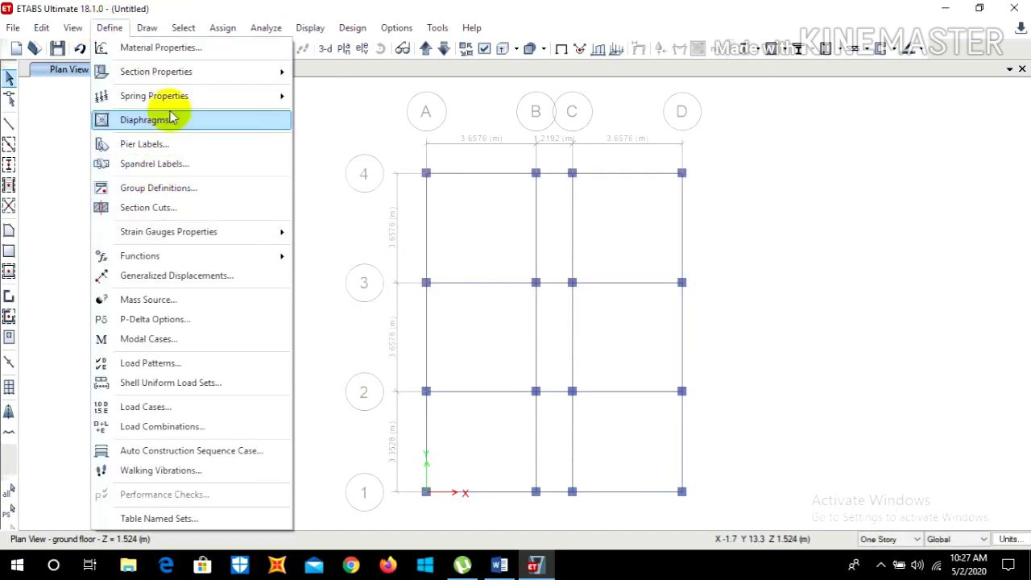
pyautogui.click(150, 363)
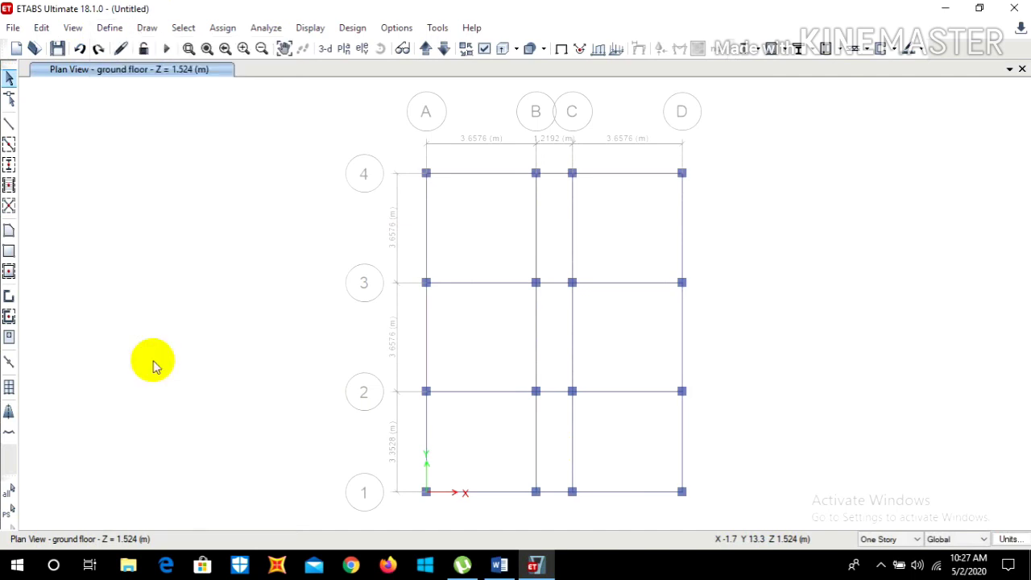
pyautogui.click(292, 242)
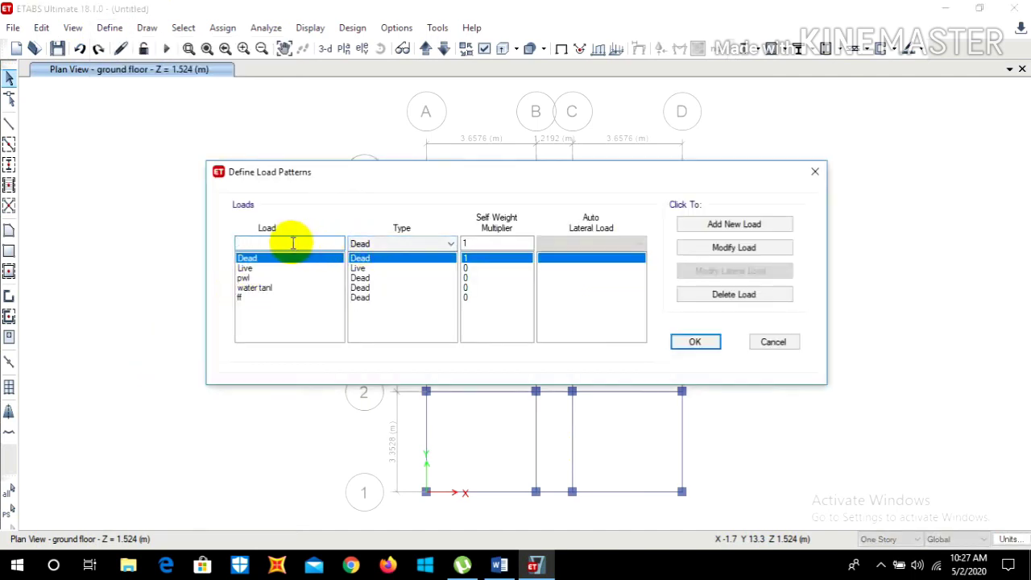
pyautogui.write('eqx')
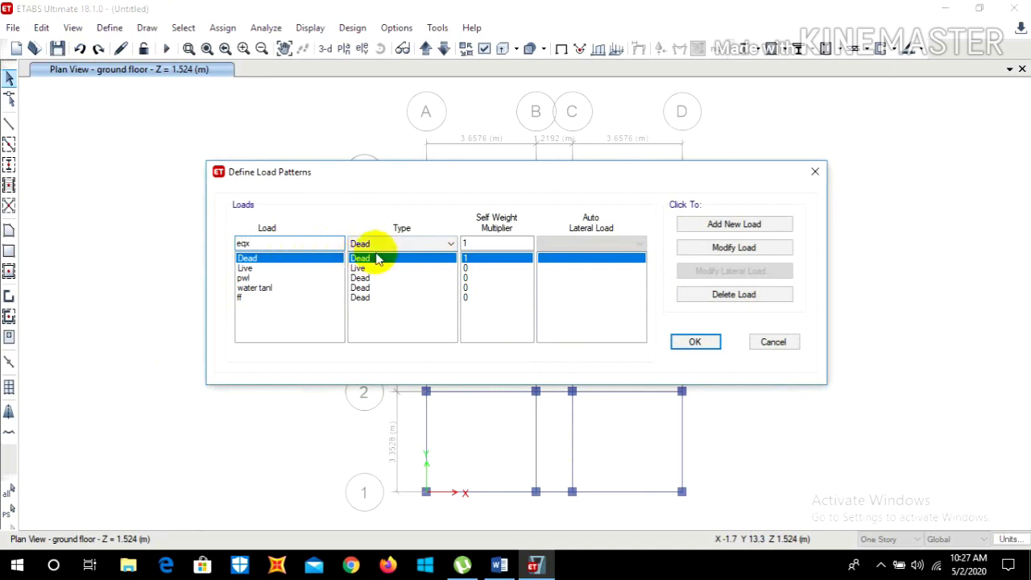
pyautogui.click(391, 243)
pyautogui.click(384, 318)
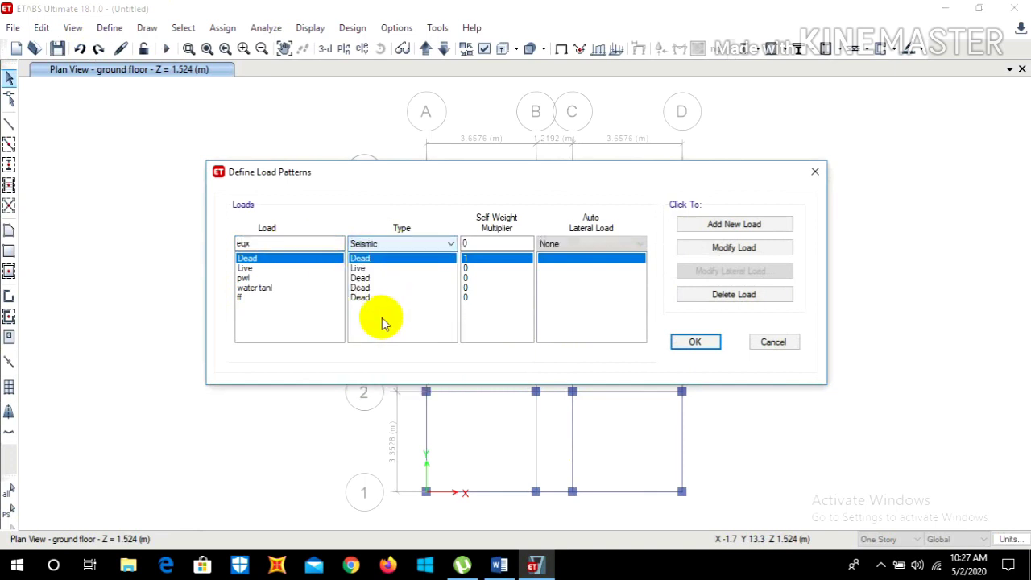
pyautogui.click(576, 245)
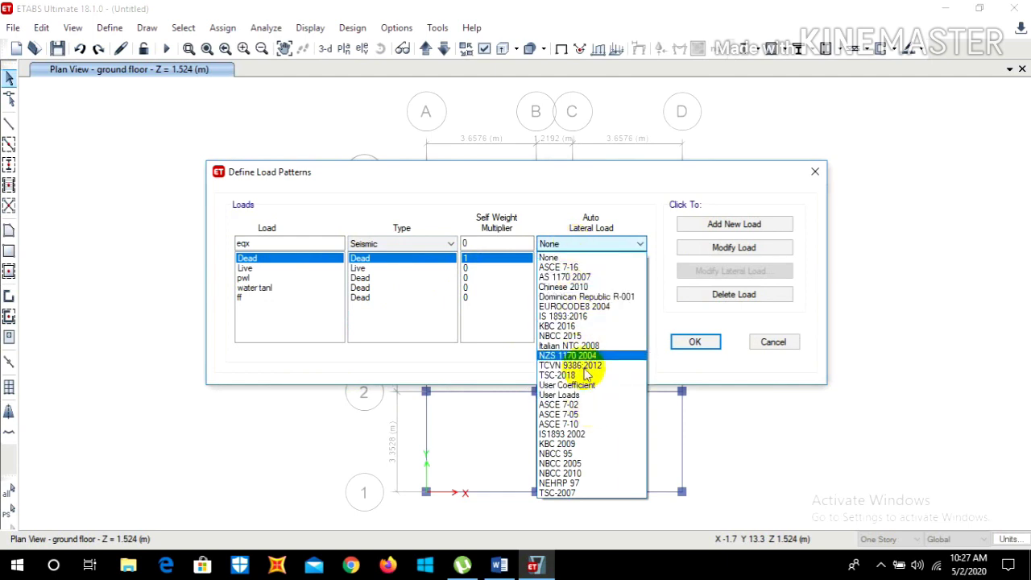
pyautogui.click(578, 317)
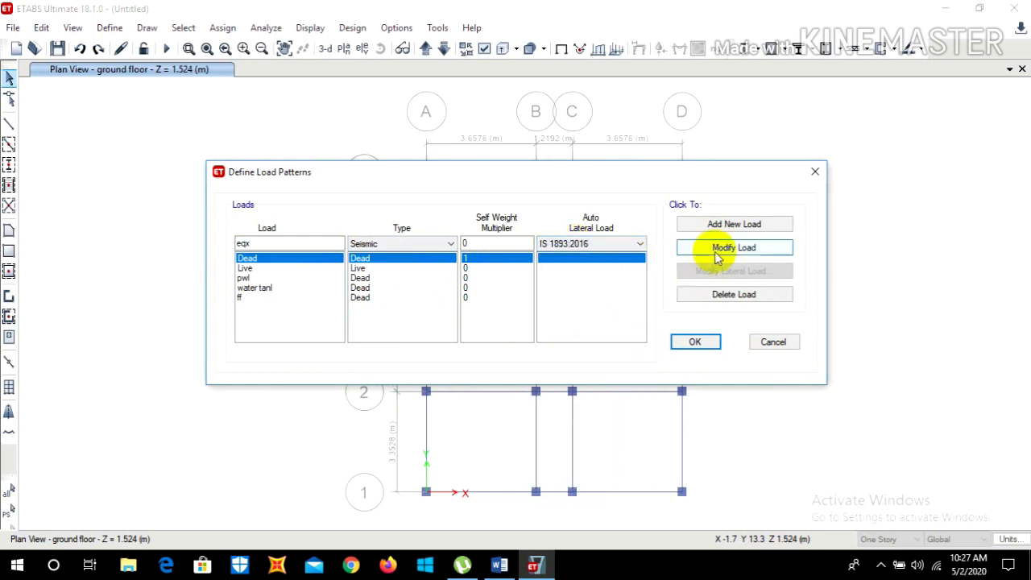
pyautogui.click(725, 224)
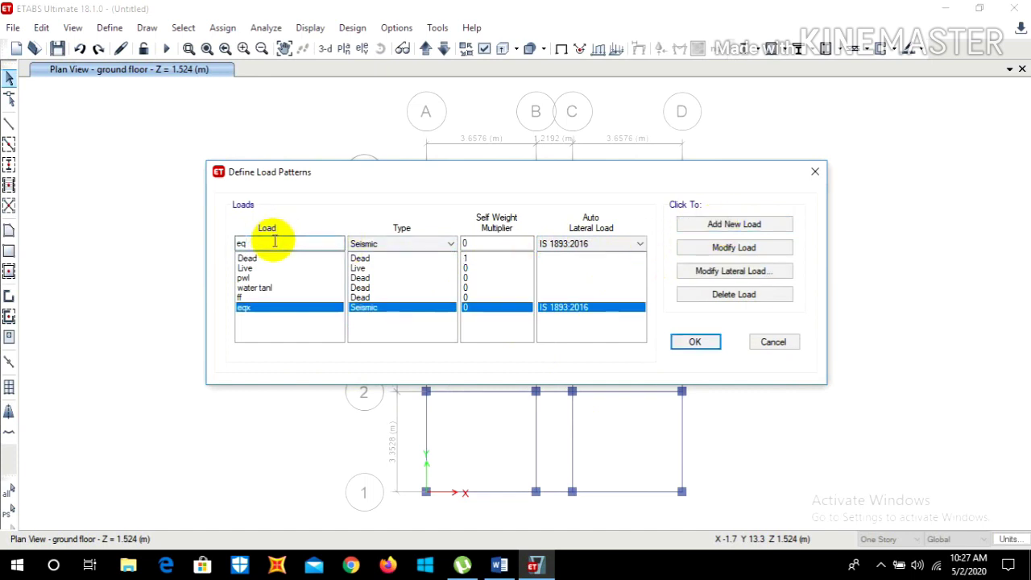
pyautogui.click(725, 224)
# Limit the lateral load of eqx to the X direction and its eccentricities, and choose site type II.
pyautogui.click(585, 308)
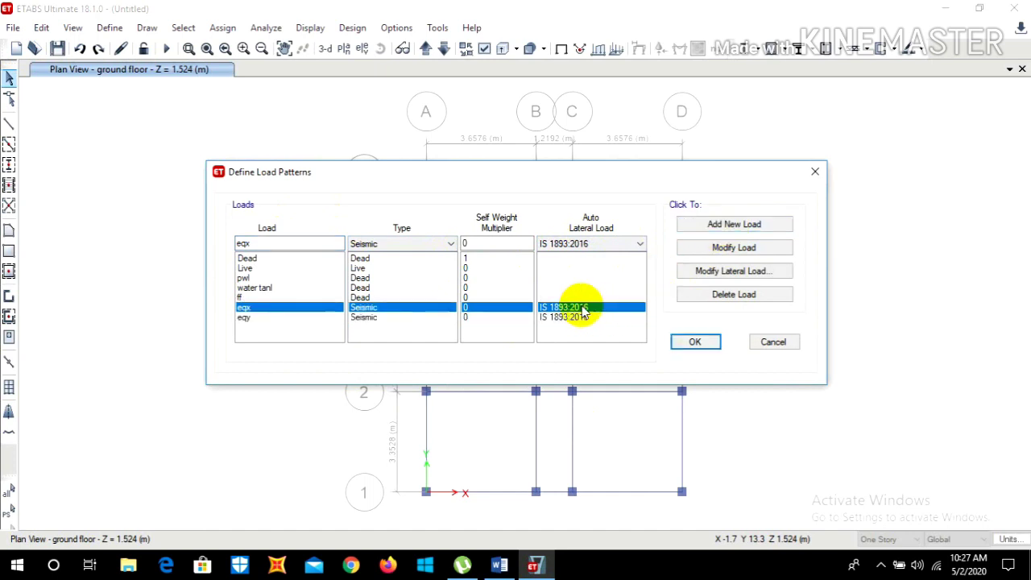
pyautogui.click(709, 273)
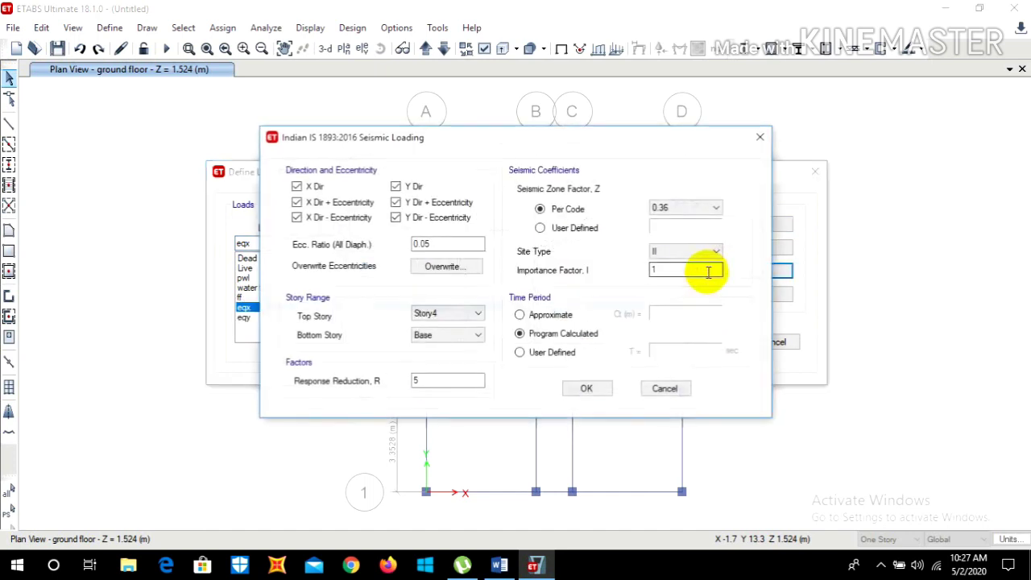
pyautogui.click(395, 187)
pyautogui.click(396, 203)
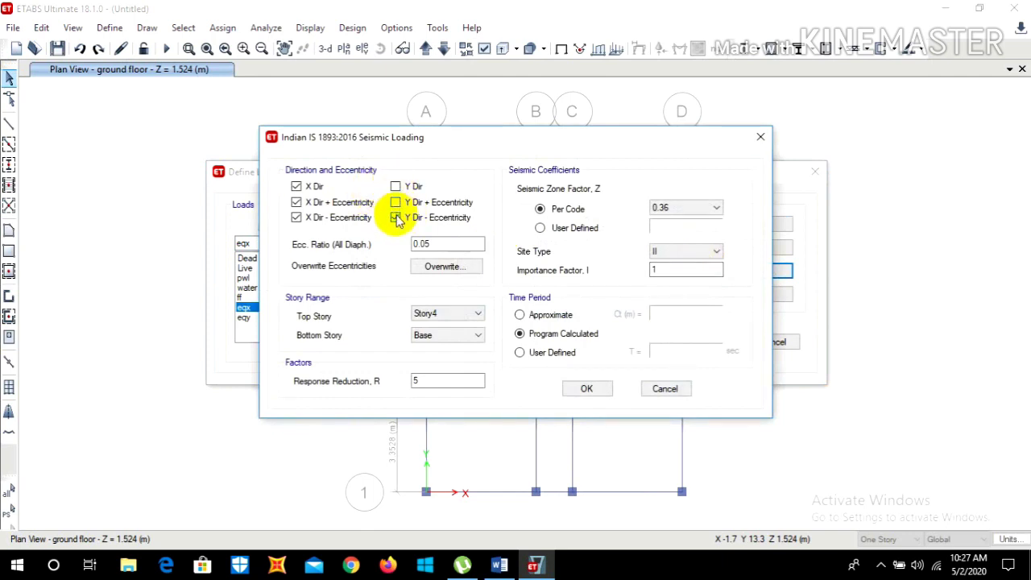
pyautogui.click(395, 218)
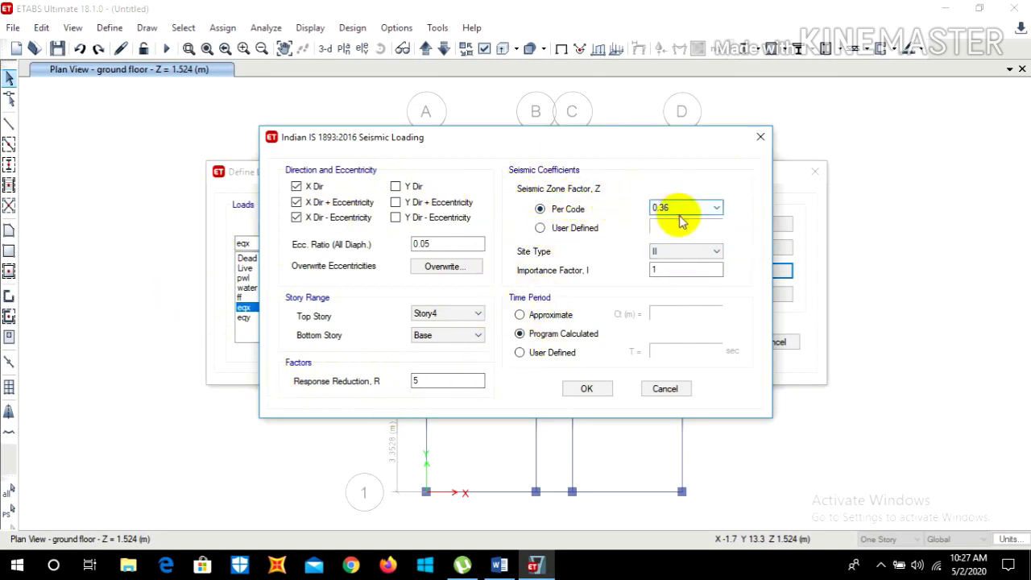
pyautogui.click(683, 255)
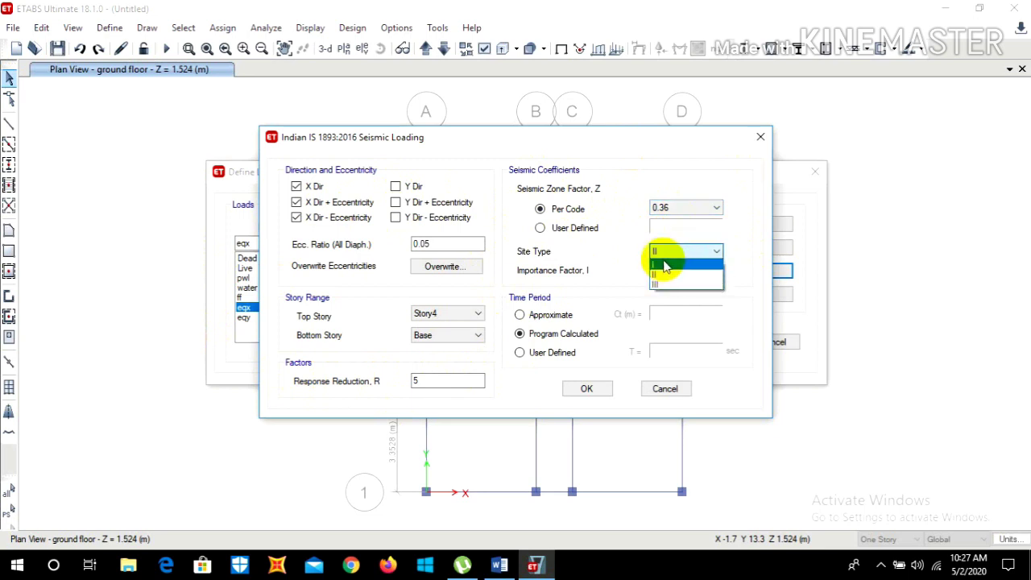
pyautogui.click(663, 275)
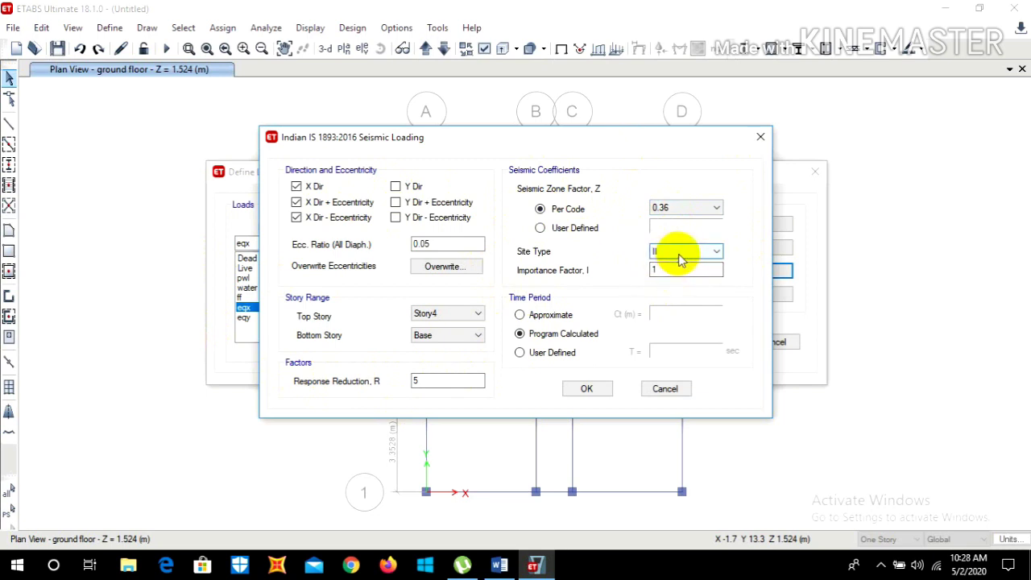
# Try a user-defined time period of 0.1 sec for eqx, and close the load pattern definitions without saving.
pyautogui.click(521, 355)
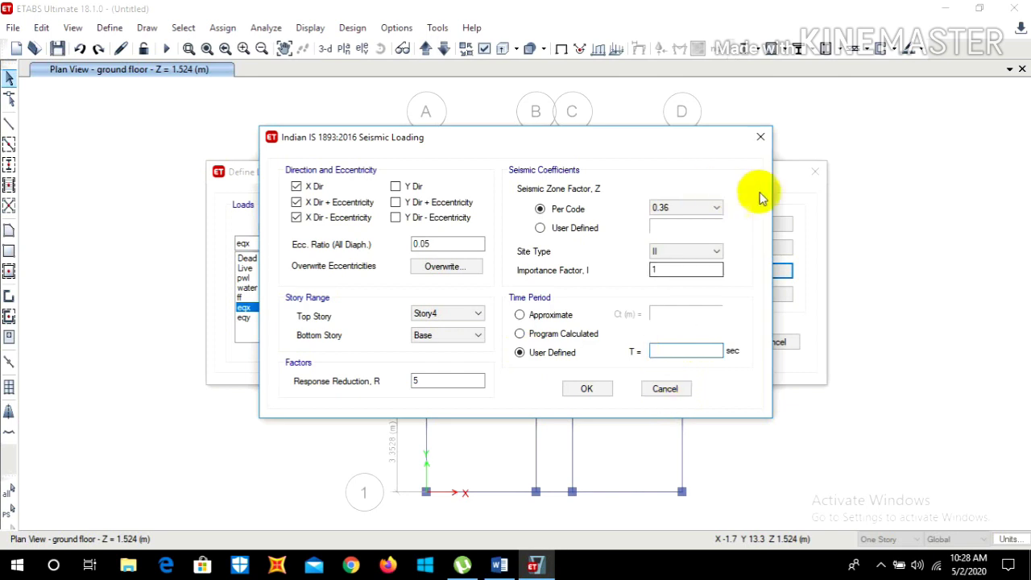
pyautogui.click(656, 391)
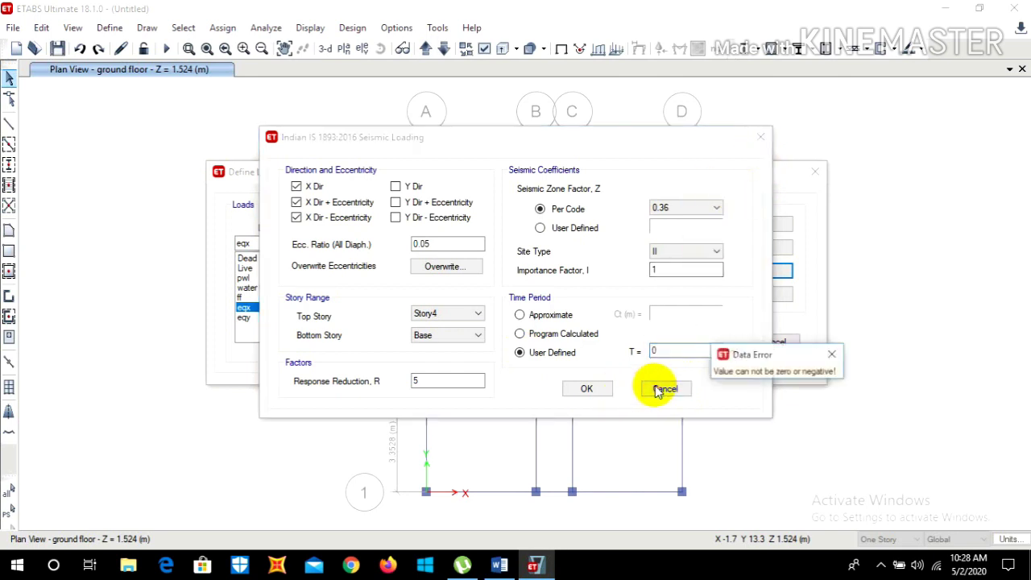
pyautogui.click(768, 355)
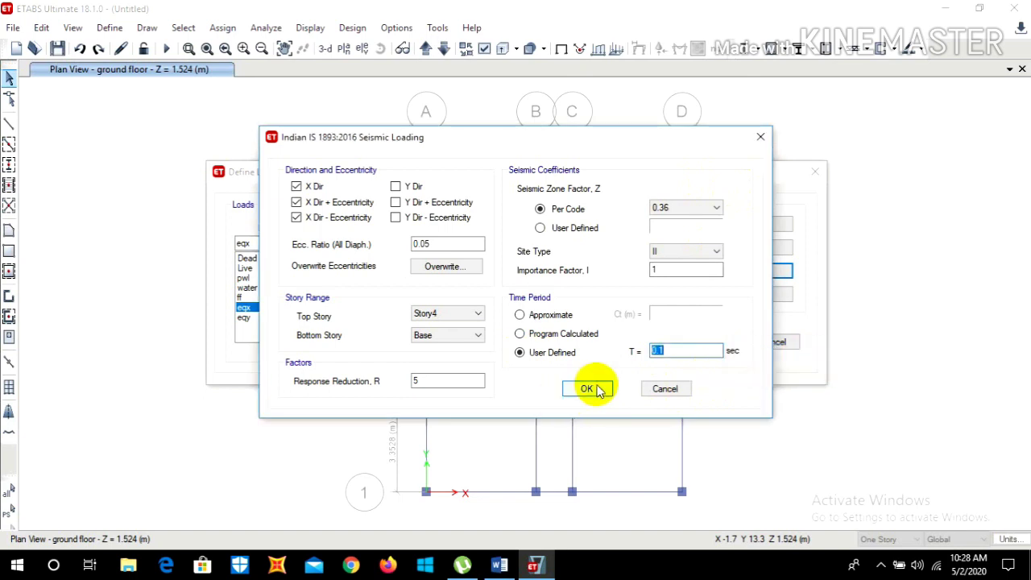
pyautogui.click(593, 391)
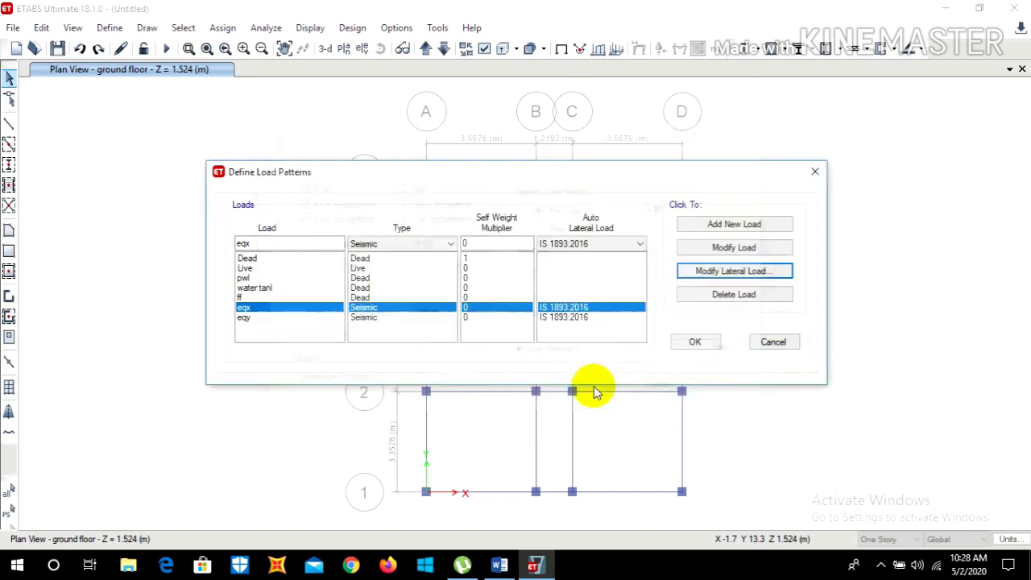
pyautogui.click(816, 172)
# Examine the heights and elevations in the story data.
pyautogui.rightClick(453, 214)
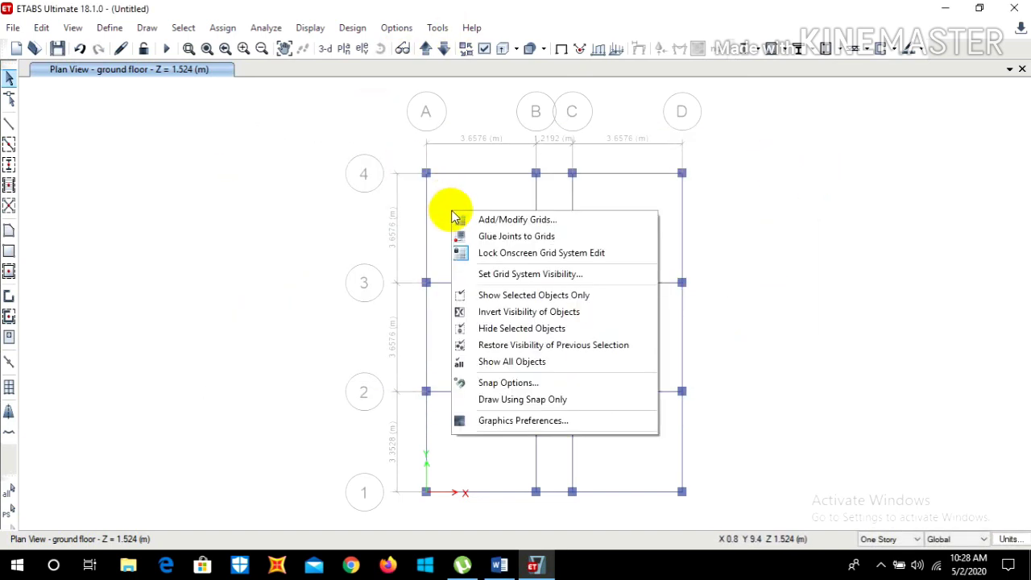
pyautogui.click(482, 218)
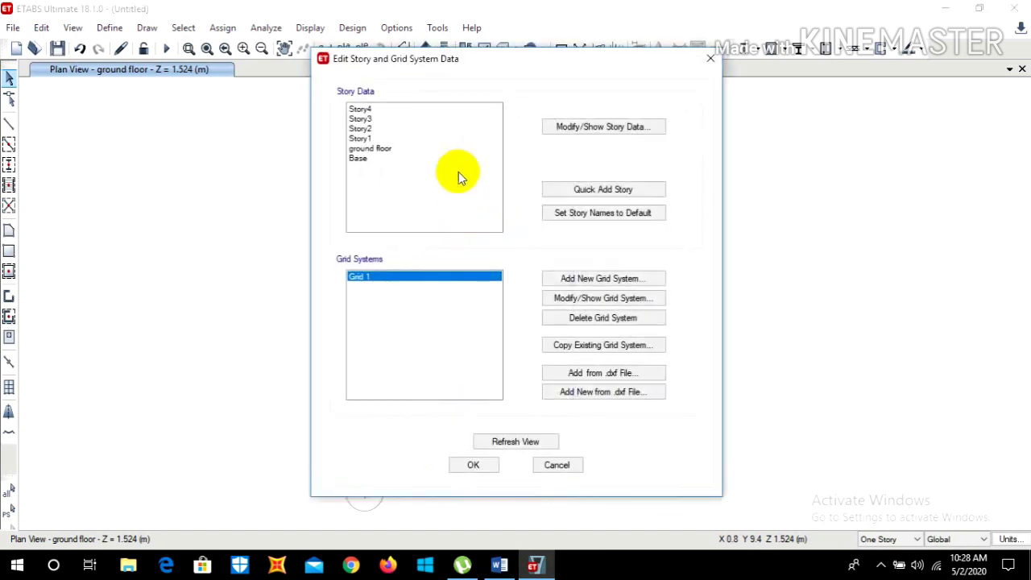
pyautogui.click(603, 128)
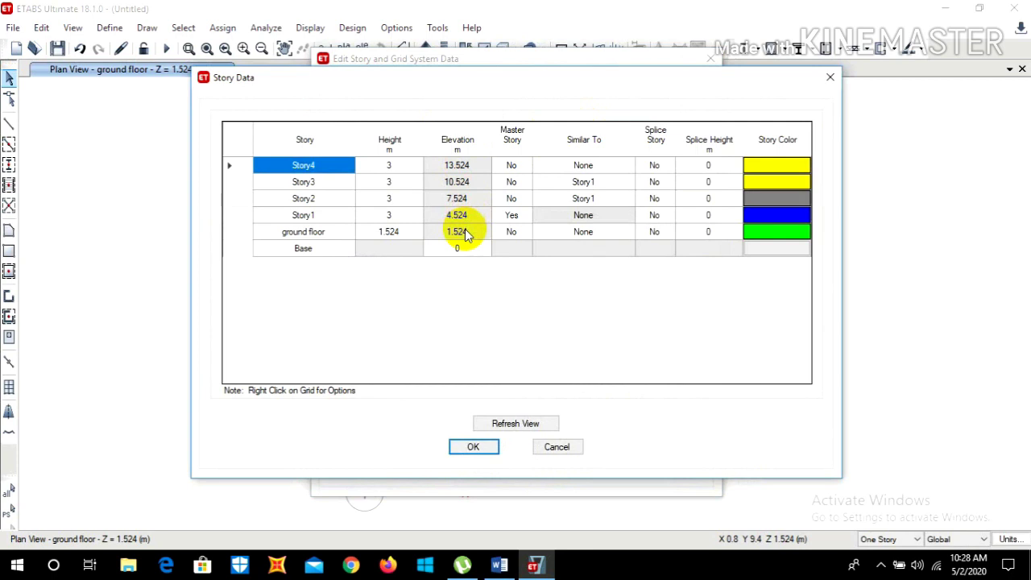
pyautogui.click(474, 448)
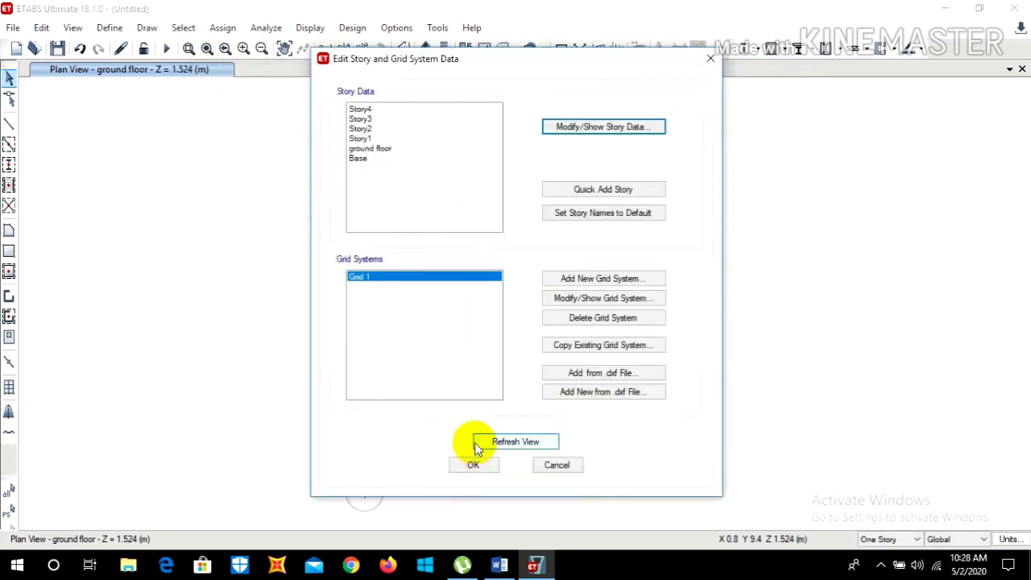
pyautogui.click(484, 464)
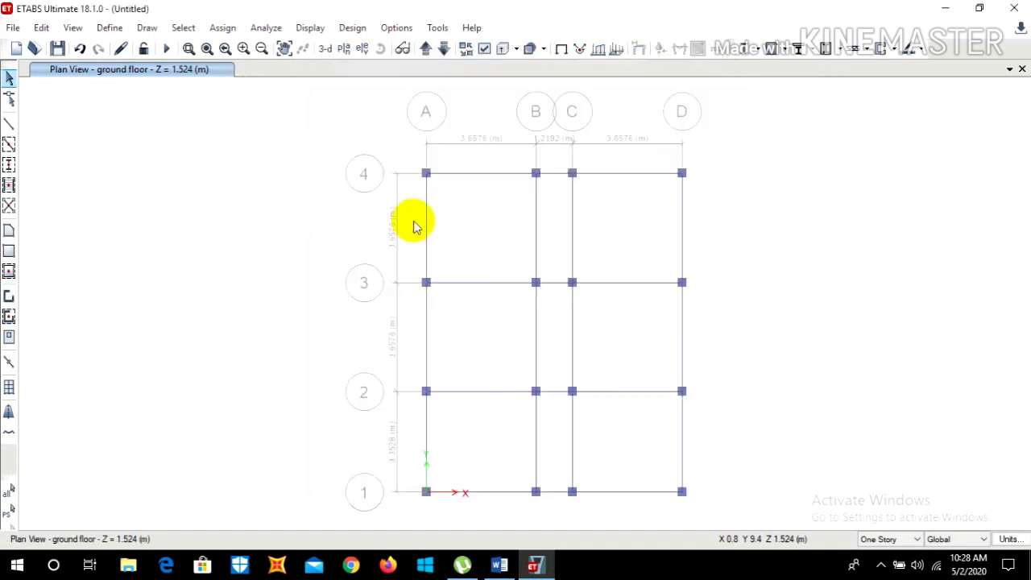
# Add a Seismic load pattern named eqx with self weight multiplier 0 and auto lateral load IS 1893:2016.
pyautogui.click(108, 28)
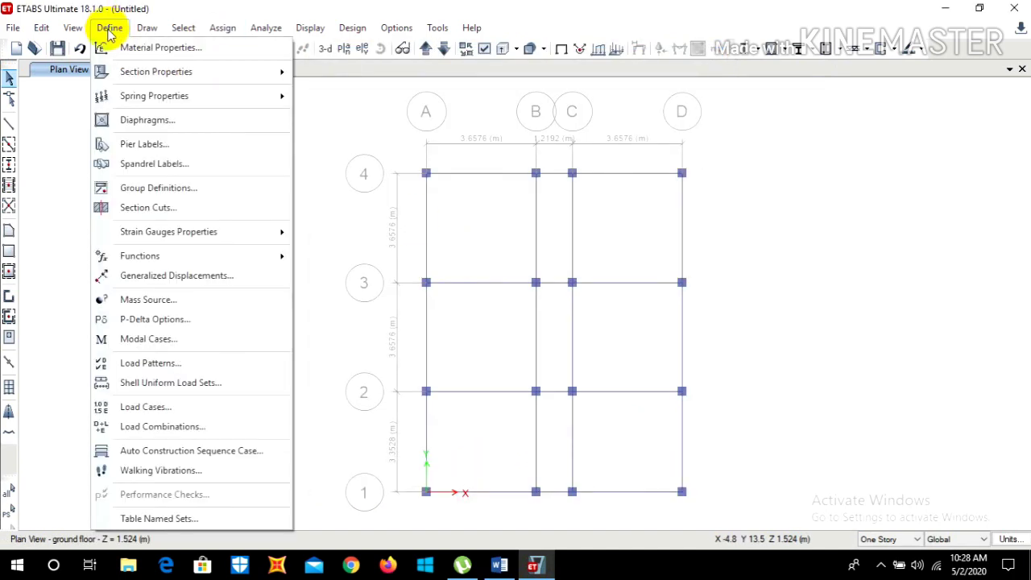
pyautogui.click(166, 362)
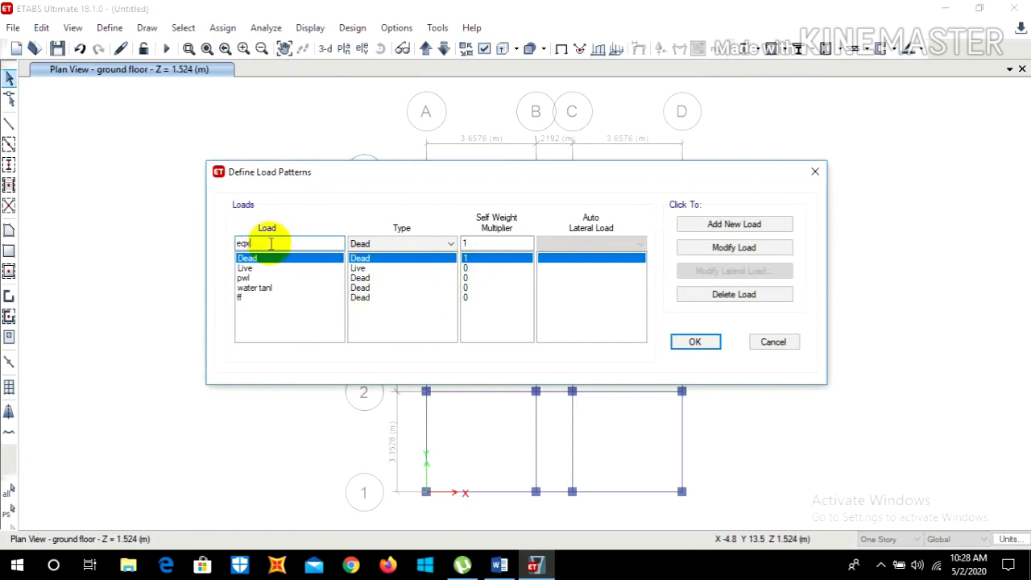
pyautogui.click(377, 243)
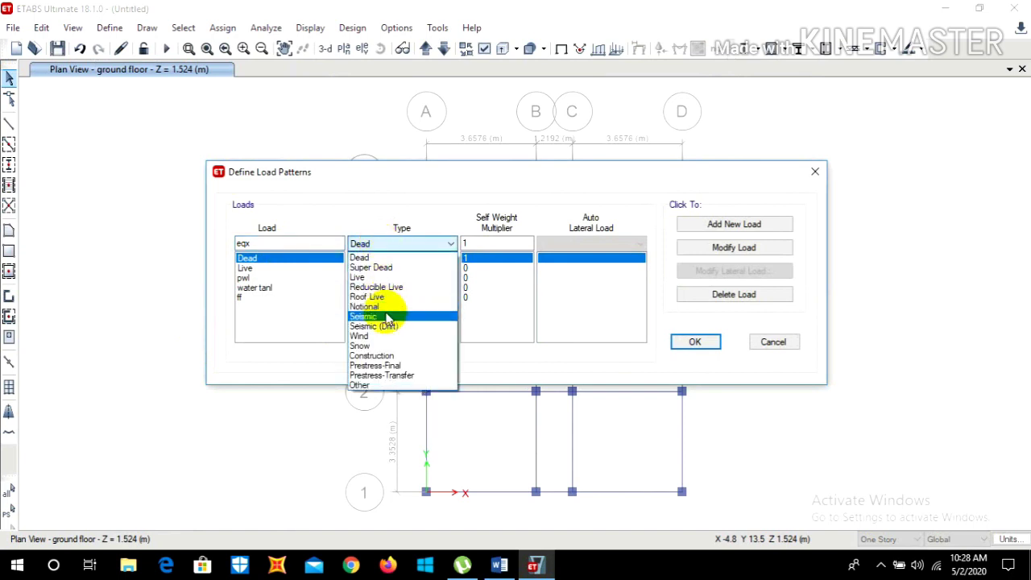
pyautogui.click(391, 317)
pyautogui.click(581, 245)
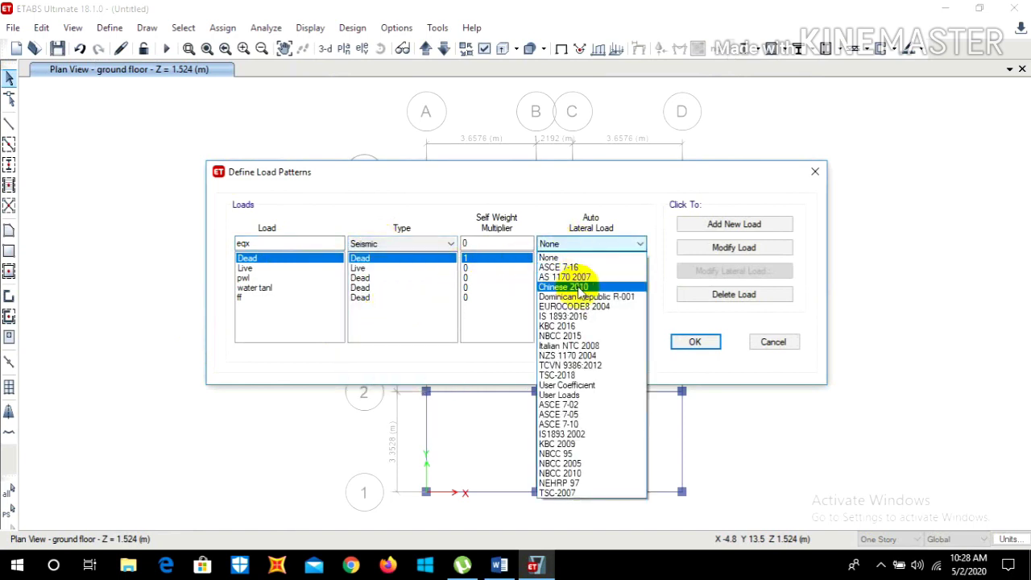
pyautogui.click(580, 317)
pyautogui.click(718, 223)
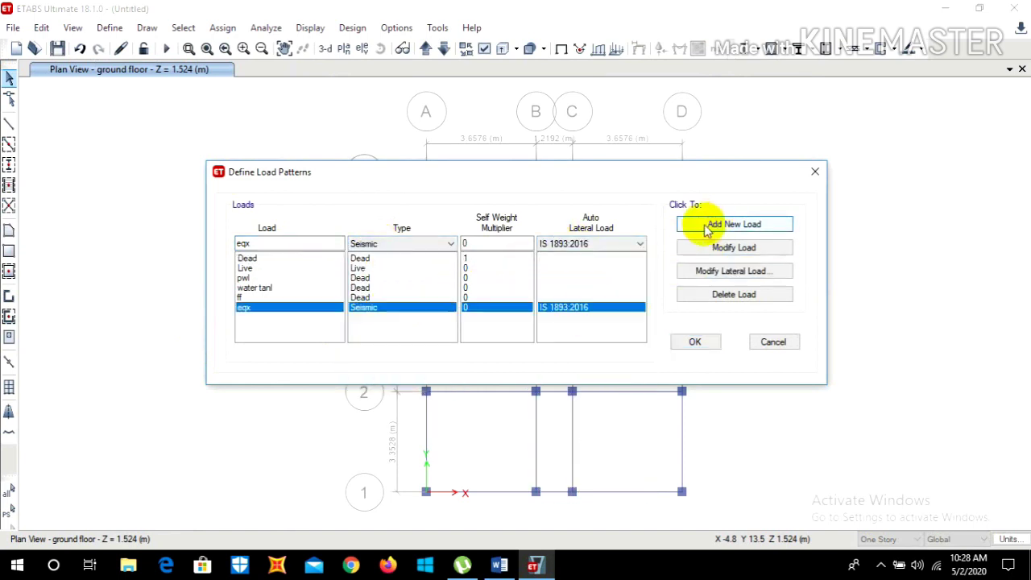
# Add a Seismic load pattern named eqy with self weight multiplier 0 and auto lateral load IS 1893:2016.
pyautogui.click(288, 241)
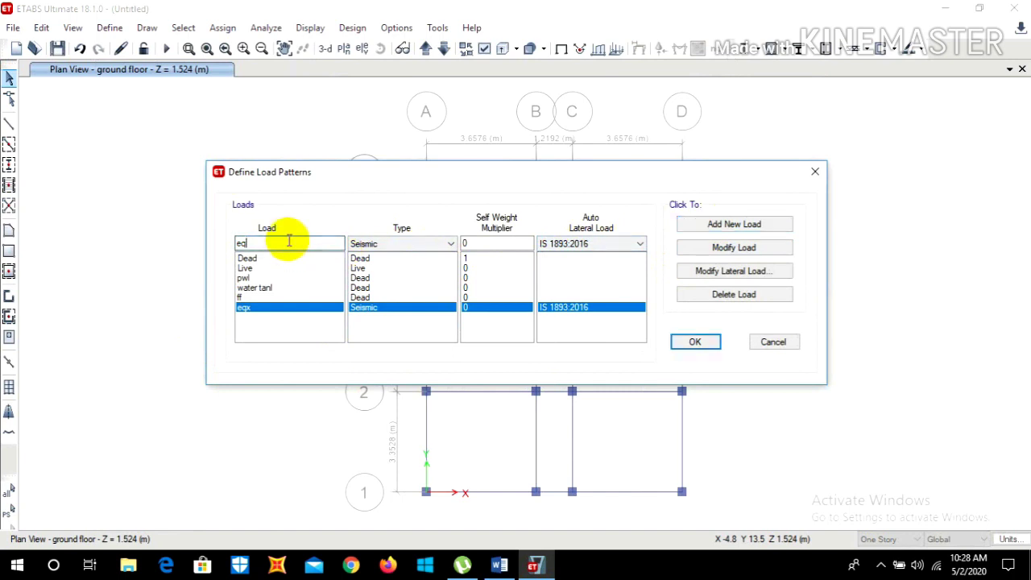
pyautogui.write('y')
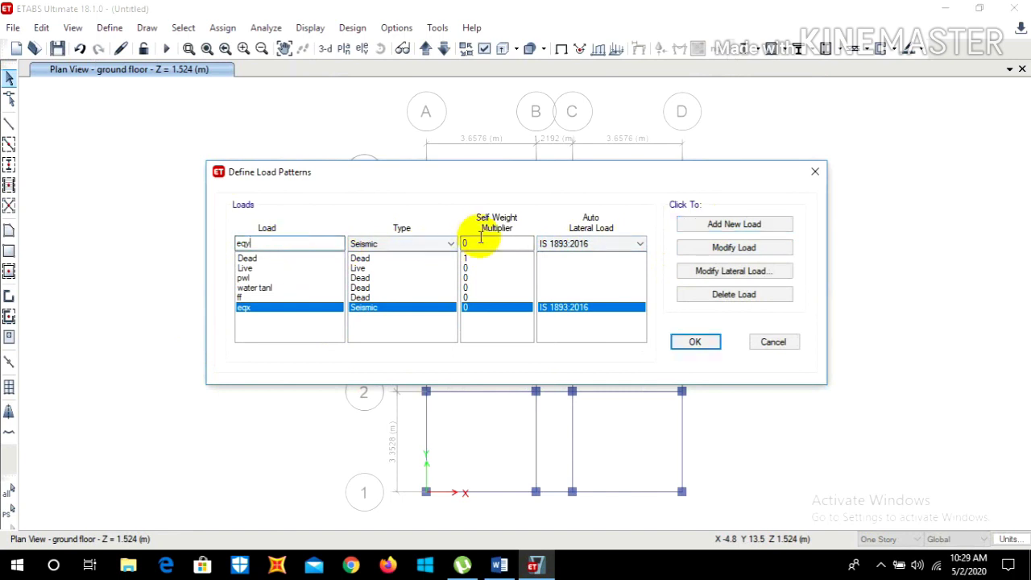
pyautogui.click(698, 224)
# Limit the eqx lateral load to the X direction and its eccentricities, with a user-defined time period of about 0.453 sec.
pyautogui.click(584, 307)
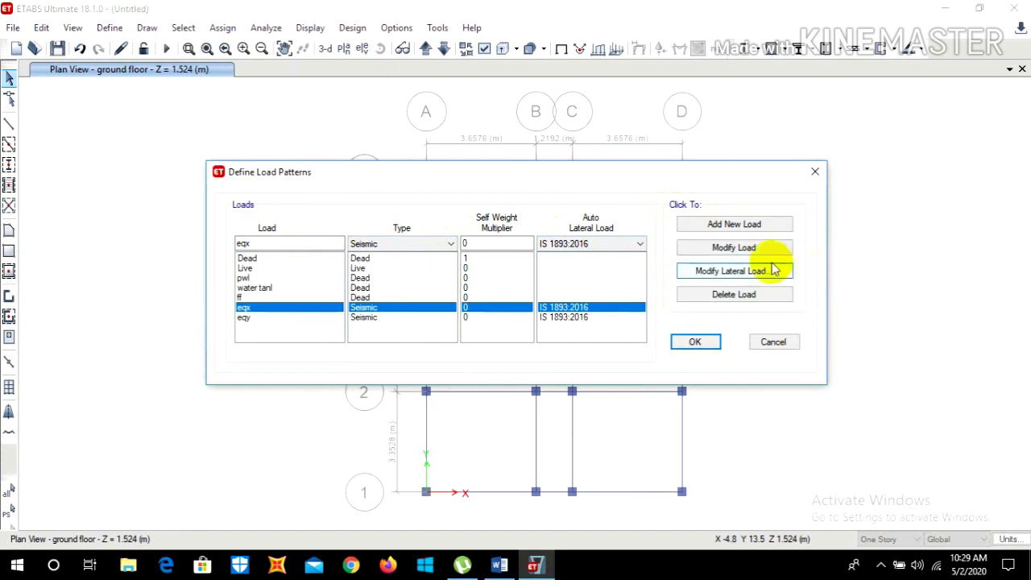
pyautogui.click(762, 272)
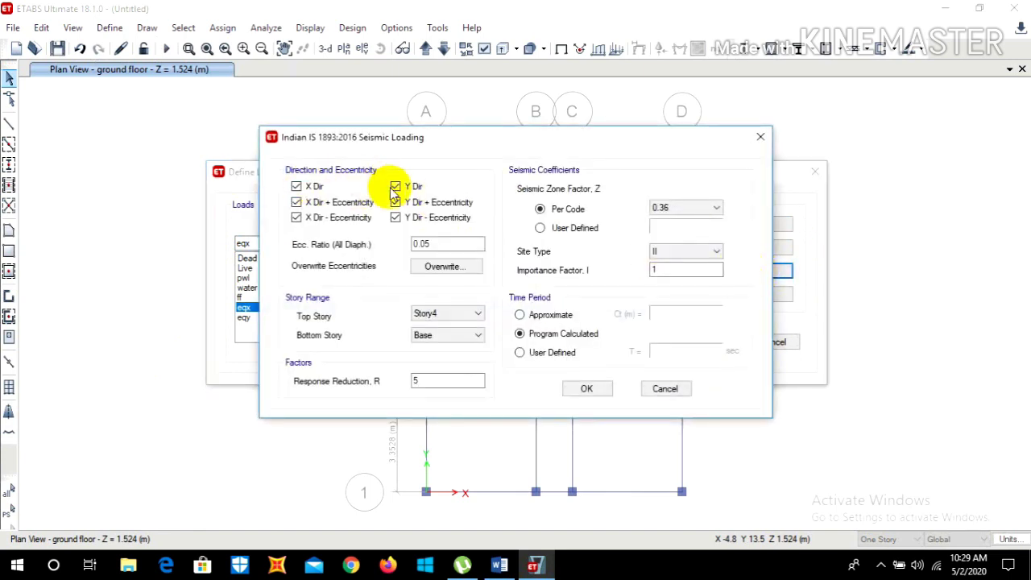
pyautogui.click(396, 202)
pyautogui.click(395, 217)
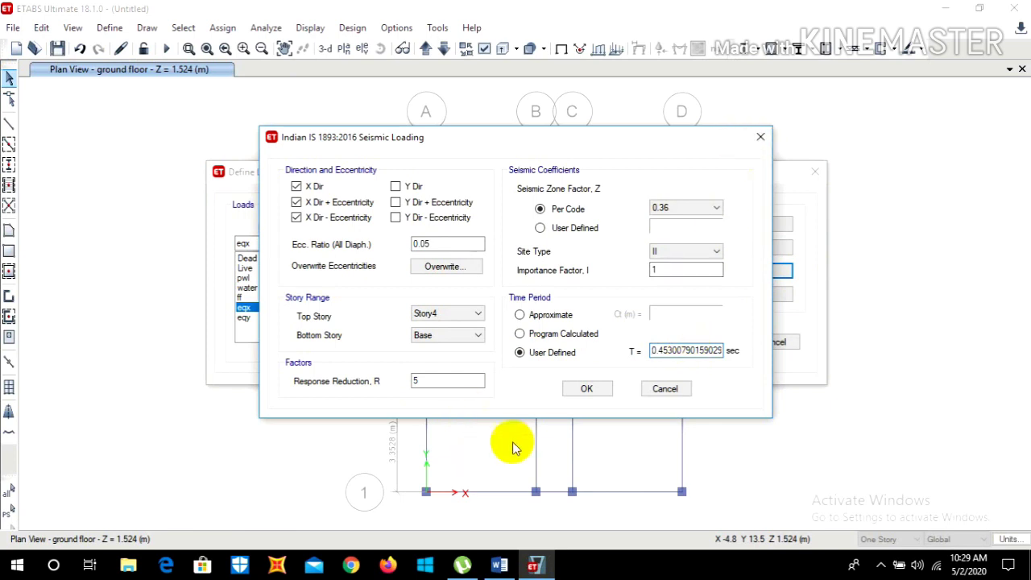
pyautogui.click(587, 389)
# Limit the eqy lateral load to the Y direction and its plus and minus eccentricities.
pyautogui.click(586, 319)
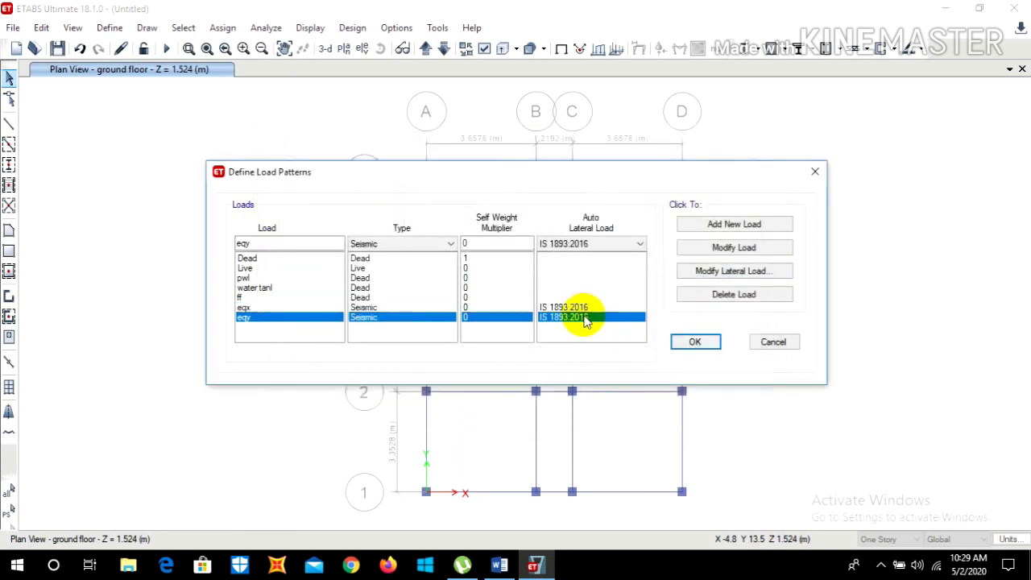
pyautogui.click(701, 271)
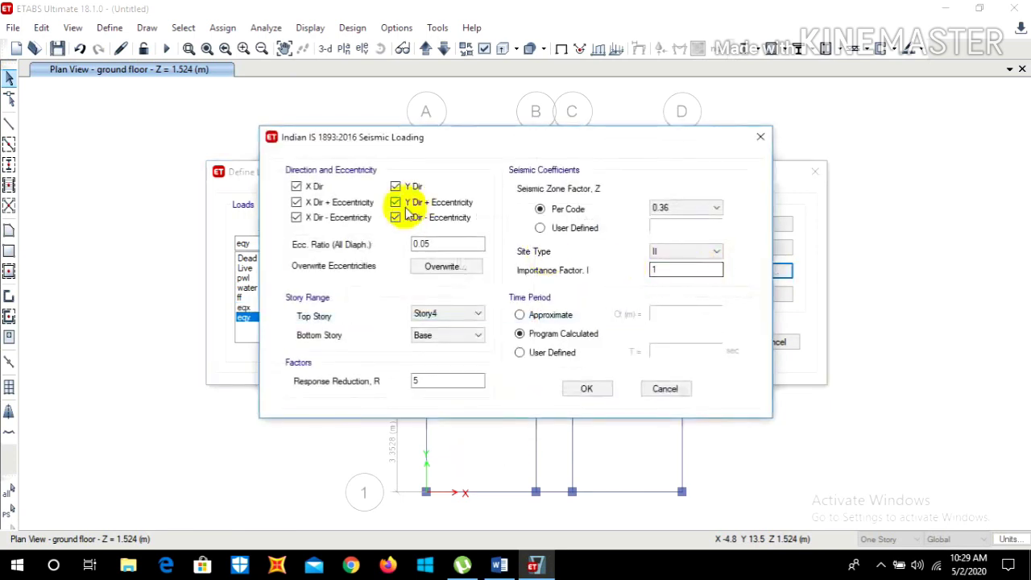
pyautogui.click(296, 186)
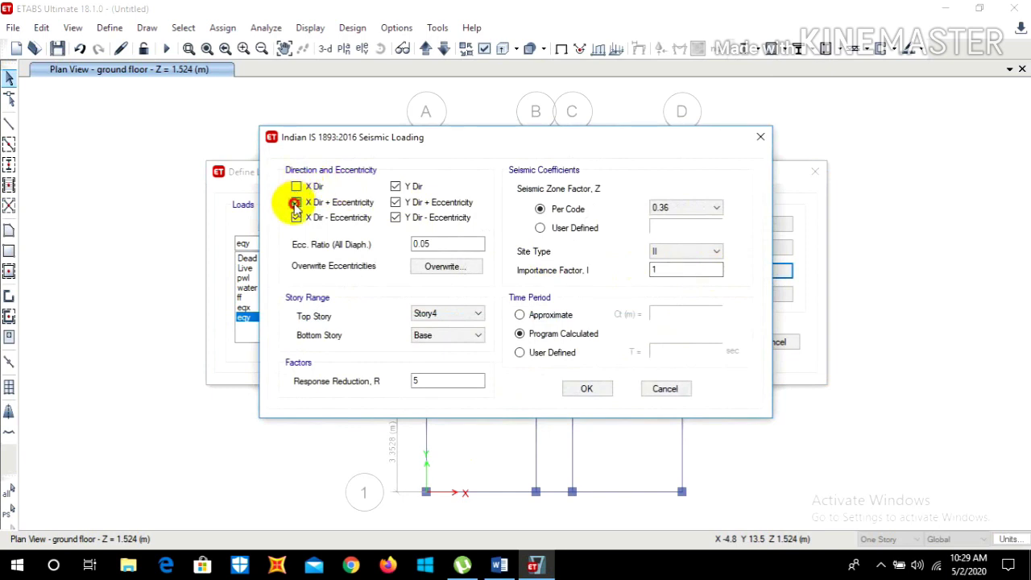
pyautogui.click(297, 202)
pyautogui.click(296, 218)
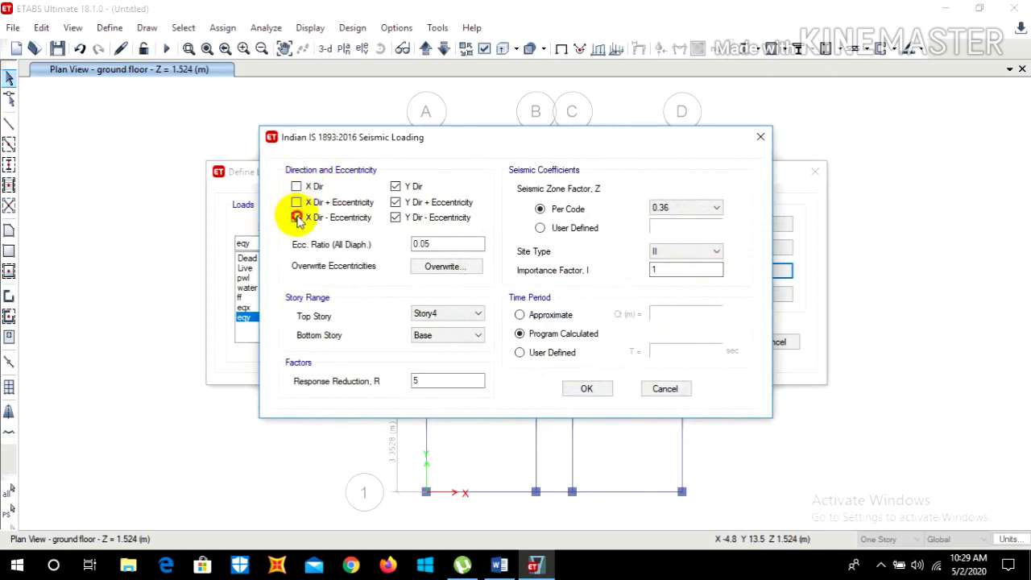
# Set a user-defined time period of 0.45 sec for eqy and accept the load pattern definitions.
pyautogui.click(524, 355)
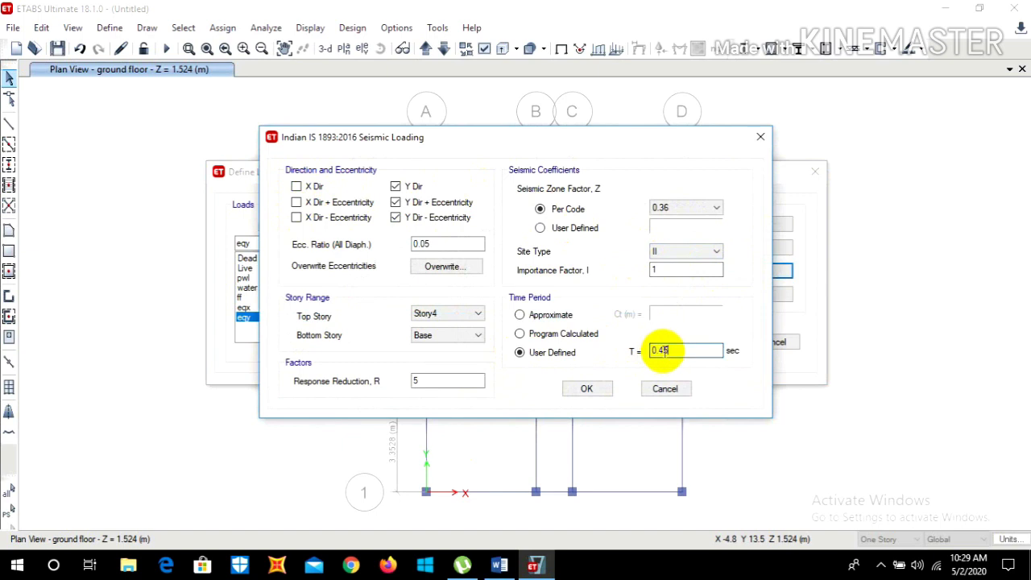
pyautogui.click(662, 350)
pyautogui.write('0.45')
pyautogui.click(601, 387)
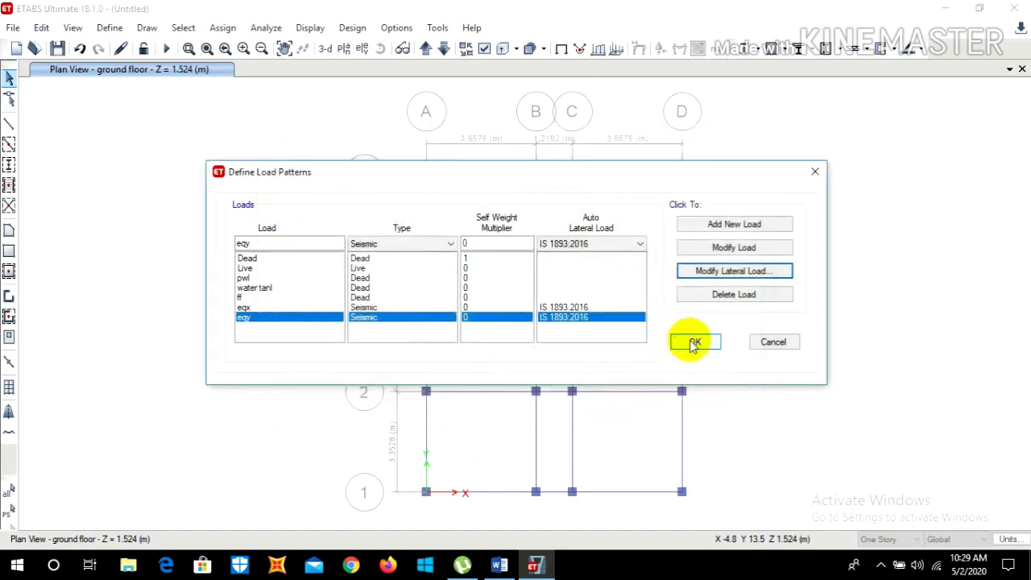
pyautogui.click(694, 343)
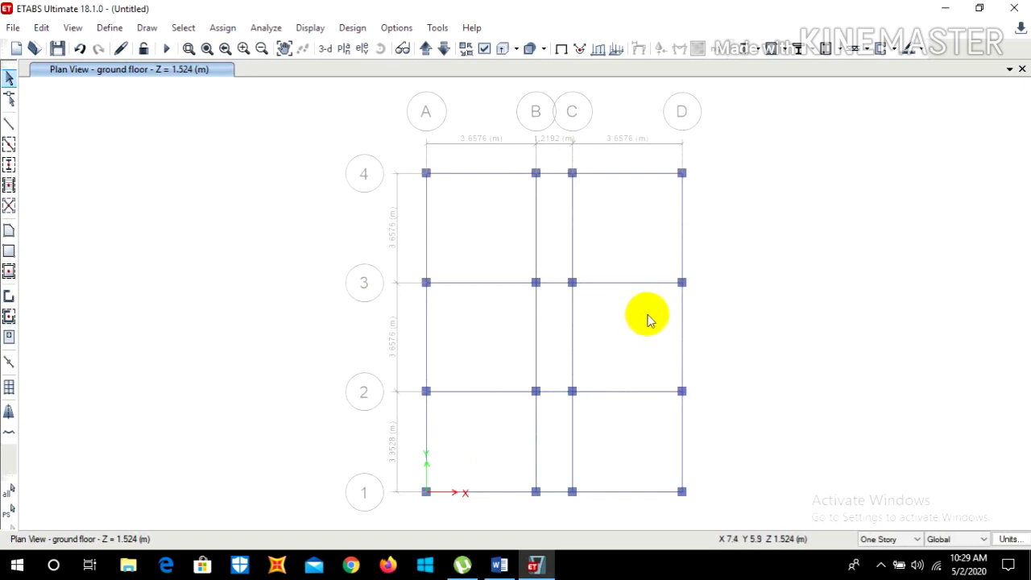
# Add the default design load combinations for concrete frame design and accept the load combinations.
pyautogui.click(110, 30)
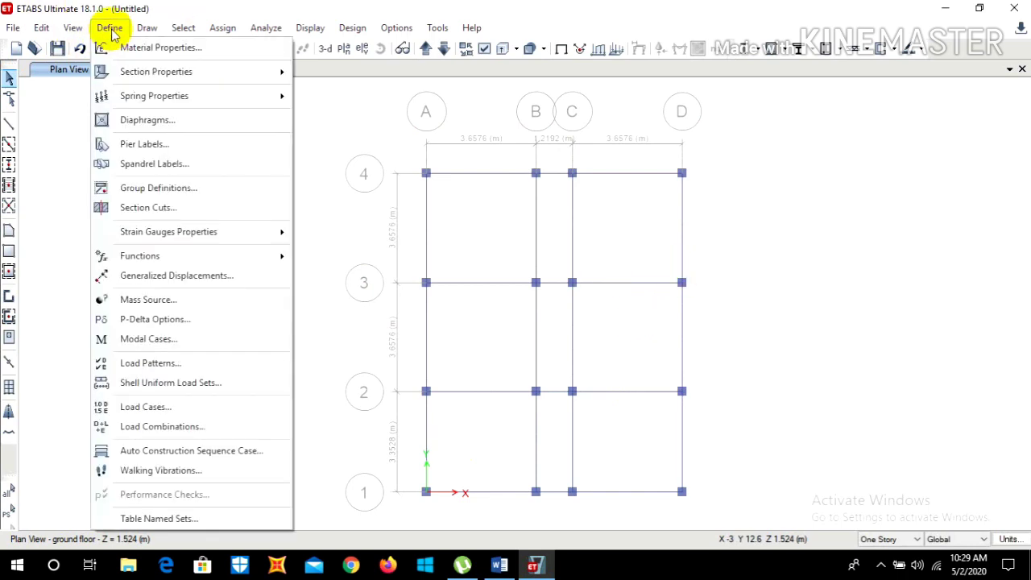
pyautogui.click(159, 428)
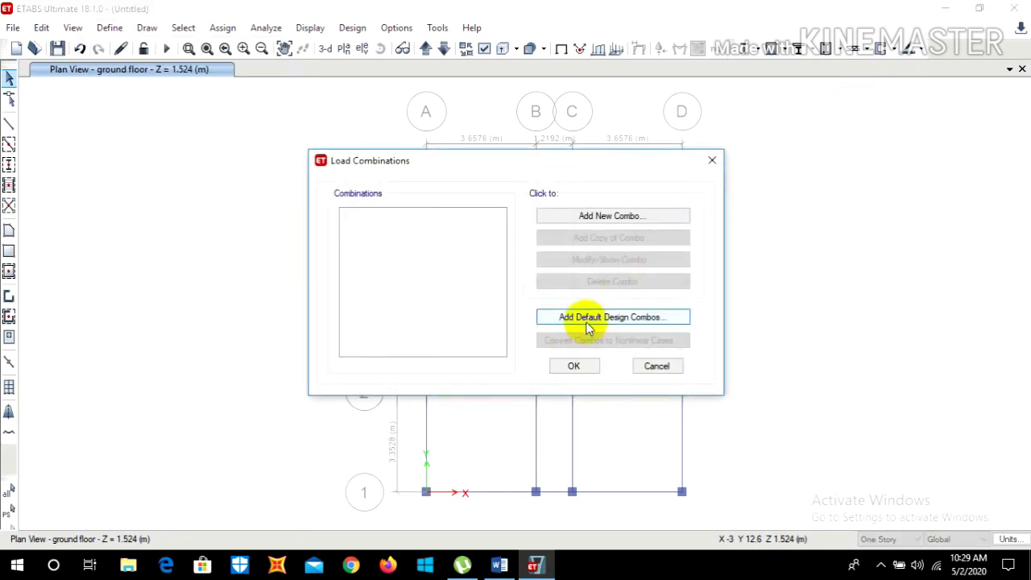
pyautogui.click(588, 322)
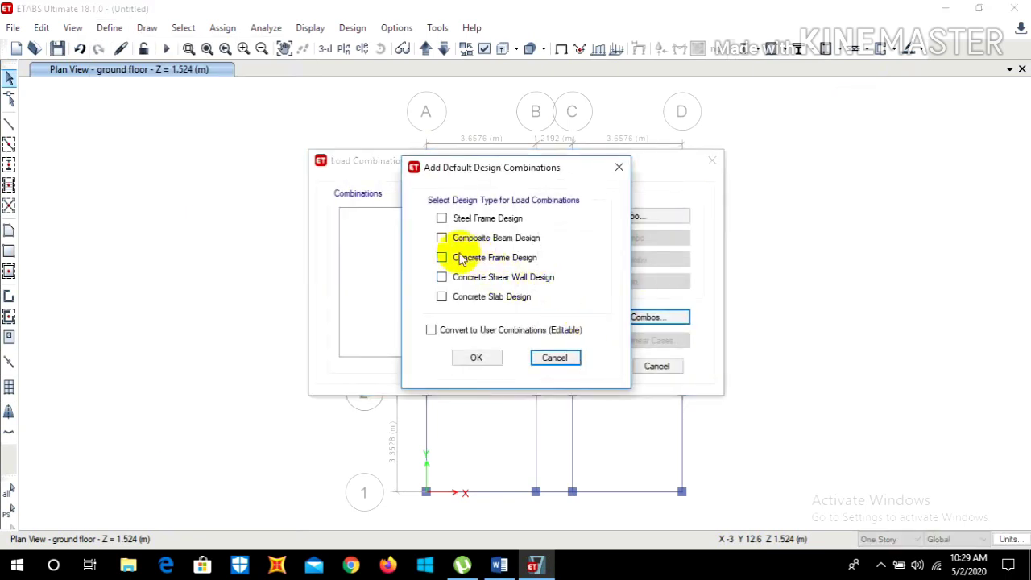
pyautogui.click(442, 258)
pyautogui.click(469, 358)
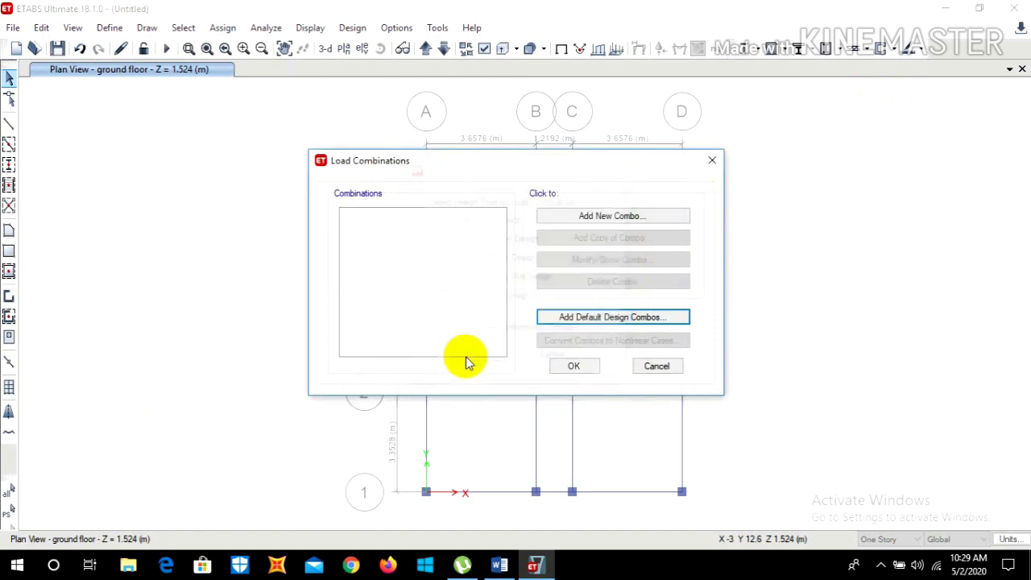
pyautogui.click(573, 366)
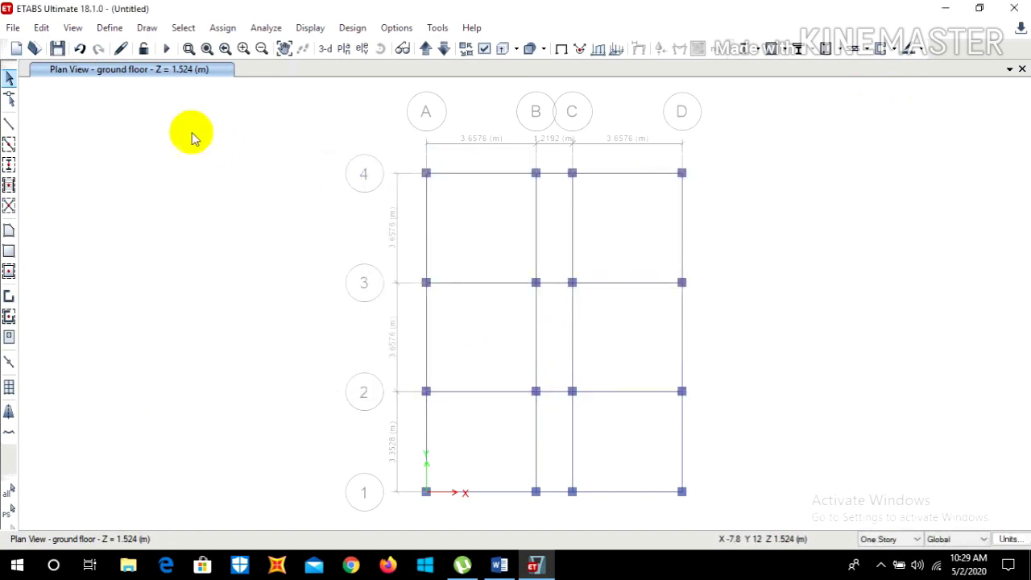
# Base the mass source on additional mass and specified load patterns, without element self mass, and add Dead with multiplier 1.
pyautogui.click(112, 29)
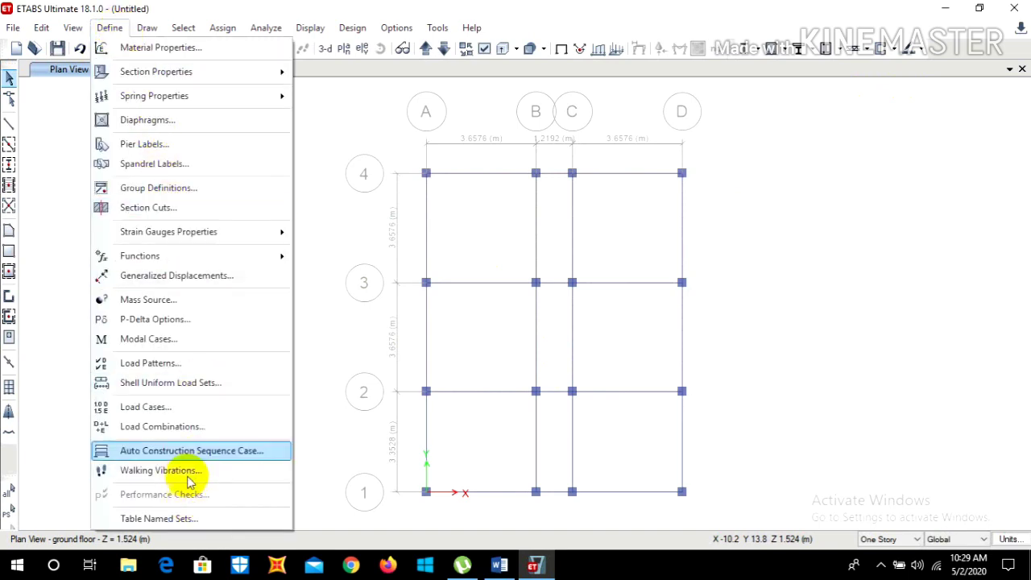
pyautogui.click(145, 300)
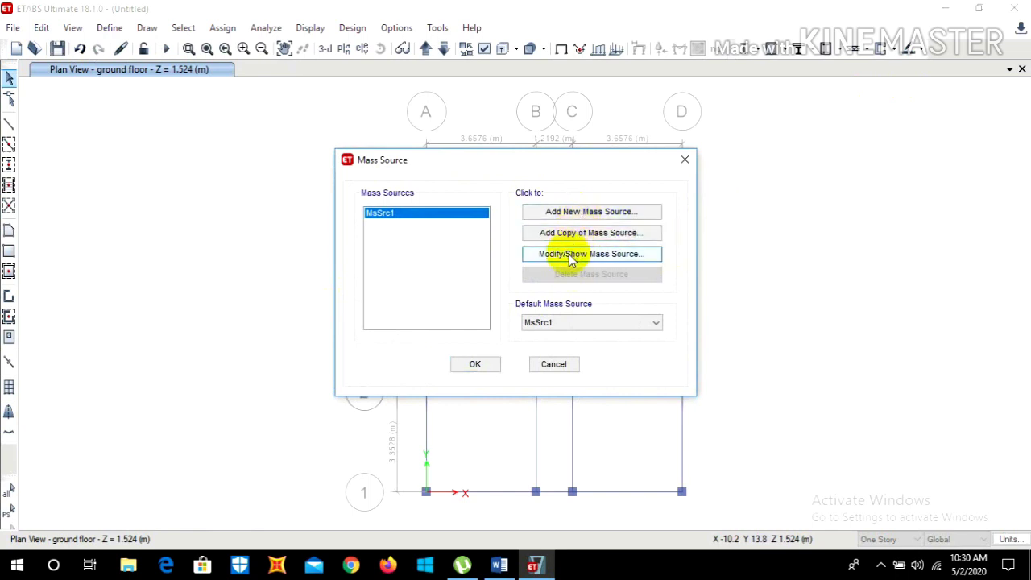
pyautogui.click(568, 254)
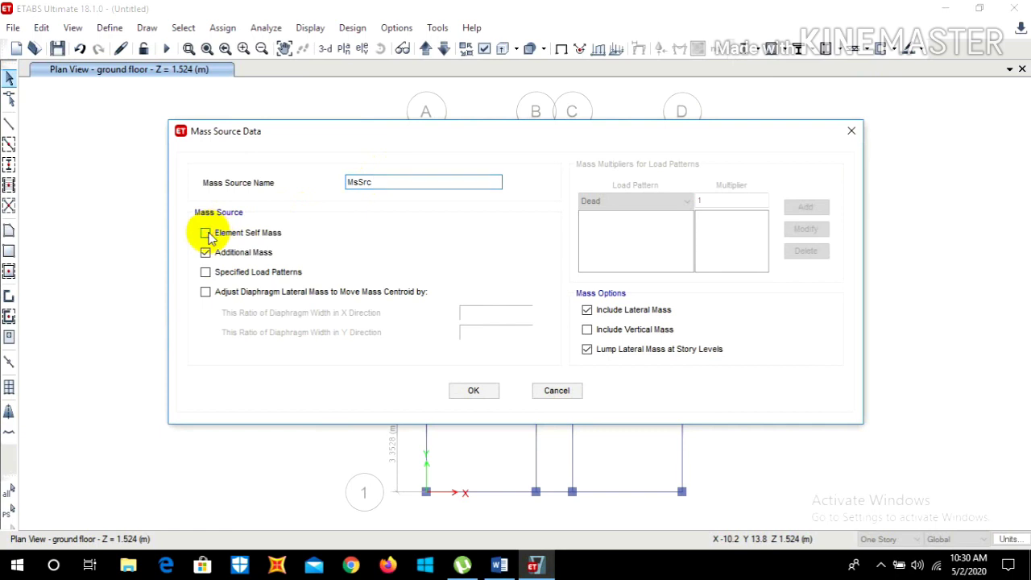
pyautogui.click(205, 273)
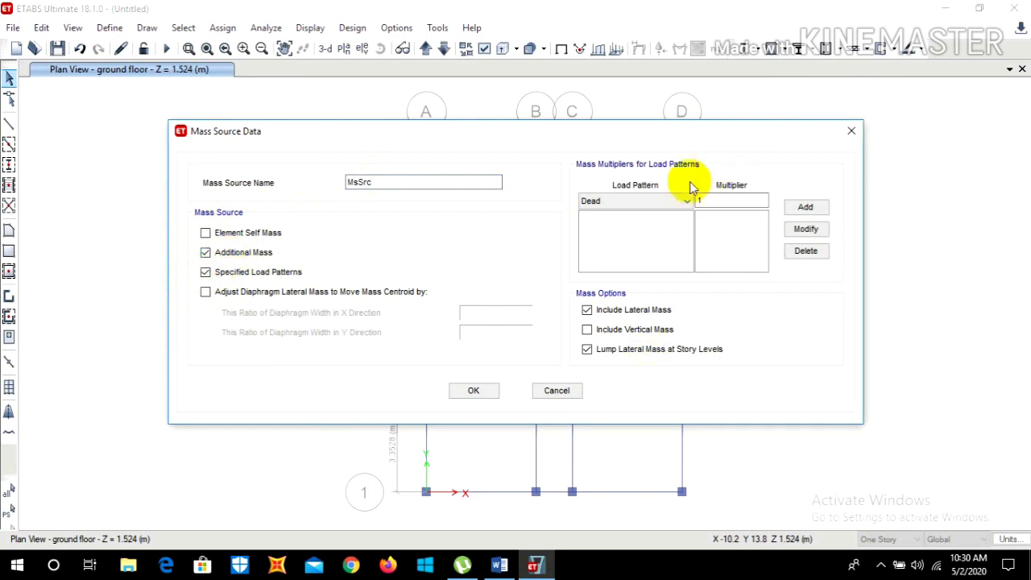
pyautogui.click(814, 211)
pyautogui.click(816, 214)
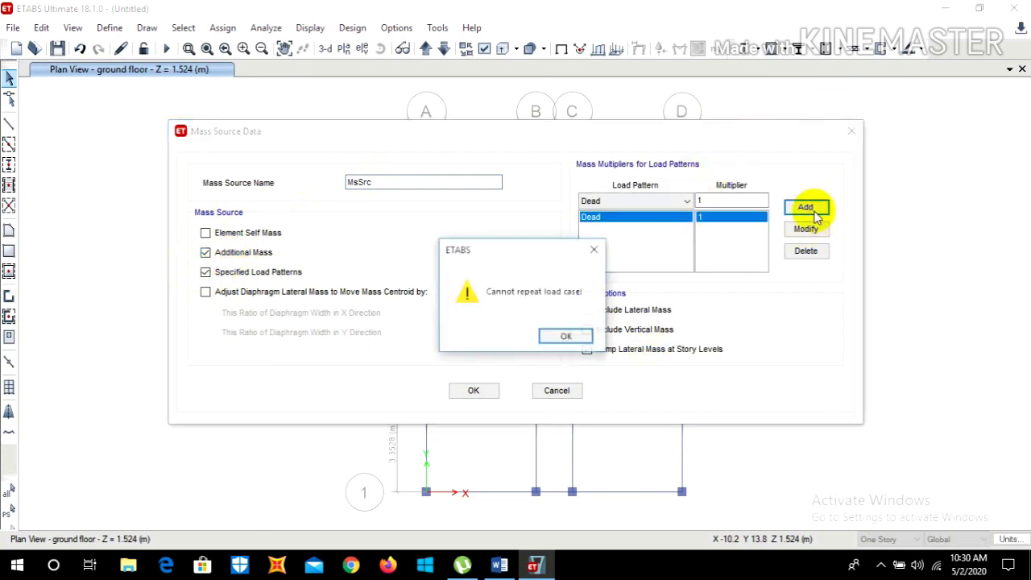
pyautogui.click(564, 336)
# Add the Live load pattern to the mass source with multiplier 0.25.
pyautogui.click(649, 202)
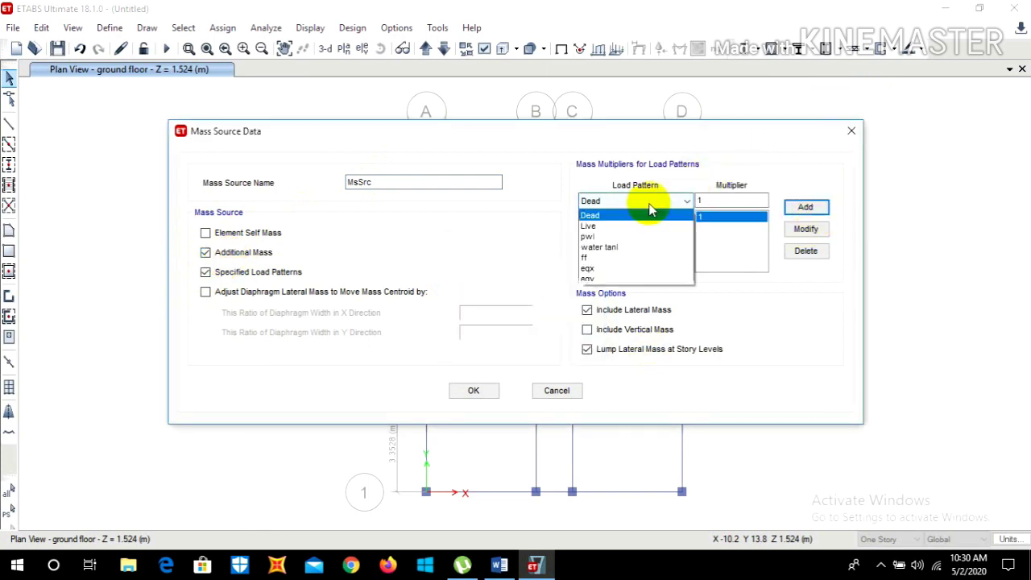
pyautogui.click(649, 226)
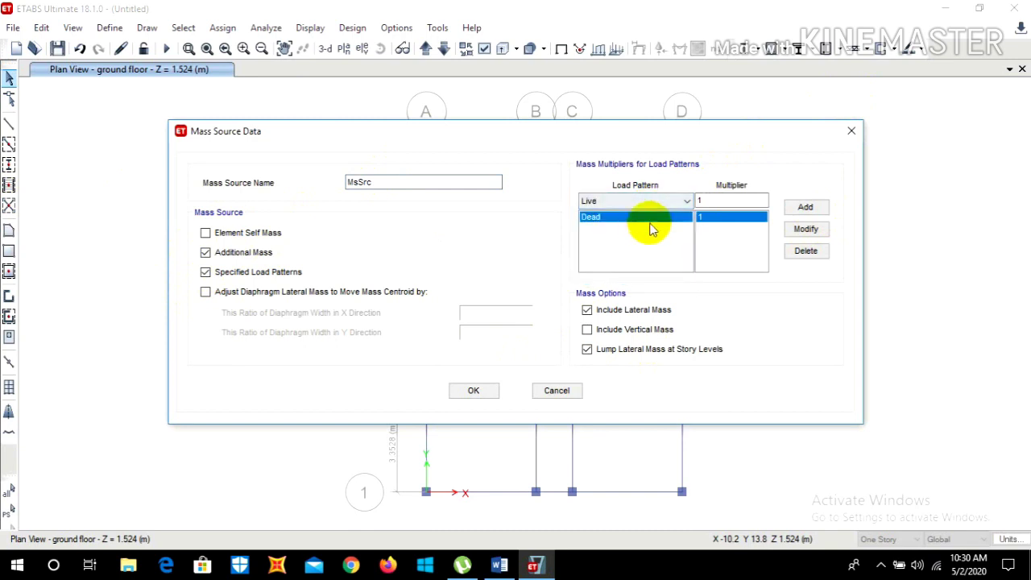
pyautogui.click(715, 200)
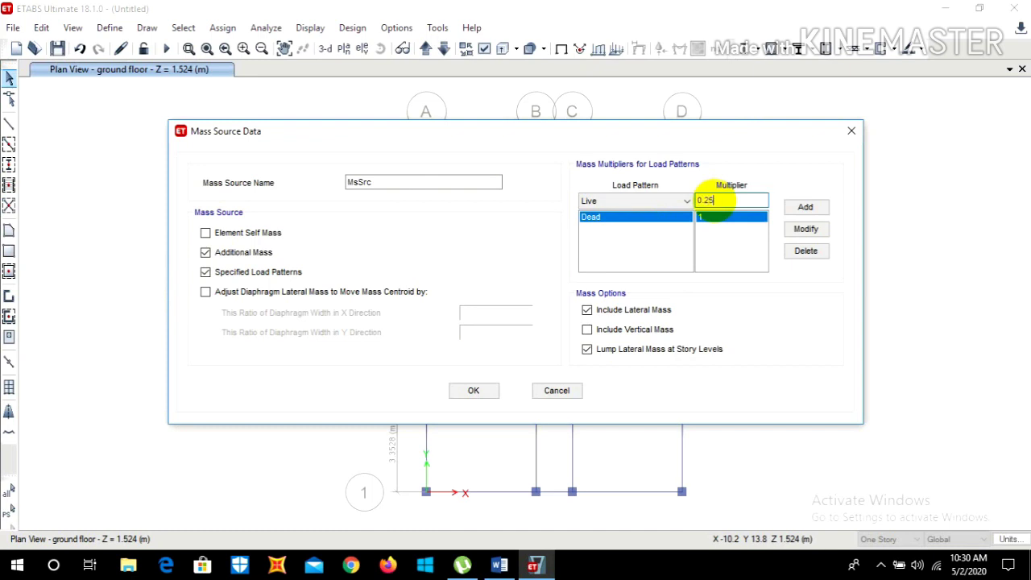
pyautogui.click(805, 208)
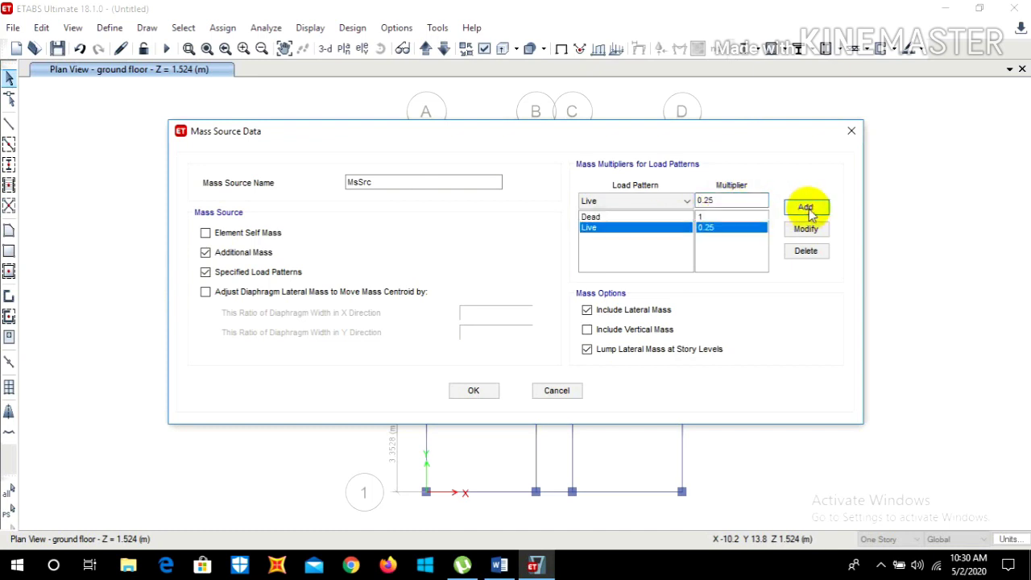
# Add the pwl load pattern to the mass source with multiplier 1.
pyautogui.click(687, 201)
pyautogui.click(651, 232)
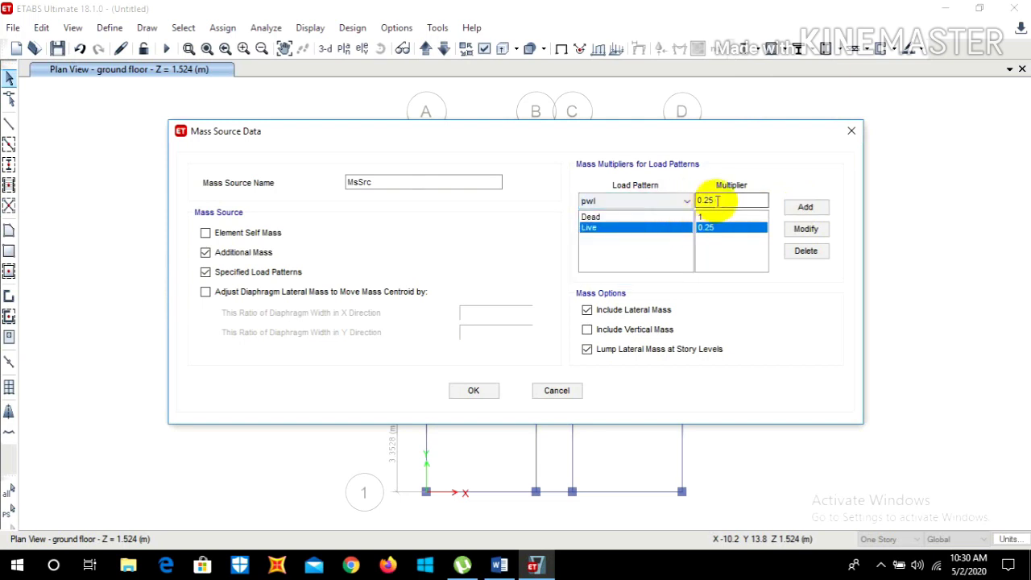
pyautogui.moveTo(714, 201); pyautogui.dragTo(687, 203)
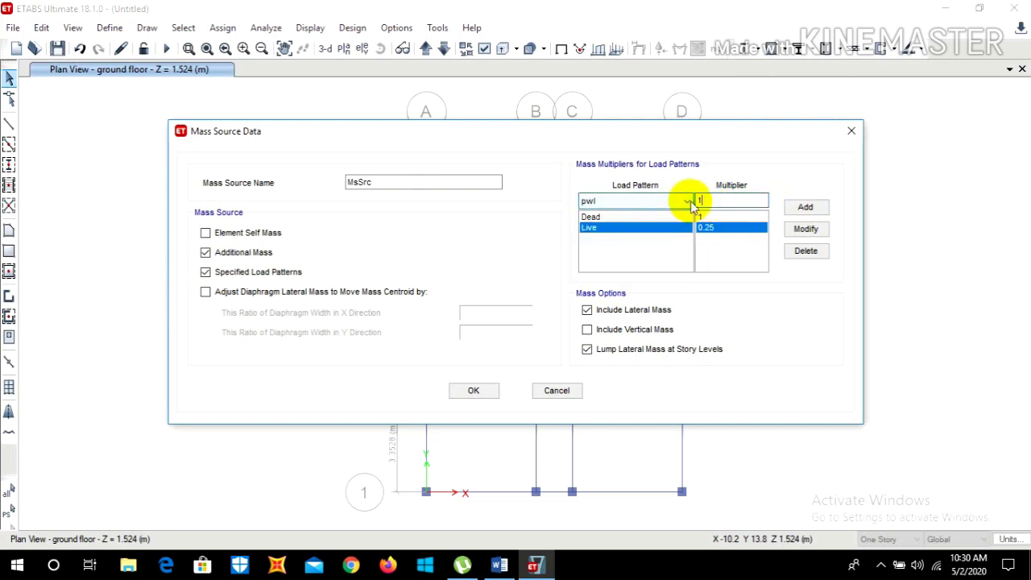
pyautogui.write('1')
pyautogui.click(816, 207)
# Add the water tanl and ff load patterns to the mass source with multiplier 1 each, and accept the mass source.
pyautogui.click(689, 203)
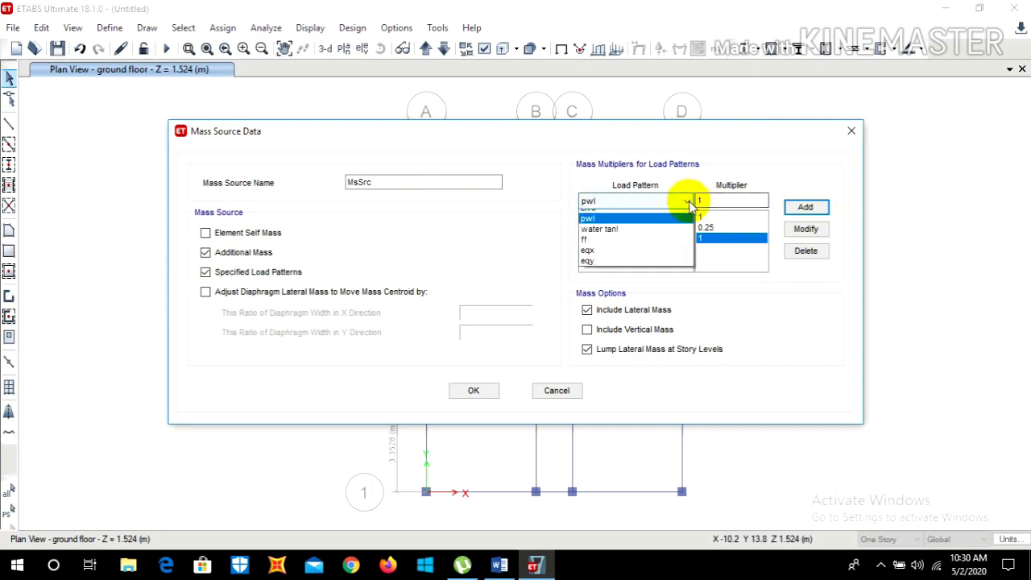
pyautogui.click(626, 249)
pyautogui.click(819, 208)
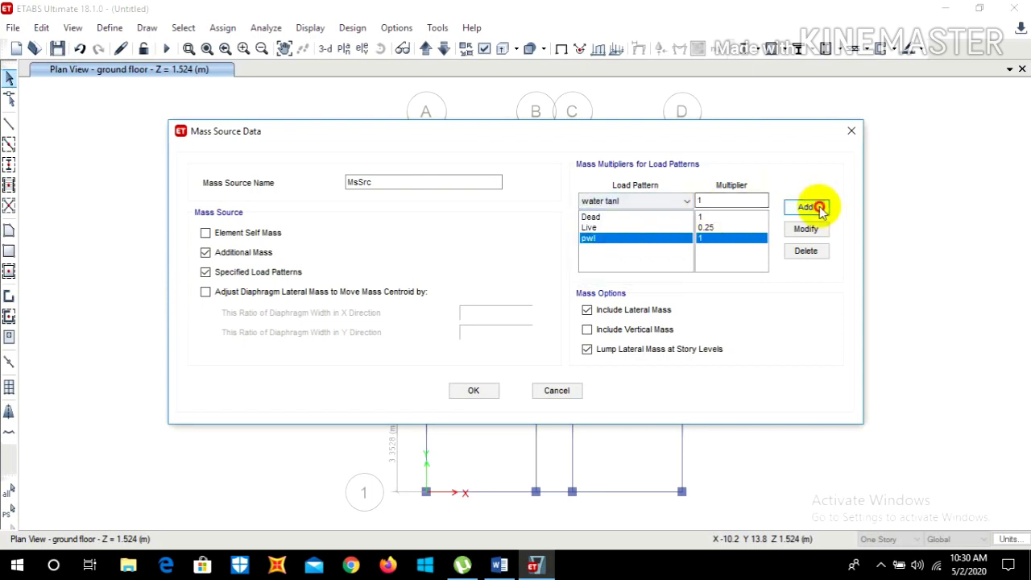
pyautogui.click(687, 201)
pyautogui.click(615, 259)
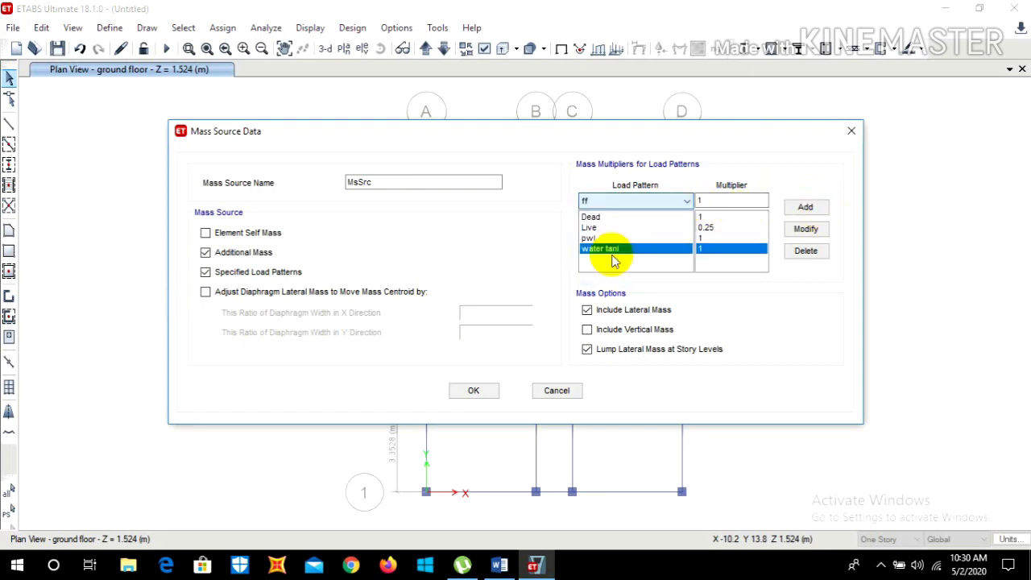
pyautogui.click(819, 208)
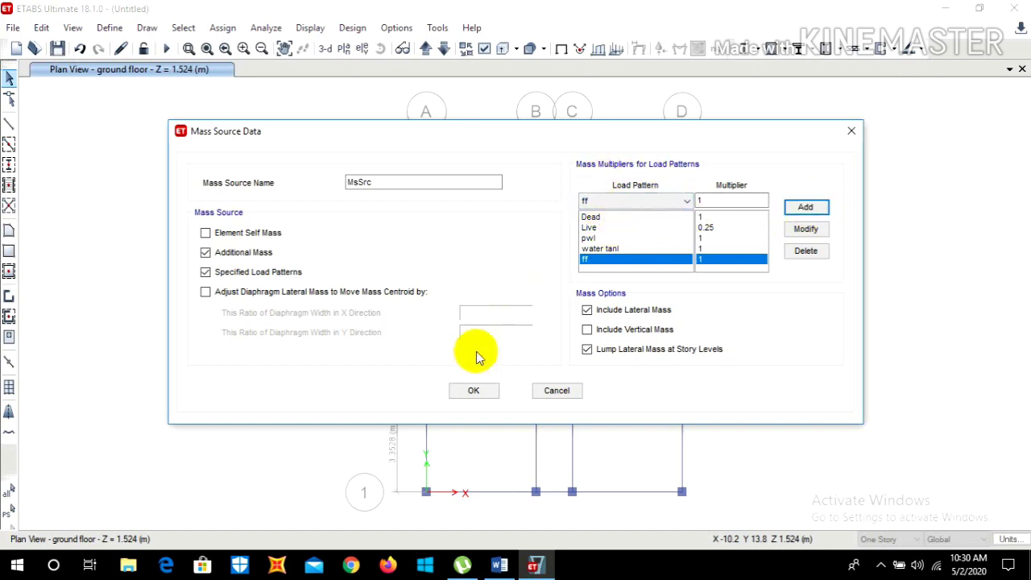
pyautogui.click(474, 390)
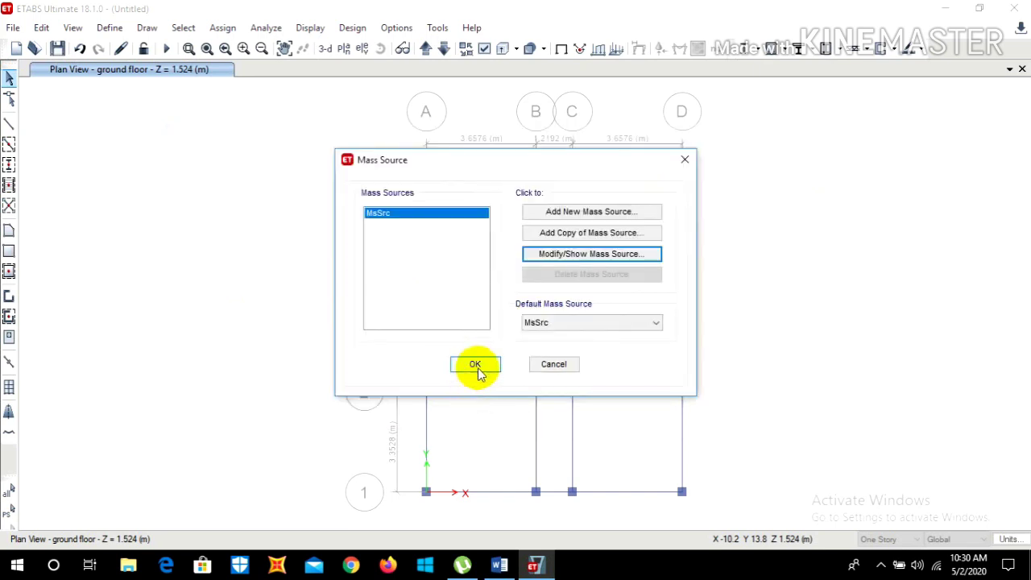
pyautogui.click(474, 364)
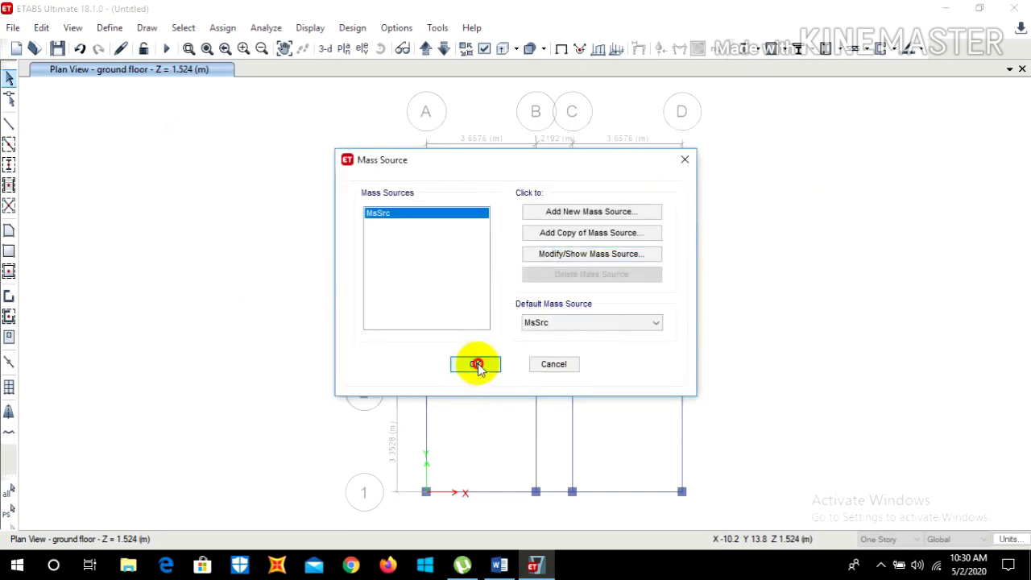
# Open the diaphragm definitions and accept D1 as a rigid diaphragm.
pyautogui.click(110, 29)
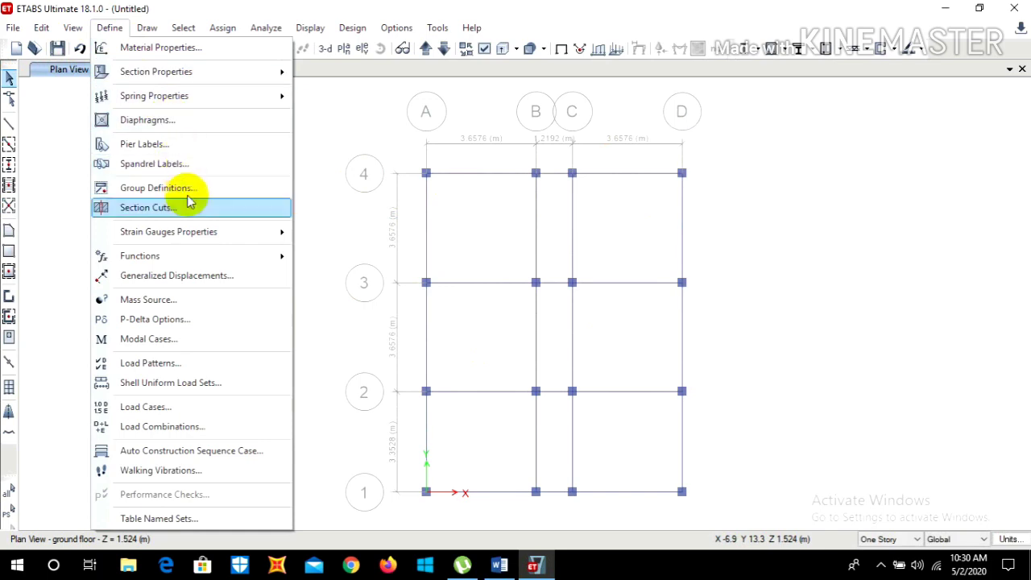
pyautogui.click(188, 121)
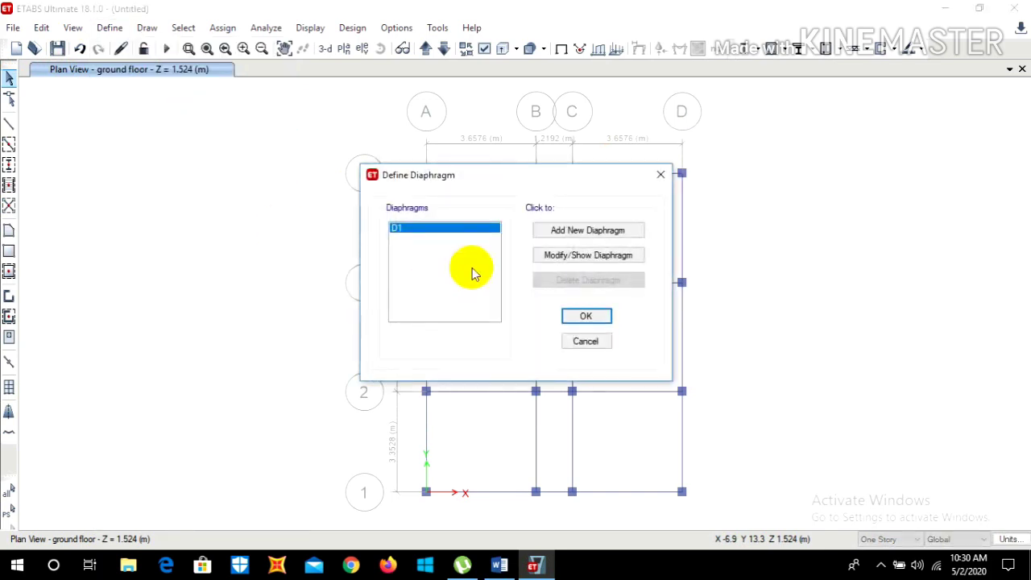
pyautogui.click(582, 262)
pyautogui.click(466, 335)
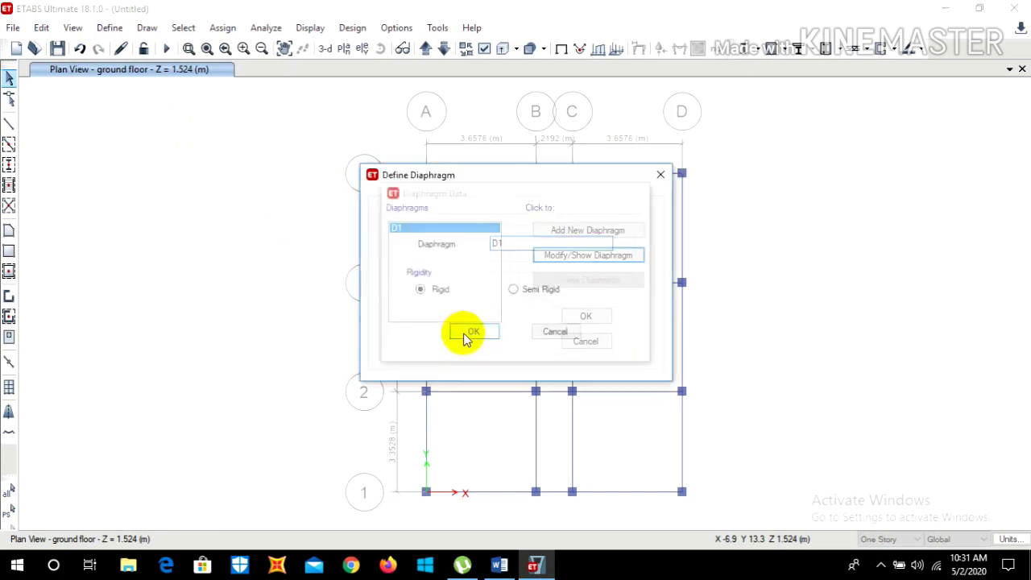
# Add rigid diaphragms D2, D3, D4 and D5 and accept the diaphragm definitions.
pyautogui.click(555, 231)
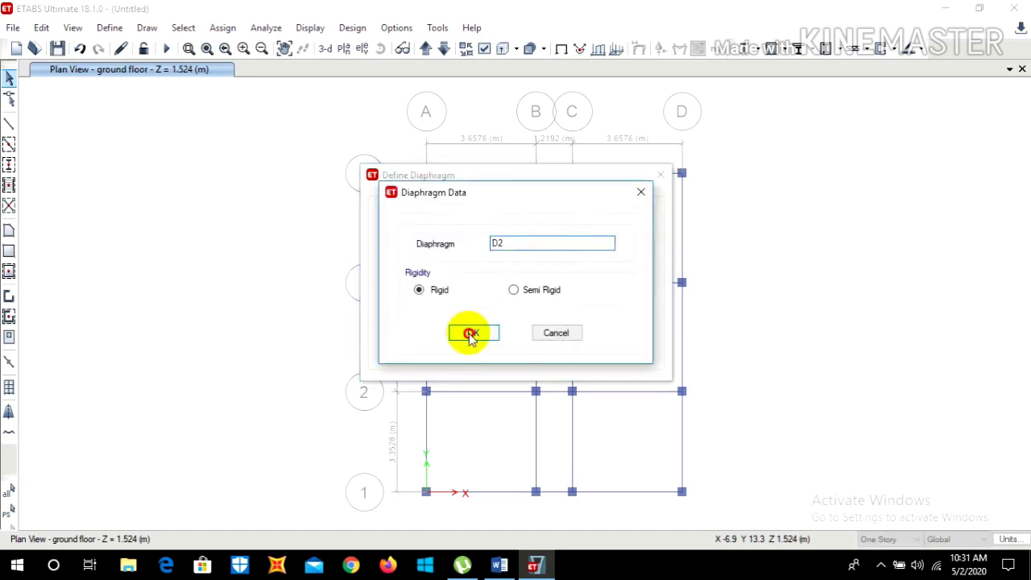
pyautogui.click(471, 335)
pyautogui.click(544, 230)
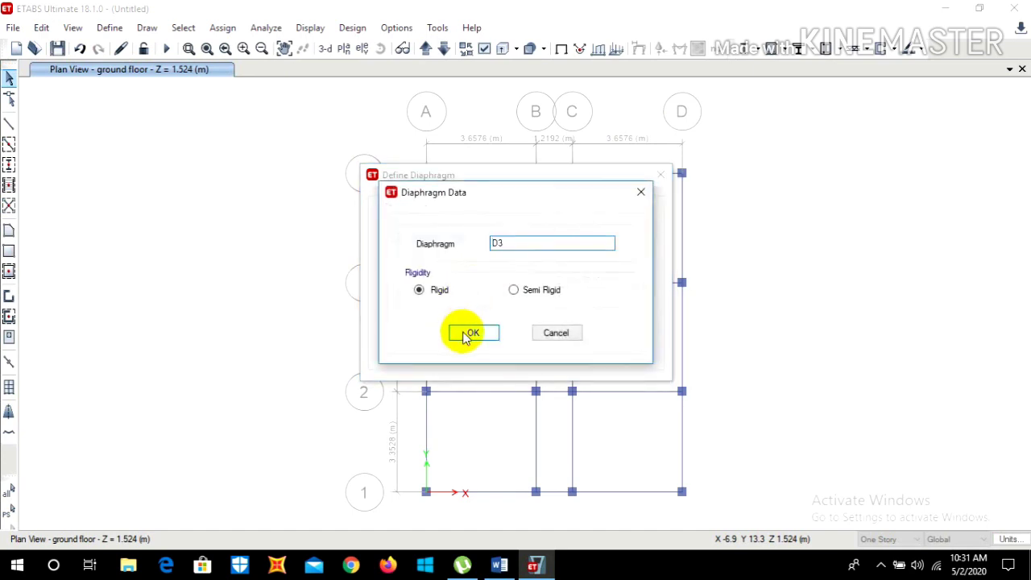
pyautogui.click(465, 335)
pyautogui.click(552, 231)
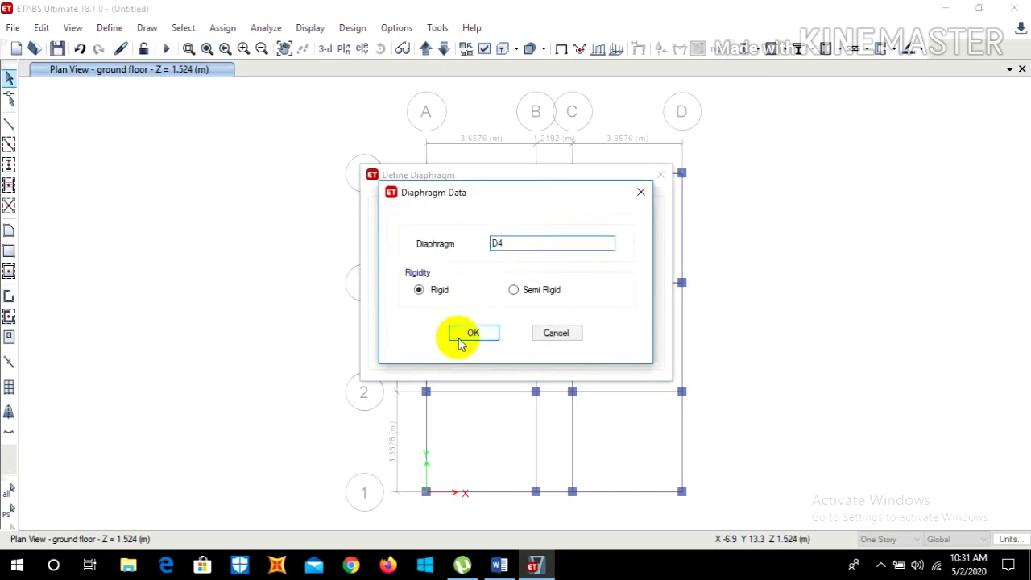
pyautogui.click(461, 335)
pyautogui.click(564, 232)
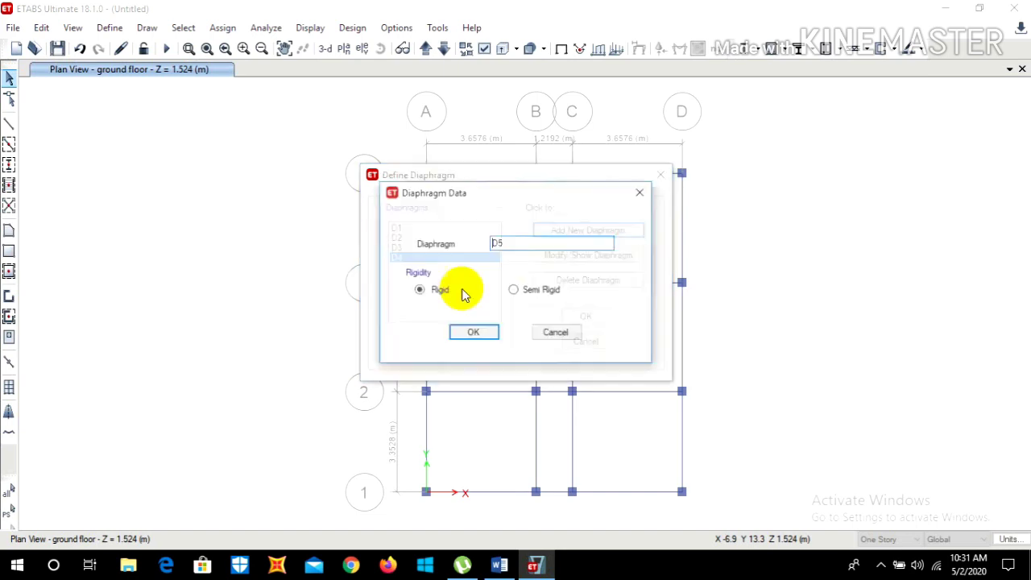
pyautogui.click(463, 334)
pyautogui.click(585, 315)
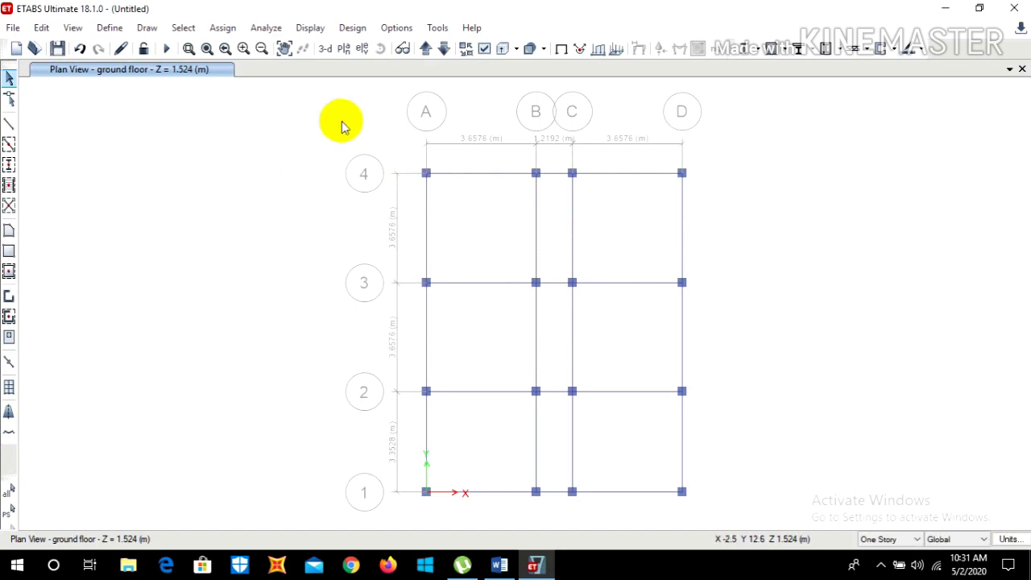
pyautogui.click(107, 28)
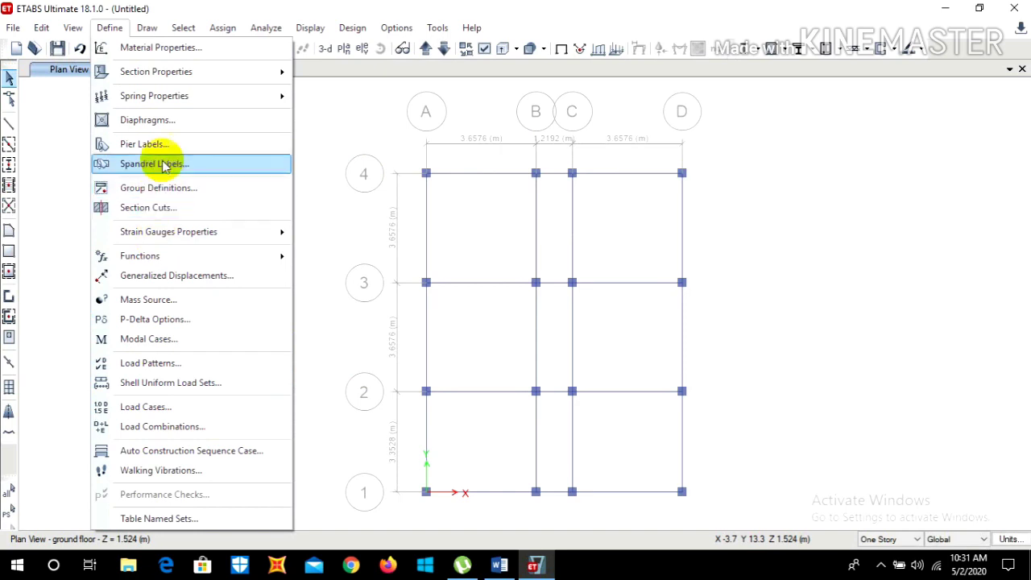
pyautogui.moveTo(185, 71)
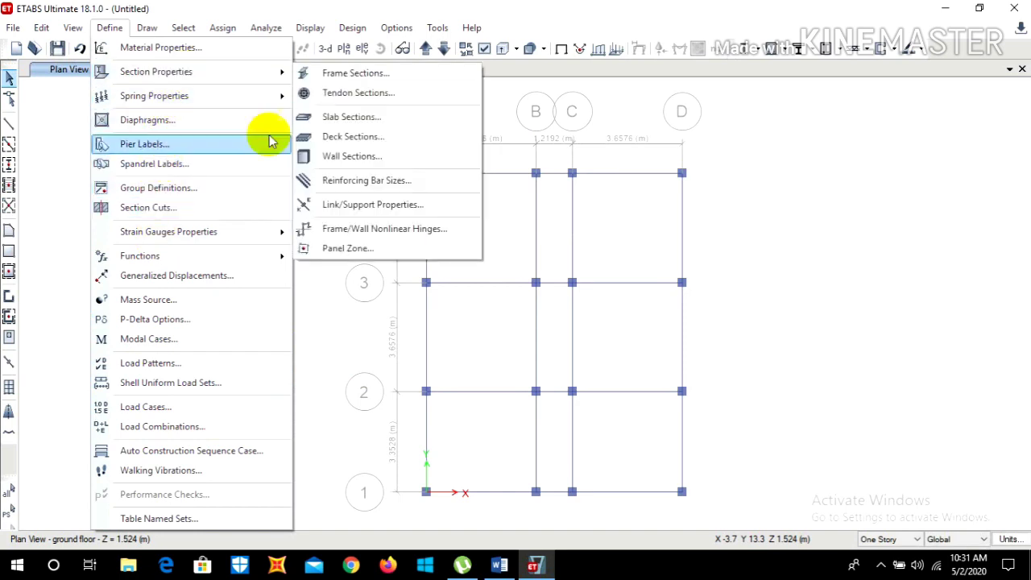
pyautogui.click(308, 314)
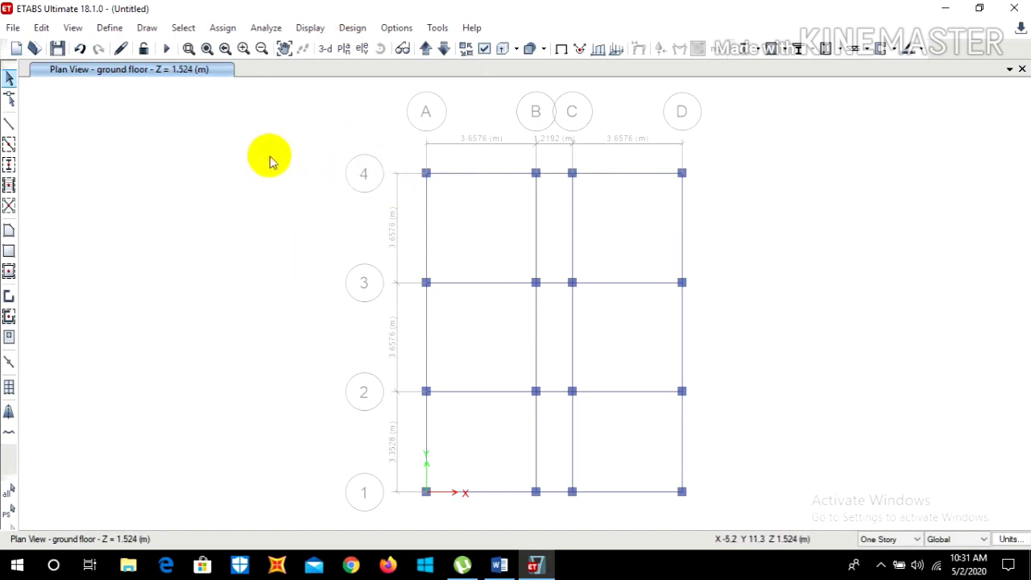
pyautogui.scroll(-5, 330, 192)
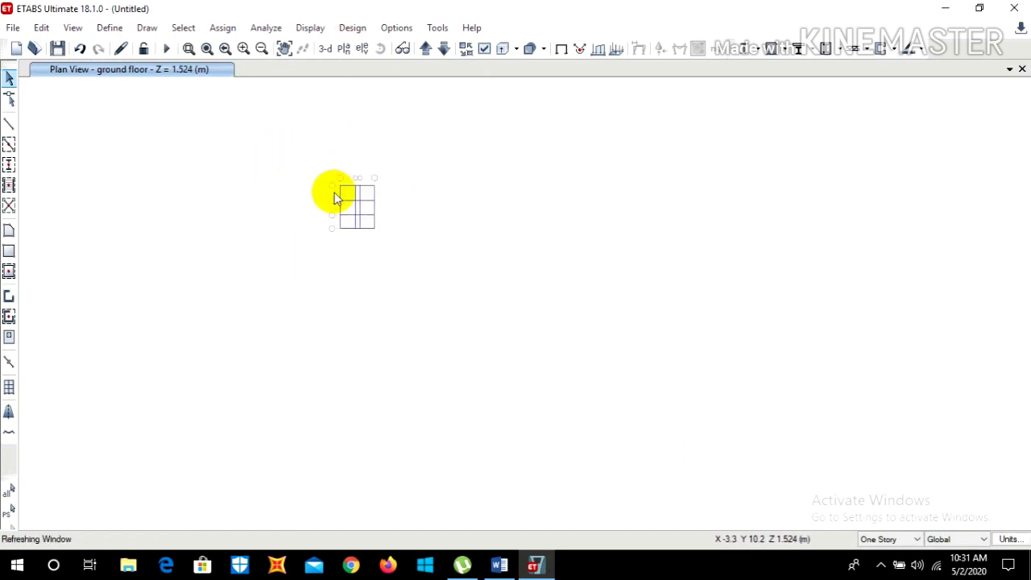
pyautogui.scroll(5, 333, 192)
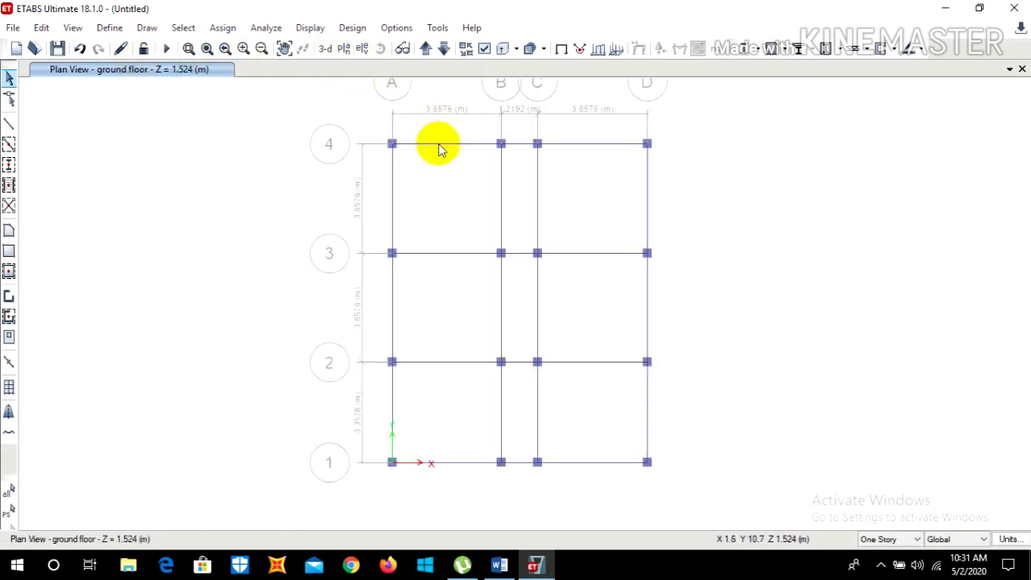
# Switch to the Word document with the load calculation and read the wall loads with and without openings and the live loads.
pyautogui.click(496, 565)
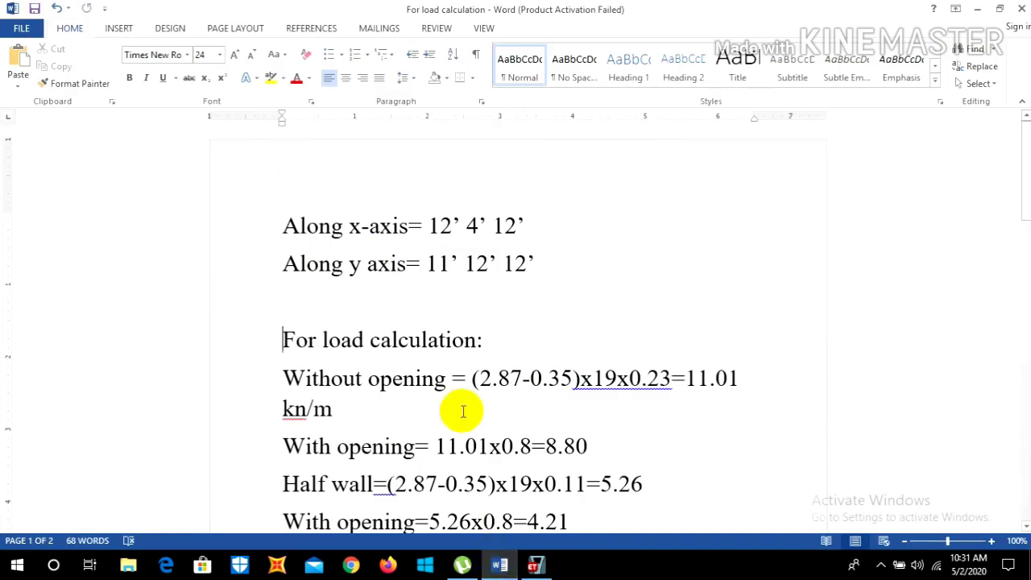
pyautogui.scroll(-3, 444, 269)
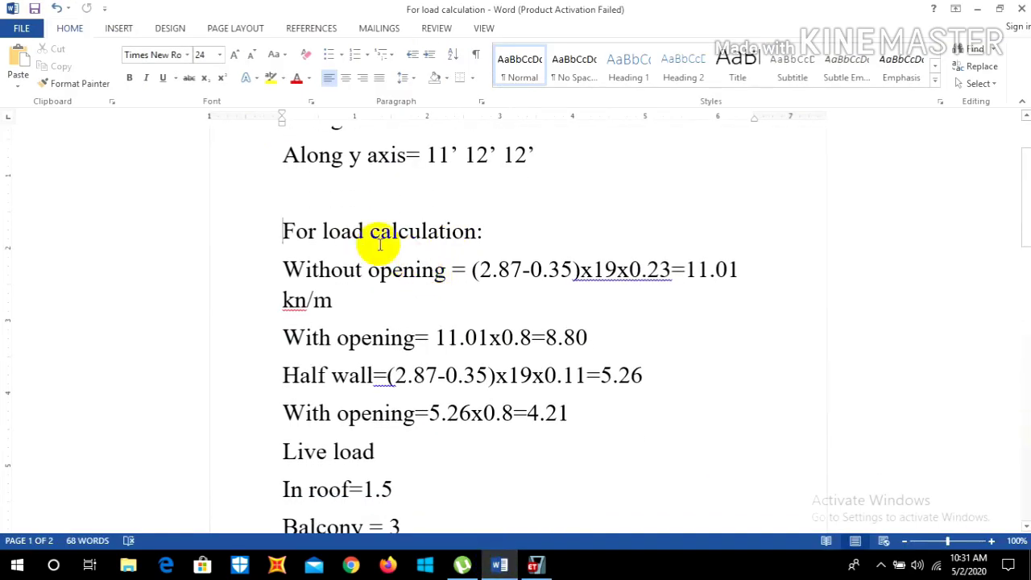
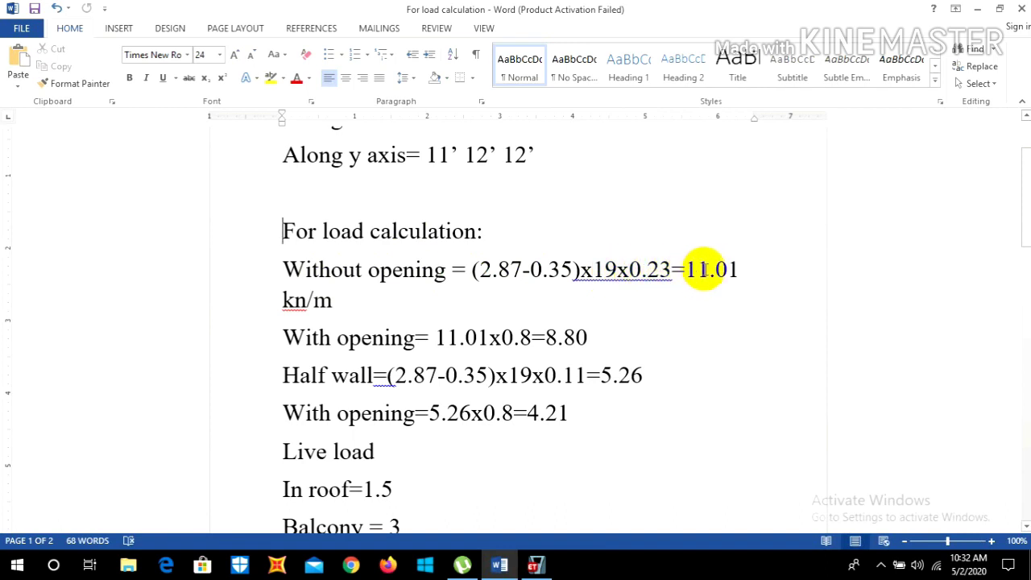
pyautogui.scroll(-1, 682, 279)
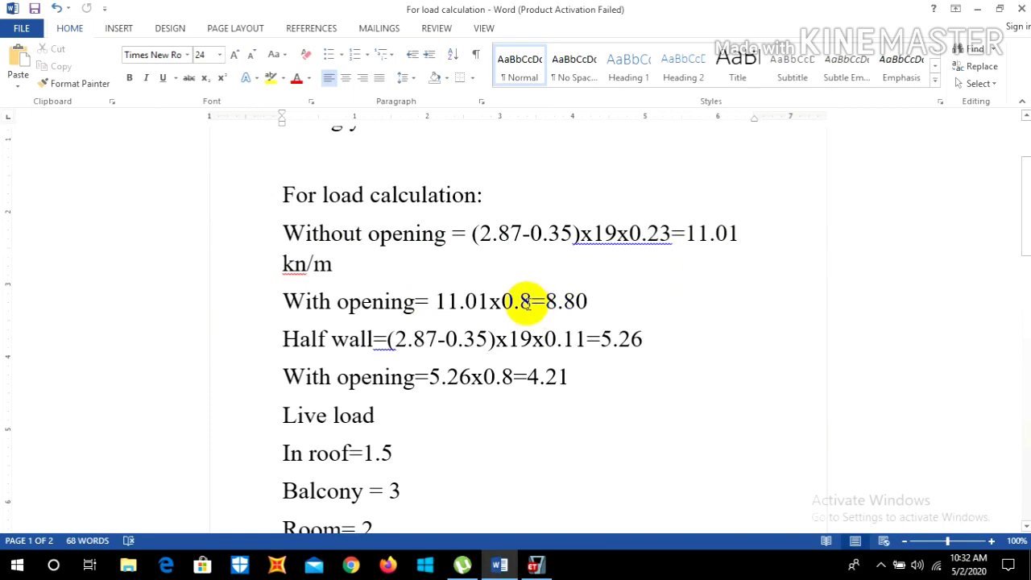
pyautogui.scroll(-2, 588, 300)
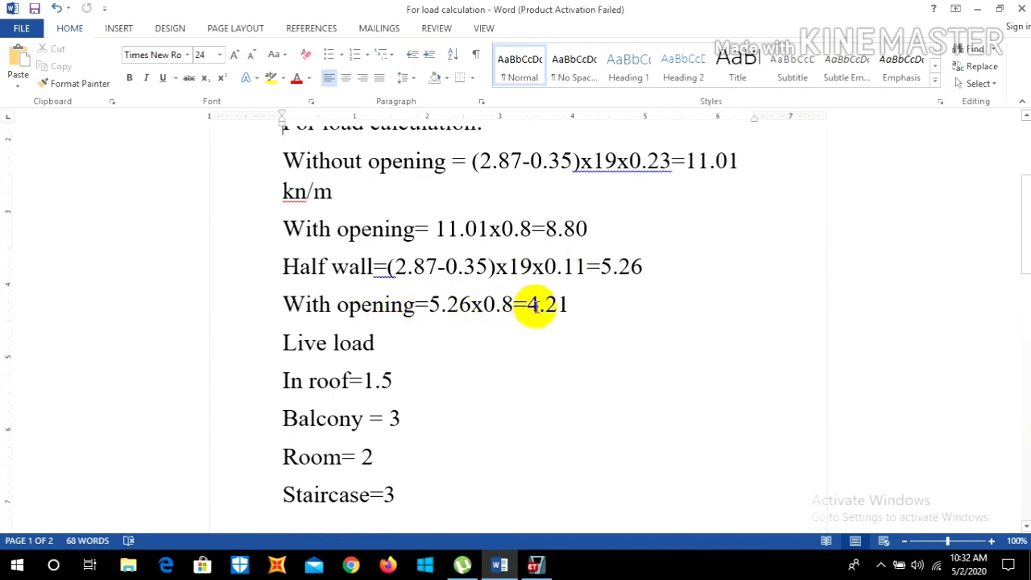
pyautogui.scroll(1, 526, 309)
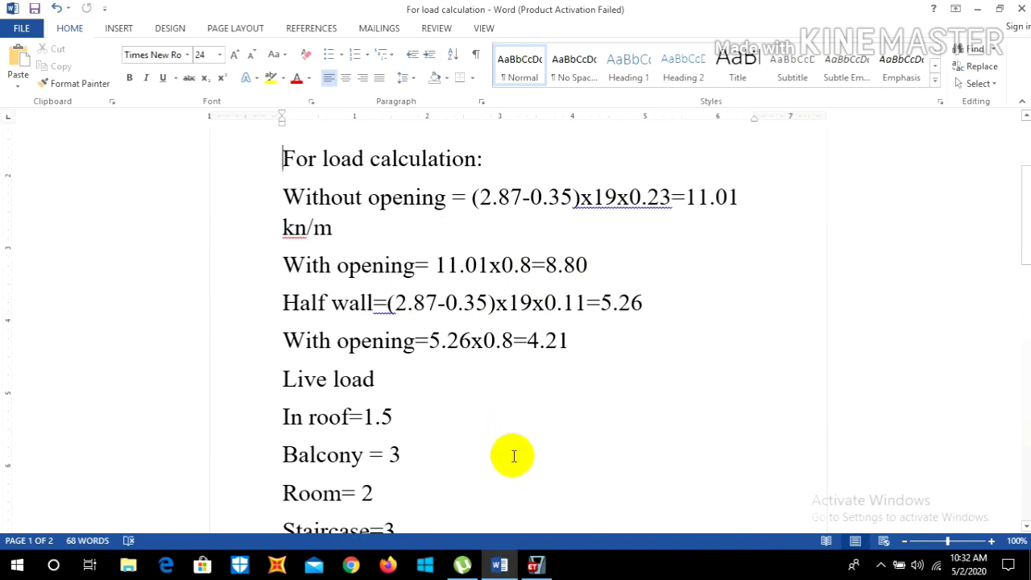
# Switch back to ETABS and select the six ground floor beams along grid lines A and D.
pyautogui.click(535, 566)
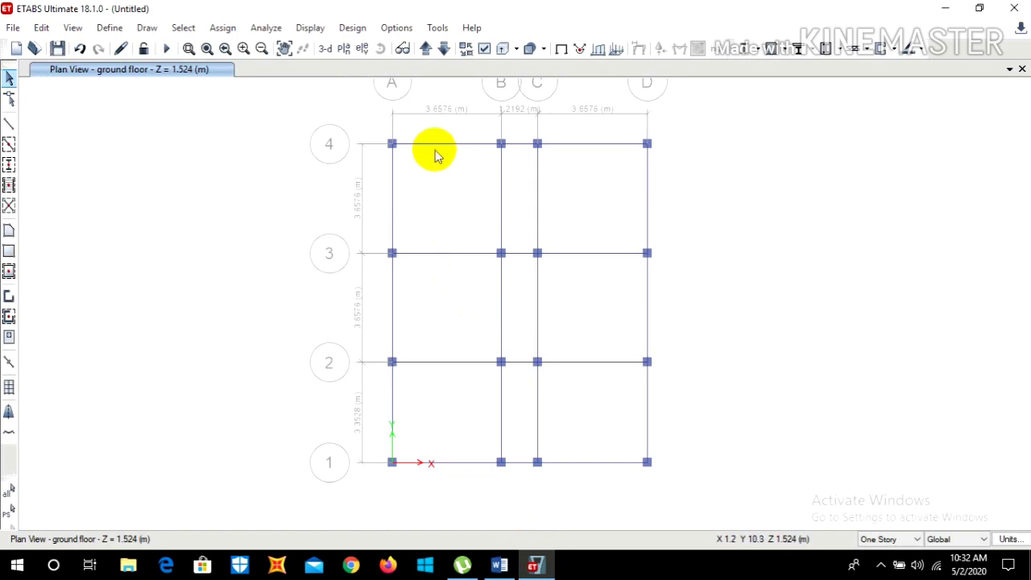
pyautogui.click(392, 182)
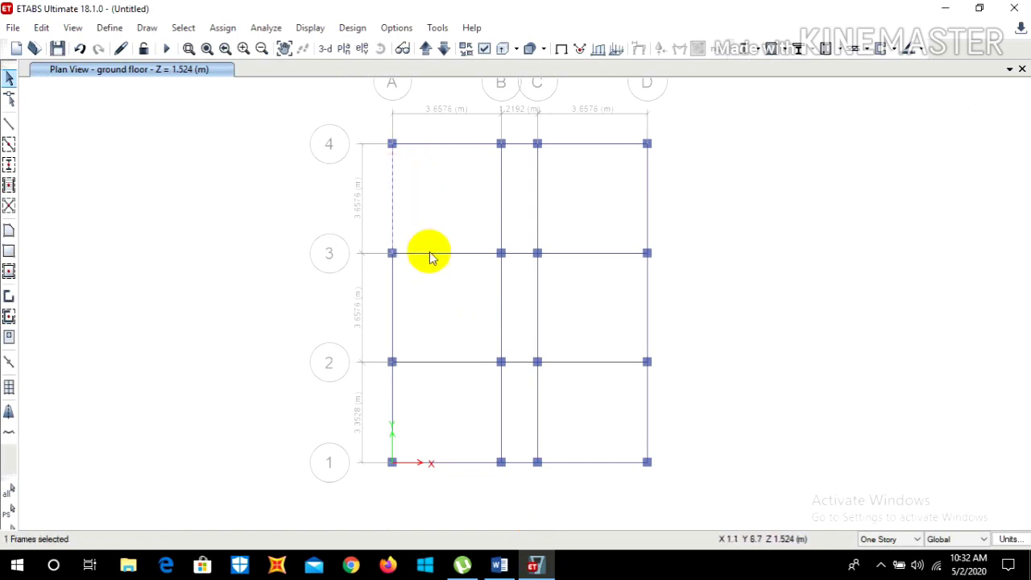
pyautogui.click(392, 297)
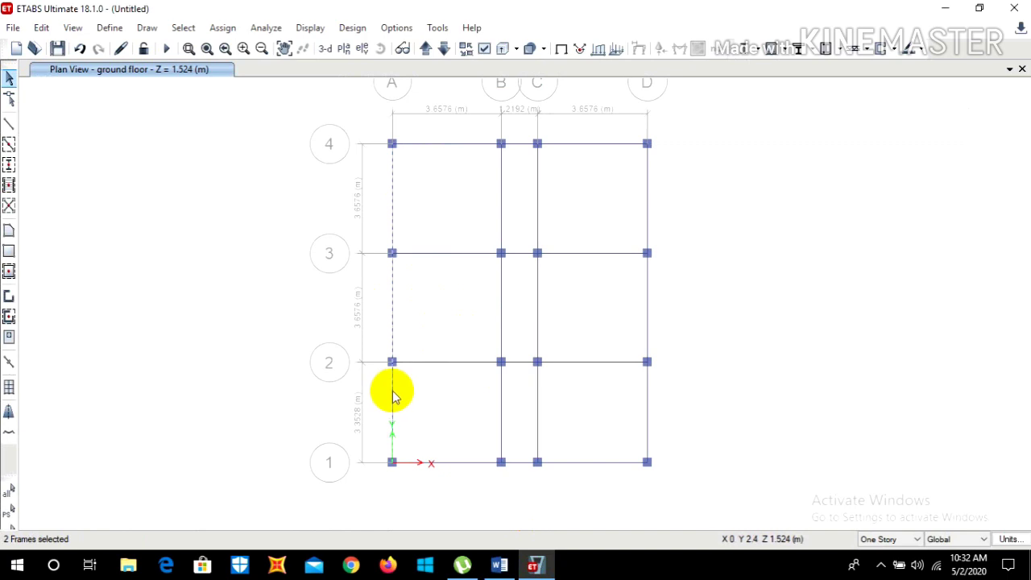
pyautogui.click(392, 396)
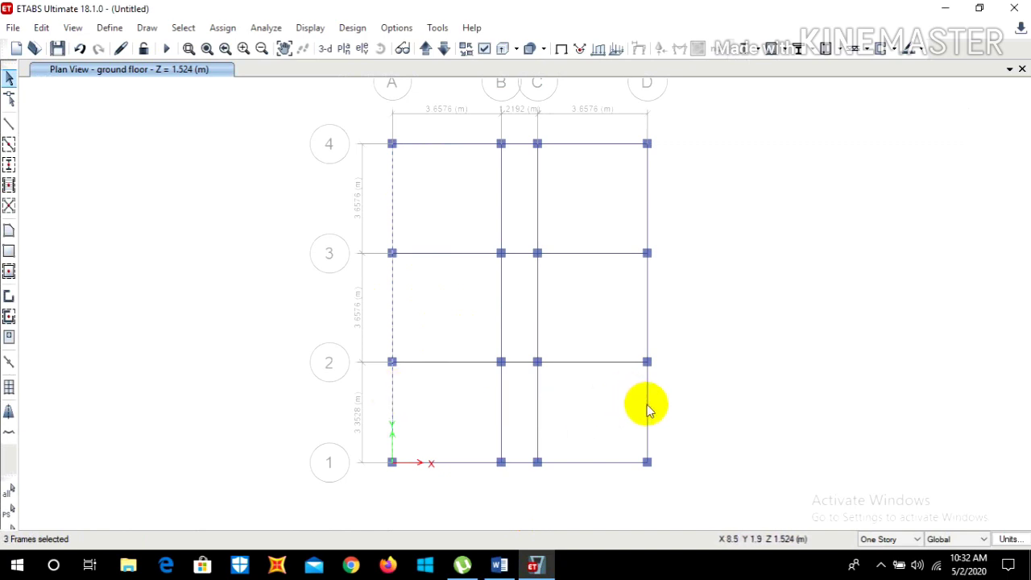
pyautogui.click(648, 292)
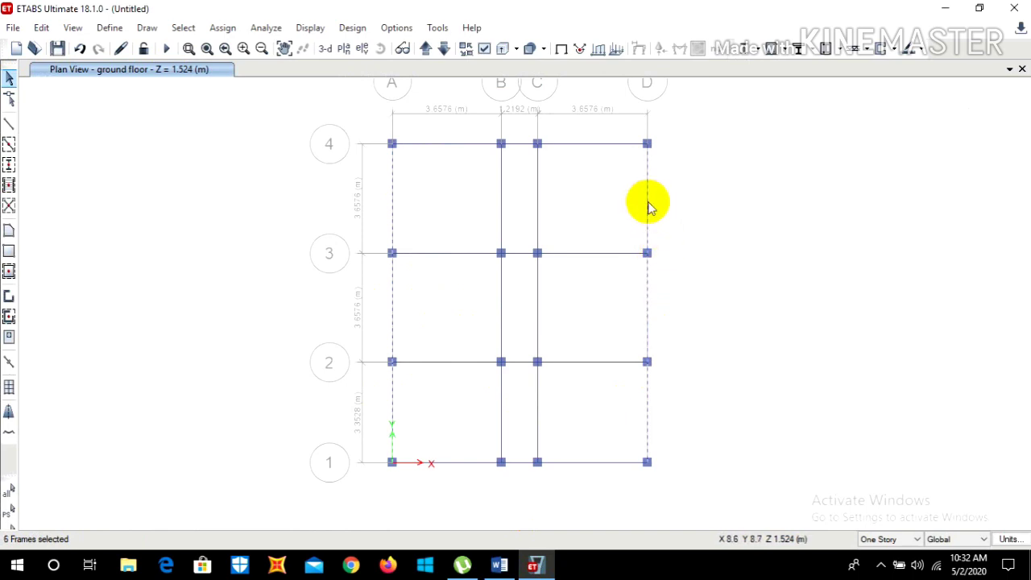
pyautogui.click(223, 28)
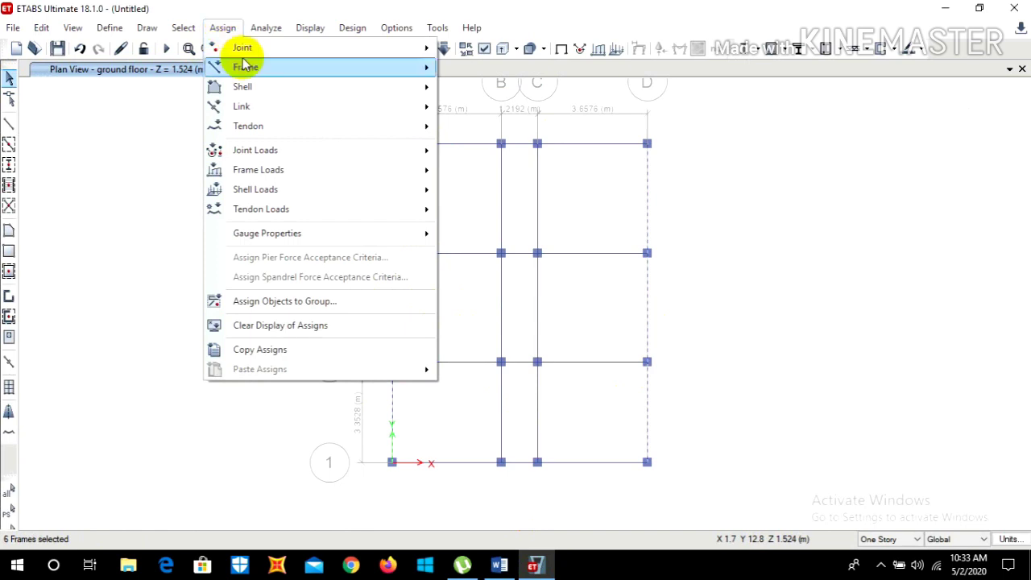
pyautogui.moveTo(266, 155)
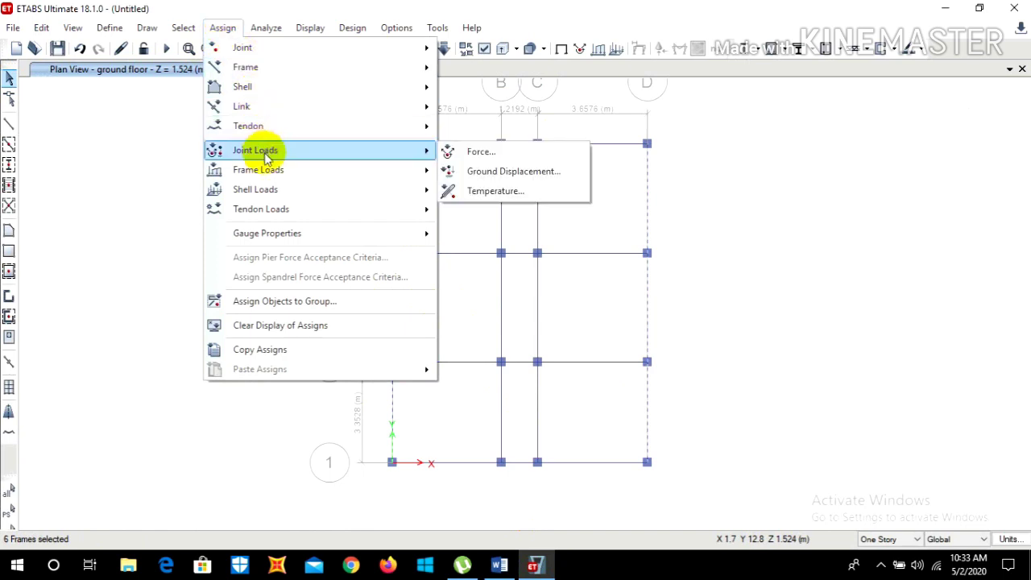
pyautogui.moveTo(262, 175)
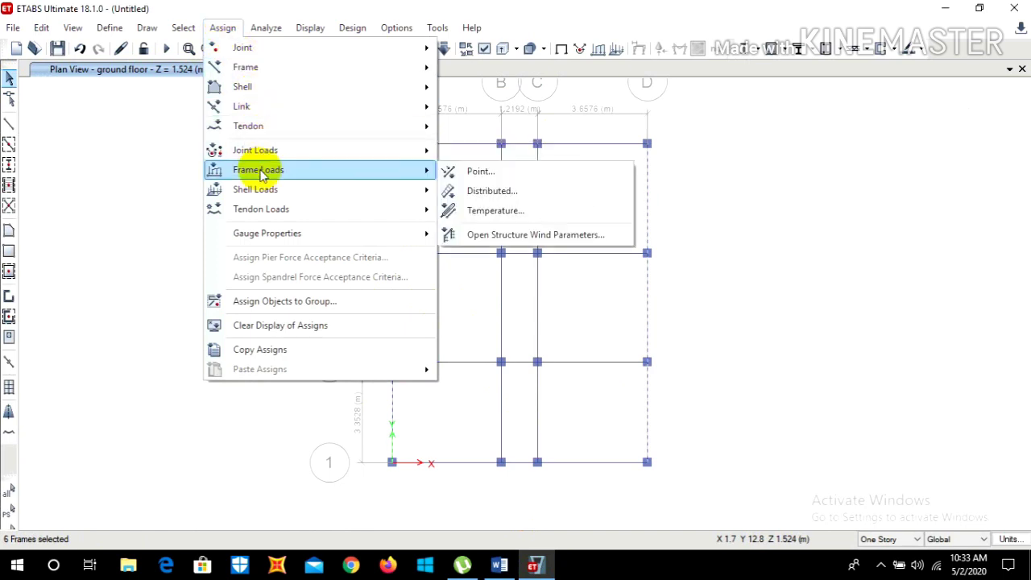
pyautogui.click(482, 194)
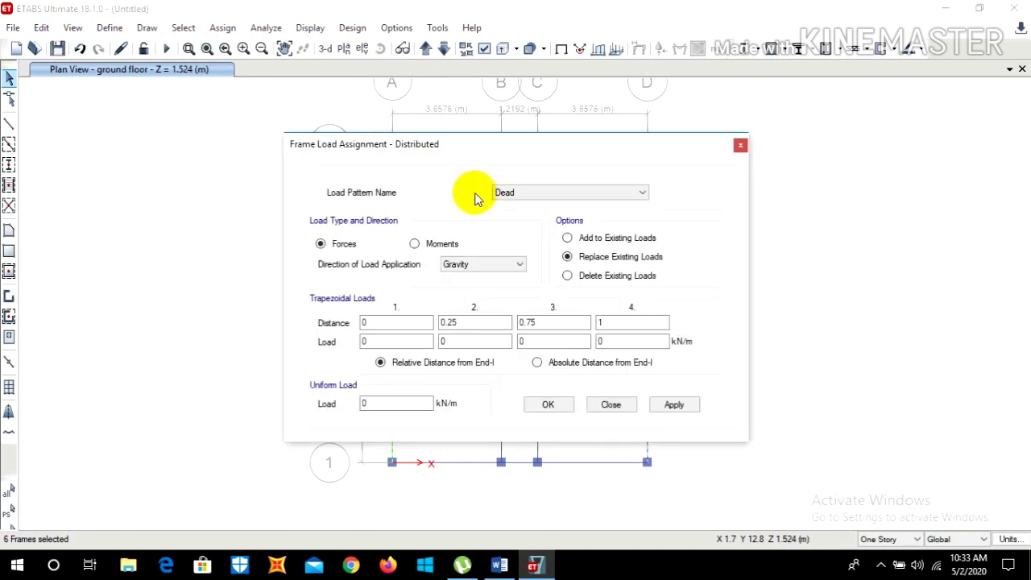
pyautogui.click(554, 194)
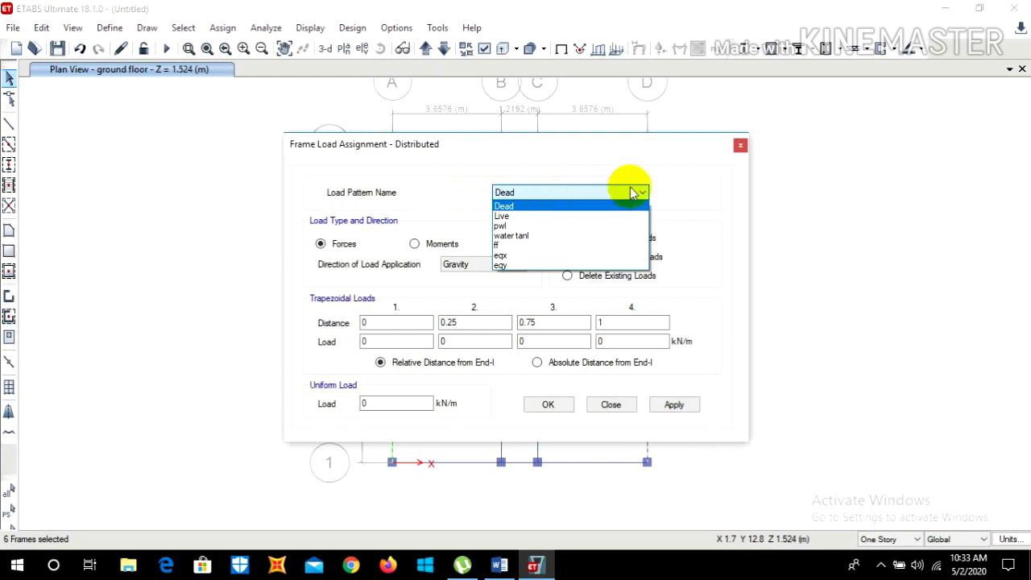
pyautogui.click(741, 146)
pyautogui.click(741, 146)
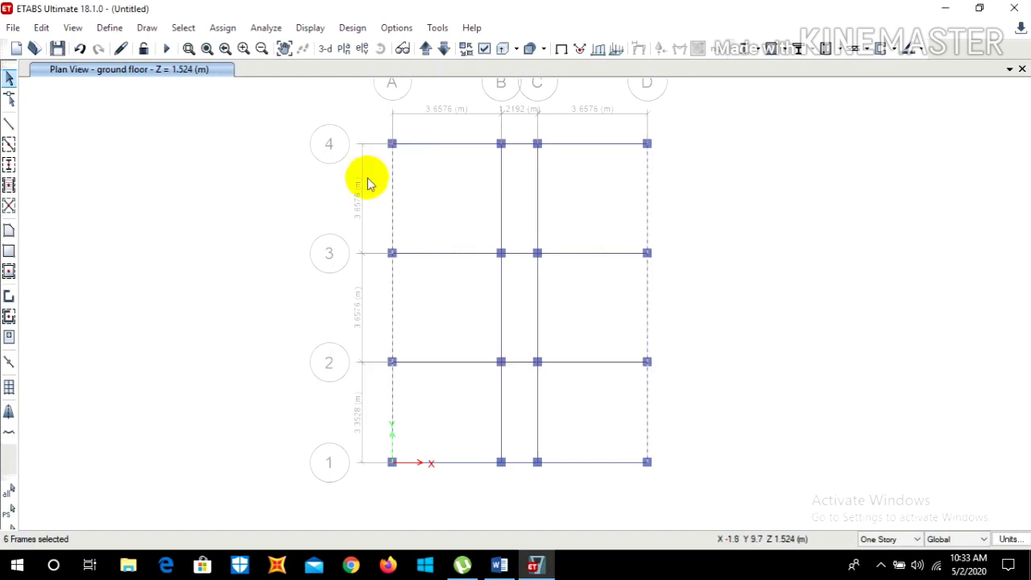
# Add a load pattern named wall of type Dead with self weight multiplier 0.
pyautogui.click(109, 28)
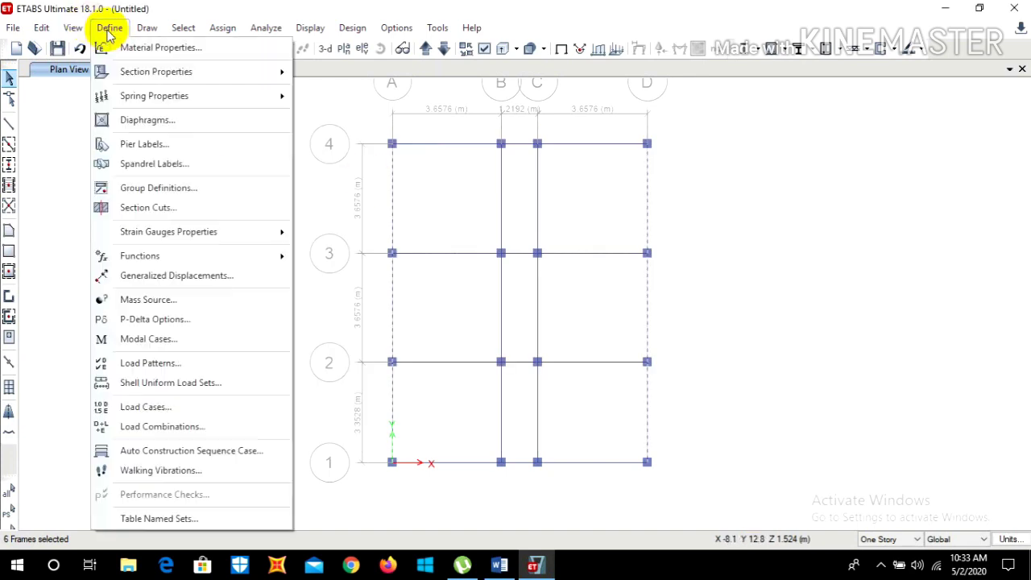
pyautogui.click(173, 362)
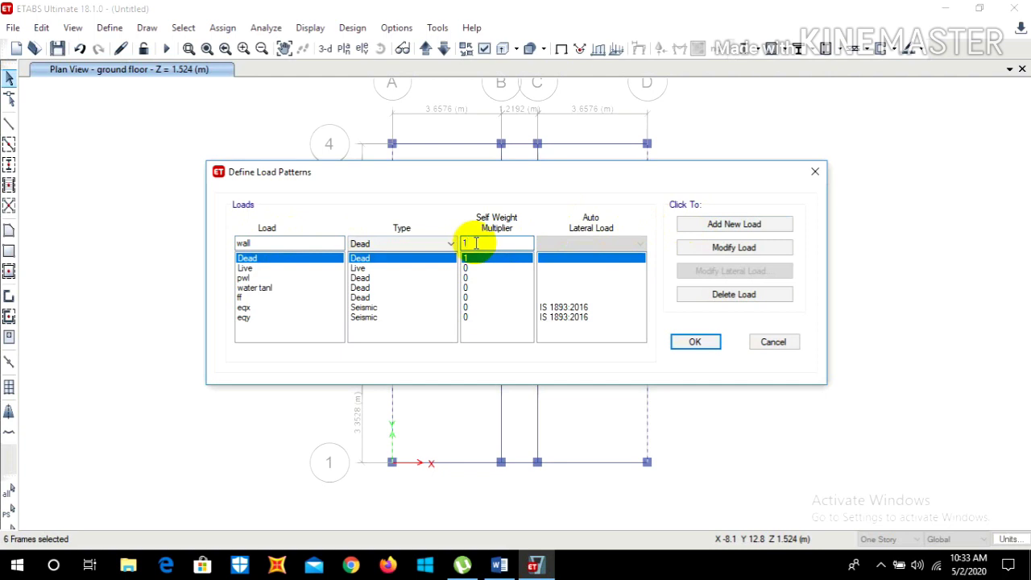
pyautogui.click(732, 225)
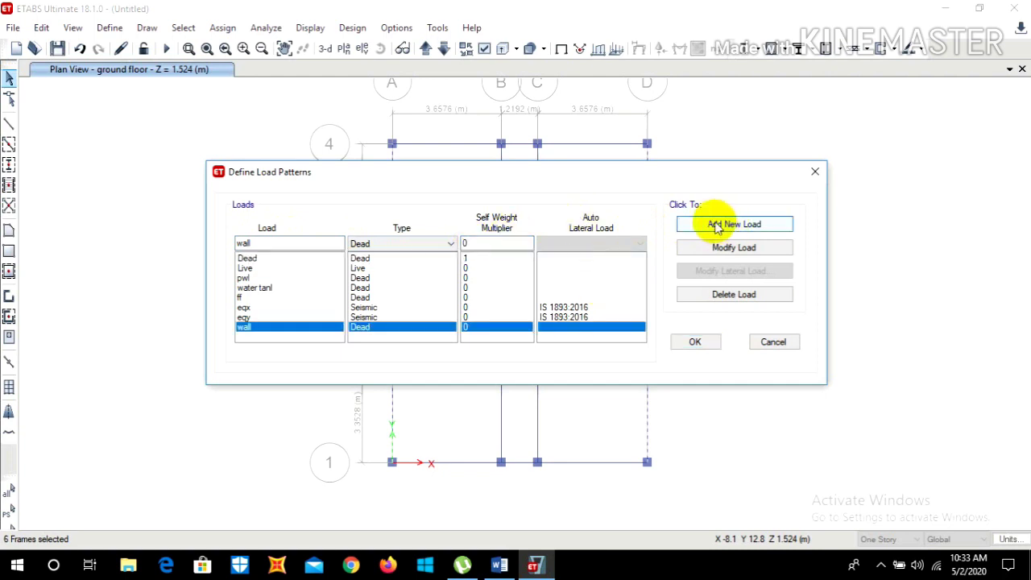
pyautogui.click(714, 342)
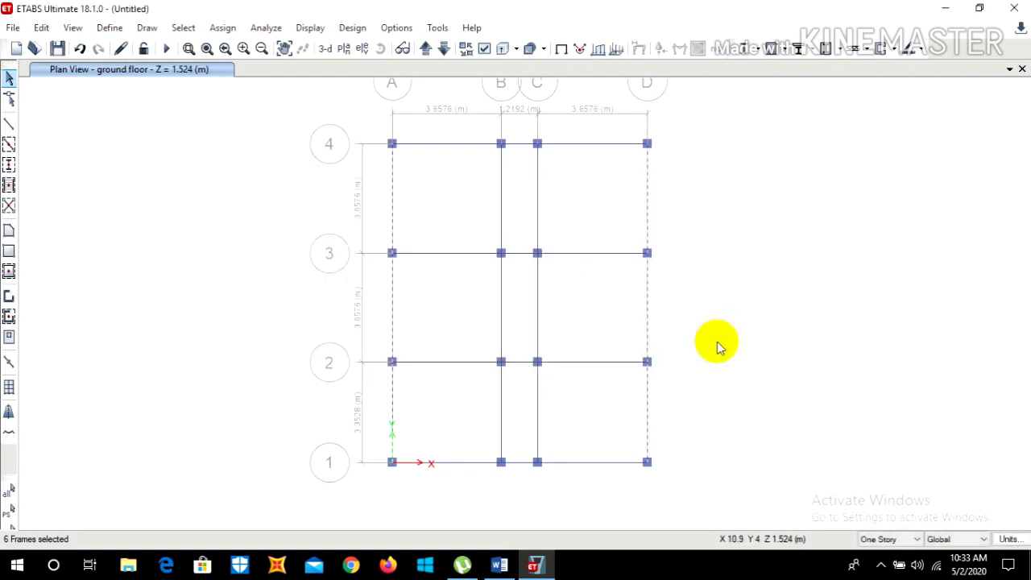
# Assign an 11.01 kN/m uniform load in the wall pattern to the selected beams, taking the without-opening value from the Word load calculation.
pyautogui.click(214, 31)
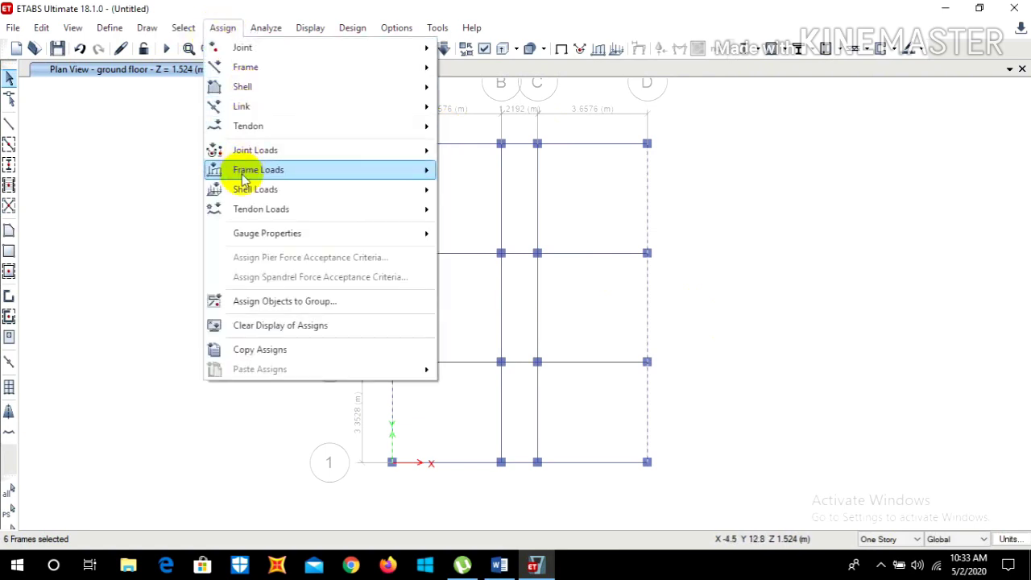
pyautogui.moveTo(245, 179)
pyautogui.click(490, 192)
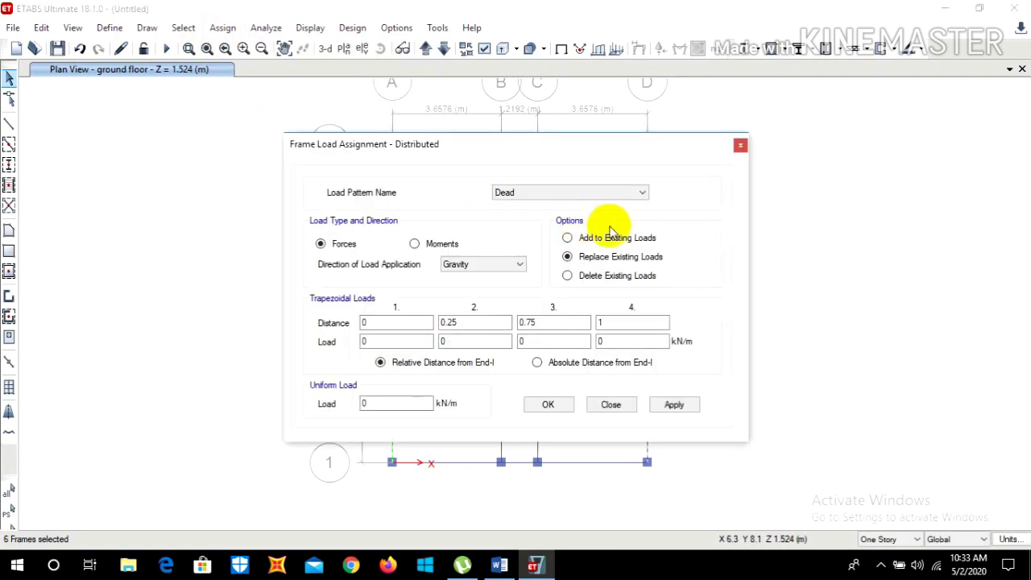
pyautogui.click(610, 196)
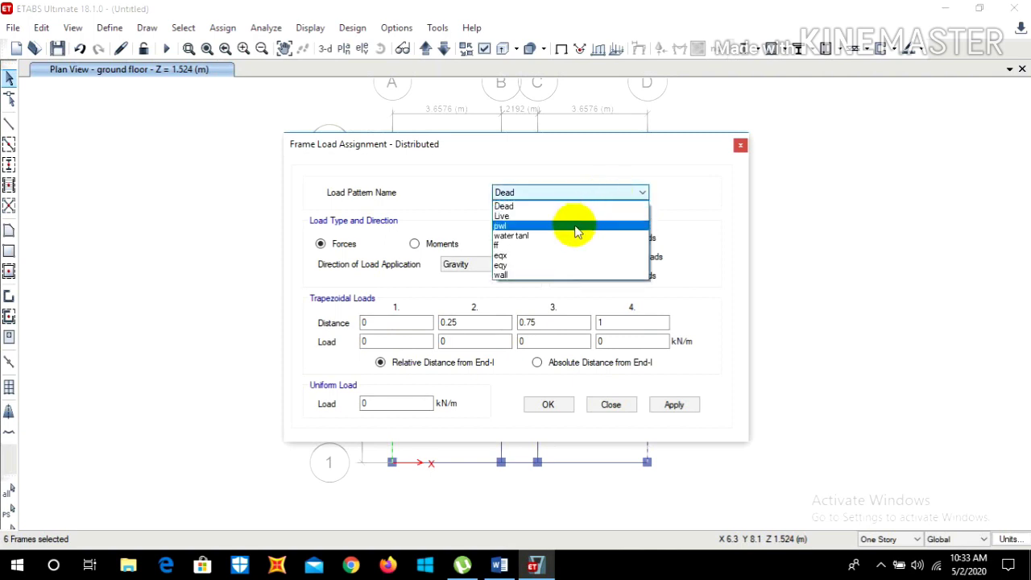
pyautogui.click(541, 277)
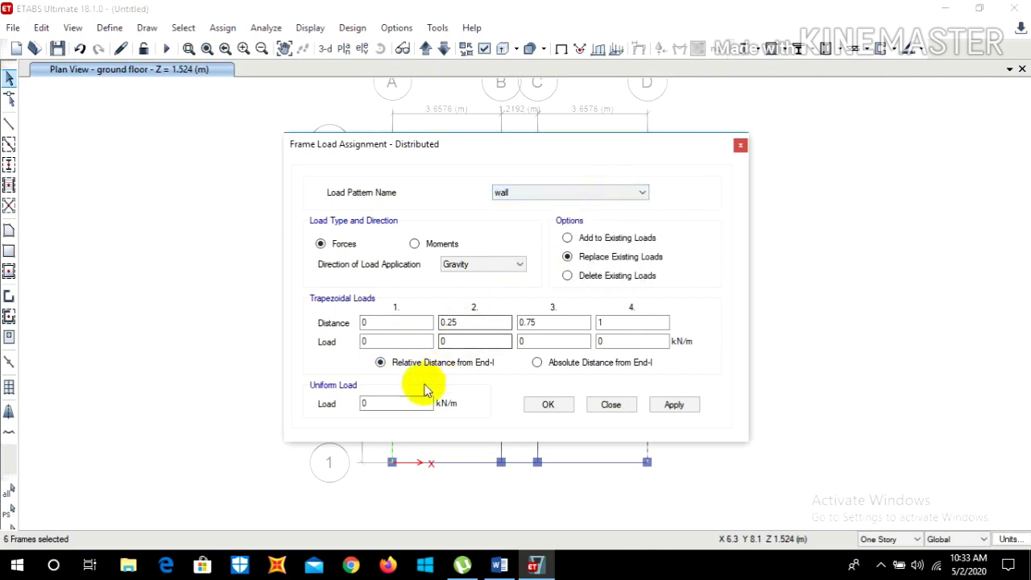
pyautogui.doubleClick(383, 404)
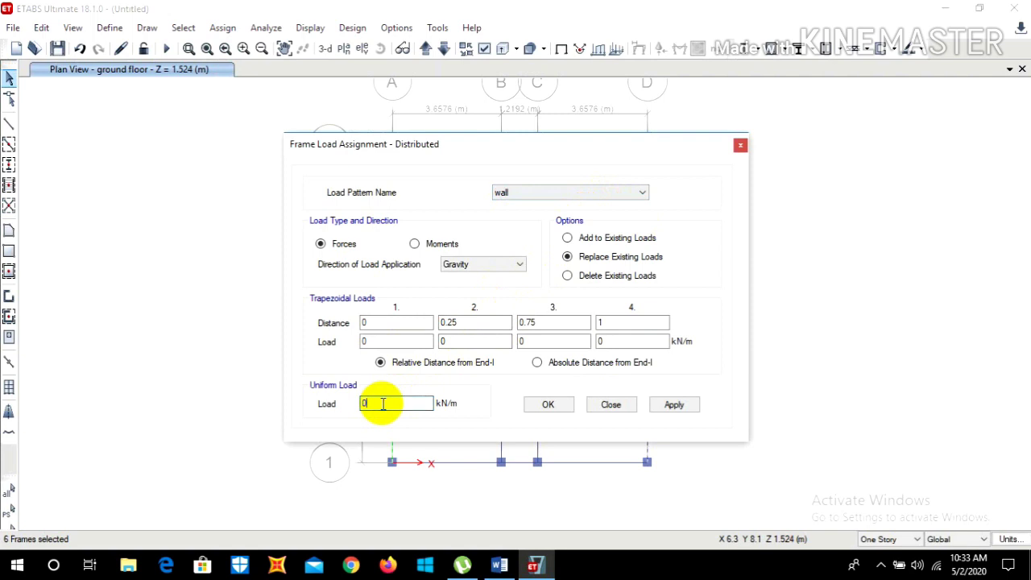
pyautogui.click(499, 564)
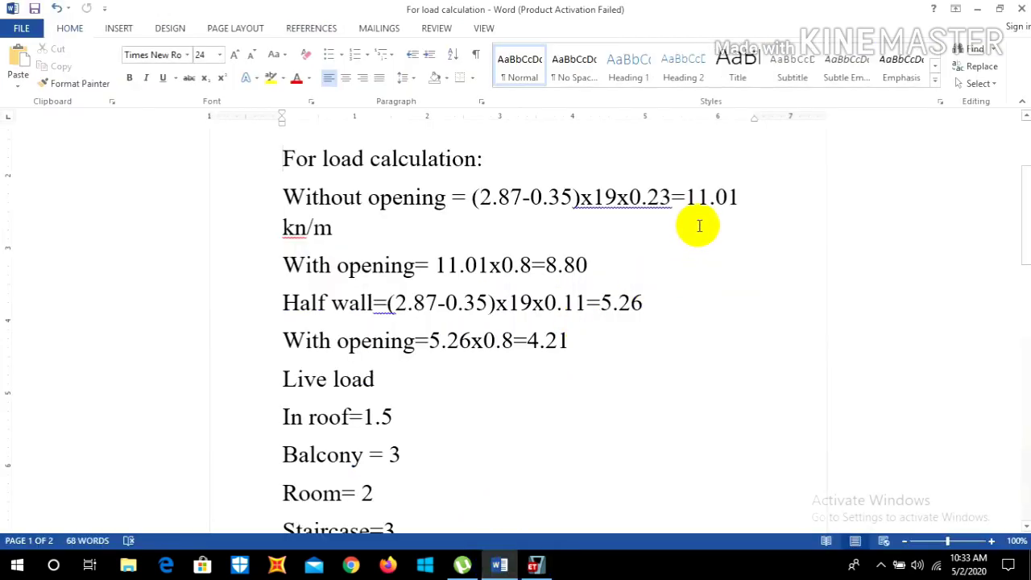
pyautogui.click(977, 10)
pyautogui.click(385, 403)
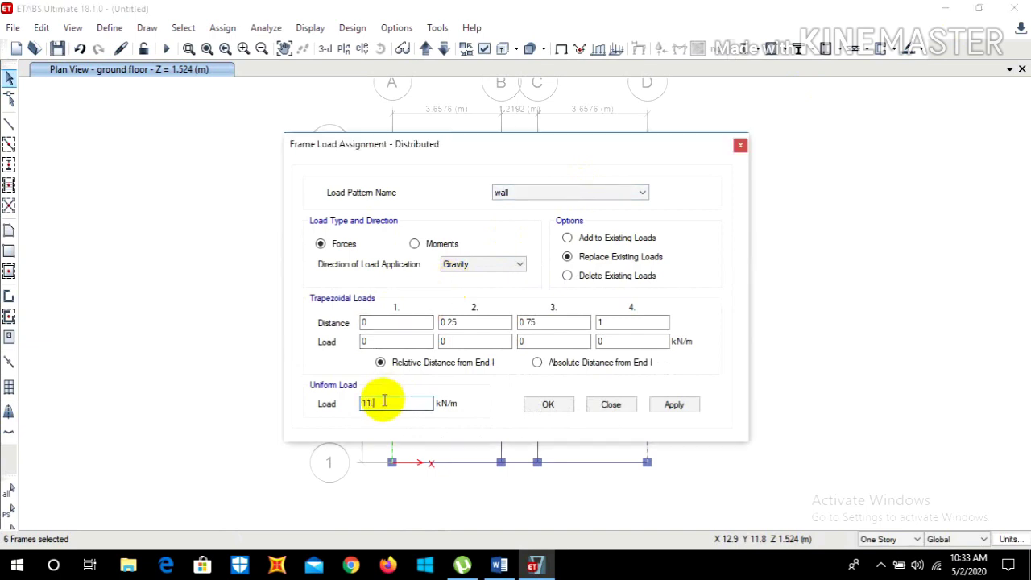
pyautogui.click(675, 405)
# Assign the with-opening wall load of 8.80 kN/m from the Word document to the A-B and C-D beams on grid lines 1 and 4.
pyautogui.moveTo(514, 149); pyautogui.dragTo(120, 139)
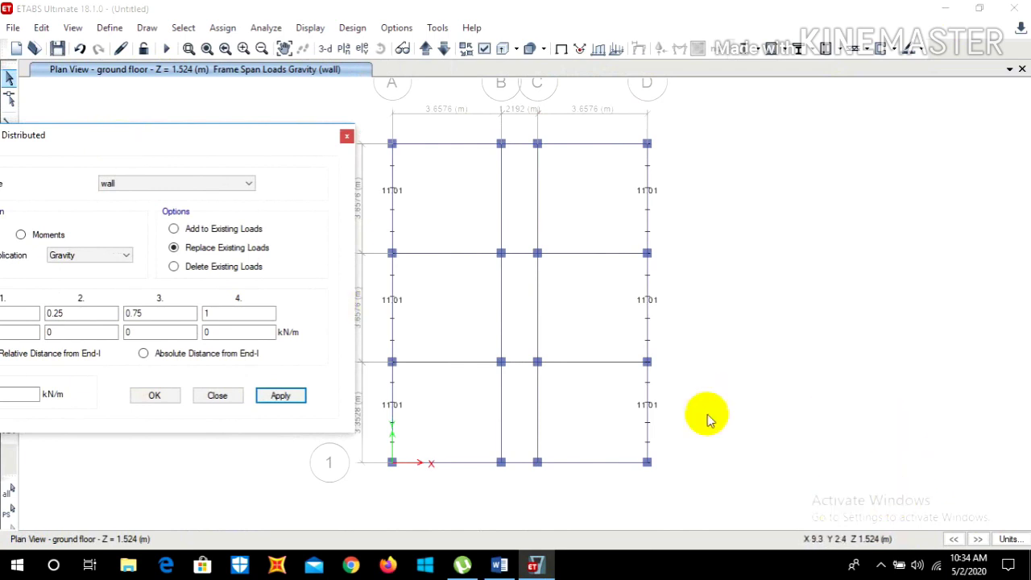
pyautogui.moveTo(201, 139); pyautogui.dragTo(208, 139)
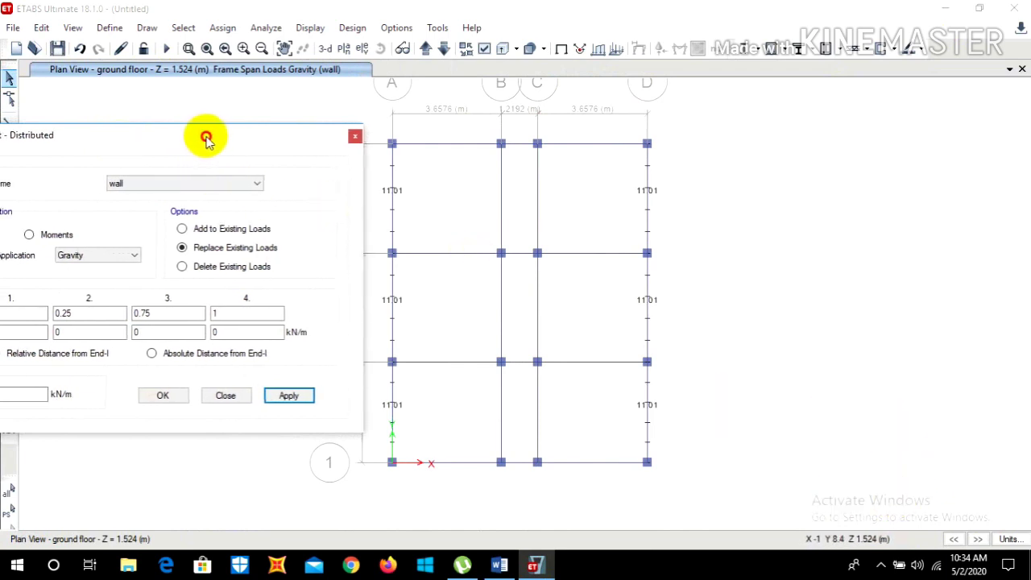
pyautogui.click(442, 145)
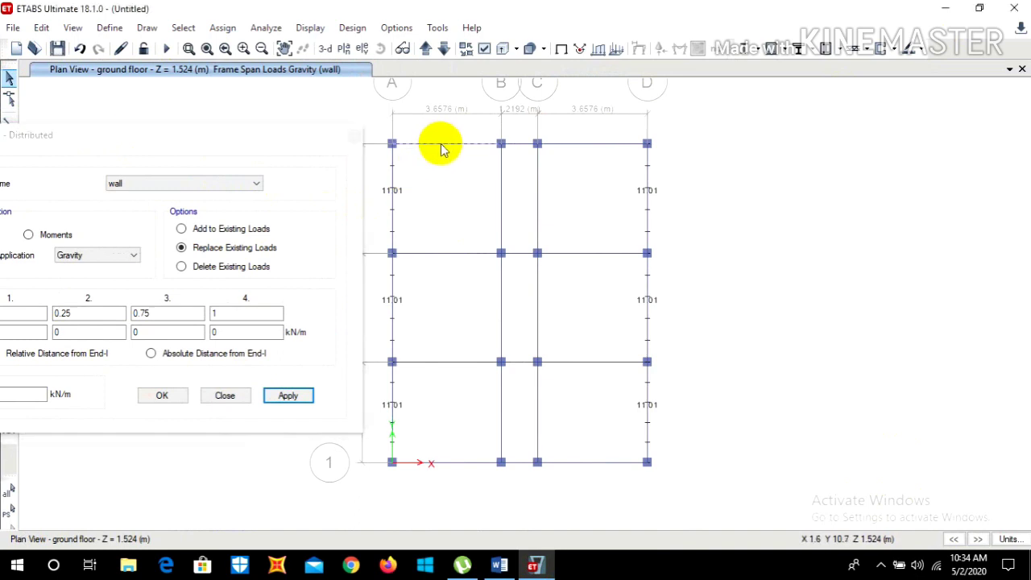
pyautogui.click(595, 147)
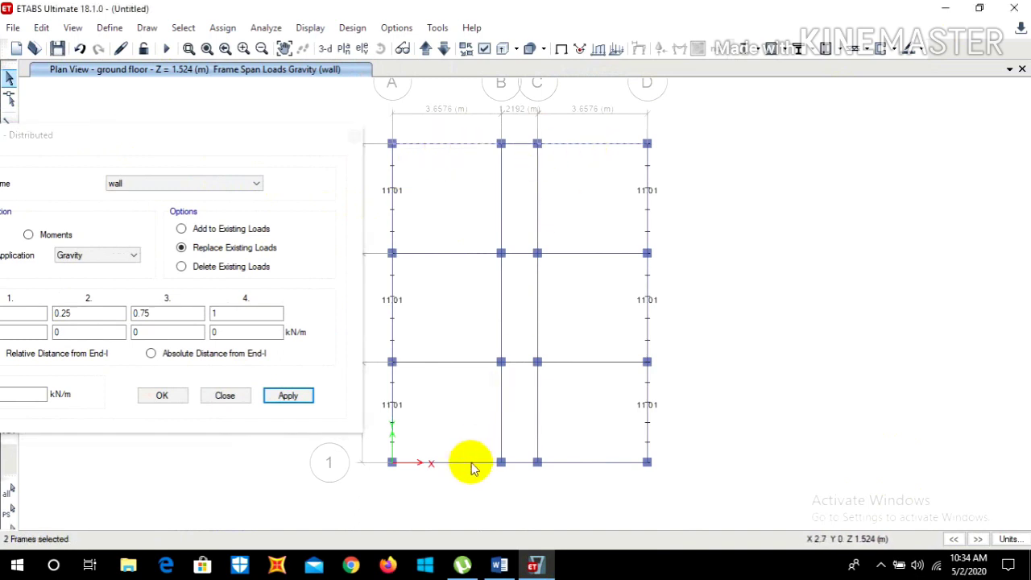
pyautogui.click(568, 464)
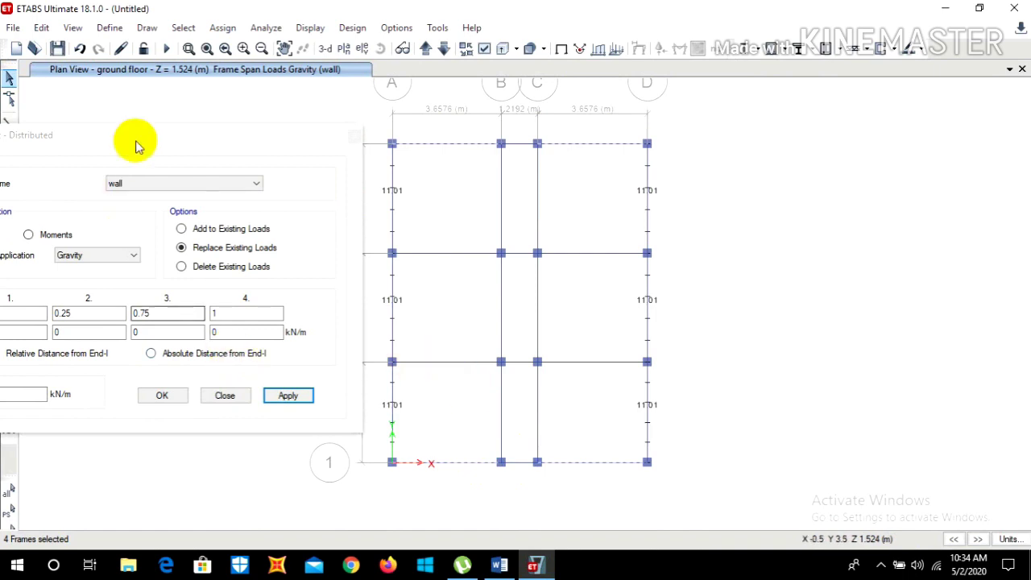
pyautogui.moveTo(138, 140); pyautogui.dragTo(282, 109)
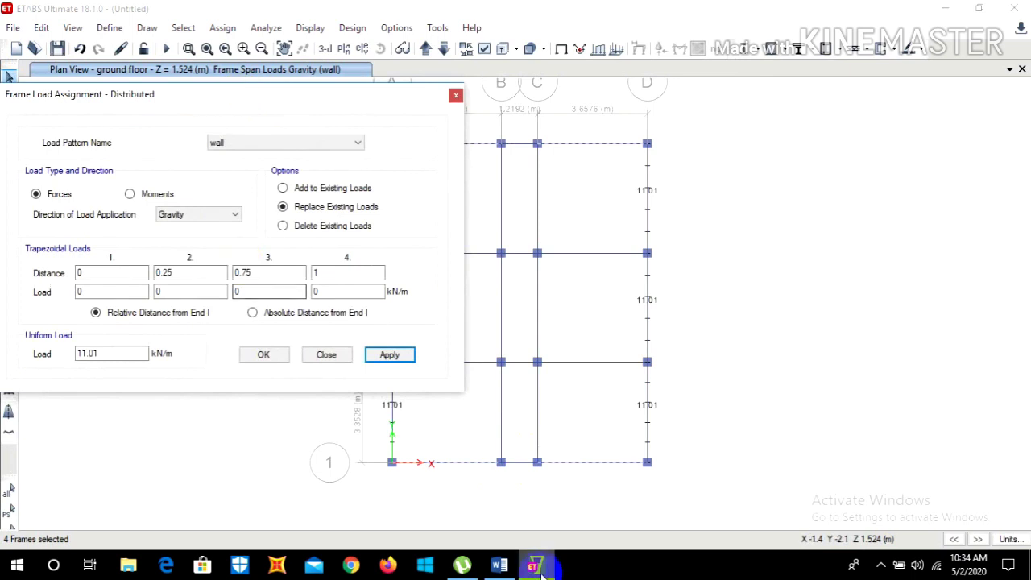
pyautogui.click(501, 568)
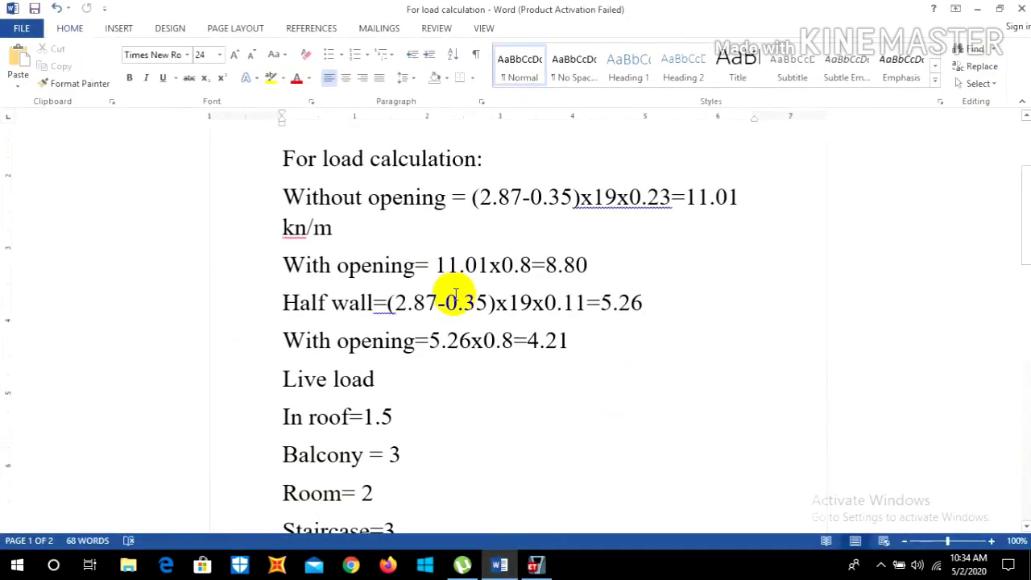
pyautogui.click(976, 9)
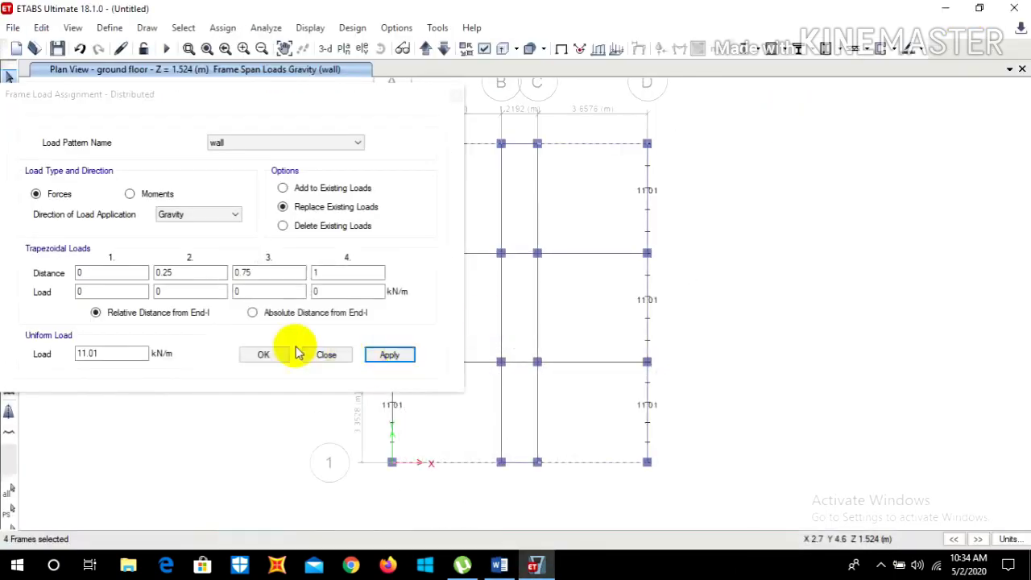
pyautogui.click(137, 353)
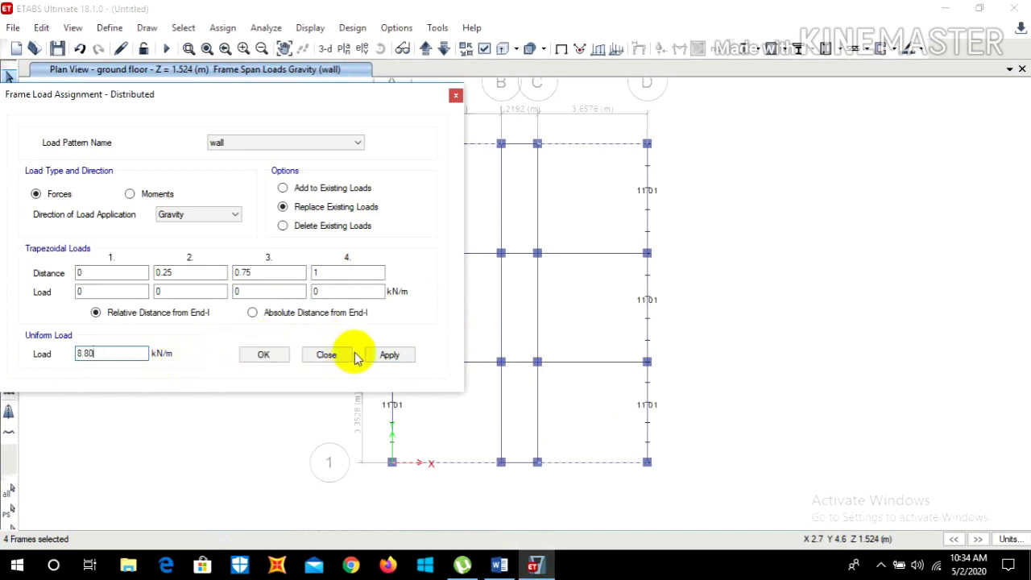
pyautogui.click(382, 358)
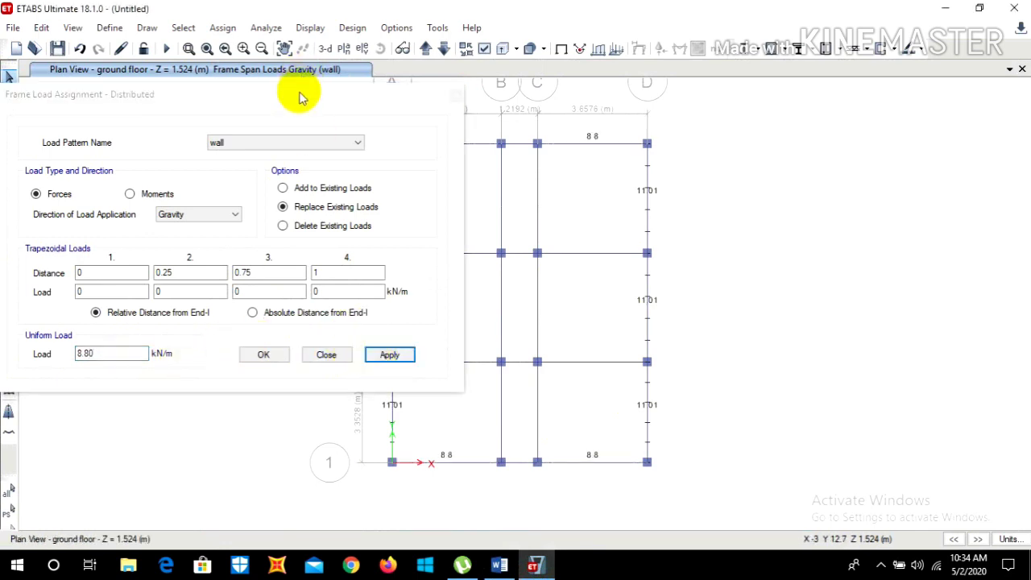
# Assign the half-wall-with-opening load of 4.21 kN/m from Word to all beams on grid lines B and C and the A-B and C-D beams on 2 and 3.
pyautogui.moveTo(304, 108); pyautogui.dragTo(229, 109)
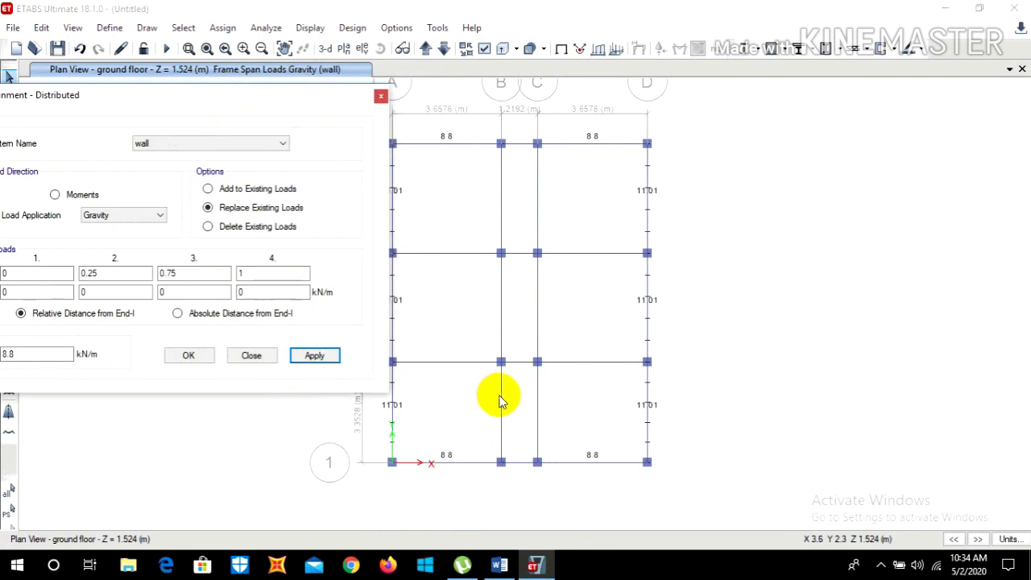
pyautogui.moveTo(547, 408); pyautogui.dragTo(468, 395)
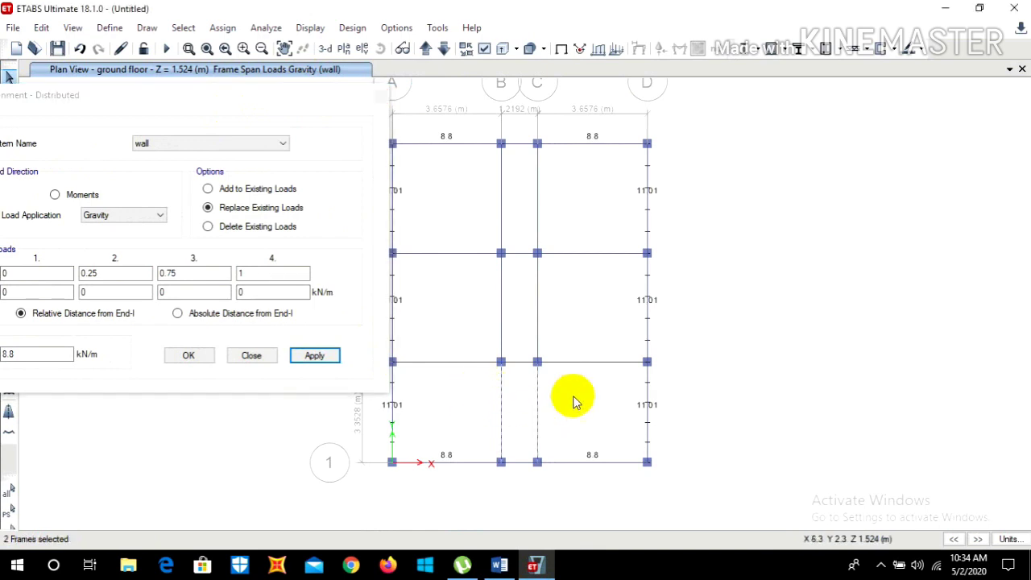
pyautogui.moveTo(598, 387); pyautogui.dragTo(568, 325)
pyautogui.moveTo(456, 378); pyautogui.dragTo(433, 321)
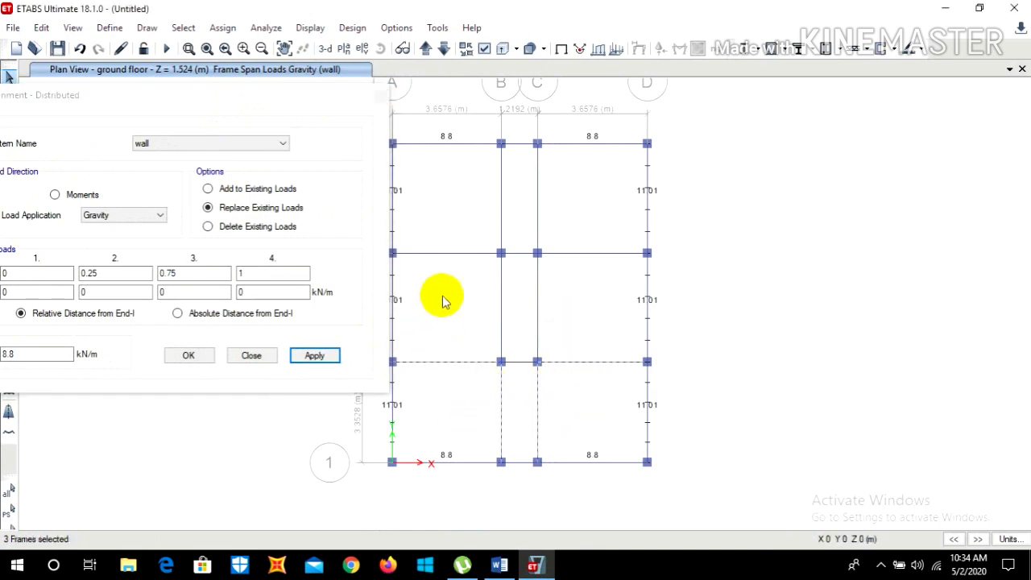
pyautogui.moveTo(456, 273); pyautogui.dragTo(445, 233)
pyautogui.moveTo(557, 207); pyautogui.dragTo(481, 179)
pyautogui.moveTo(561, 305); pyautogui.dragTo(453, 286)
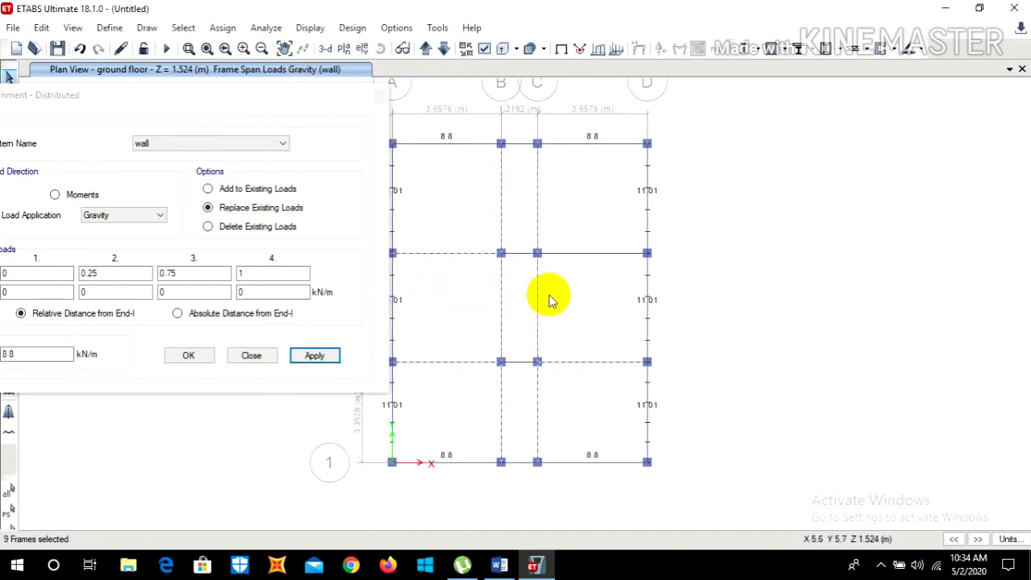
pyautogui.moveTo(580, 260); pyautogui.dragTo(564, 223)
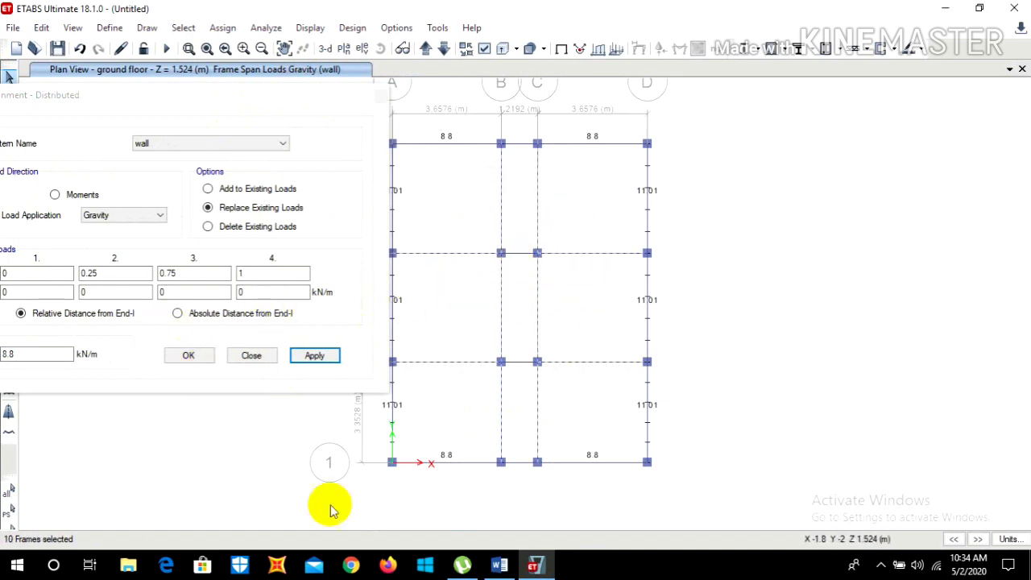
pyautogui.click(498, 564)
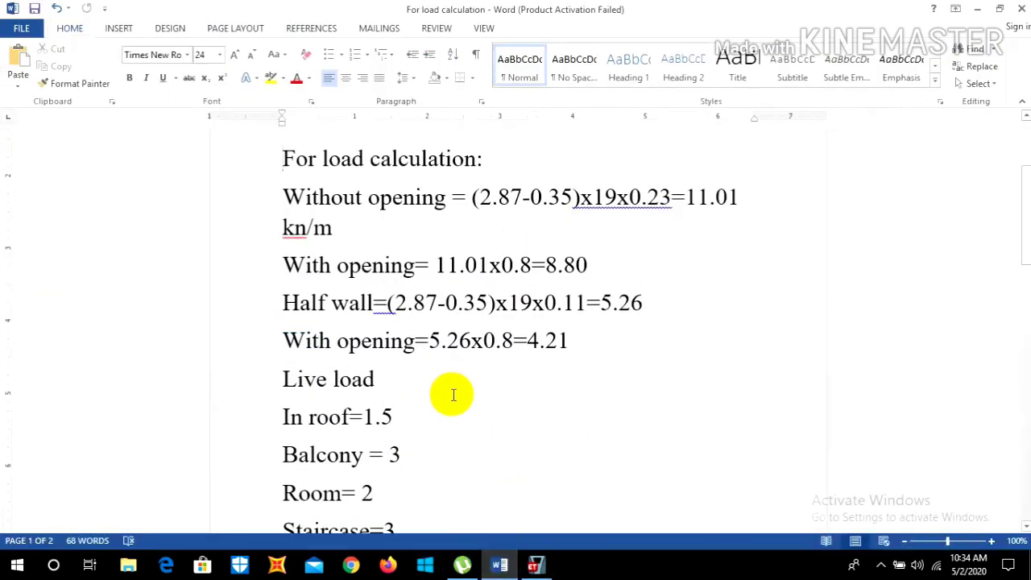
pyautogui.click(975, 8)
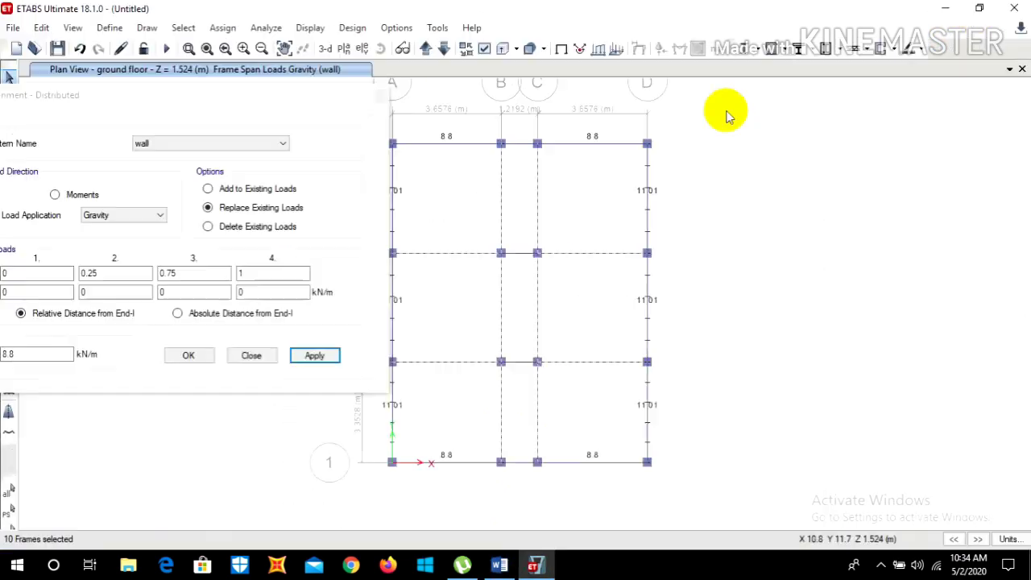
pyautogui.click(28, 353)
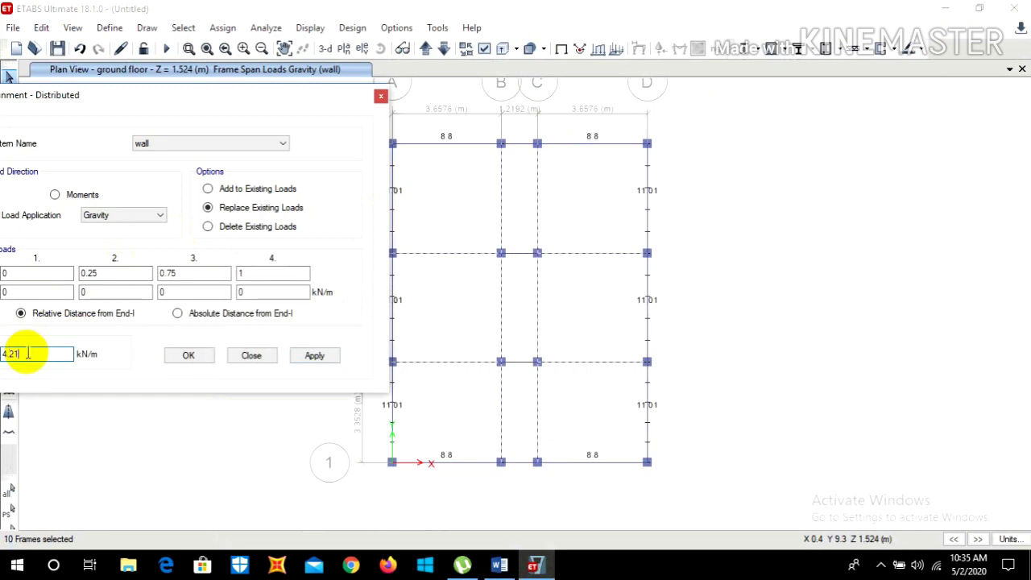
pyautogui.click(314, 355)
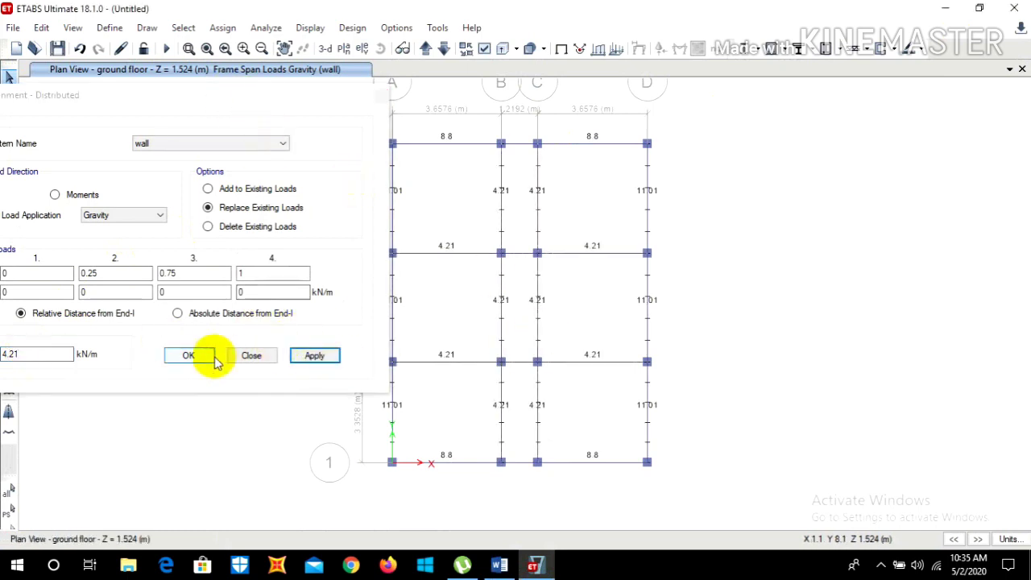
pyautogui.click(379, 96)
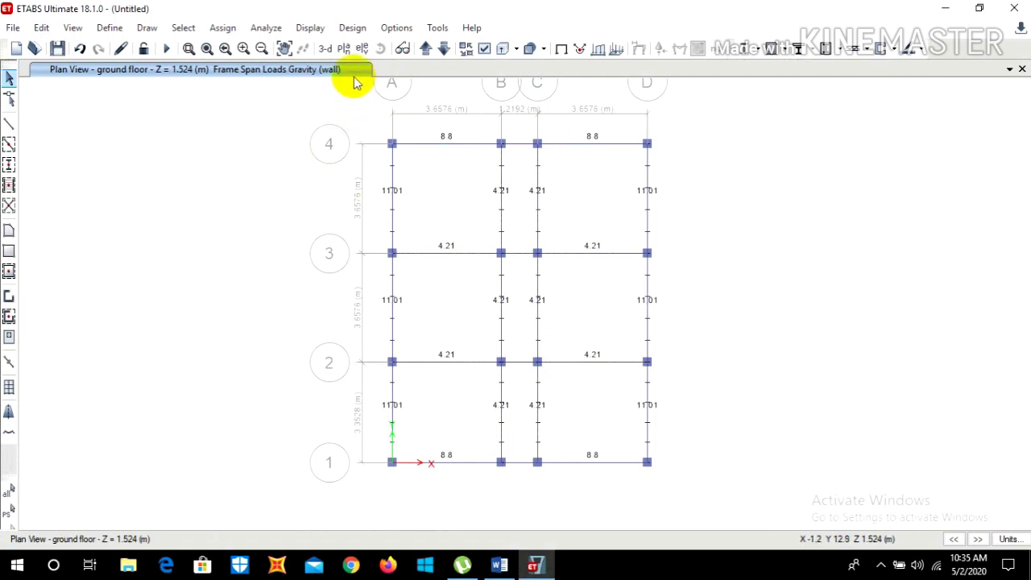
# Assign a uniform wall load of 8.8 kN/m to all Story1 beams on grid lines 1 and 4, replacing existing loads.
pyautogui.click(425, 50)
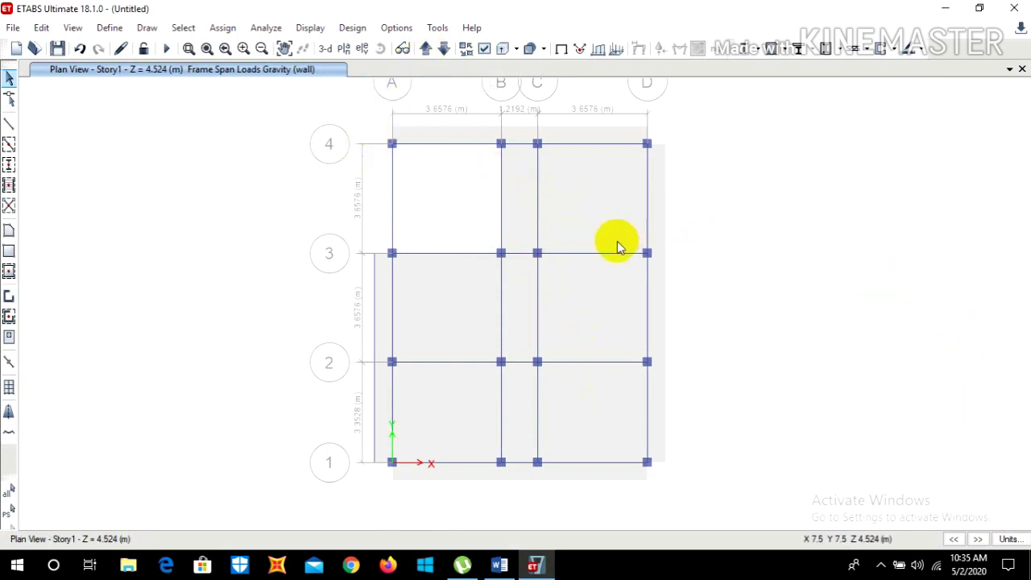
pyautogui.click(457, 145)
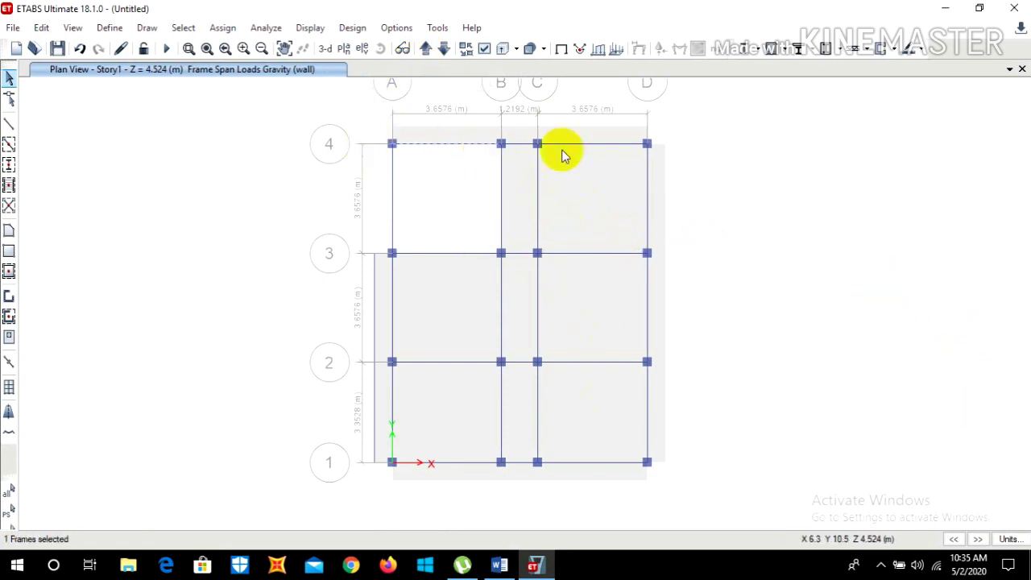
pyautogui.click(524, 148)
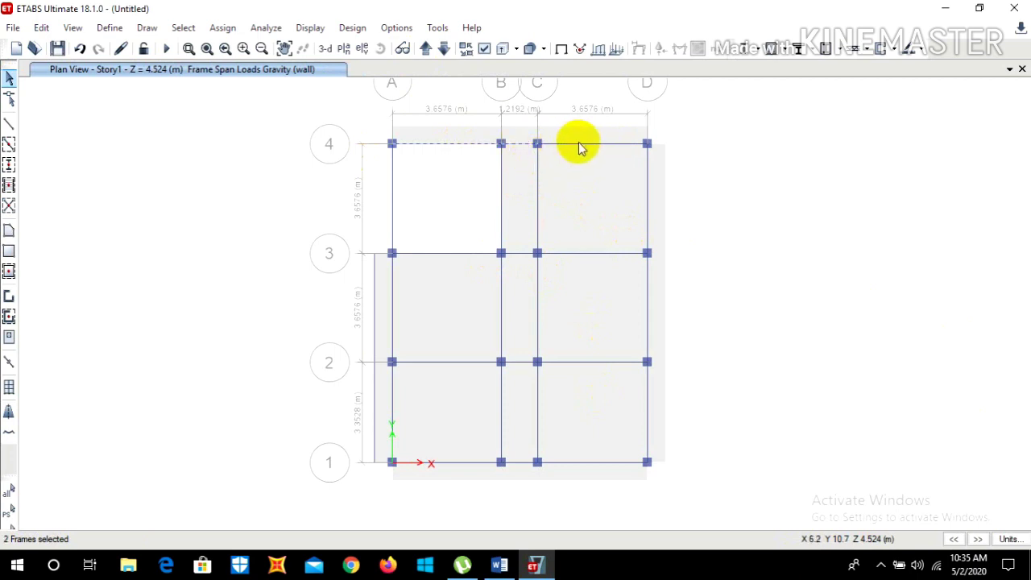
pyautogui.click(580, 143)
pyautogui.click(460, 465)
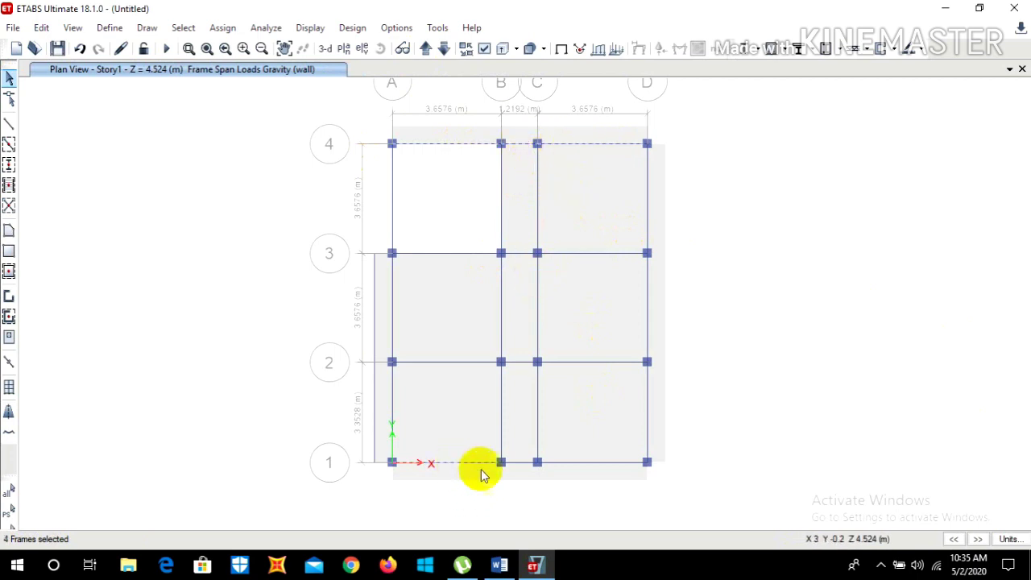
pyautogui.click(524, 464)
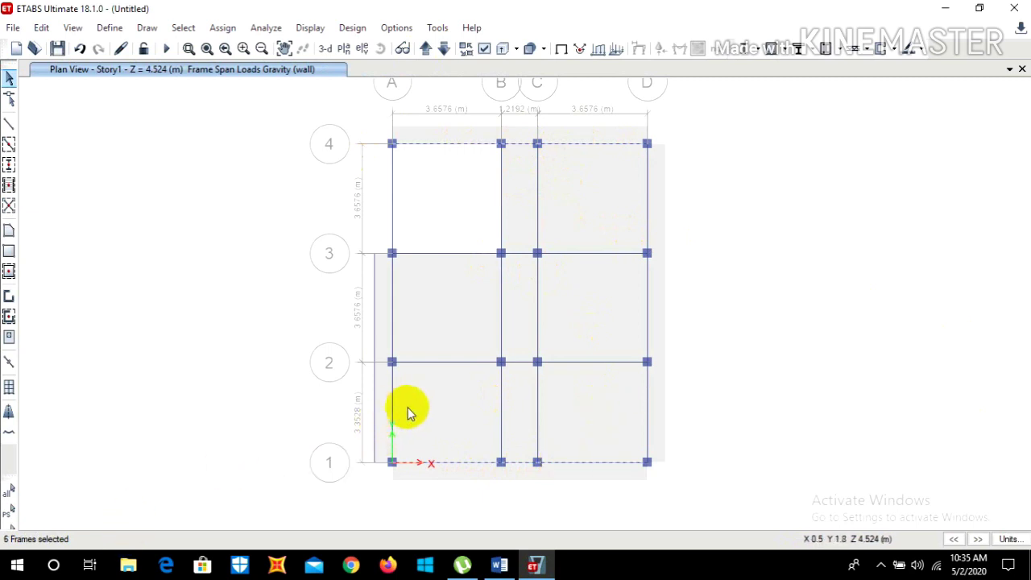
pyautogui.click(221, 27)
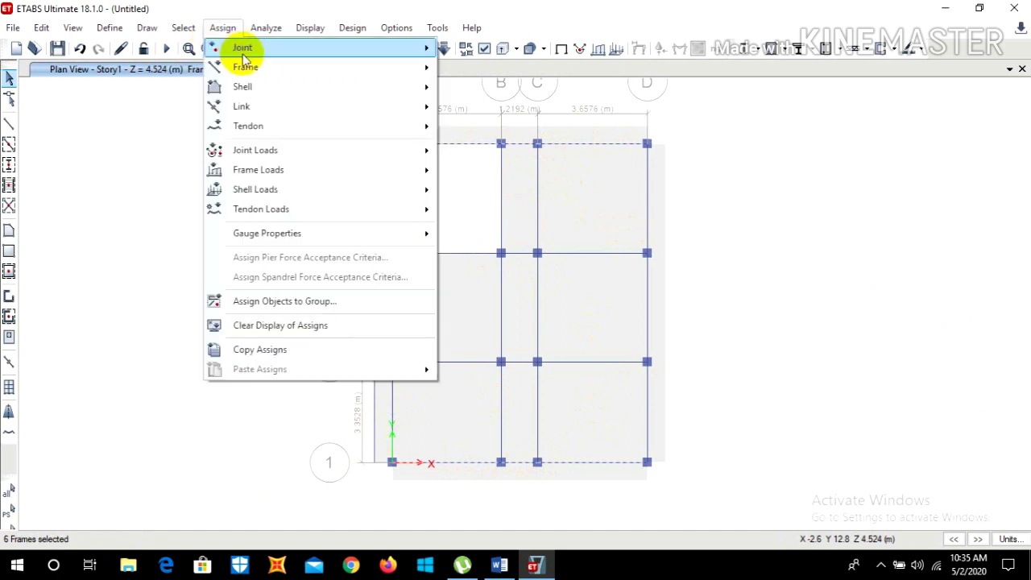
pyautogui.moveTo(248, 68)
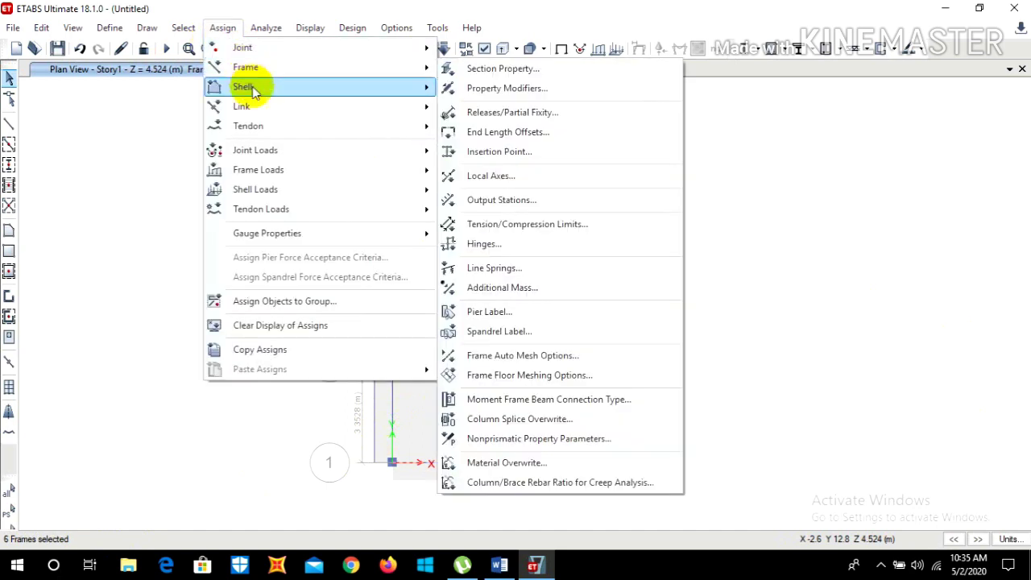
pyautogui.moveTo(265, 169)
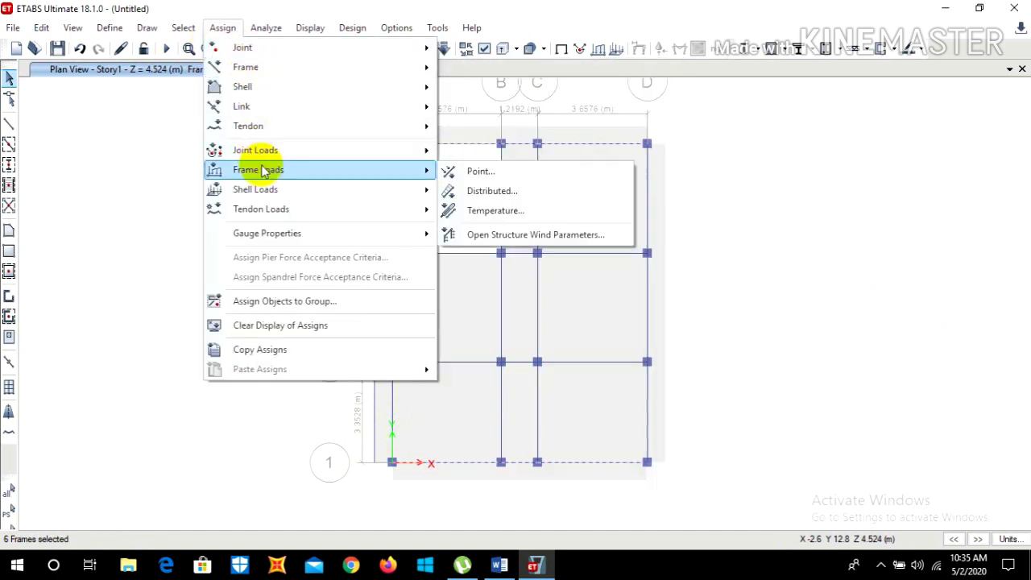
pyautogui.click(472, 194)
pyautogui.click(27, 354)
pyautogui.click(26, 354)
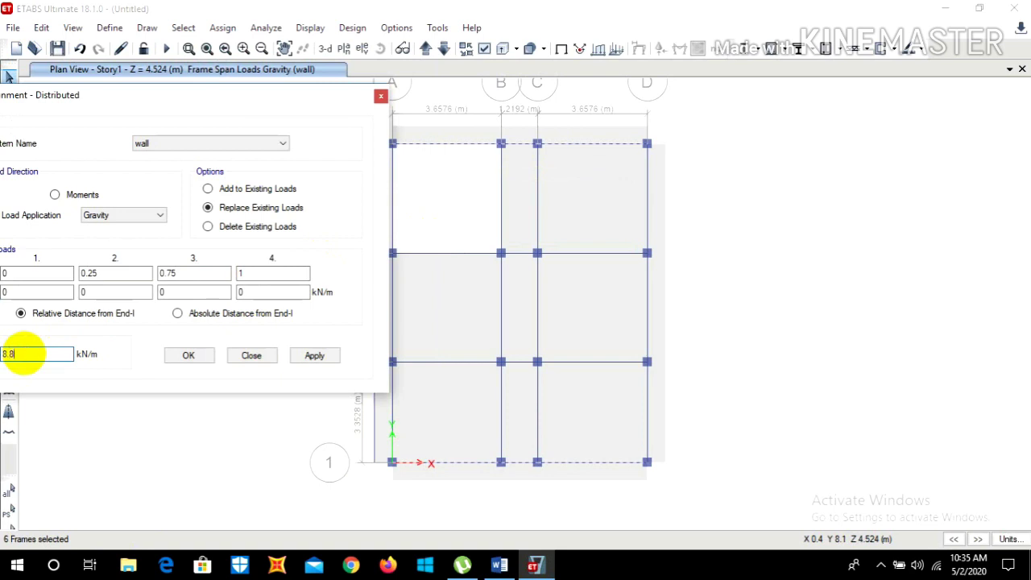
pyautogui.click(315, 355)
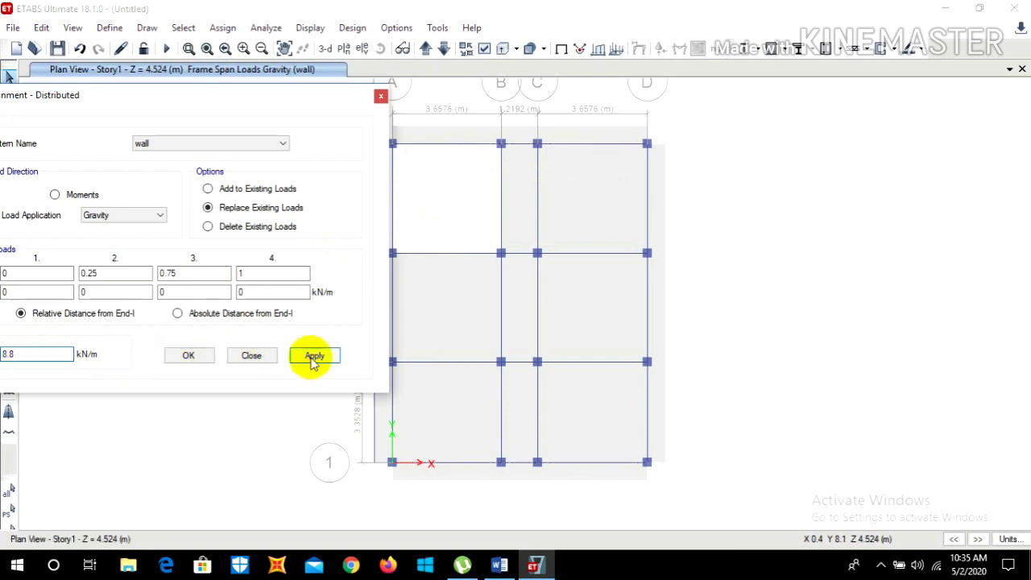
# Select the Story1 interior and side wall beams: line A from 1 to 3, all of B, C from 1 to 2, and line 2 from B to D.
pyautogui.moveTo(276, 97); pyautogui.dragTo(245, 95)
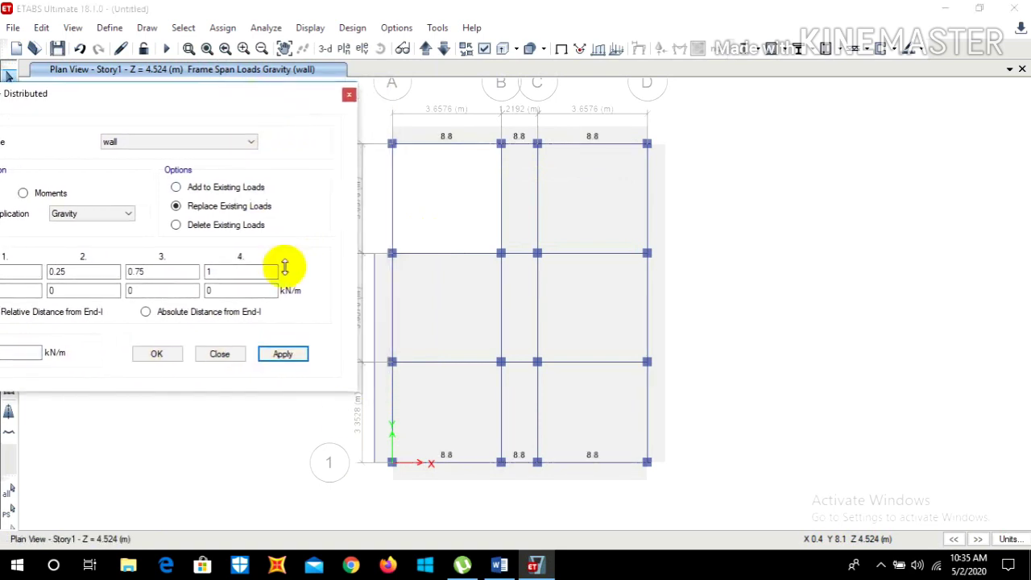
pyautogui.click(394, 398)
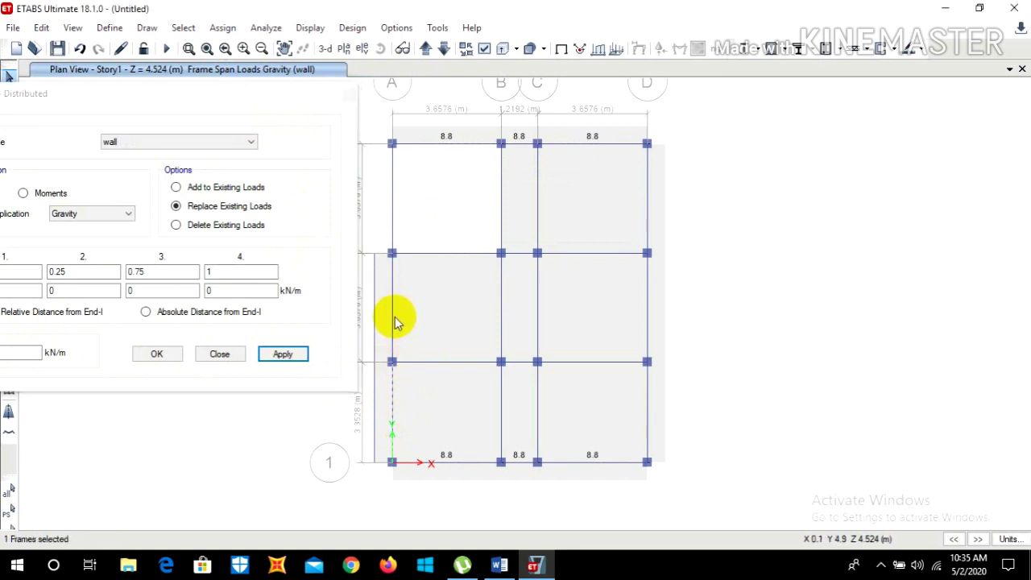
pyautogui.click(394, 315)
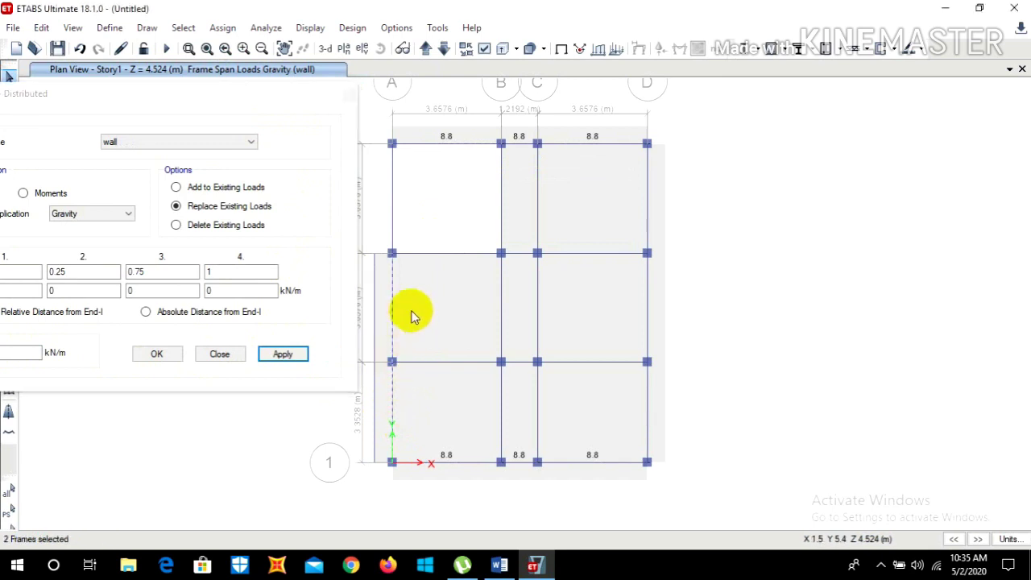
pyautogui.click(502, 199)
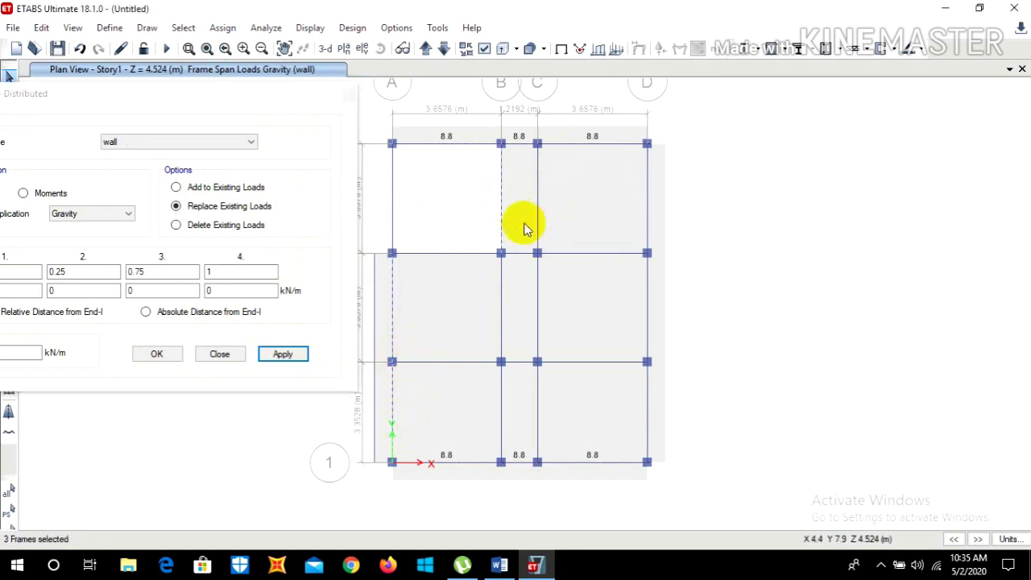
pyautogui.click(501, 292)
pyautogui.click(501, 398)
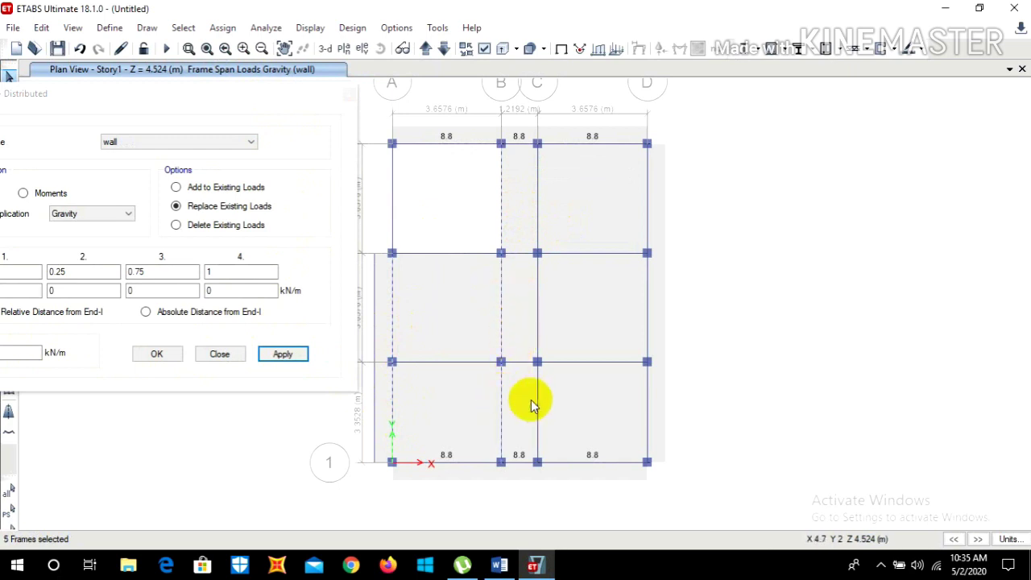
pyautogui.click(538, 407)
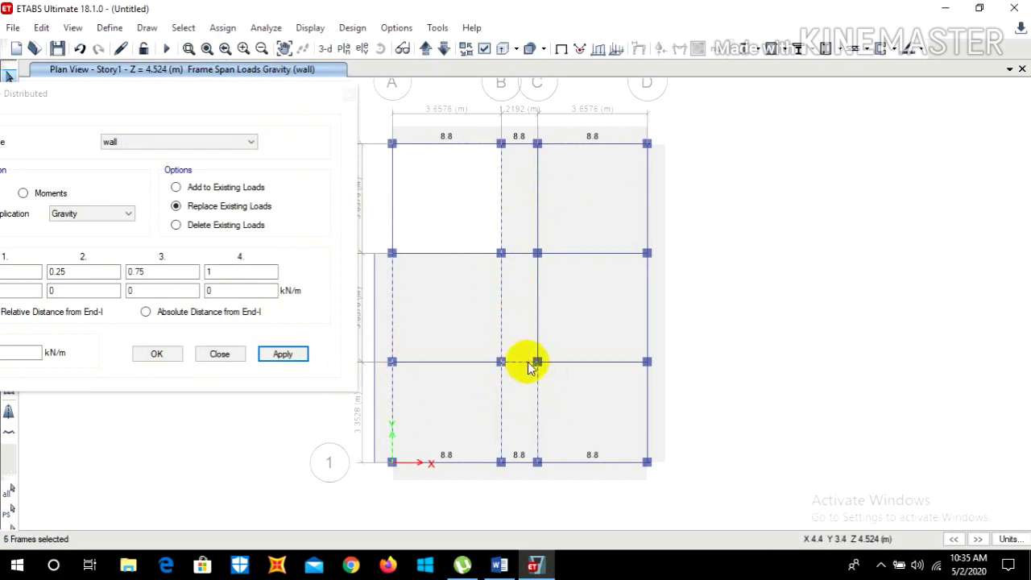
pyautogui.click(582, 363)
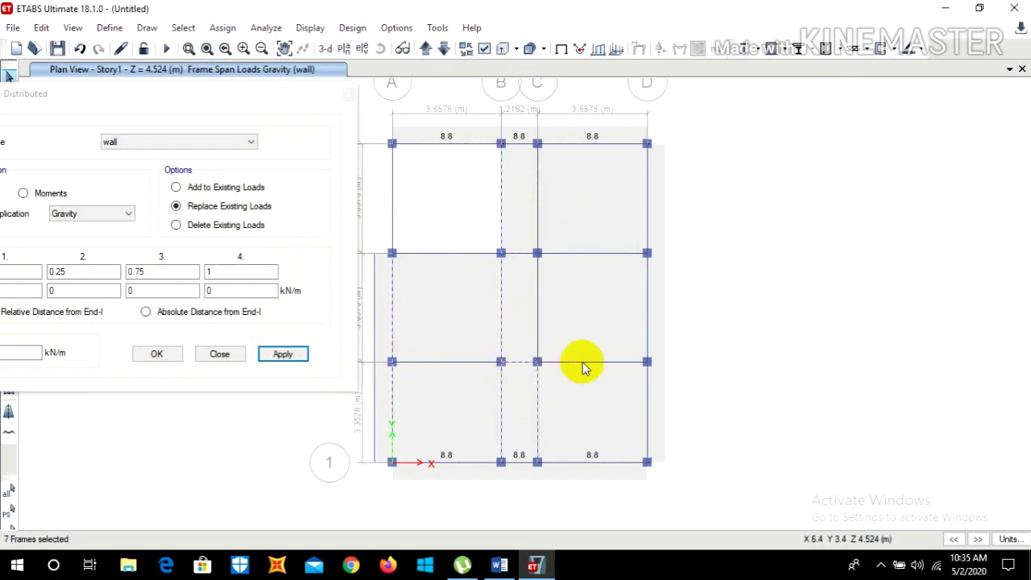
# Add the remaining Story1 wall beams on grid lines 2, 3 and A to the selection and assign a uniform wall load of 6 kN/m.
pyautogui.click(585, 254)
pyautogui.click(471, 256)
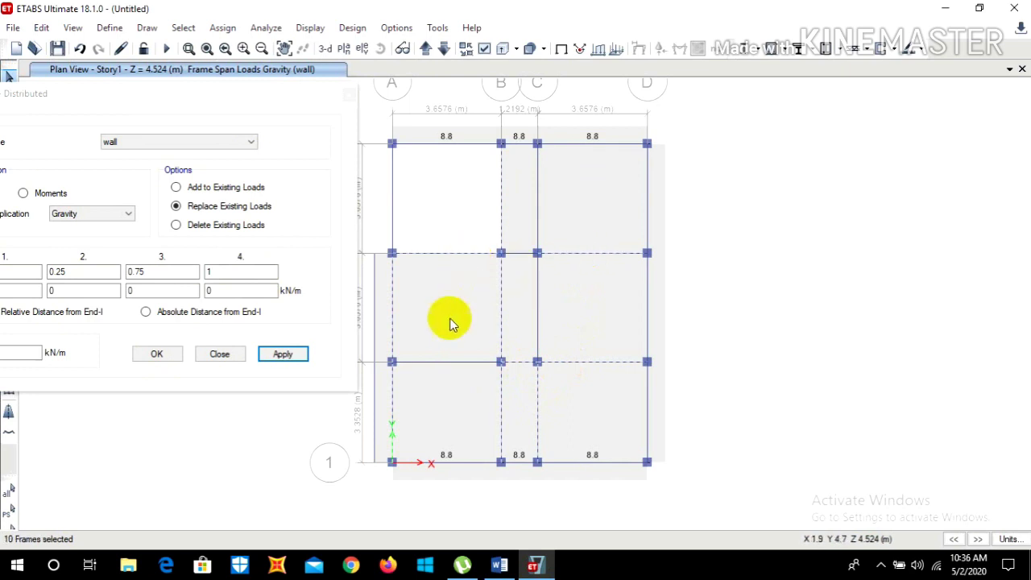
pyautogui.click(440, 363)
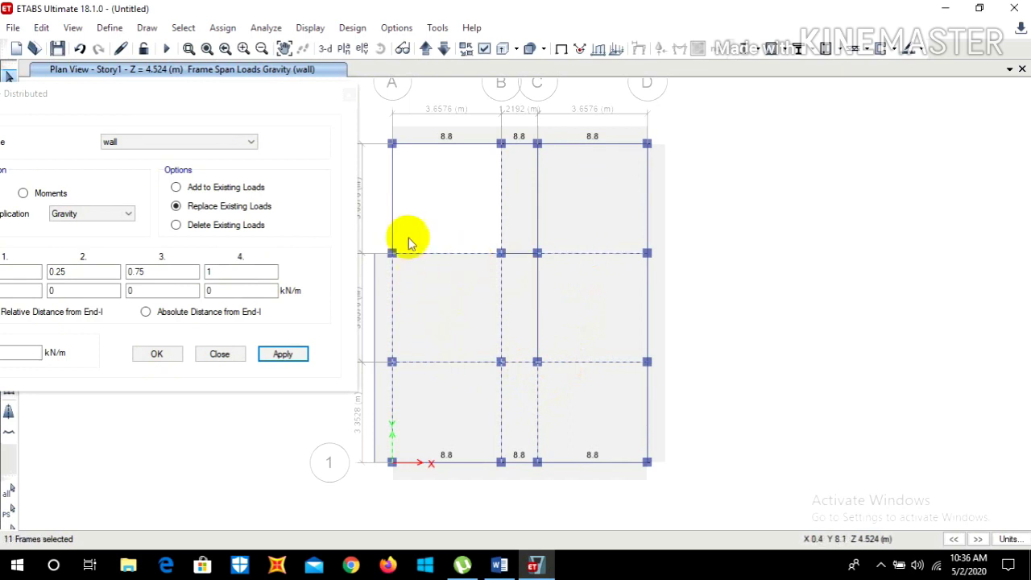
pyautogui.click(393, 201)
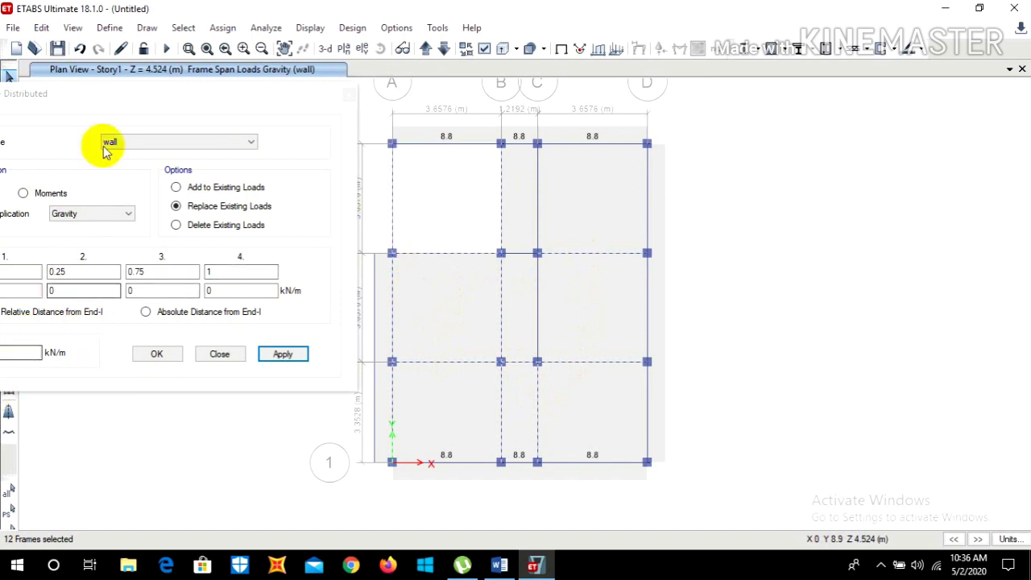
pyautogui.moveTo(123, 100); pyautogui.dragTo(202, 90)
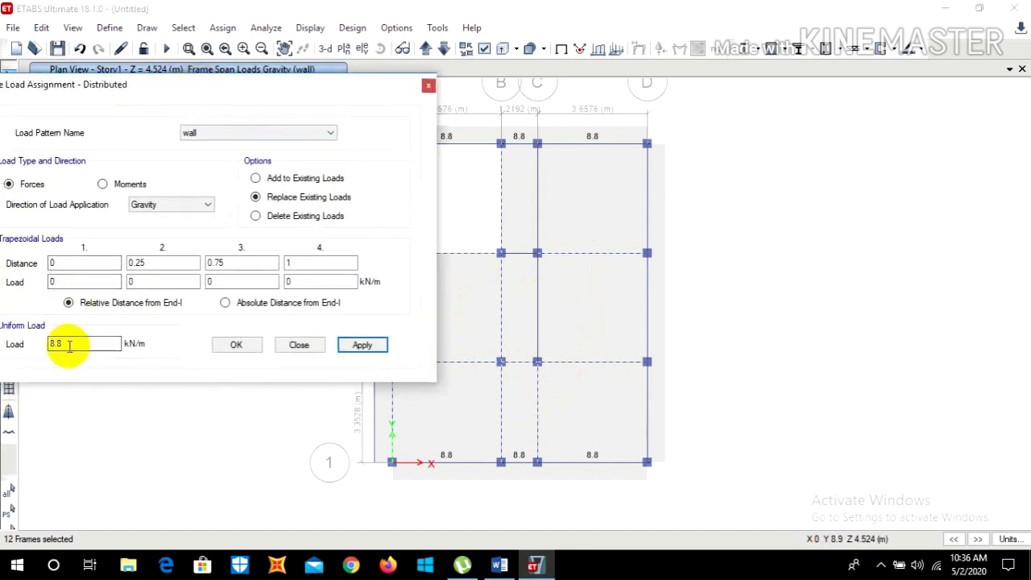
pyautogui.doubleClick(50, 343)
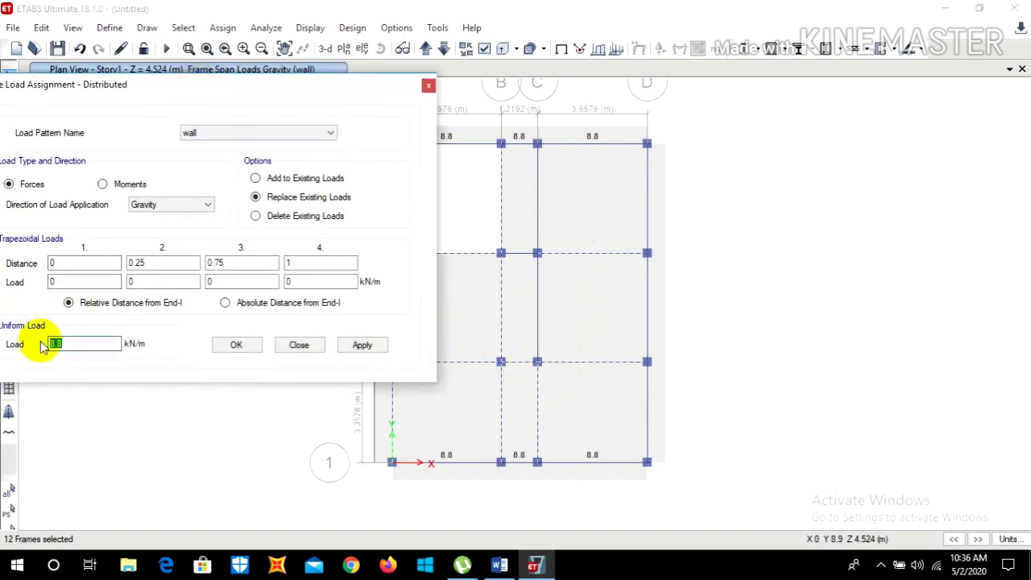
pyautogui.write('6')
pyautogui.click(362, 345)
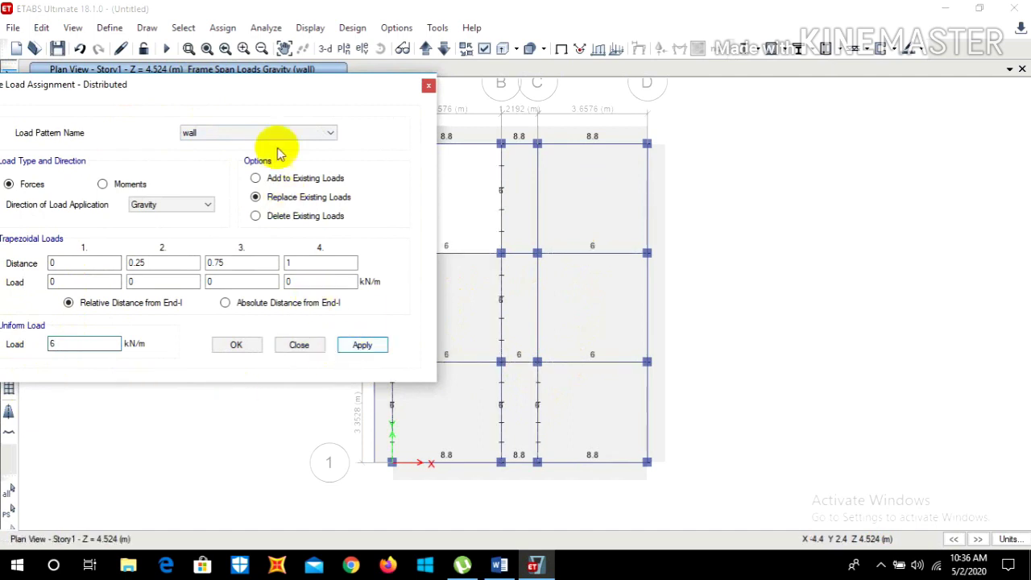
# Go up to the Story2 plan and select all beams on grid lines 4 and 3 and those running between these two lines.
pyautogui.moveTo(276, 86); pyautogui.dragTo(158, 95)
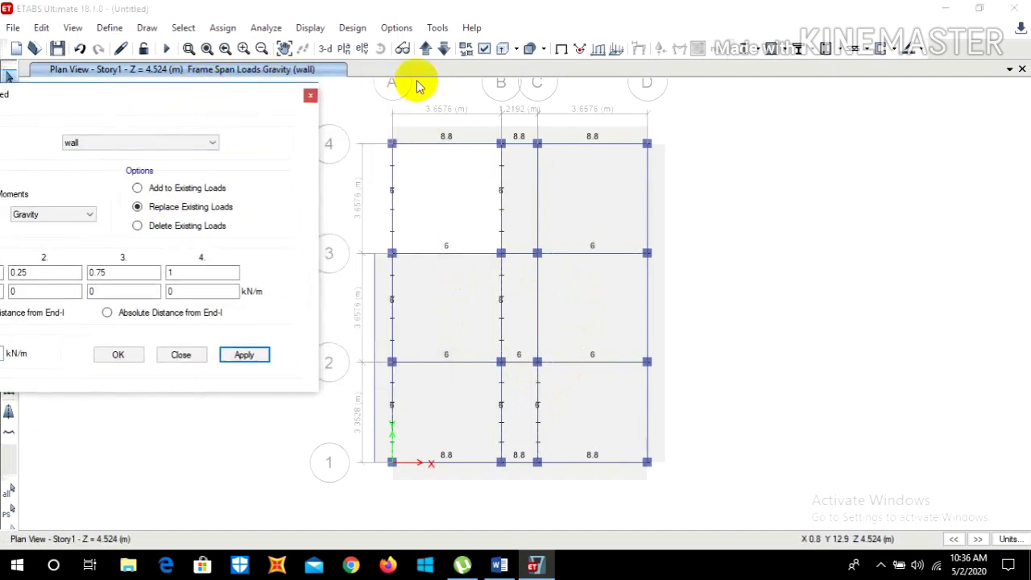
pyautogui.click(434, 52)
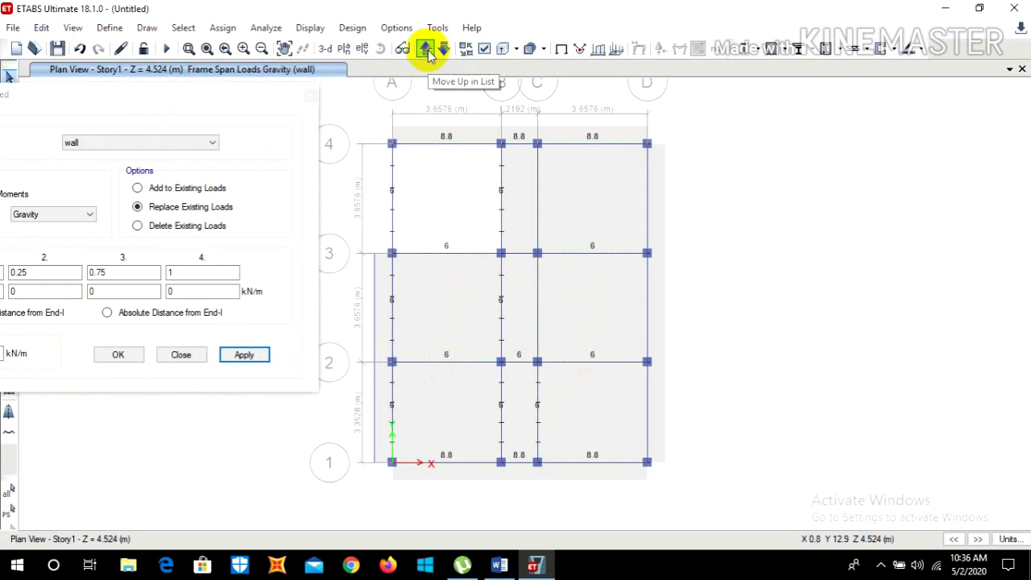
pyautogui.click(427, 51)
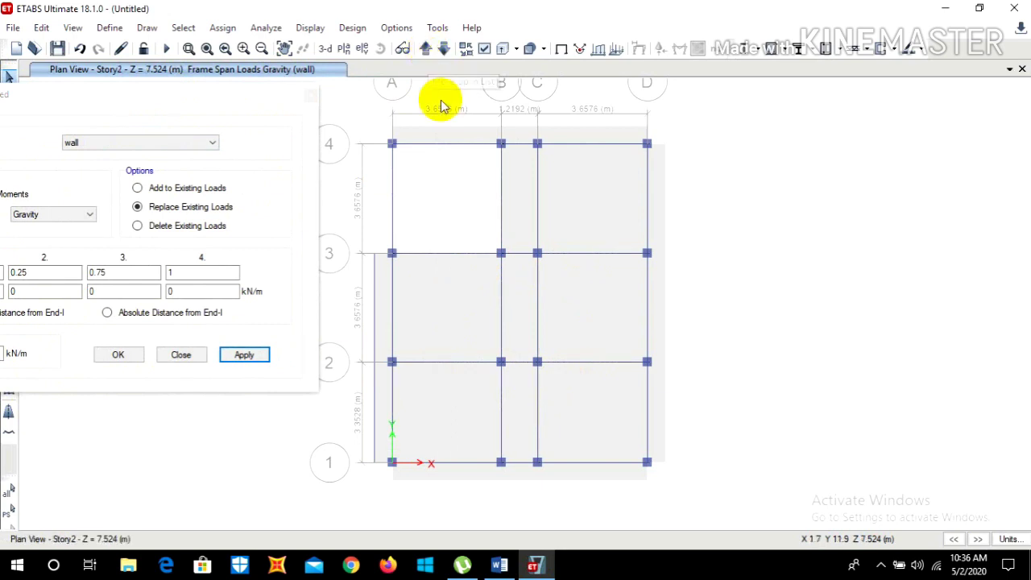
pyautogui.click(452, 145)
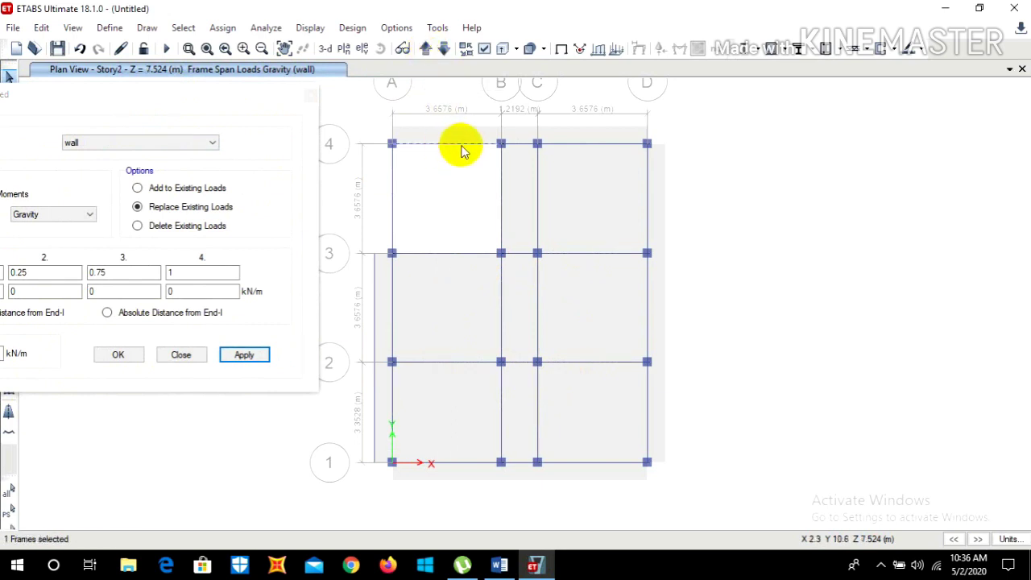
pyautogui.click(516, 145)
pyautogui.click(595, 145)
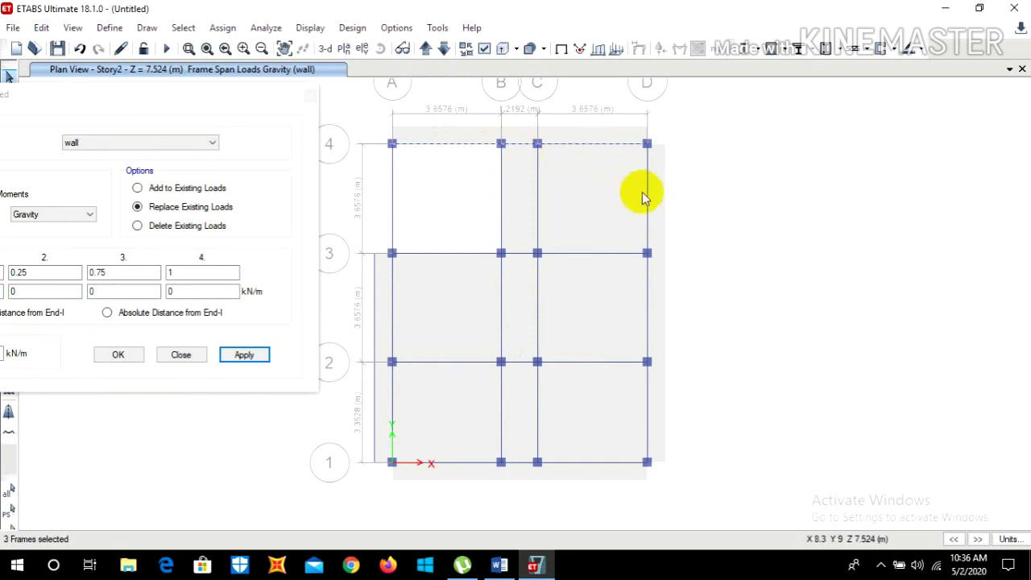
pyautogui.click(648, 200)
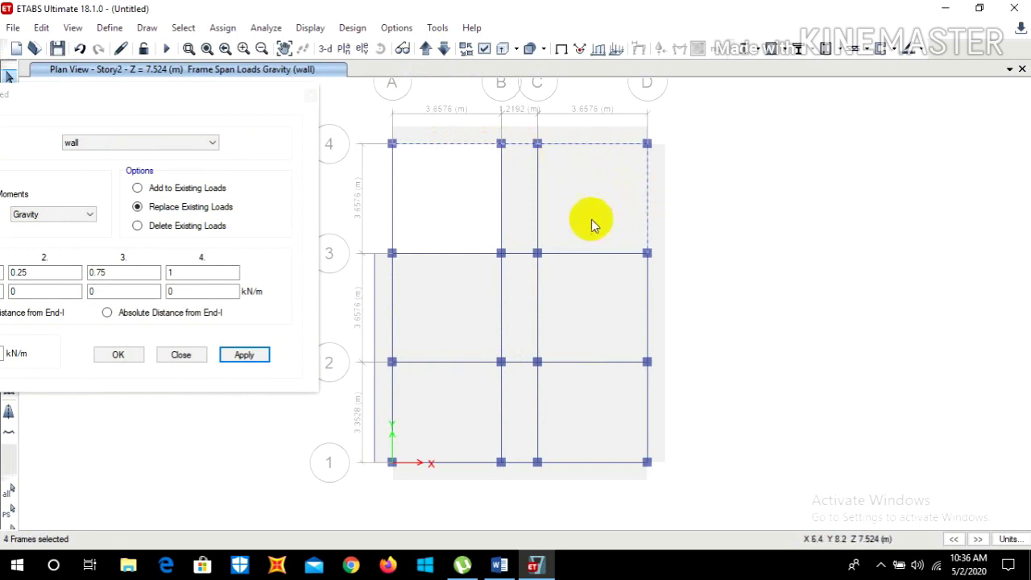
pyautogui.click(538, 201)
pyautogui.click(502, 197)
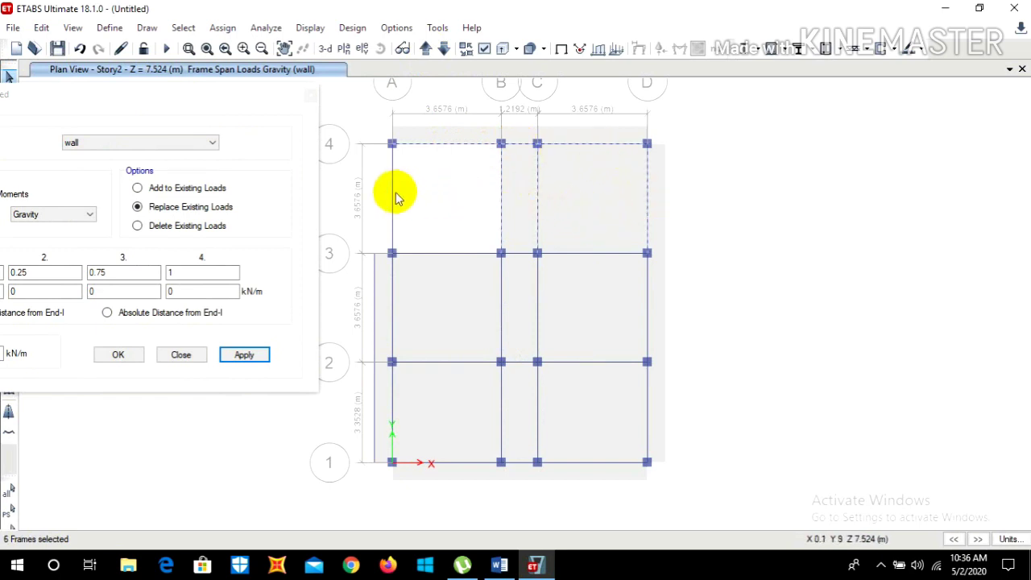
pyautogui.click(393, 199)
pyautogui.click(414, 255)
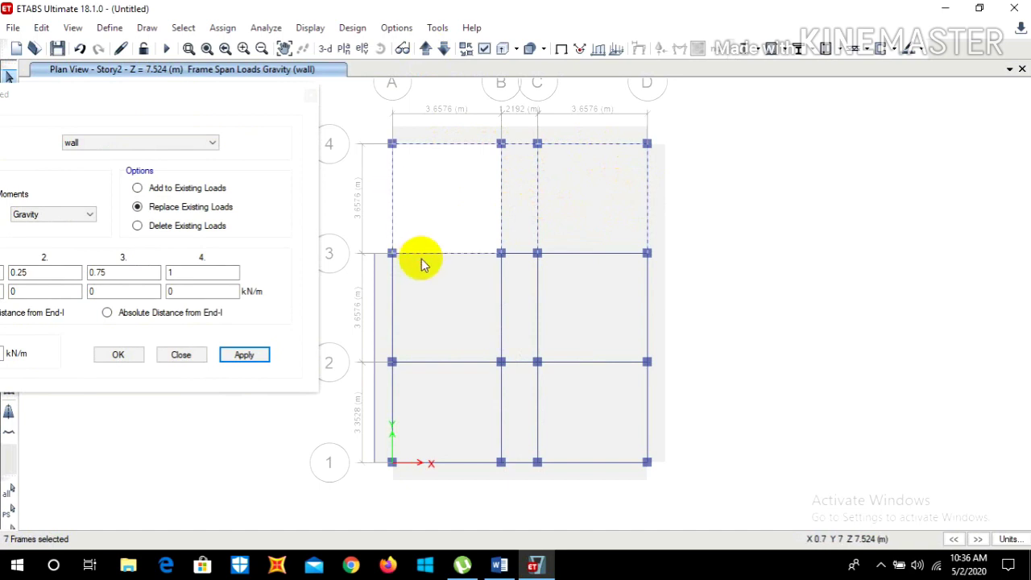
pyautogui.click(520, 254)
pyautogui.click(566, 254)
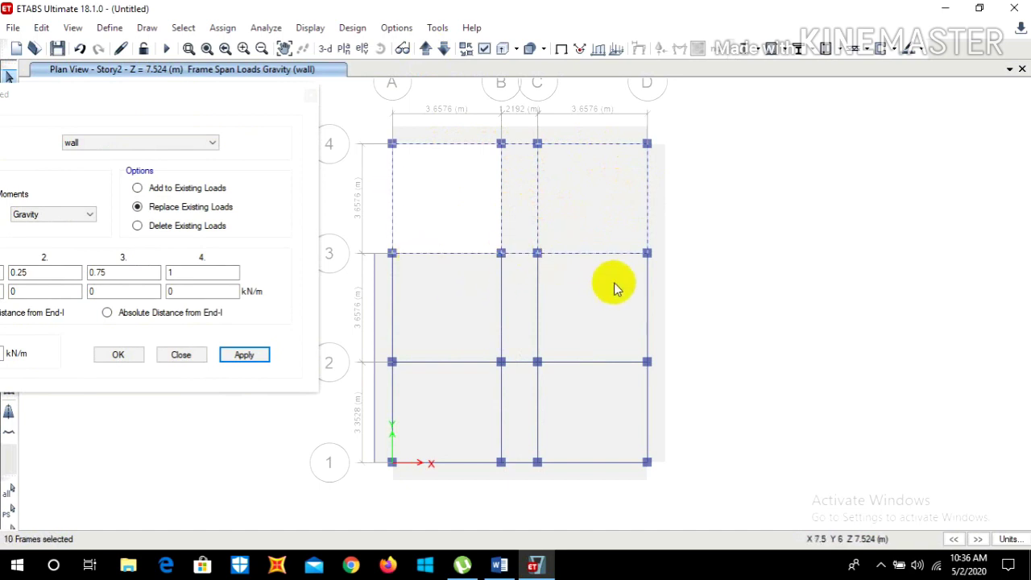
# Add the other Story2 beams except B–C on grid line 2 to the selection and apply the 6 kN/m wall load.
pyautogui.click(648, 305)
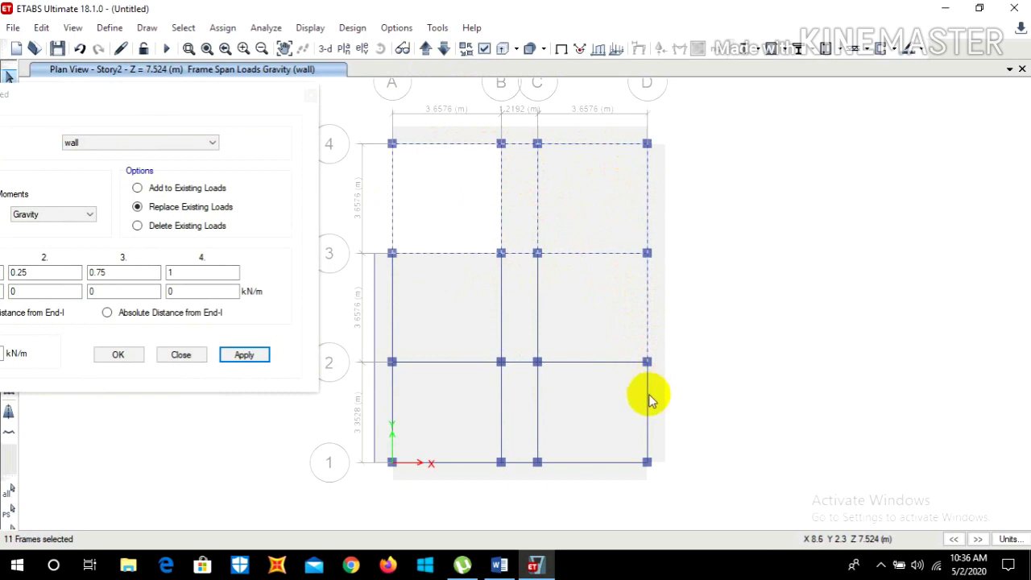
pyautogui.click(646, 403)
pyautogui.click(586, 464)
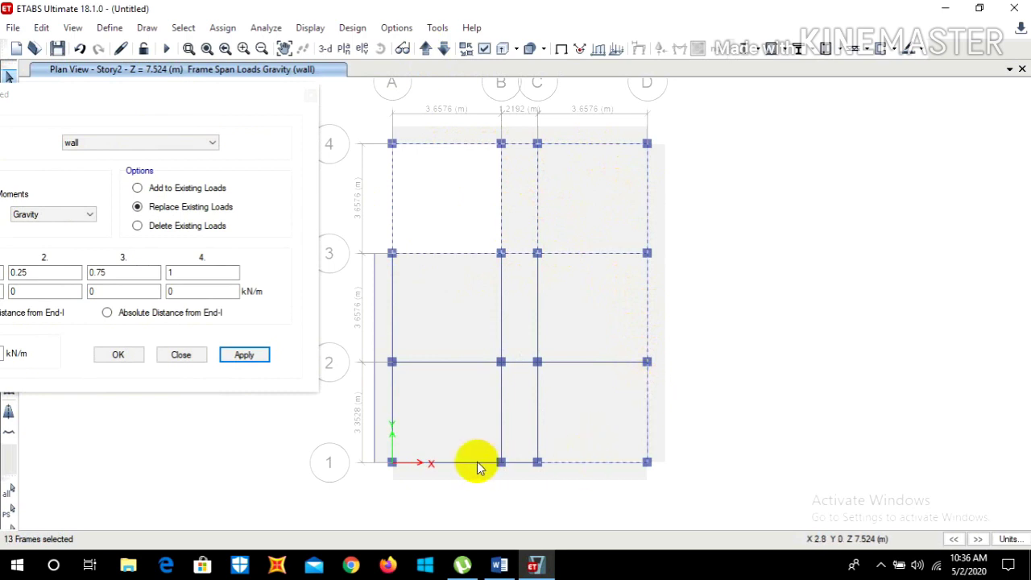
pyautogui.click(476, 464)
pyautogui.click(519, 464)
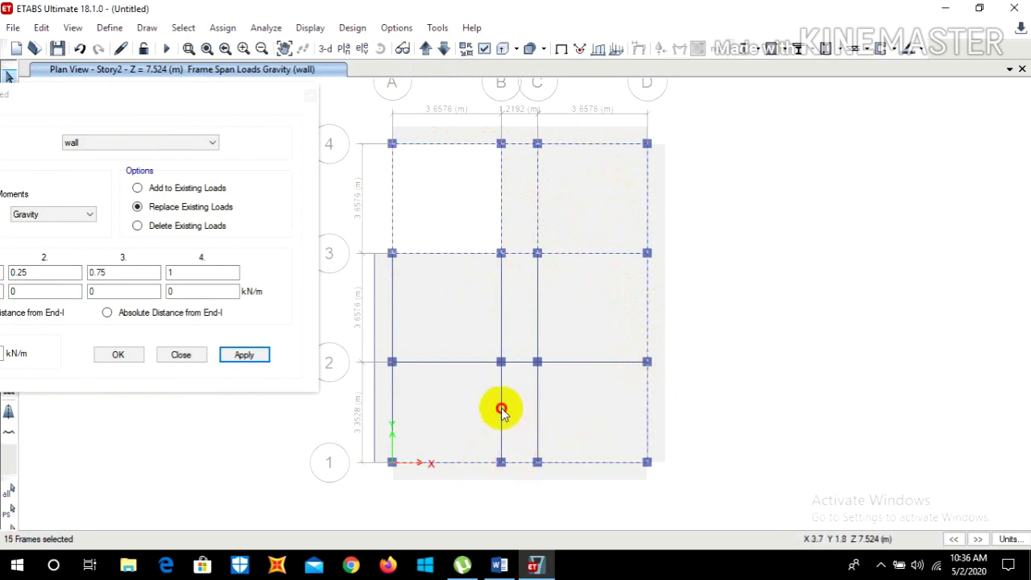
pyautogui.click(501, 411)
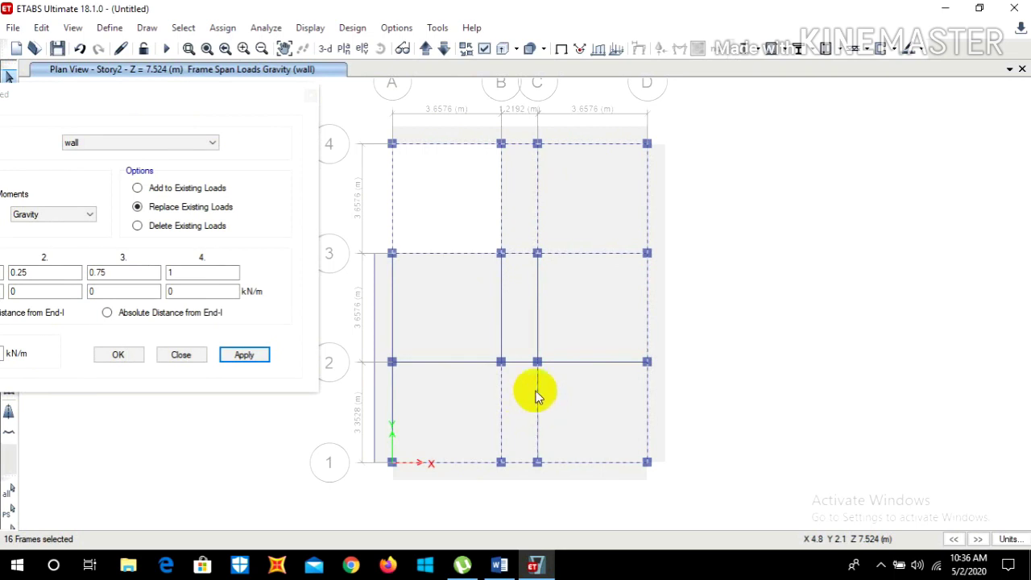
pyautogui.click(537, 390)
pyautogui.click(539, 332)
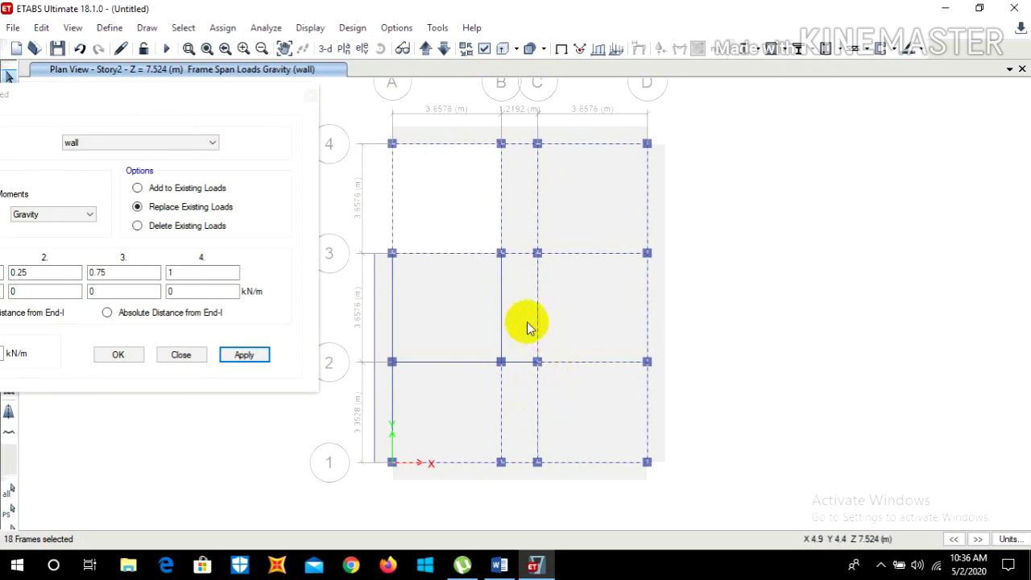
pyautogui.click(502, 317)
pyautogui.moveTo(424, 339); pyautogui.dragTo(451, 385)
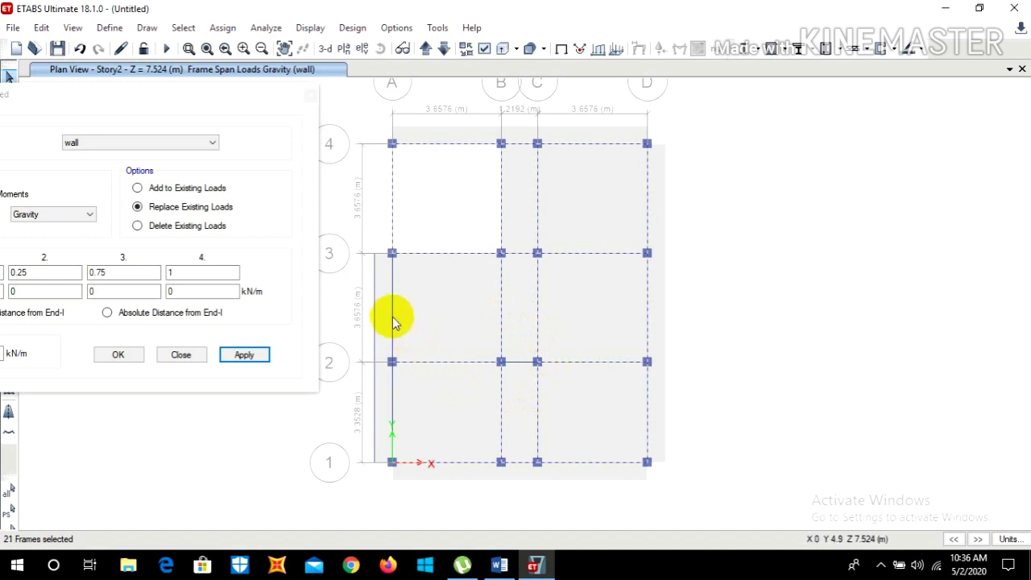
pyautogui.click(388, 400)
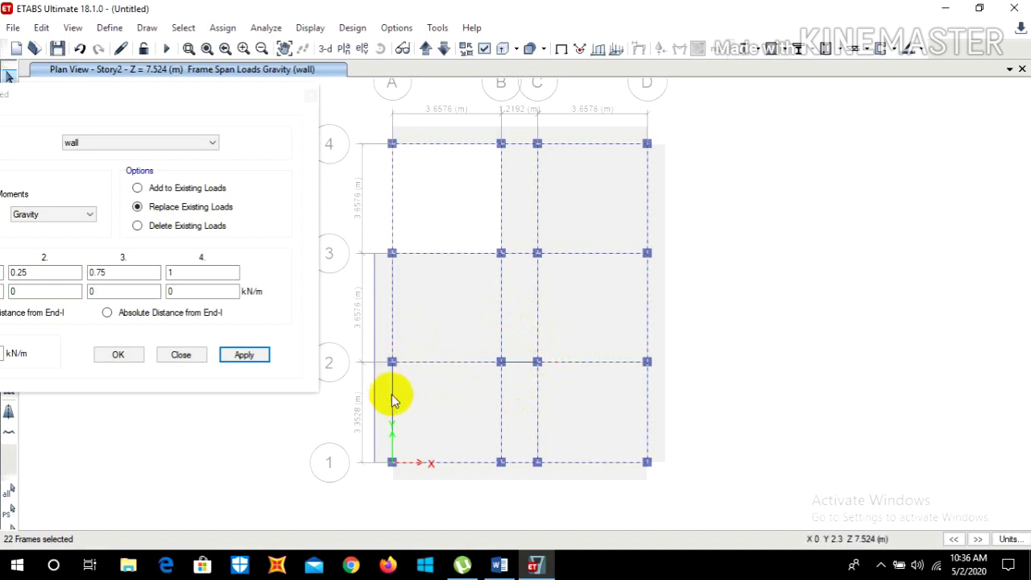
pyautogui.click(258, 356)
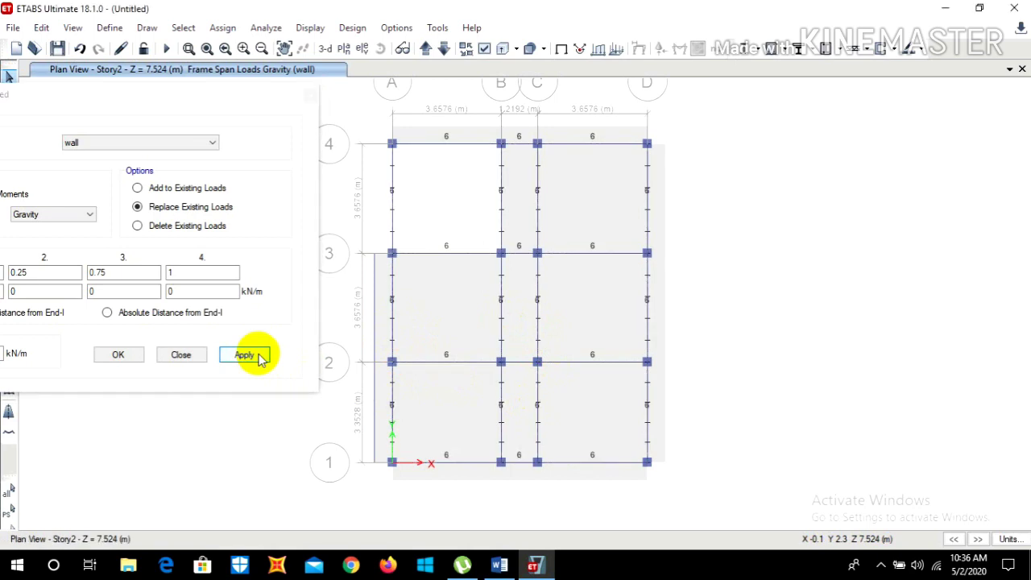
# Go up to the Story3 plan and select the line 4 beams, lines B, C and D in bay 3–4, line D in bay 2–3, and C–D on line 2.
pyautogui.click(425, 50)
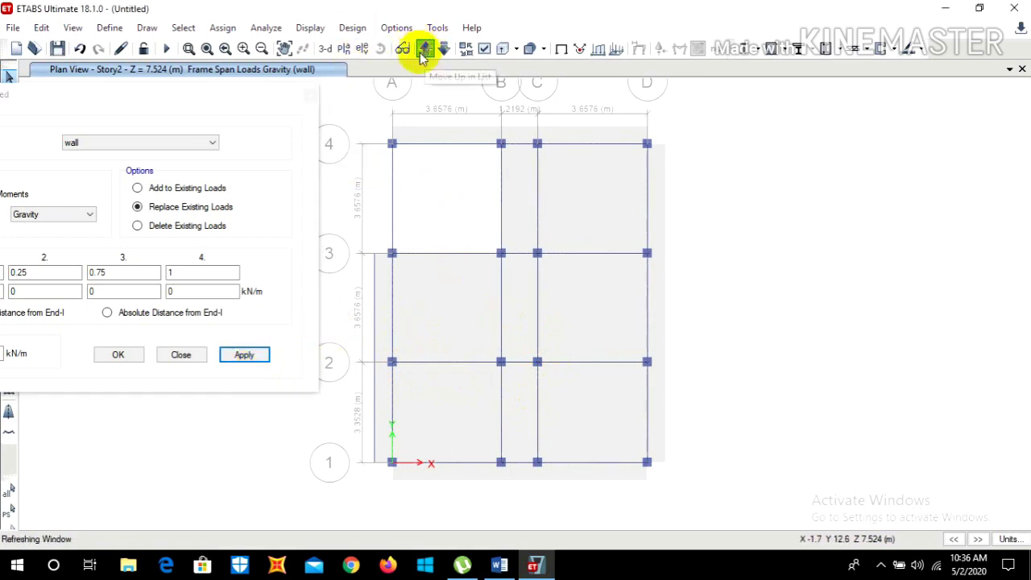
pyautogui.click(463, 145)
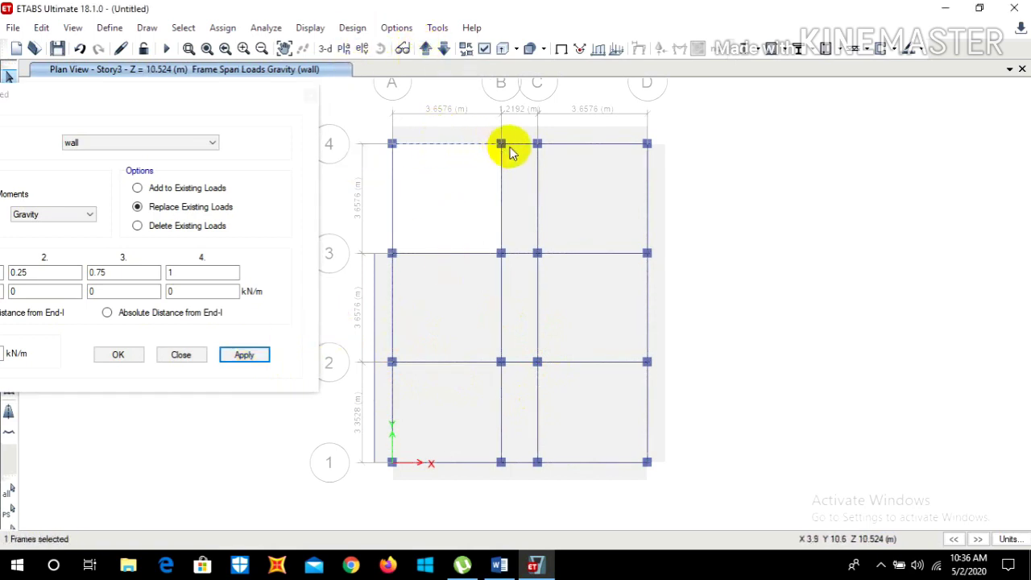
pyautogui.click(513, 150)
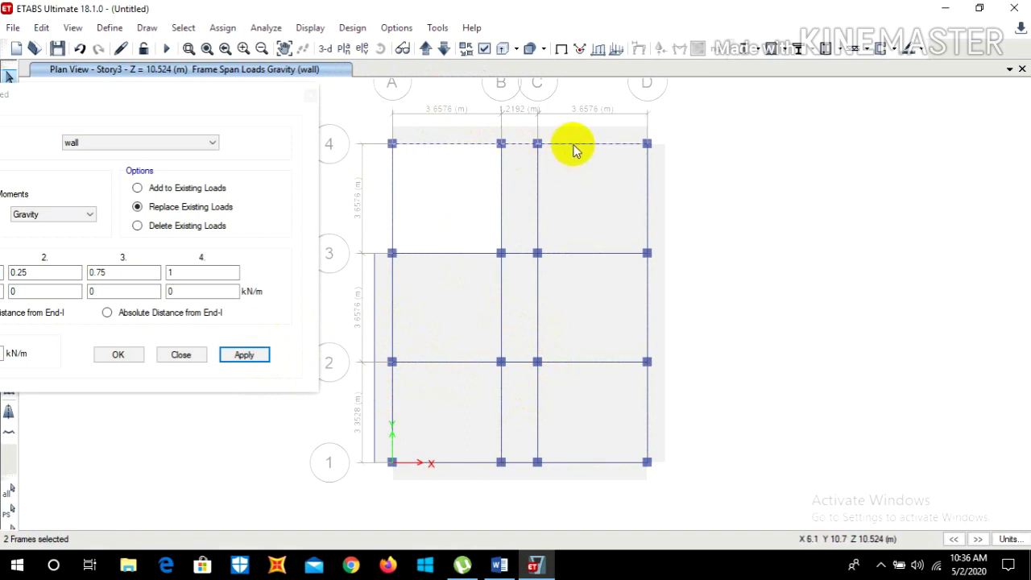
pyautogui.click(539, 179)
pyautogui.click(500, 186)
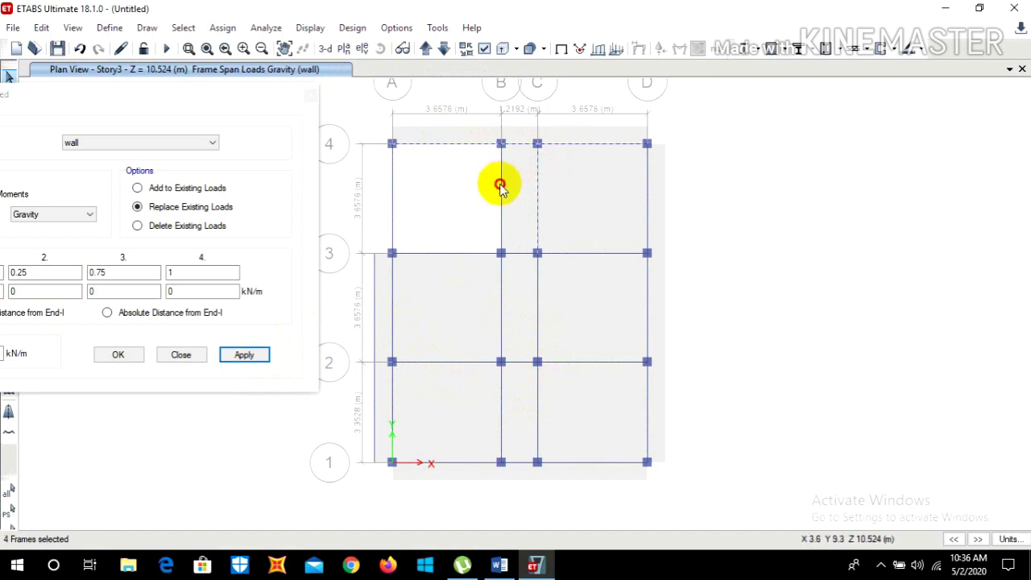
pyautogui.click(648, 187)
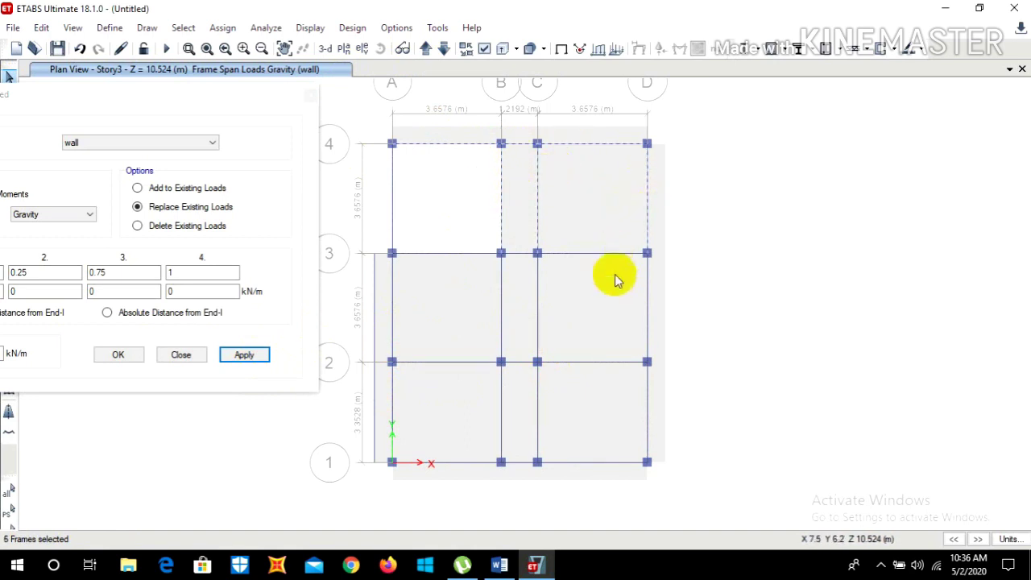
pyautogui.click(648, 298)
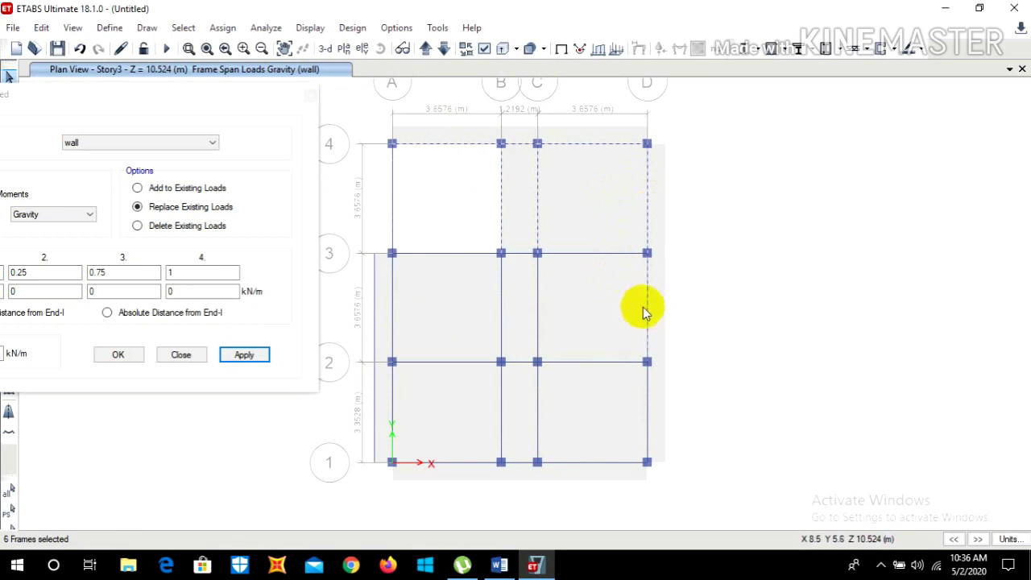
pyautogui.click(612, 362)
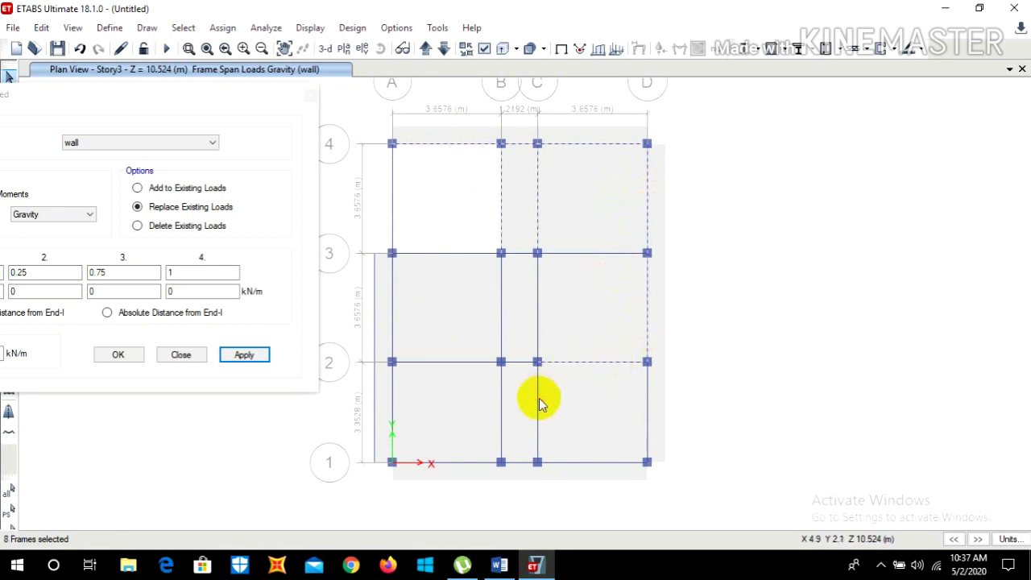
# Add the Story3 beams on line 1, in bay 1–2, on A–C in bay 2–3 and A–B on line 2, and apply the 6 kN/m wall load.
pyautogui.click(538, 399)
pyautogui.click(501, 414)
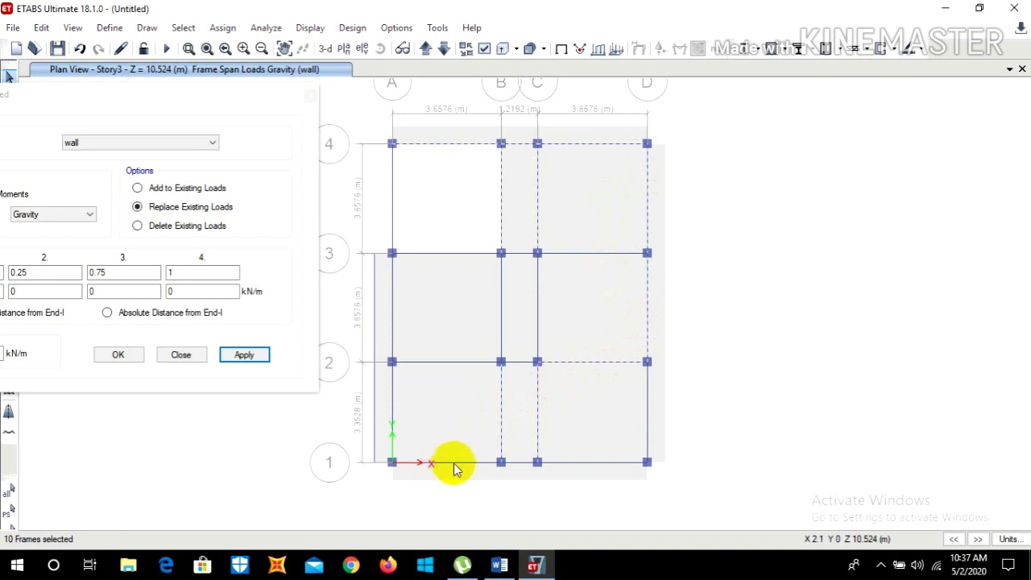
pyautogui.click(453, 461)
pyautogui.click(394, 401)
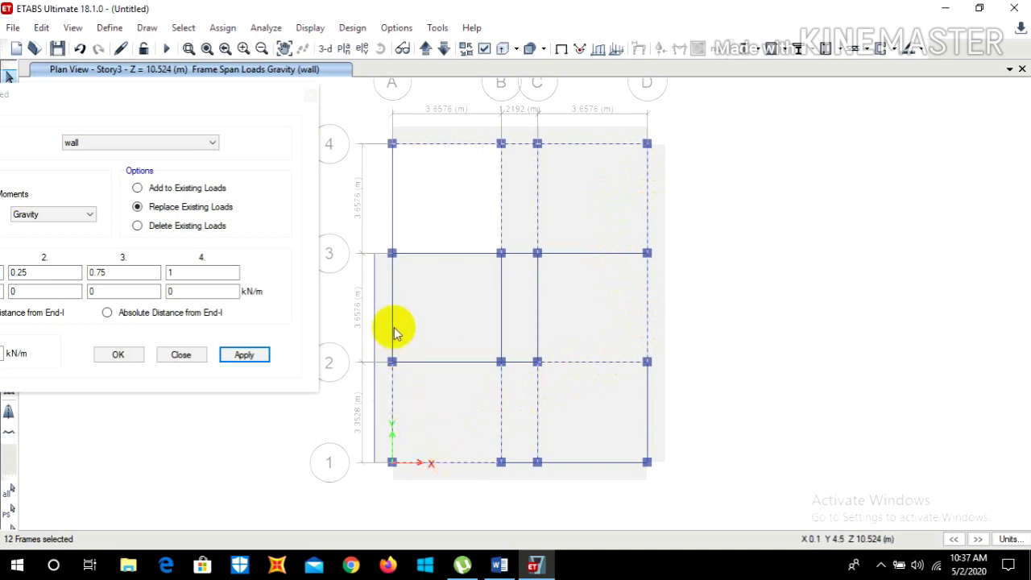
pyautogui.click(394, 328)
pyautogui.click(428, 362)
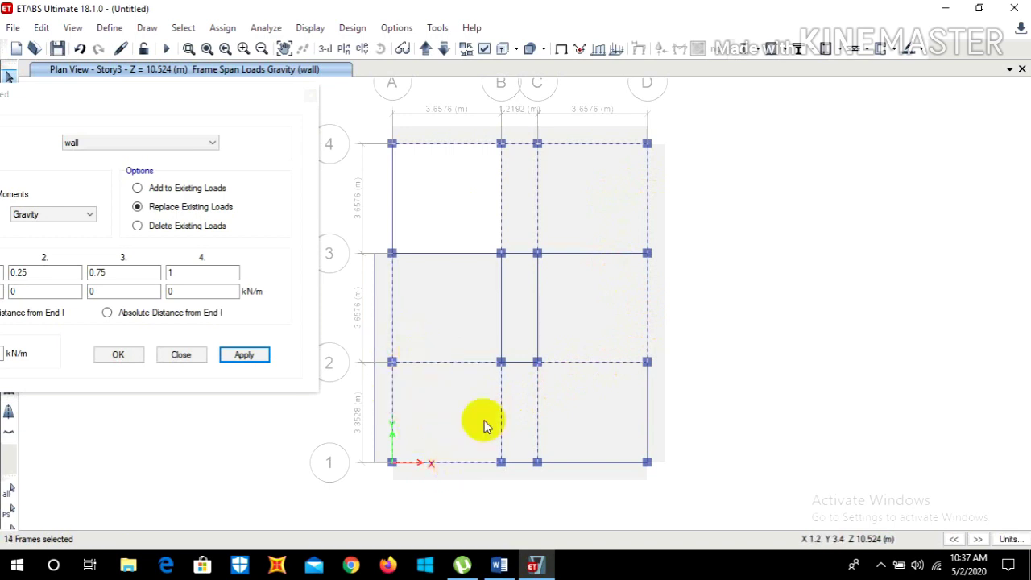
pyautogui.click(580, 464)
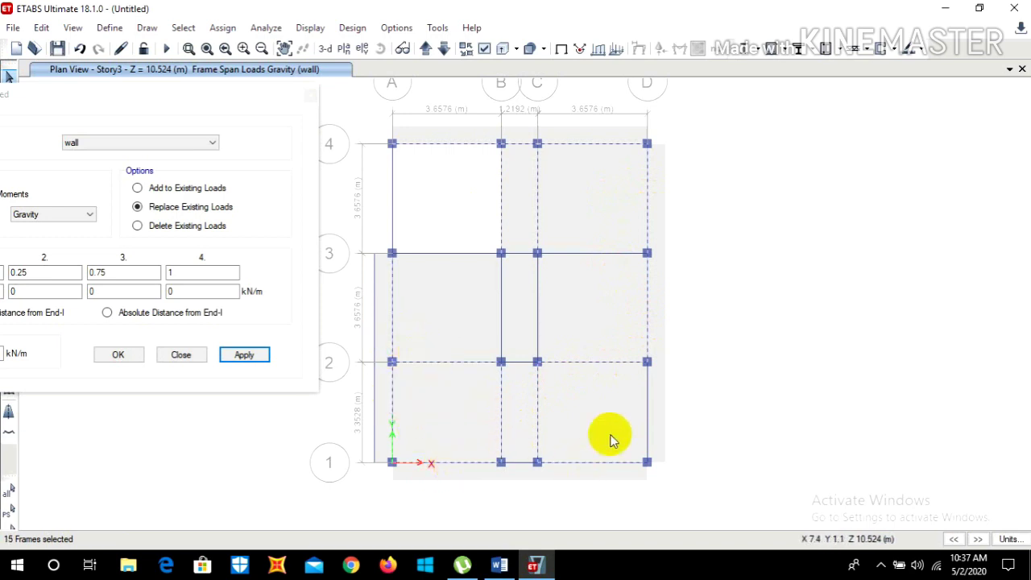
pyautogui.click(521, 464)
pyautogui.click(538, 309)
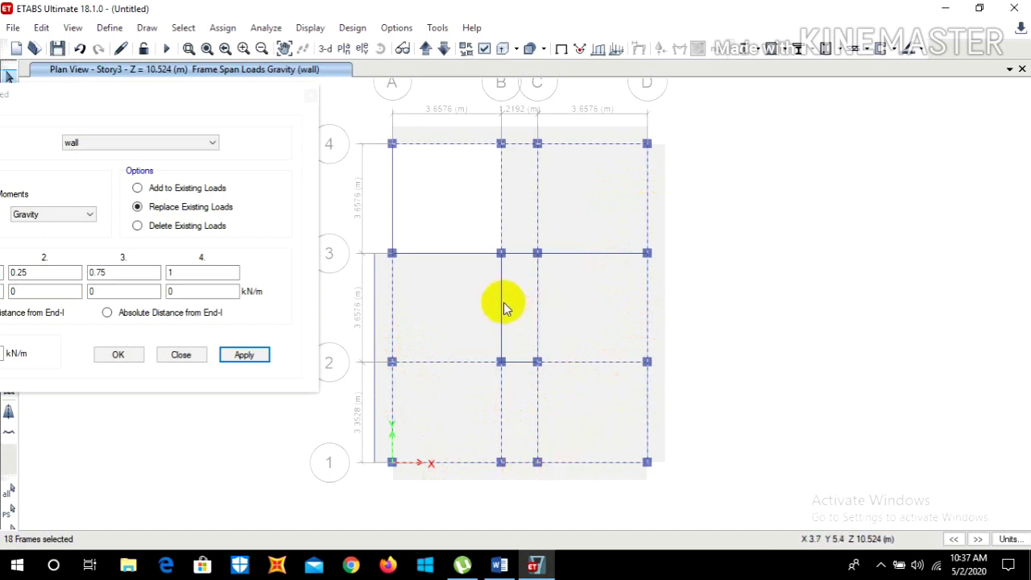
pyautogui.click(244, 354)
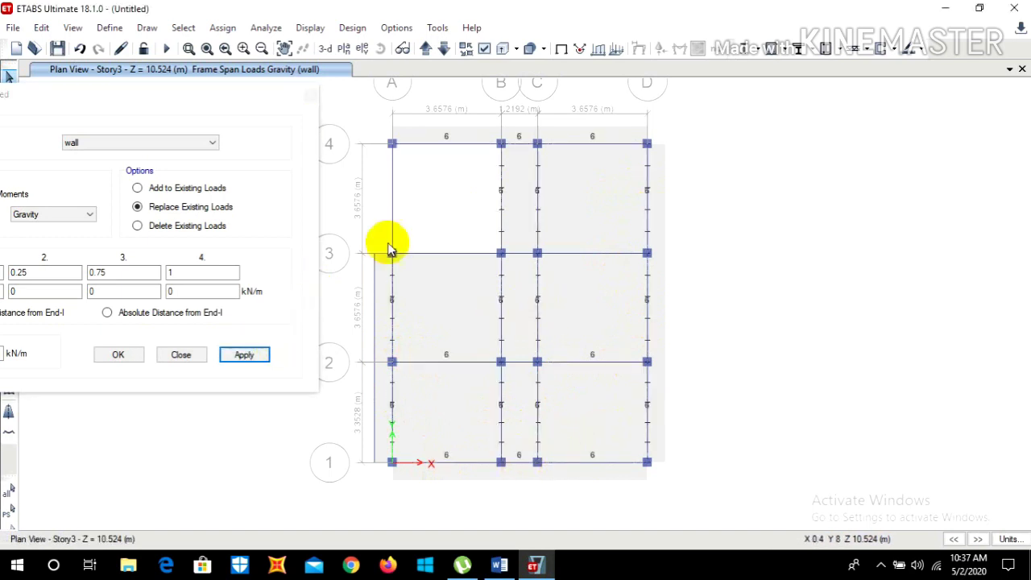
# Go up to the Story4 plan and assign a uniform wall load of 3 kN/m to the four perimeter beams.
pyautogui.click(426, 48)
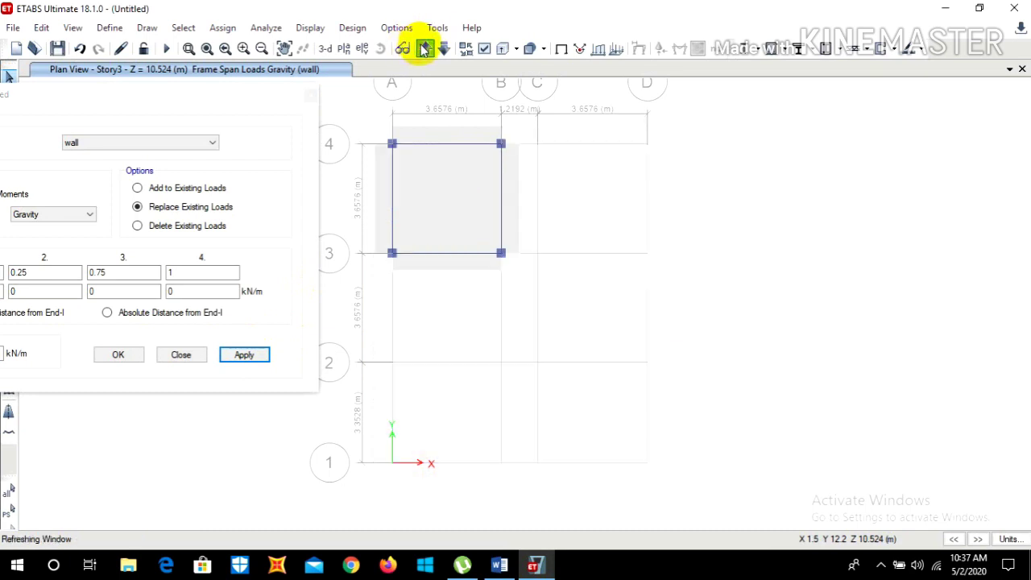
pyautogui.click(454, 145)
pyautogui.click(393, 187)
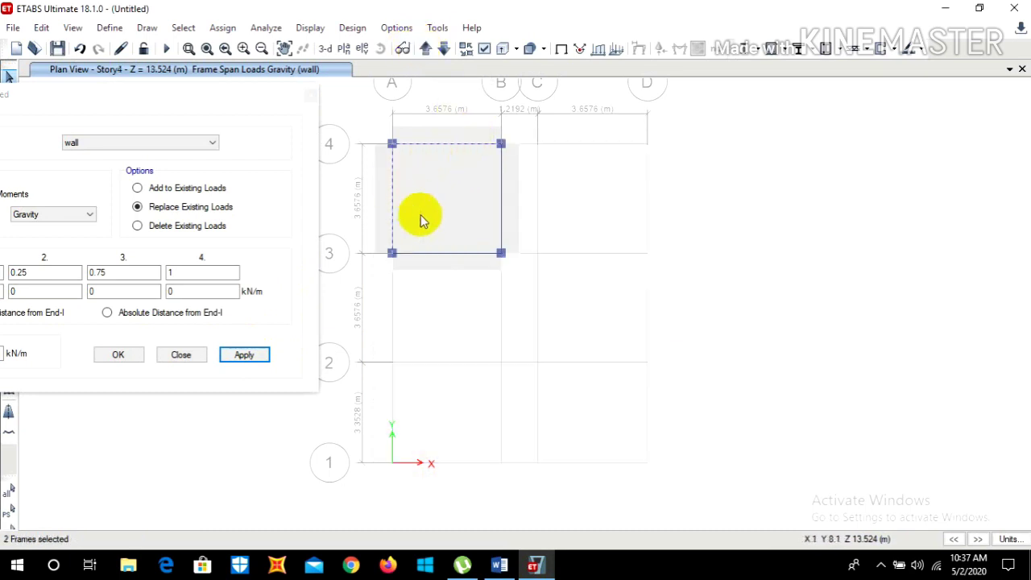
pyautogui.click(434, 257)
pyautogui.click(499, 192)
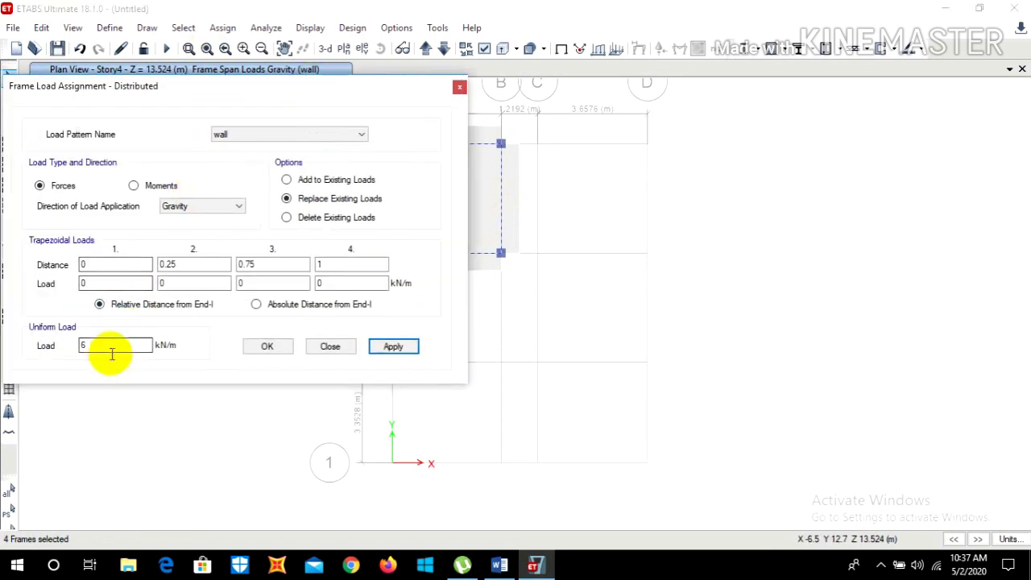
pyautogui.doubleClick(98, 347)
pyautogui.write('6')
pyautogui.moveTo(98, 347); pyautogui.dragTo(80, 344)
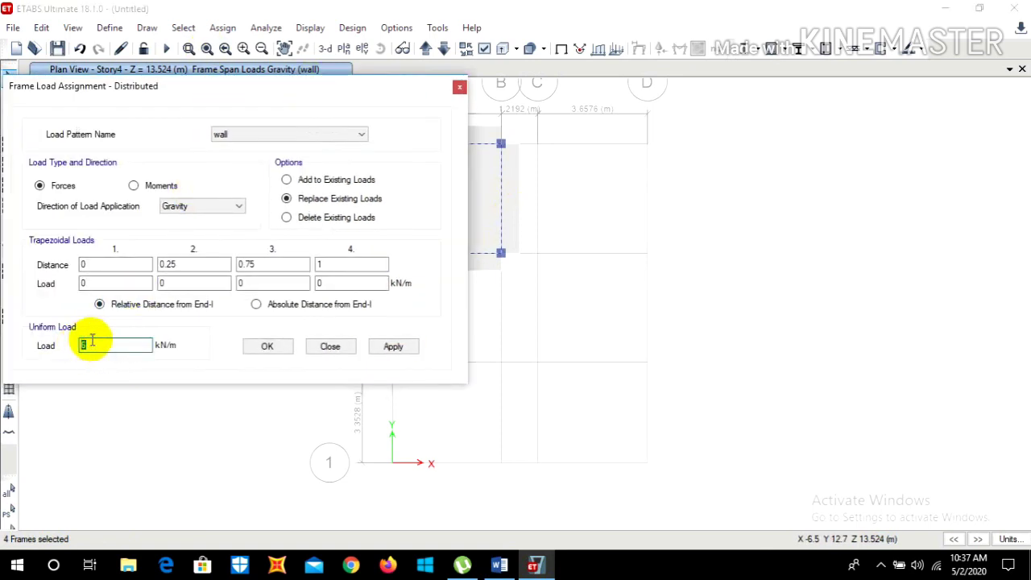
pyautogui.write('3')
pyautogui.click(395, 347)
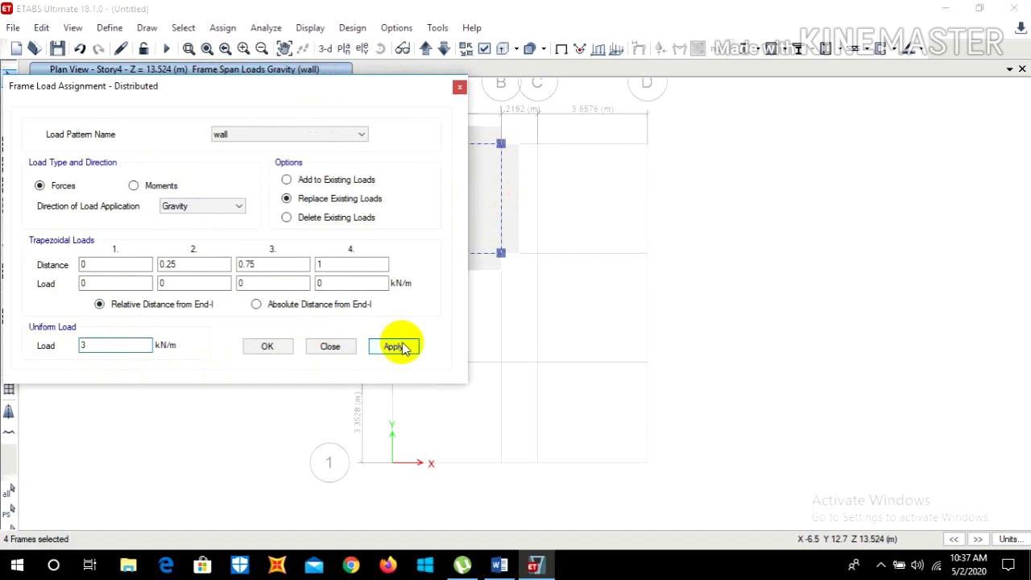
pyautogui.click(267, 348)
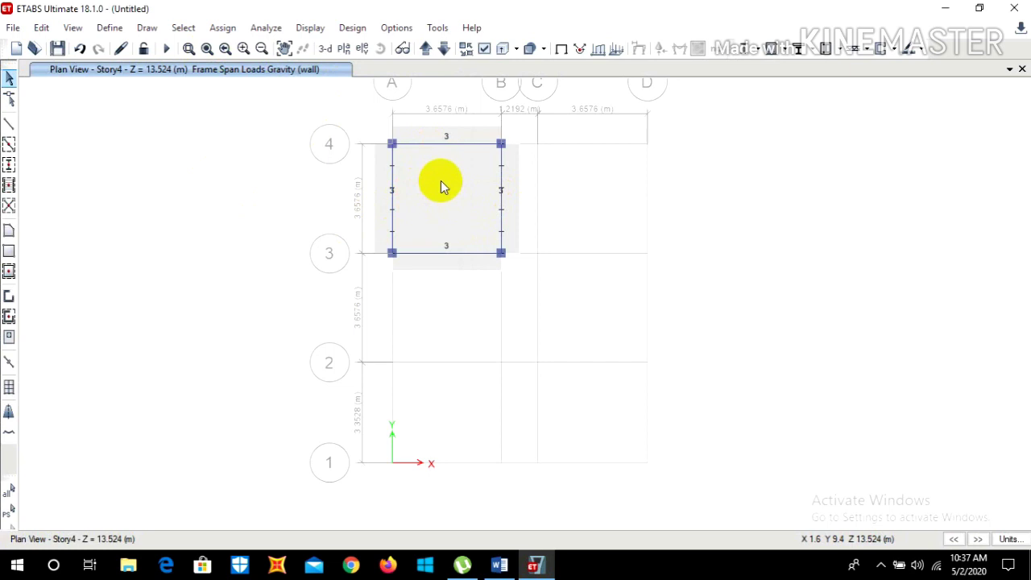
pyautogui.click(441, 183)
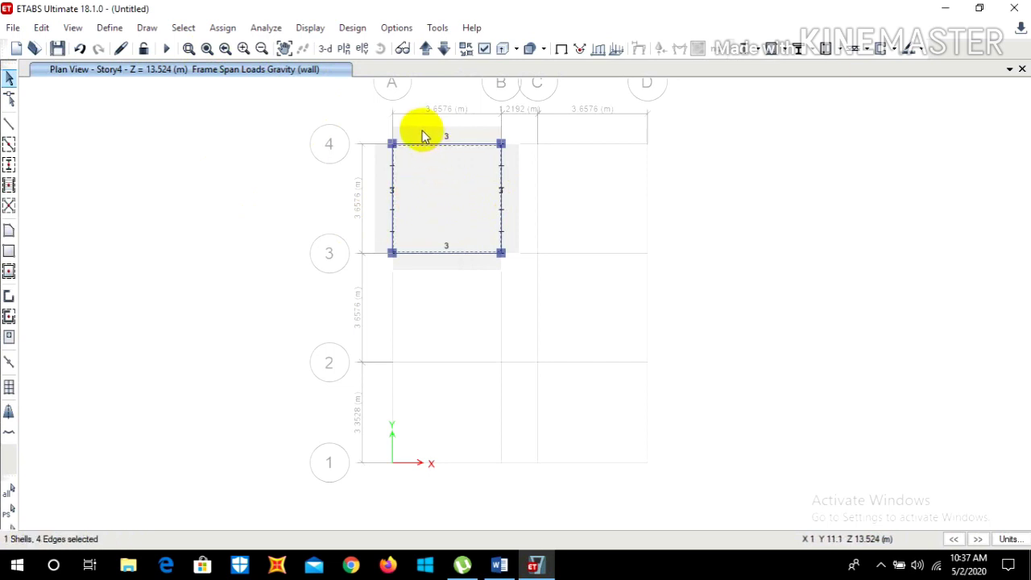
pyautogui.click(235, 29)
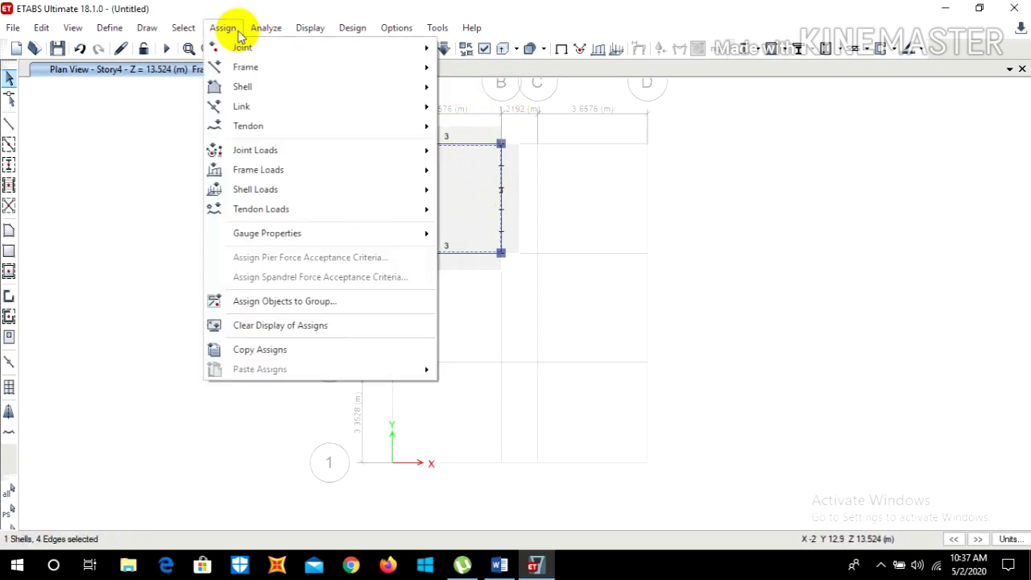
pyautogui.click(165, 184)
# Go down to the Story3 plan and delete the two frame lines along the slab edge outside grid line A.
pyautogui.click(443, 50)
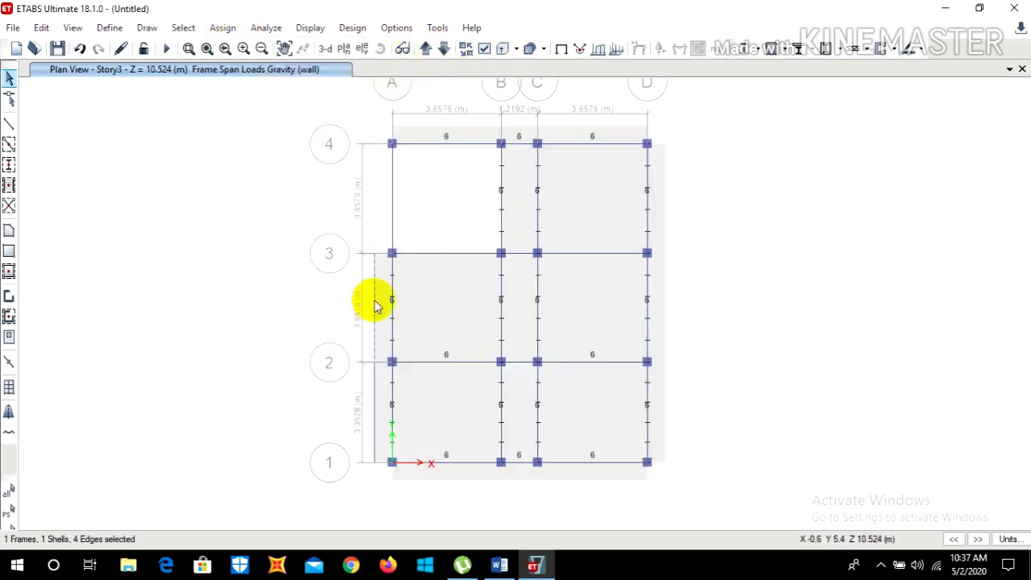
pyautogui.click(373, 299)
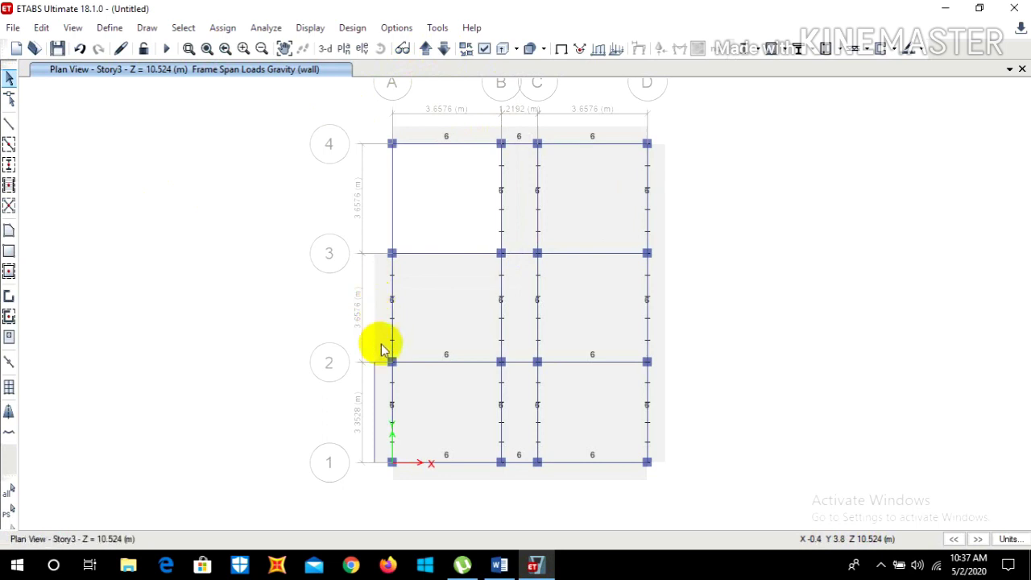
pyautogui.click(377, 388)
# On the Story2 plan, delete the two slab-edge frame lines outside grid line A in bays 2–3 and 1–2.
pyautogui.click(443, 49)
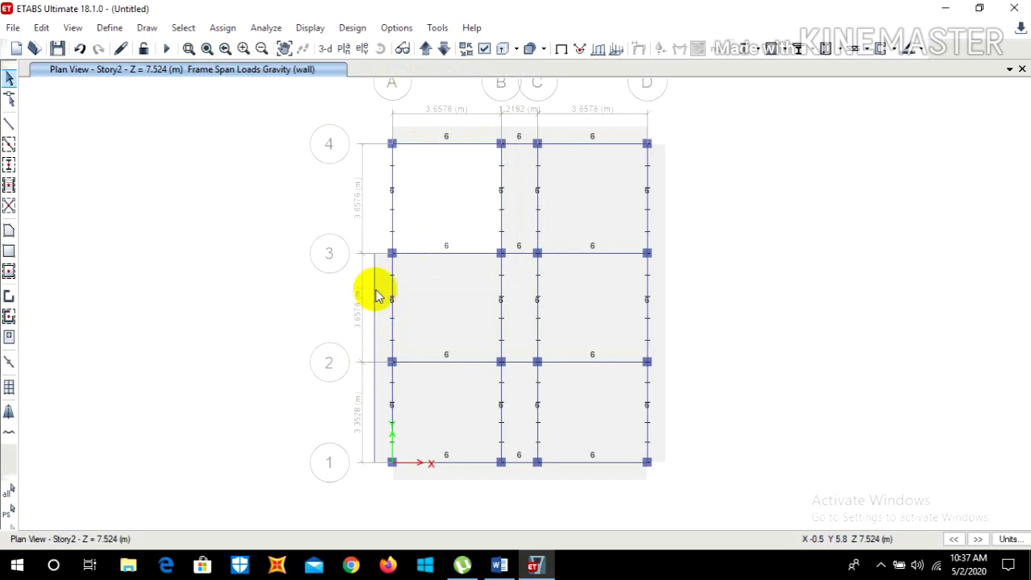
pyautogui.click(374, 298)
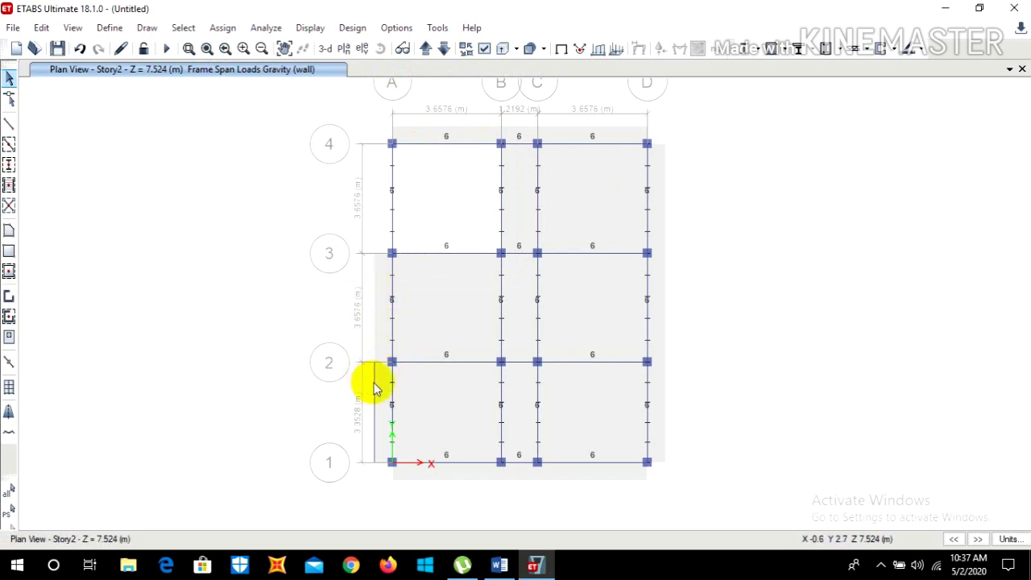
pyautogui.click(373, 383)
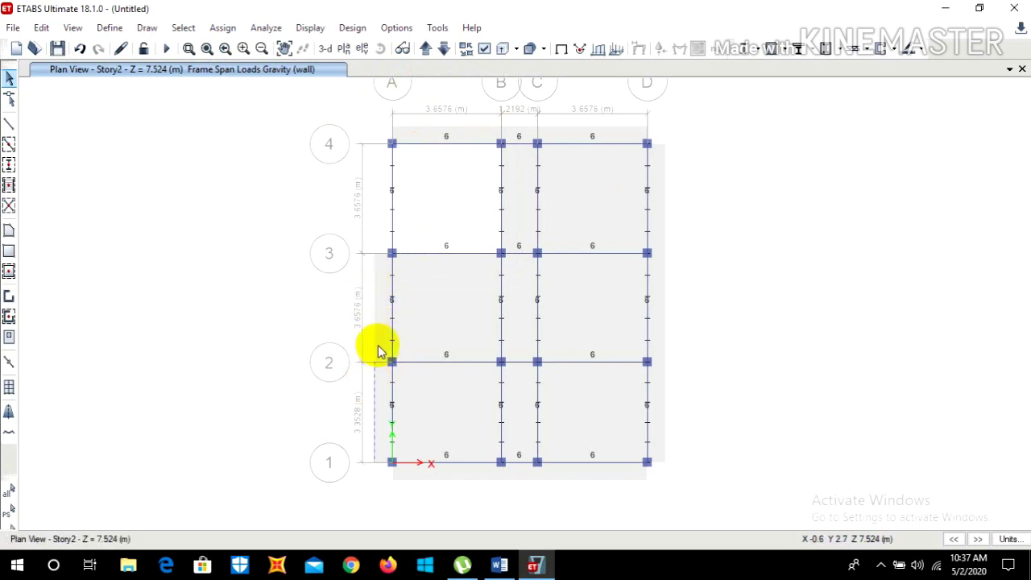
# Delete the same slab-edge frame lines outside grid line A on the Story1 plan and check the ground floor plan.
pyautogui.click(443, 49)
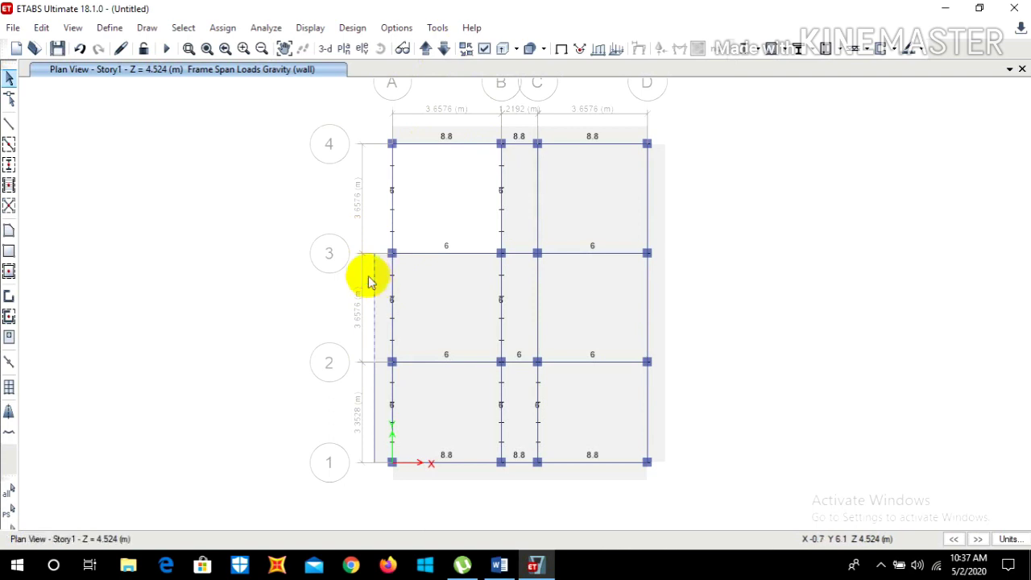
pyautogui.press('Delete')
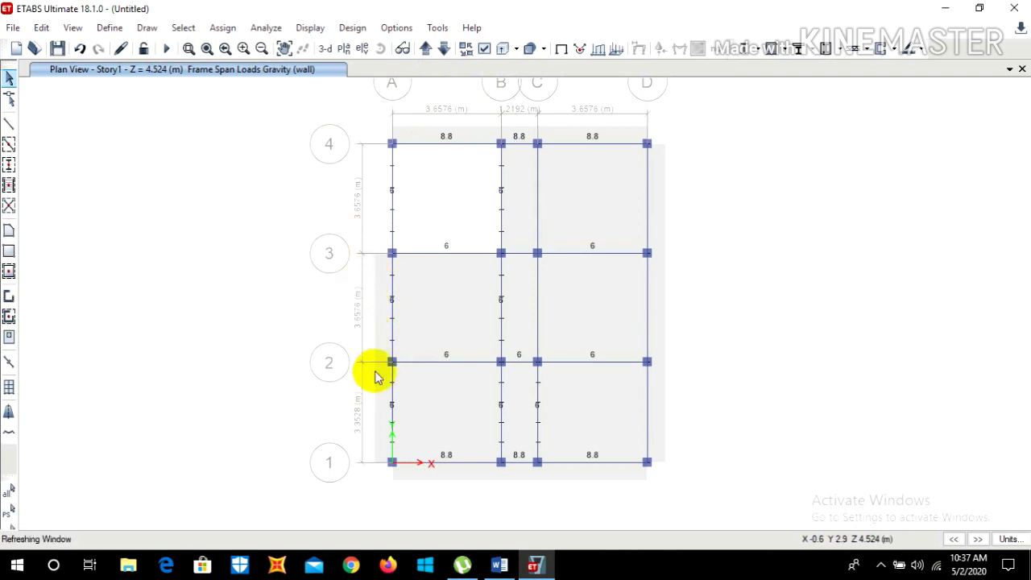
pyautogui.click(443, 49)
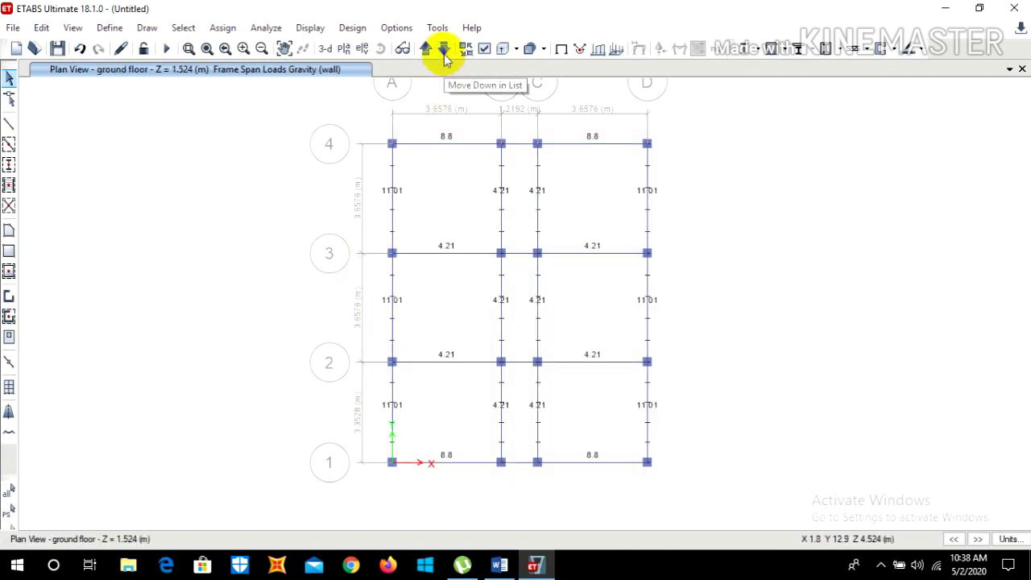
# Return to the Story1 plan and select the A–B slabs between lines 1 and 3 and the C–D slabs between lines 1 and 4.
pyautogui.click(425, 49)
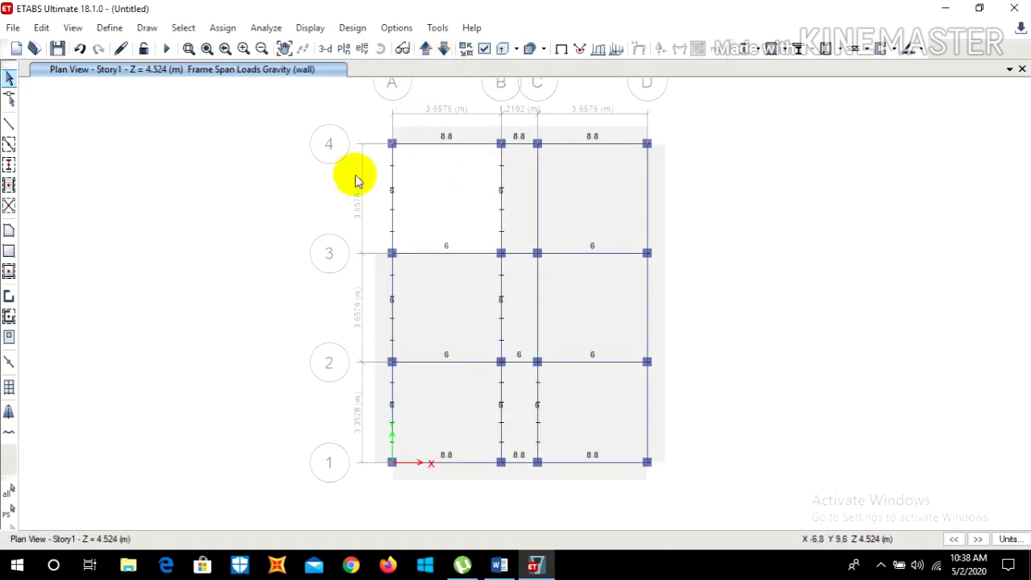
pyautogui.click(437, 298)
pyautogui.click(448, 411)
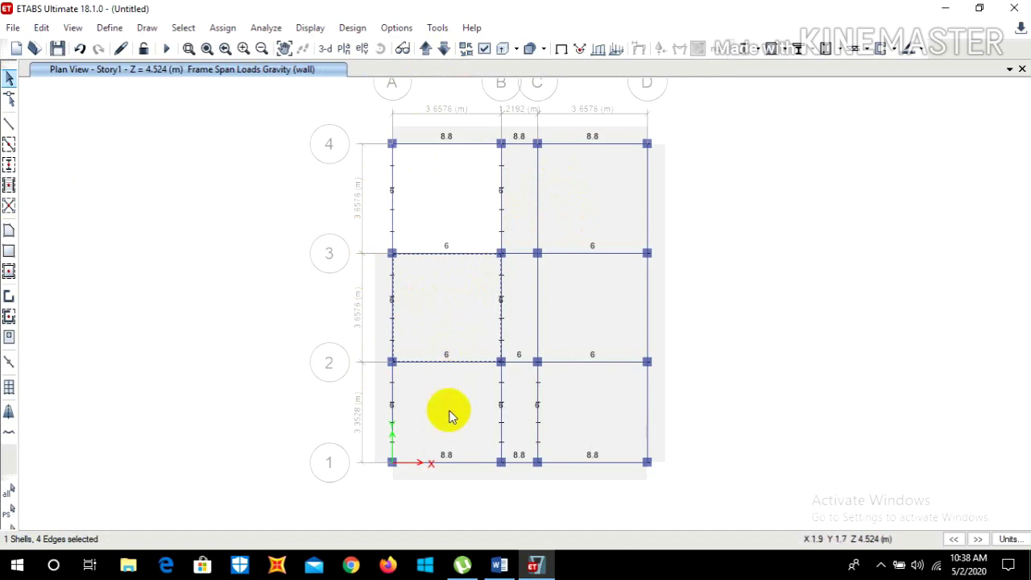
pyautogui.click(556, 403)
pyautogui.click(553, 311)
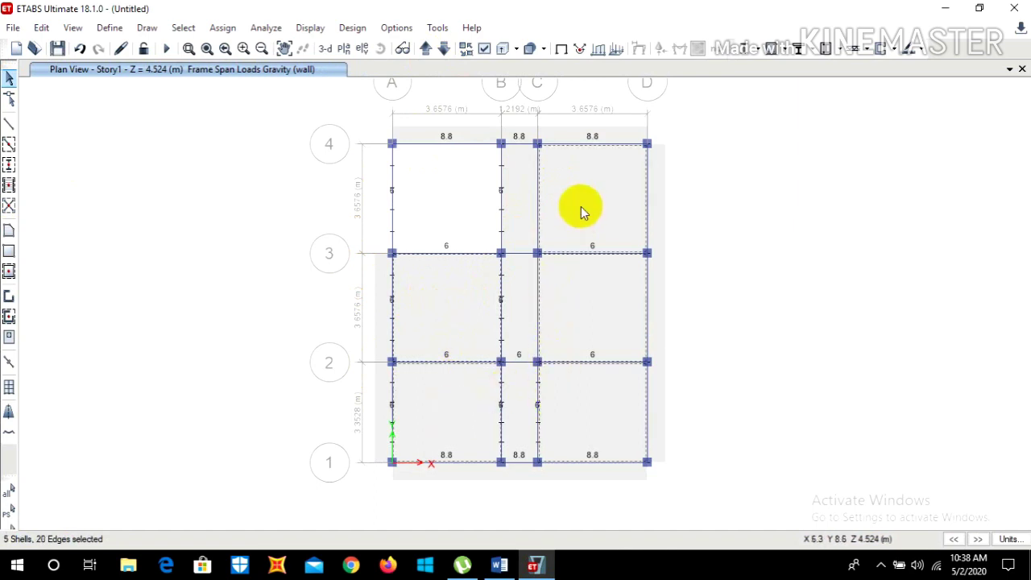
# Assign the selected Story1 slabs a uniform shell load of 2 kN/m² in the Live load pattern, replacing existing loads.
pyautogui.click(233, 30)
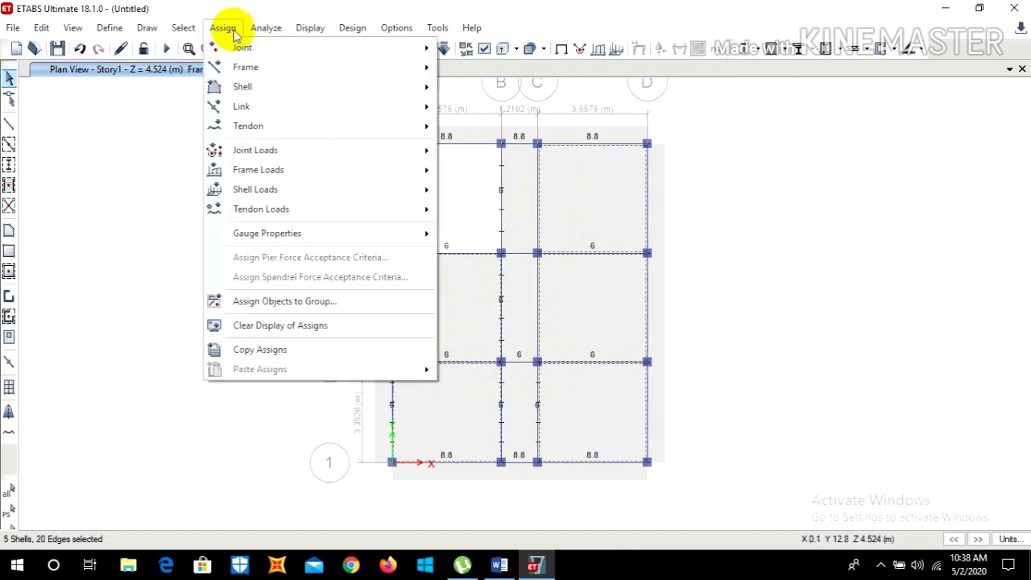
pyautogui.moveTo(263, 174)
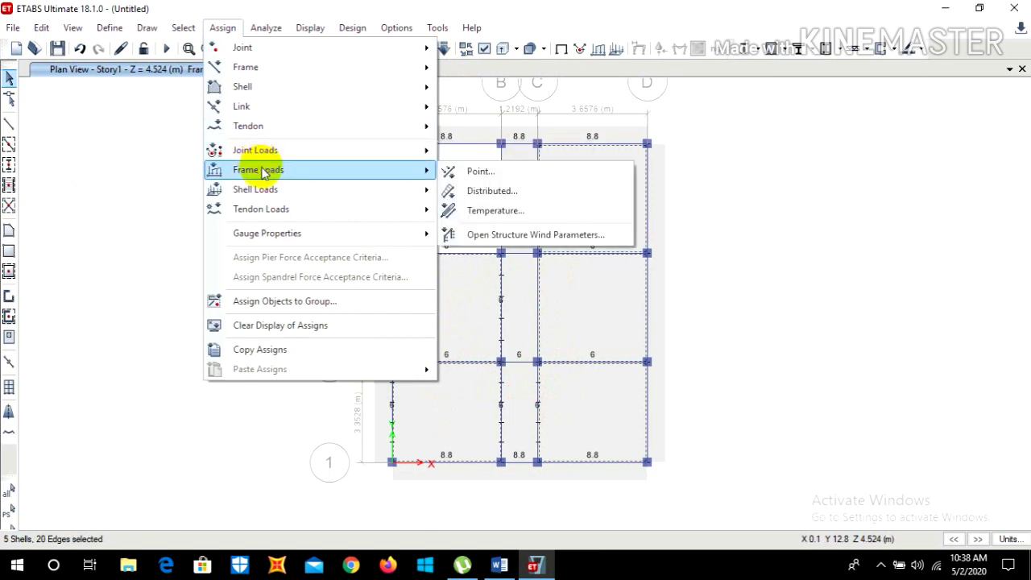
pyautogui.moveTo(266, 193)
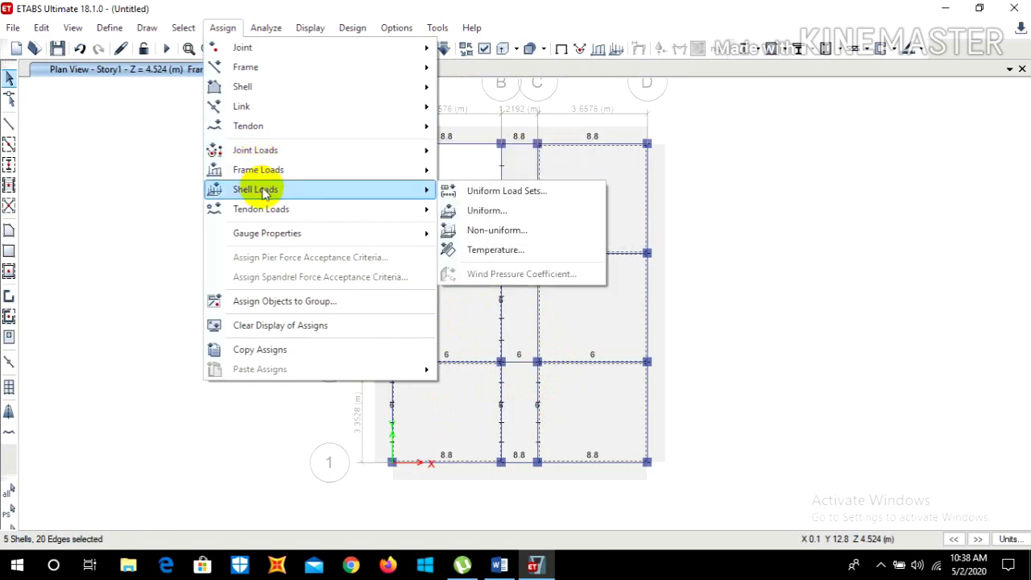
pyautogui.click(483, 210)
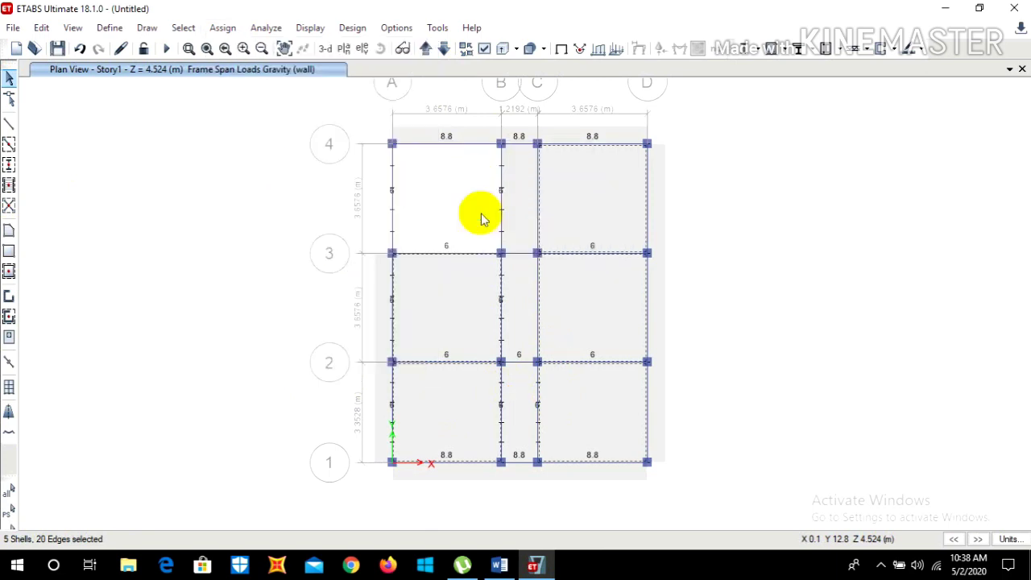
pyautogui.moveTo(511, 189); pyautogui.dragTo(237, 87)
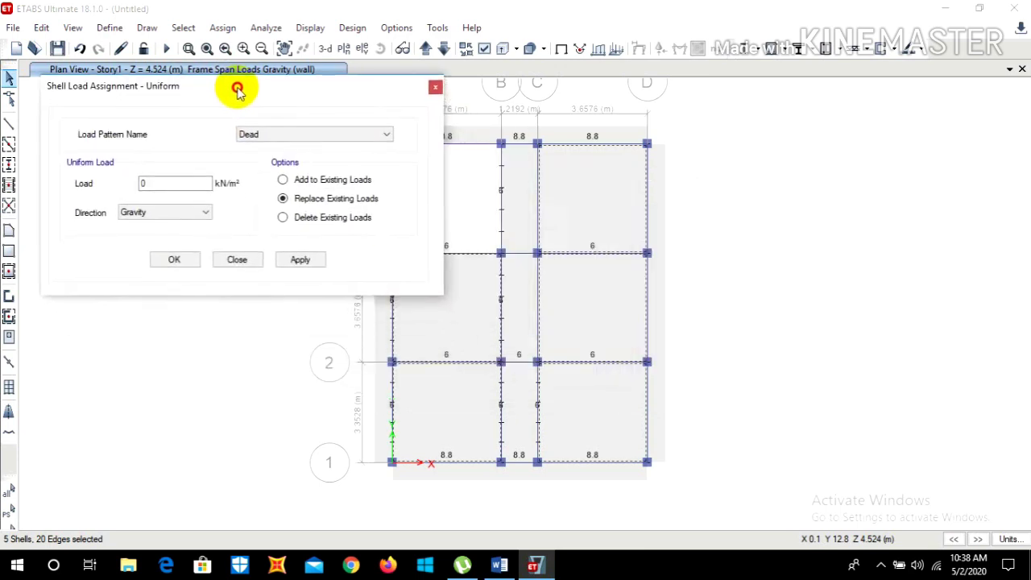
pyautogui.click(273, 135)
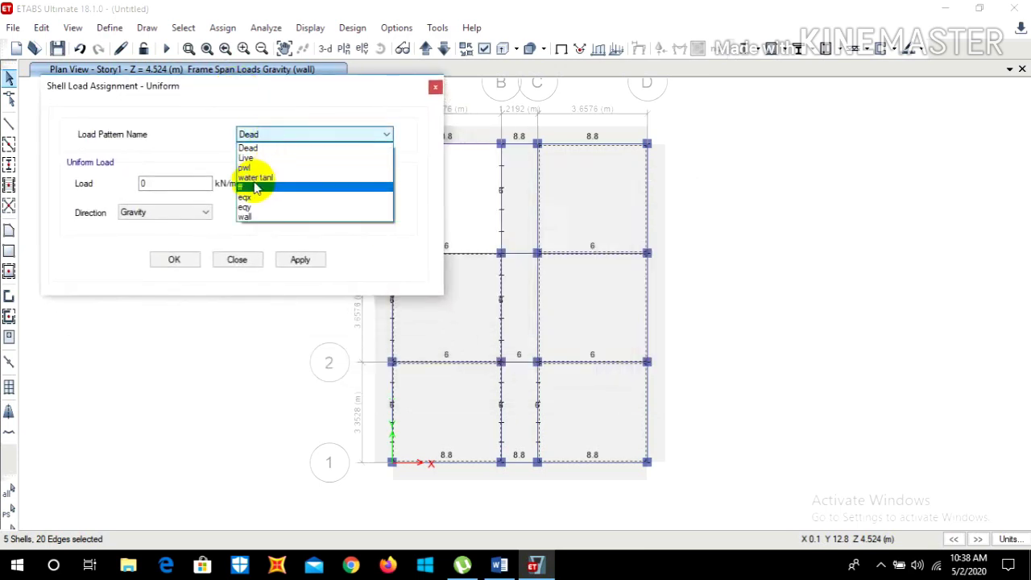
pyautogui.click(252, 158)
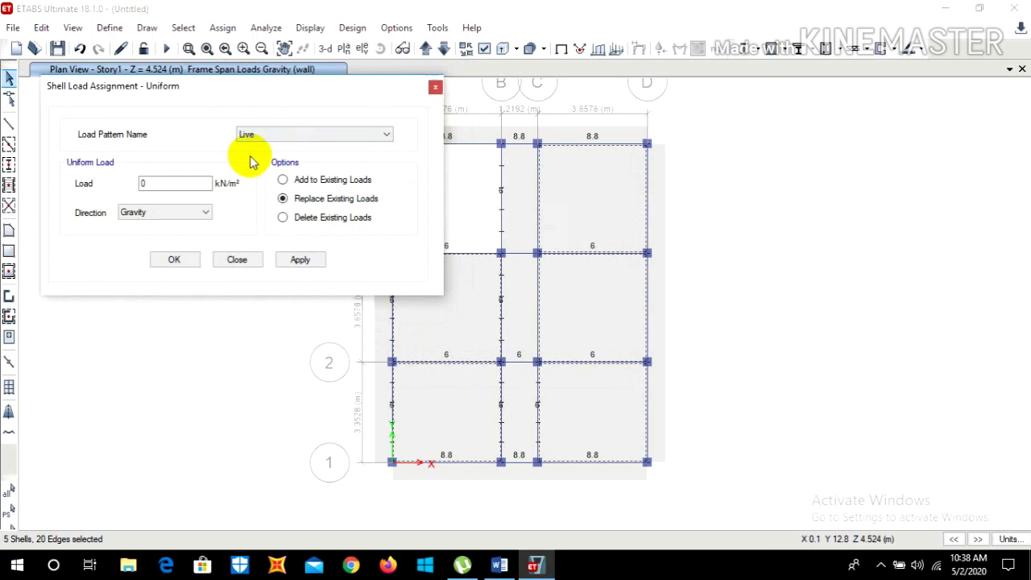
pyautogui.click(176, 186)
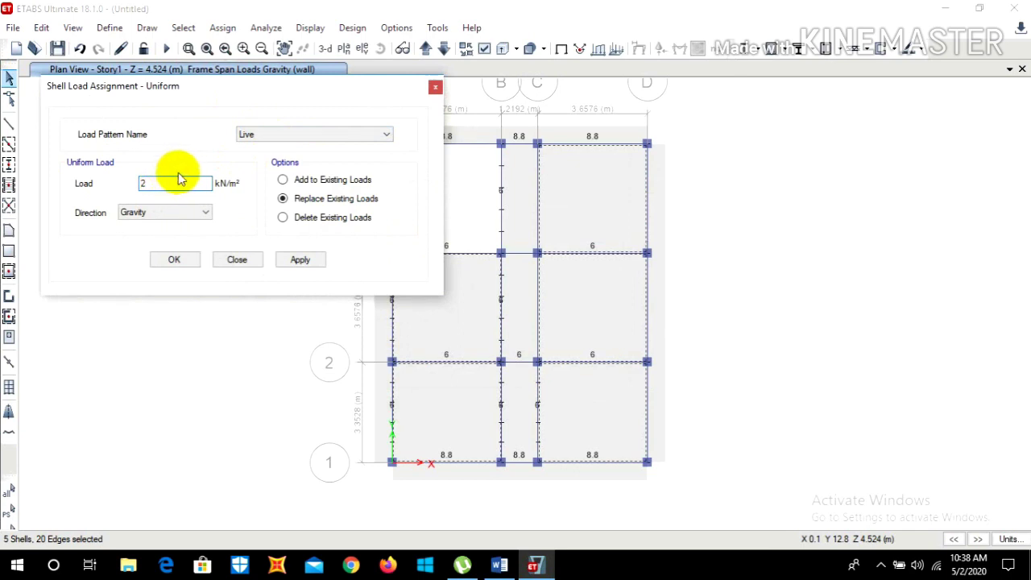
pyautogui.click(314, 260)
# Assign a uniform Live load of 2 kN/m² to the Story2 A–B slabs between lines 1 and 3 and the C–D slabs between lines 1 and 4.
pyautogui.moveTo(328, 89); pyautogui.dragTo(277, 78)
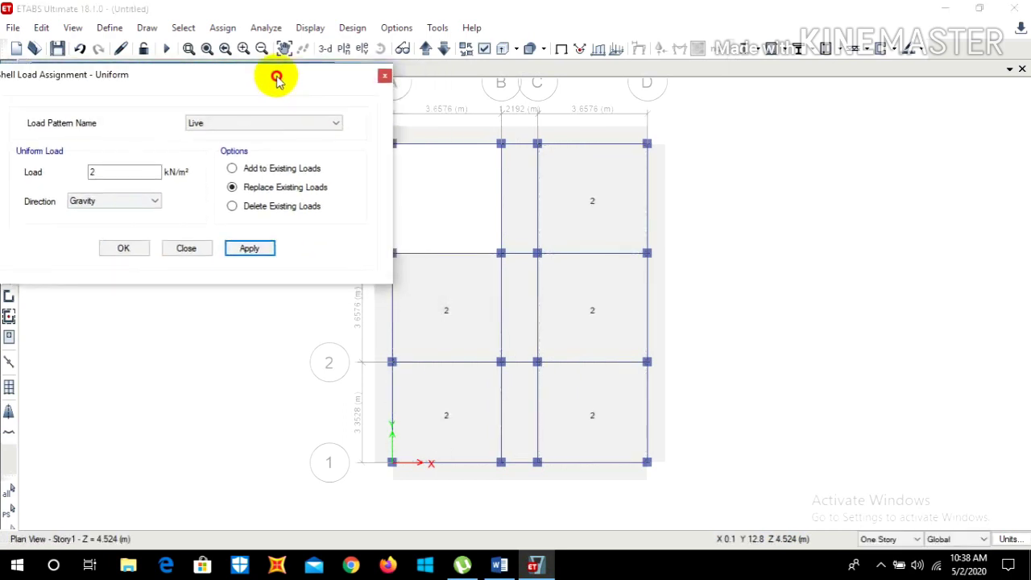
pyautogui.click(424, 50)
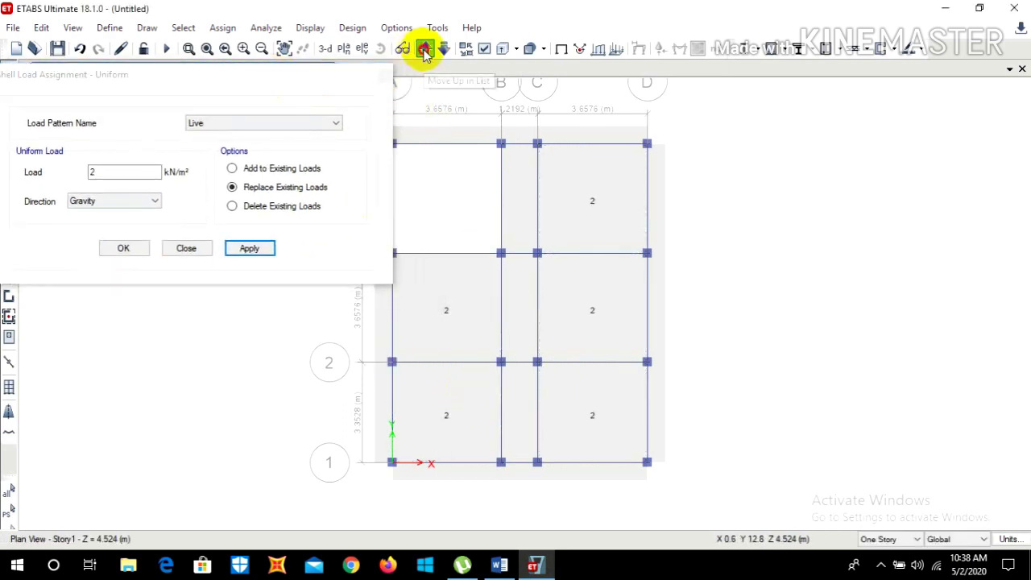
pyautogui.click(590, 197)
pyautogui.click(579, 306)
pyautogui.click(592, 407)
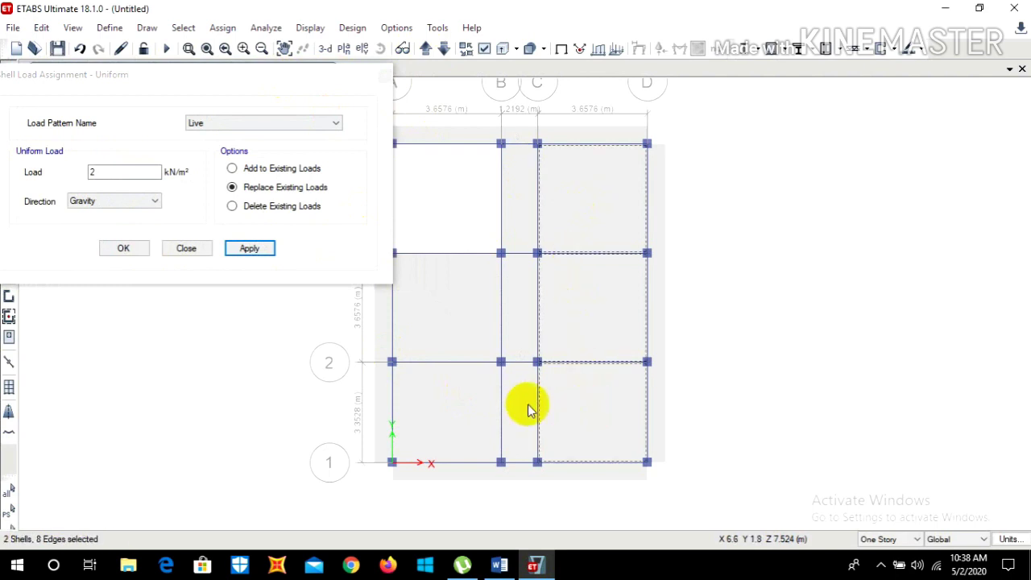
pyautogui.click(429, 414)
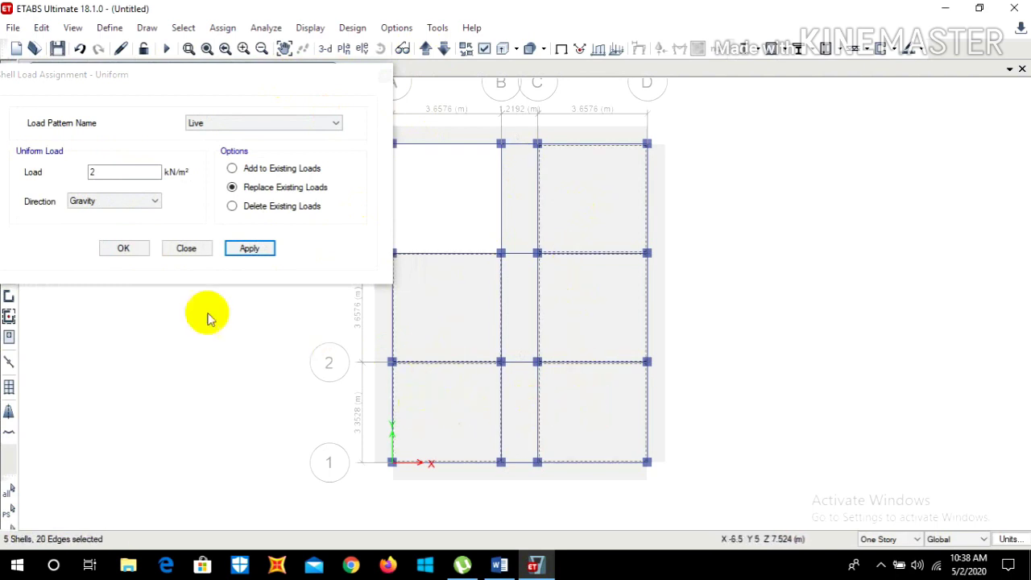
pyautogui.click(253, 258)
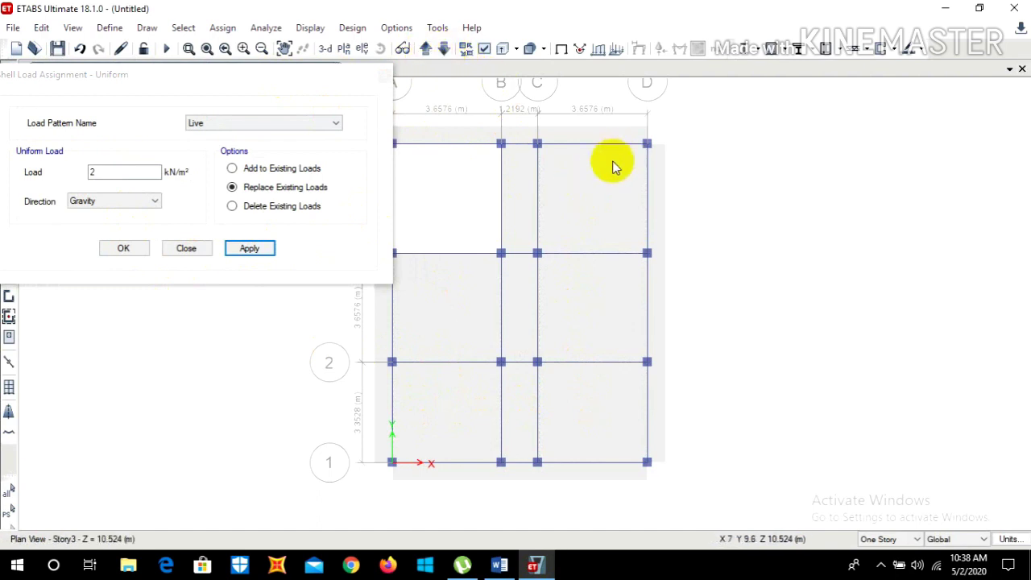
# Assign the same 2 kN/m² uniform Live load to the A–B slabs in bays 1–3 and the C–D slabs in bays 1–4 on Story3.
pyautogui.click(581, 297)
pyautogui.click(440, 420)
pyautogui.click(443, 310)
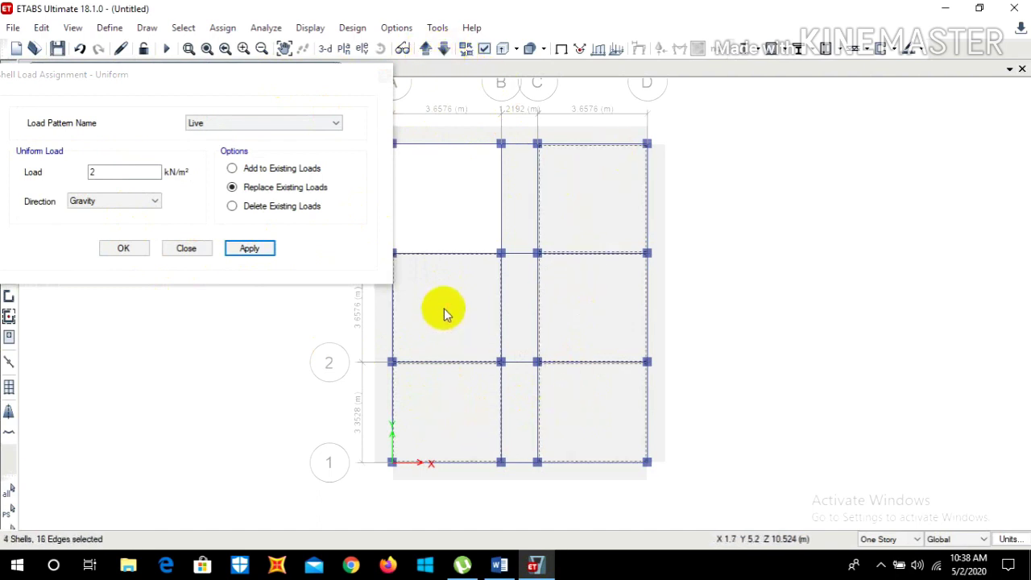
pyautogui.click(269, 250)
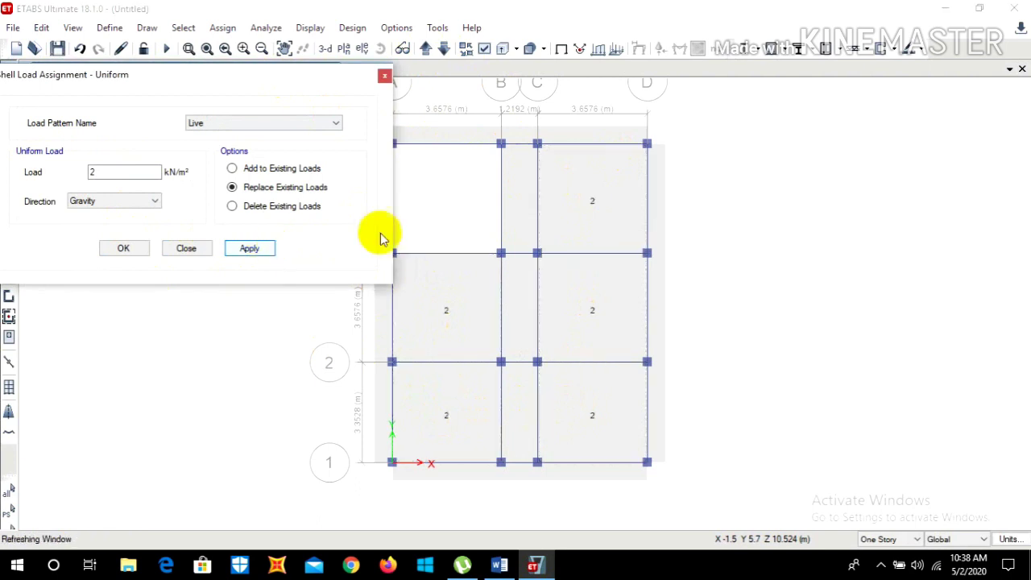
# On the Story4 plan, draw a rectangular floor slab filling the bay between grid lines A–B and 3–4.
pyautogui.click(424, 50)
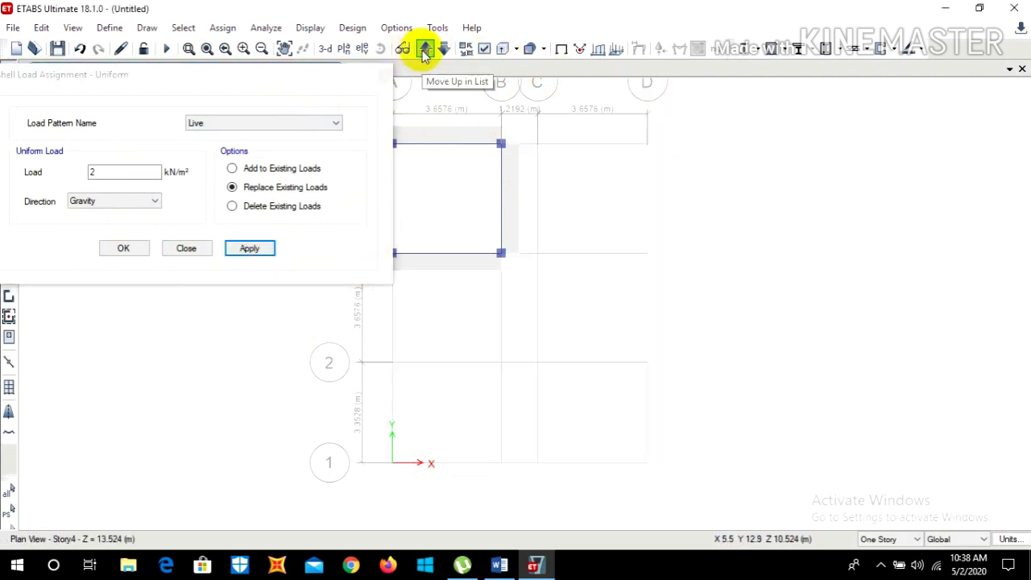
pyautogui.moveTo(299, 73); pyautogui.dragTo(672, 362)
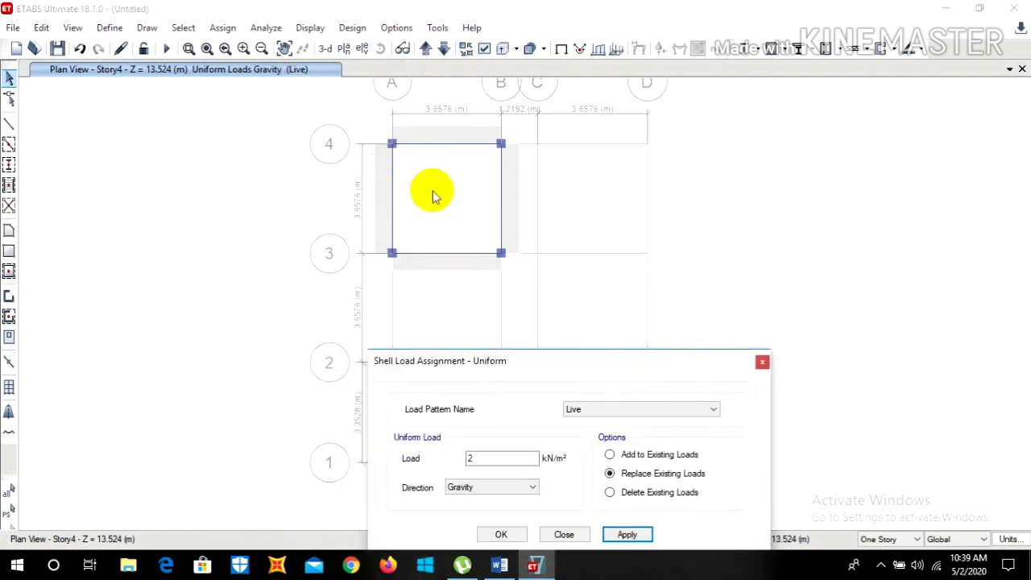
pyautogui.click(9, 231)
pyautogui.click(9, 251)
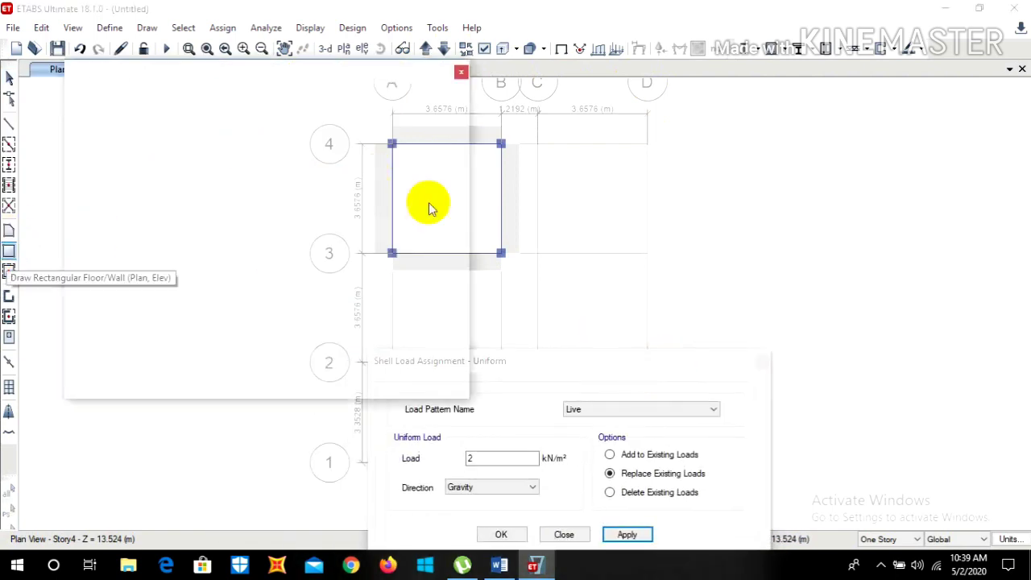
pyautogui.click(710, 132)
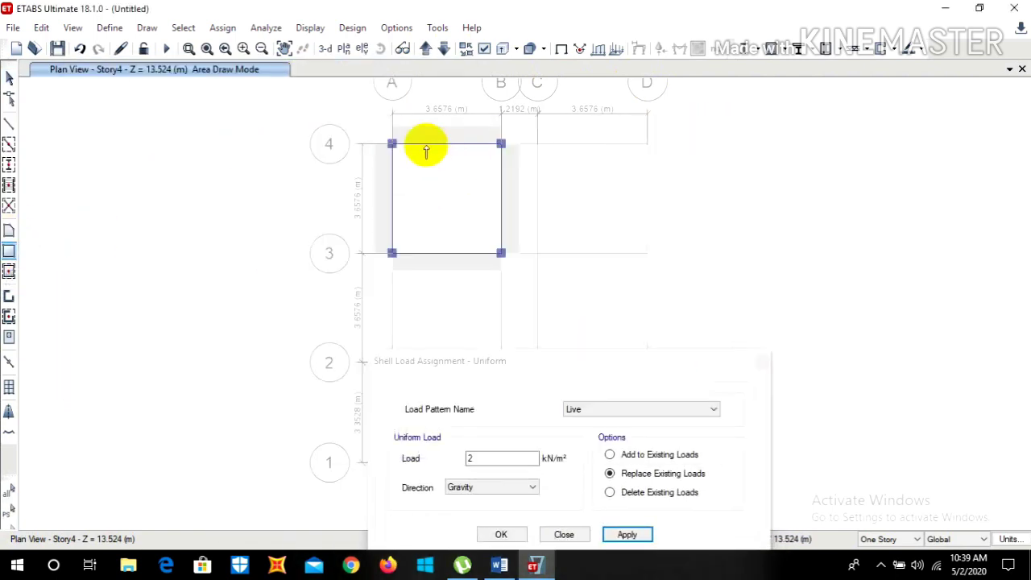
pyautogui.moveTo(392, 145)
pyautogui.mouseDown()
pyautogui.moveTo(437, 168)
pyautogui.moveTo(495, 237)
pyautogui.moveTo(492, 255)
pyautogui.mouseUp()
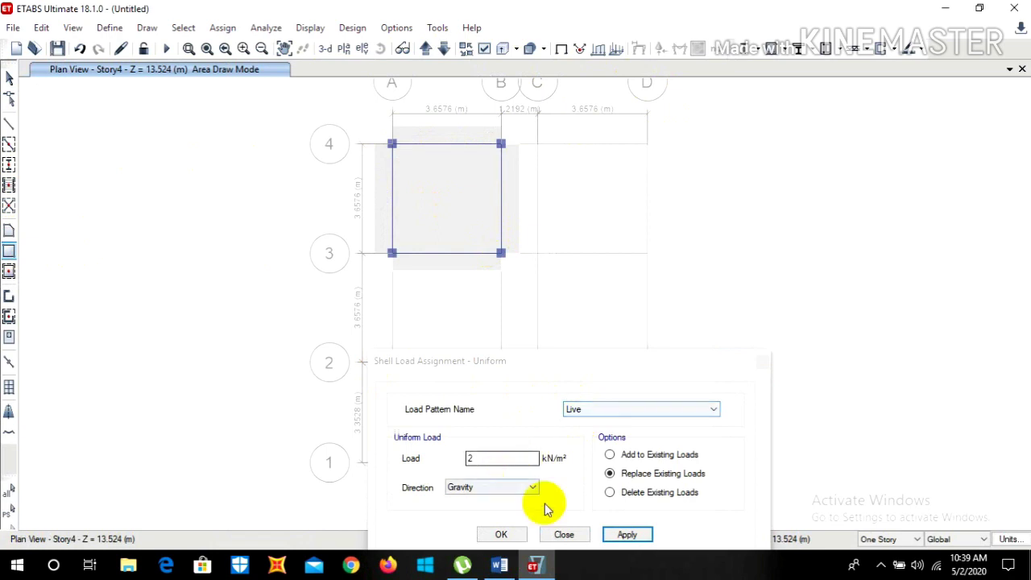
pyautogui.click(10, 81)
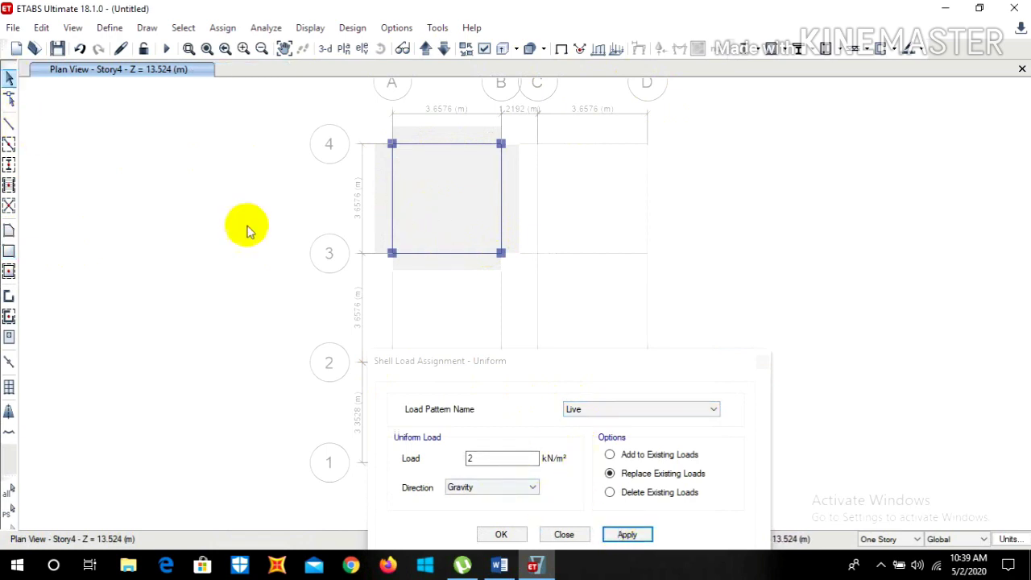
# Assign the new Story4 slab a uniform Live load of 2 kN/m² in the gravity direction.
pyautogui.click(444, 186)
pyautogui.click(648, 536)
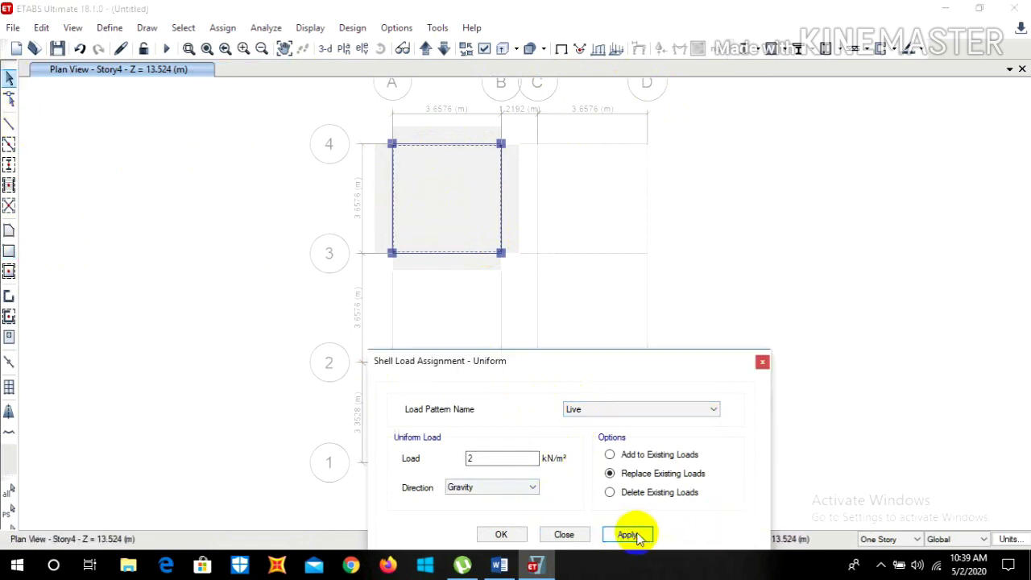
pyautogui.moveTo(621, 371); pyautogui.dragTo(832, 120)
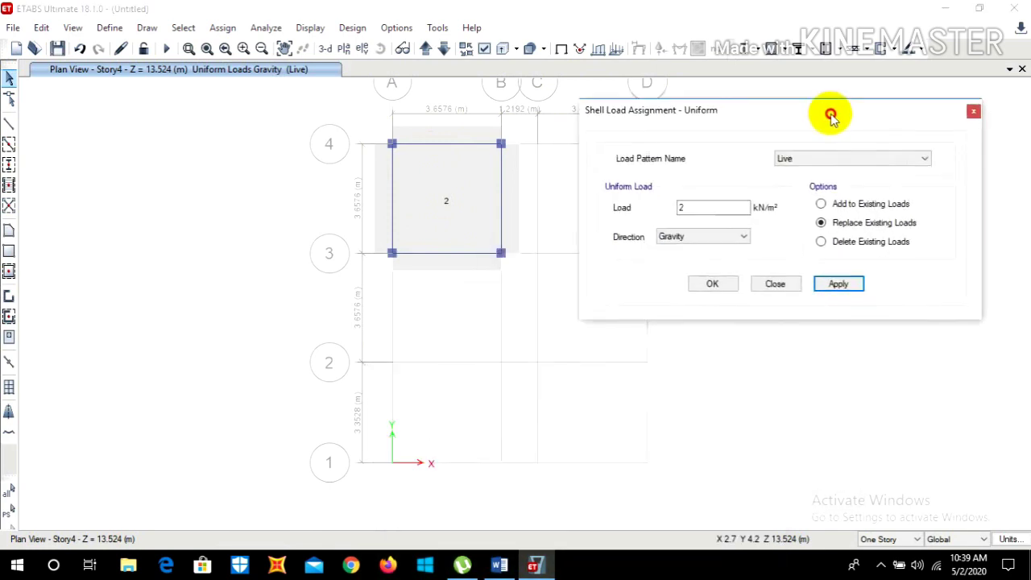
# On the Story3 plan, assign the three corridor slabs between grid lines B and C a uniform Live load of 3 kN/m².
pyautogui.click(834, 160)
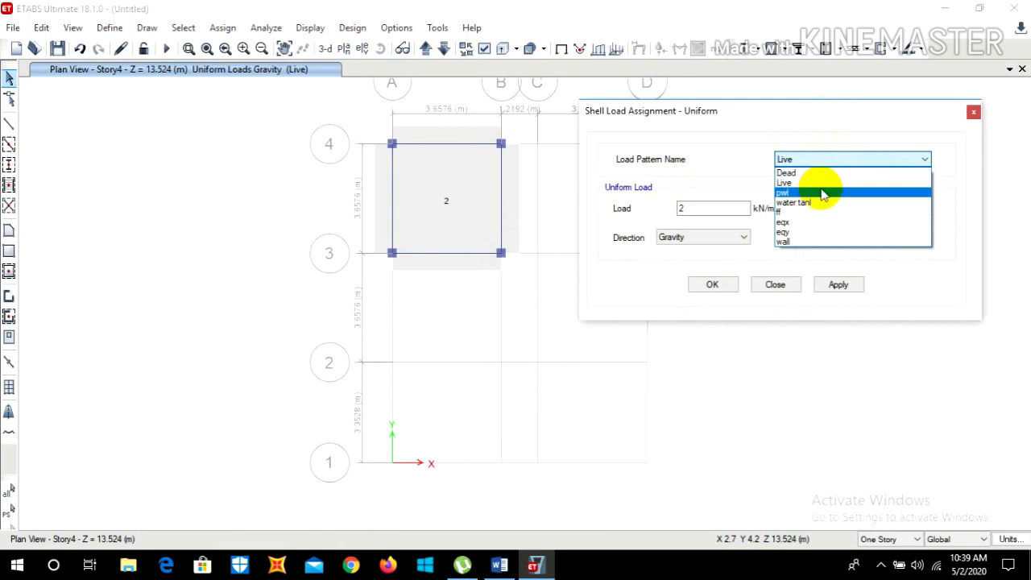
pyautogui.click(818, 183)
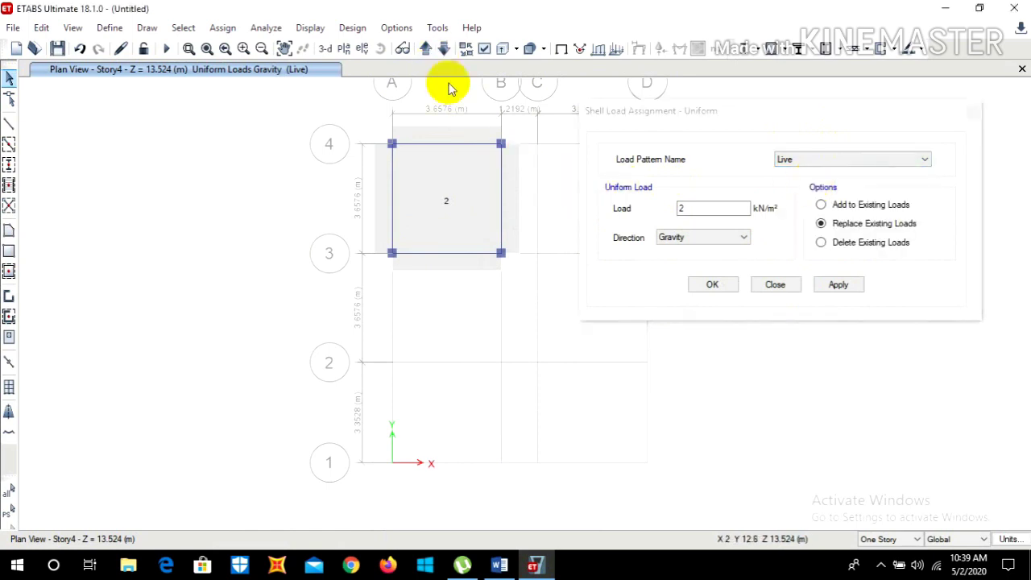
pyautogui.click(444, 49)
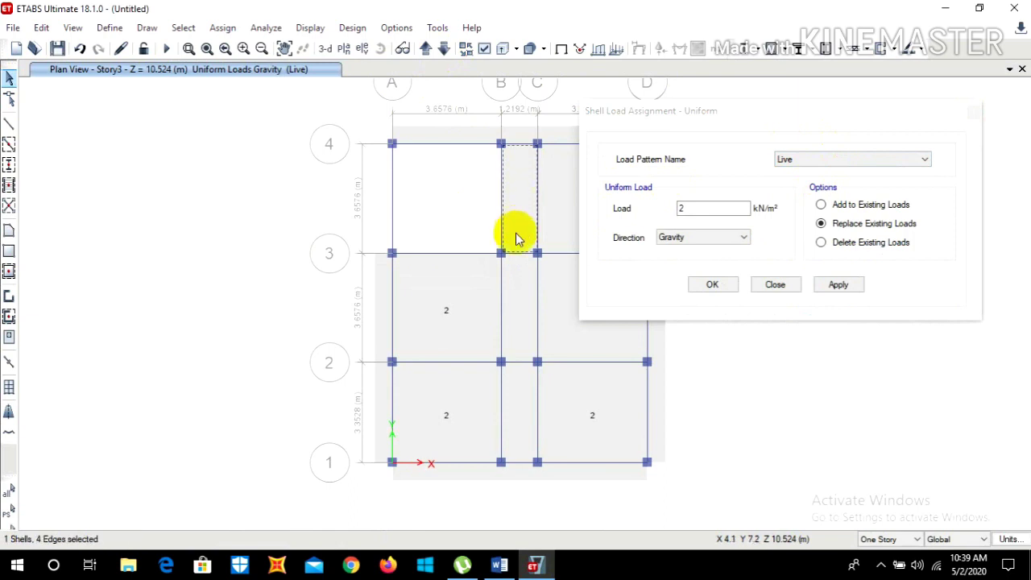
pyautogui.click(516, 310)
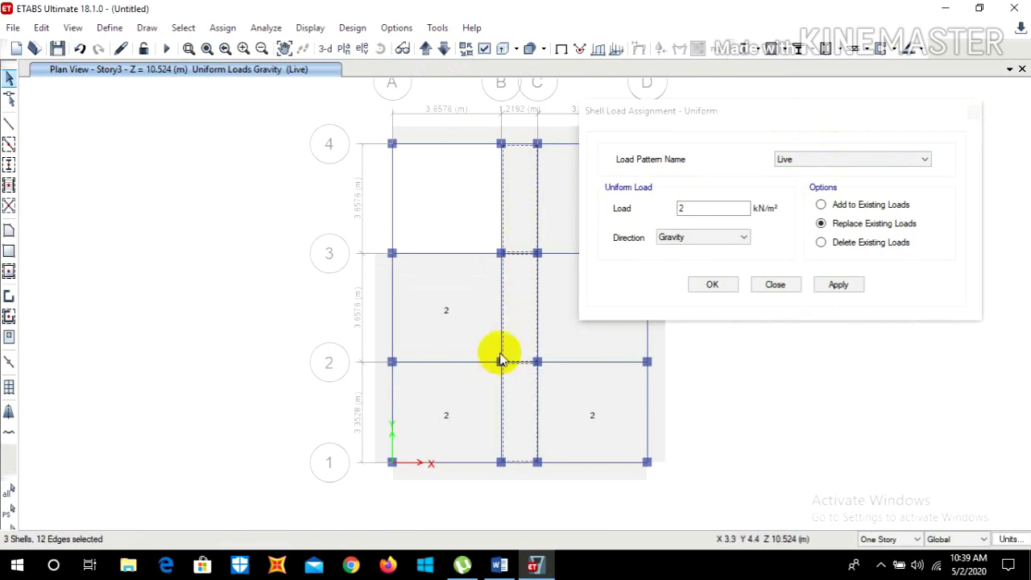
pyautogui.click(702, 208)
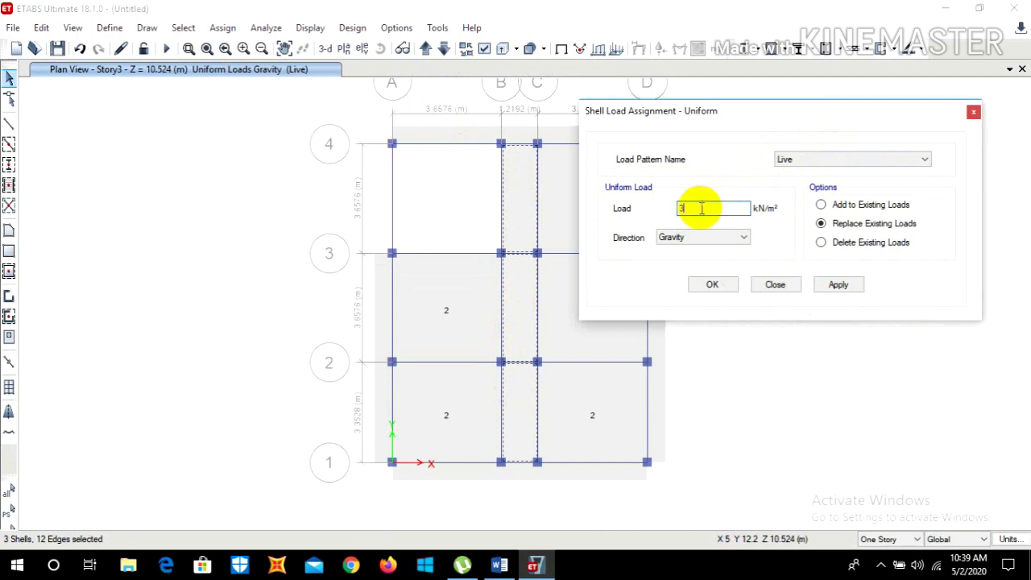
pyautogui.click(838, 284)
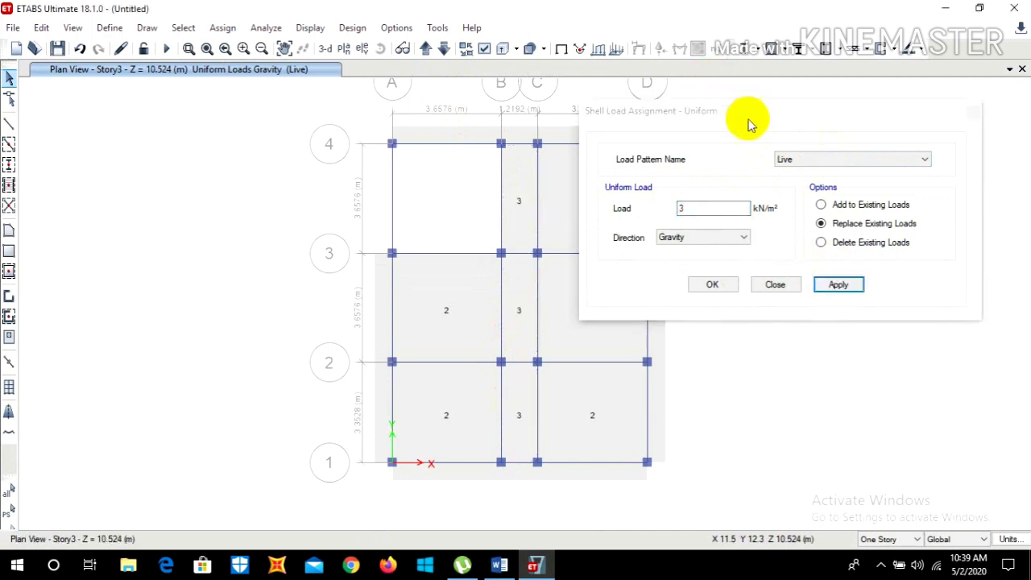
# Apply the 3 kN/m² uniform Live load to the three B–C corridor slabs on the Story2 plan.
pyautogui.moveTo(749, 122); pyautogui.dragTo(814, 121)
pyautogui.click(443, 49)
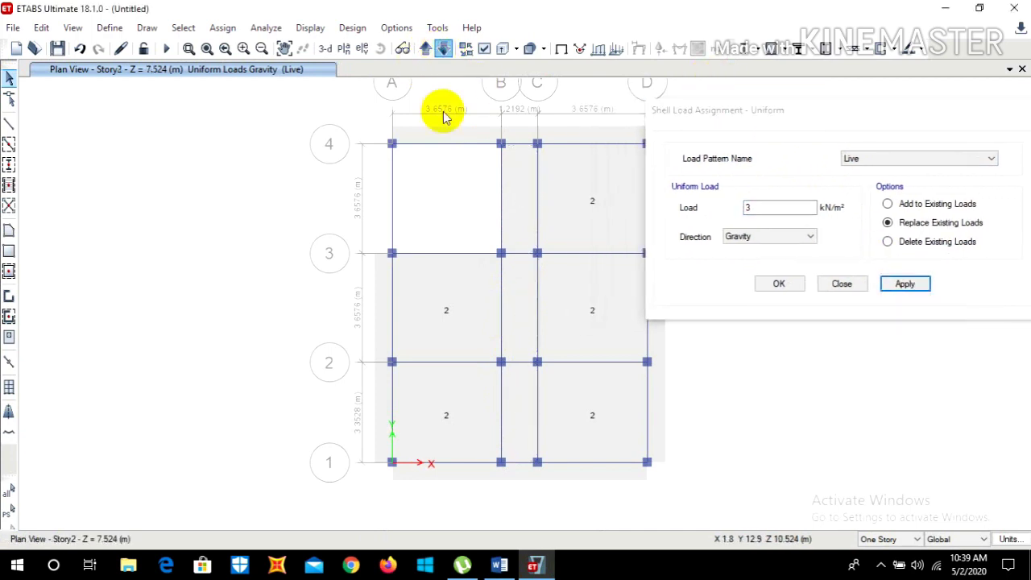
pyautogui.click(513, 206)
pyautogui.click(524, 310)
pyautogui.click(523, 398)
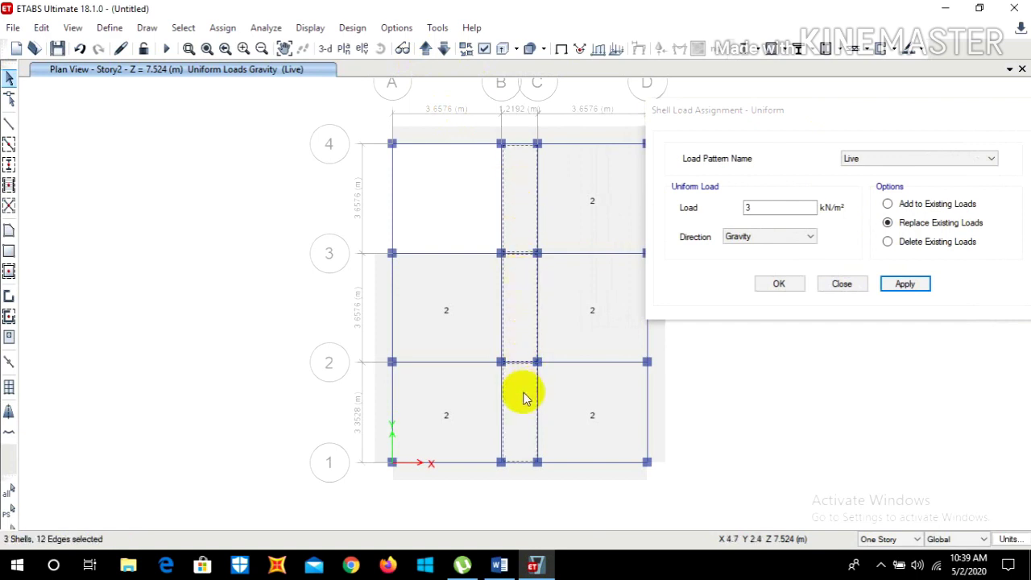
pyautogui.click(905, 283)
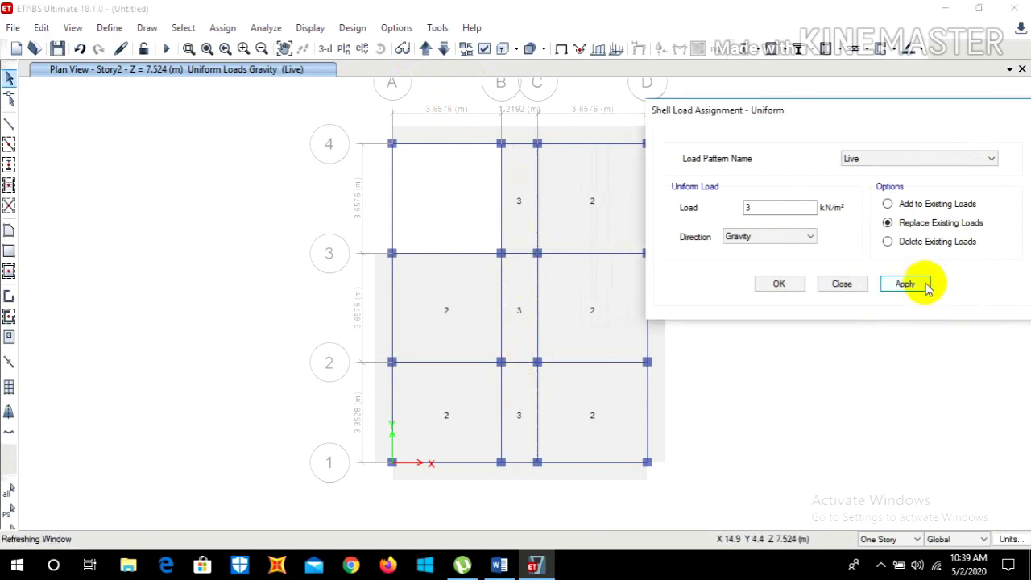
# Apply the 3 kN/m² uniform Live load to the three B–C corridor slabs on the Story1 plan.
pyautogui.click(444, 49)
pyautogui.click(523, 169)
pyautogui.click(523, 277)
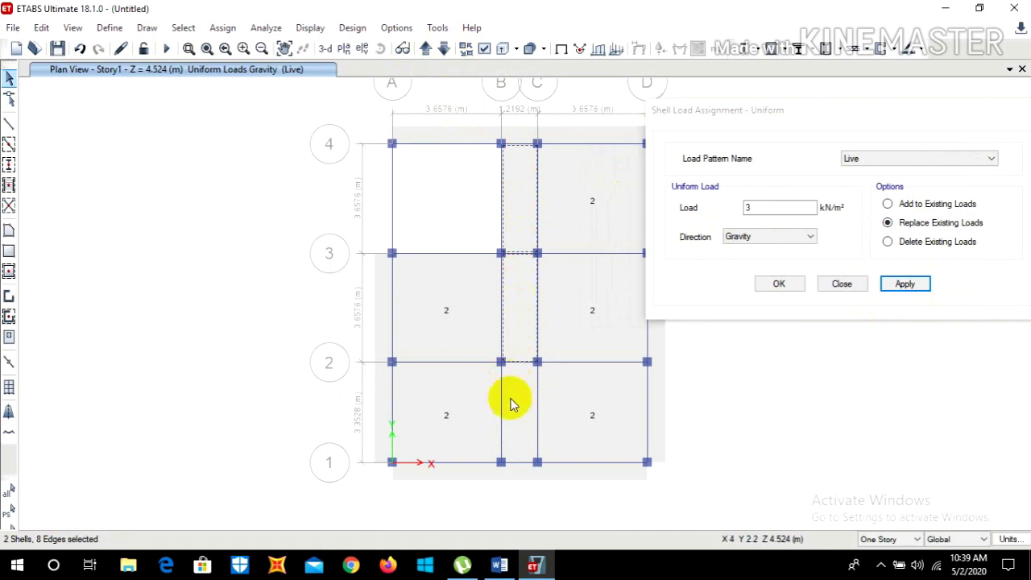
pyautogui.click(511, 403)
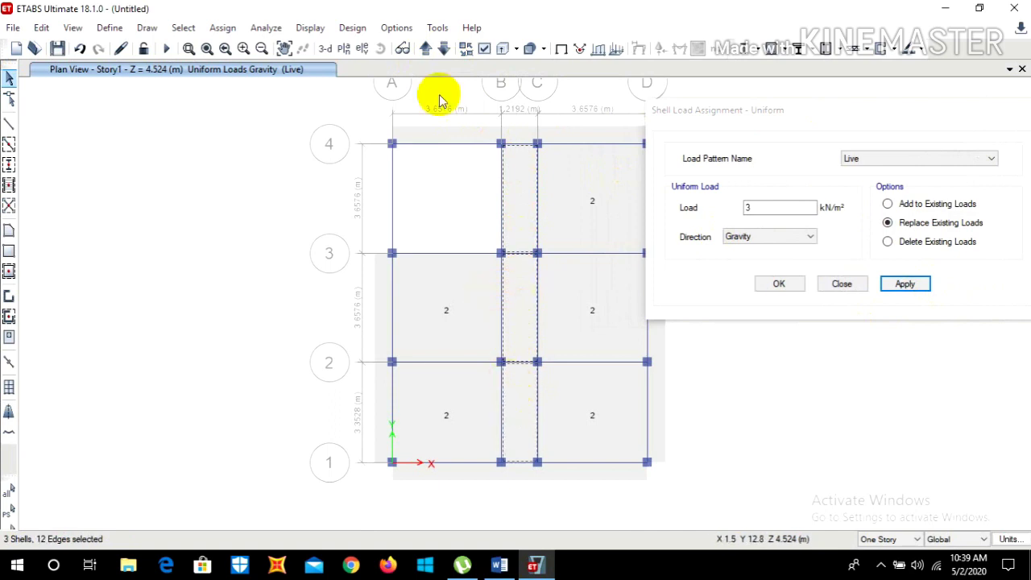
pyautogui.click(894, 287)
# Switch the uniform shell load assignment to the ff load pattern and uncover the plan for slab selection.
pyautogui.click(939, 161)
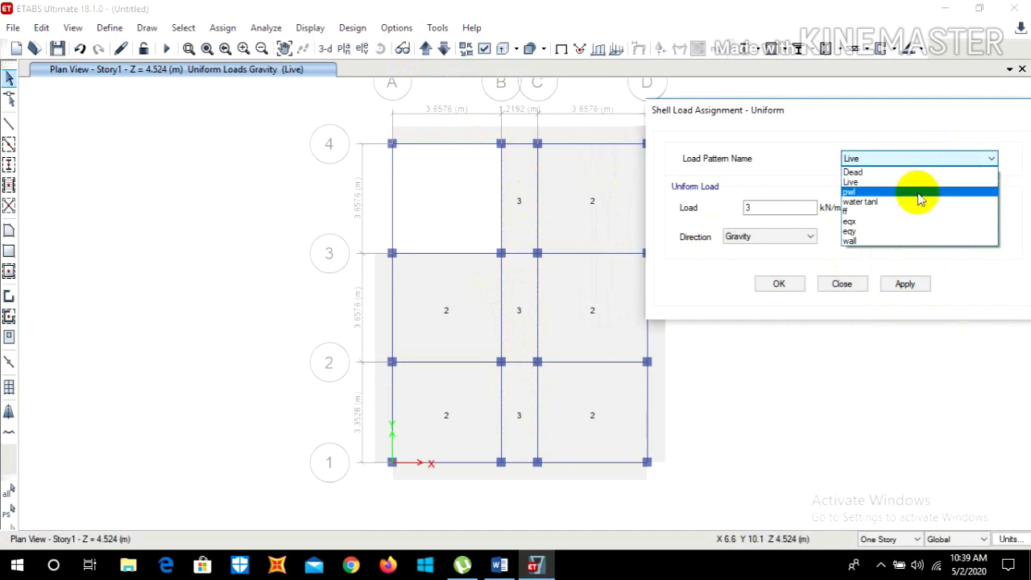
pyautogui.click(854, 212)
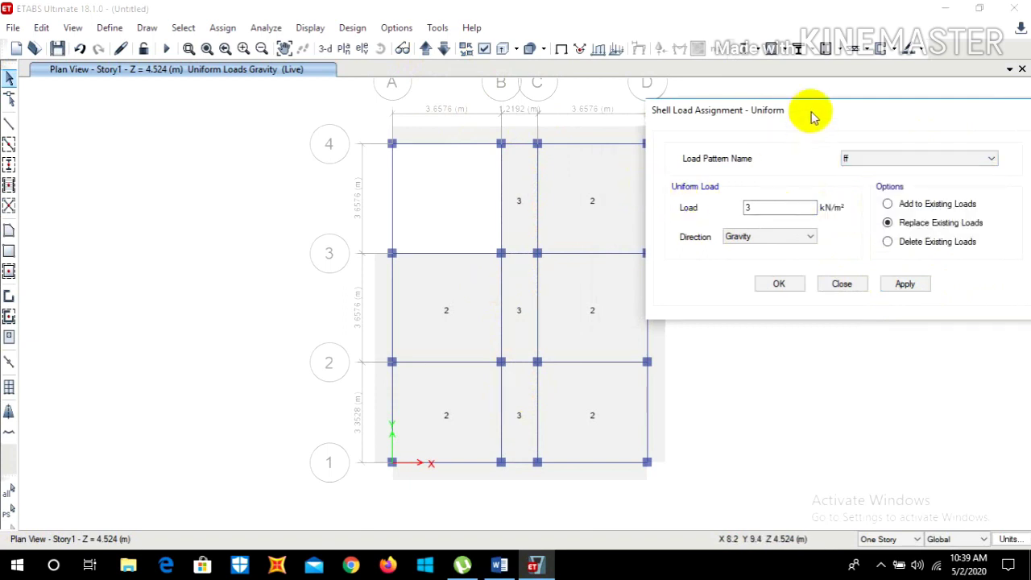
pyautogui.moveTo(811, 109); pyautogui.dragTo(863, 103)
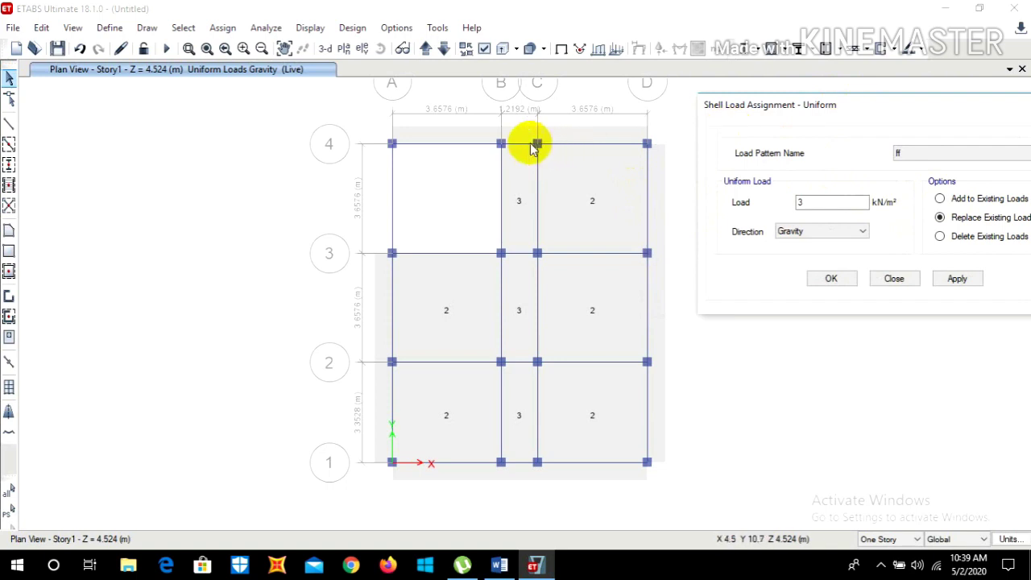
# Select all eight Story1 floor slabs: A–B between lines 1 and 3, and B–C and C–D between lines 1 and 4.
pyautogui.click(444, 50)
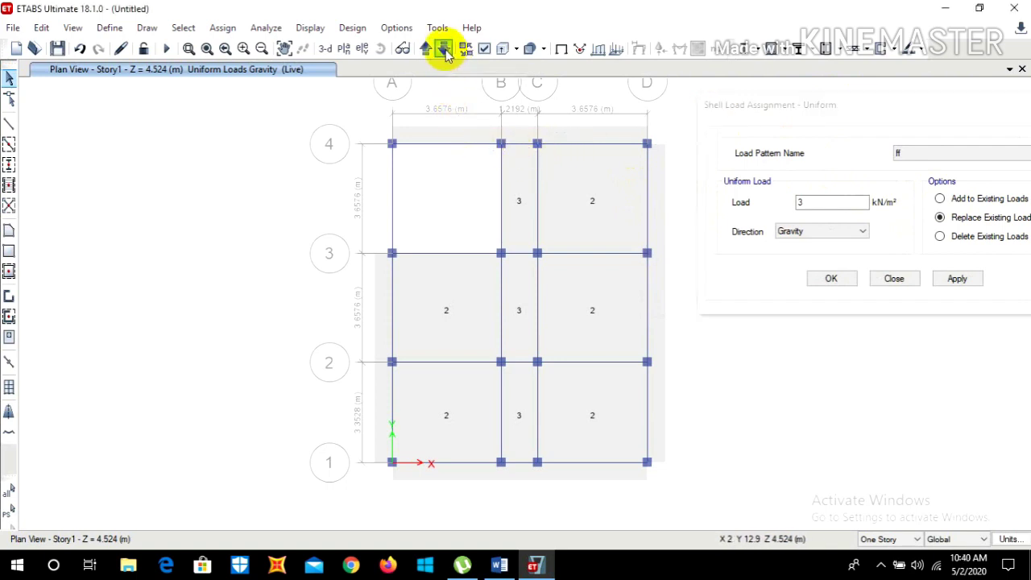
pyautogui.click(425, 49)
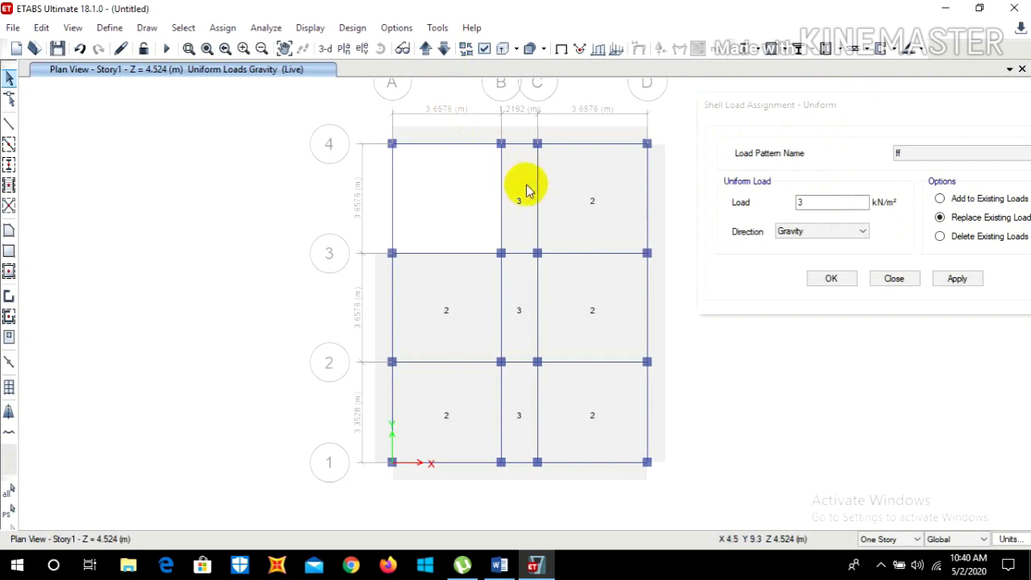
pyautogui.click(516, 177)
pyautogui.click(589, 185)
pyautogui.click(594, 293)
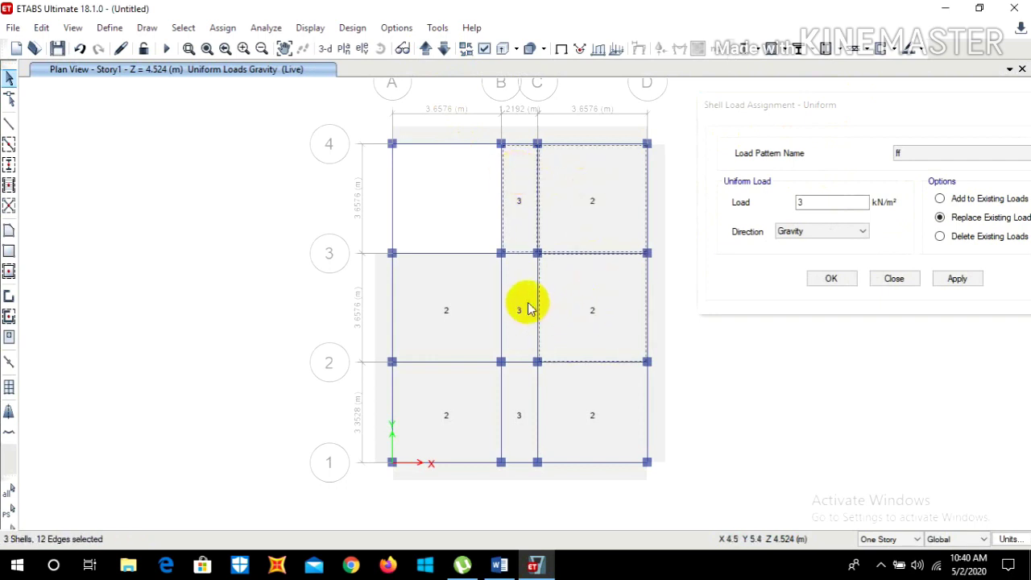
pyautogui.click(530, 309)
pyautogui.click(435, 285)
pyautogui.click(435, 398)
pyautogui.click(520, 417)
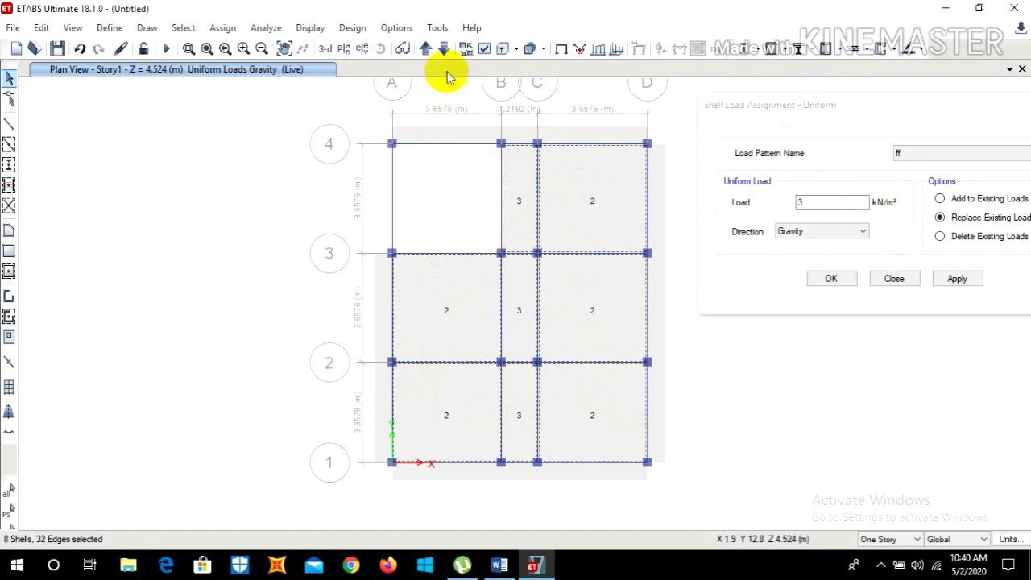
# Add all eight Story2 floor slabs to the selection: A–B between lines 1 and 3, and B–C and C–D between lines 1 and 4.
pyautogui.click(425, 49)
pyautogui.click(512, 178)
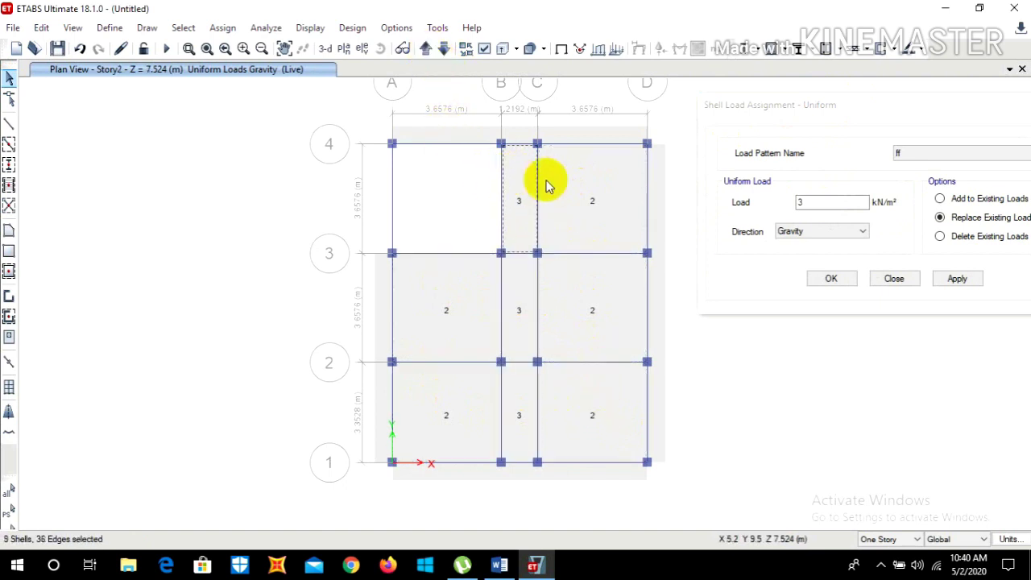
pyautogui.click(580, 182)
pyautogui.click(448, 310)
pyautogui.click(513, 294)
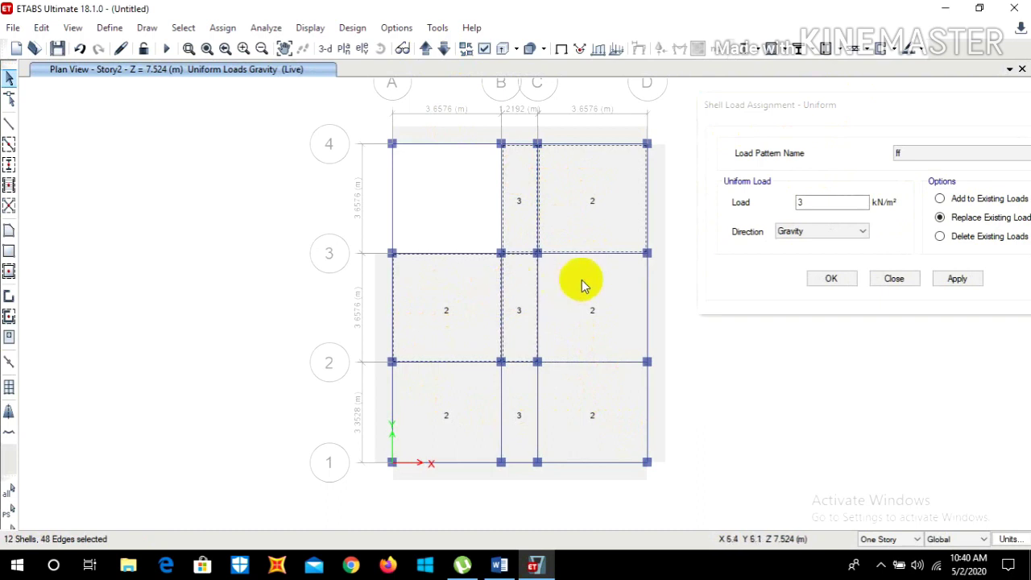
pyautogui.click(582, 287)
pyautogui.click(458, 403)
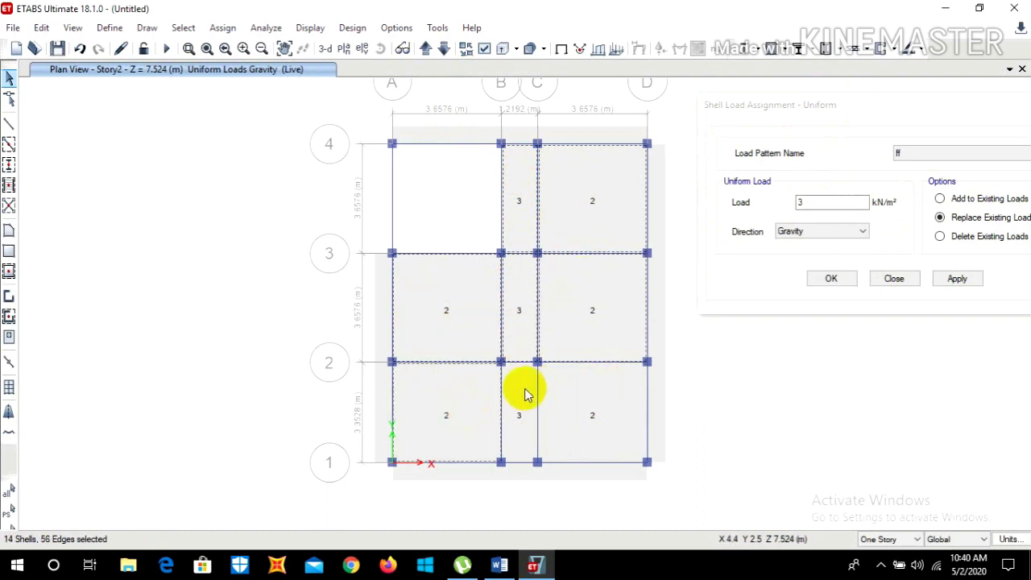
pyautogui.click(573, 396)
# Add all eight Story3 floor slabs to the selection: A–B between lines 1 and 3, and B–C and C–D between lines 1 and 4.
pyautogui.click(426, 47)
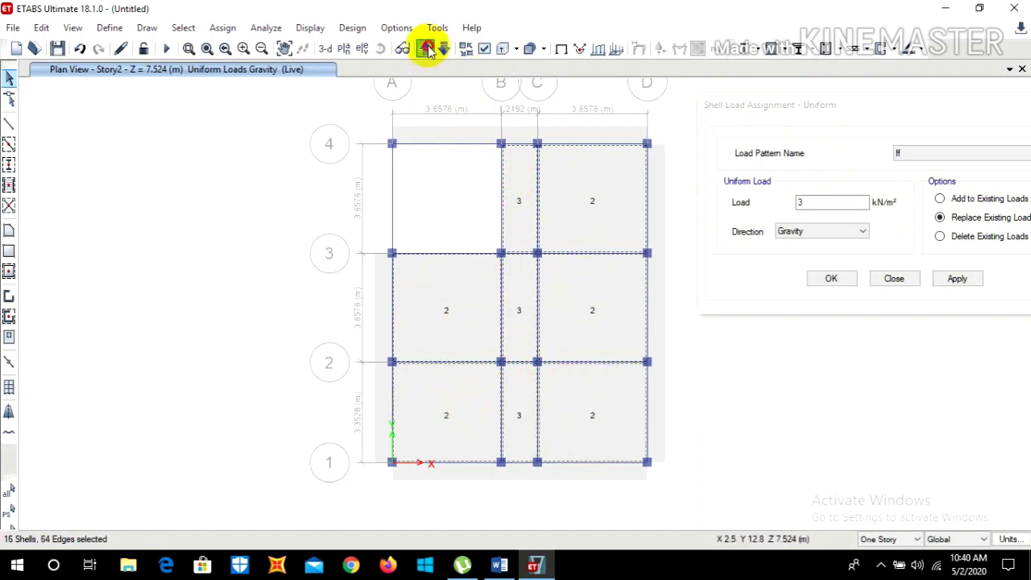
pyautogui.click(597, 190)
pyautogui.click(418, 296)
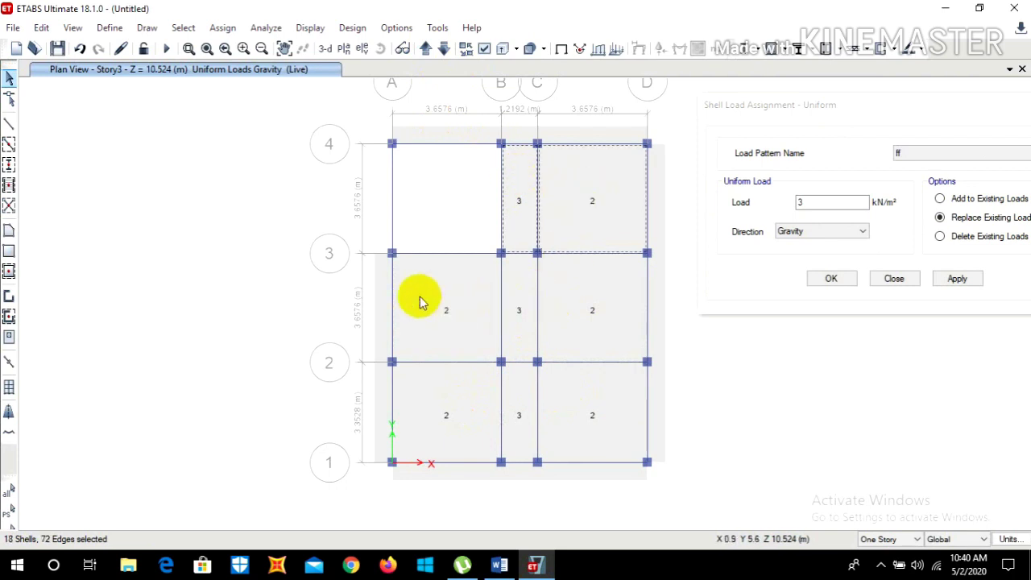
pyautogui.click(515, 302)
pyautogui.click(566, 325)
pyautogui.click(440, 408)
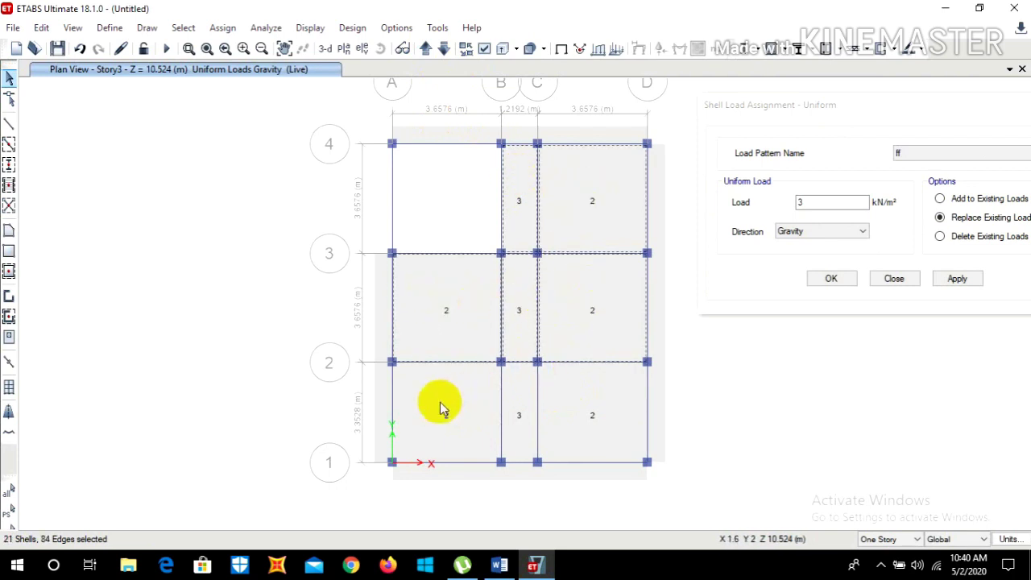
pyautogui.click(518, 410)
pyautogui.click(569, 405)
pyautogui.click(569, 406)
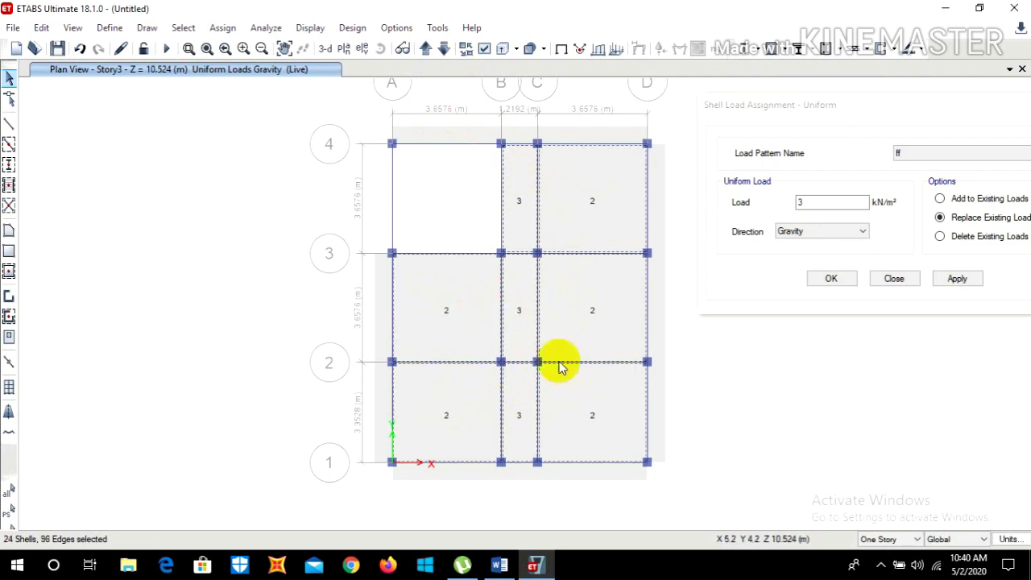
# Add the Story4 slab at A–B between lines 3 and 4 to the selection and apply a 1.5 kN/m² uniform ff load.
pyautogui.click(424, 50)
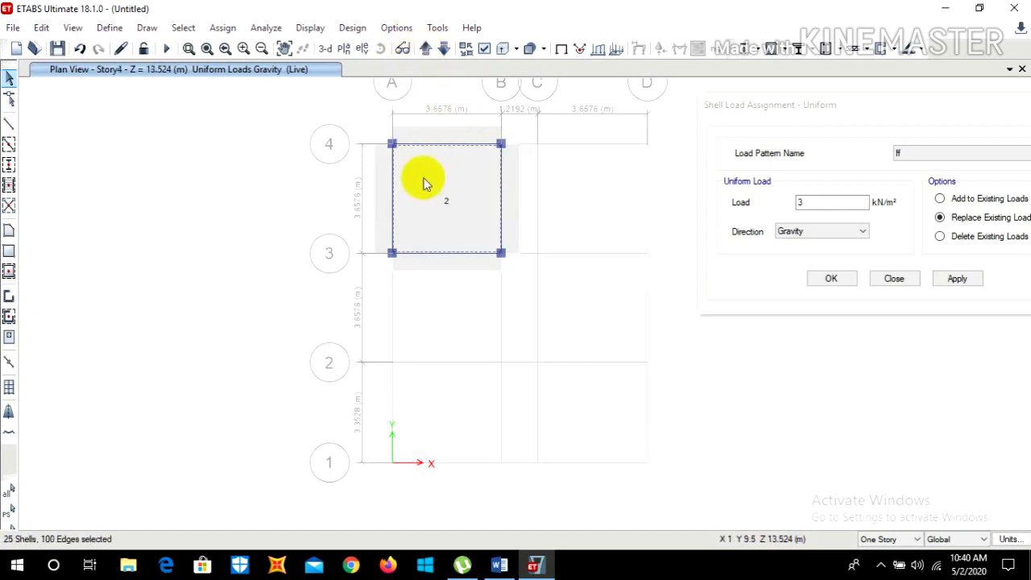
pyautogui.moveTo(830, 203); pyautogui.dragTo(796, 200)
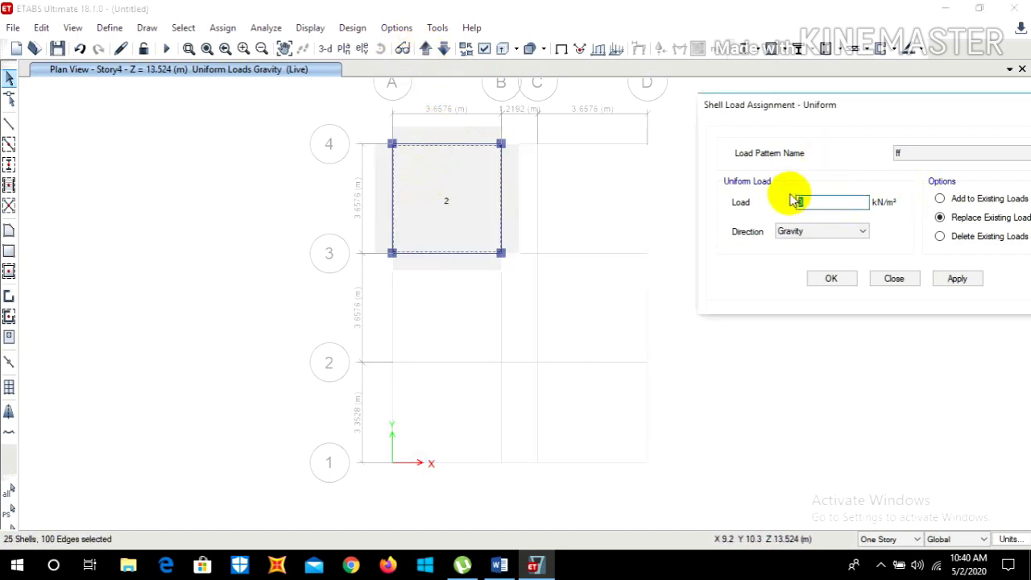
pyautogui.write('1.5')
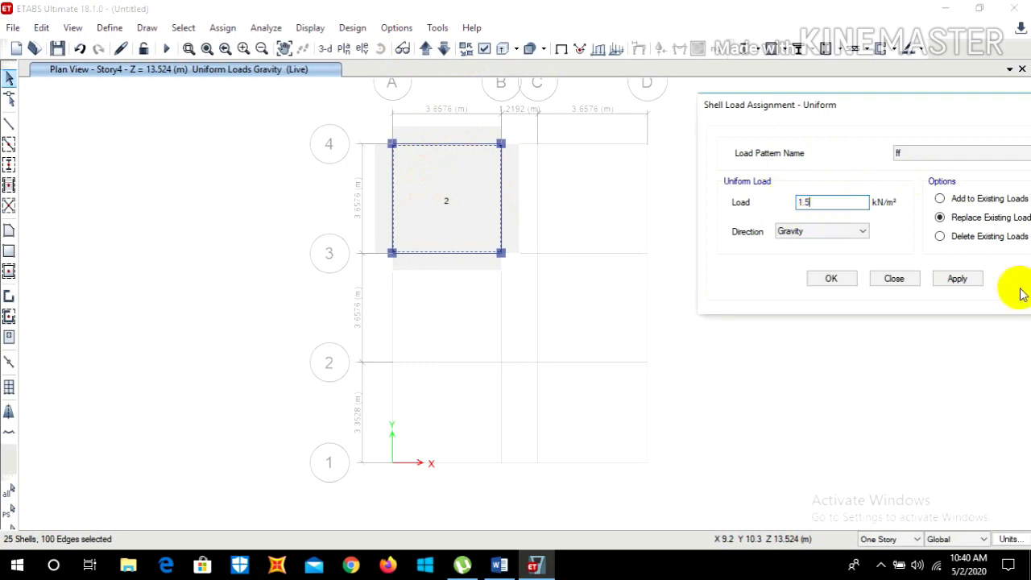
pyautogui.click(957, 278)
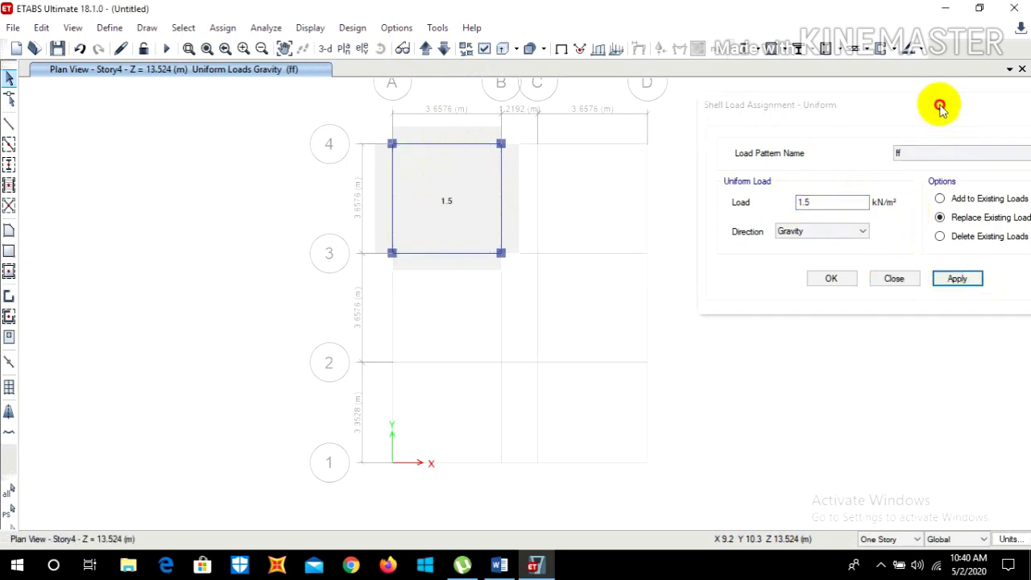
# Bring the whole load assignment dialog into view and switch its load pattern to water tanl.
pyautogui.moveTo(940, 104); pyautogui.dragTo(882, 101)
pyautogui.moveTo(943, 108); pyautogui.dragTo(915, 116)
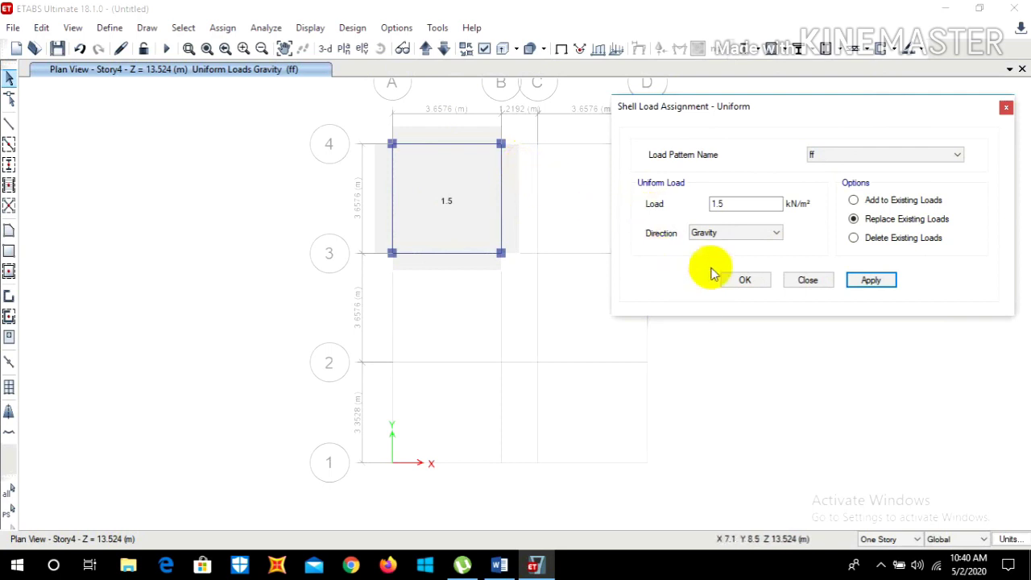
pyautogui.click(840, 157)
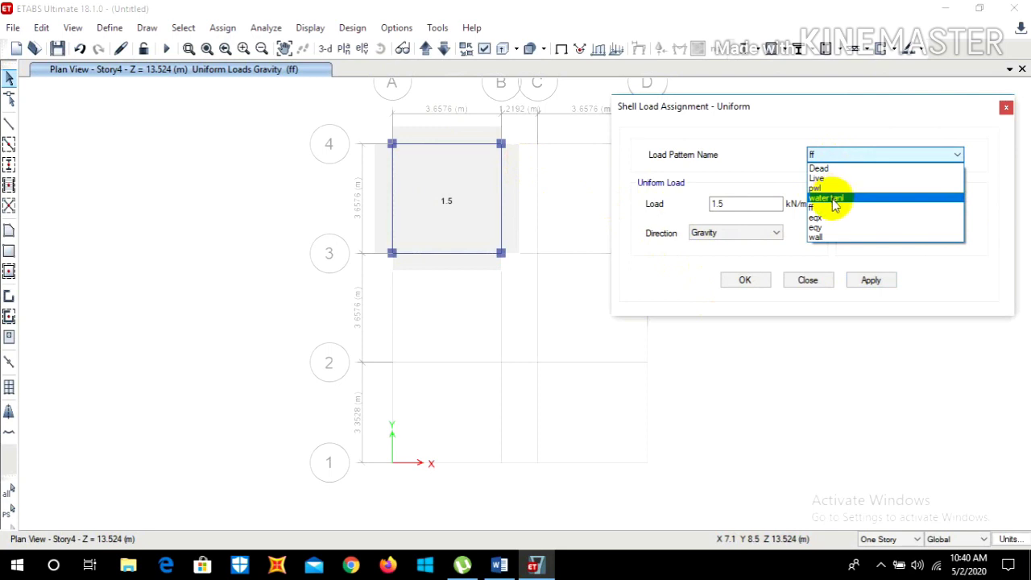
pyautogui.click(832, 199)
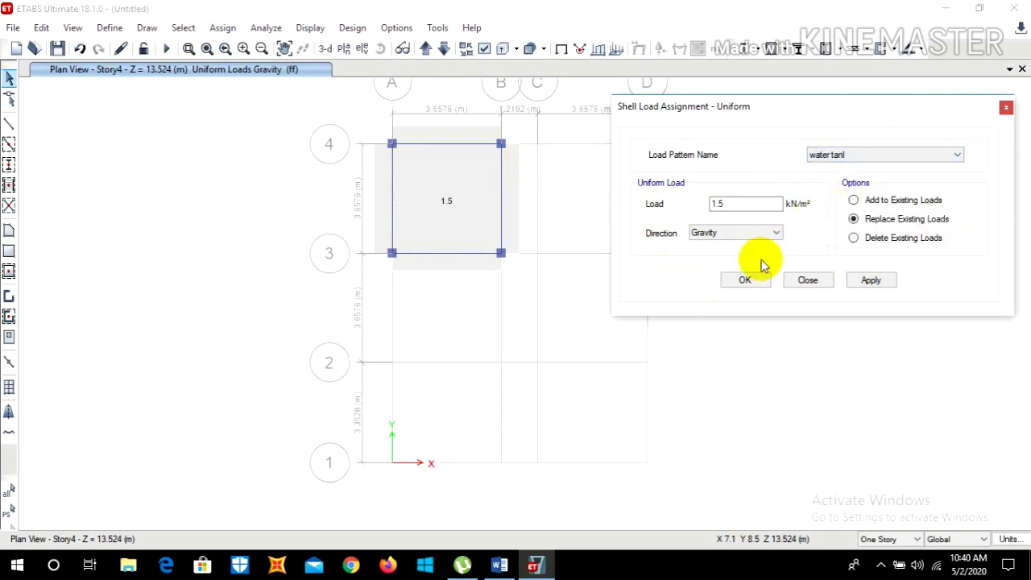
# Switch to the Word load calculation document, examine the water tank load derivation, and return to ETABS.
pyautogui.click(500, 566)
pyautogui.scroll(-5, 474, 242)
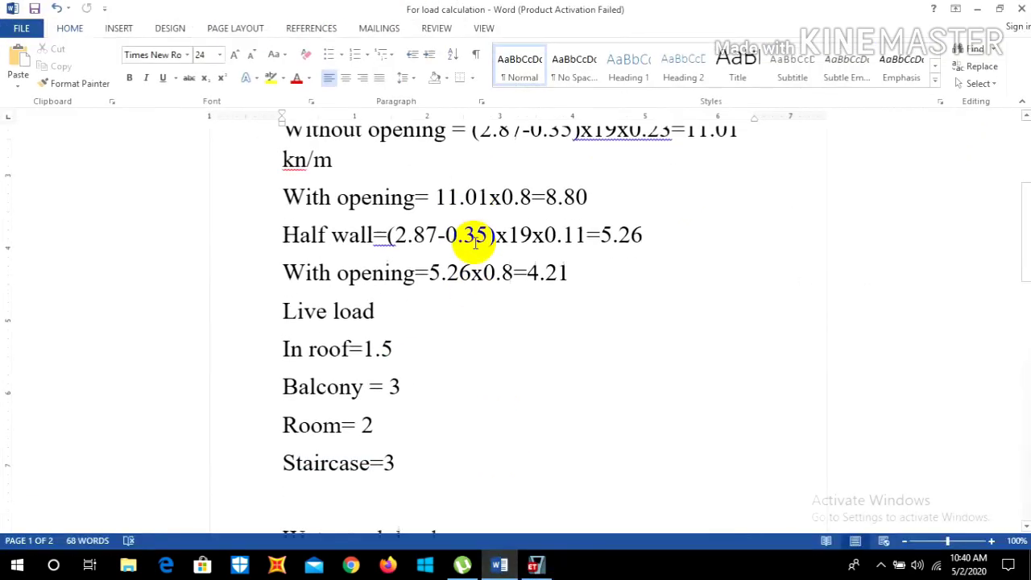
pyautogui.scroll(-2, 476, 237)
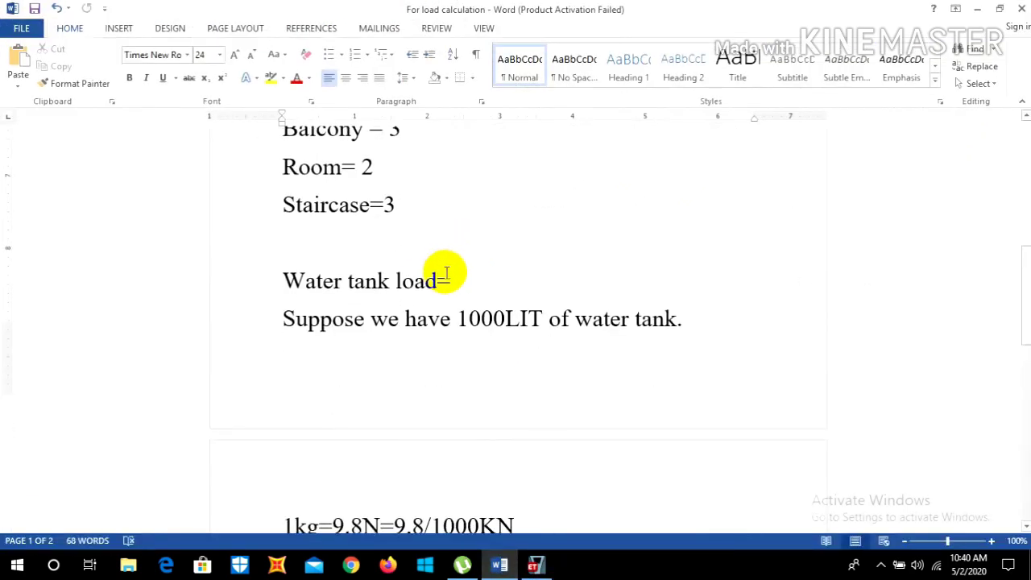
pyautogui.scroll(-2, 446, 274)
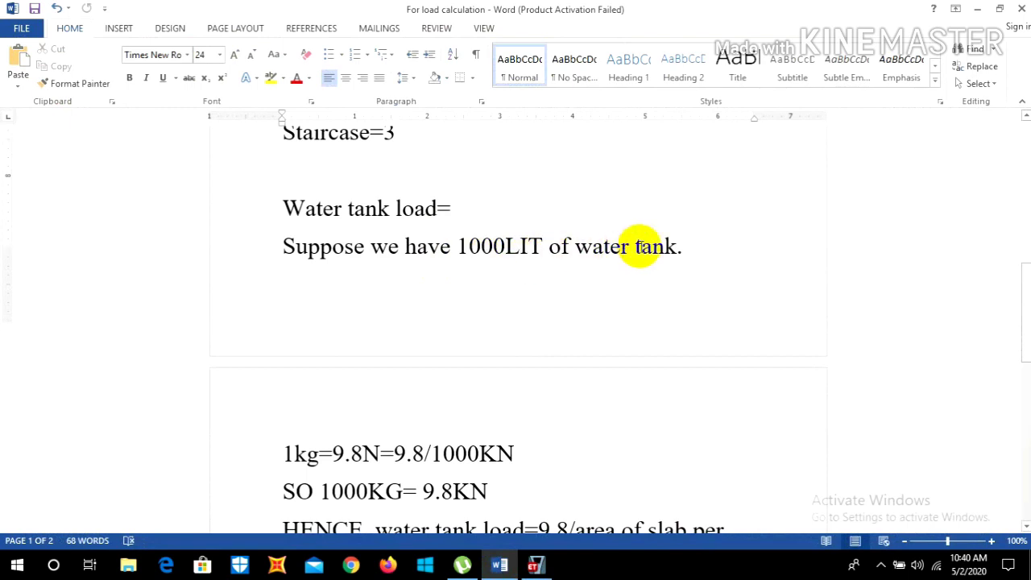
pyautogui.scroll(-3, 635, 244)
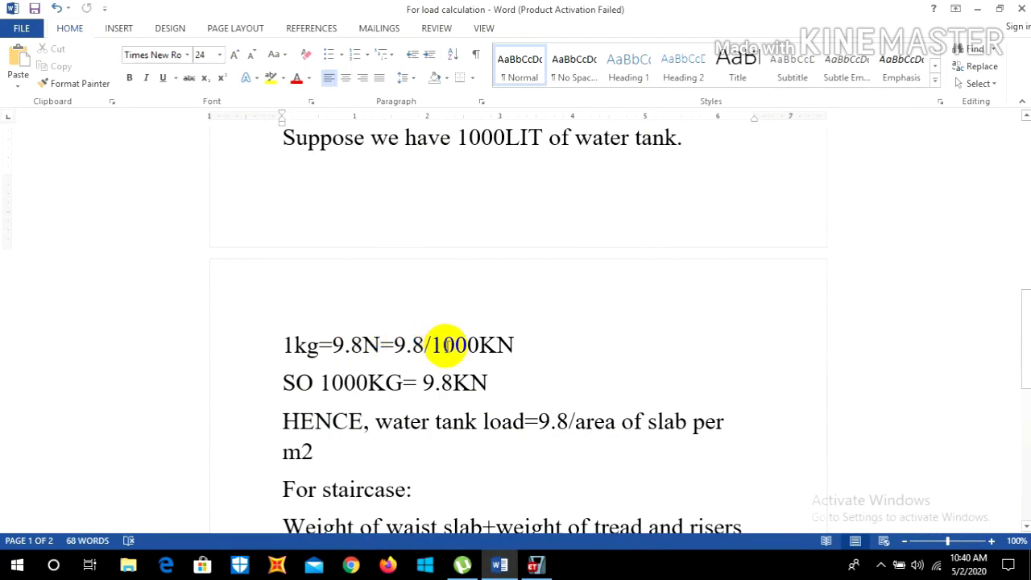
pyautogui.scroll(-1, 459, 299)
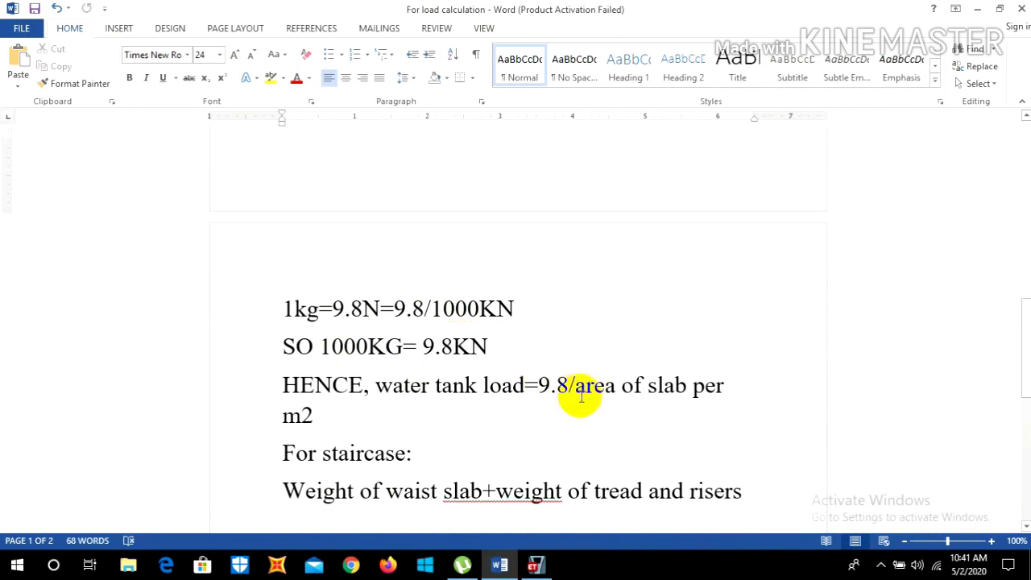
pyautogui.click(978, 8)
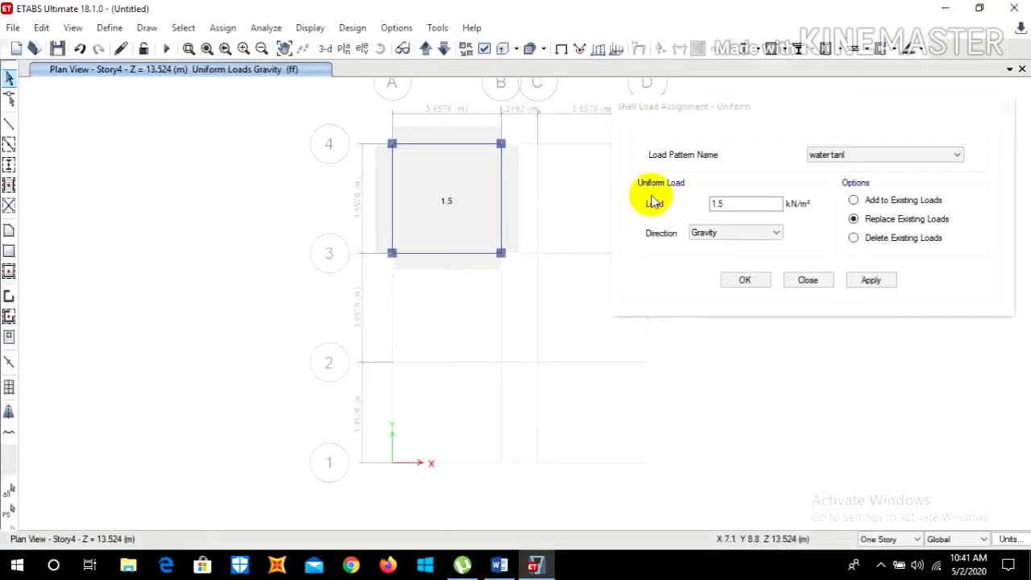
# Set the uniform water tanl load to 3 kN/m² and recheck the water tank calculation in the Word document.
pyautogui.click(728, 204)
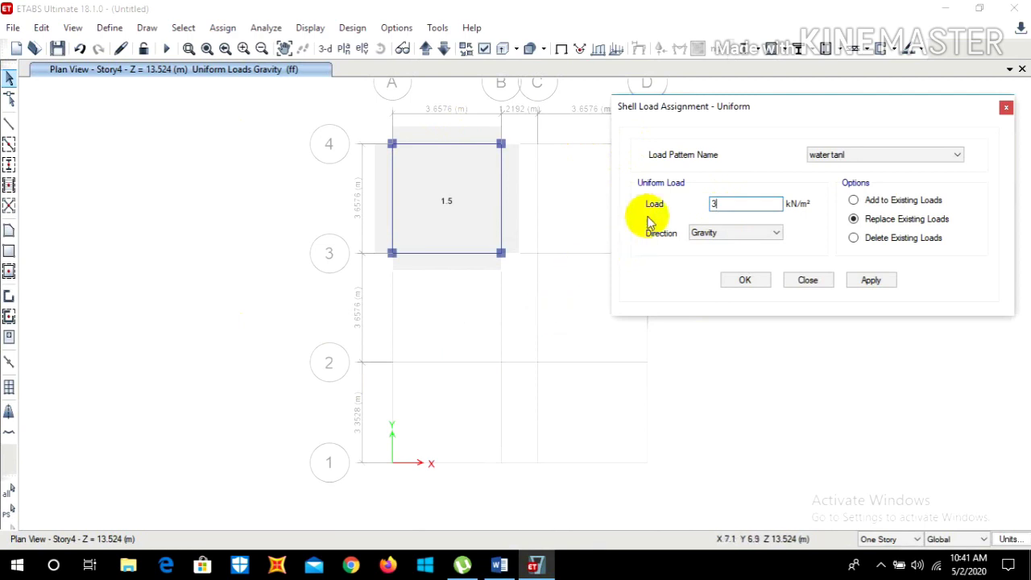
pyautogui.click(504, 564)
pyautogui.scroll(-1, 526, 371)
pyautogui.scroll(2, 528, 375)
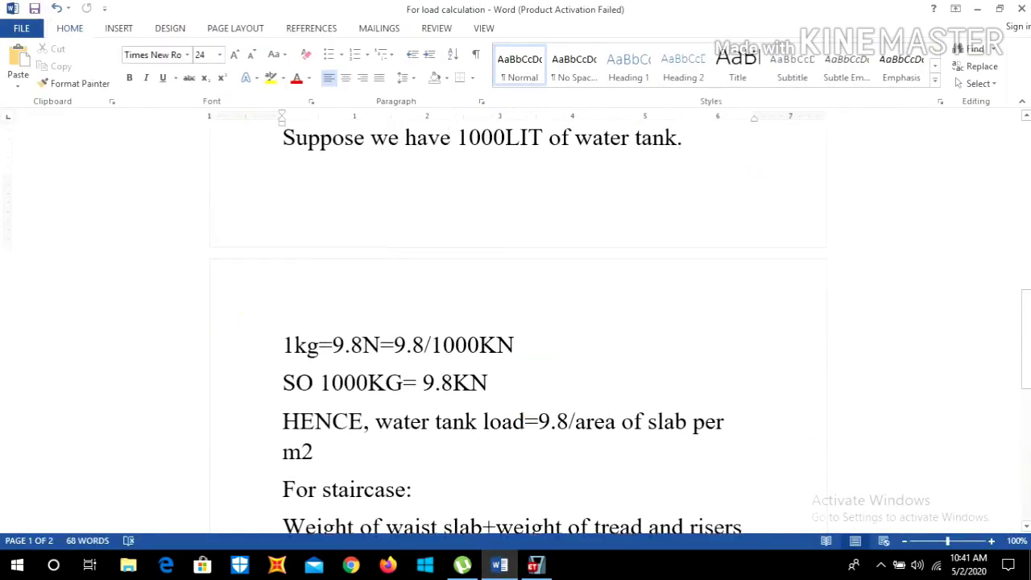
pyautogui.click(982, 10)
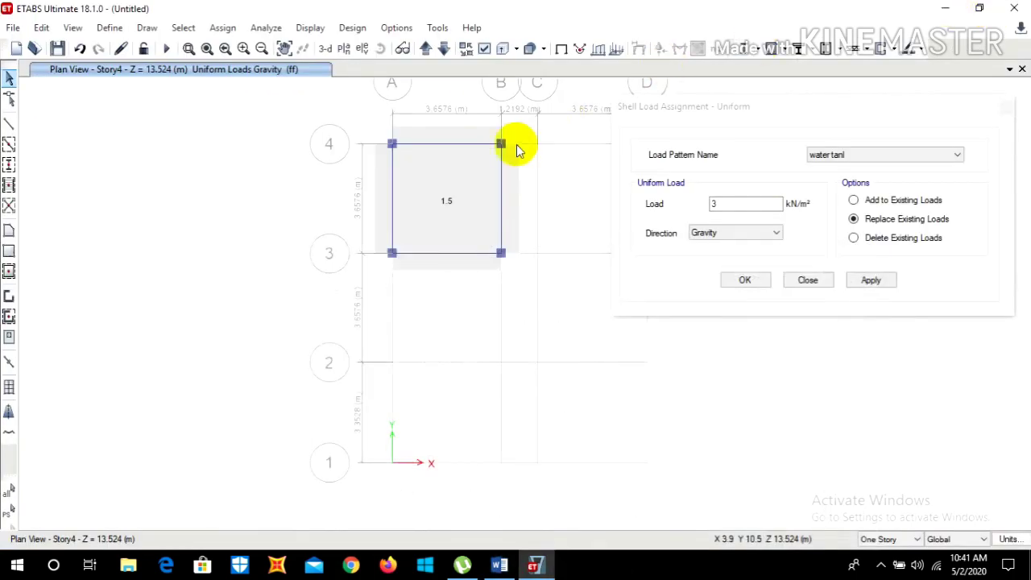
# Apply the 3 kN/m² water tanl load to the Story4 slab at A–B between lines 3 and 4, and close the assignment.
pyautogui.click(869, 281)
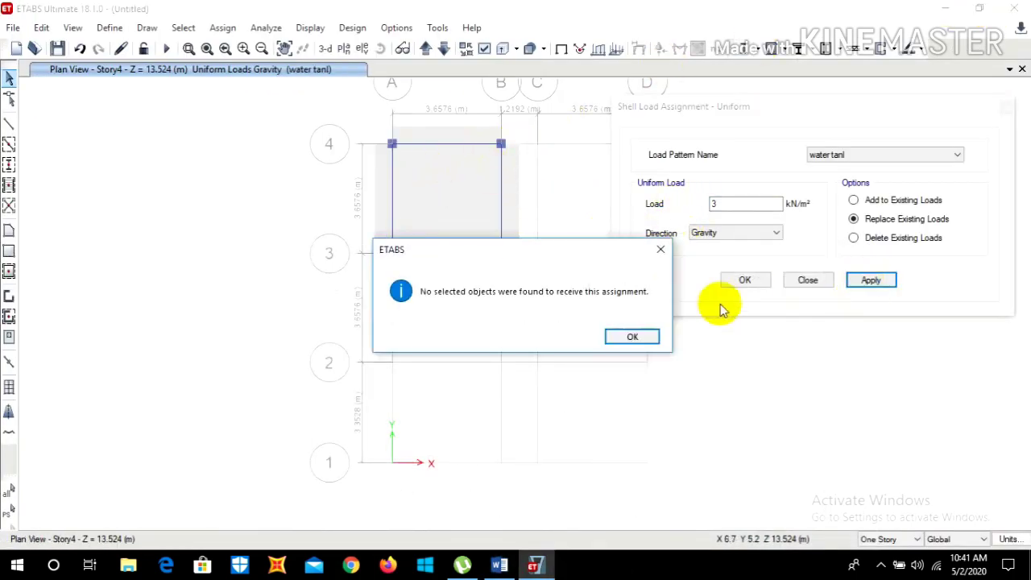
pyautogui.click(631, 337)
pyautogui.click(439, 211)
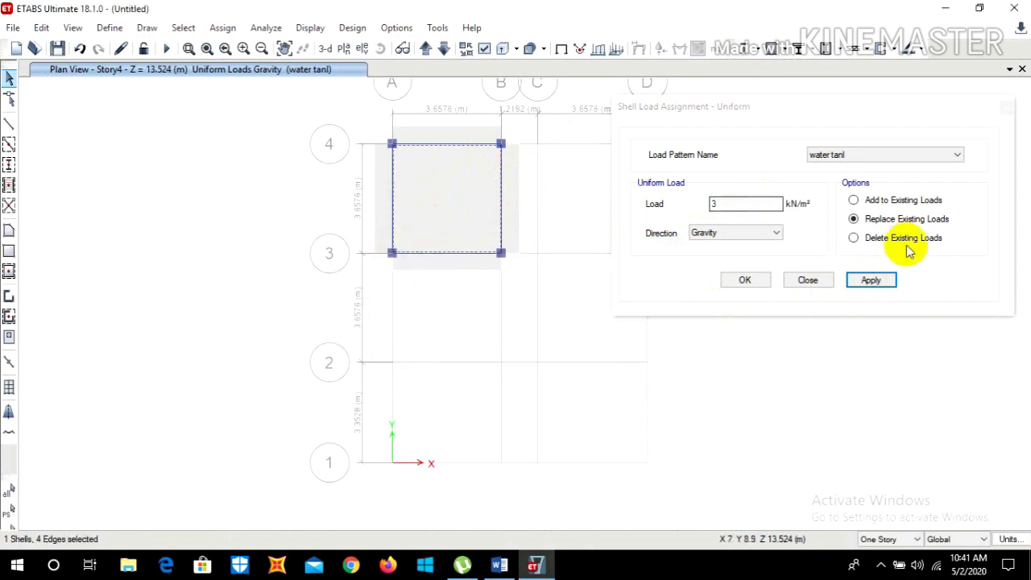
pyautogui.click(876, 282)
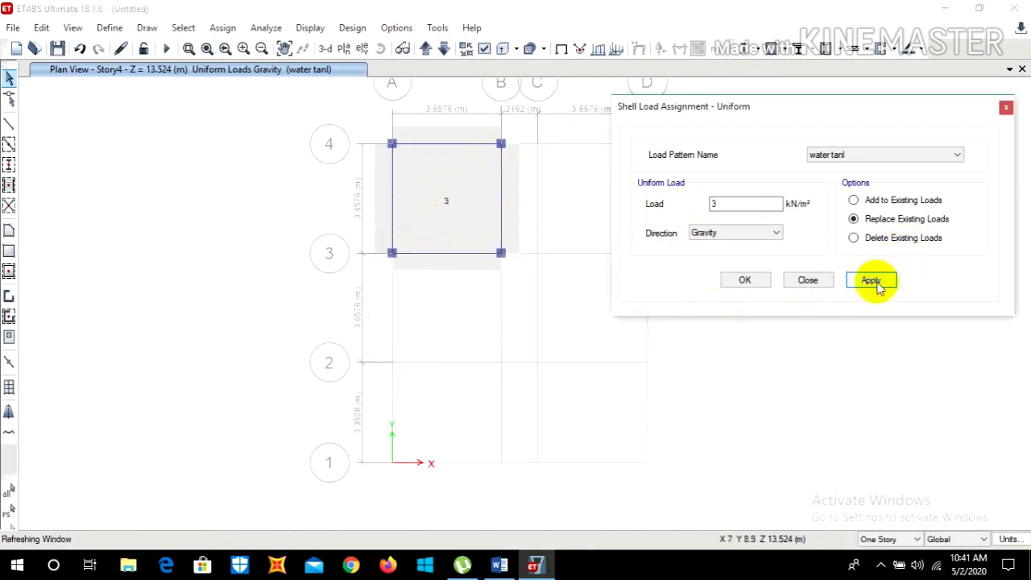
pyautogui.click(870, 155)
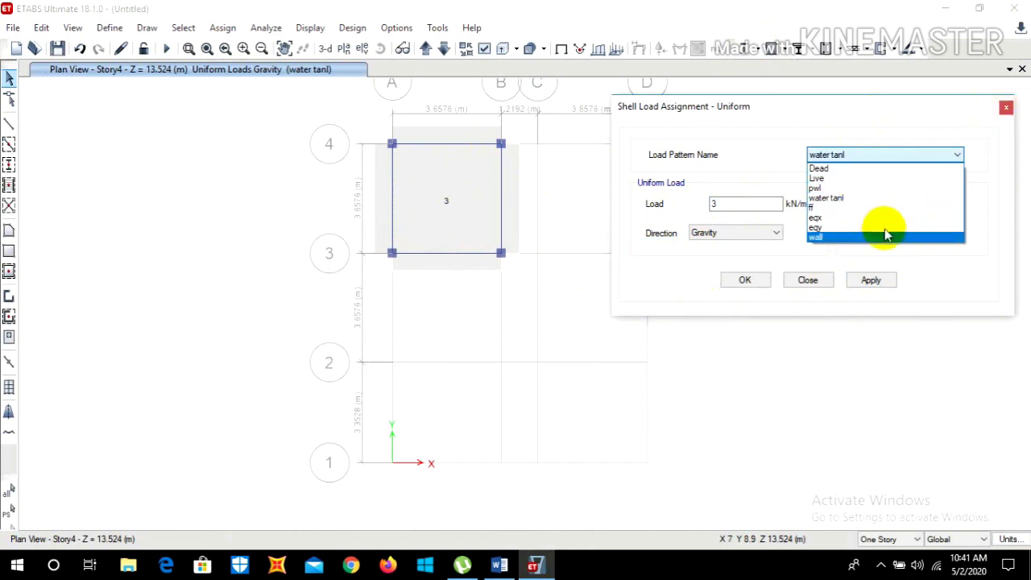
pyautogui.click(914, 359)
pyautogui.click(741, 281)
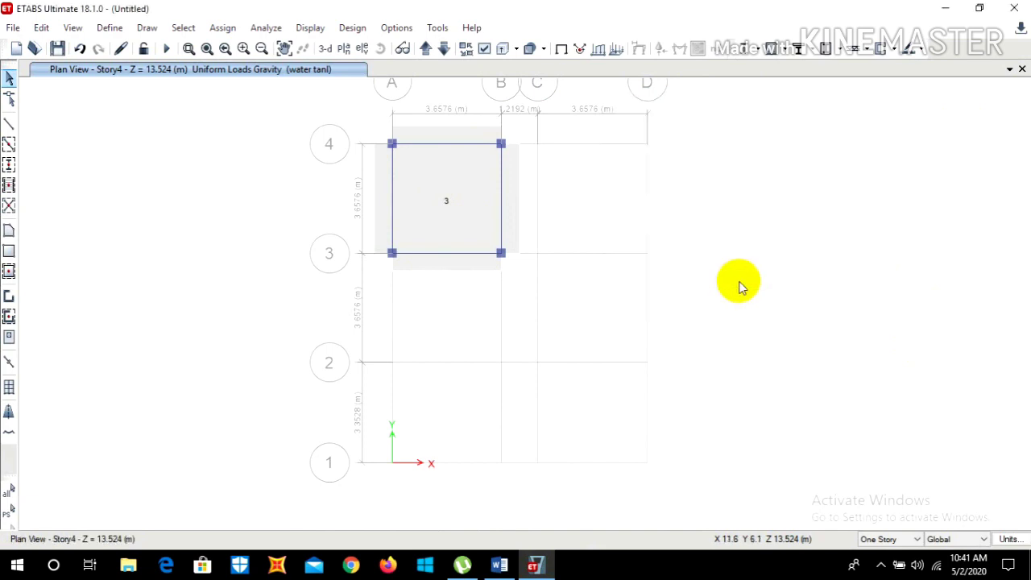
# Step the plan view down from Story4 to the ground floor.
pyautogui.click(444, 50)
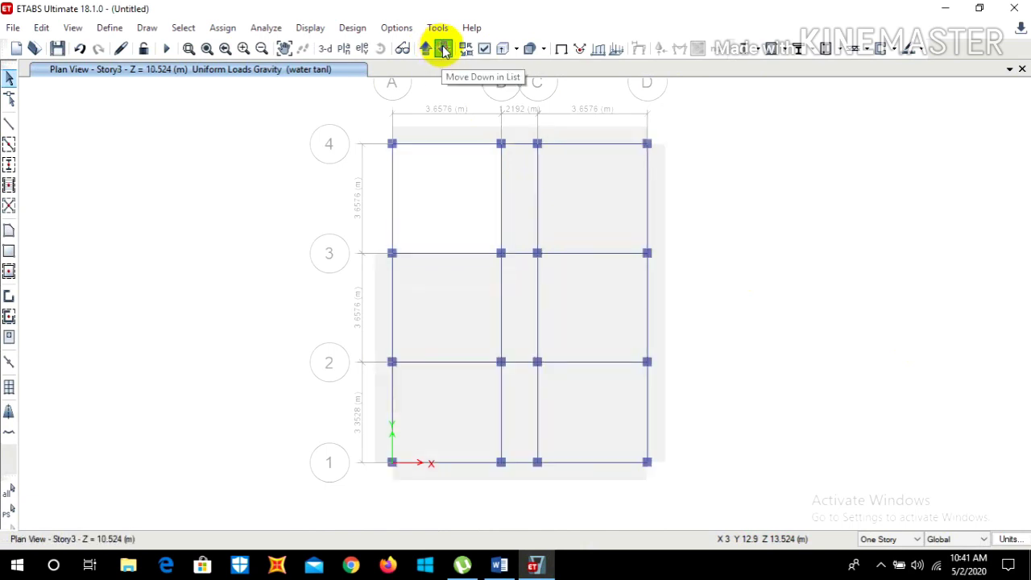
pyautogui.click(444, 50)
pyautogui.click(444, 50)
pyautogui.click(444, 50)
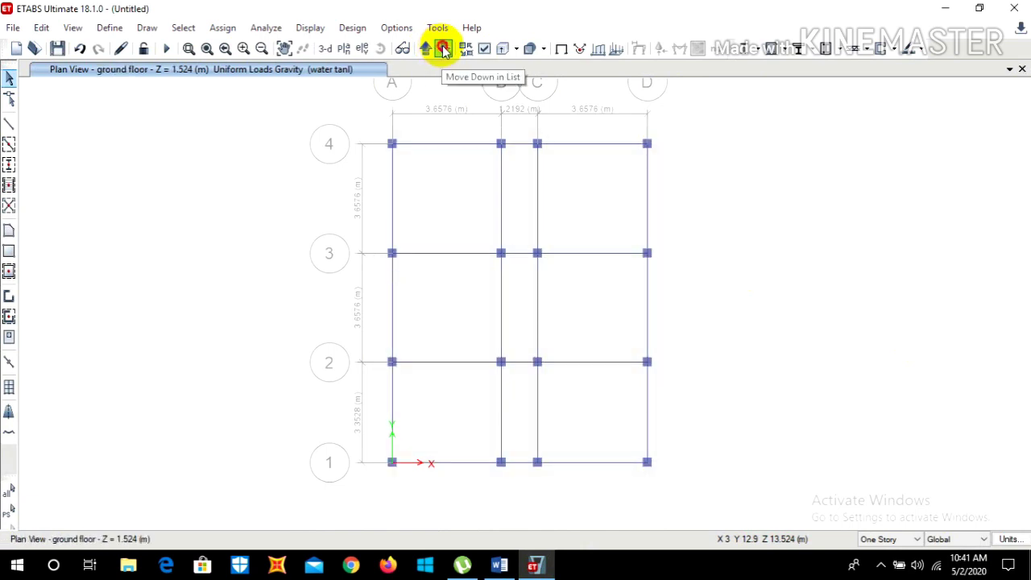
pyautogui.click(444, 50)
pyautogui.click(425, 50)
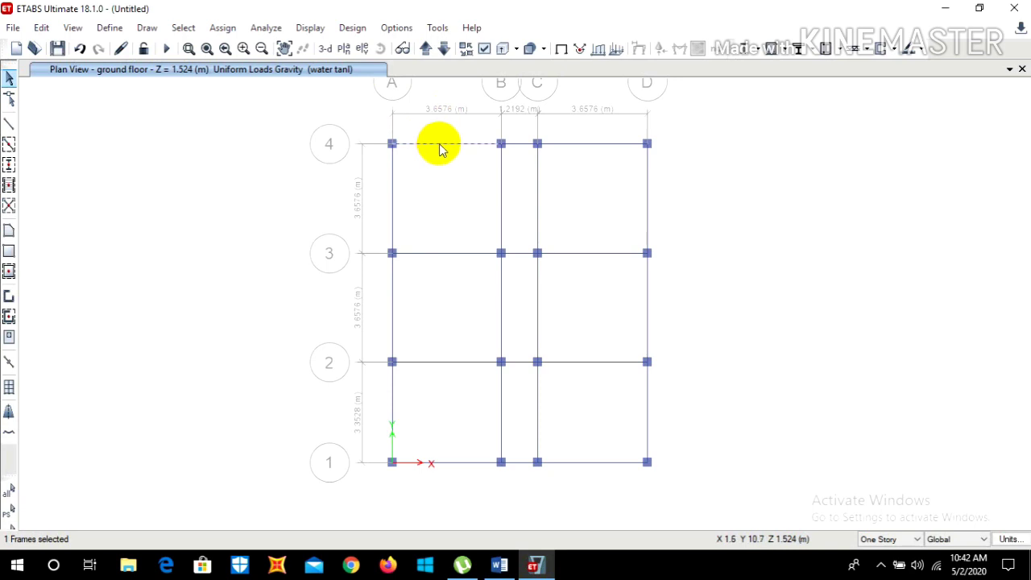
# Assign a uniform gravity wall load to the ground floor beam on line B between lines 3 and 4, replacing existing loads.
pyautogui.click(756, 187)
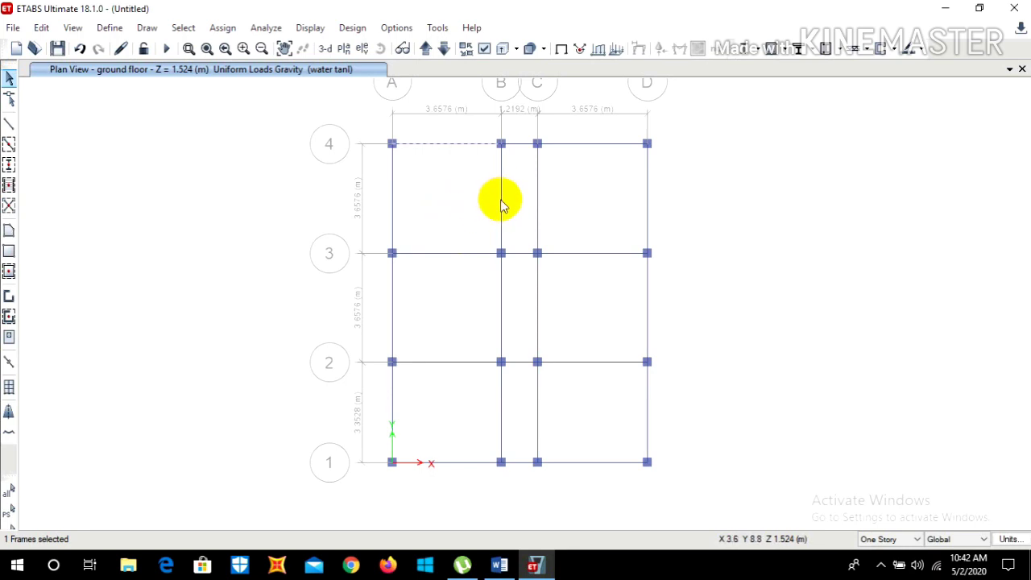
pyautogui.click(462, 146)
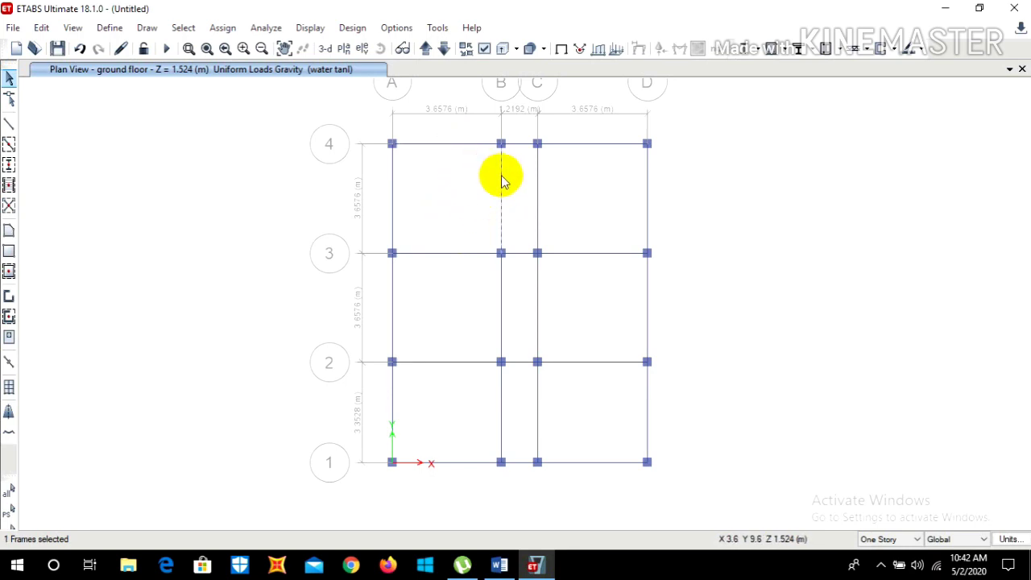
pyautogui.click(224, 28)
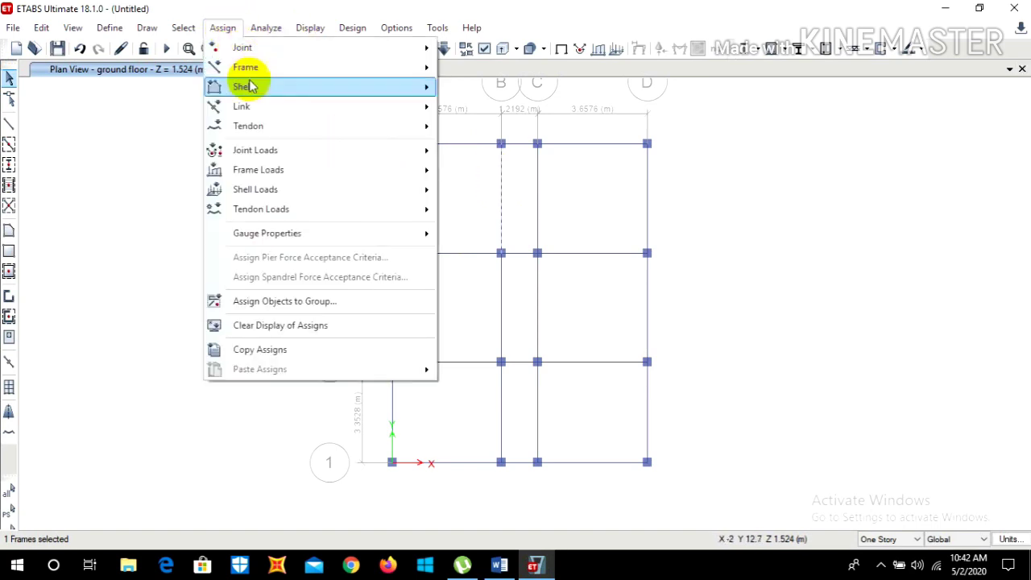
pyautogui.moveTo(258, 157)
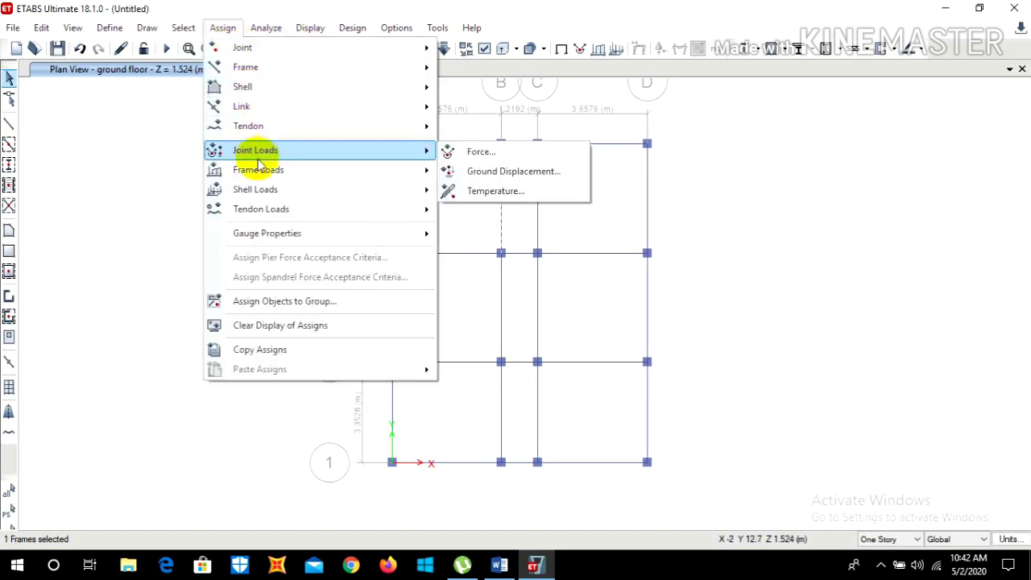
pyautogui.moveTo(318, 168)
pyautogui.click(483, 191)
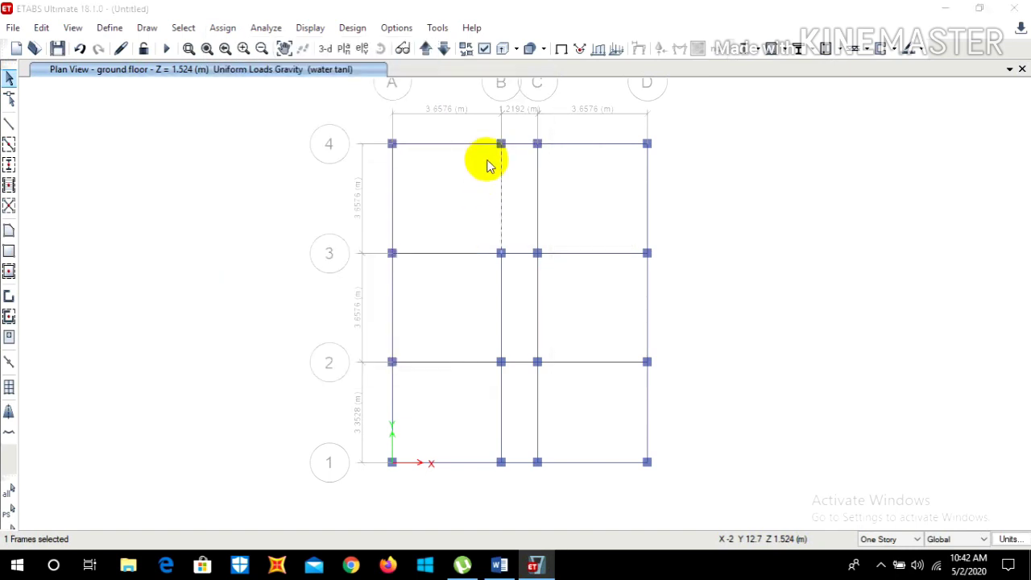
pyautogui.moveTo(231, 96); pyautogui.dragTo(119, 87)
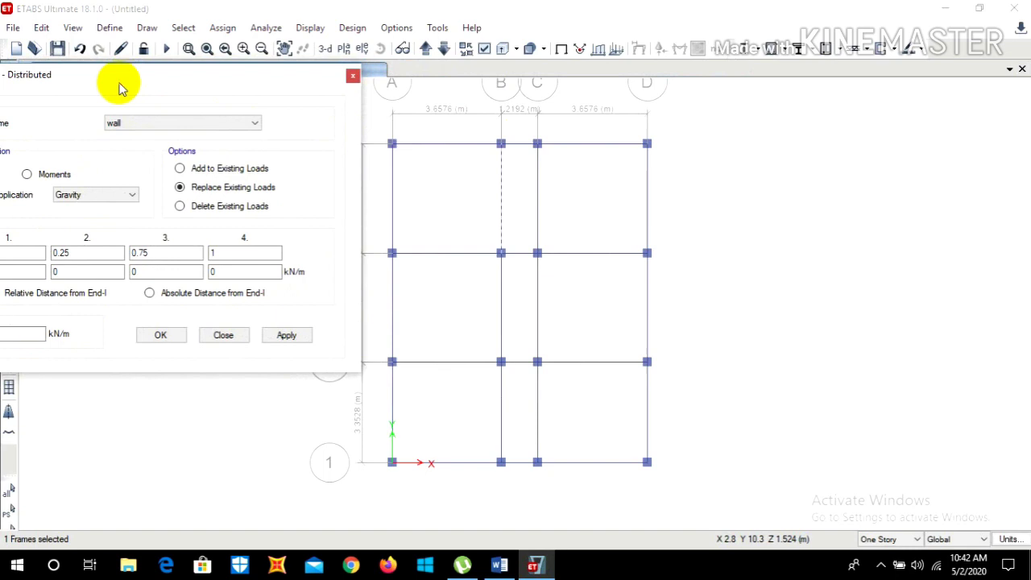
pyautogui.click(135, 125)
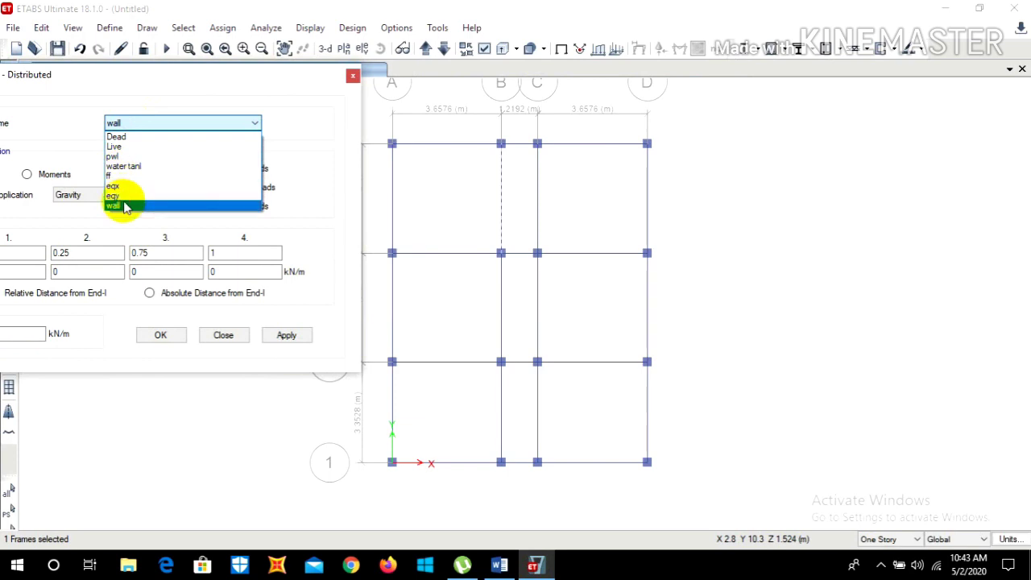
pyautogui.click(125, 207)
pyautogui.moveTo(175, 74); pyautogui.dragTo(280, 44)
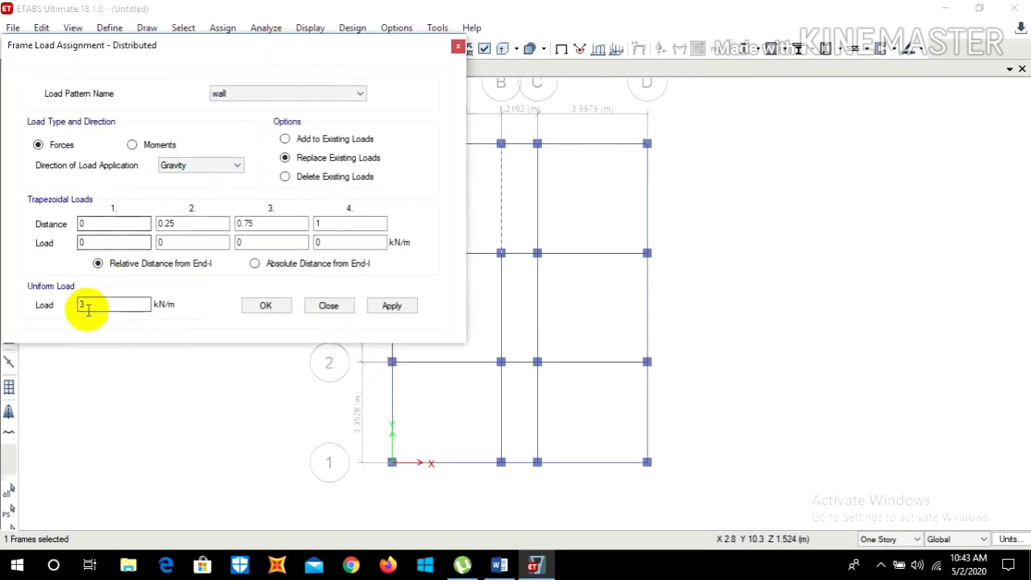
pyautogui.moveTo(87, 304); pyautogui.dragTo(62, 299)
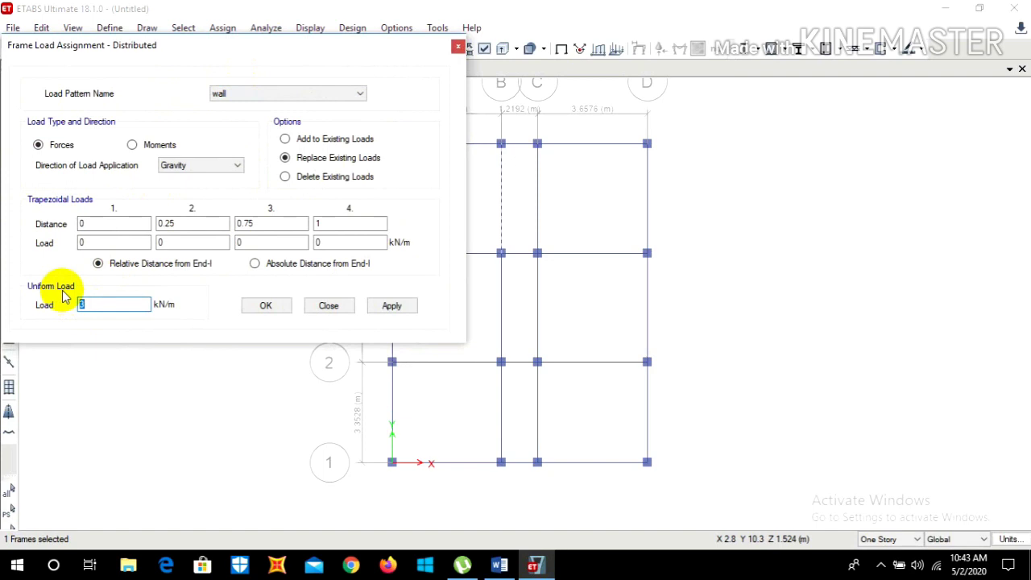
pyautogui.click(271, 306)
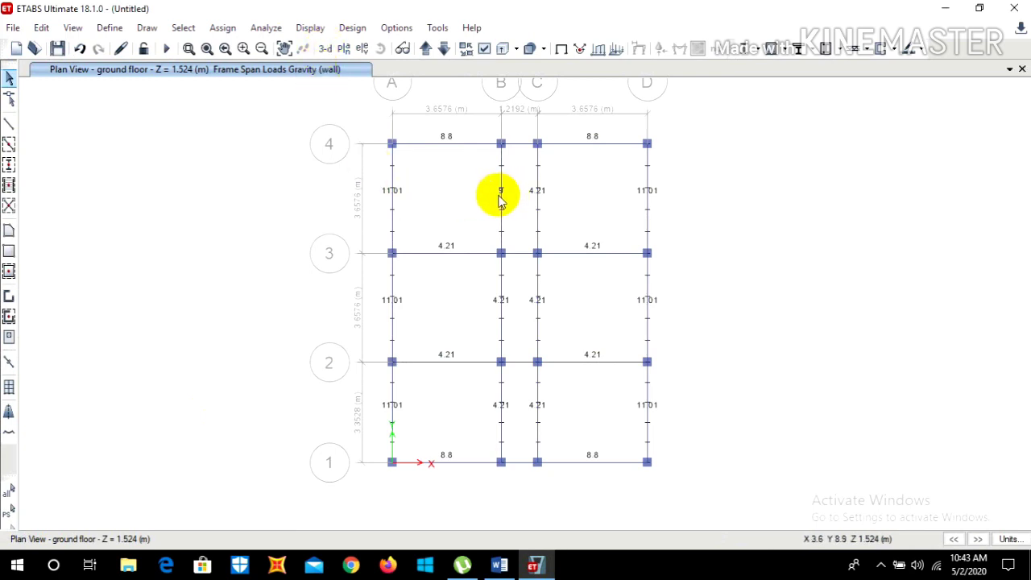
# Go up to Story1 and assign a 14 kN/m uniform wall load to the beam on line A between lines 3 and 4.
pyautogui.click(427, 50)
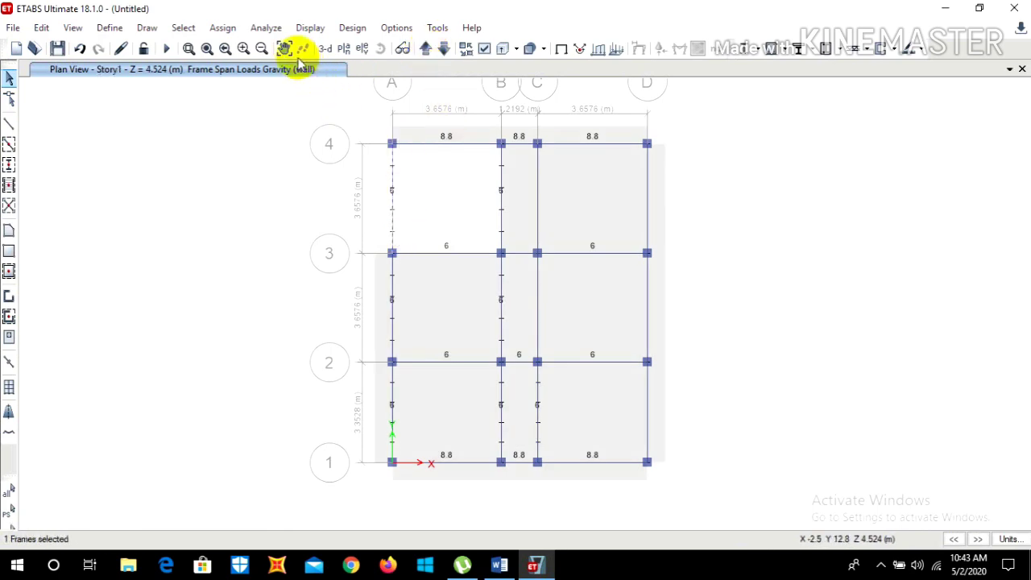
pyautogui.click(225, 28)
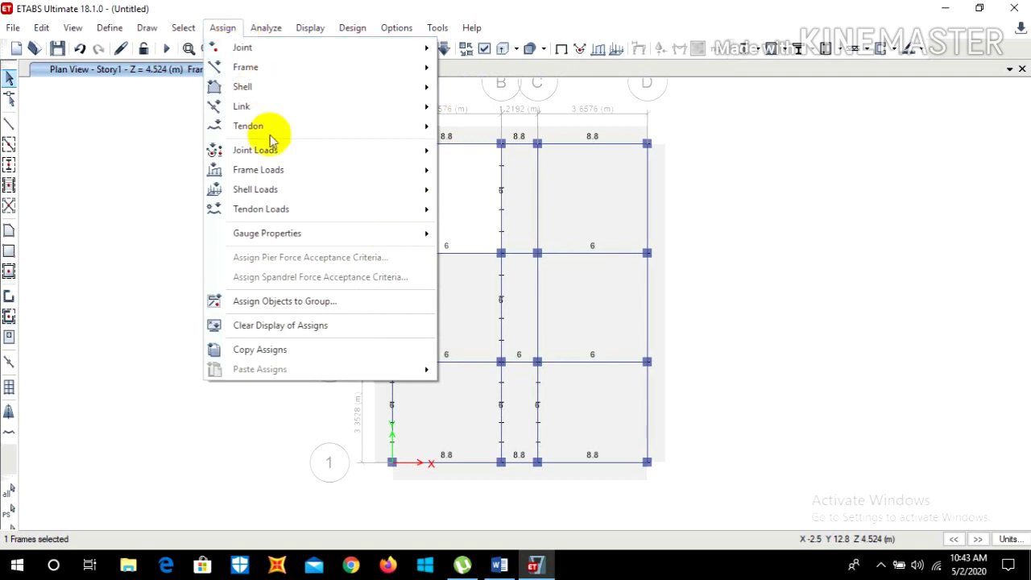
pyautogui.moveTo(272, 169)
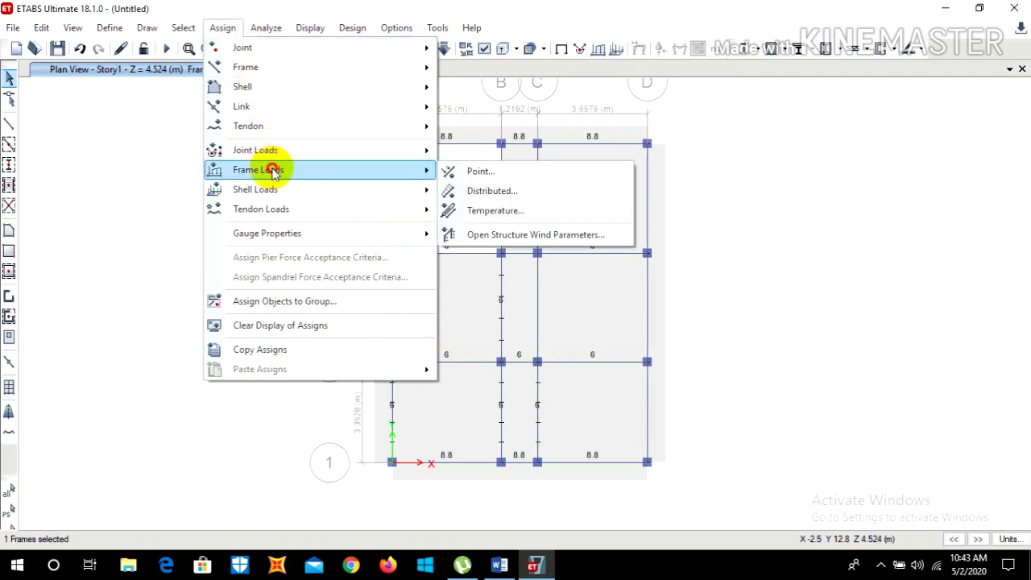
pyautogui.click(490, 193)
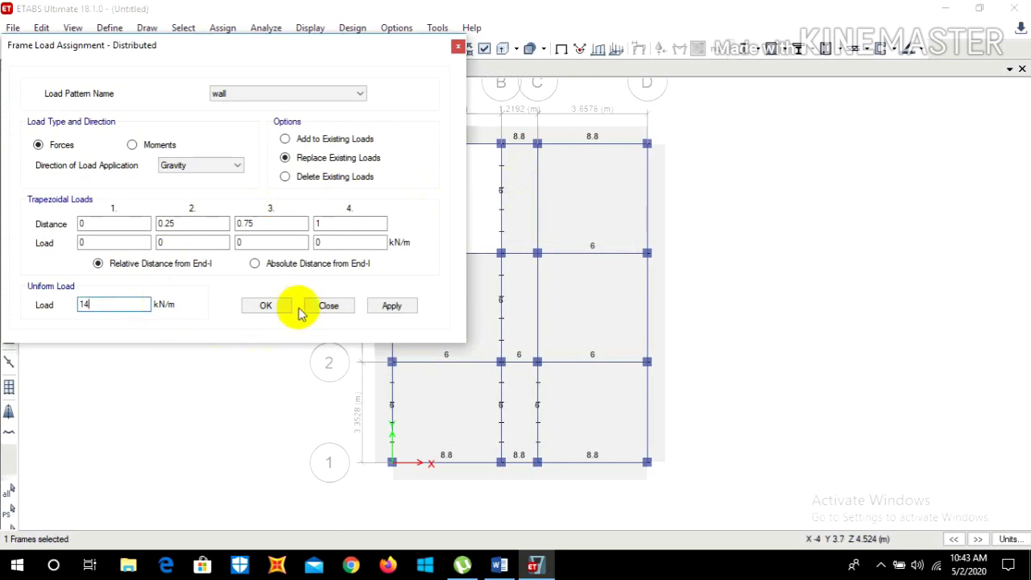
pyautogui.click(376, 307)
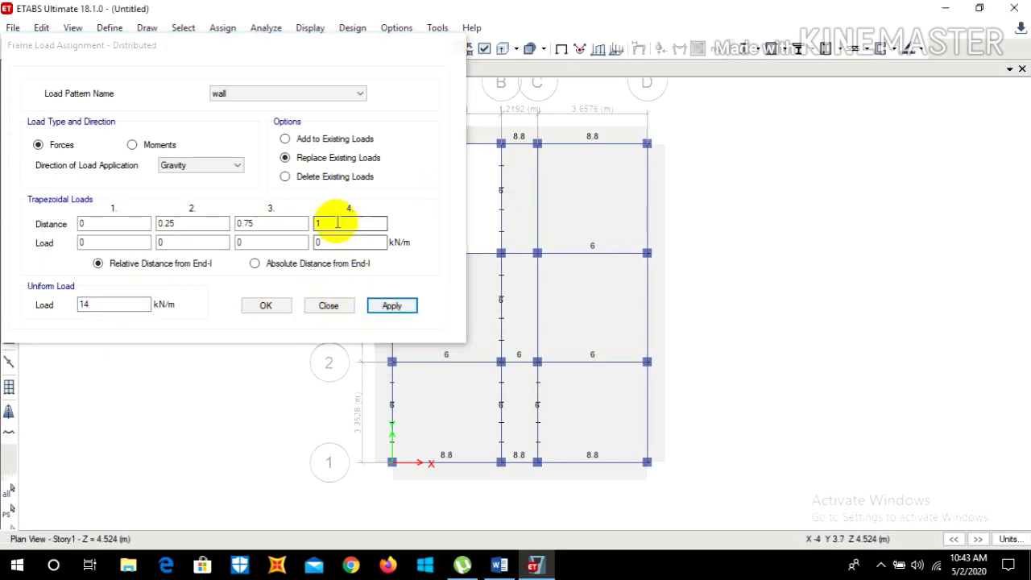
# Apply the 14 kN/m wall load to the Story1 beam on line B between lines 3 and 4.
pyautogui.moveTo(329, 47); pyautogui.dragTo(198, 72)
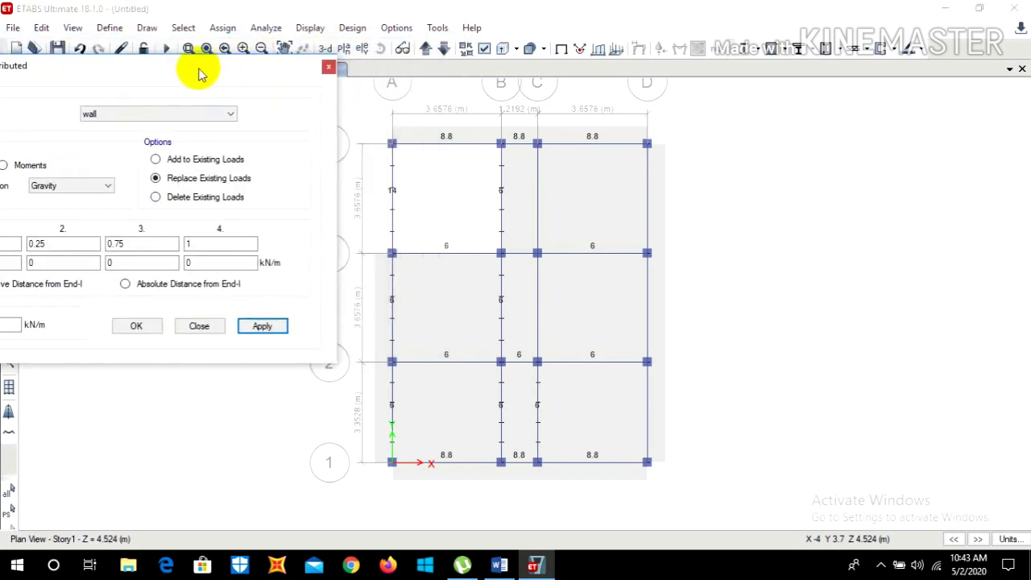
pyautogui.click(501, 200)
pyautogui.moveTo(212, 69); pyautogui.dragTo(275, 57)
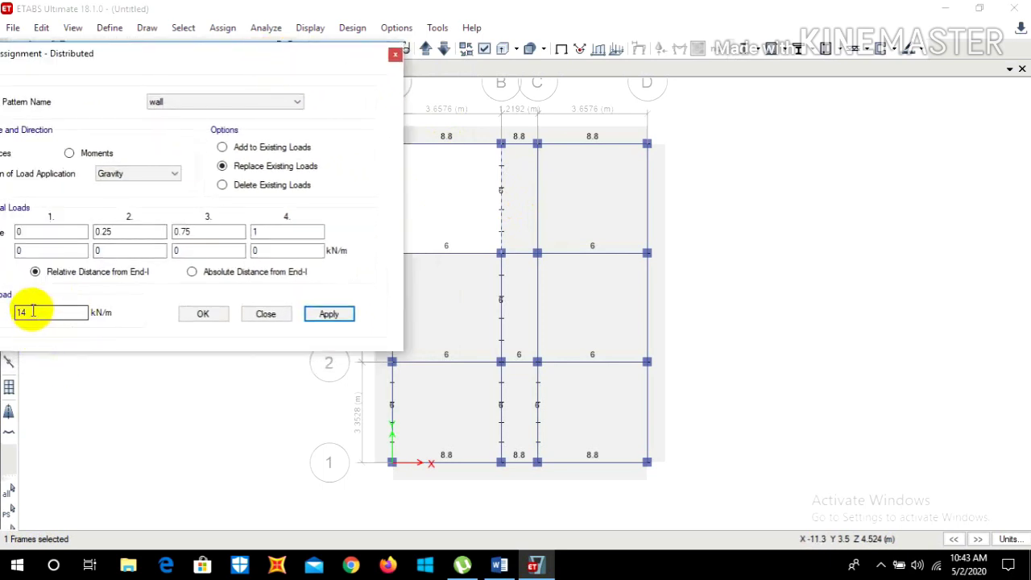
pyautogui.click(312, 314)
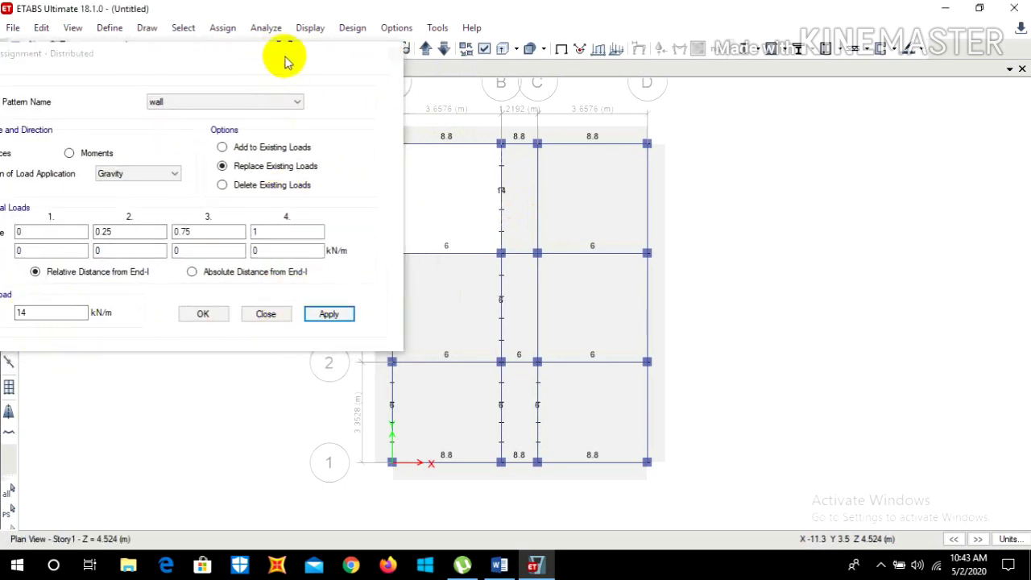
# Go up to Story2 and apply the 14 kN/m wall load to the beams on lines B and A between lines 3 and 4.
pyautogui.moveTo(286, 60); pyautogui.dragTo(212, 69)
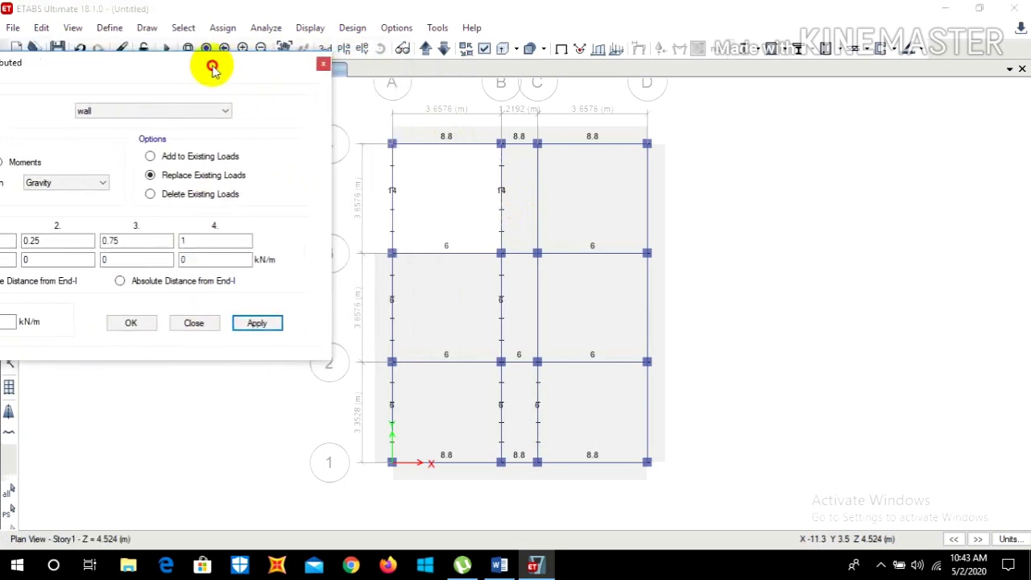
pyautogui.click(426, 50)
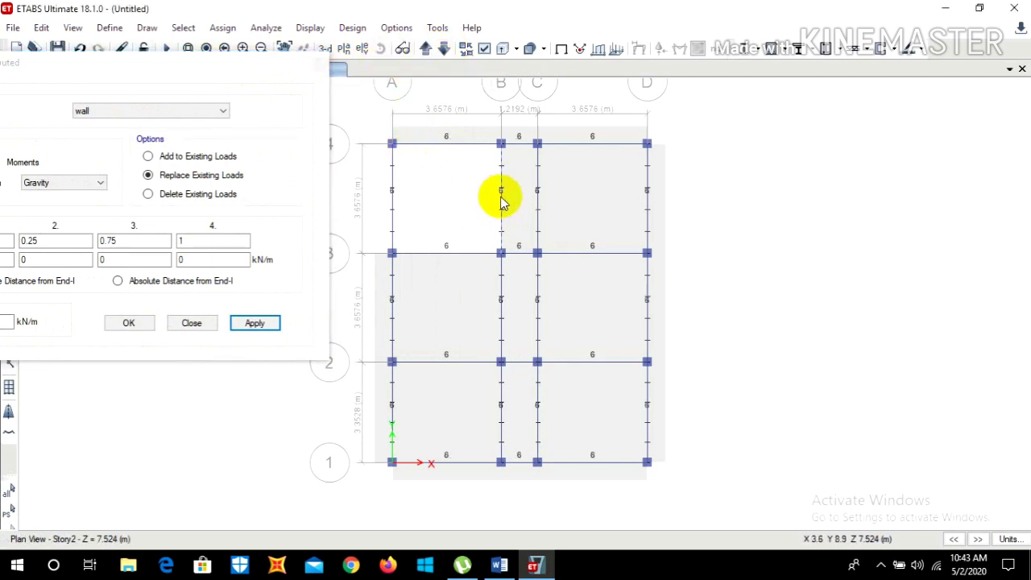
pyautogui.click(501, 198)
pyautogui.moveTo(180, 64)
pyautogui.mouseDown()
pyautogui.moveTo(241, 64)
pyautogui.moveTo(199, 71)
pyautogui.mouseUp()
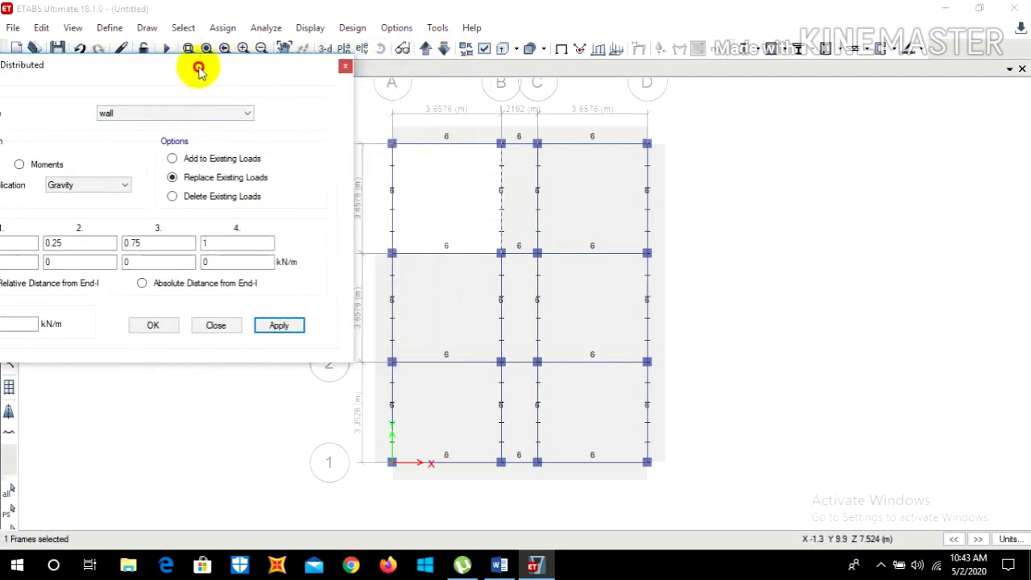
pyautogui.click(278, 324)
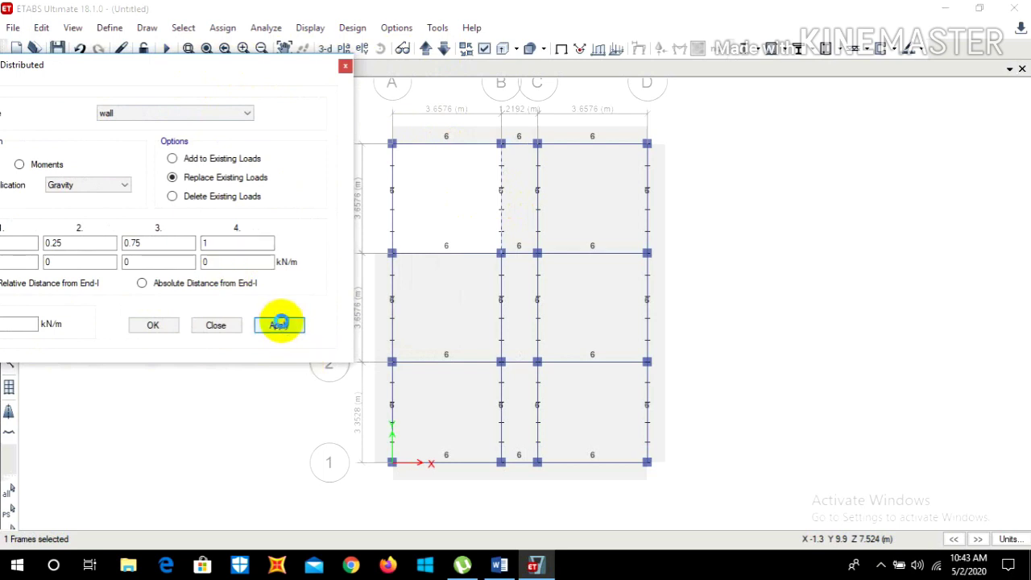
pyautogui.click(392, 206)
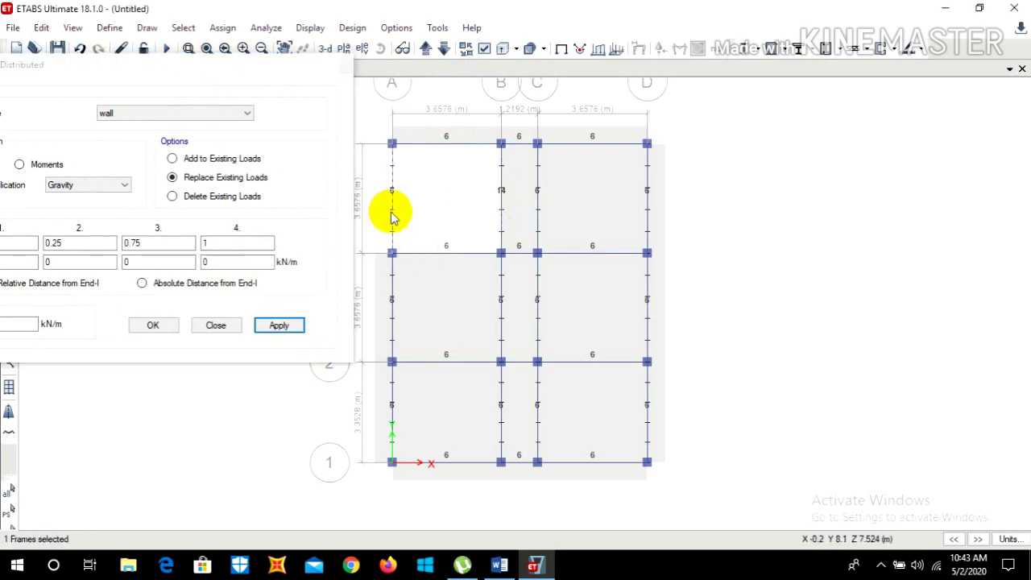
pyautogui.click(282, 325)
# Go up to Story3 and apply the 14 kN/m wall load to the beams on lines B and A between lines 3 and 4.
pyautogui.click(425, 50)
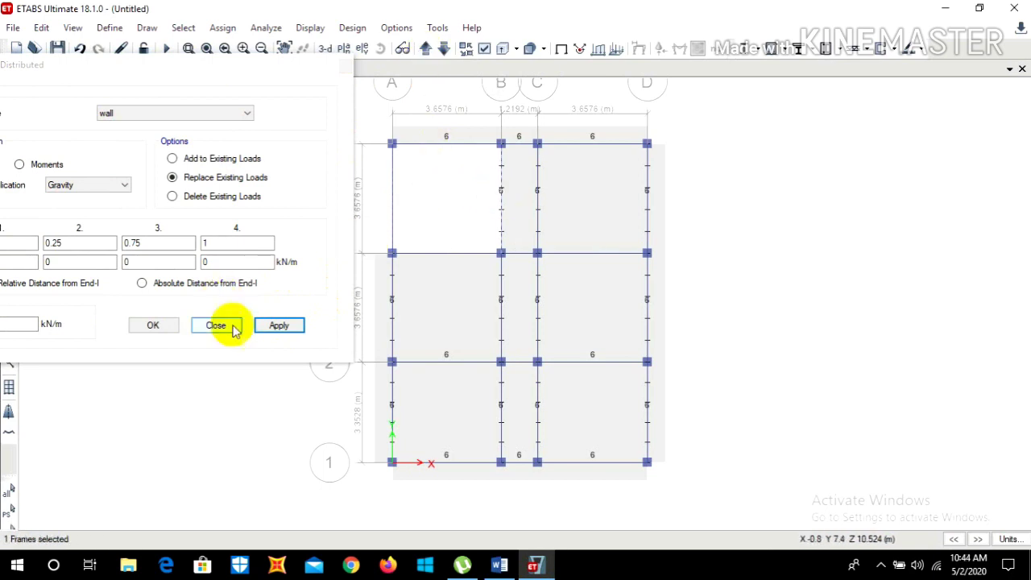
pyautogui.click(276, 325)
pyautogui.click(393, 205)
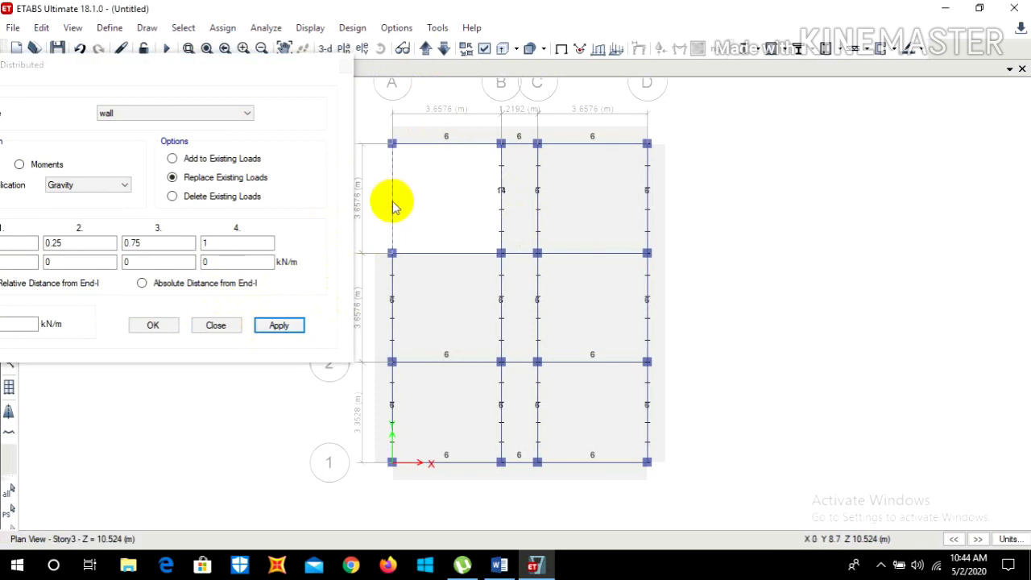
pyautogui.click(279, 326)
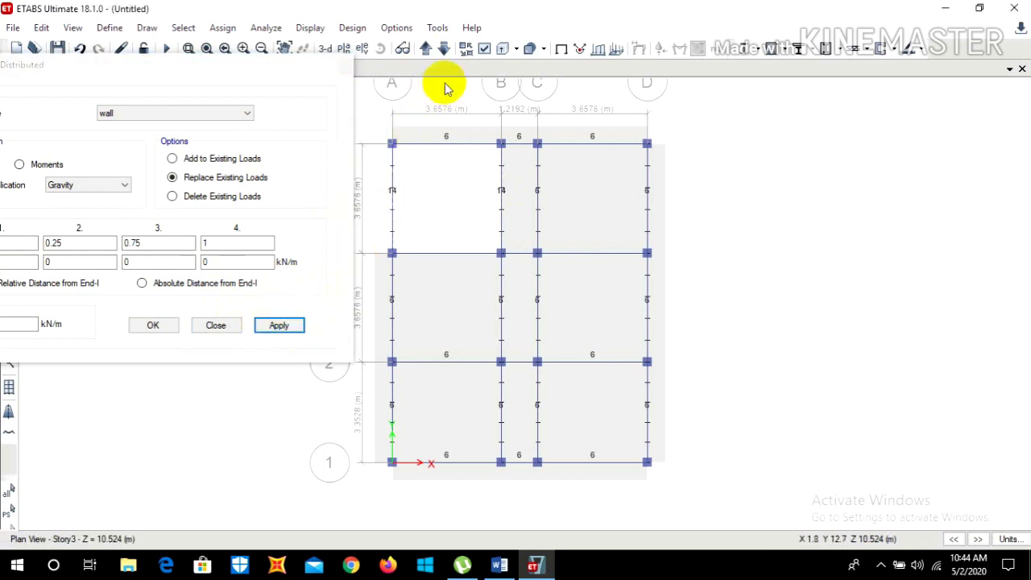
# Check the Story4 wall loads, return to the Story3 plan, and close the frame load assignment.
pyautogui.click(428, 51)
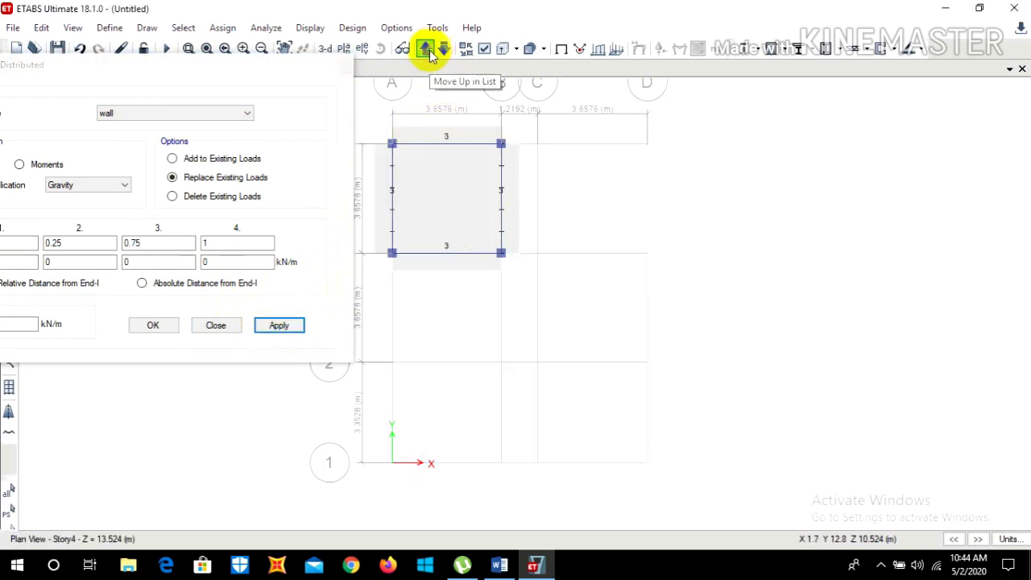
pyautogui.click(441, 49)
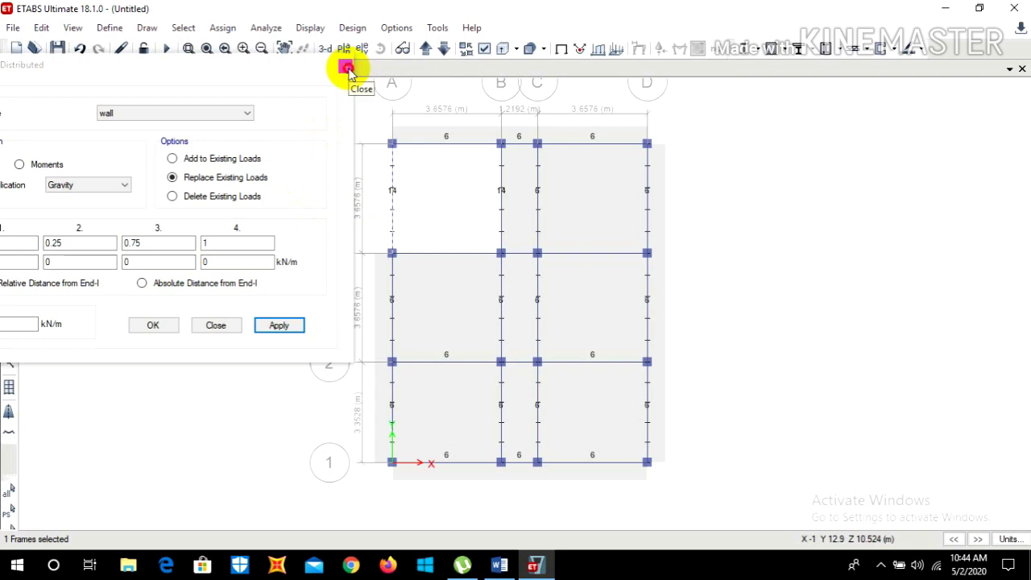
pyautogui.click(346, 68)
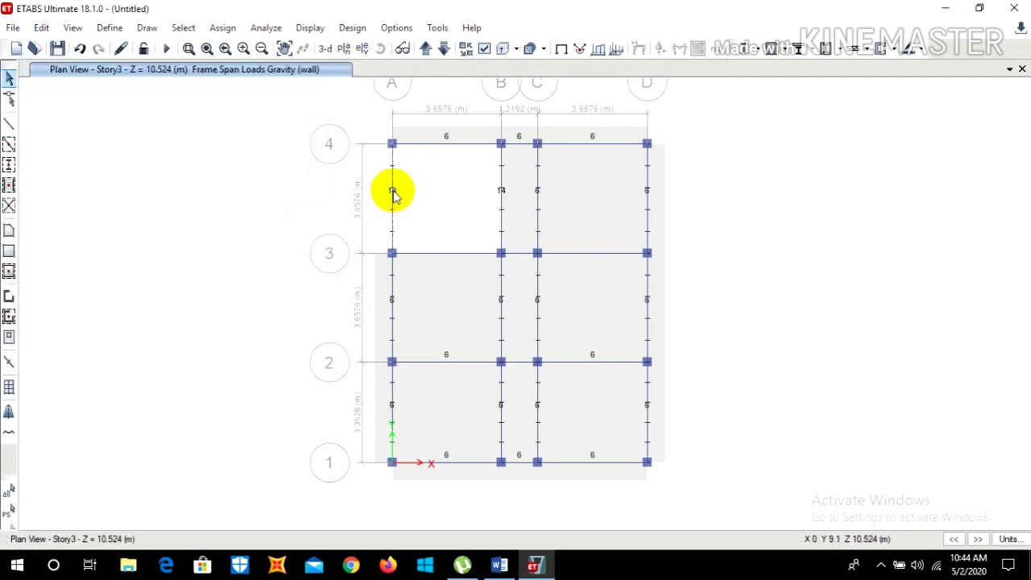
# Inspect the loads assigned to the Story3 beam on line A between lines 3 and 4, and close its information.
pyautogui.rightClick(393, 193)
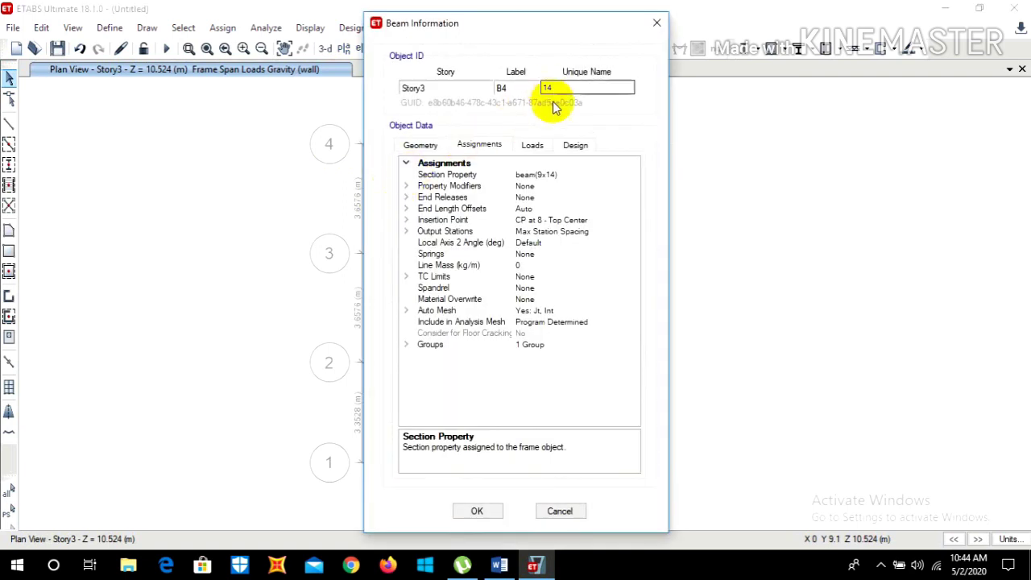
pyautogui.click(527, 145)
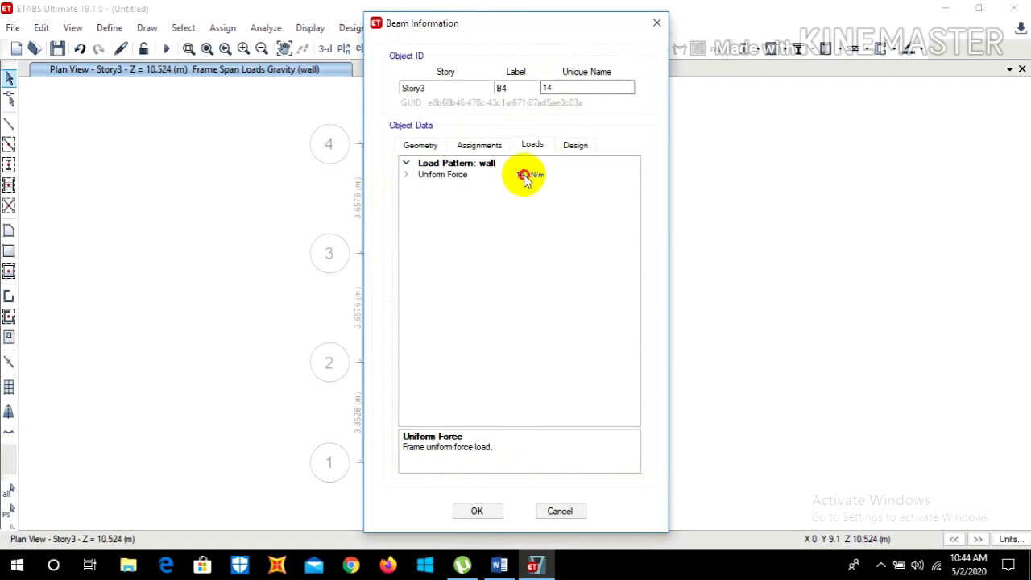
pyautogui.click(525, 176)
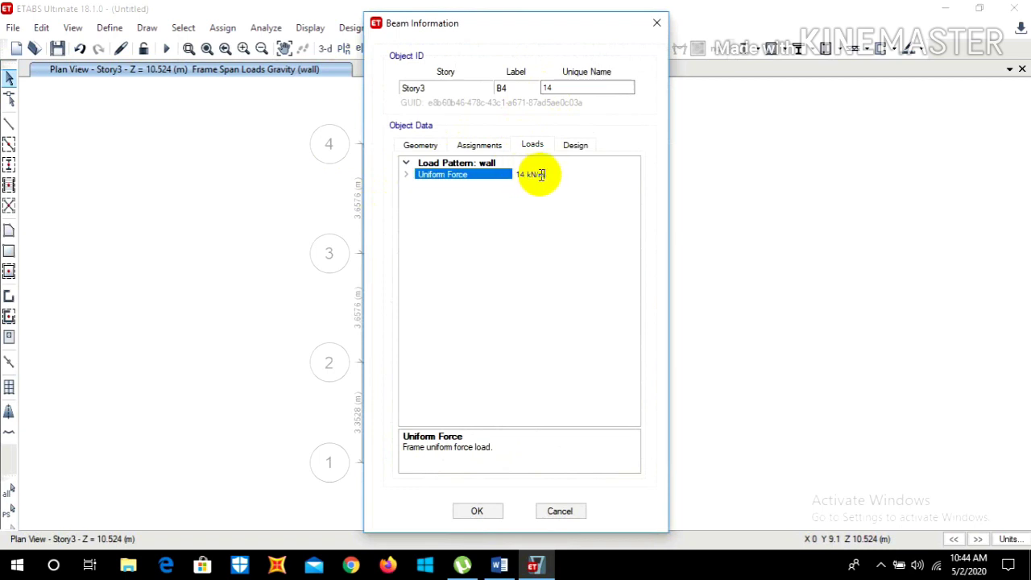
pyautogui.click(657, 23)
pyautogui.scroll(3, 448, 228)
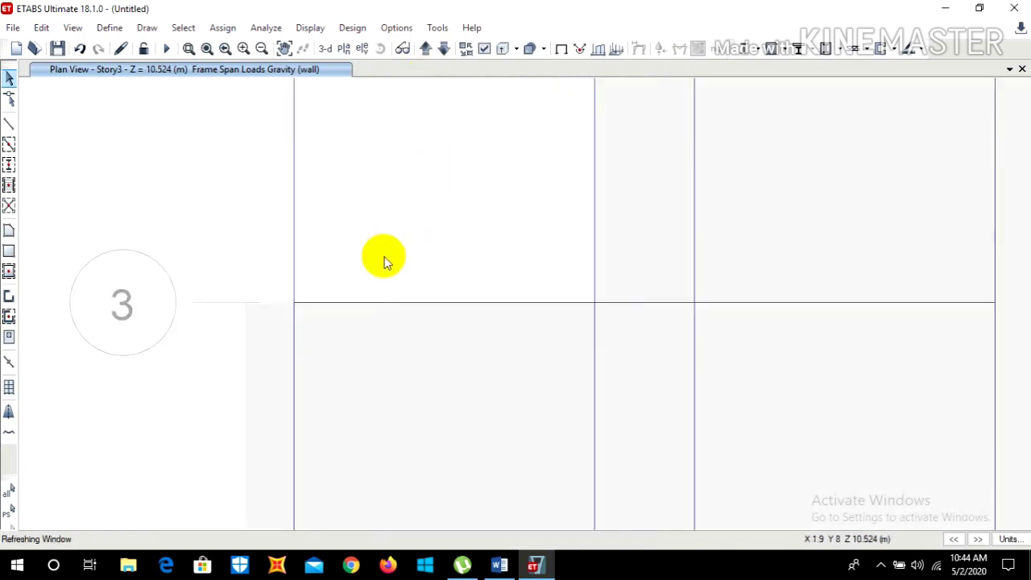
pyautogui.scroll(-3, 391, 292)
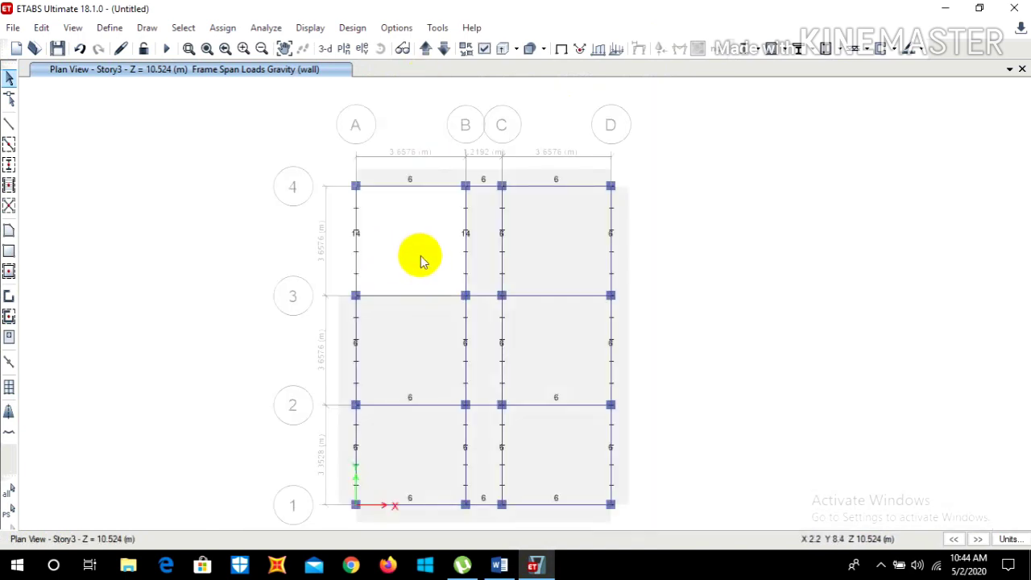
pyautogui.scroll(-3, 444, 234)
pyautogui.scroll(3, 444, 237)
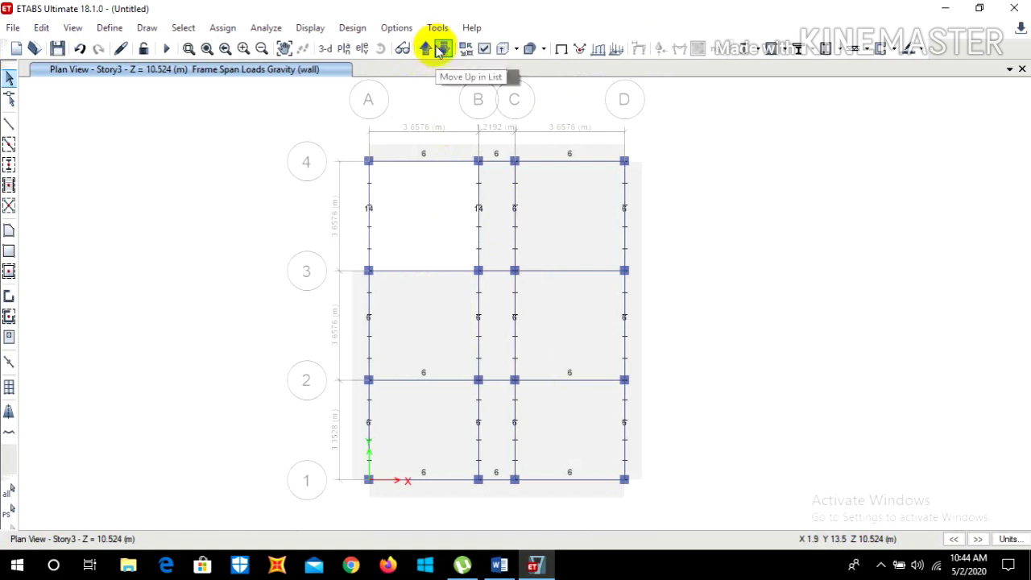
# Switch to the Story1 plan and assign shell diaphragm D1 to the whole floor.
pyautogui.click(345, 48)
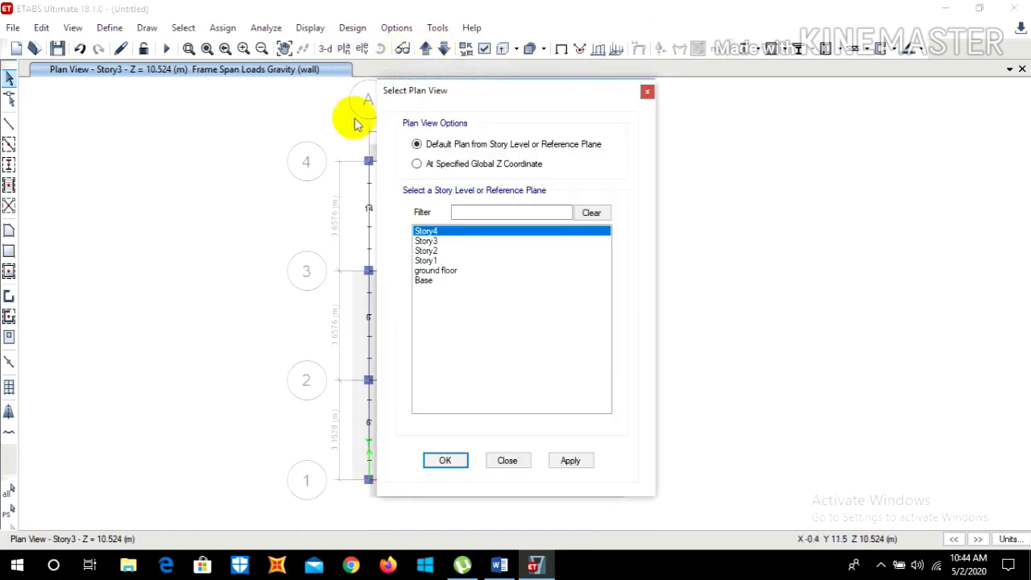
pyautogui.click(431, 261)
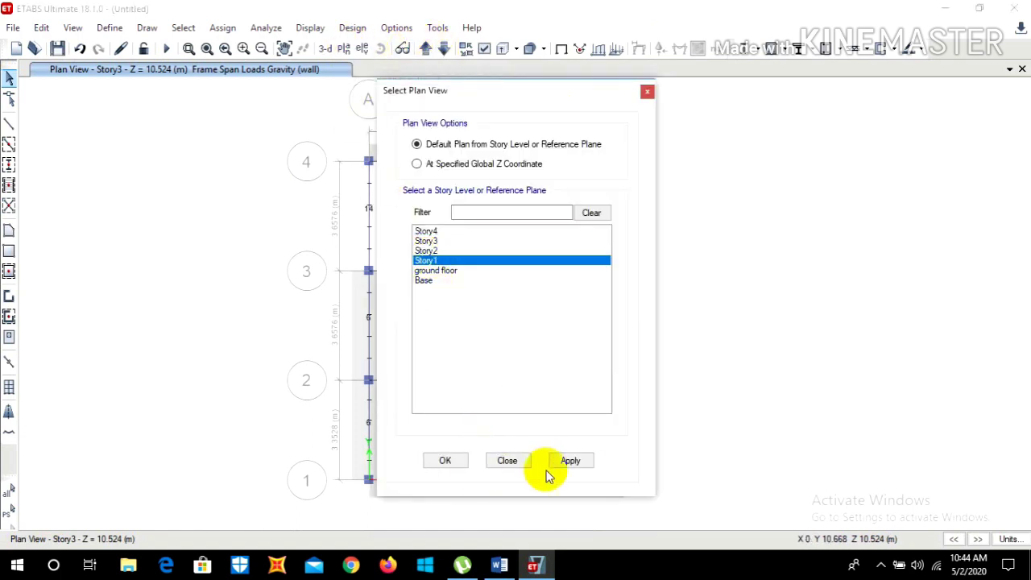
pyautogui.click(448, 464)
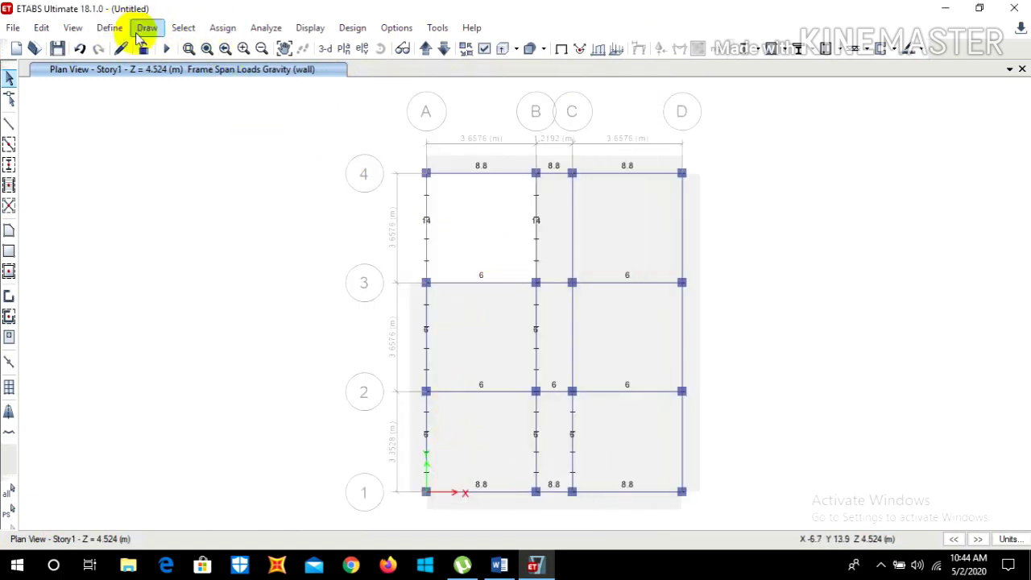
pyautogui.click(223, 27)
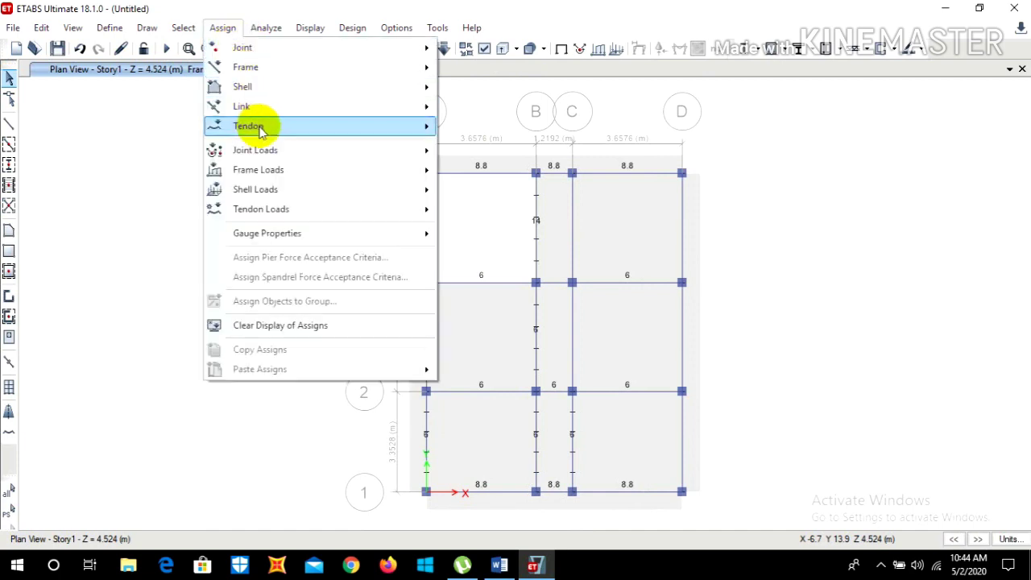
pyautogui.moveTo(259, 87)
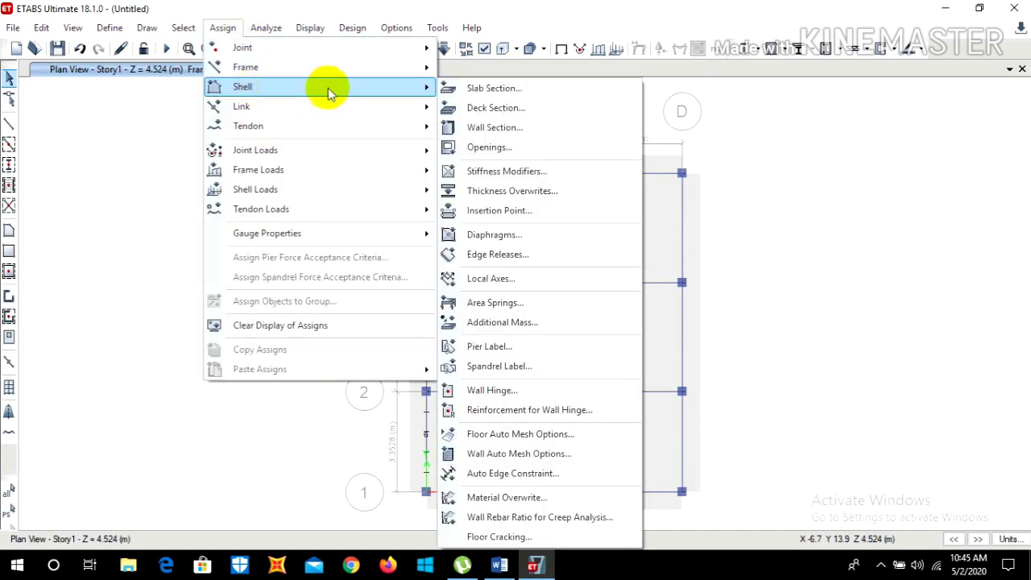
pyautogui.click(514, 235)
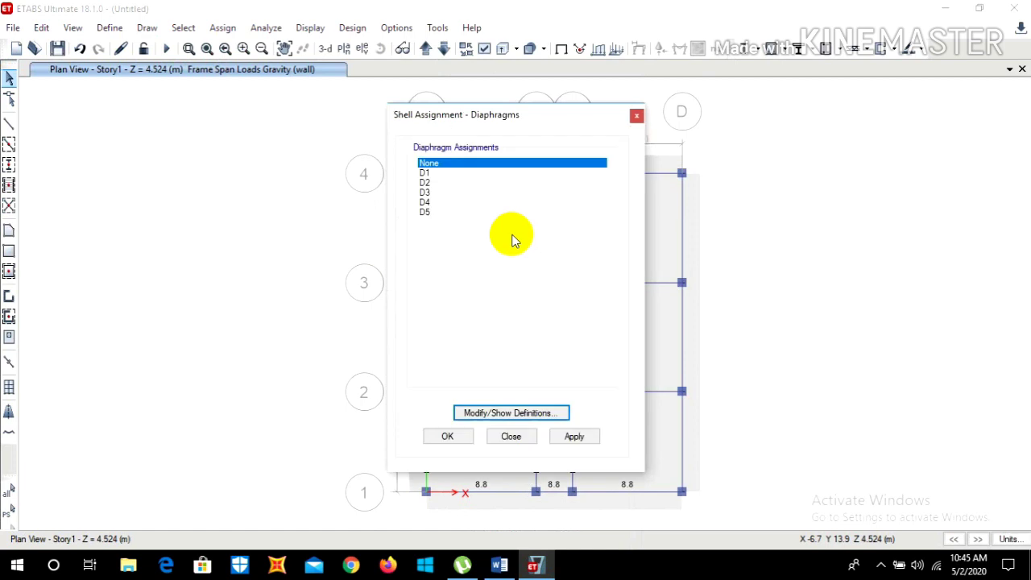
pyautogui.click(427, 172)
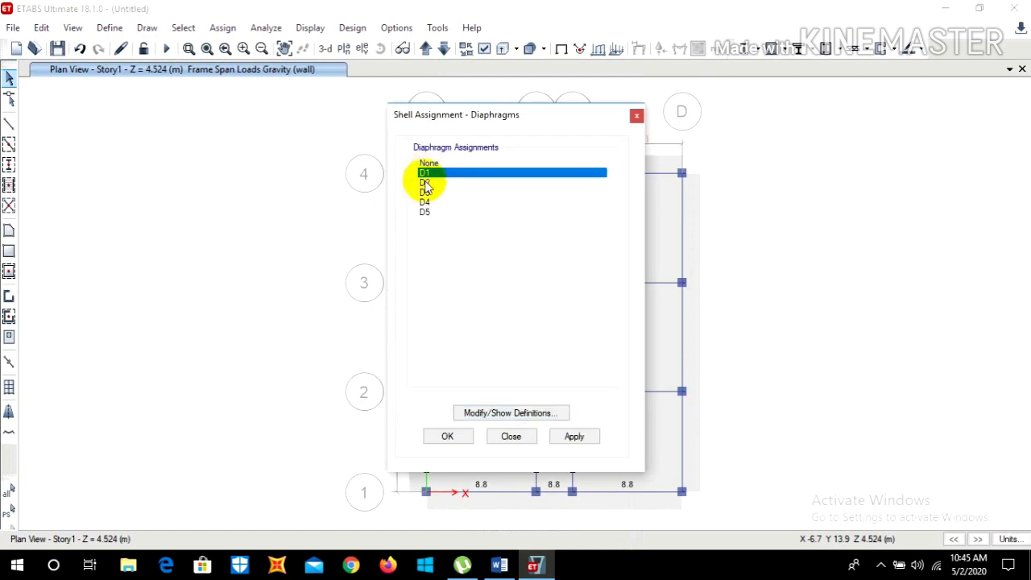
pyautogui.click(570, 435)
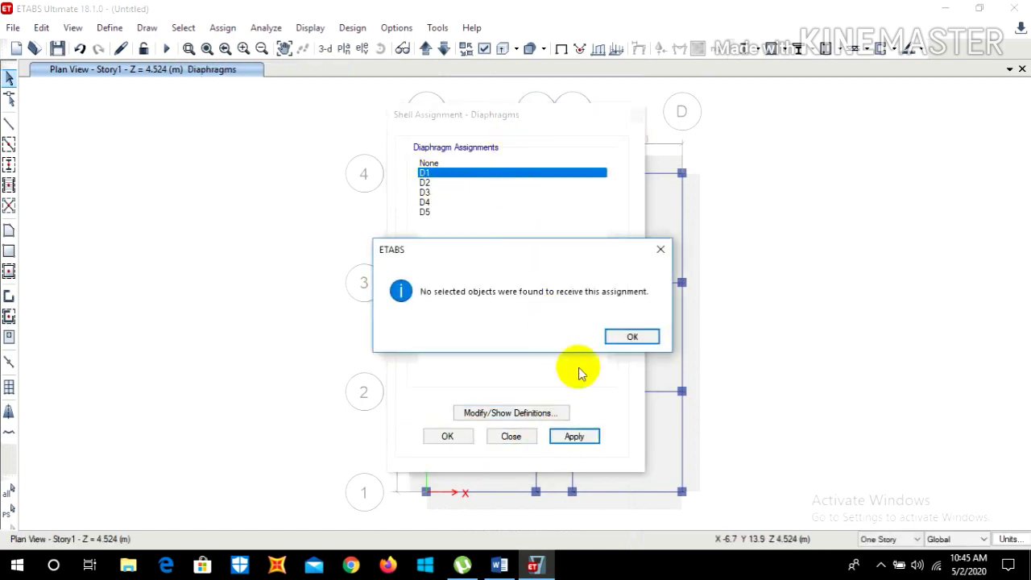
pyautogui.click(625, 336)
pyautogui.moveTo(500, 115); pyautogui.dragTo(860, 106)
pyautogui.moveTo(325, 111); pyautogui.dragTo(726, 524)
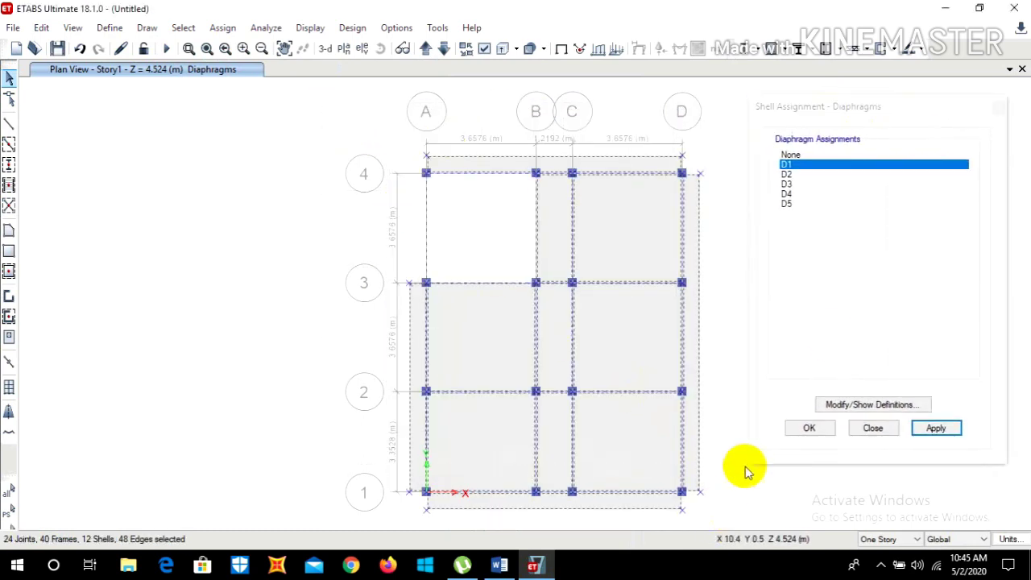
pyautogui.click(937, 429)
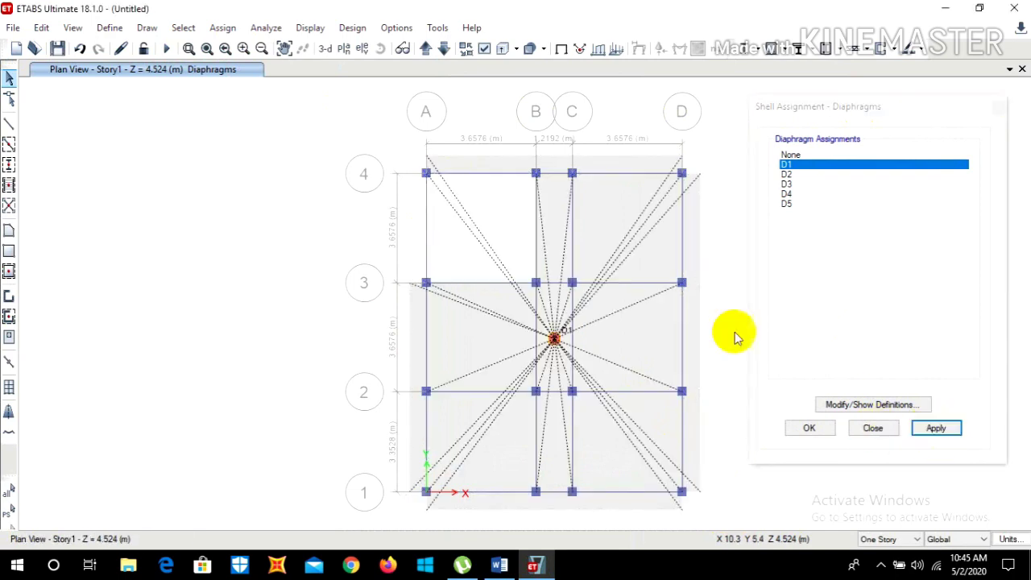
# Go up to Story2 and assign diaphragm D2 to the whole floor.
pyautogui.click(427, 49)
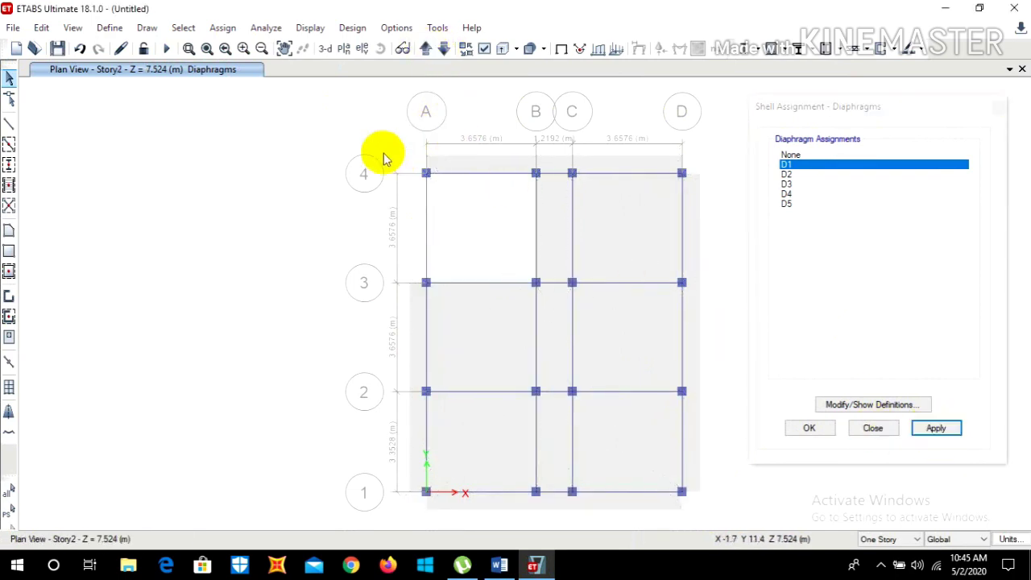
pyautogui.moveTo(359, 127); pyautogui.dragTo(733, 516)
pyautogui.click(784, 174)
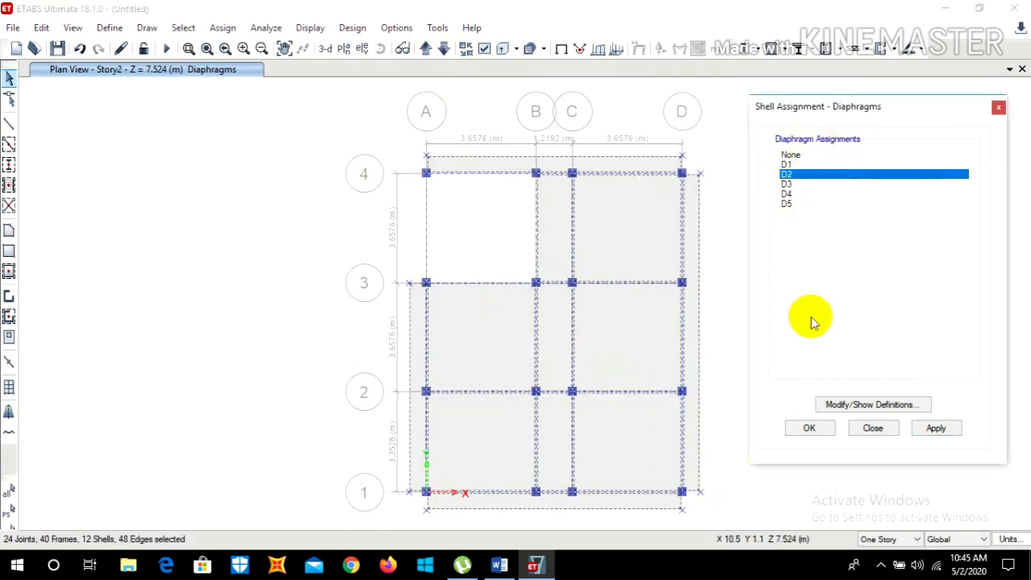
pyautogui.click(937, 428)
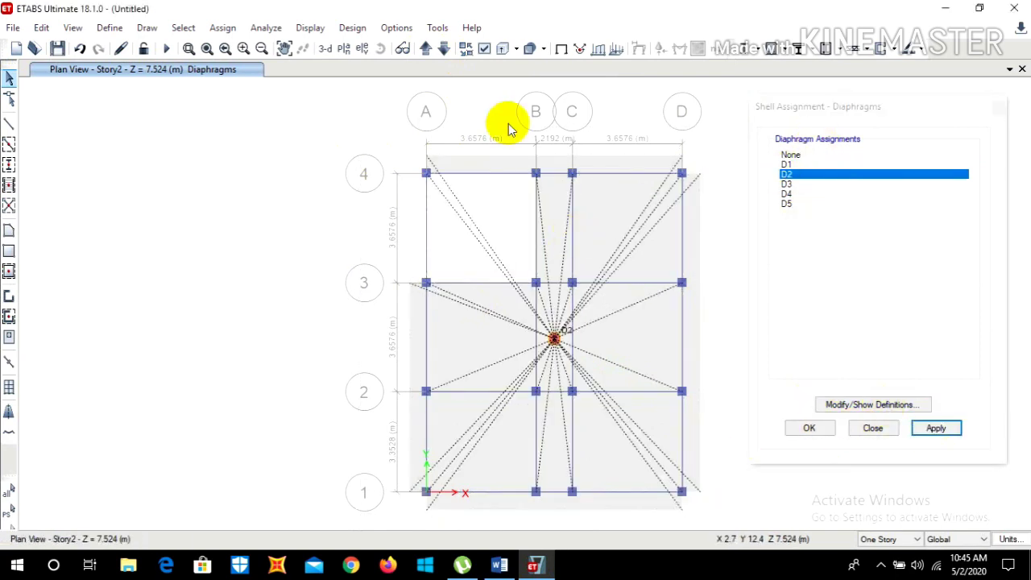
# Go up to Story3 and assign diaphragm D3 to the whole floor.
pyautogui.click(426, 50)
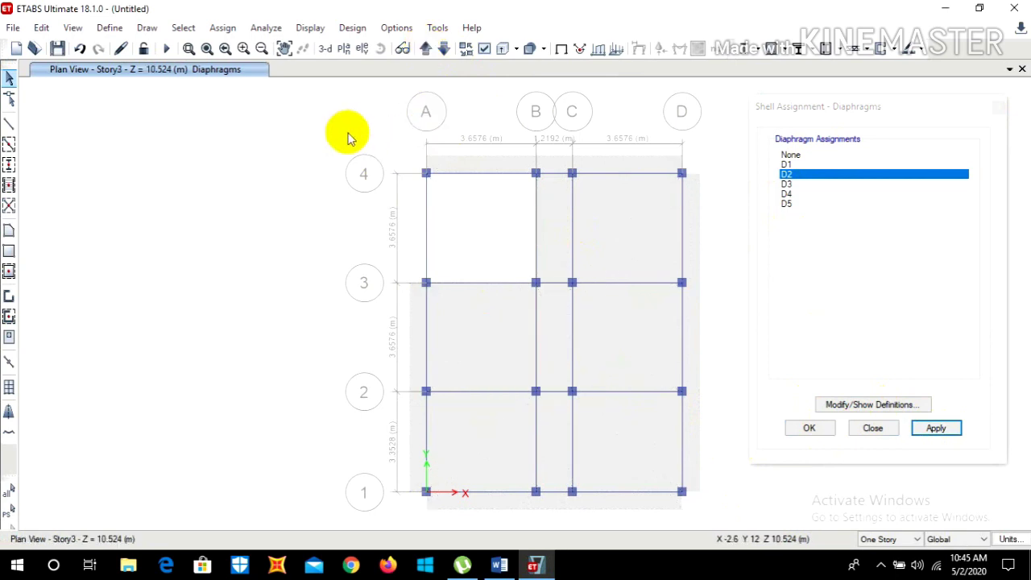
pyautogui.moveTo(352, 127); pyautogui.dragTo(714, 516)
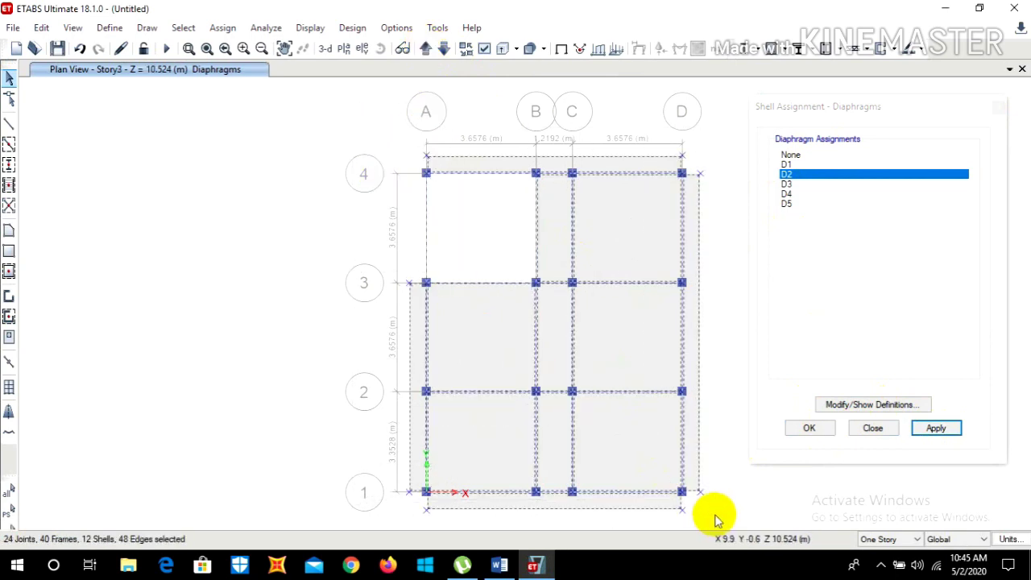
pyautogui.click(787, 183)
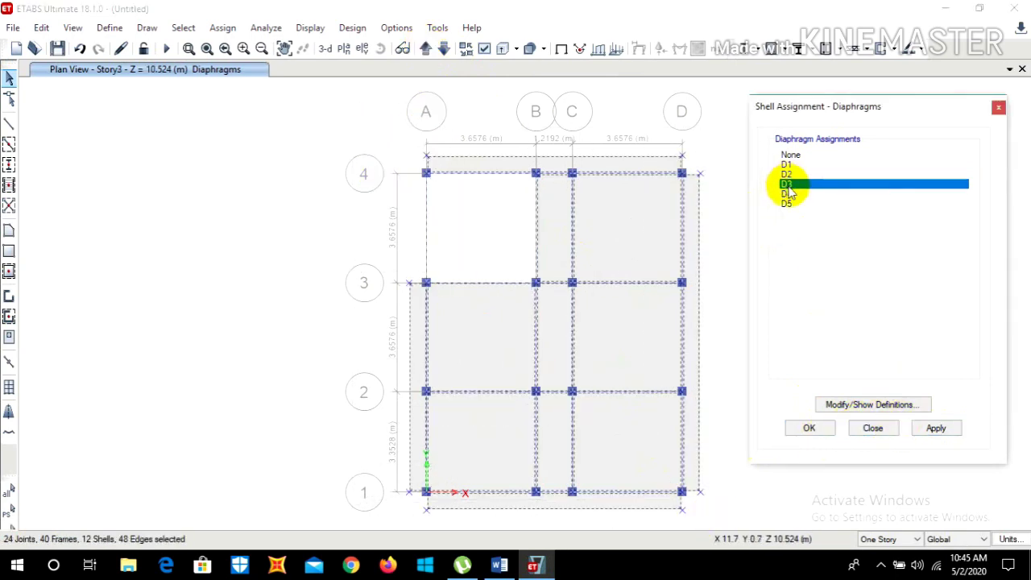
pyautogui.click(953, 428)
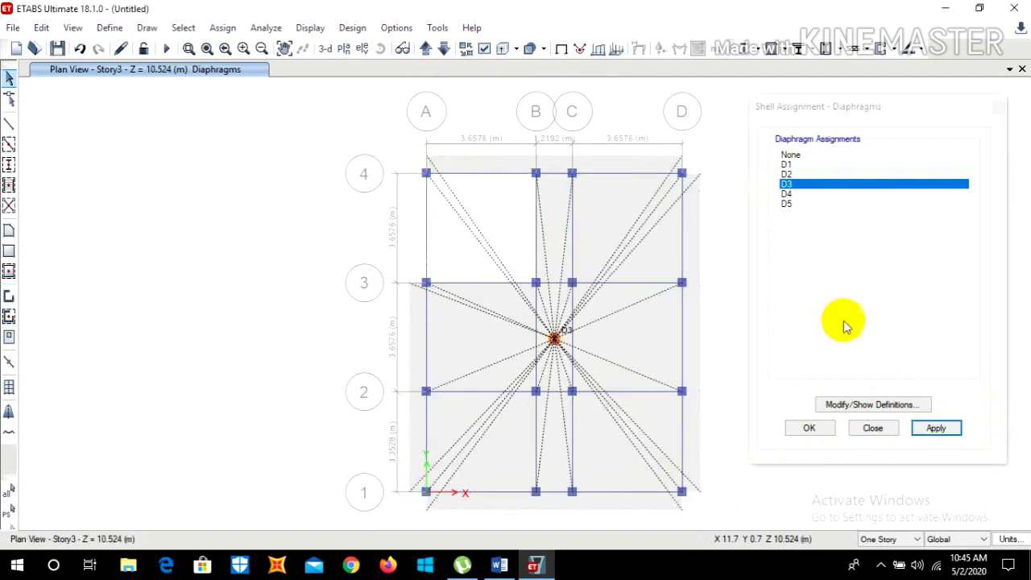
# Go up to Story4, assign diaphragm D4 to the slab between lines A–B and 3–4, and finish the diaphragm assignment.
pyautogui.click(425, 49)
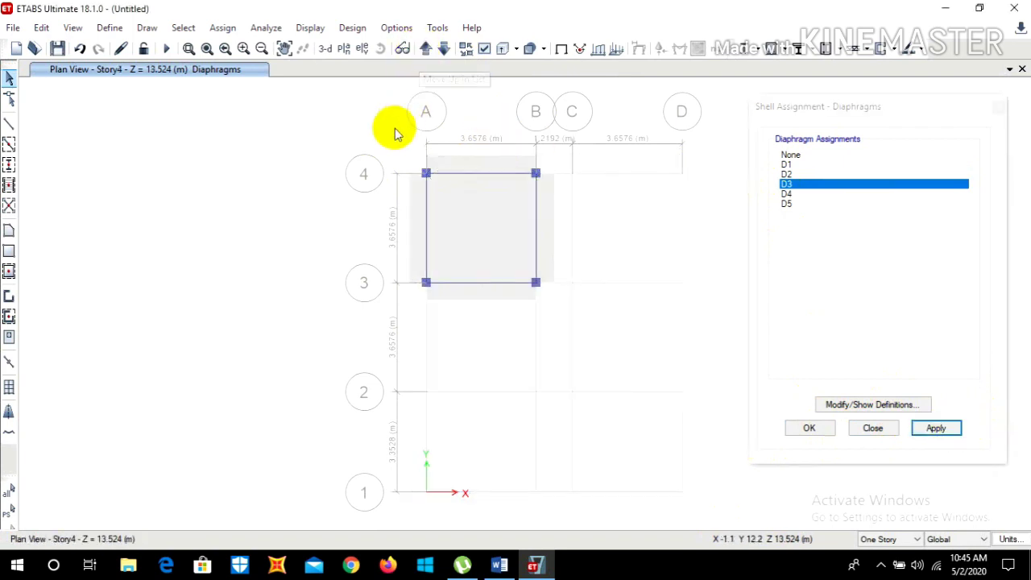
pyautogui.moveTo(373, 127); pyautogui.dragTo(580, 327)
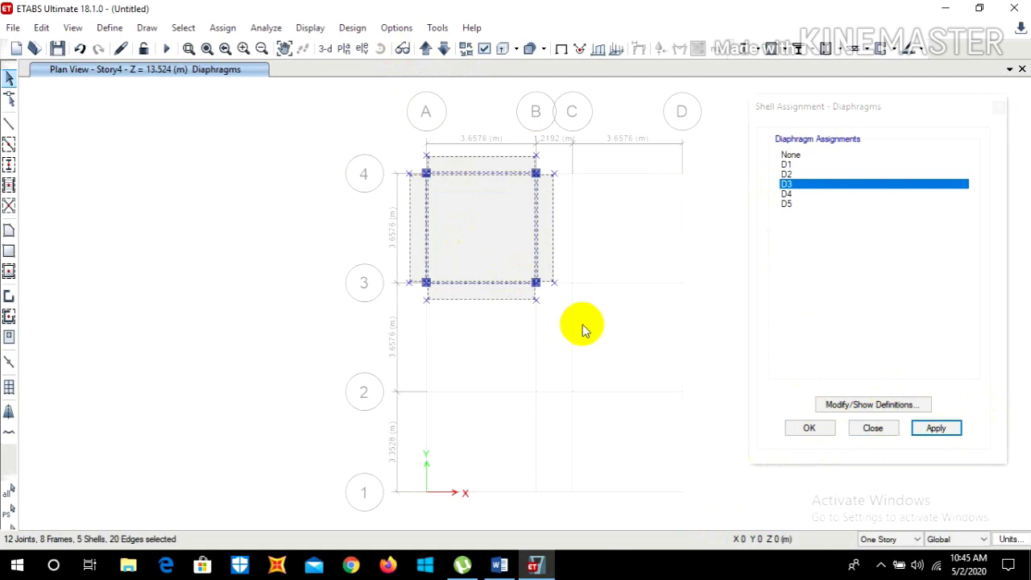
pyautogui.click(787, 195)
pyautogui.click(936, 427)
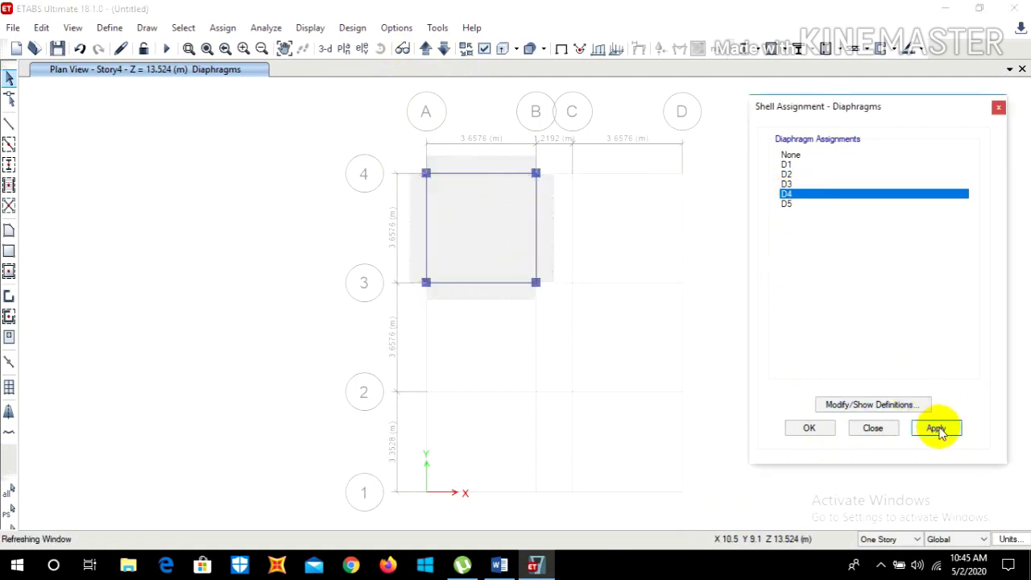
pyautogui.click(810, 431)
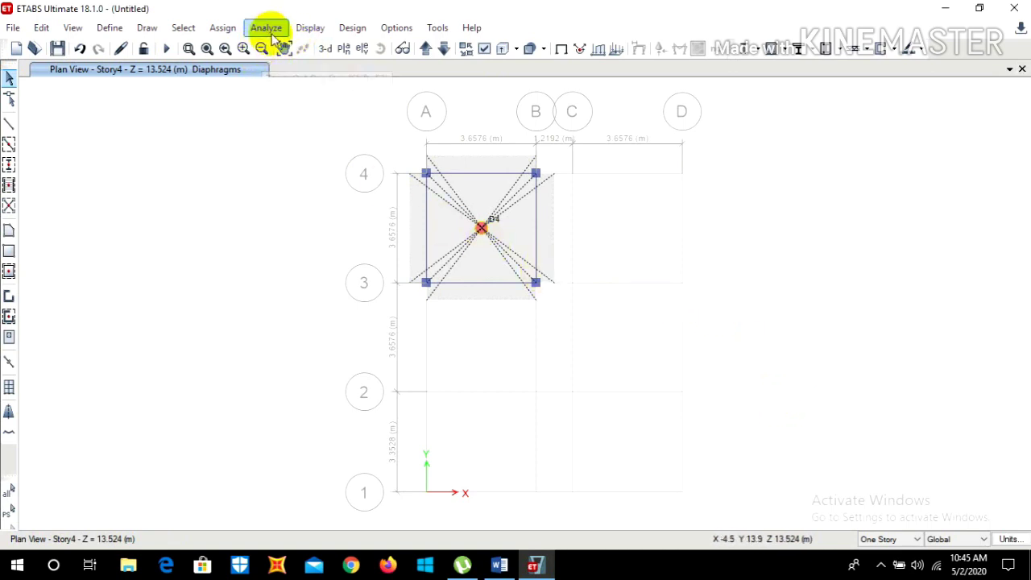
# Check the model with all checks and both fixes enabled, including Joint Story Assignment, and close the resulting report.
pyautogui.click(218, 30)
pyautogui.moveTo(258, 34)
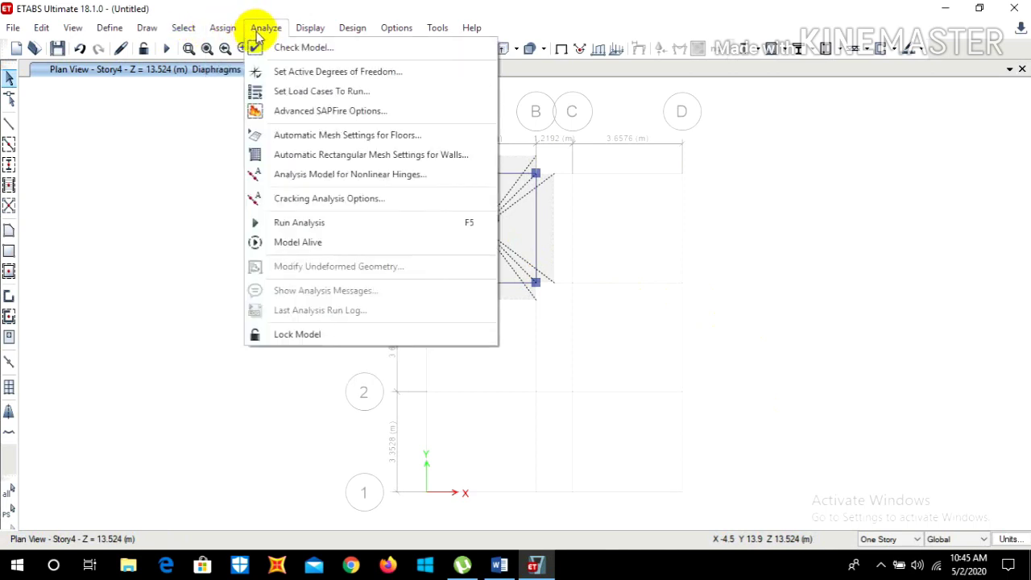
pyautogui.click(274, 47)
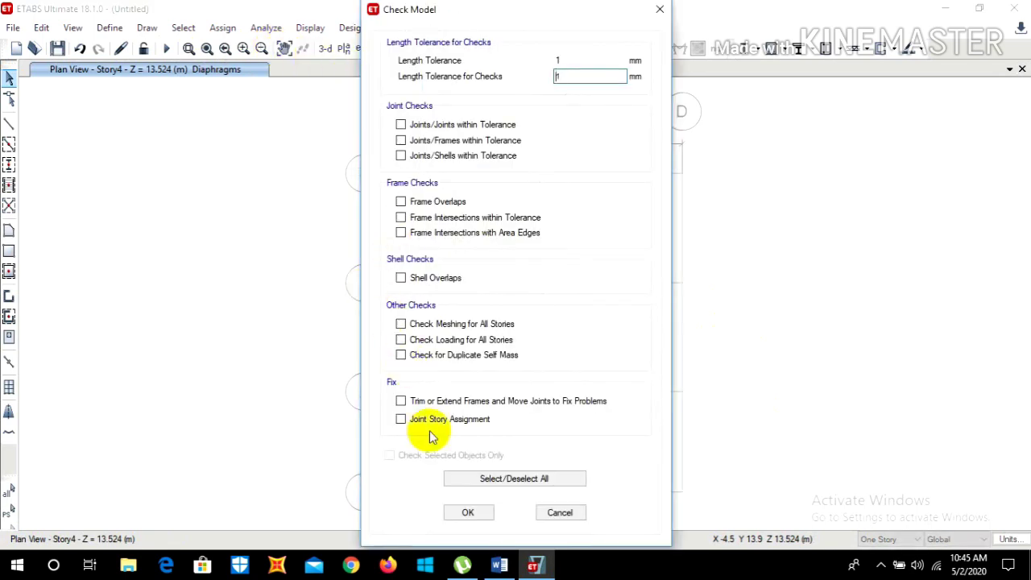
pyautogui.click(472, 482)
pyautogui.click(401, 420)
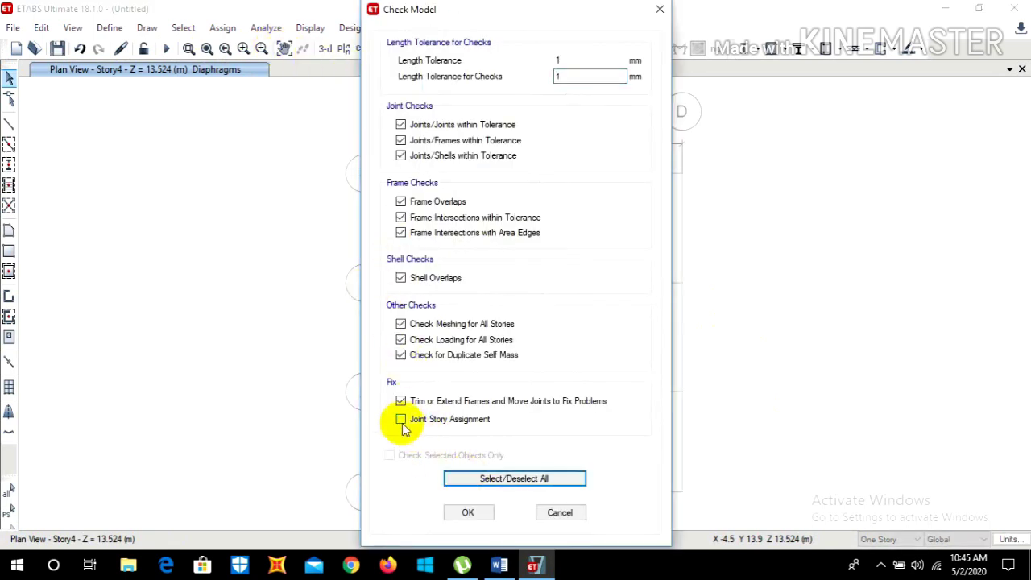
pyautogui.click(402, 420)
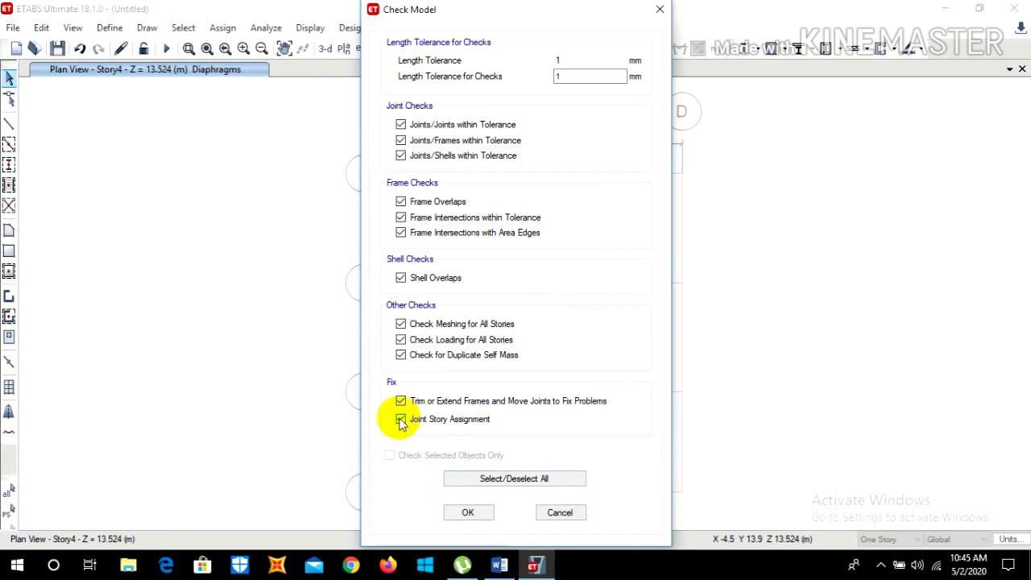
pyautogui.click(469, 514)
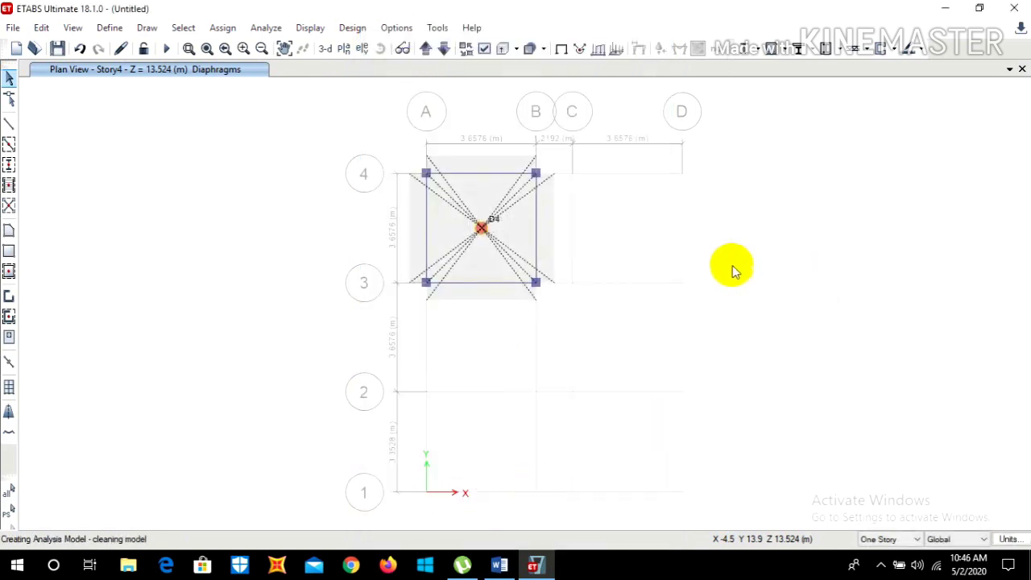
pyautogui.click(326, 49)
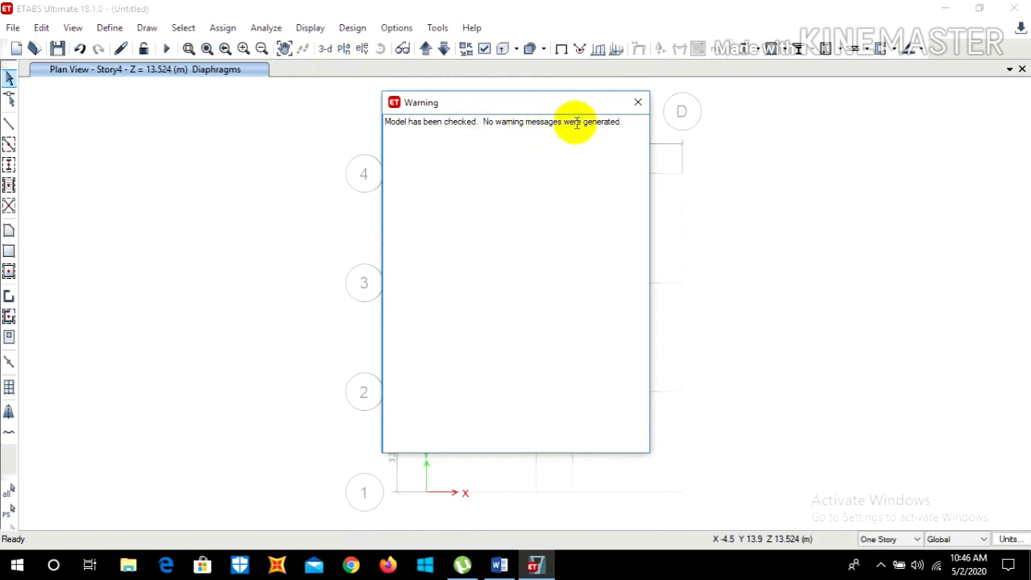
pyautogui.click(638, 105)
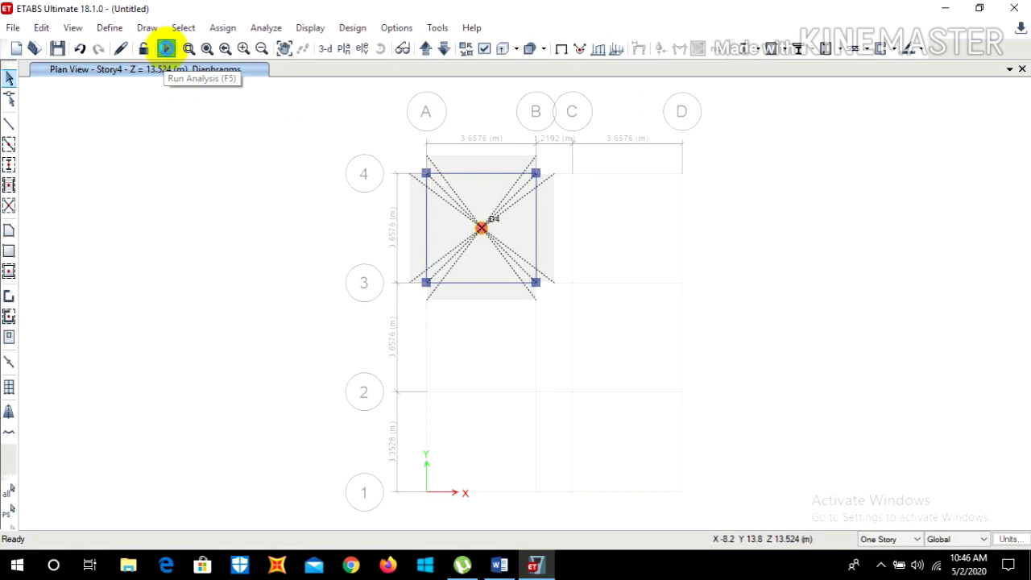
# Run the analysis, saving the model to the Desktop as "etabs practise", and show the Dead load displacements in 3-D.
pyautogui.click(168, 52)
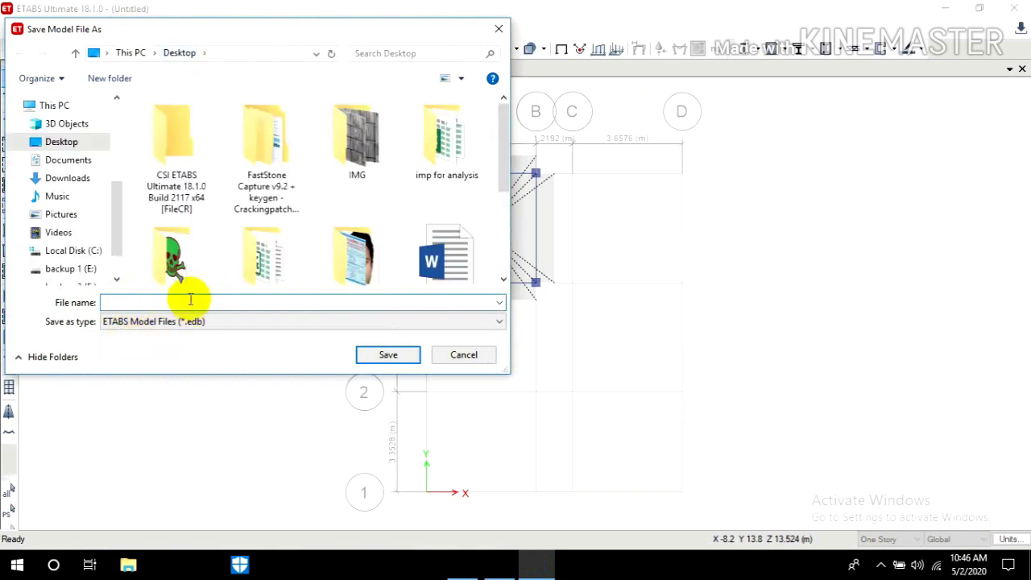
pyautogui.write('etabs practise')
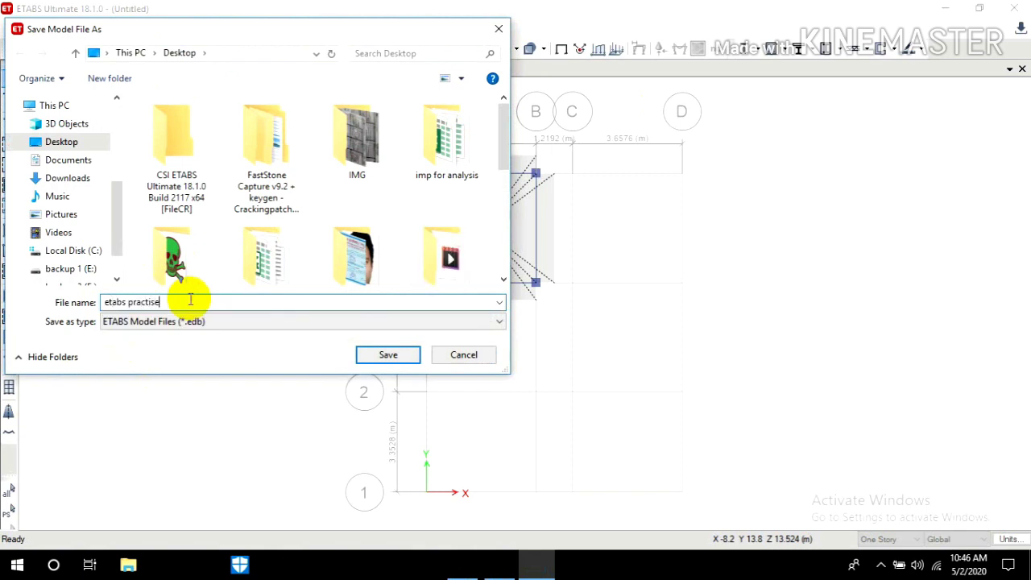
pyautogui.click(380, 357)
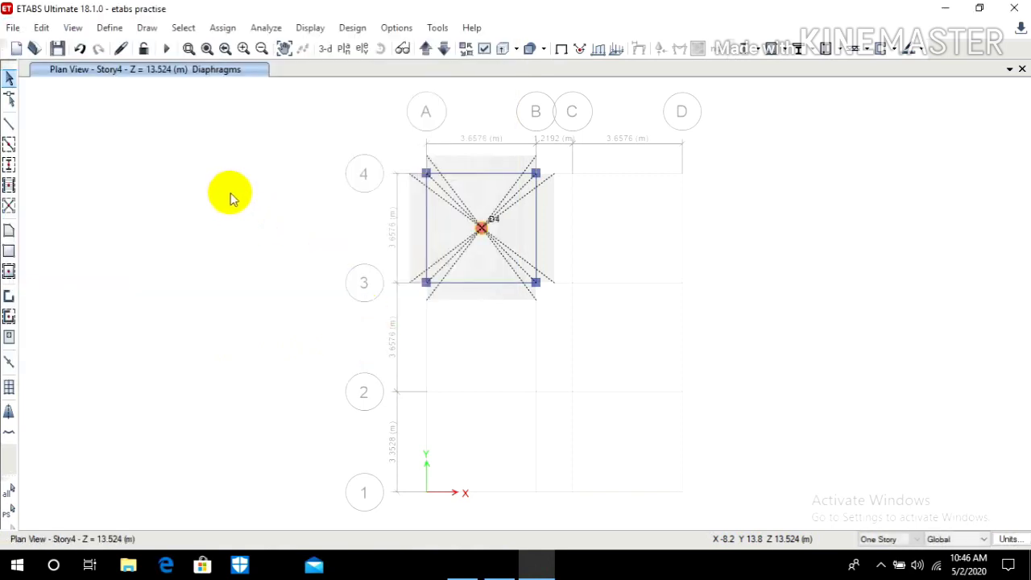
pyautogui.hotkey('ctrl', 's')
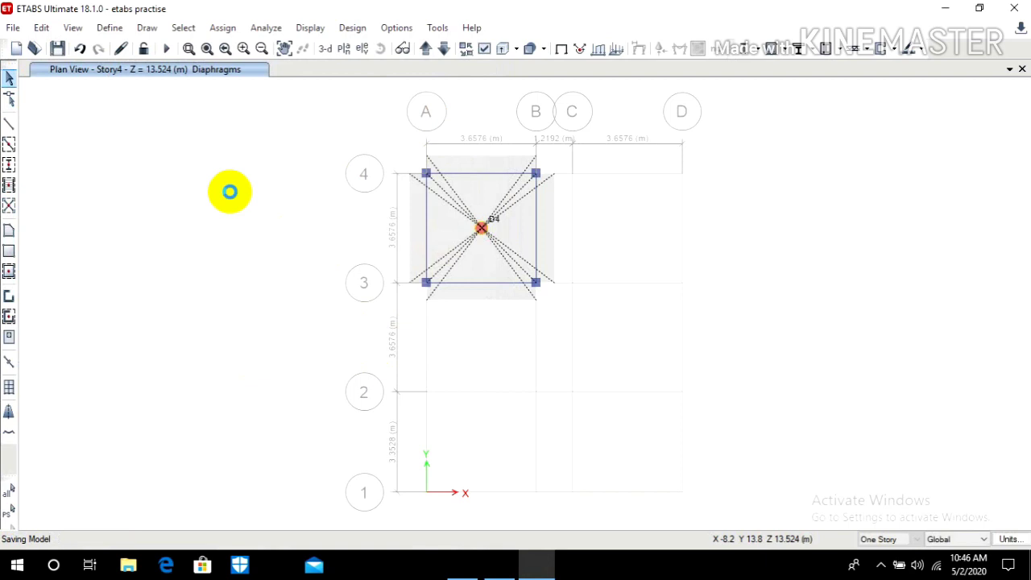
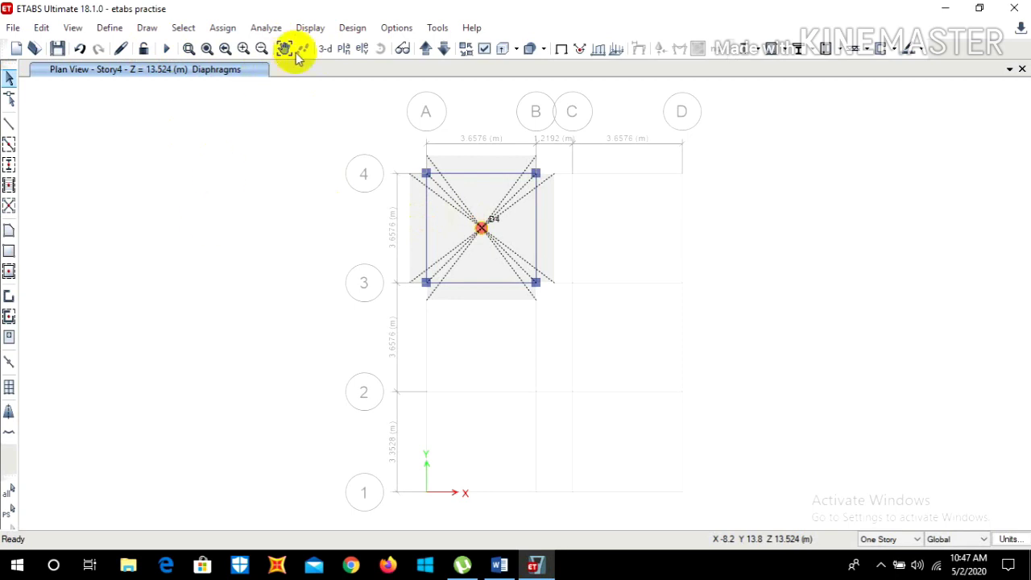
pyautogui.click(327, 52)
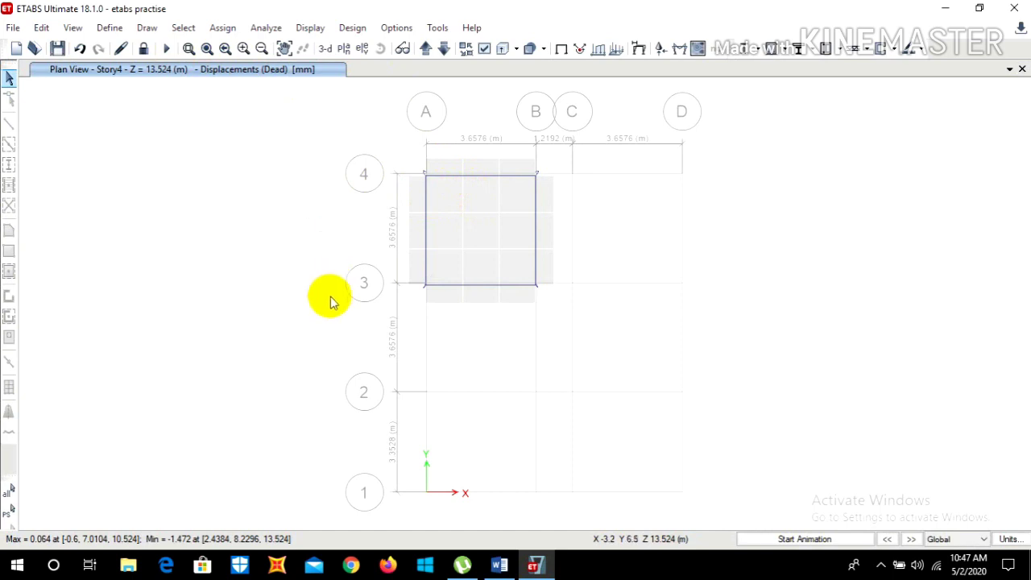
pyautogui.click(325, 50)
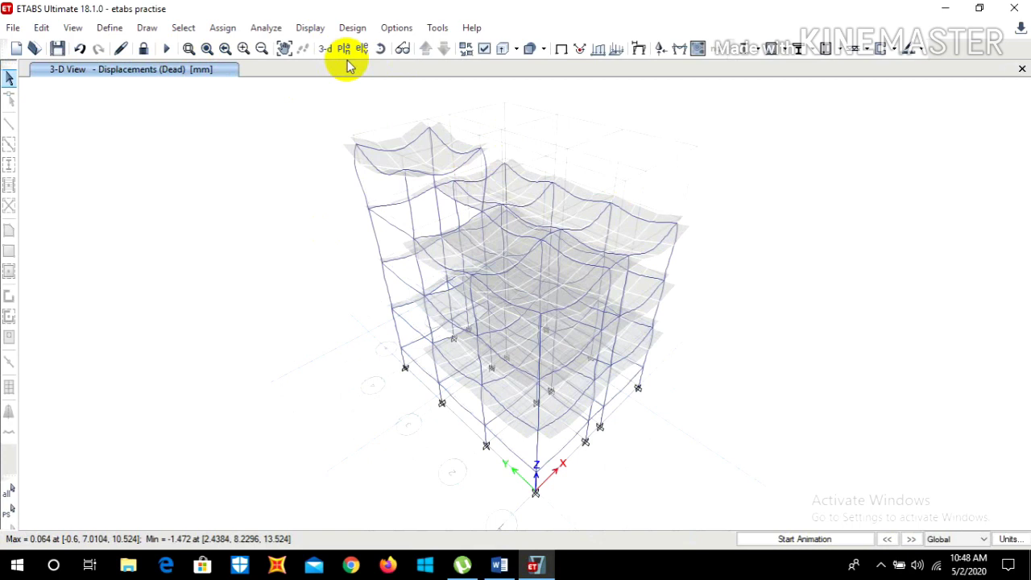
pyautogui.click(269, 28)
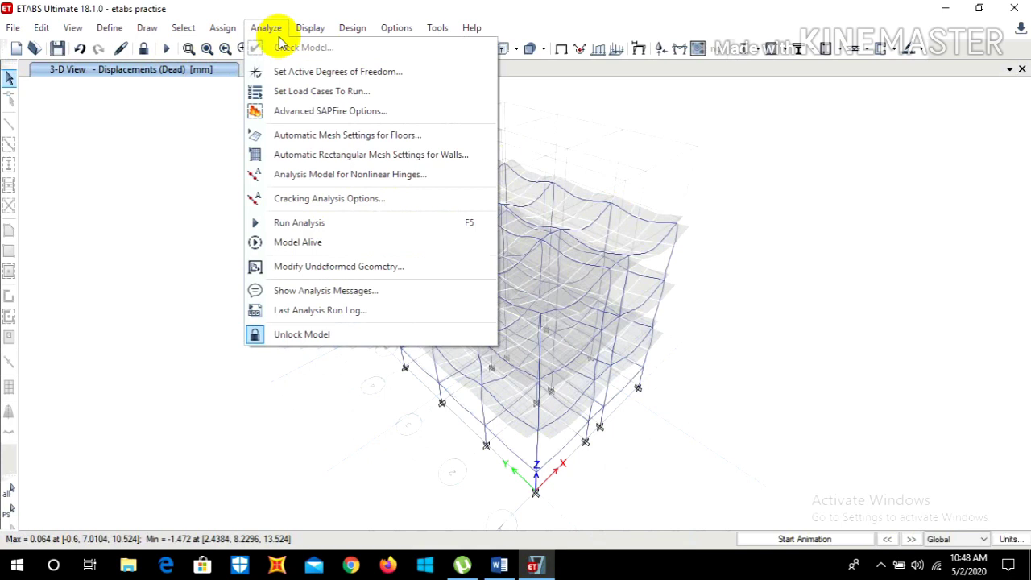
pyautogui.click(196, 104)
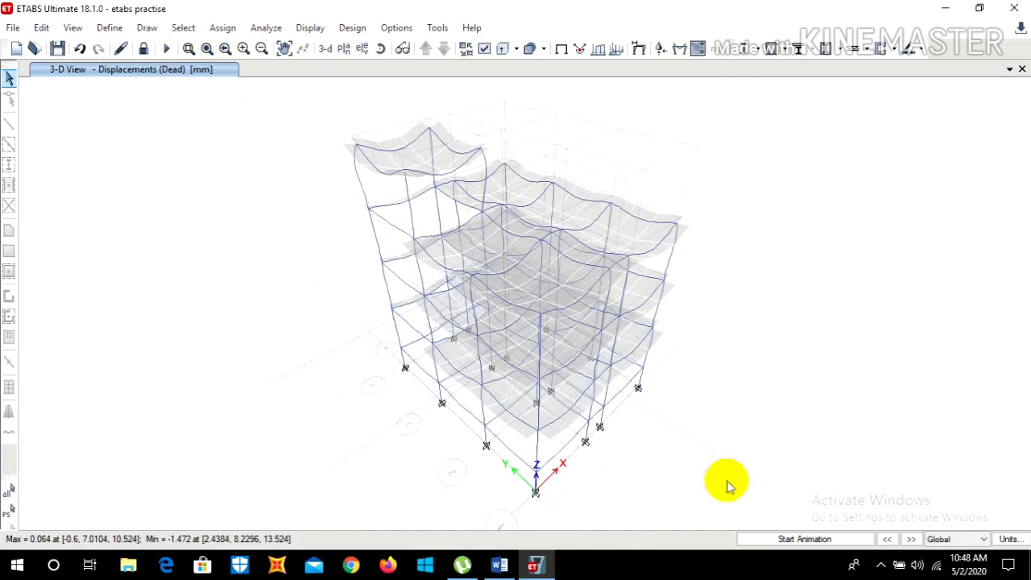
# Open a story response plot showing the maximum story displacement for all stories.
pyautogui.click(310, 32)
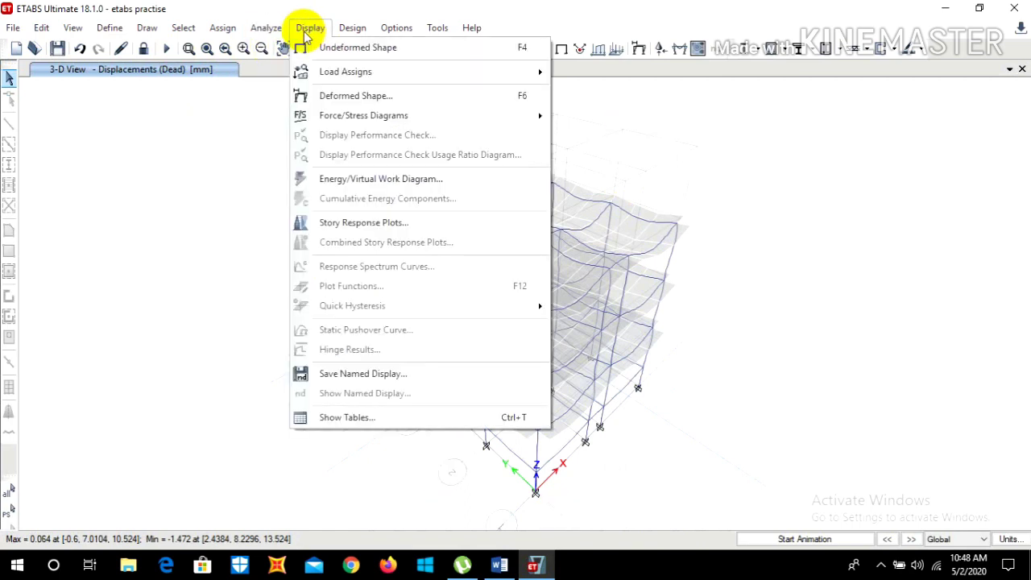
pyautogui.click(354, 223)
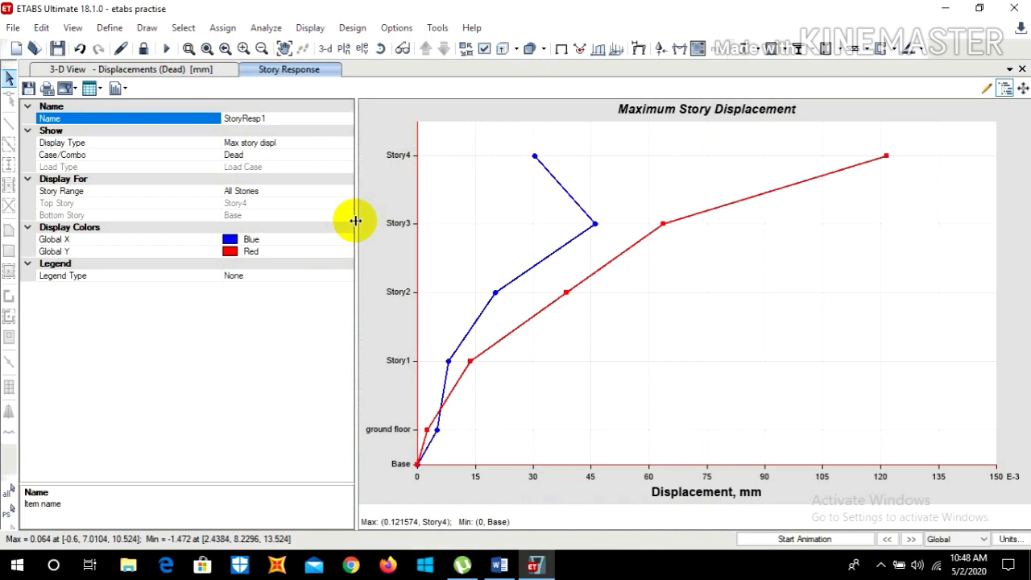
pyautogui.click(272, 148)
pyautogui.click(346, 144)
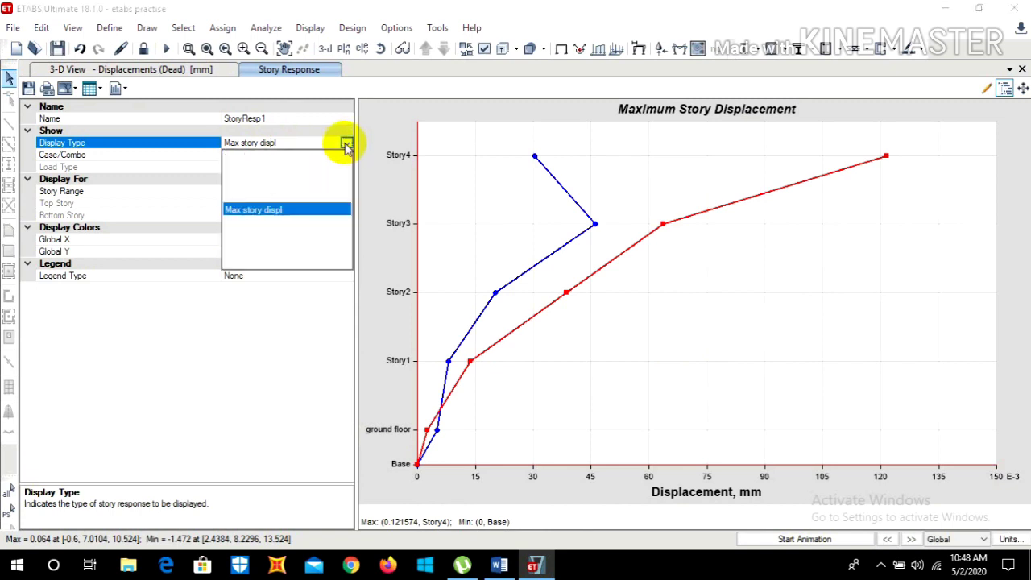
pyautogui.click(275, 210)
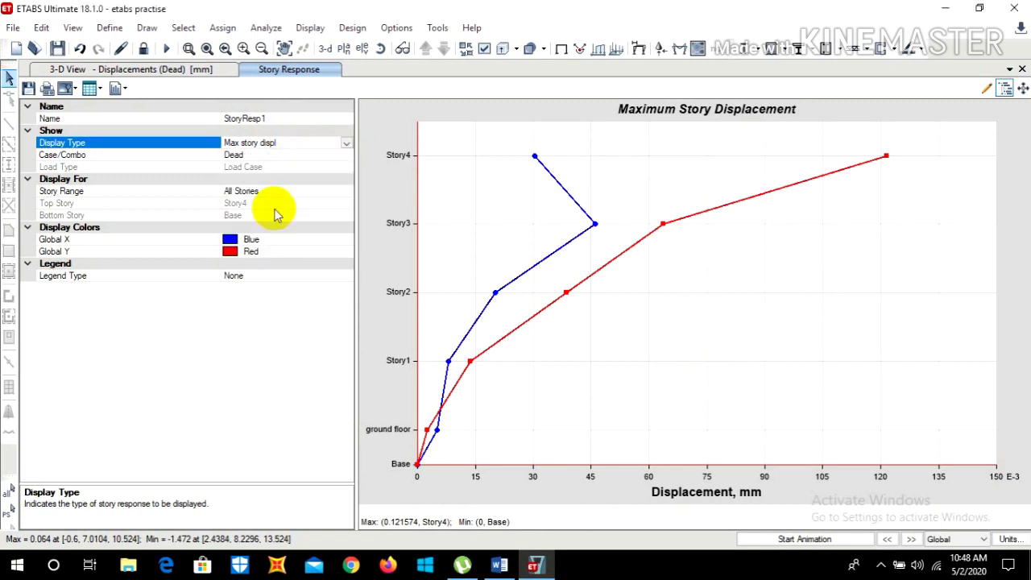
pyautogui.click(262, 194)
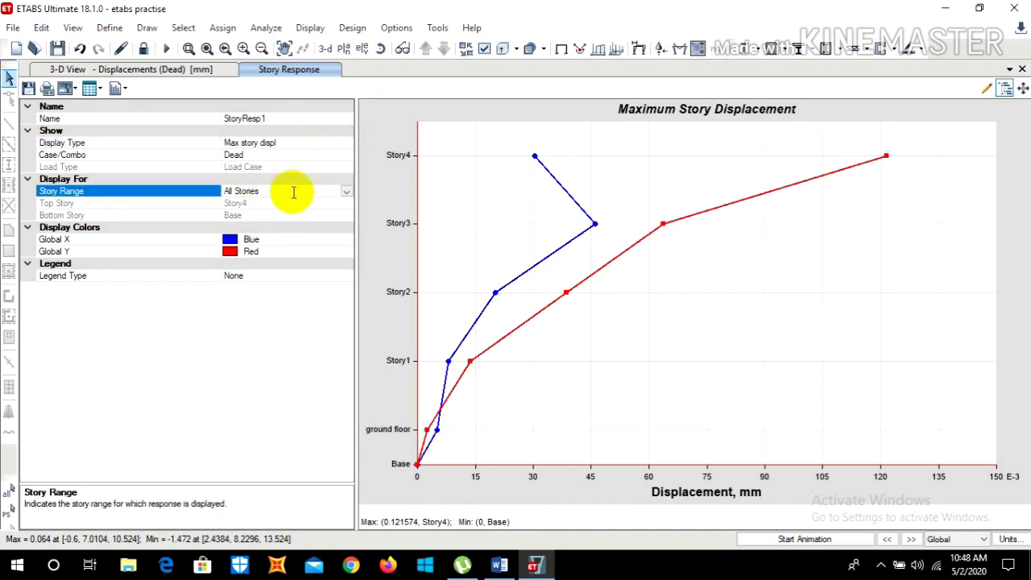
pyautogui.click(346, 191)
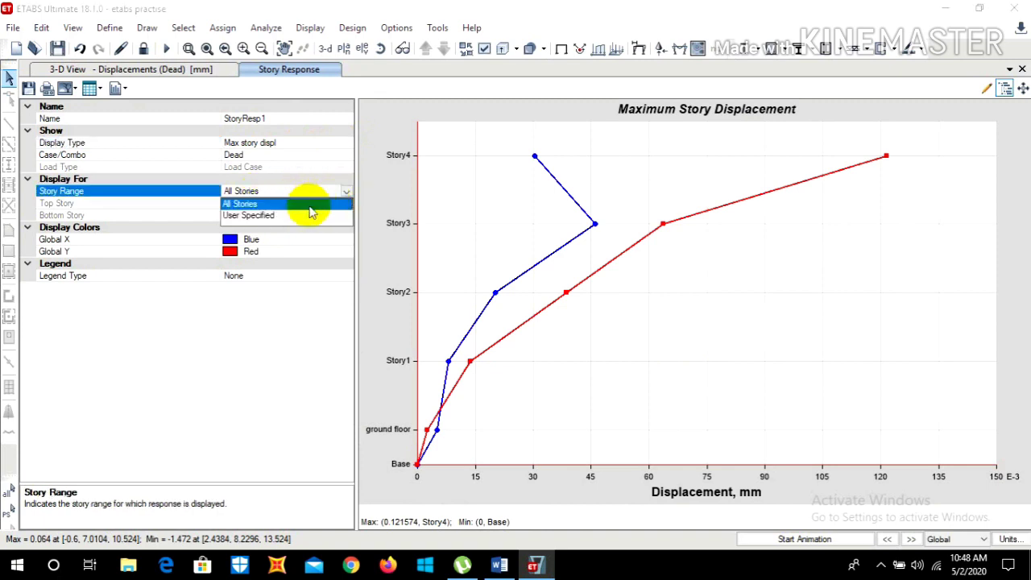
pyautogui.click(308, 205)
# Set the story response plot's load case or combination to DCon1.
pyautogui.click(282, 155)
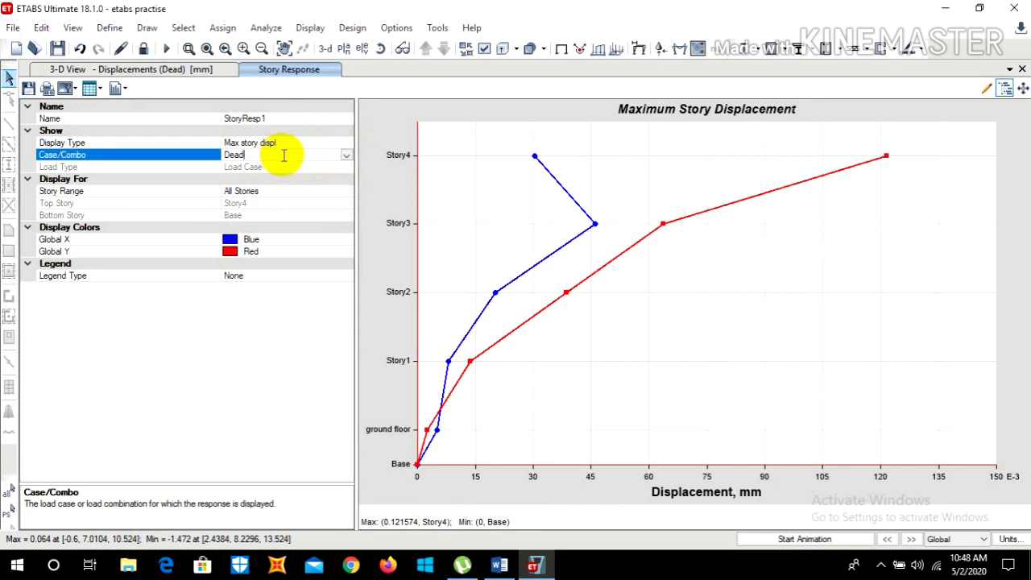
pyautogui.click(347, 156)
pyautogui.scroll(5, 295, 212)
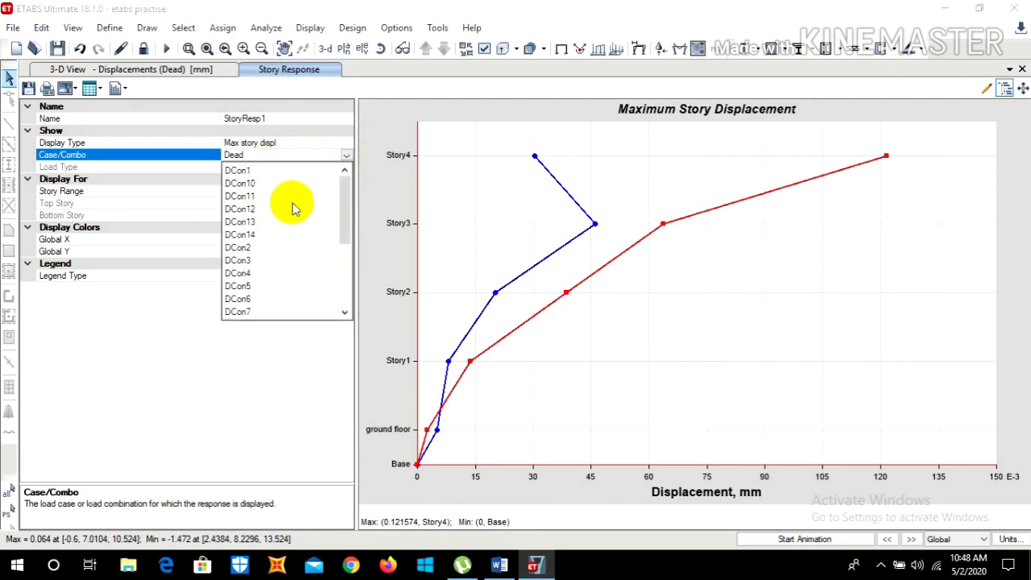
pyautogui.scroll(-4, 294, 208)
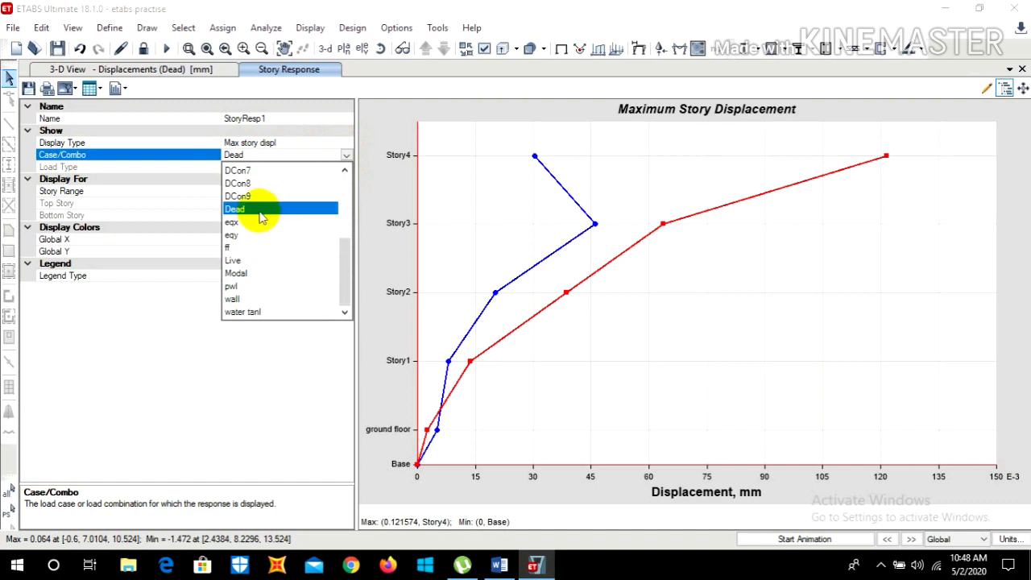
pyautogui.scroll(3, 246, 214)
pyautogui.scroll(2, 246, 208)
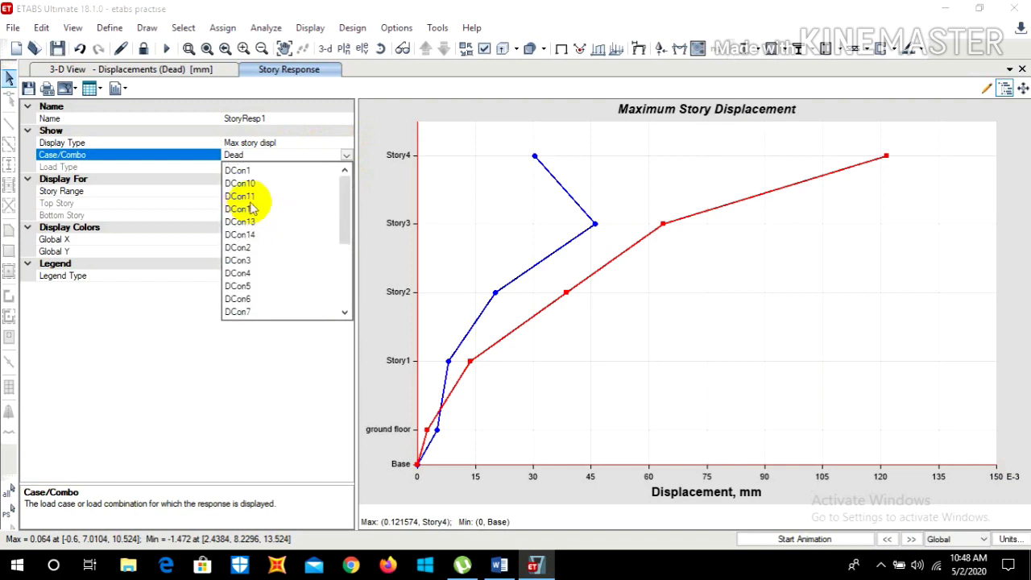
pyautogui.click(253, 167)
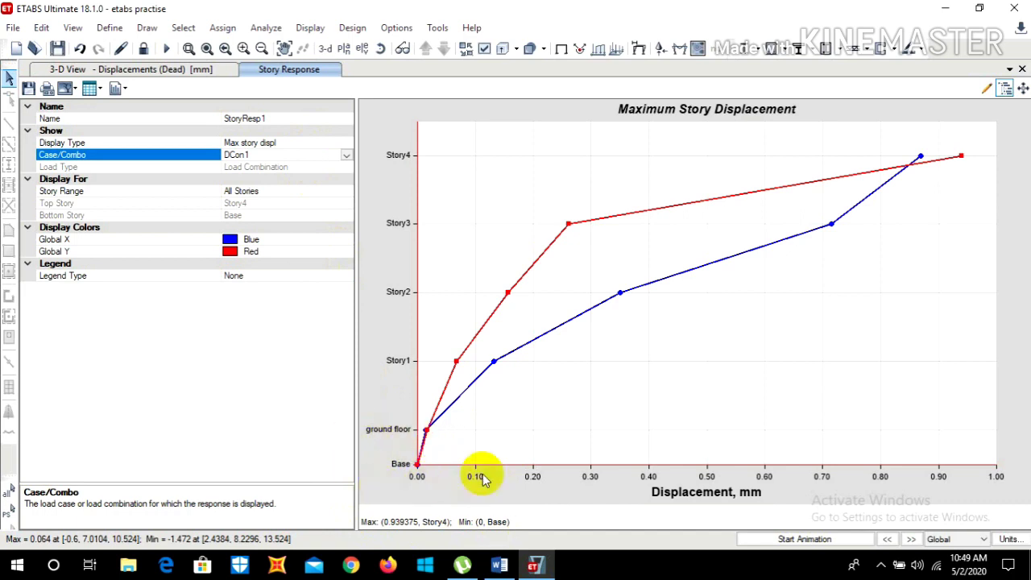
# Switch the story response plot to maximum story drifts, and return to the 3-D displacement view.
pyautogui.click(270, 142)
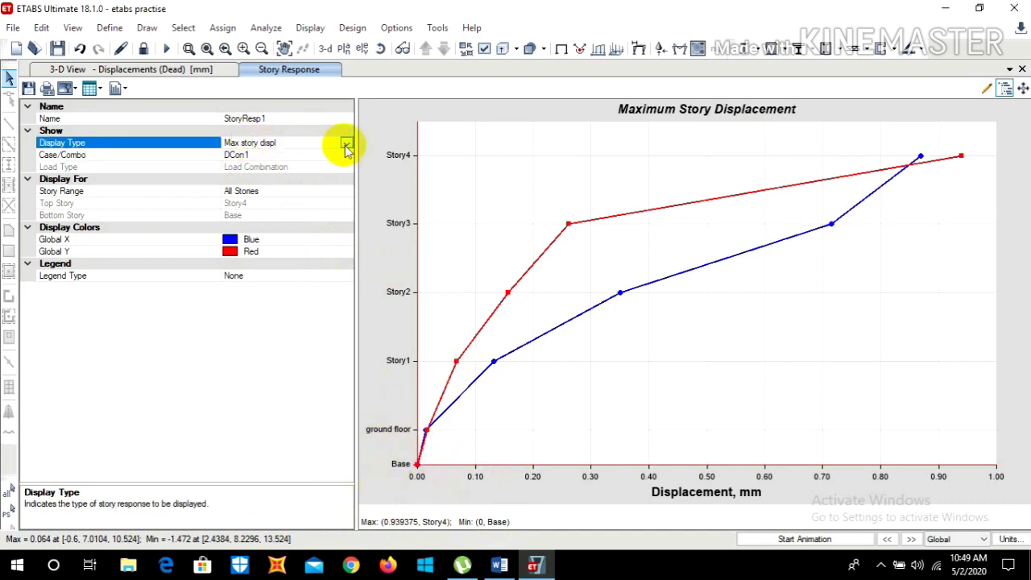
pyautogui.click(346, 143)
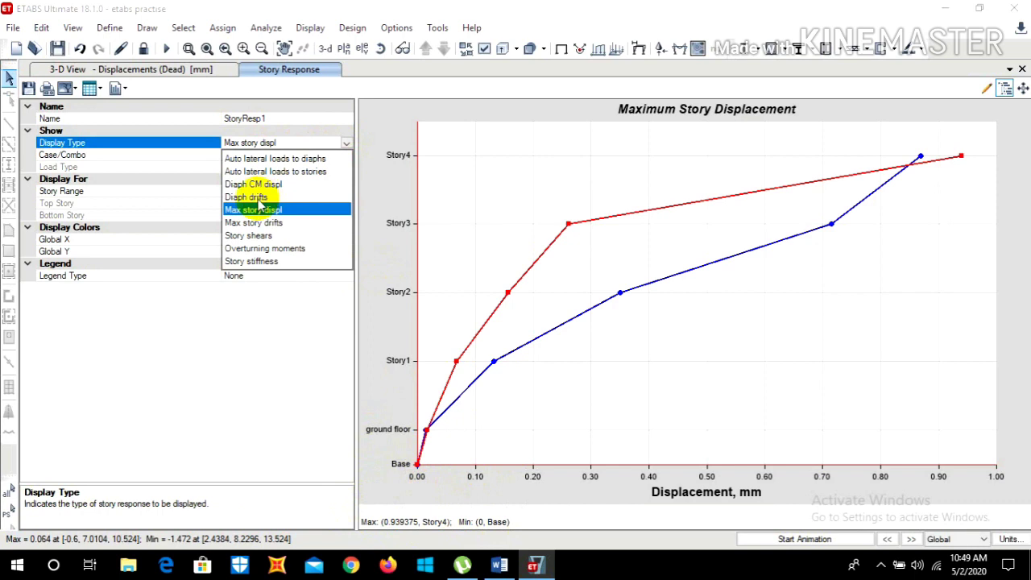
pyautogui.click(266, 223)
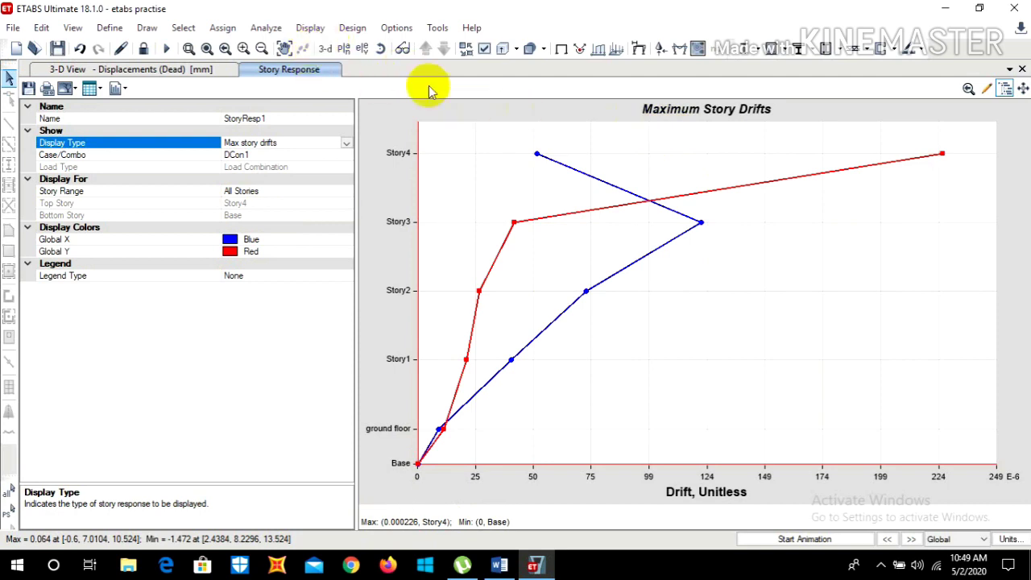
pyautogui.click(328, 52)
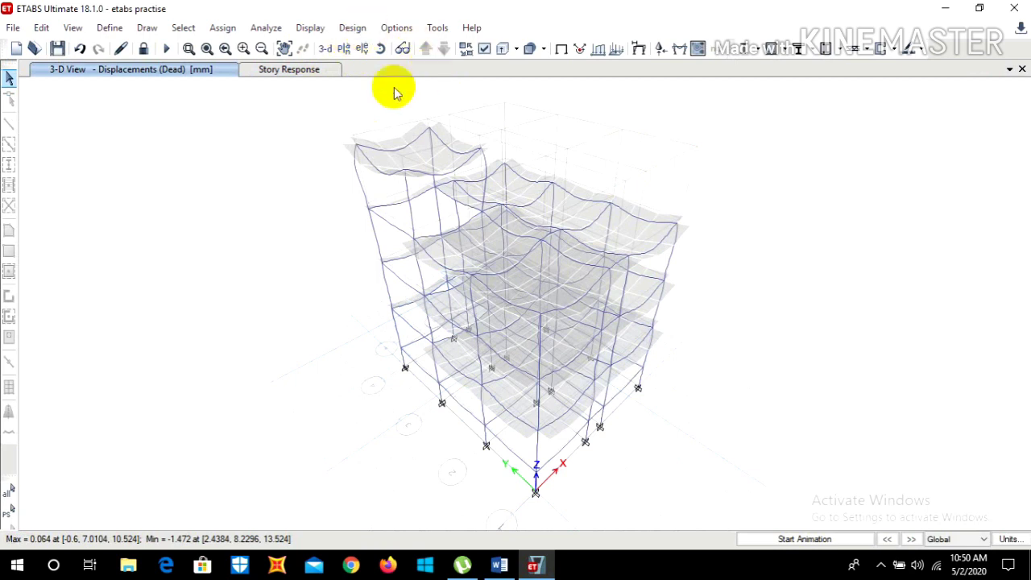
# Display the Response Spectrum Functions and Time History Functions tables from the load pattern definitions.
pyautogui.click(310, 32)
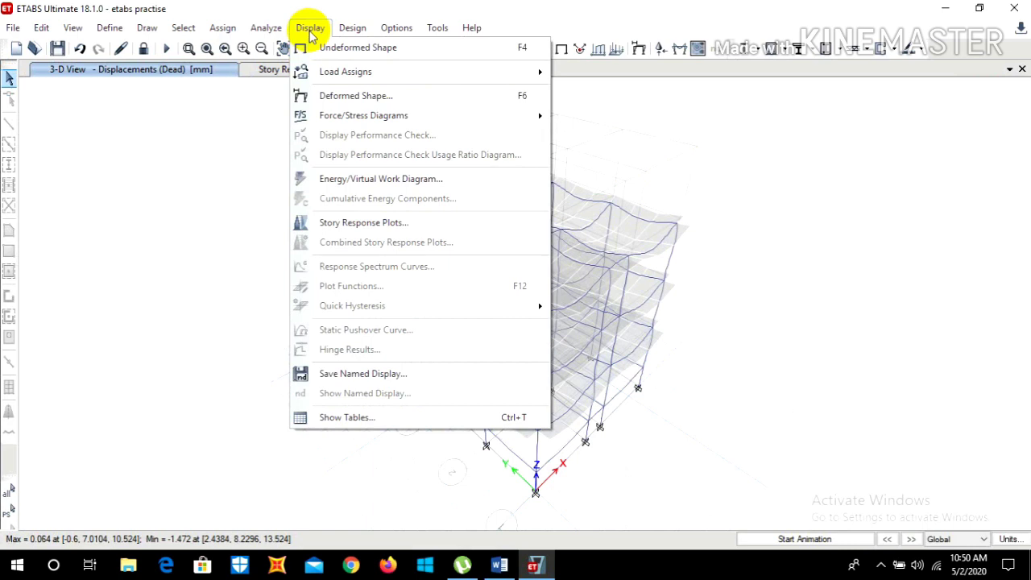
pyautogui.click(351, 421)
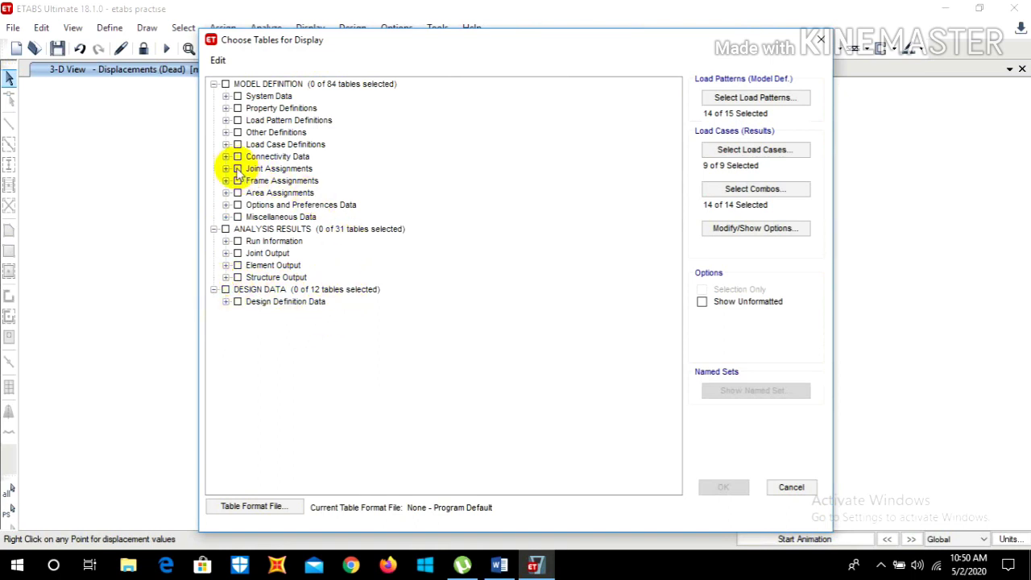
pyautogui.click(227, 120)
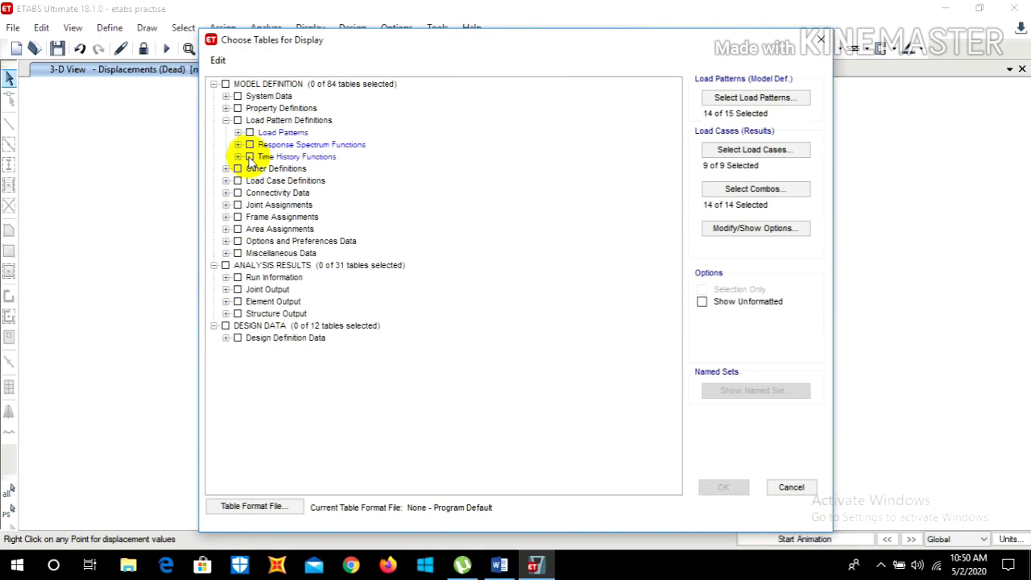
pyautogui.click(250, 158)
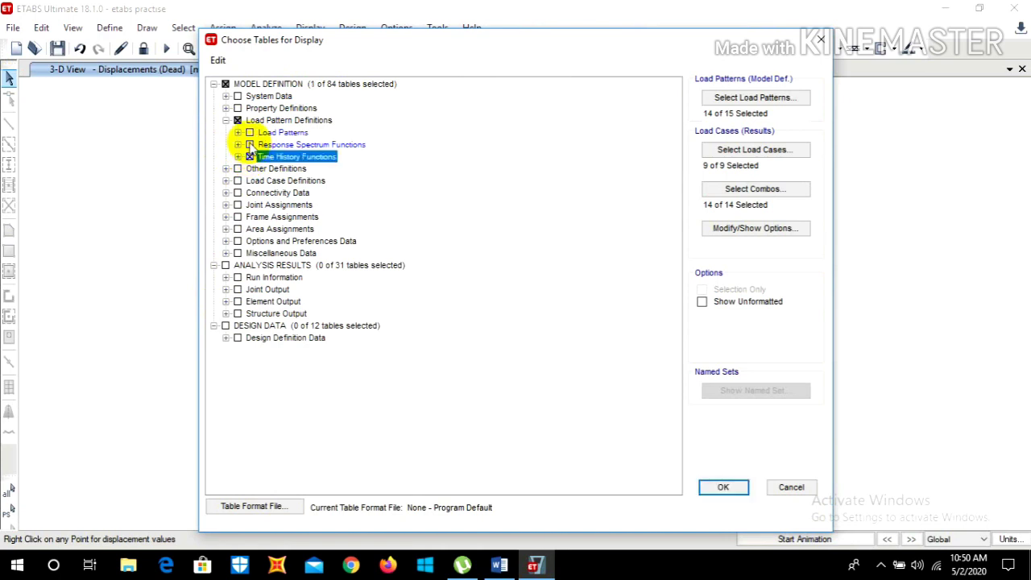
pyautogui.click(249, 145)
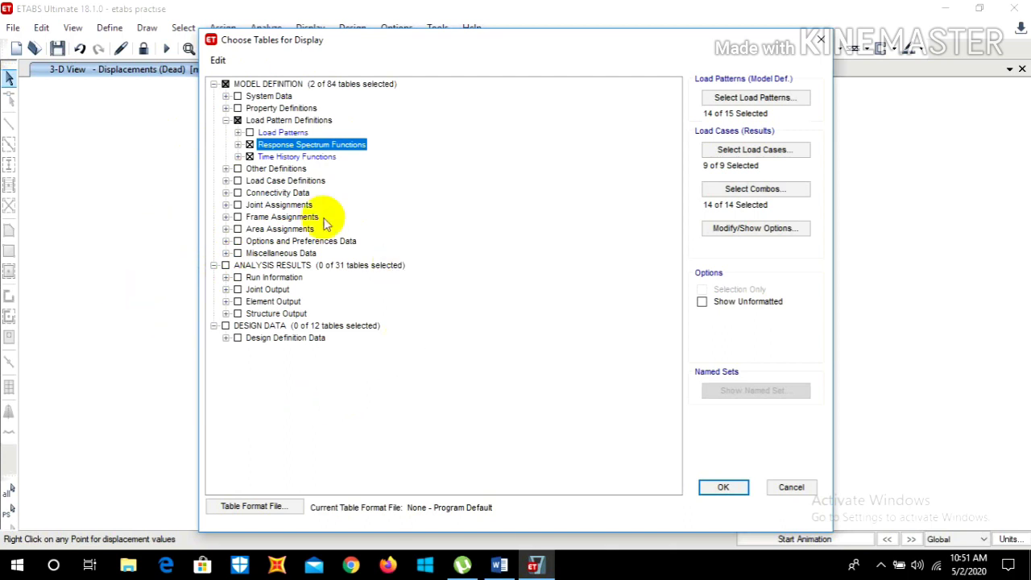
pyautogui.click(722, 489)
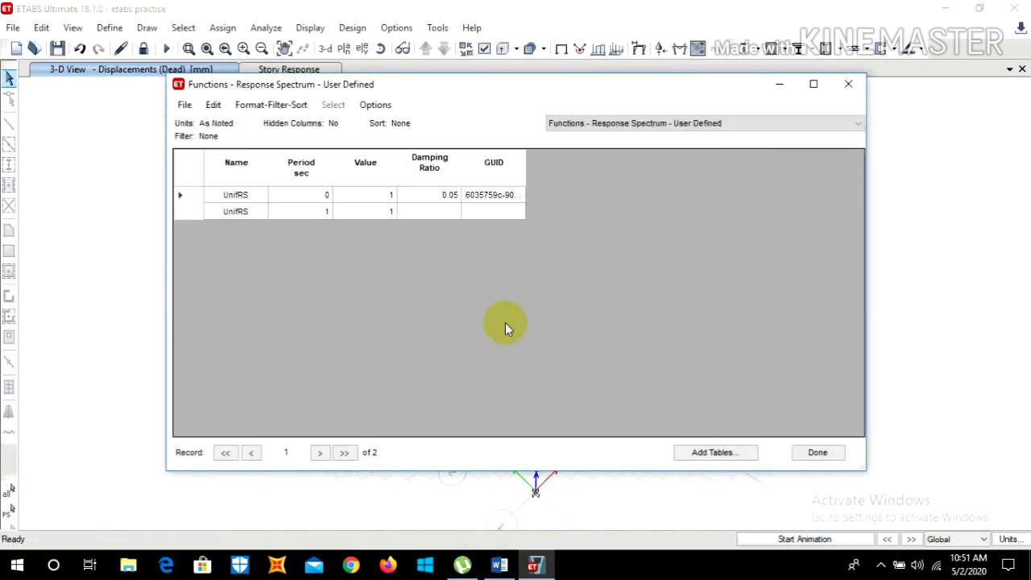
# View the user-defined time history functions table, and close the table window.
pyautogui.click(681, 125)
pyautogui.click(668, 149)
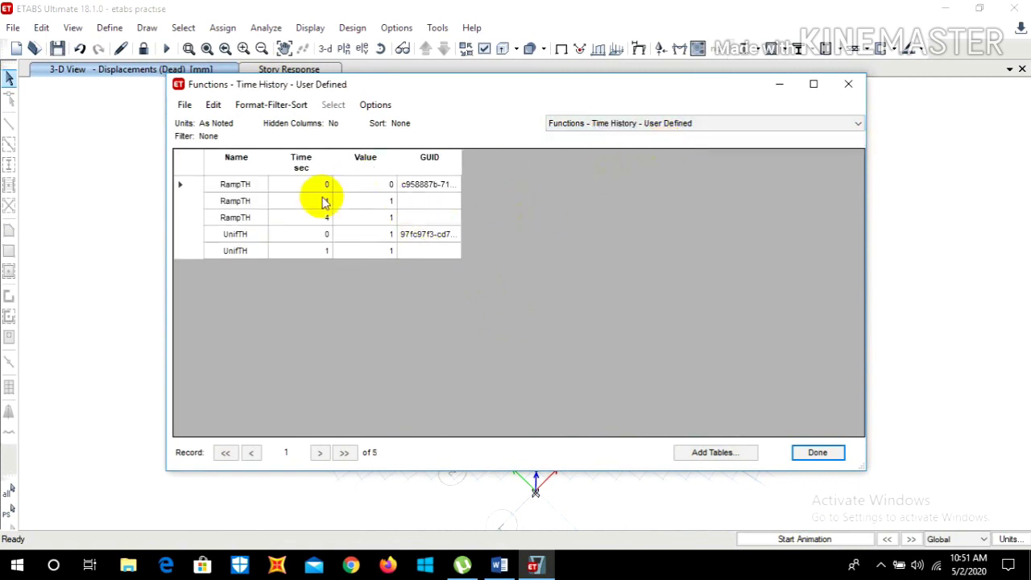
pyautogui.click(848, 85)
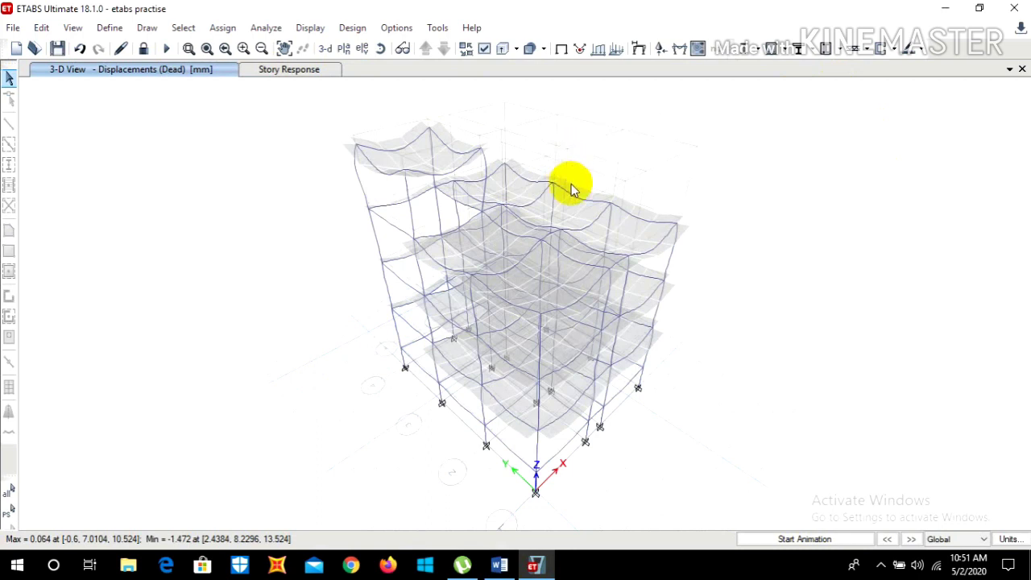
# Reopen the choice of tables for display and select all tables under Load Pattern Definitions.
pyautogui.click(308, 29)
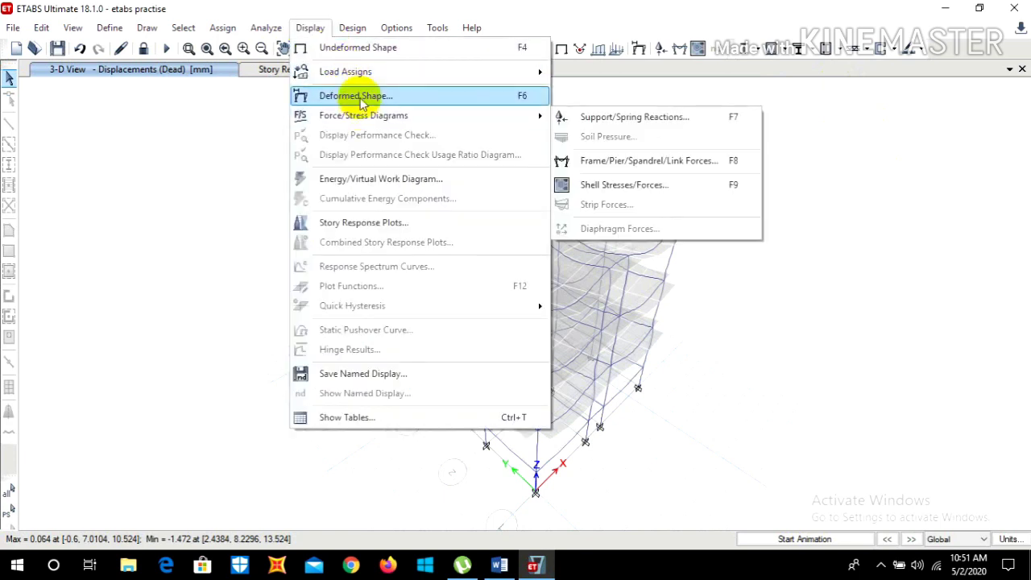
pyautogui.moveTo(364, 116)
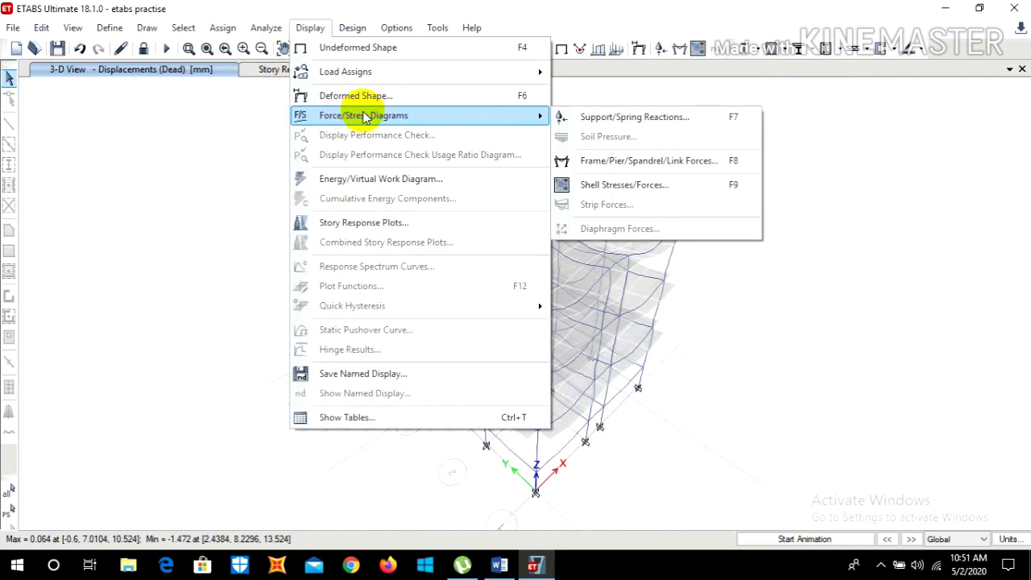
pyautogui.click(355, 417)
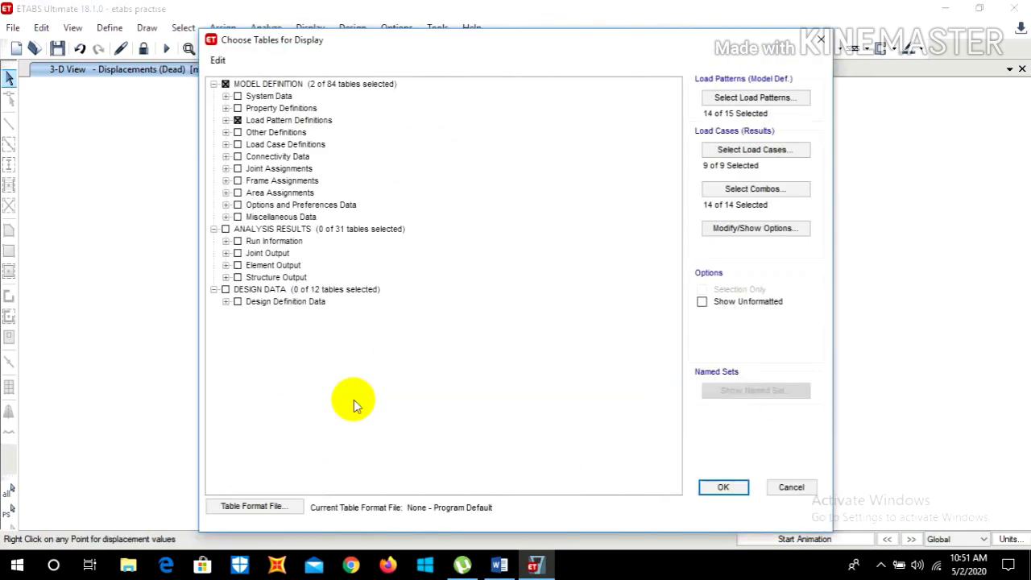
pyautogui.click(235, 120)
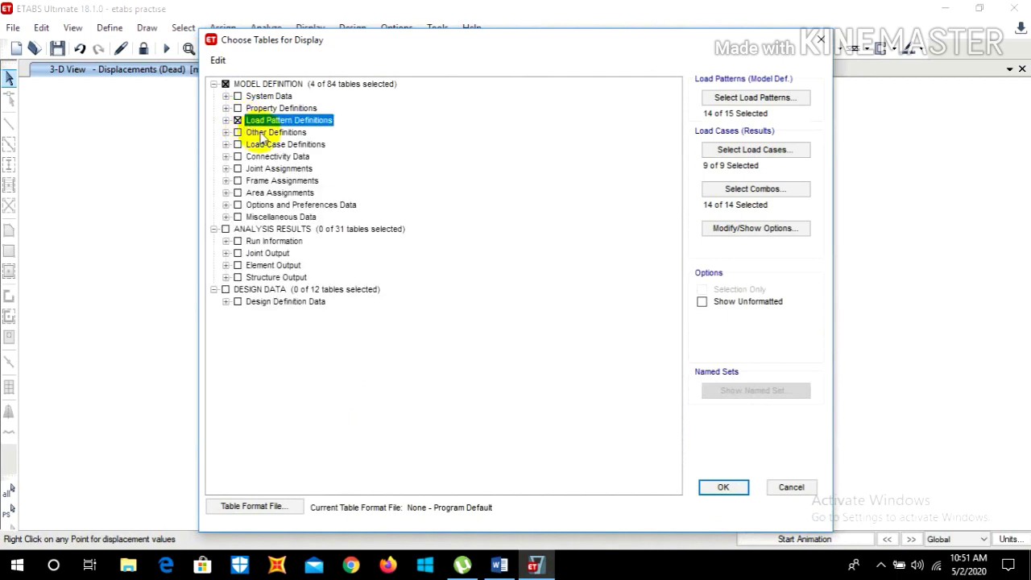
pyautogui.click(238, 169)
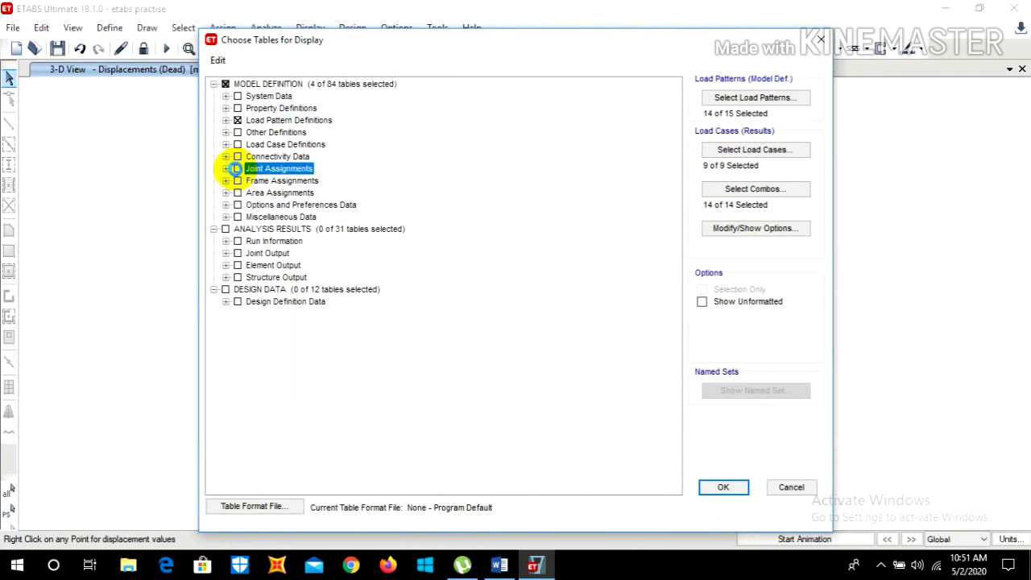
pyautogui.click(237, 170)
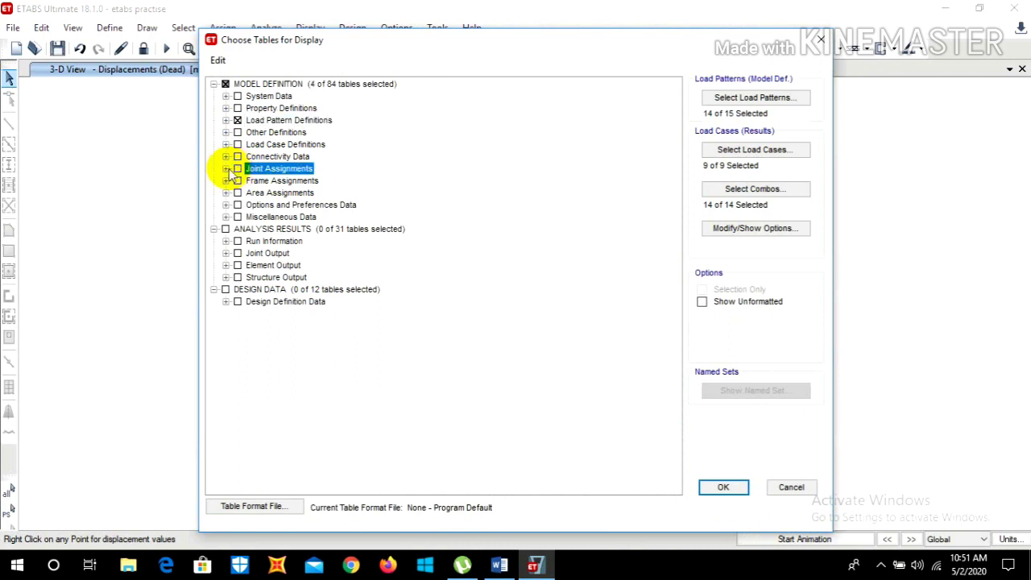
pyautogui.click(227, 168)
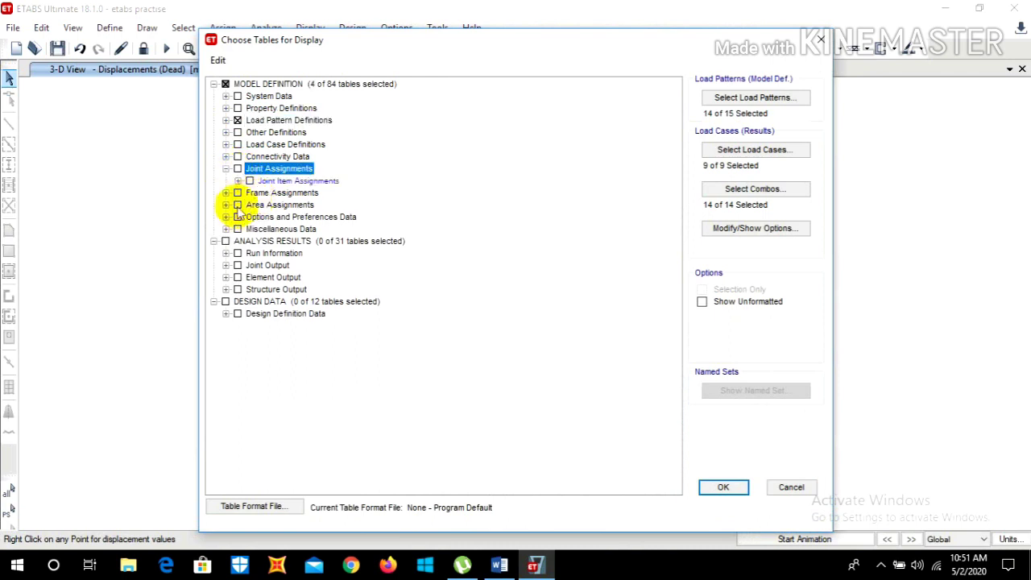
pyautogui.click(226, 168)
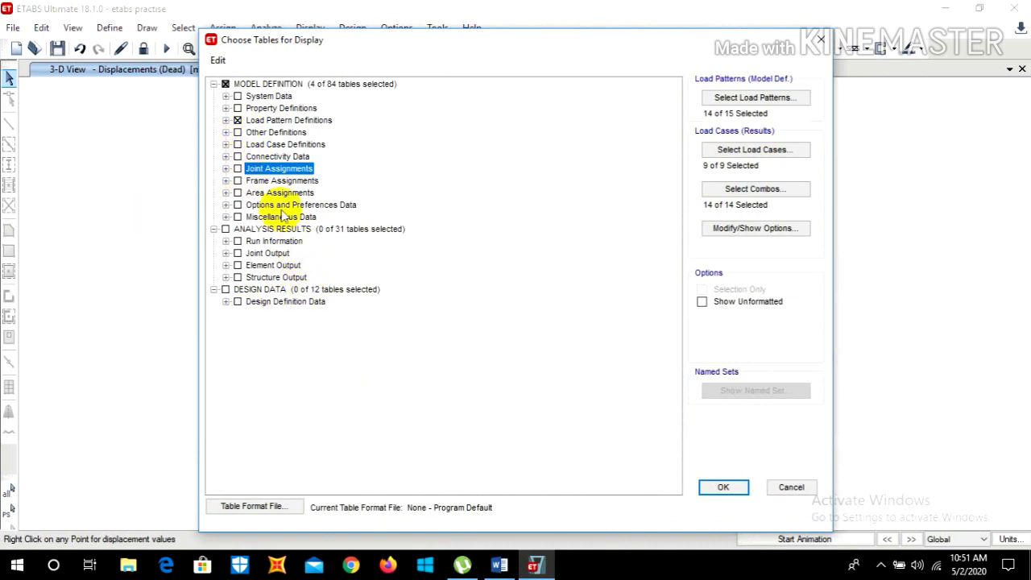
# Display the selected load pattern definition tables, and close the table window.
pyautogui.click(721, 489)
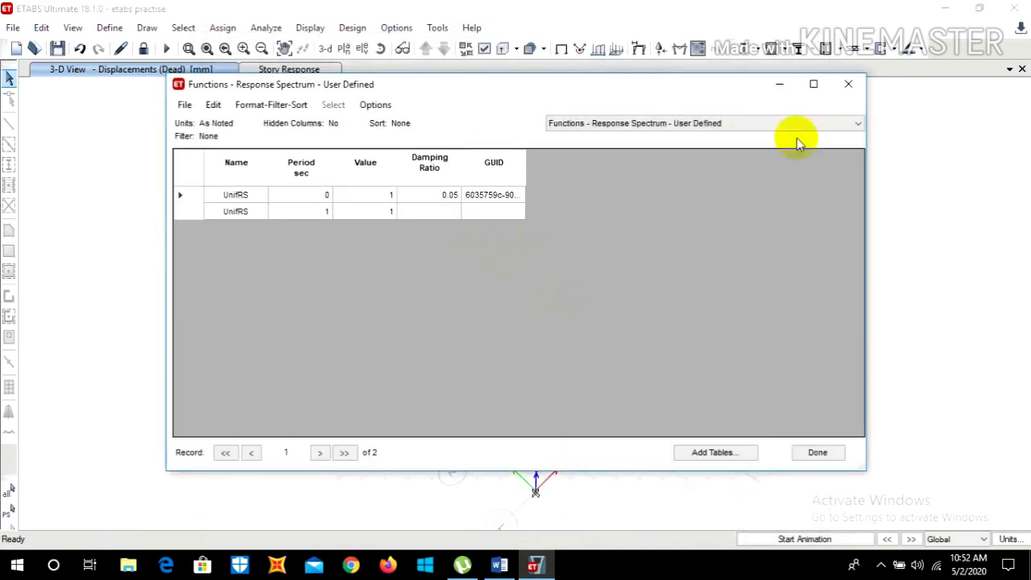
pyautogui.click(849, 84)
pyautogui.moveTo(483, 206)
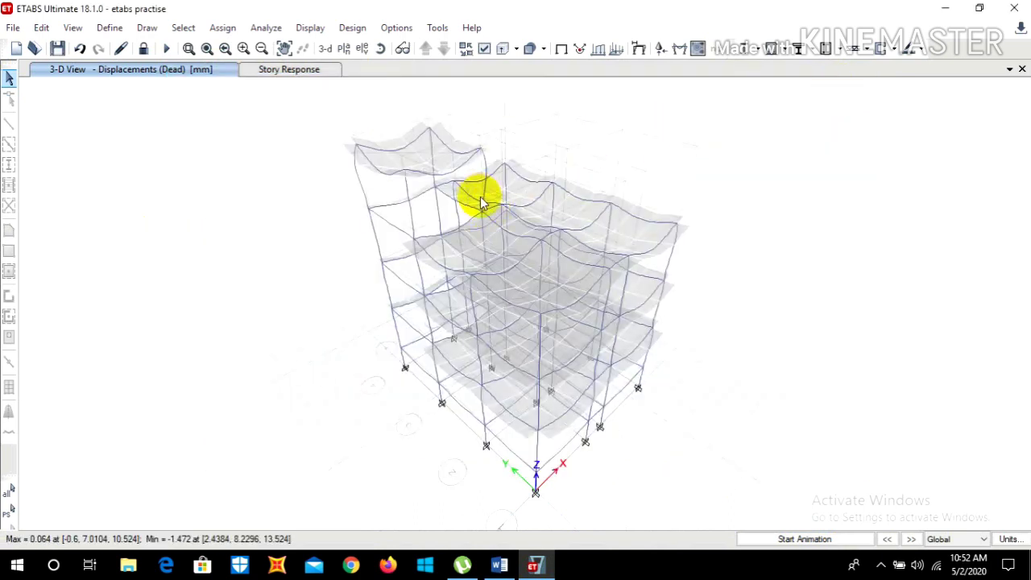
# Review the concrete frame design preferences for IS 456:2000 and accept them.
pyautogui.click(354, 29)
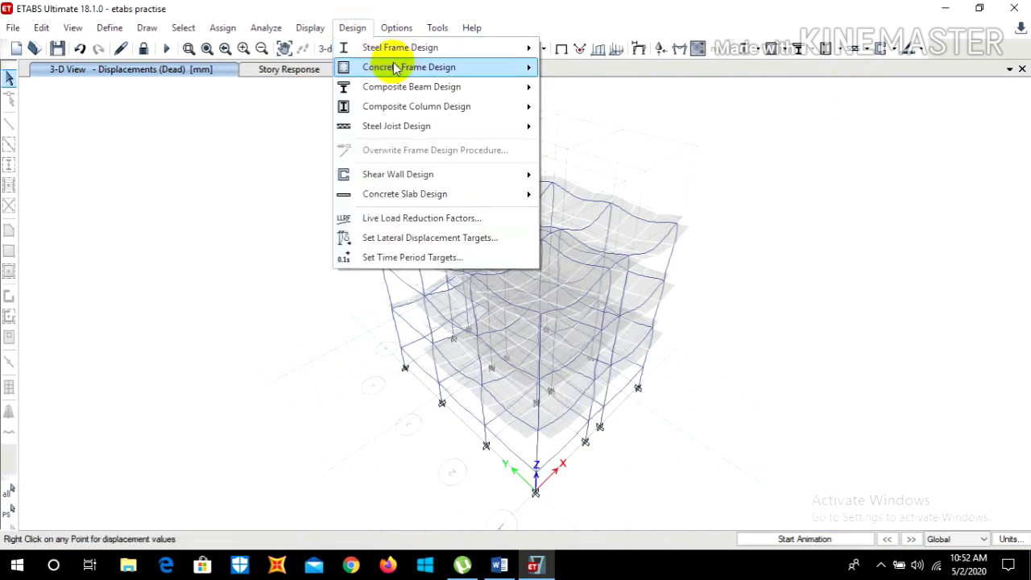
pyautogui.moveTo(391, 69)
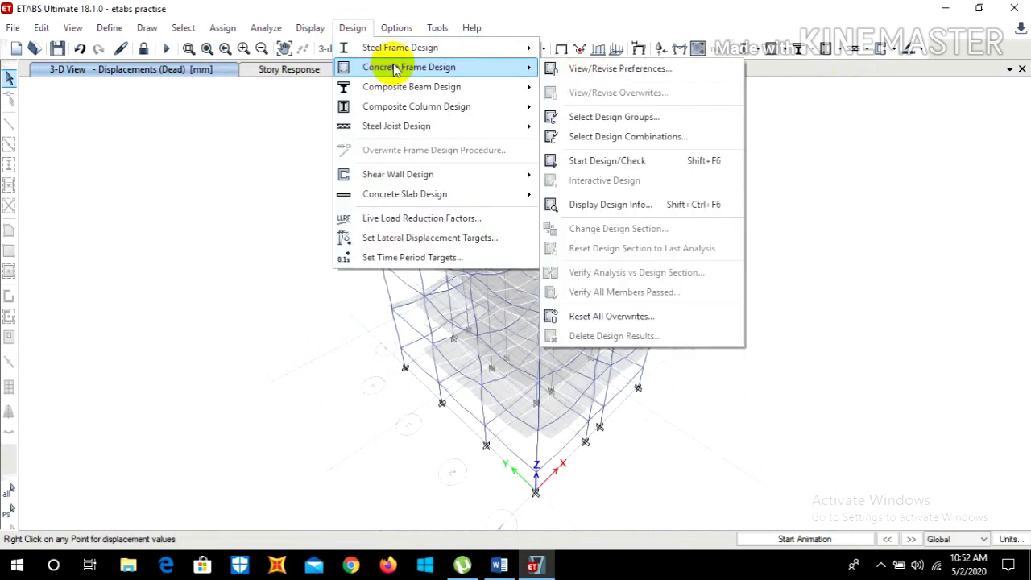
pyautogui.click(606, 70)
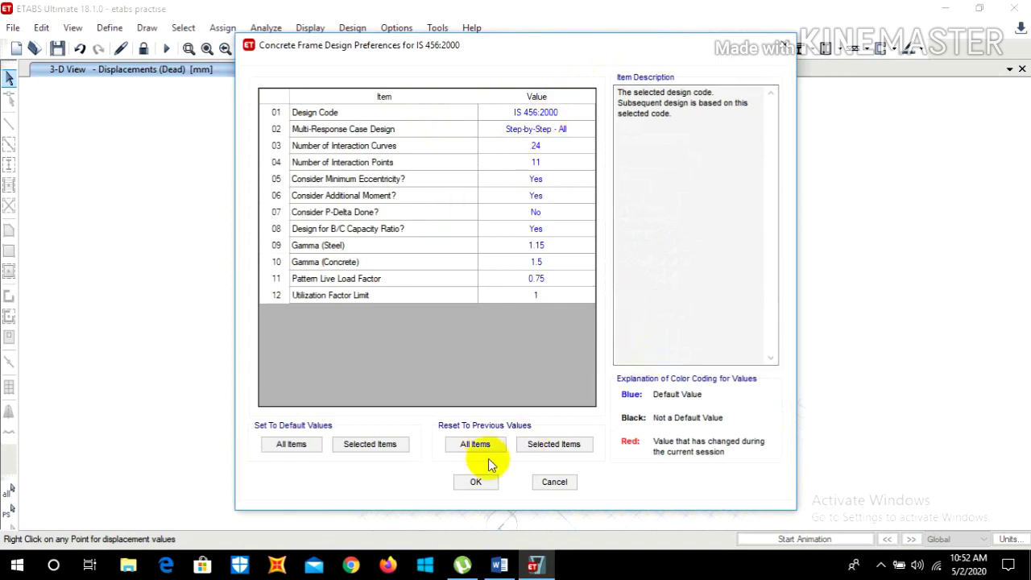
pyautogui.click(482, 482)
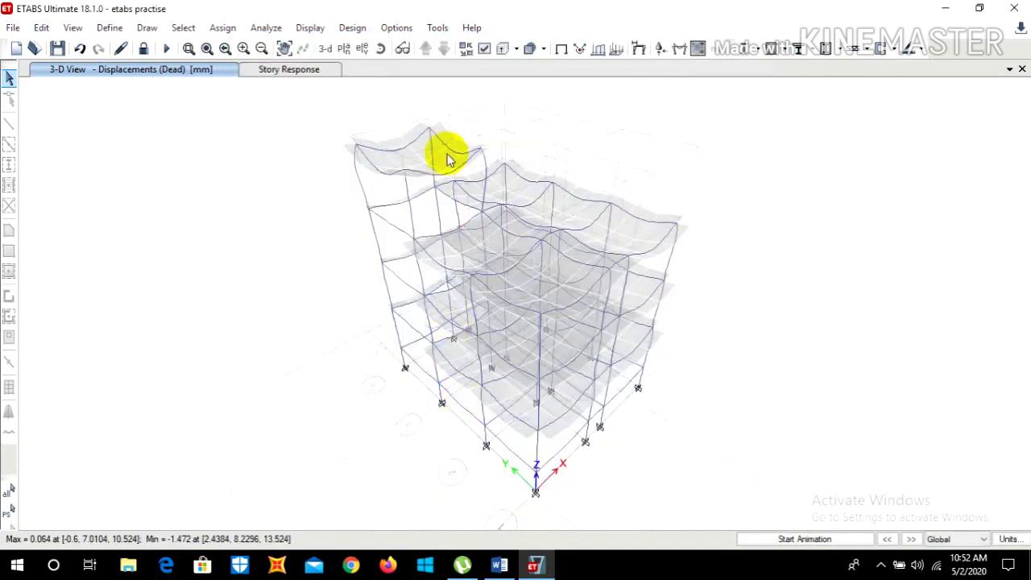
# Run the concrete frame design check on the whole building model.
pyautogui.click(363, 29)
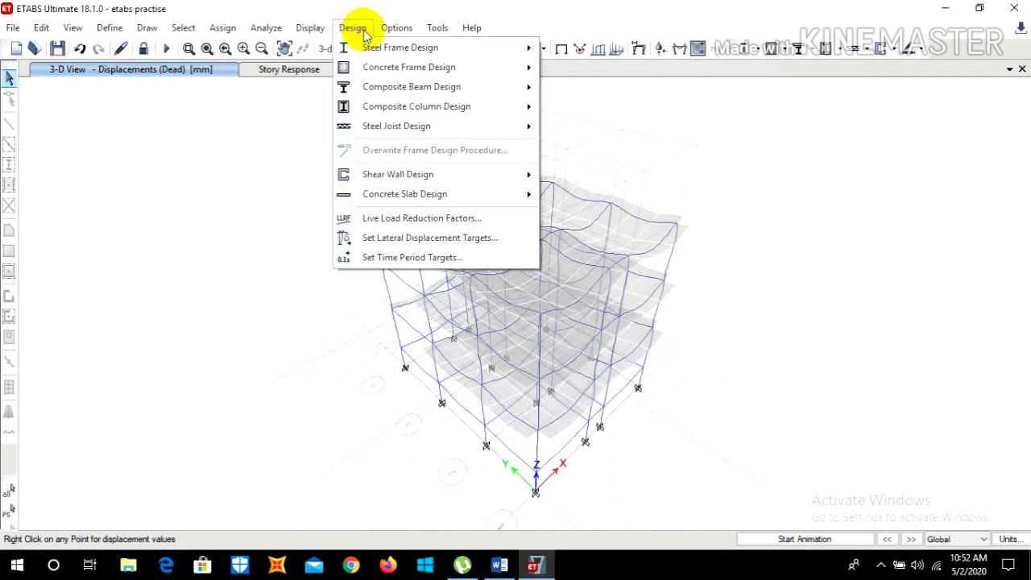
pyautogui.moveTo(378, 68)
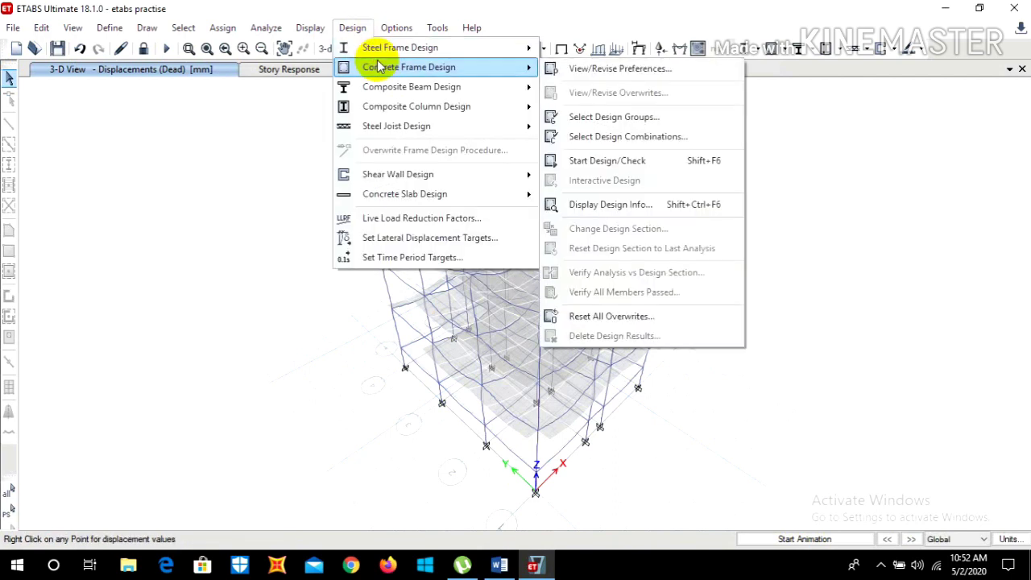
pyautogui.click(607, 160)
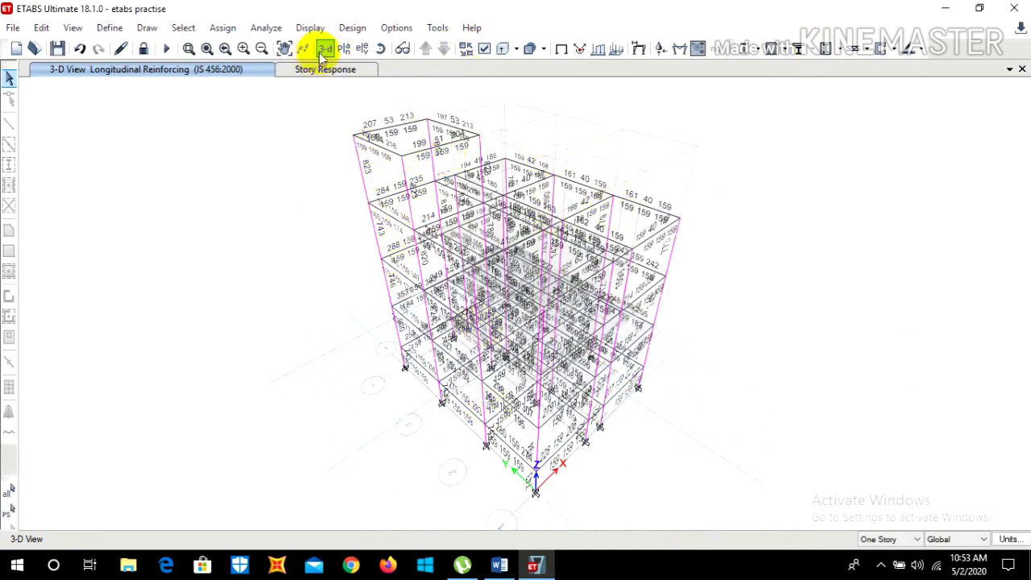
# Show the longitudinal reinforcing in the ground floor plan, and go up through the story plans to Story3.
pyautogui.click(344, 49)
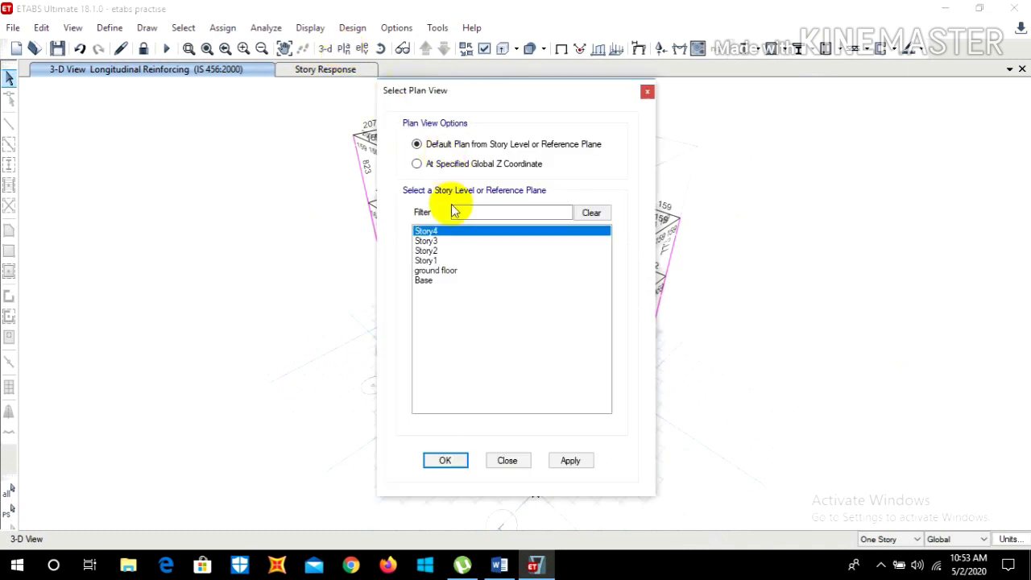
pyautogui.click(427, 271)
pyautogui.click(446, 461)
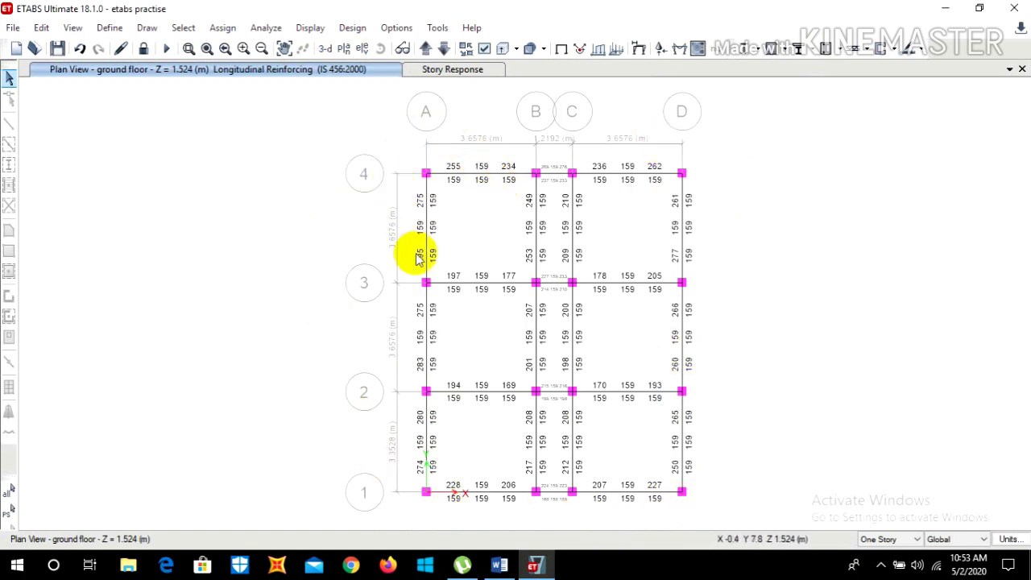
pyautogui.click(426, 50)
pyautogui.click(425, 49)
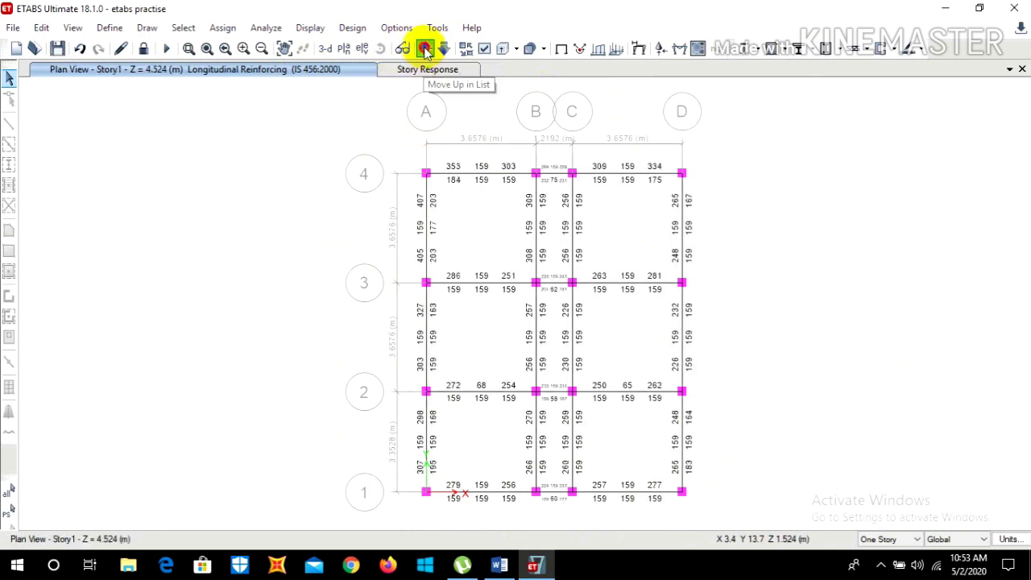
pyautogui.click(426, 50)
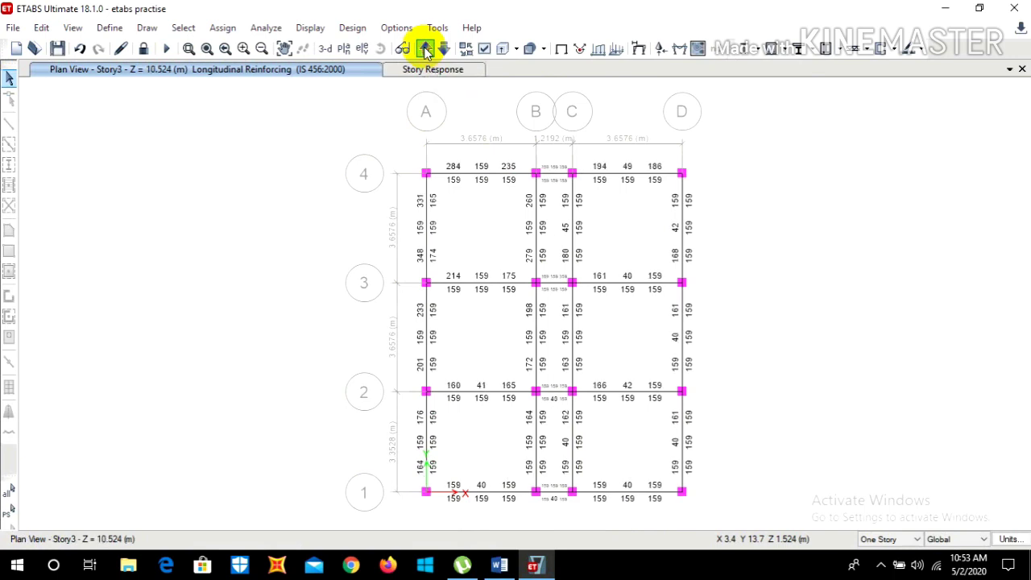
# Show the longitudinal reinforcing in the elevation view of grid line 4.
pyautogui.click(362, 49)
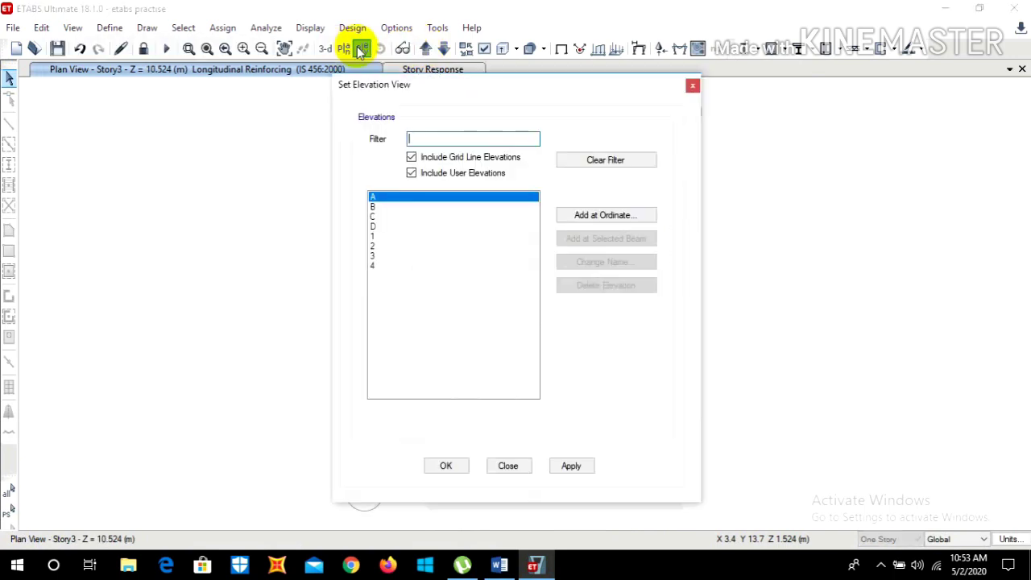
pyautogui.click(374, 265)
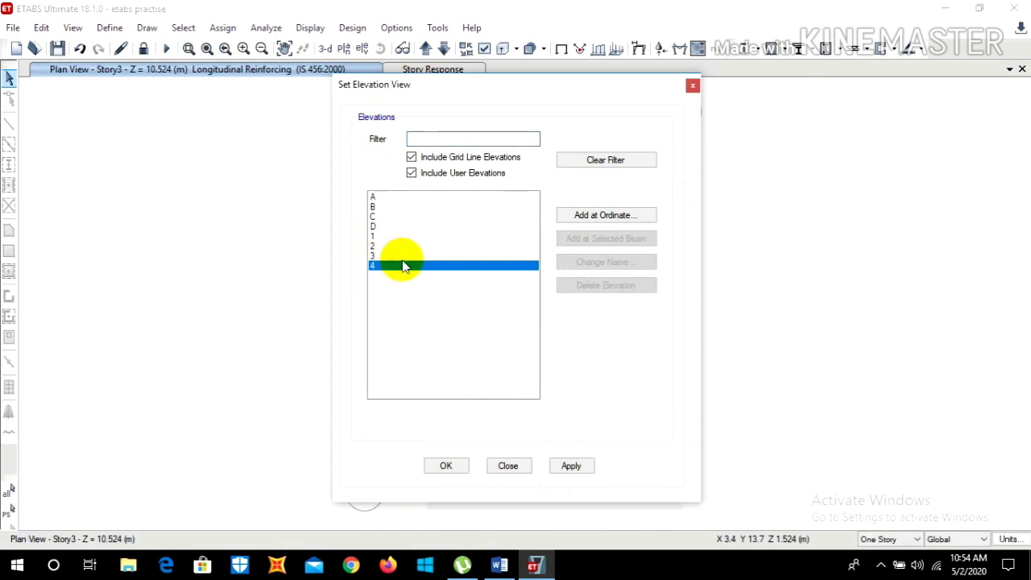
pyautogui.click(446, 467)
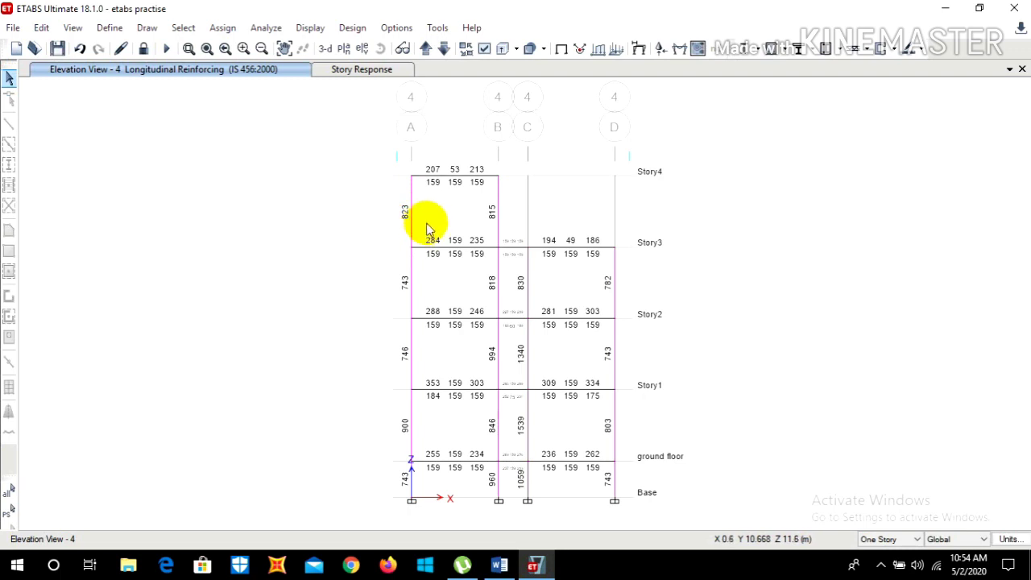
pyautogui.moveTo(412, 232)
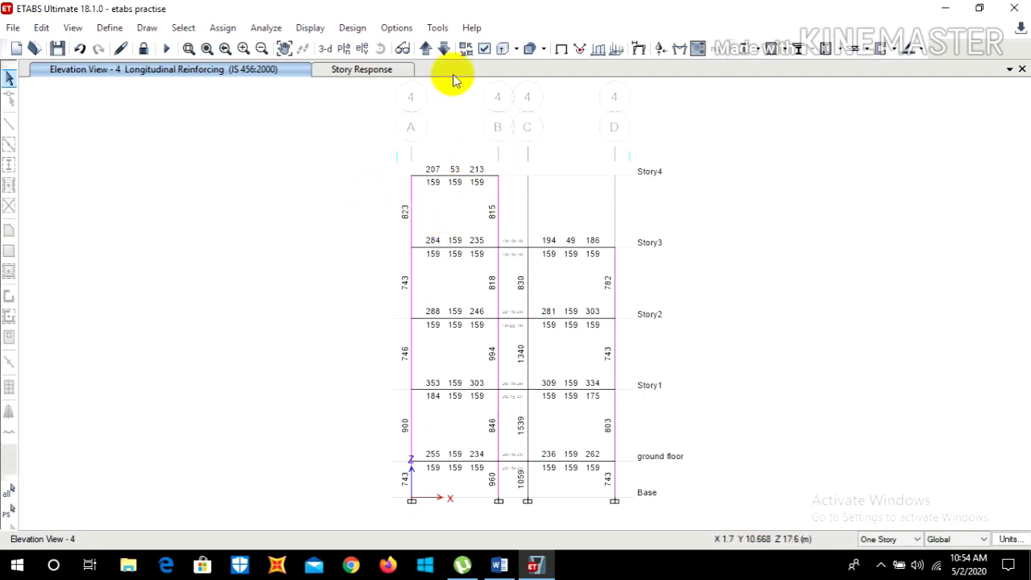
# Go through the elevation views of grid lines A to D and on to grid line 1 to review their reinforcing.
pyautogui.click(425, 48)
pyautogui.click(425, 49)
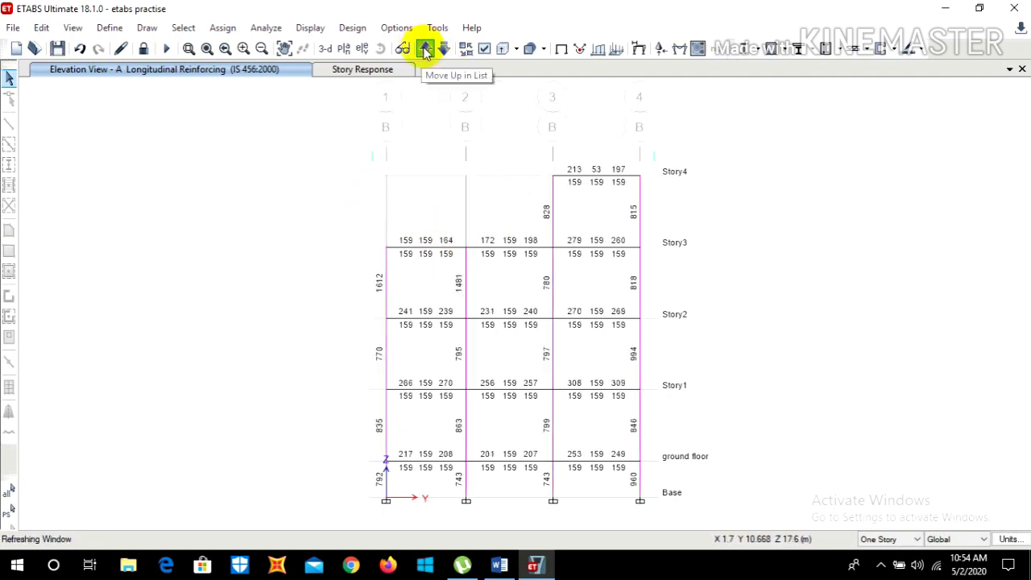
pyautogui.click(425, 49)
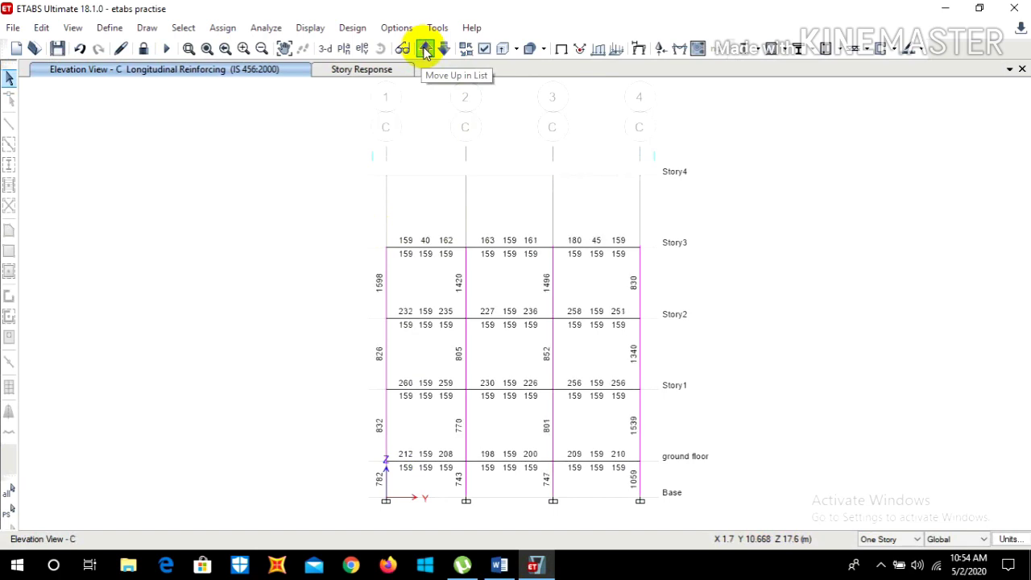
pyautogui.click(426, 48)
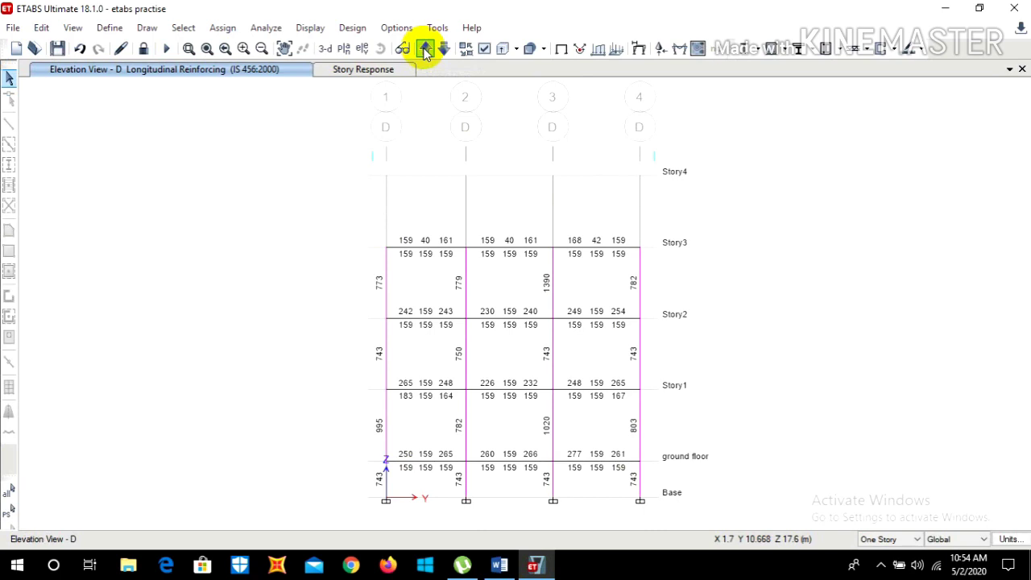
pyautogui.click(426, 49)
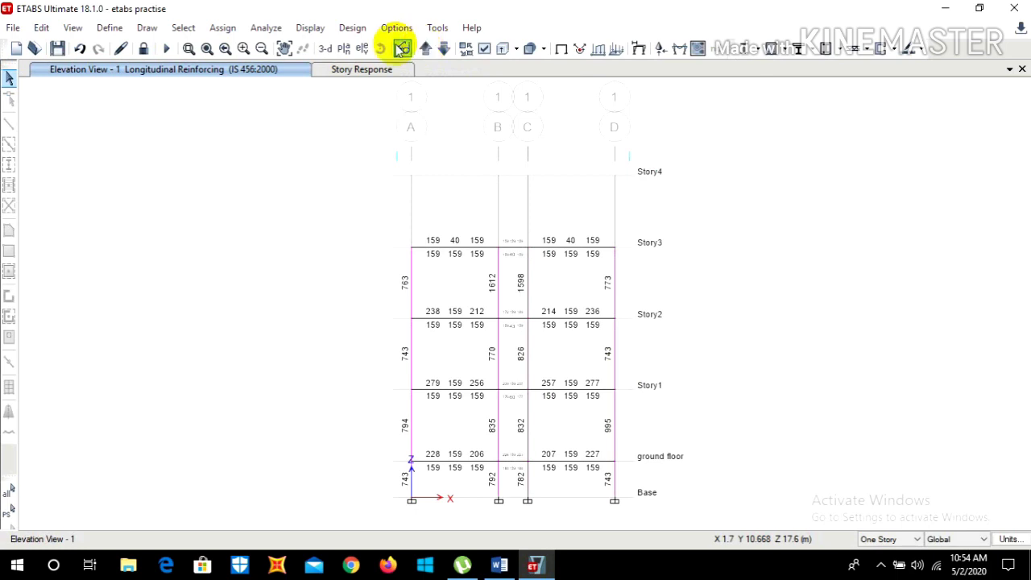
# Open the support reactions display settings and choose load combination DCon2.
pyautogui.click(311, 28)
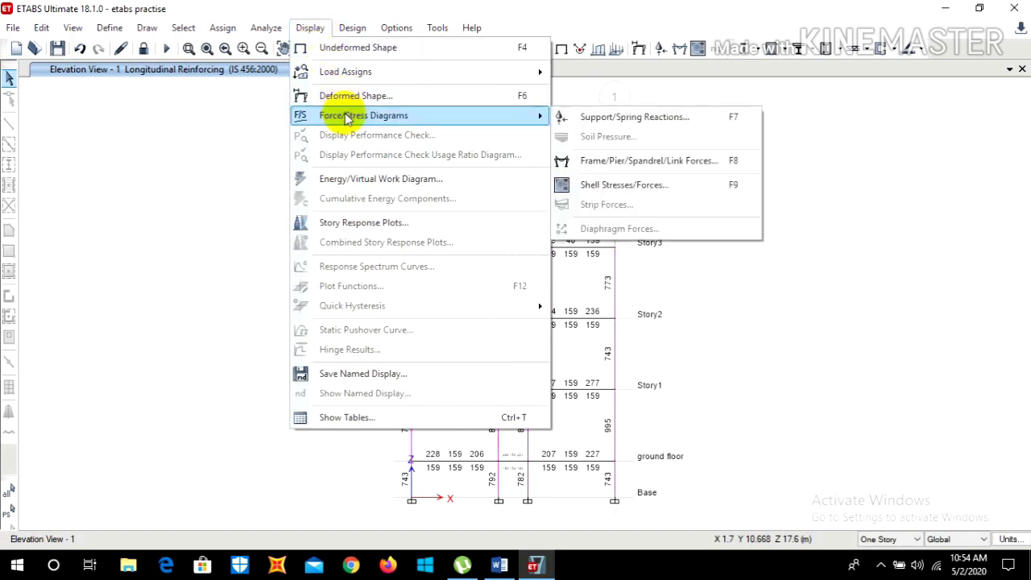
pyautogui.moveTo(330, 119)
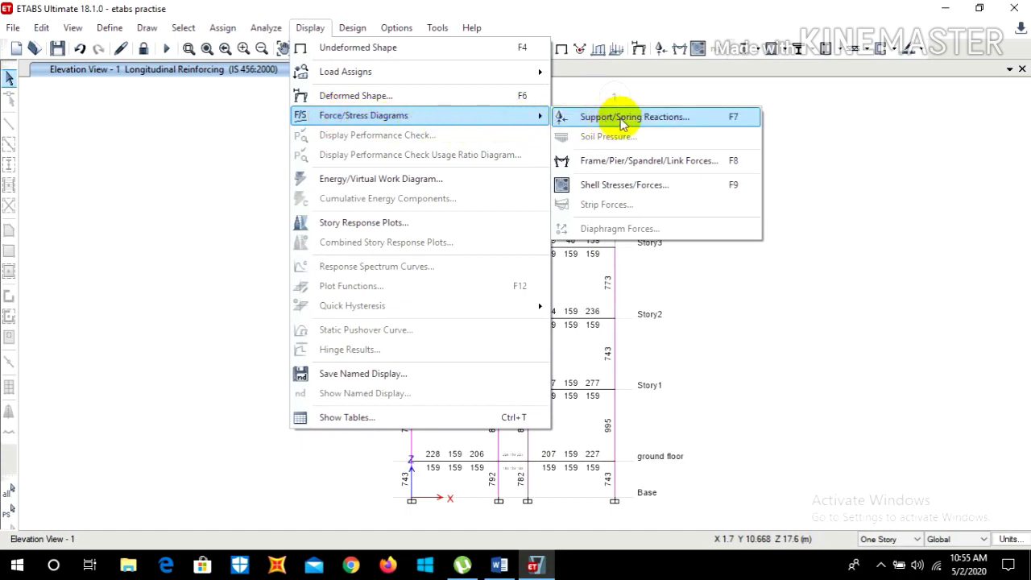
pyautogui.click(623, 121)
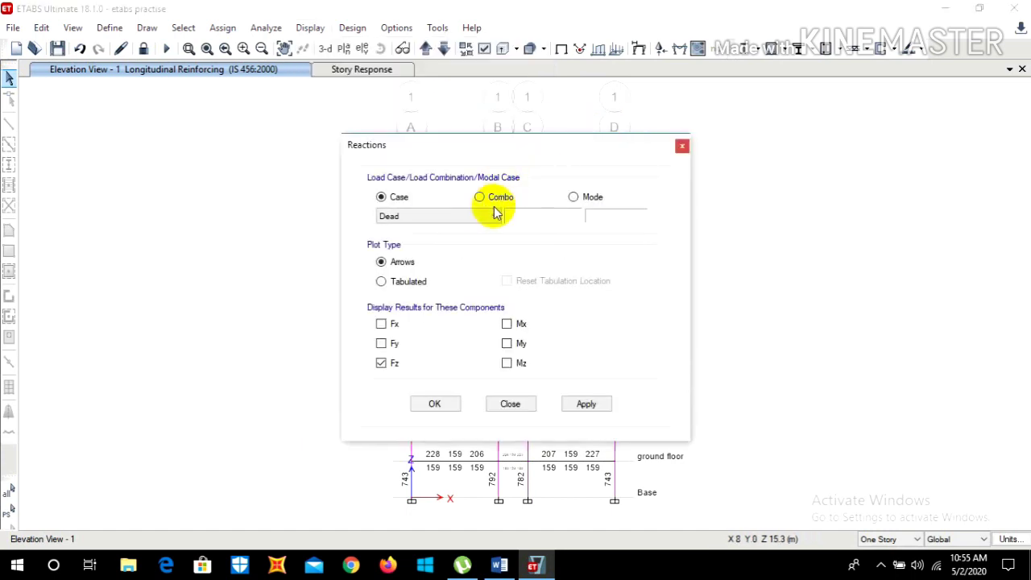
pyautogui.click(489, 216)
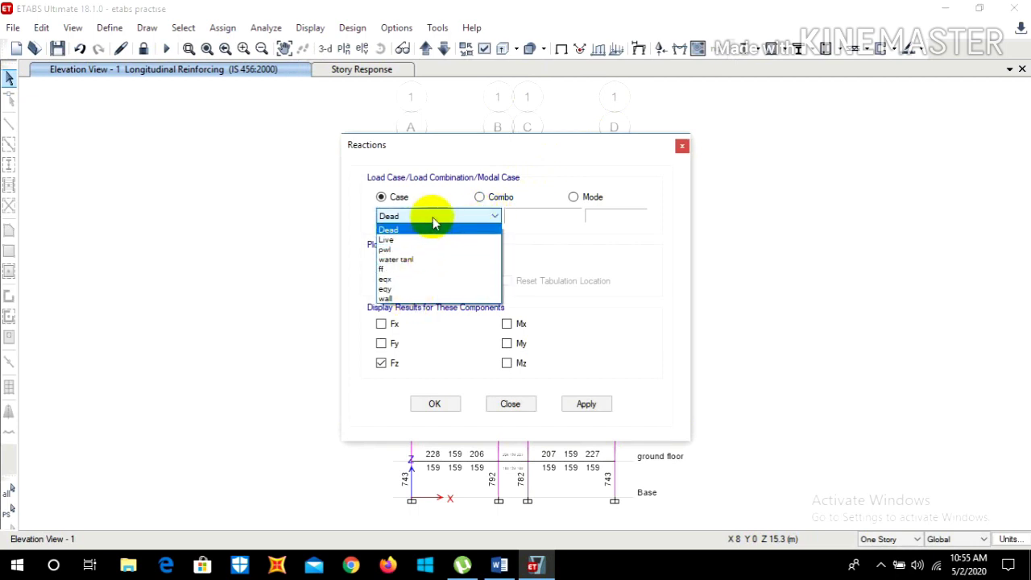
pyautogui.click(480, 202)
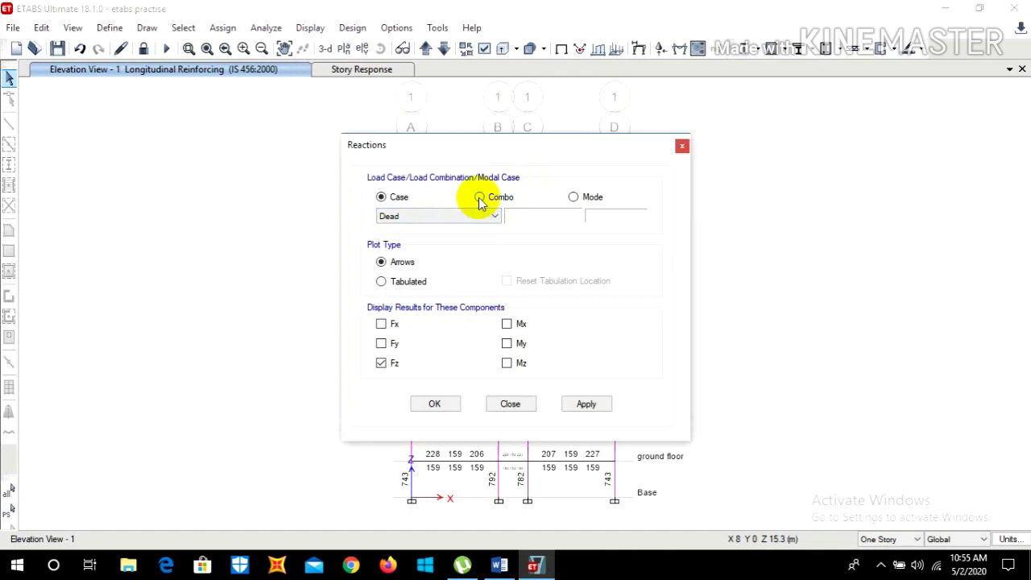
pyautogui.click(489, 216)
pyautogui.click(461, 229)
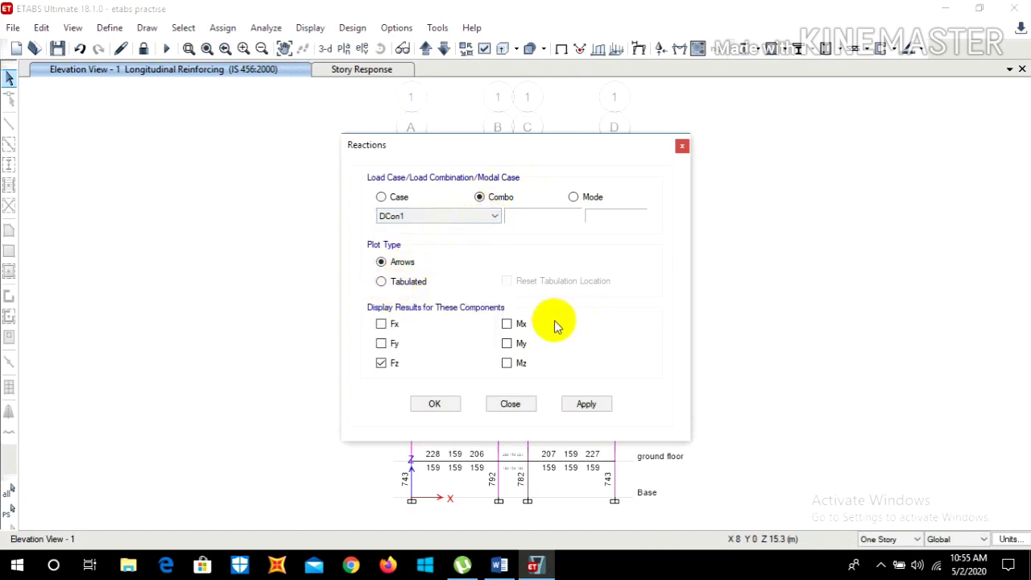
pyautogui.click(491, 216)
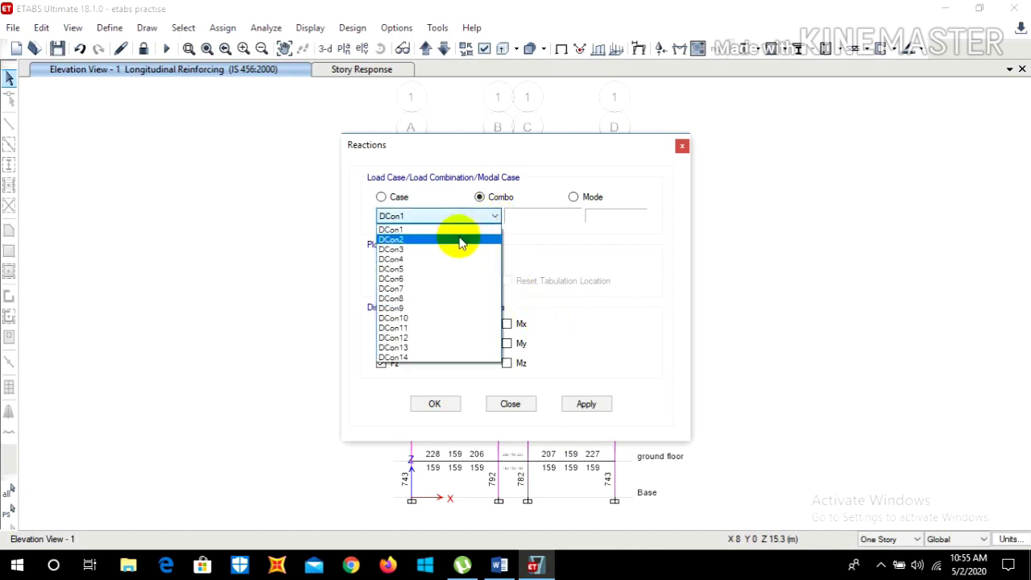
pyautogui.click(461, 240)
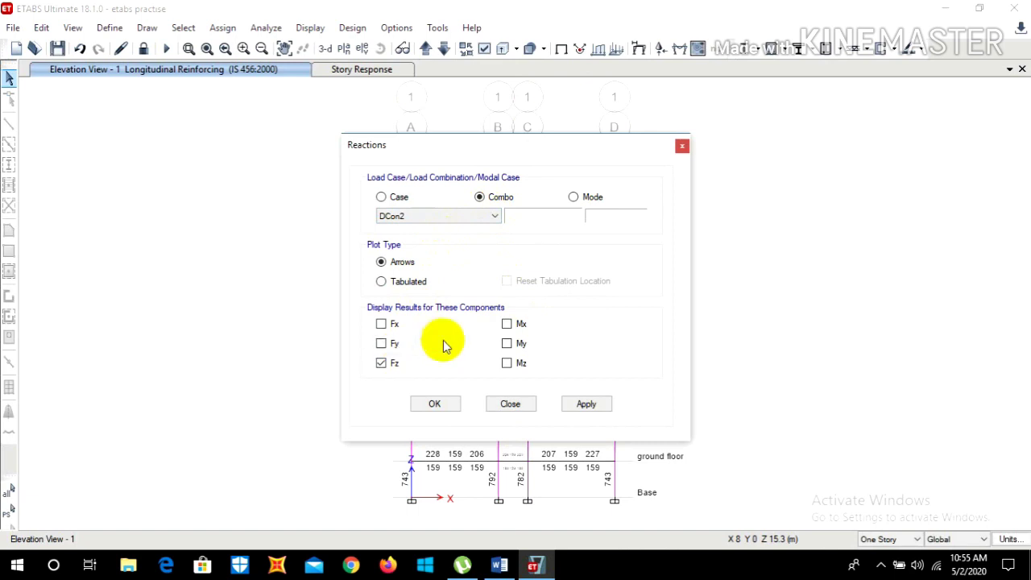
# Add the Mx and My components to Fz and display the support reactions as arrows.
pyautogui.click(508, 325)
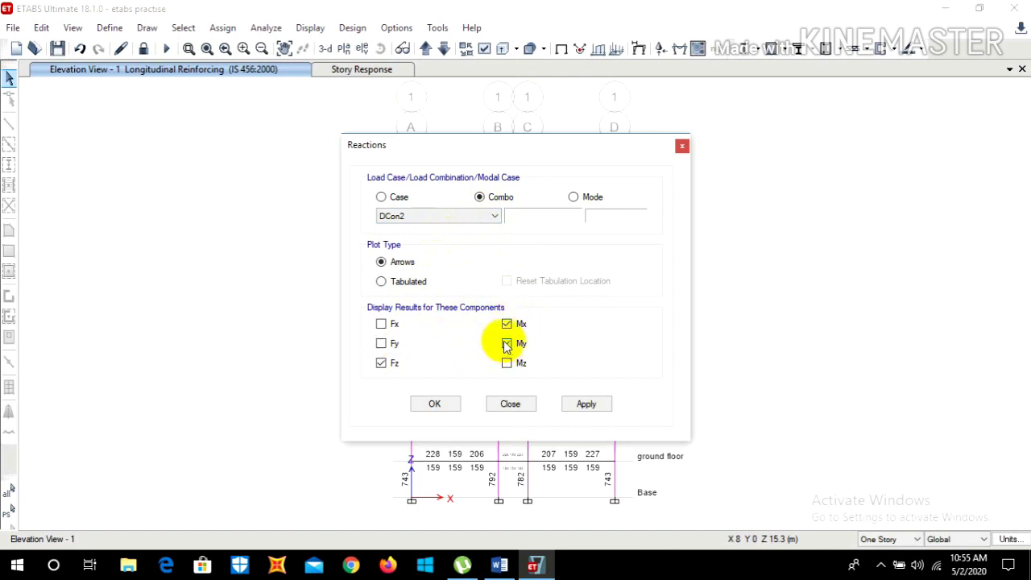
pyautogui.click(506, 345)
pyautogui.click(437, 405)
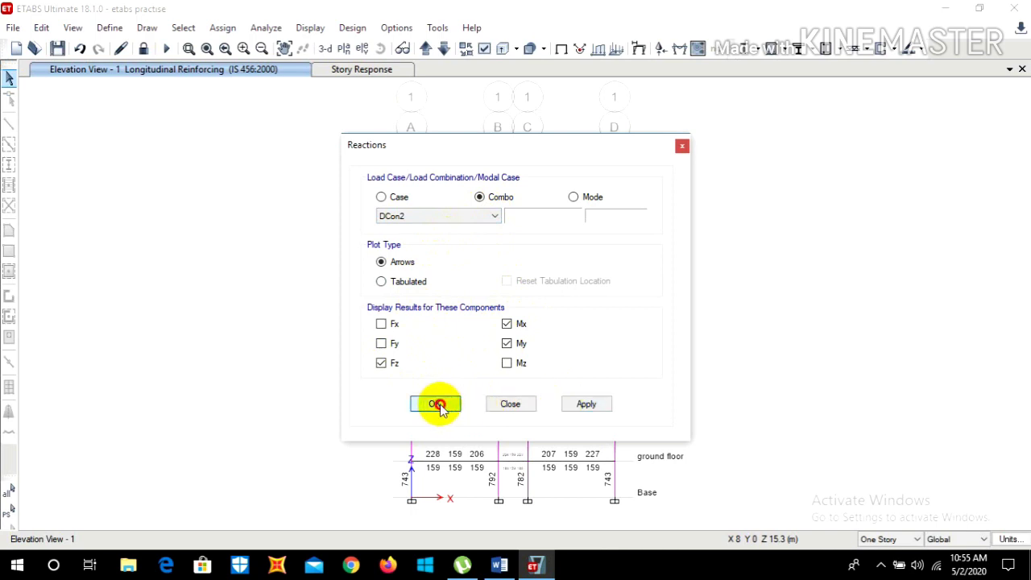
# Examine the DCon2 restraint reactions at the base supports in the elevation of grid line 1.
pyautogui.scroll(-4, 464, 335)
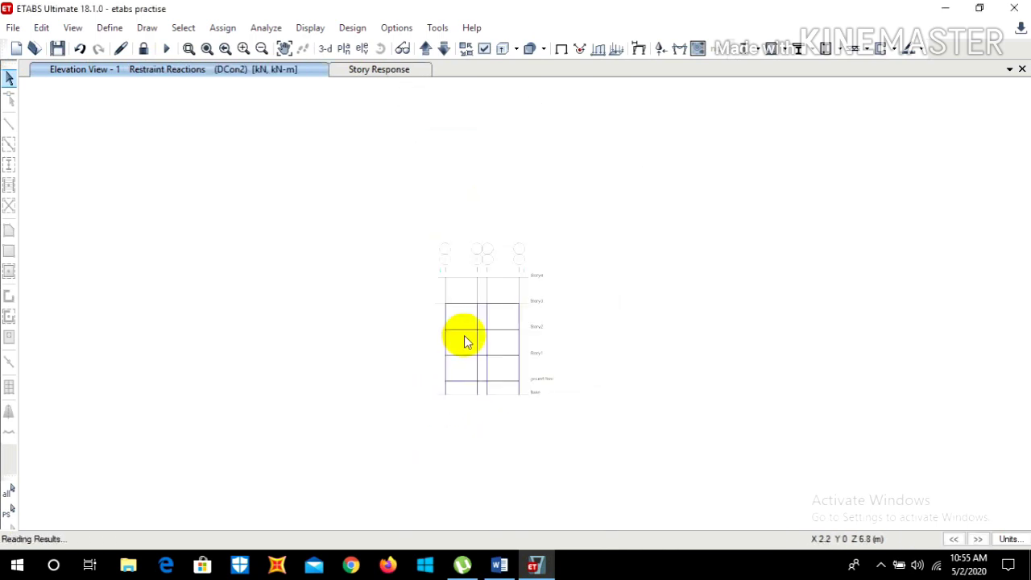
pyautogui.scroll(4, 471, 406)
pyautogui.scroll(-2, 470, 398)
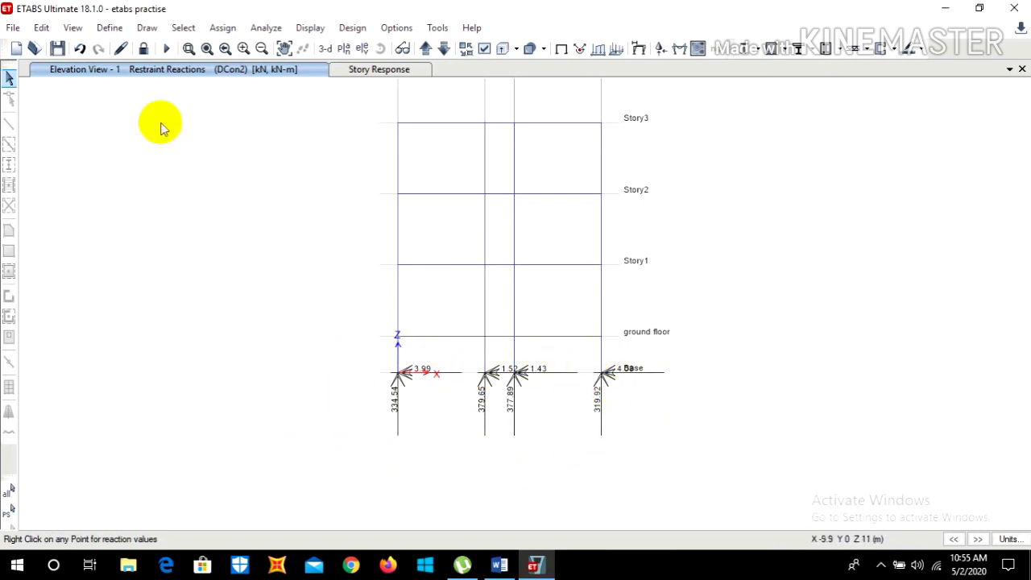
pyautogui.click(319, 30)
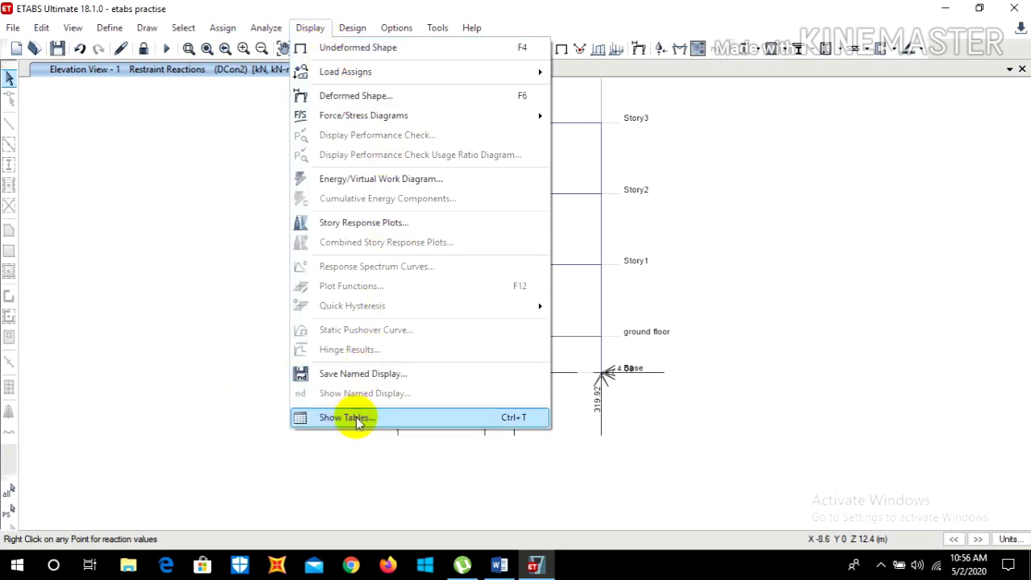
pyautogui.click(231, 330)
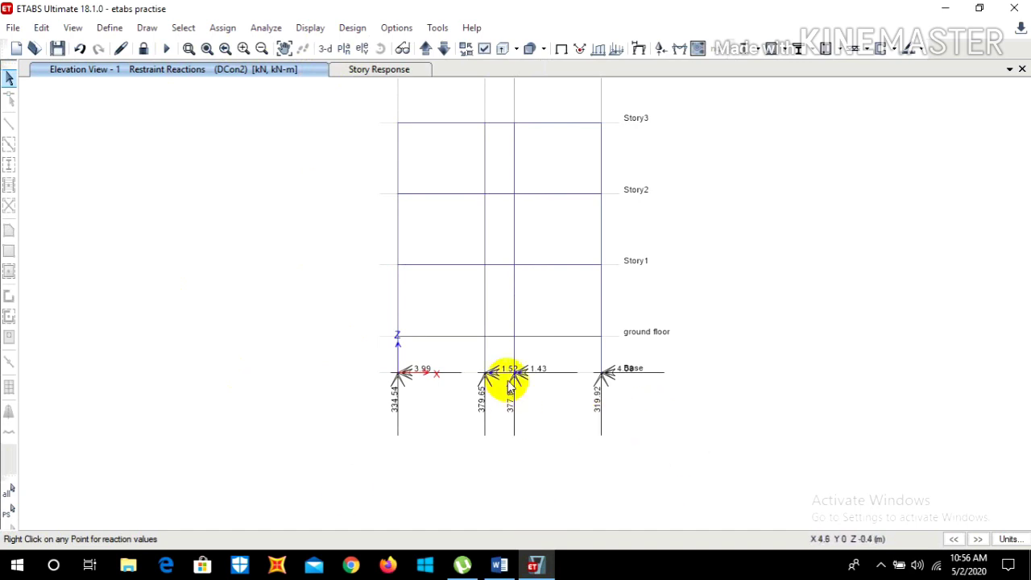
pyautogui.scroll(1, 506, 379)
pyautogui.scroll(-1, 506, 379)
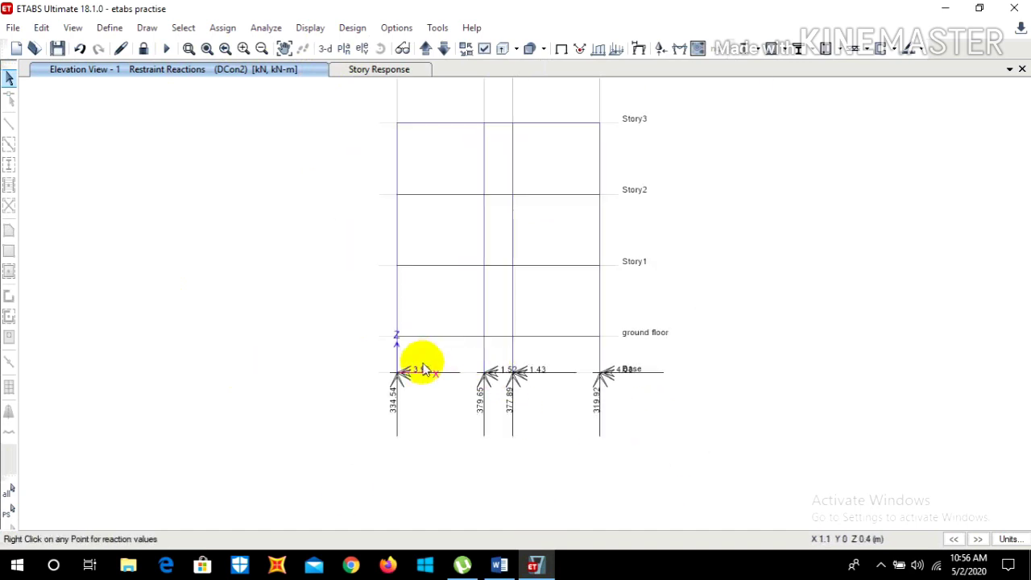
pyautogui.scroll(-2, 424, 368)
pyautogui.scroll(4, 426, 384)
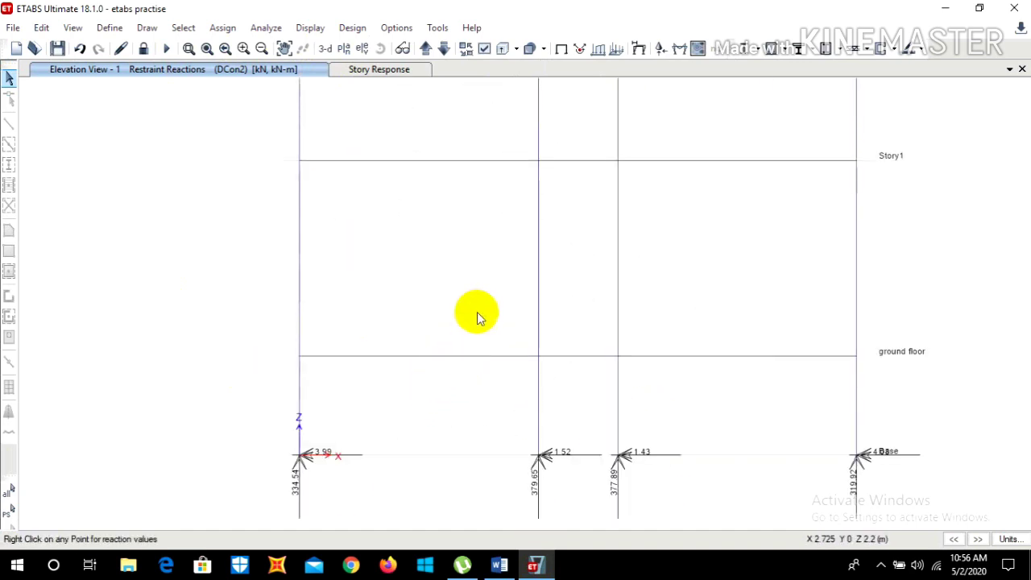
# Review the DCon2 reaction arrows at the base against the full-height elevation of grid line 1.
pyautogui.scroll(-3, 477, 312)
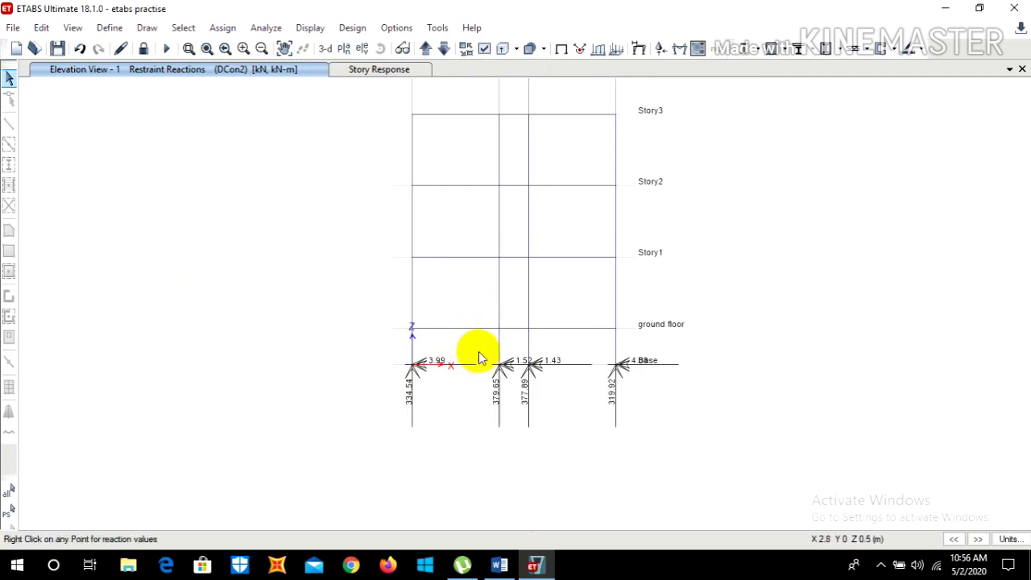
pyautogui.scroll(-2, 451, 403)
pyautogui.scroll(2, 454, 376)
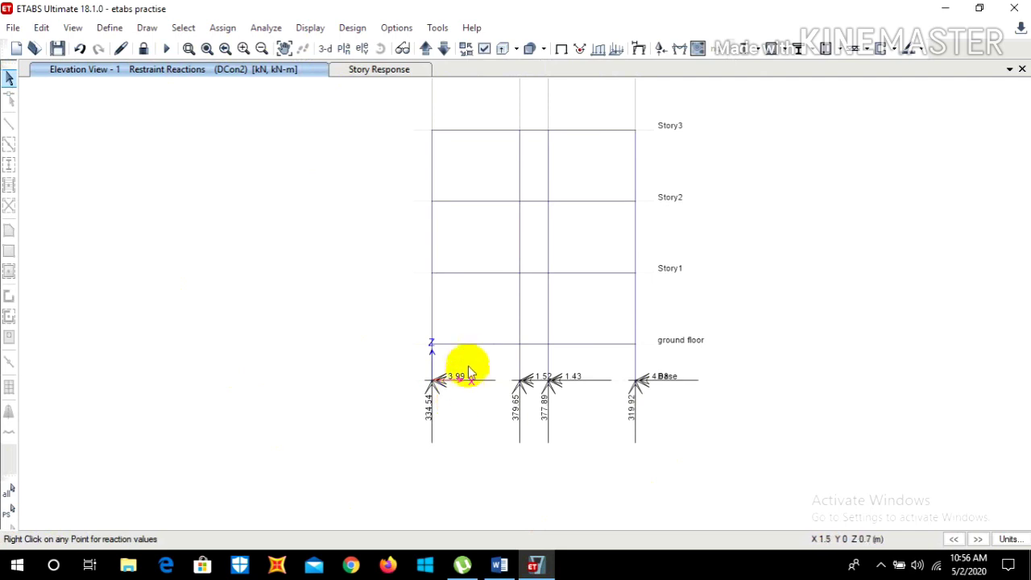
pyautogui.scroll(-2, 470, 372)
pyautogui.scroll(2, 470, 430)
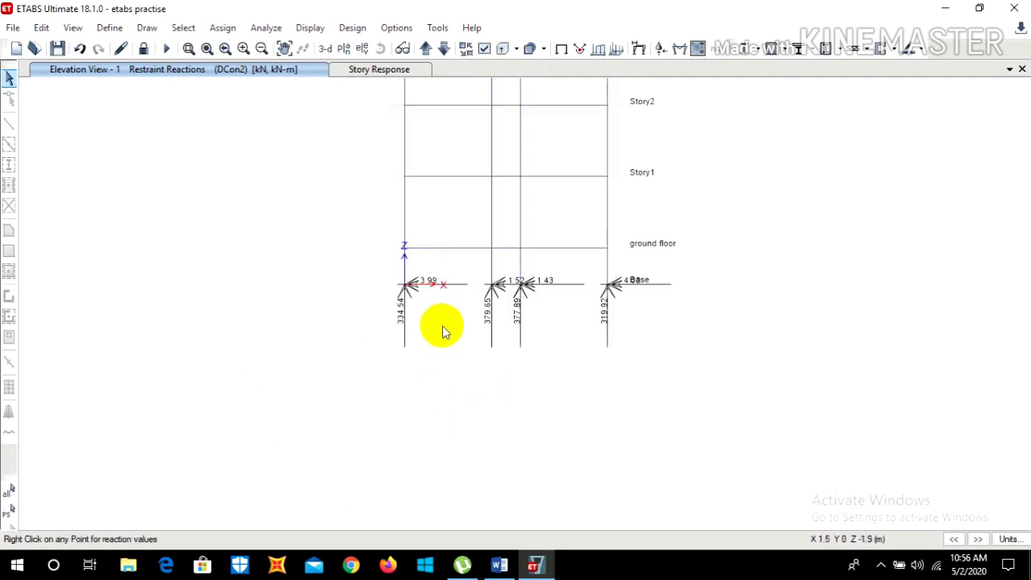
pyautogui.scroll(-2, 421, 366)
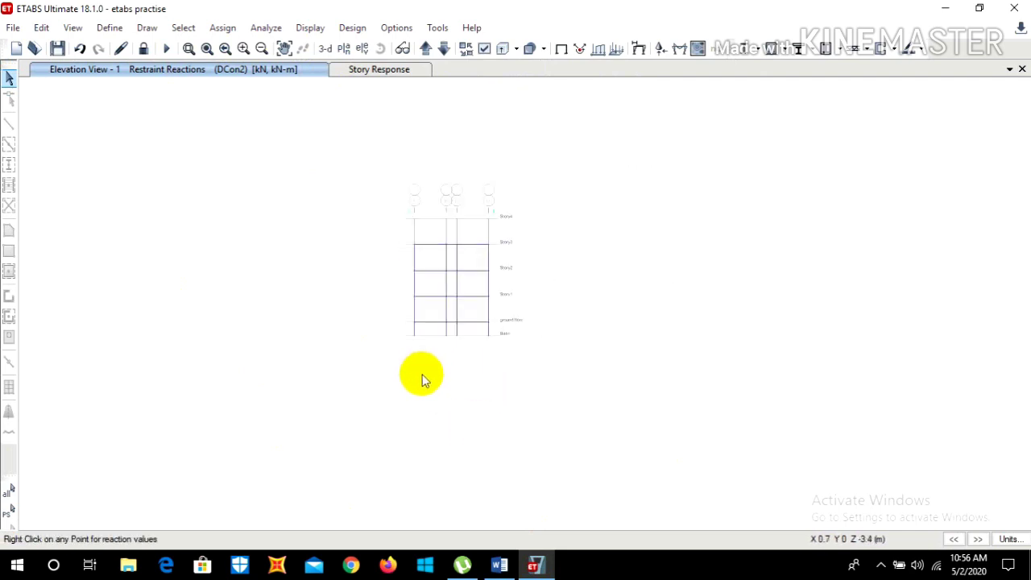
pyautogui.scroll(4, 415, 324)
pyautogui.scroll(-4, 433, 330)
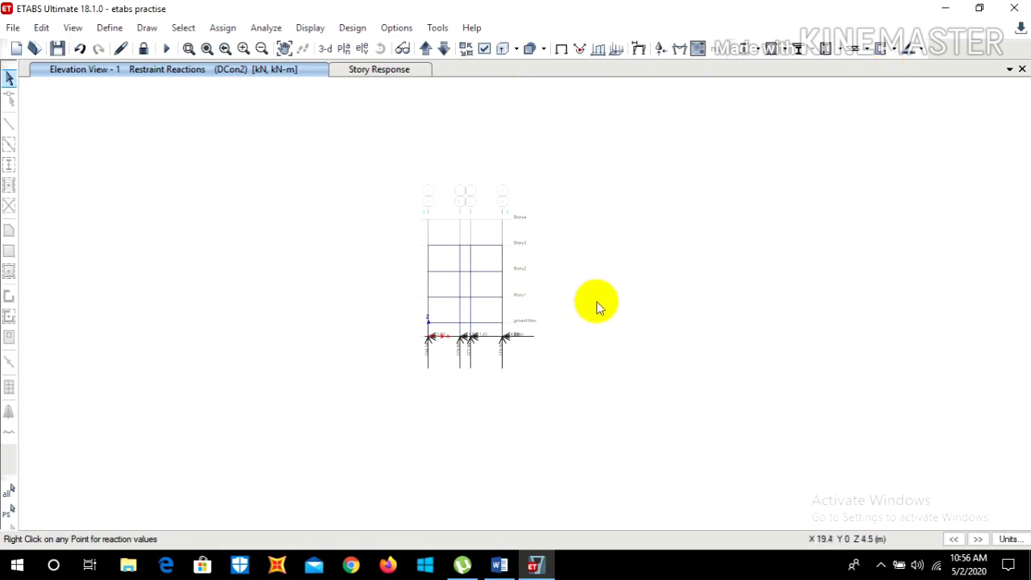
pyautogui.click(945, 8)
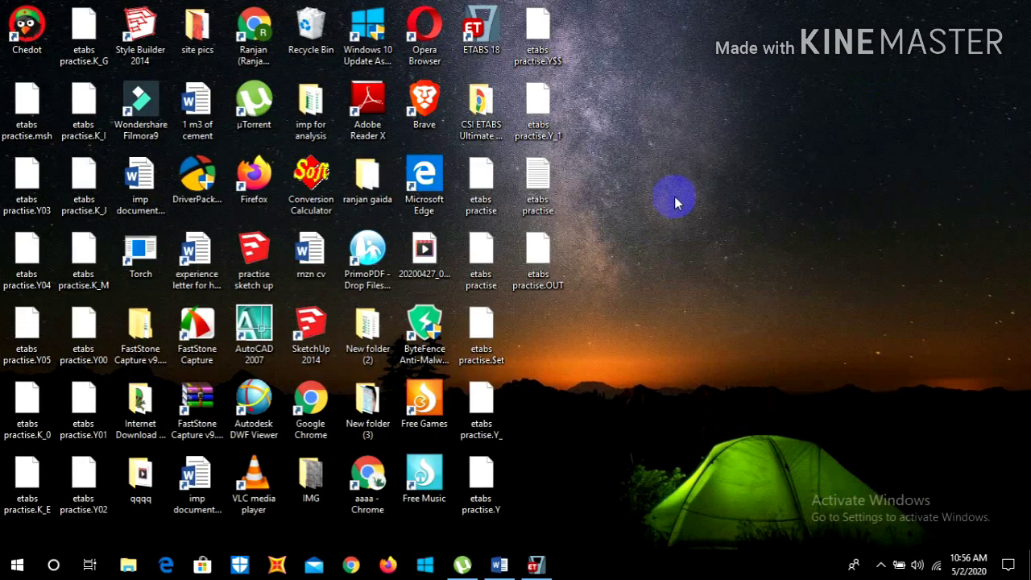
pyautogui.rightClick(728, 239)
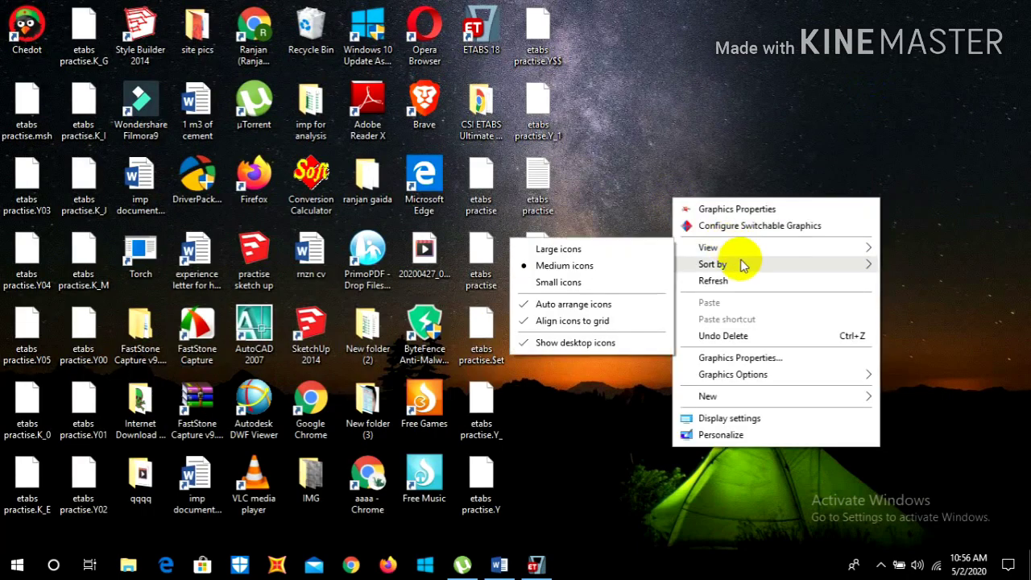
pyautogui.click(713, 280)
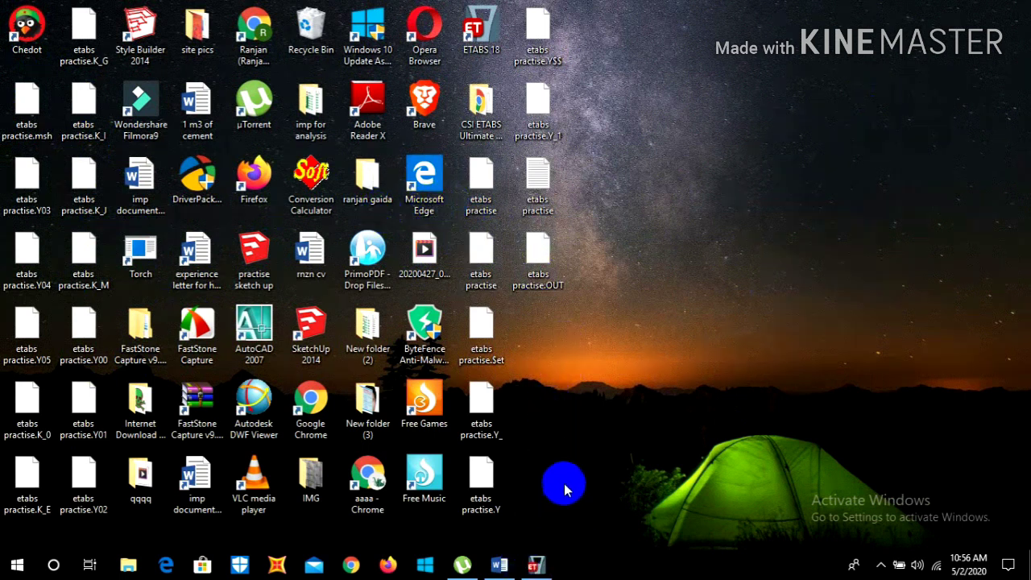
pyautogui.moveTo(493, 569)
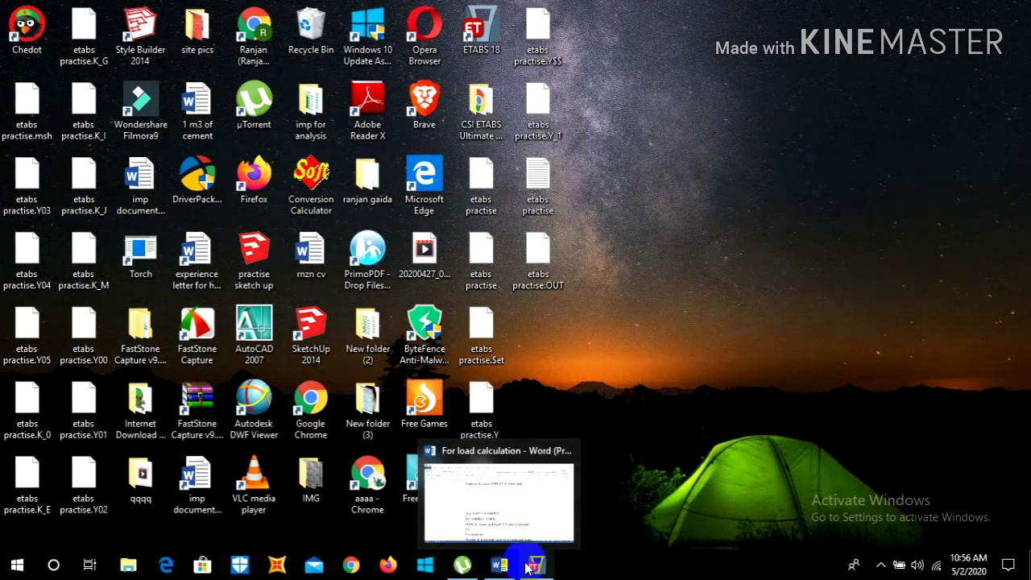
pyautogui.moveTo(531, 565)
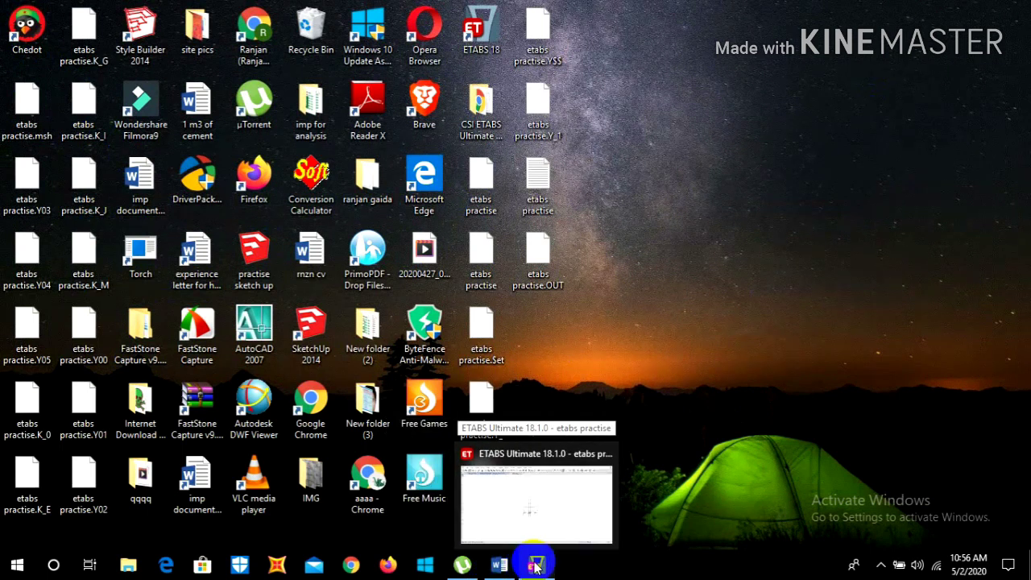
pyautogui.click(535, 566)
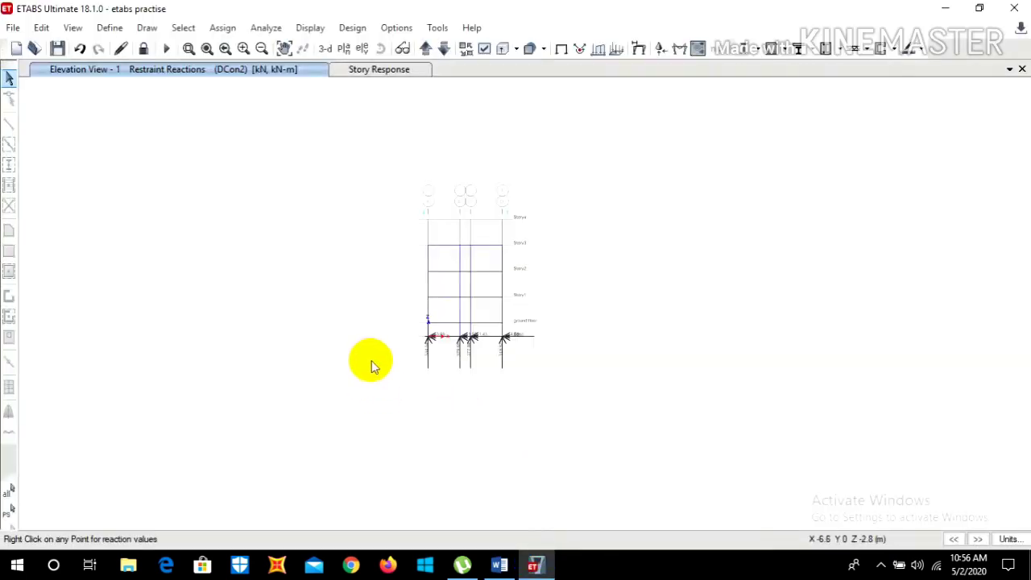
pyautogui.scroll(3, 466, 347)
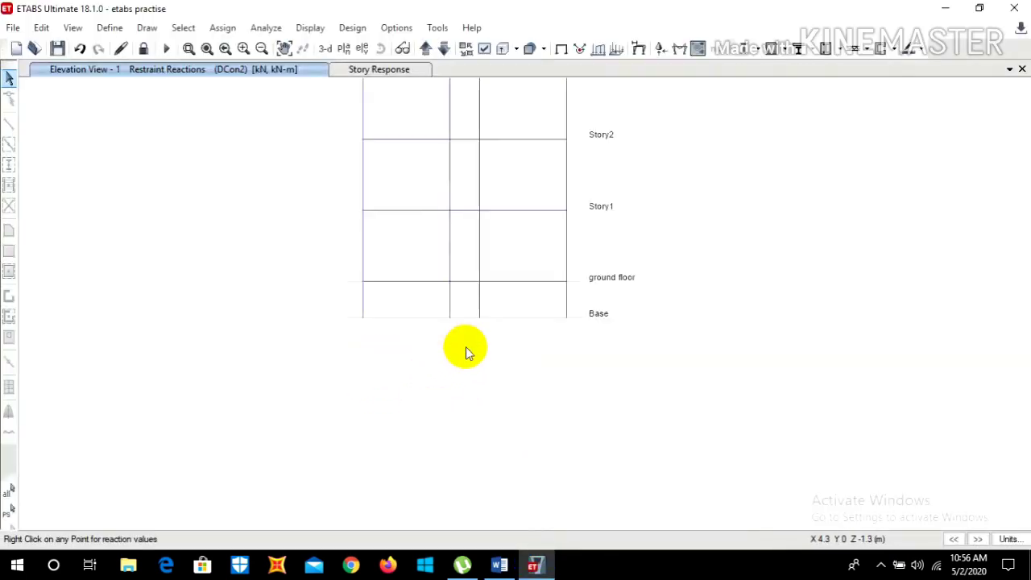
pyautogui.scroll(-3, 470, 370)
pyautogui.scroll(6, 469, 271)
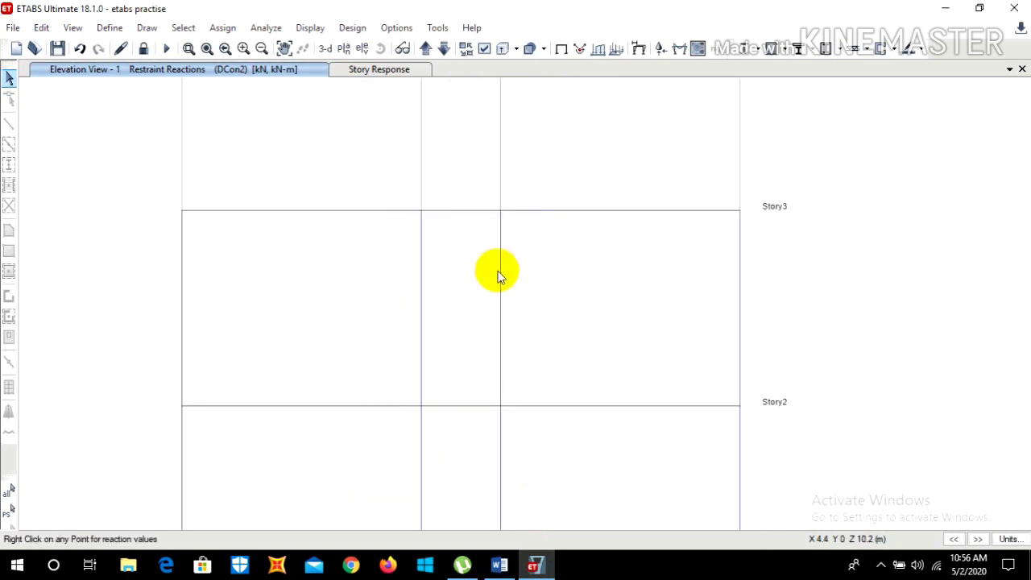
pyautogui.scroll(-3, 518, 219)
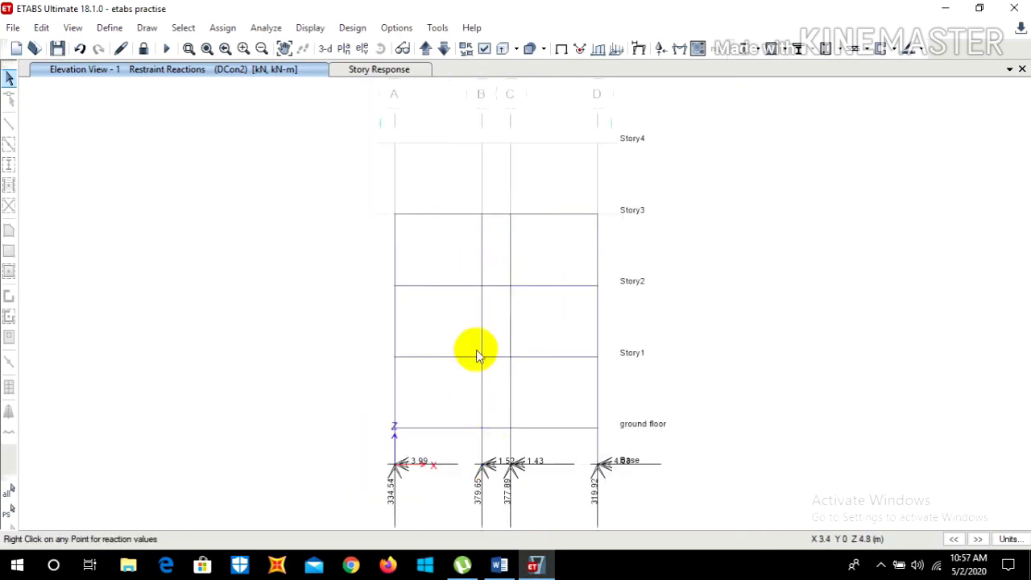
pyautogui.scroll(-3, 476, 387)
pyautogui.scroll(3, 472, 405)
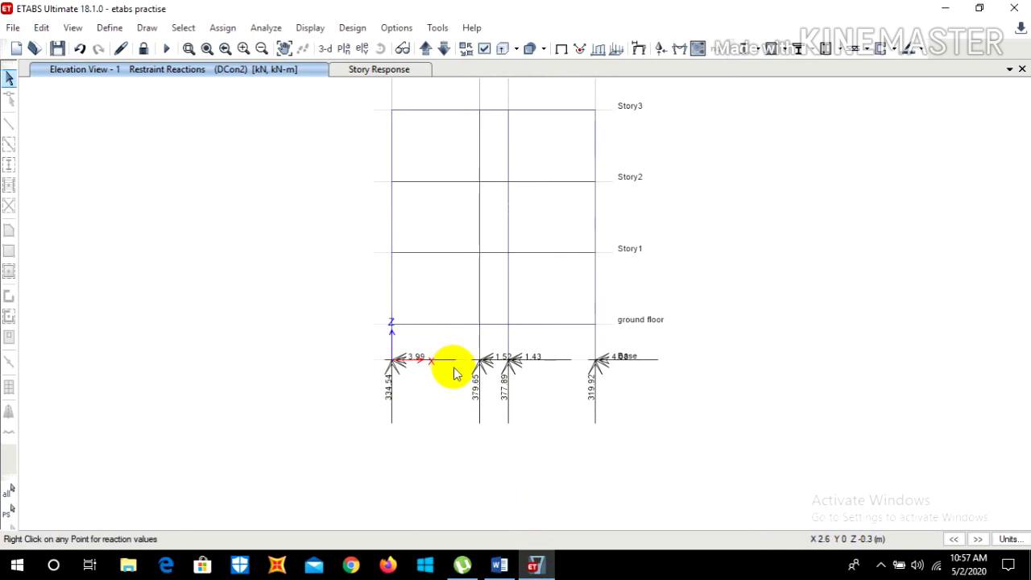